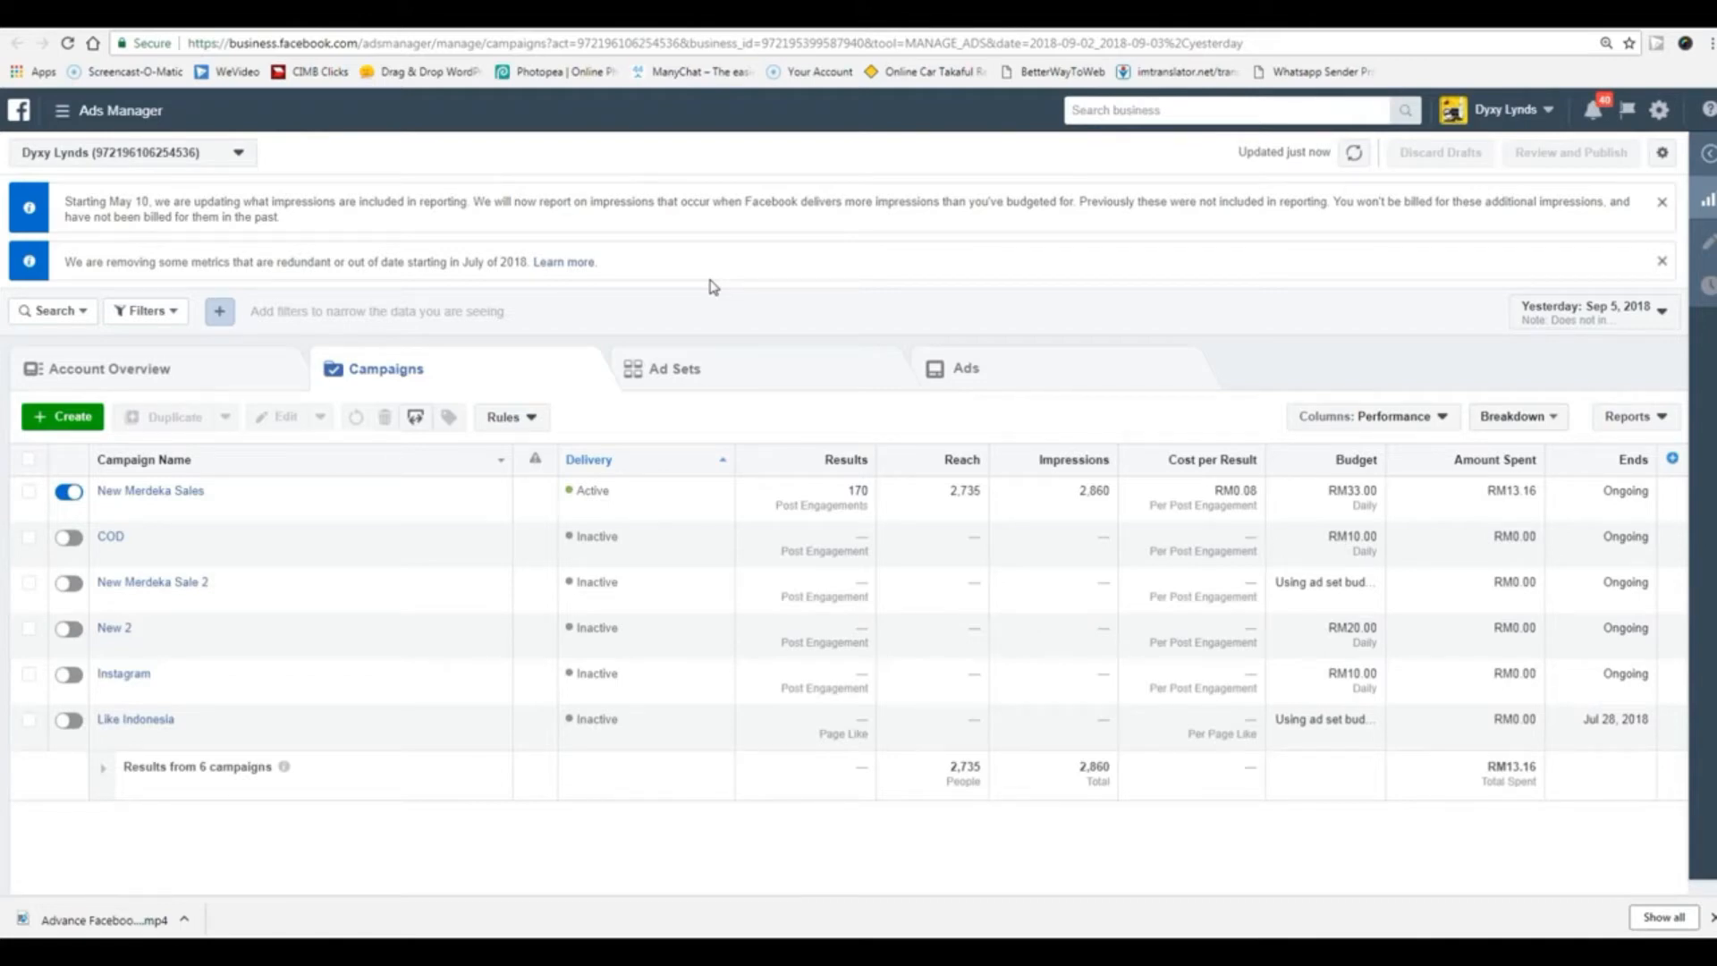
- Start a new campaign without resuming the saved draft, and choose Engagement as its marketing objective
{"action": "left_click", "coordinate": [55, 422]}
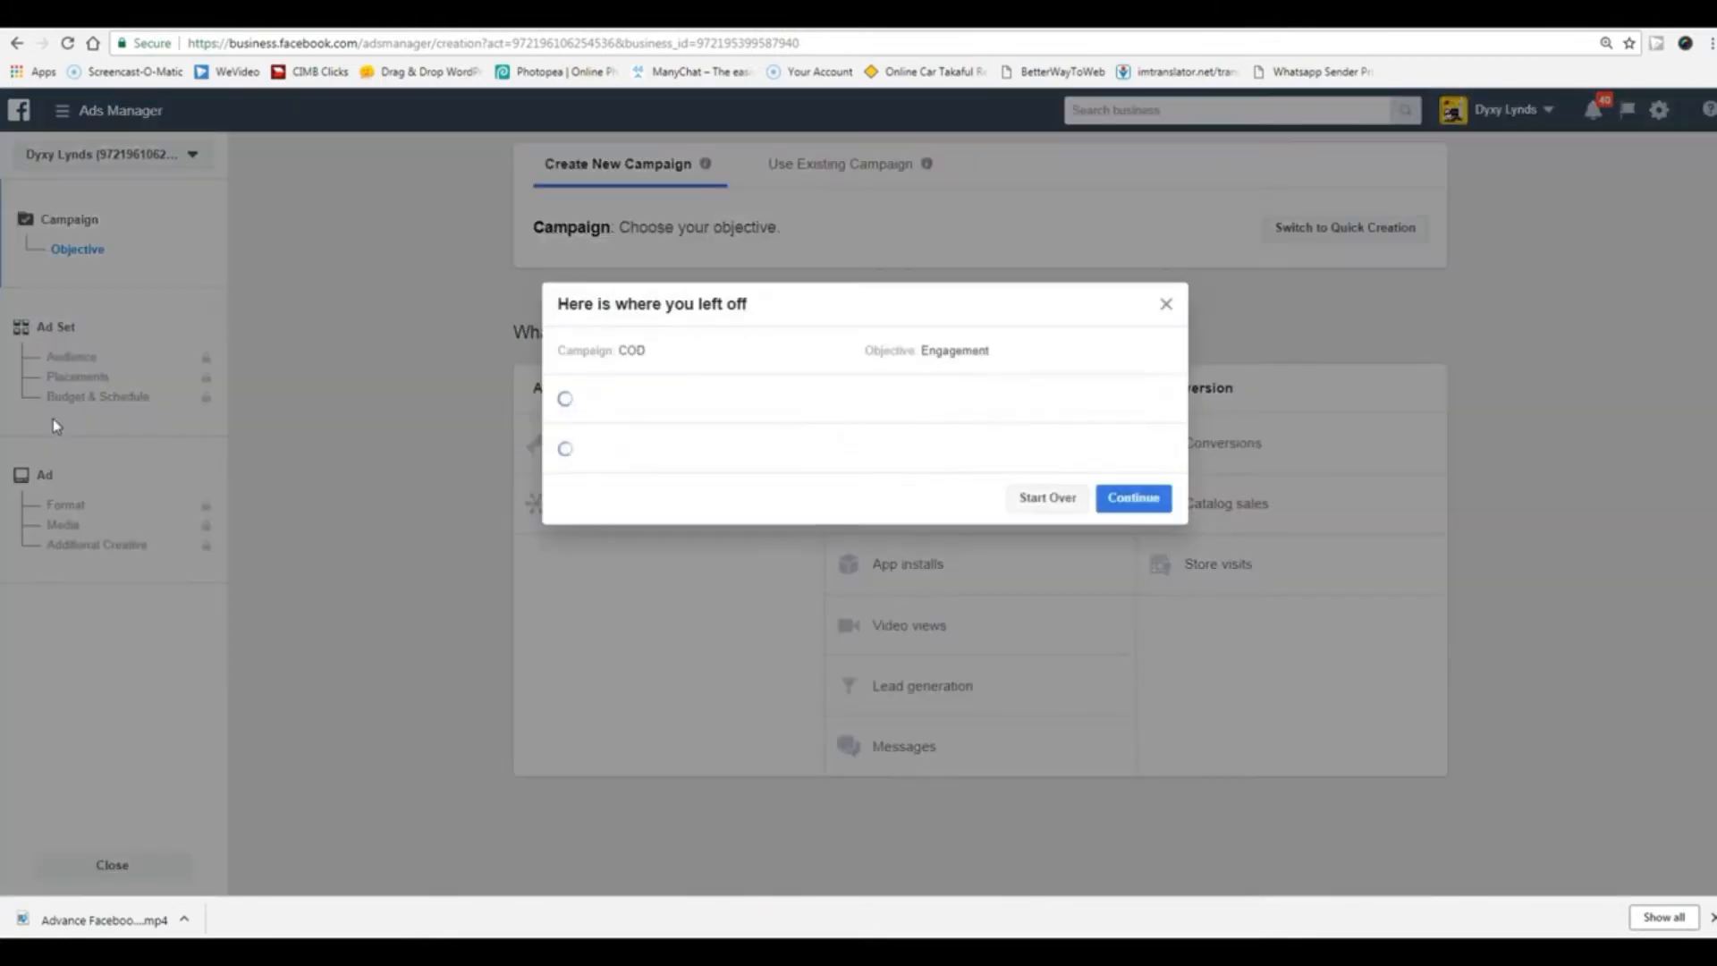
{"action": "left_click", "coordinate": [1166, 305]}
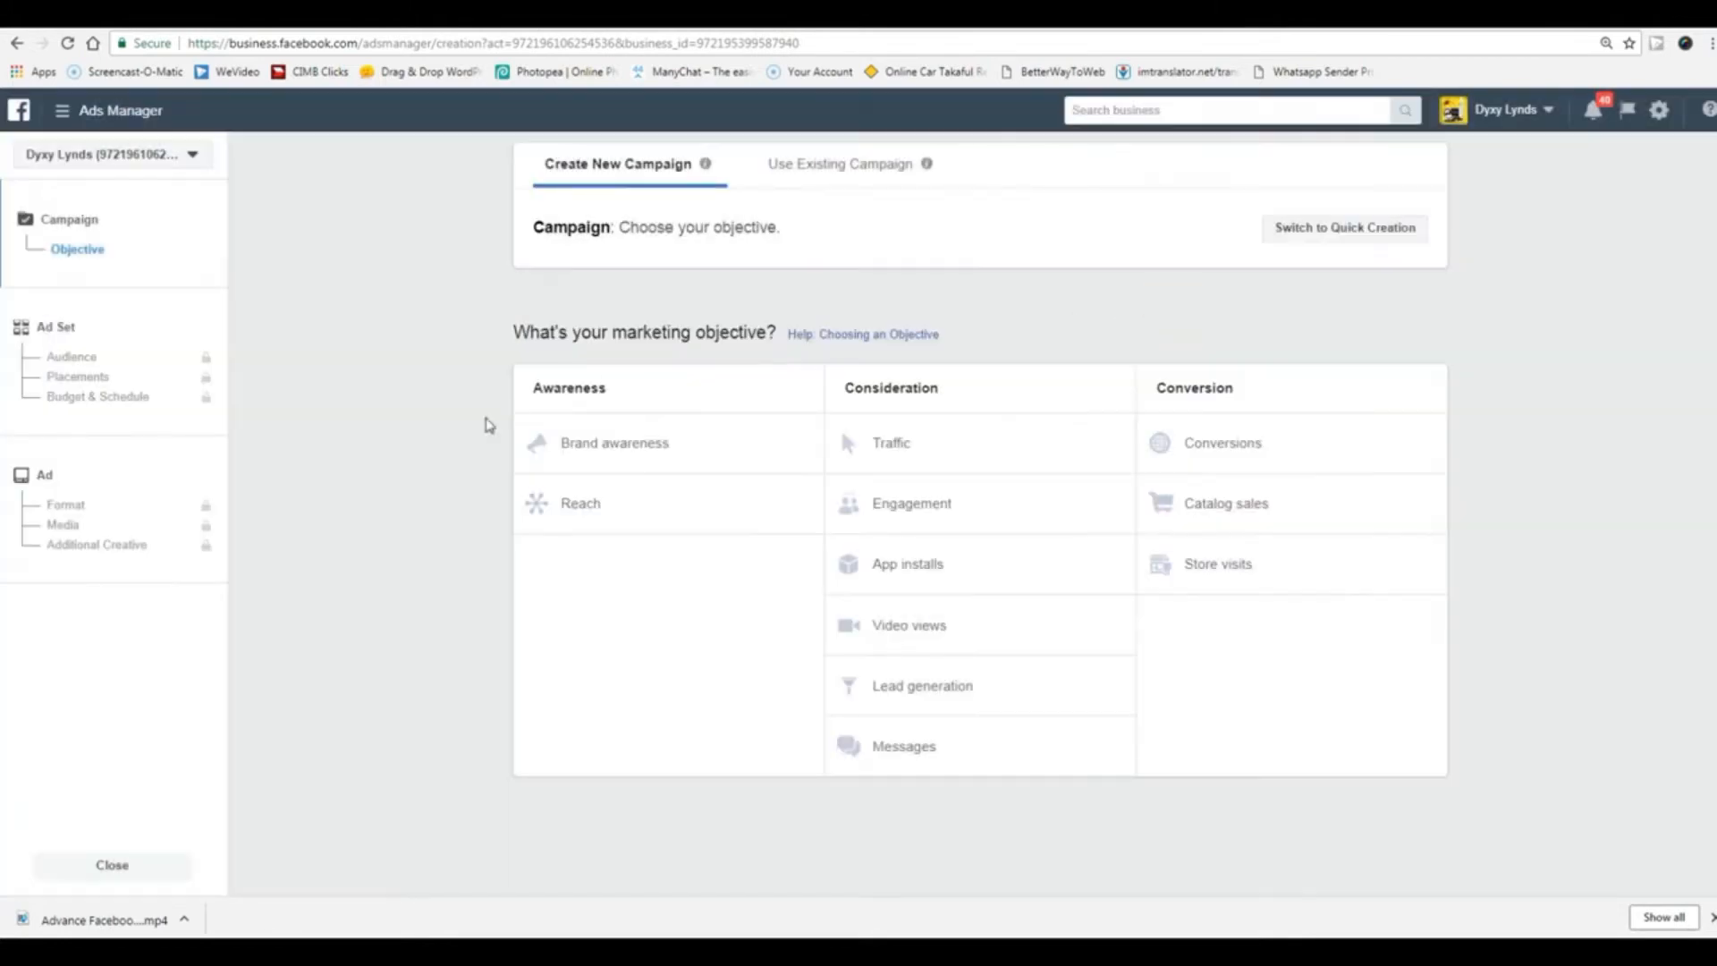
{"action": "left_click", "coordinate": [899, 514]}
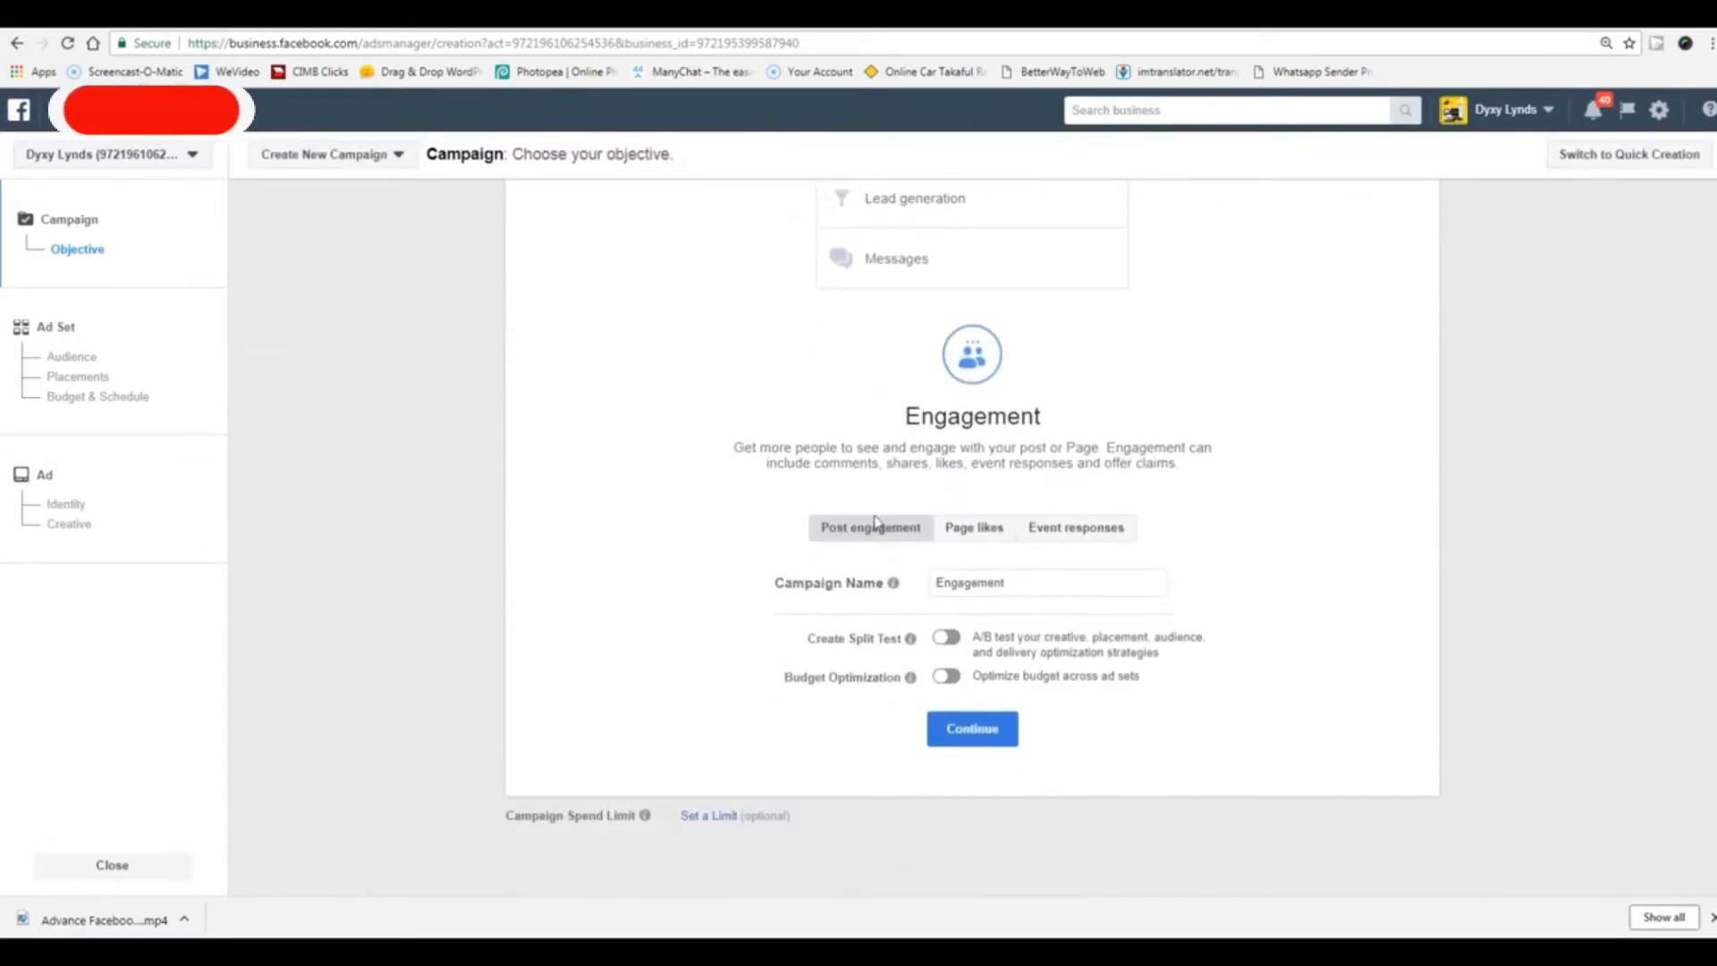
{"action": "double_click", "coordinate": [1029, 582]}
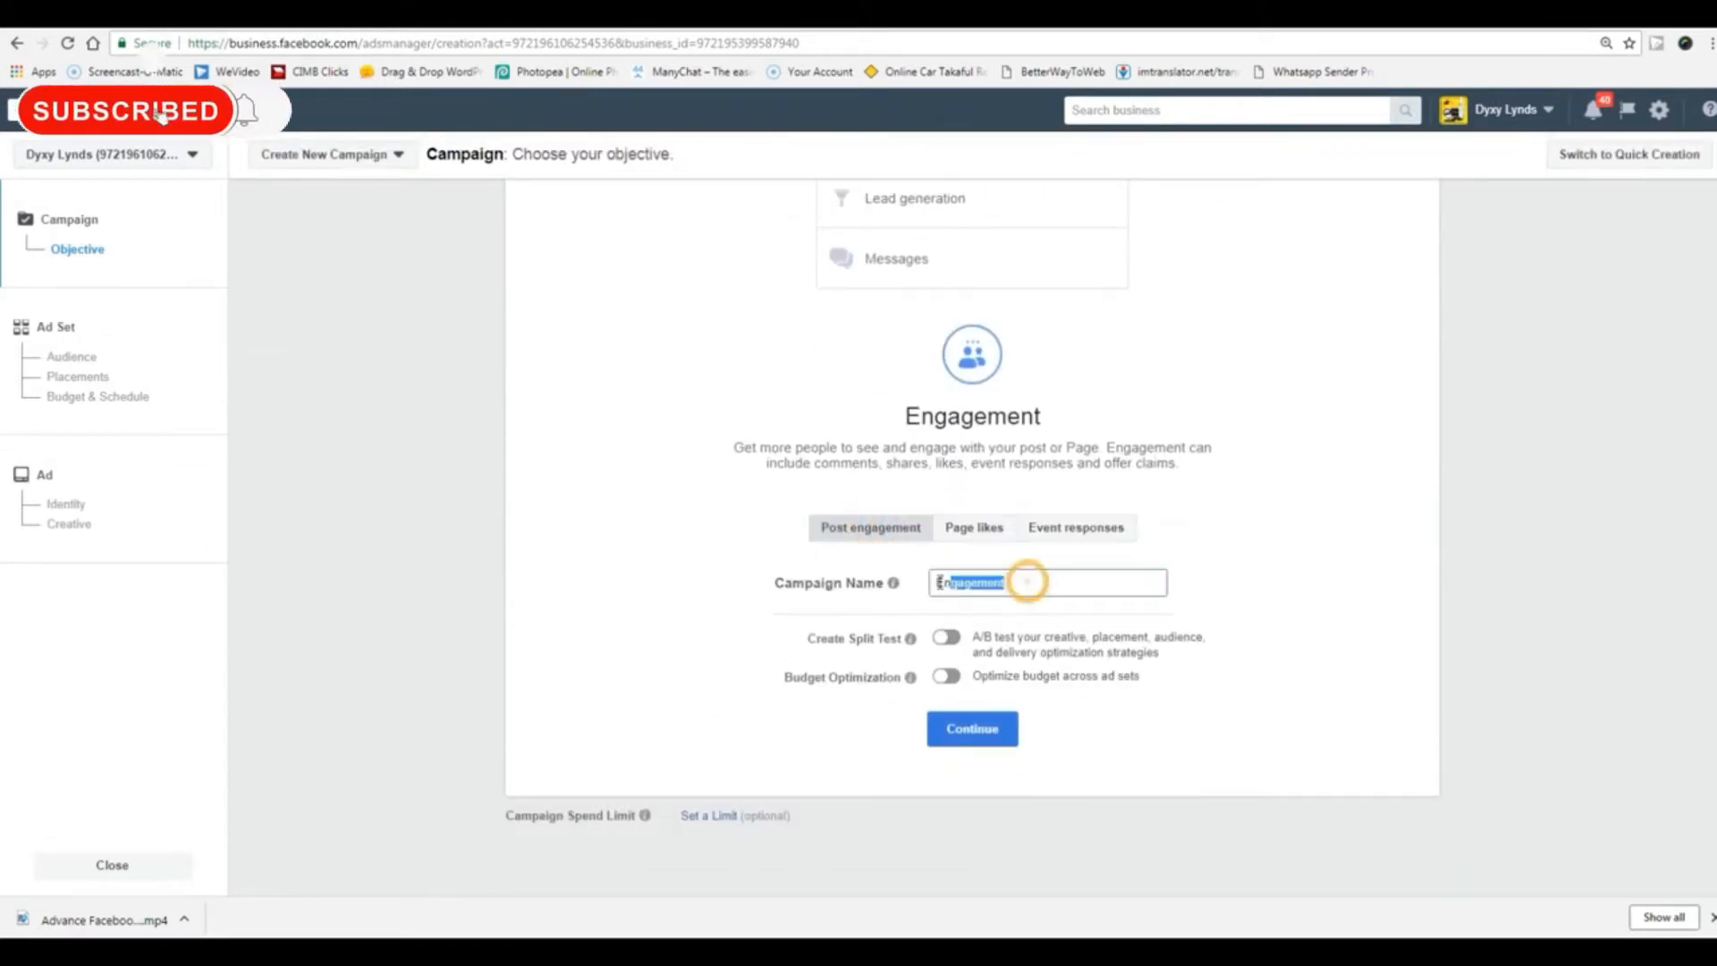
{"action": "type", "text": "t"}
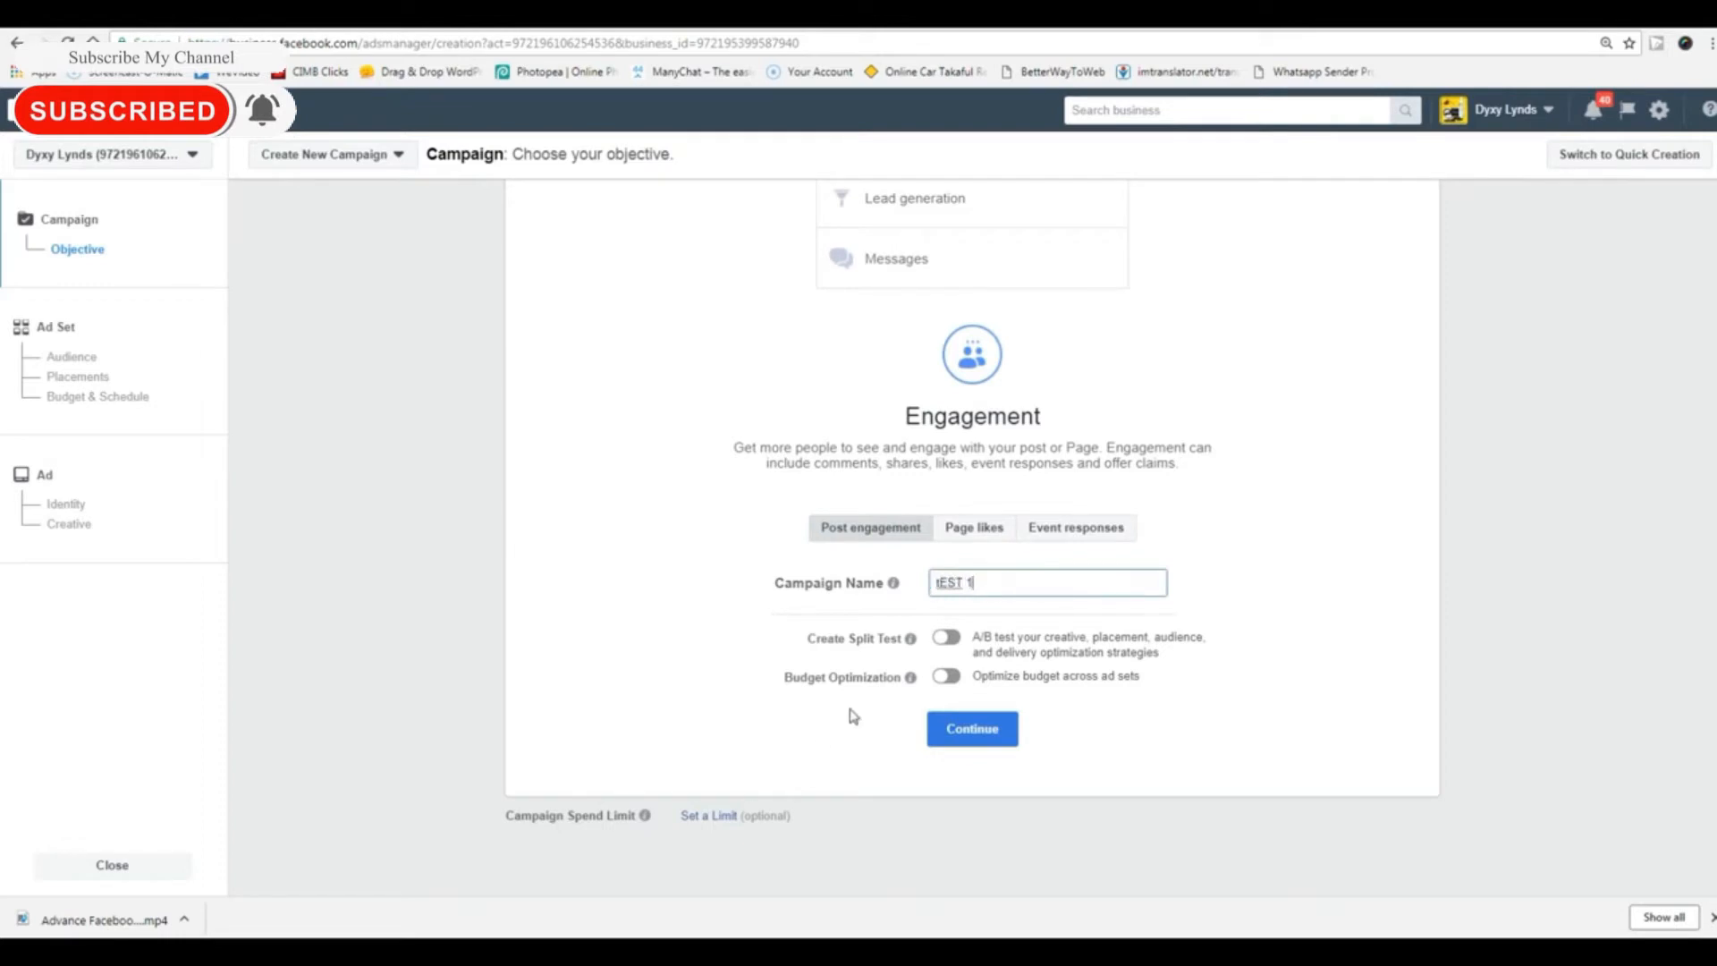
{"action": "type", "text": "EST 1"}
{"action": "left_click_drag", "start_coordinate": [973, 582], "coordinate": [932, 589]}
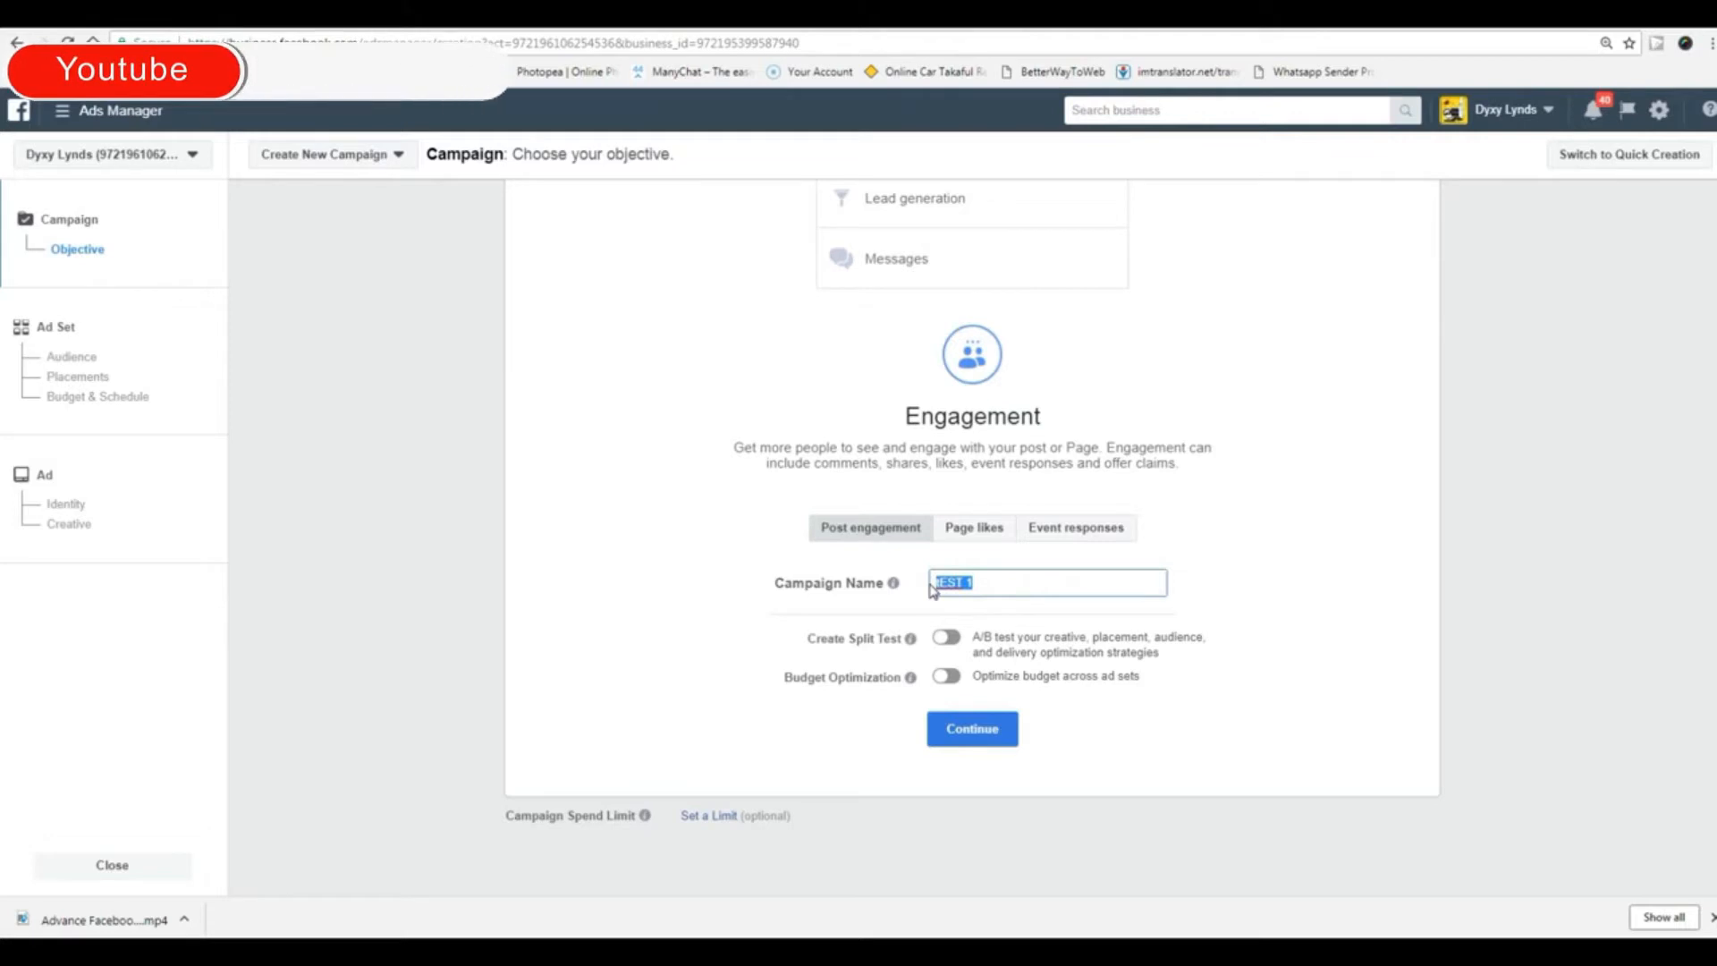
{"action": "type", "text": "INTREST"}
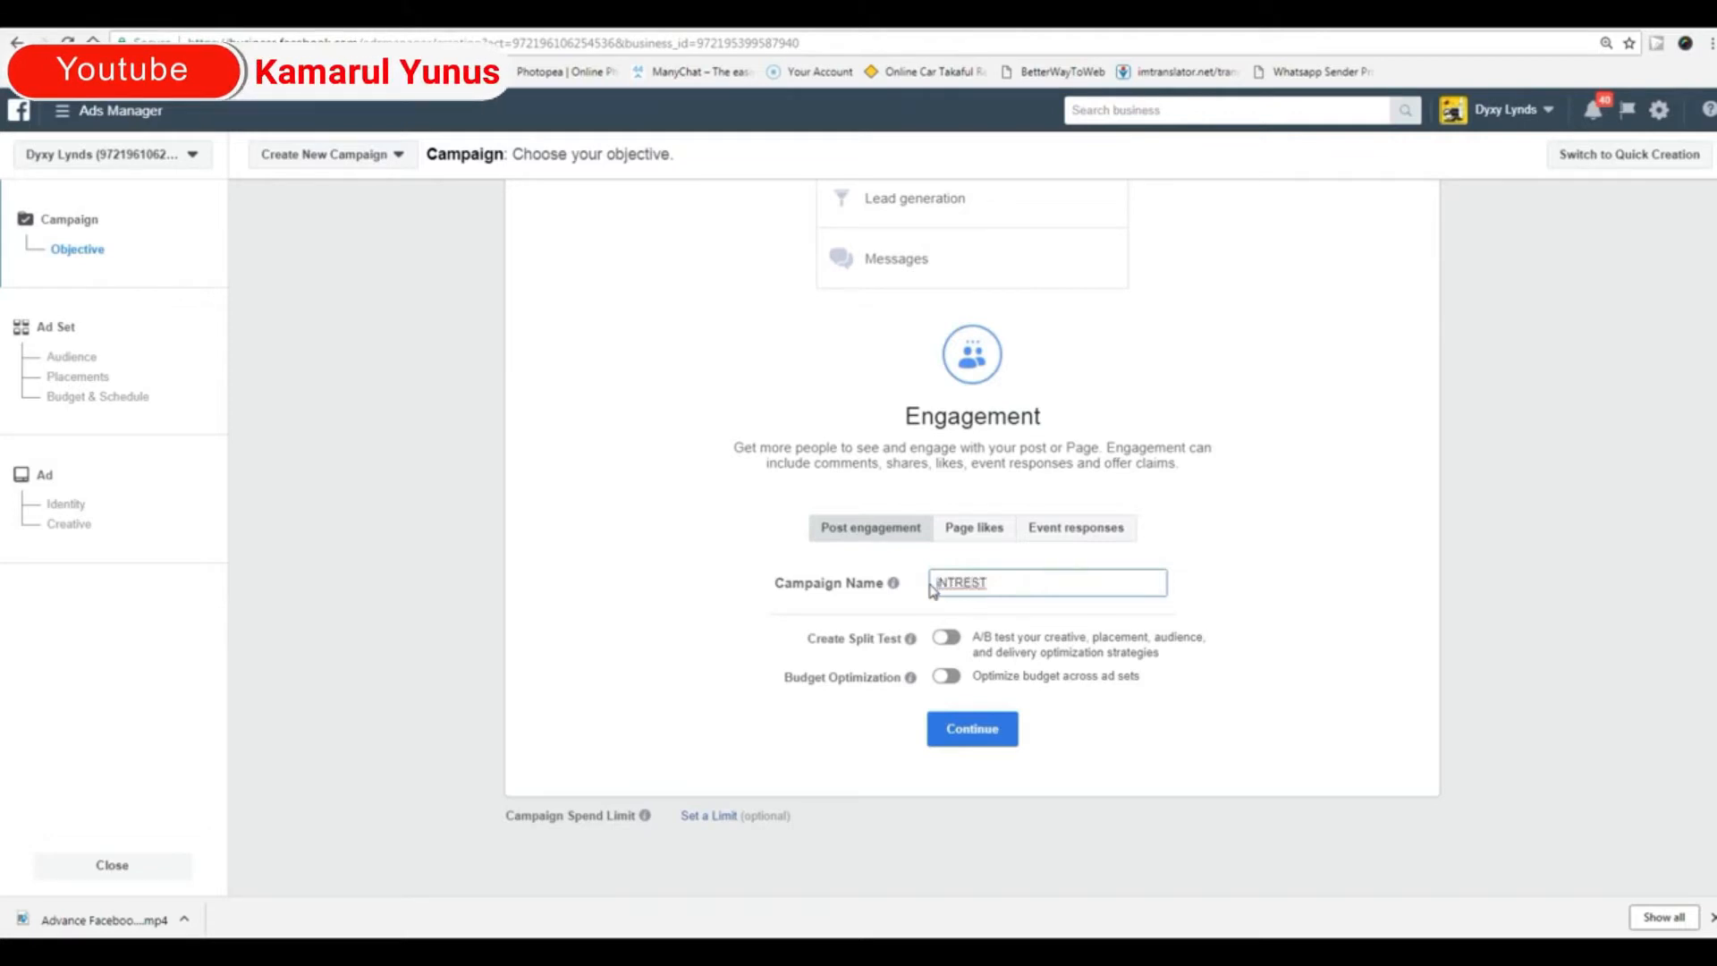
{"action": "key", "text": "BackSpace"}
{"action": "key", "text": "BackSpace"}
{"action": "key", "text": "BackSpace"}
{"action": "key", "text": "BackSpace"}
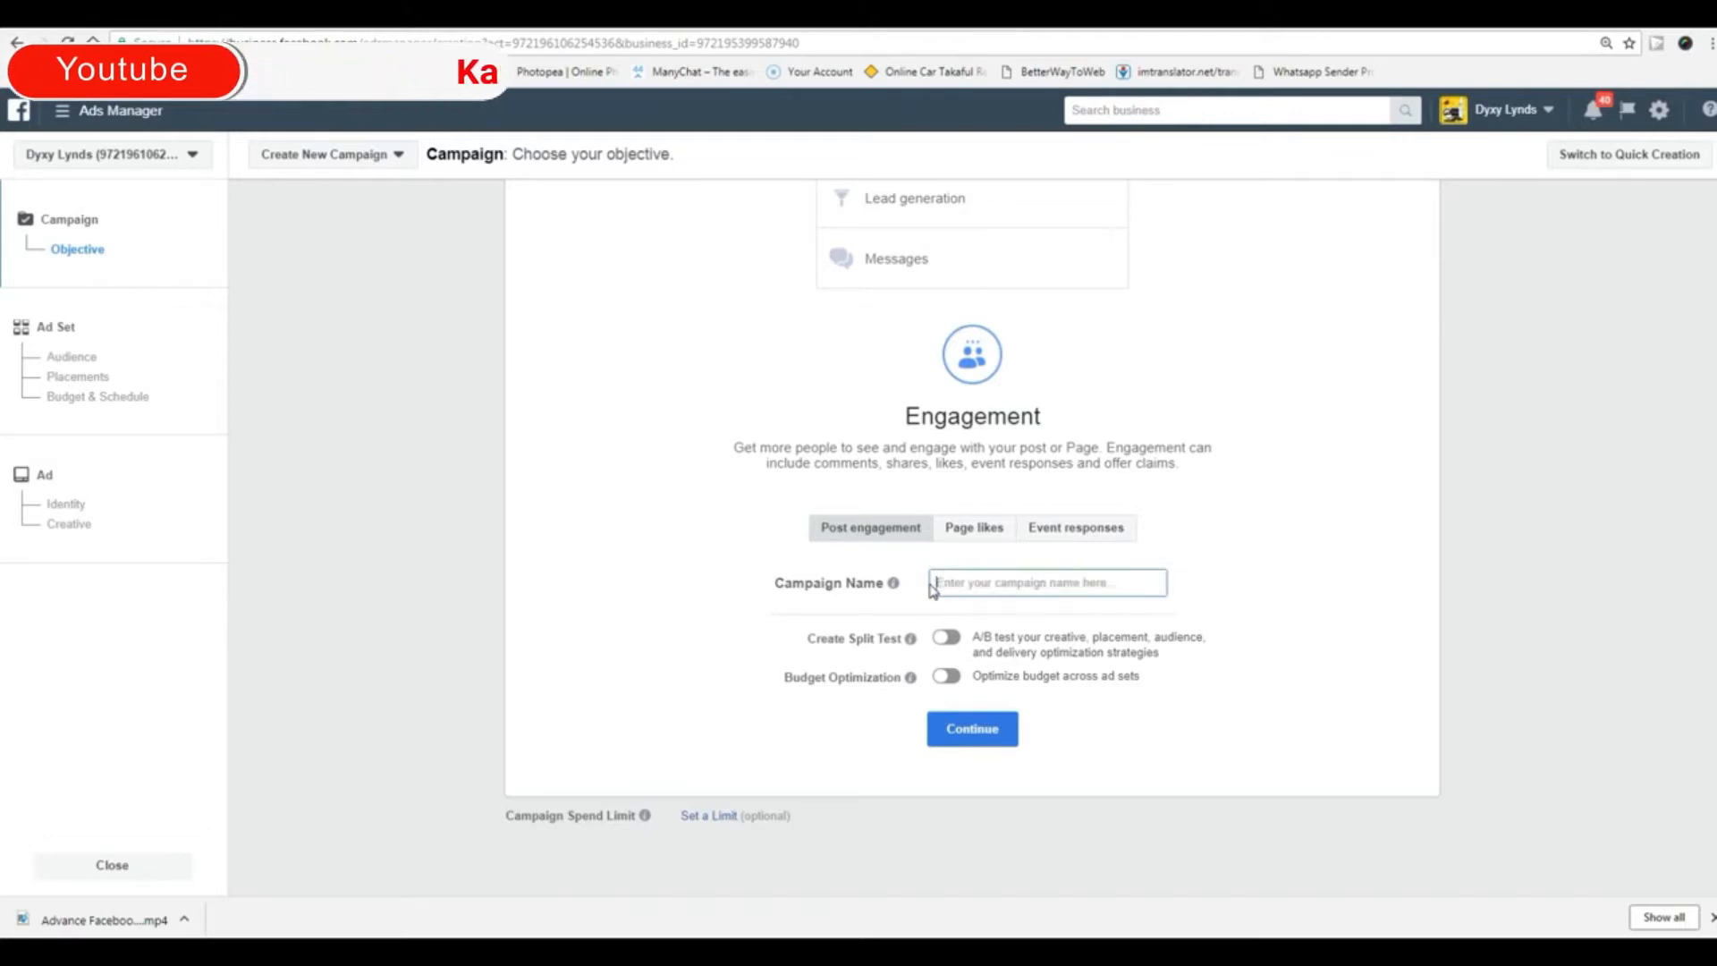
- Name the campaign "Slipt test (intrest) 1" and continue to the ad set settings
{"action": "type", "text": "S"}
{"action": "type", "text": "plit te"}
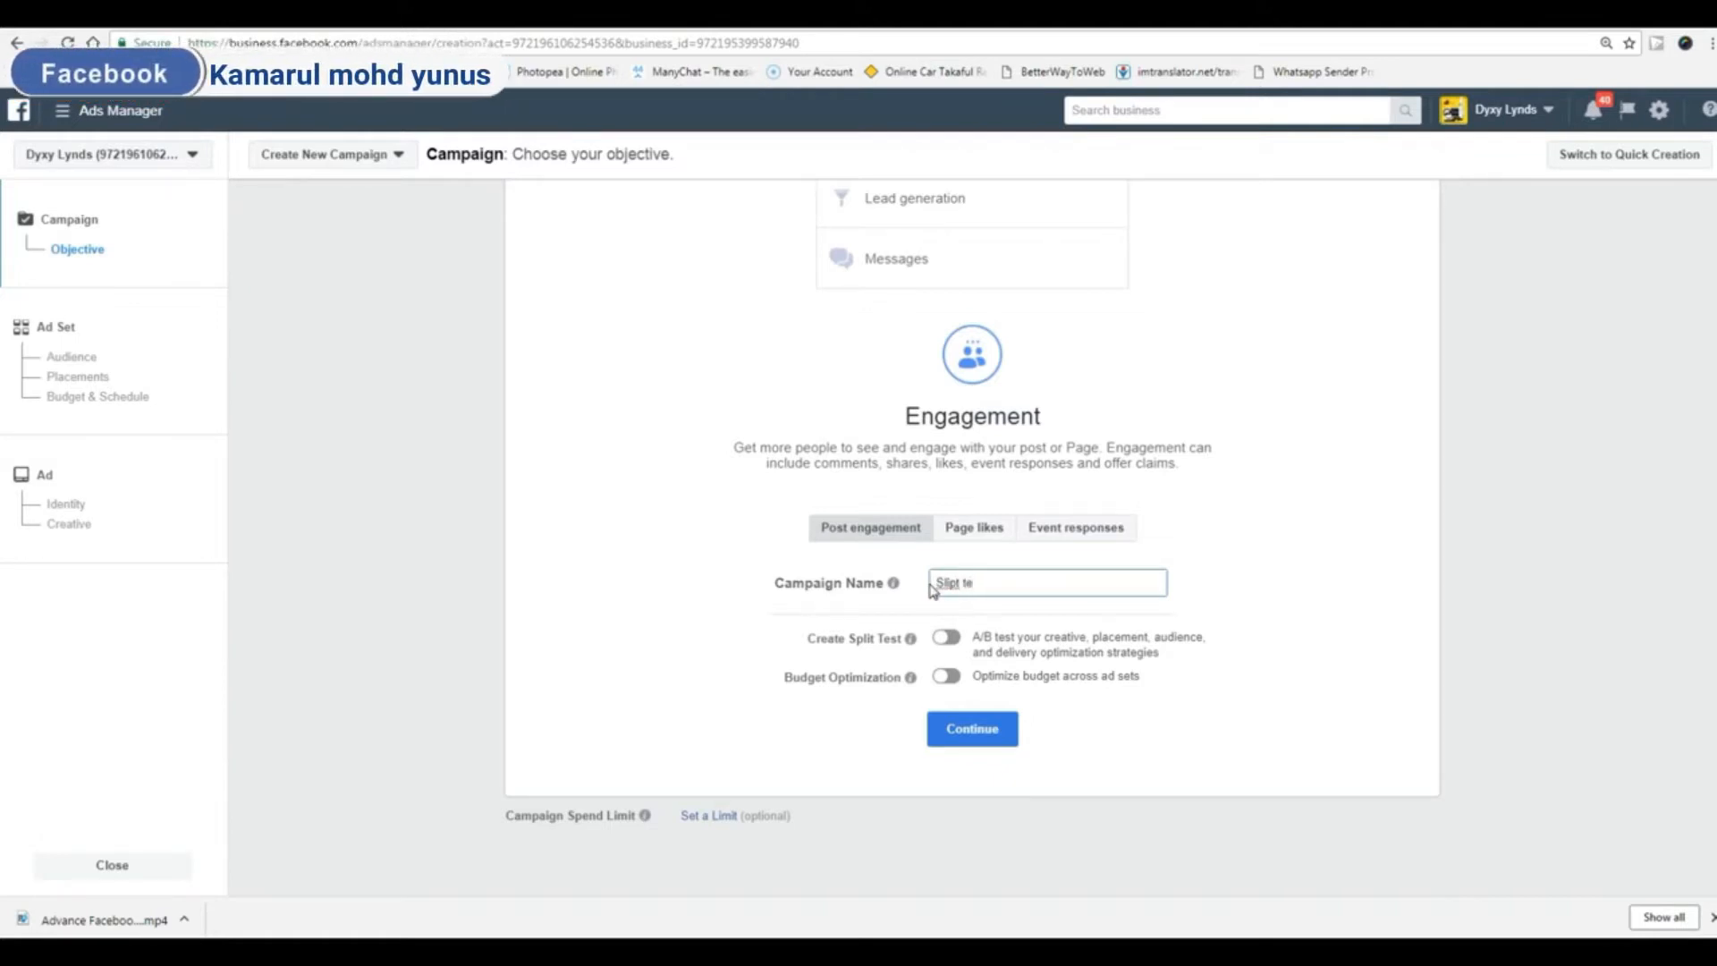
{"action": "type", "text": "st (int"}
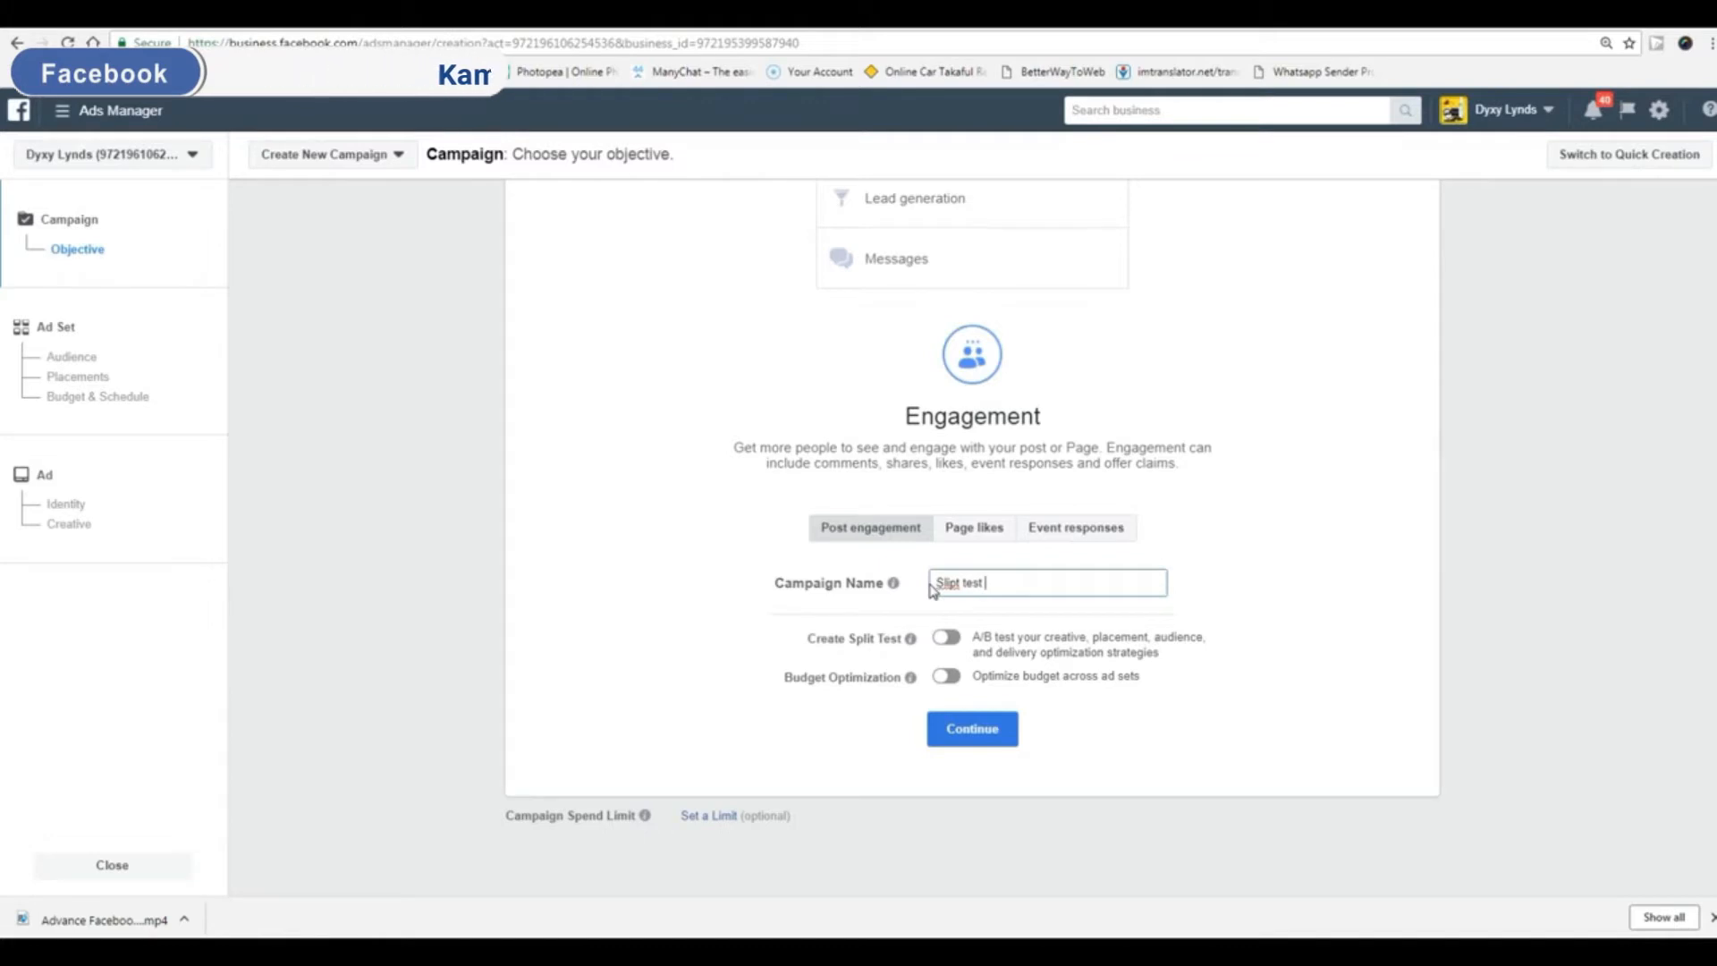
{"action": "type", "text": "rest"}
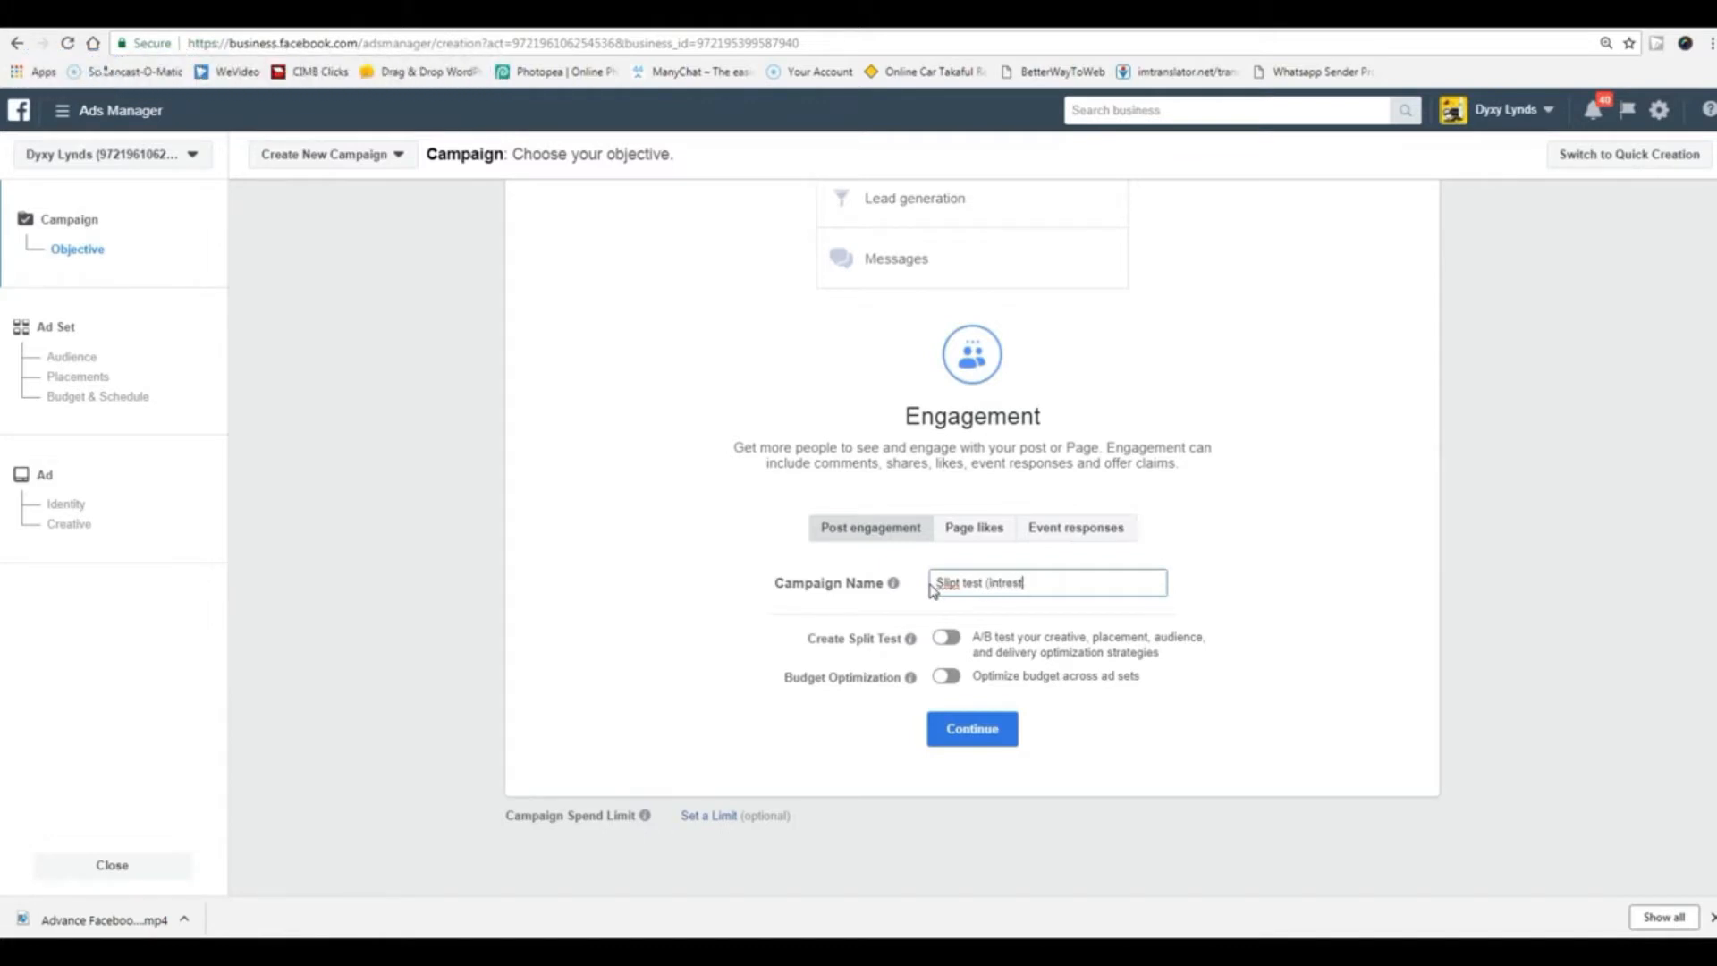
{"action": "type", "text": ")"}
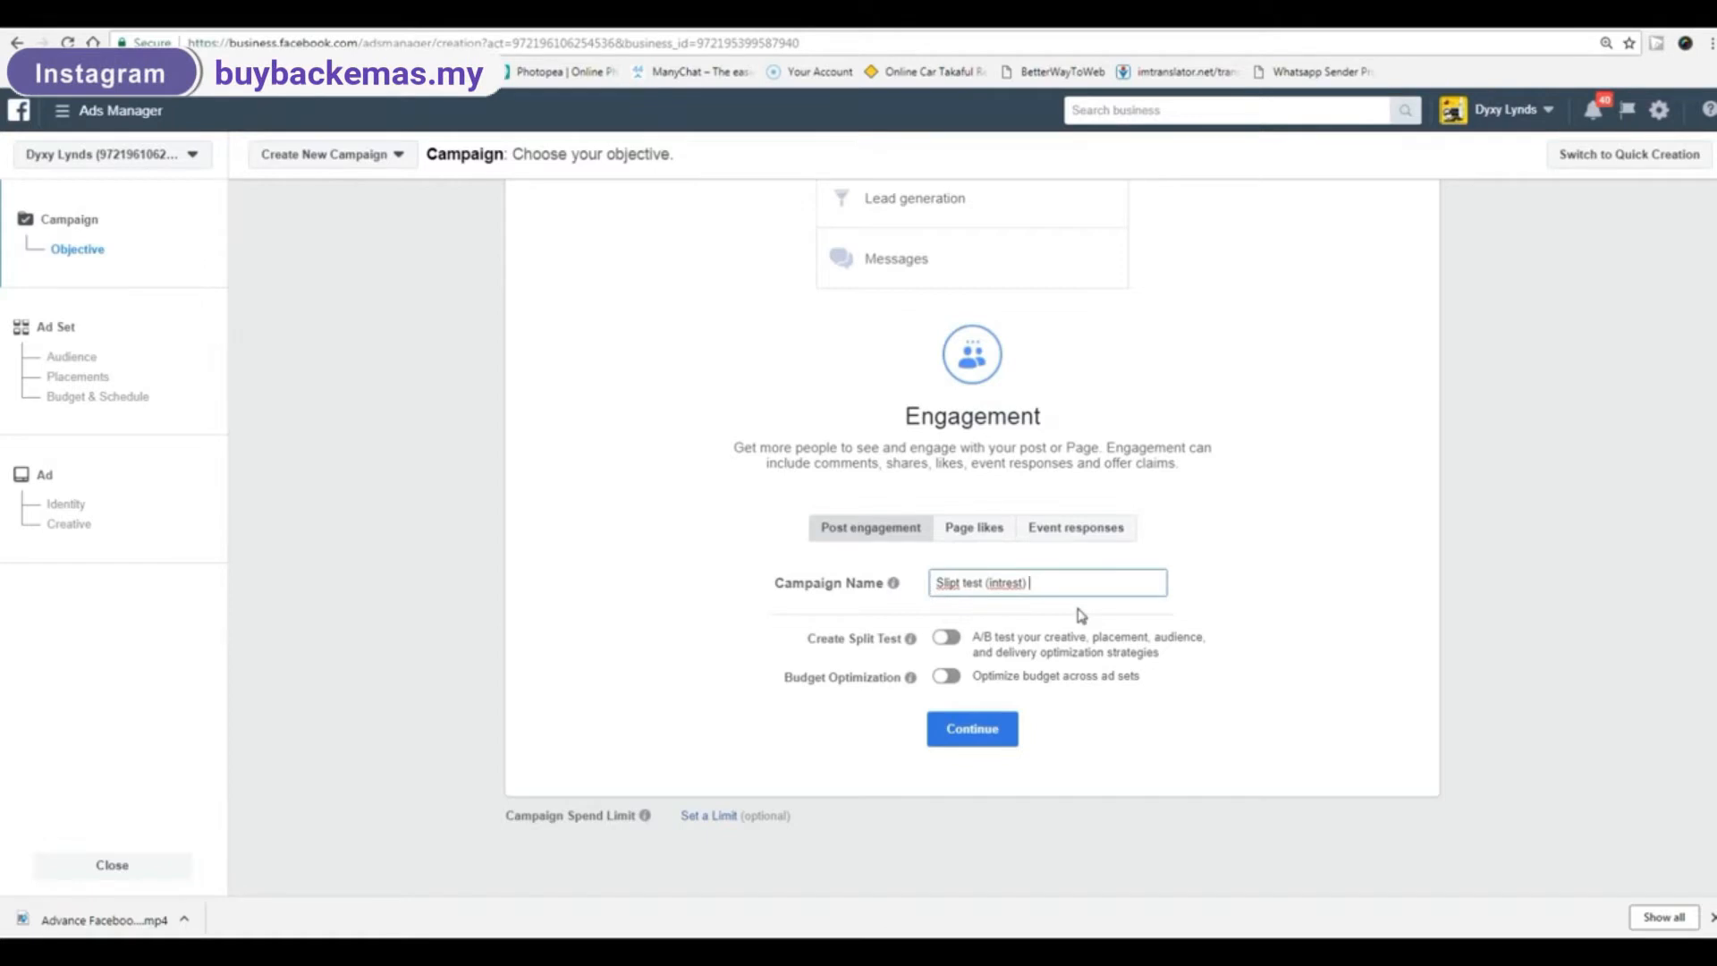
{"action": "type", "text": " 1"}
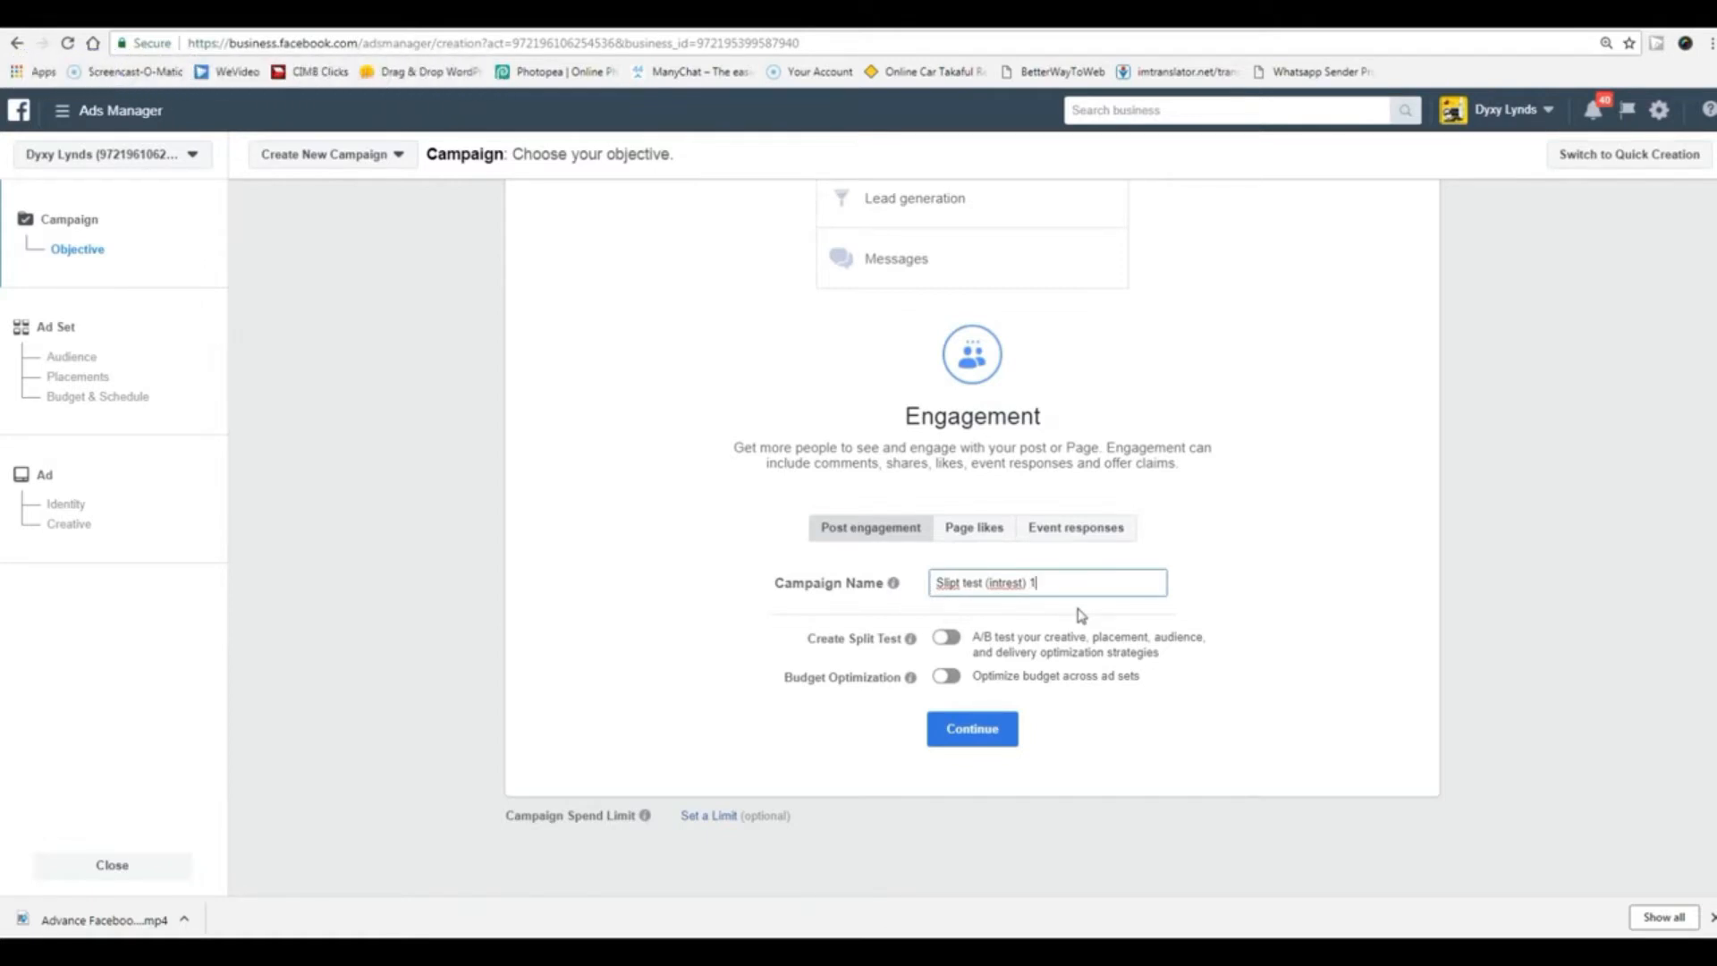
{"action": "left_click", "coordinate": [978, 732]}
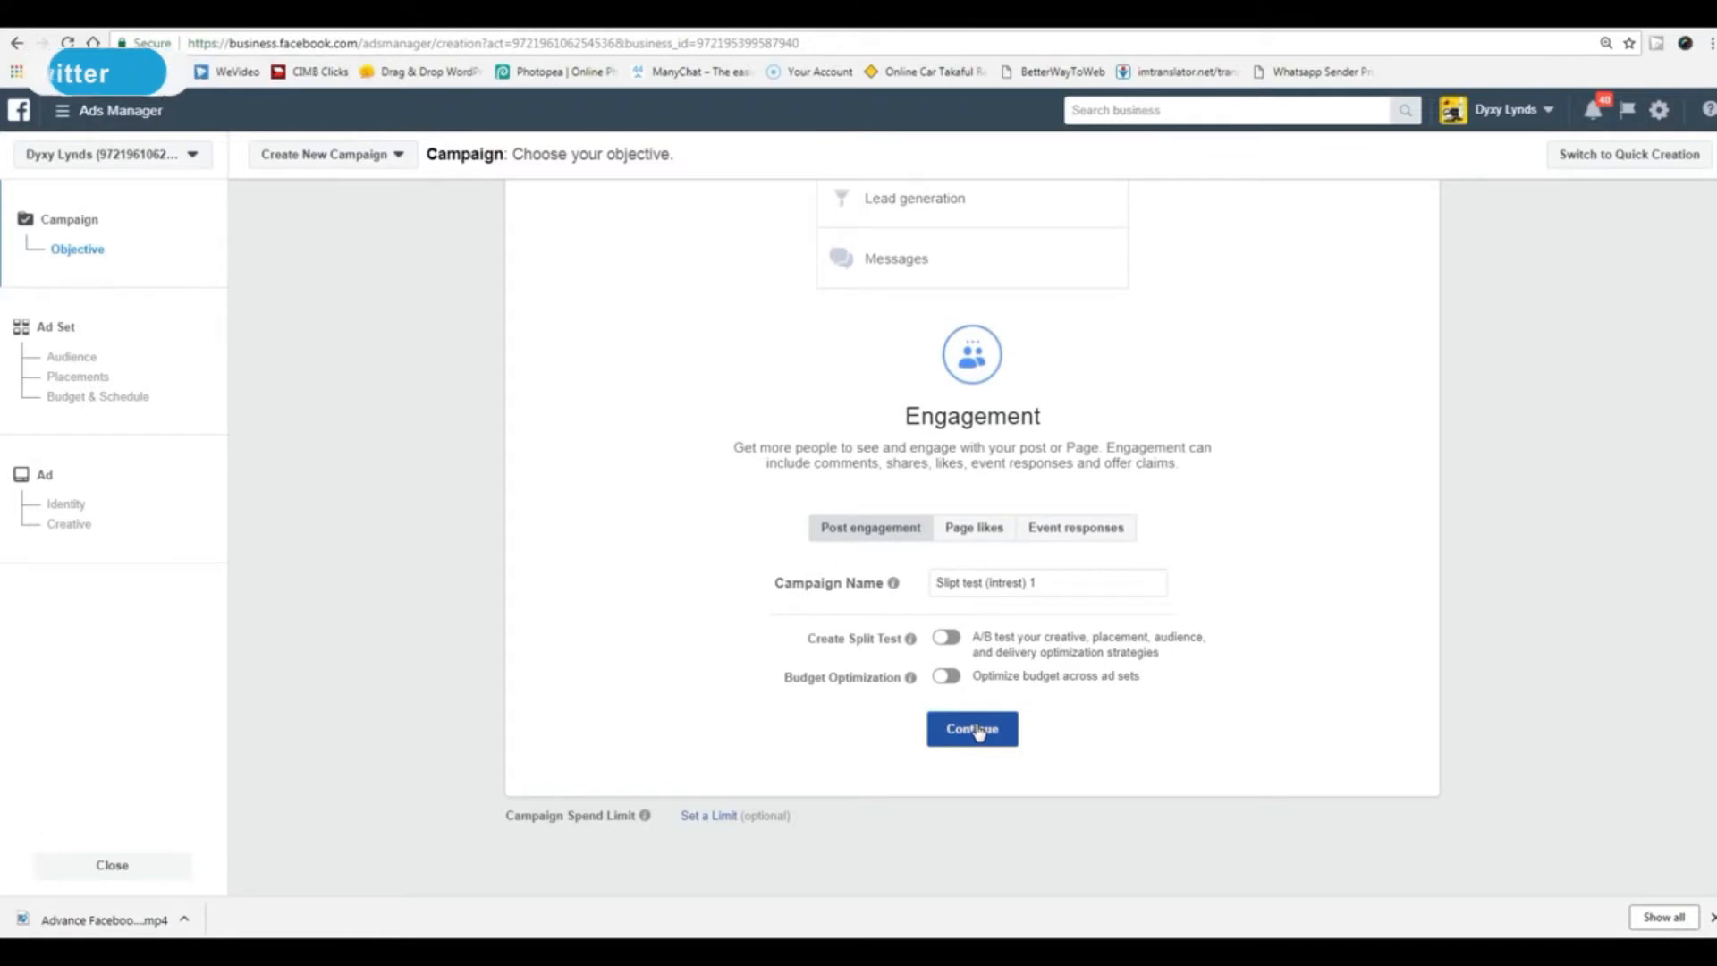
{"action": "scroll", "coordinate": [1380, 678], "scroll_direction": "up", "scroll_amount": 5}
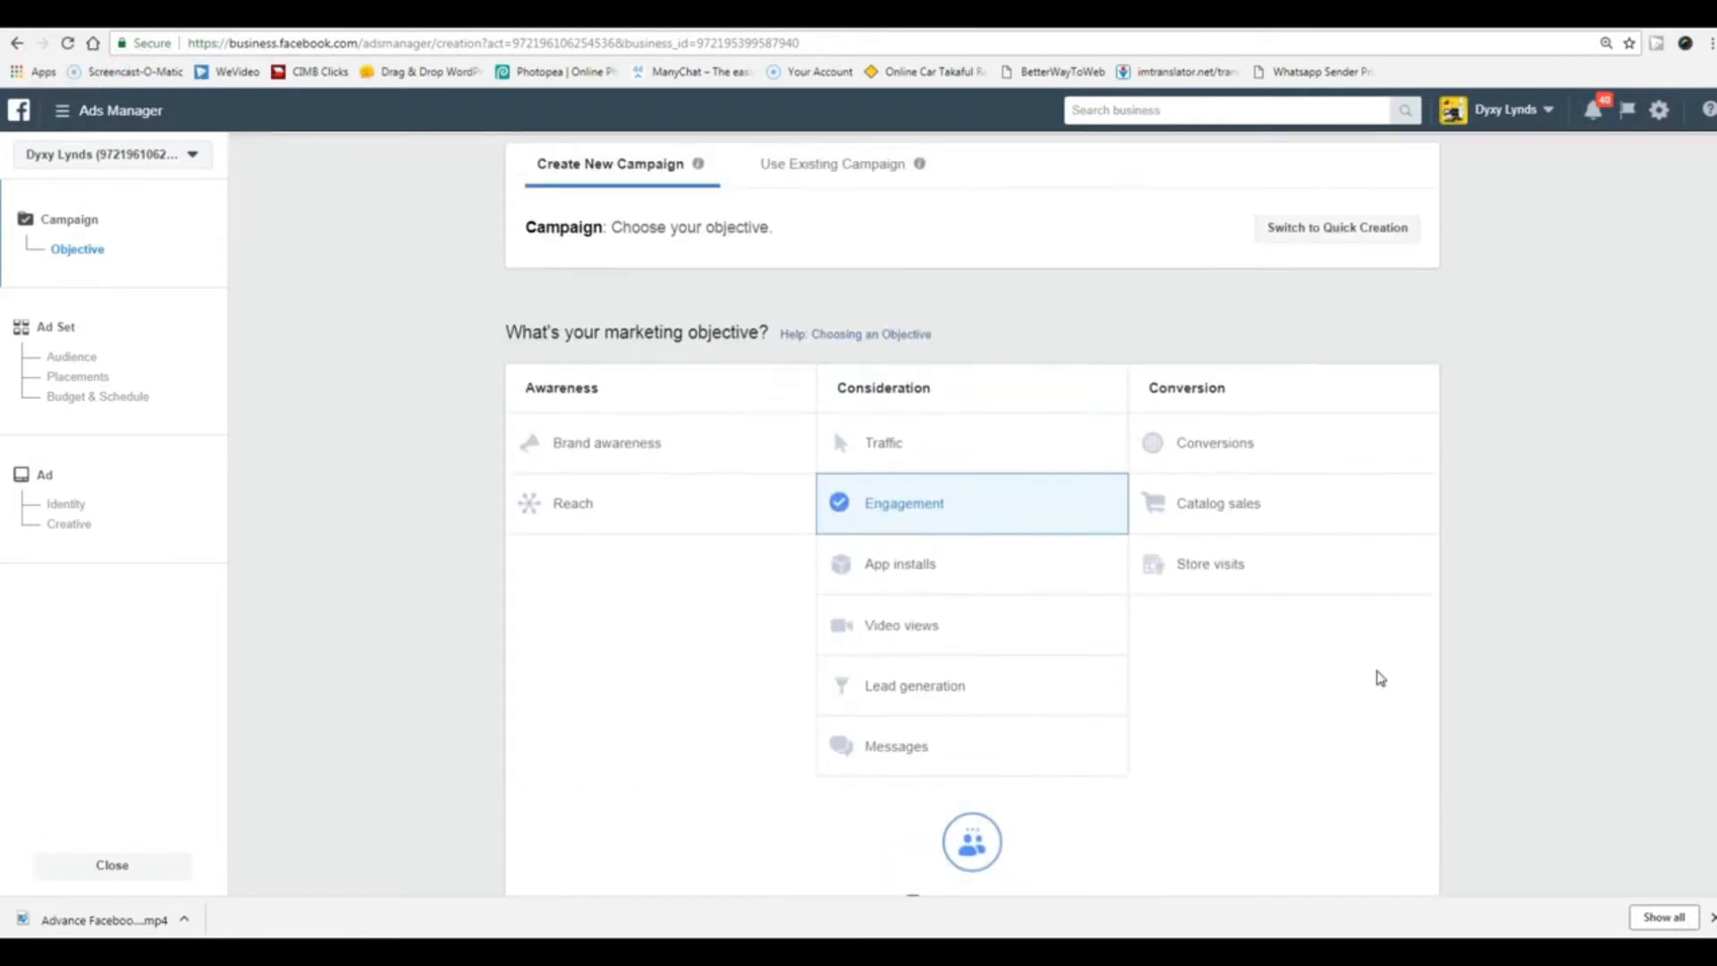
{"action": "scroll", "coordinate": [1375, 674], "scroll_direction": "down", "scroll_amount": 4}
{"action": "left_click", "coordinate": [959, 860]}
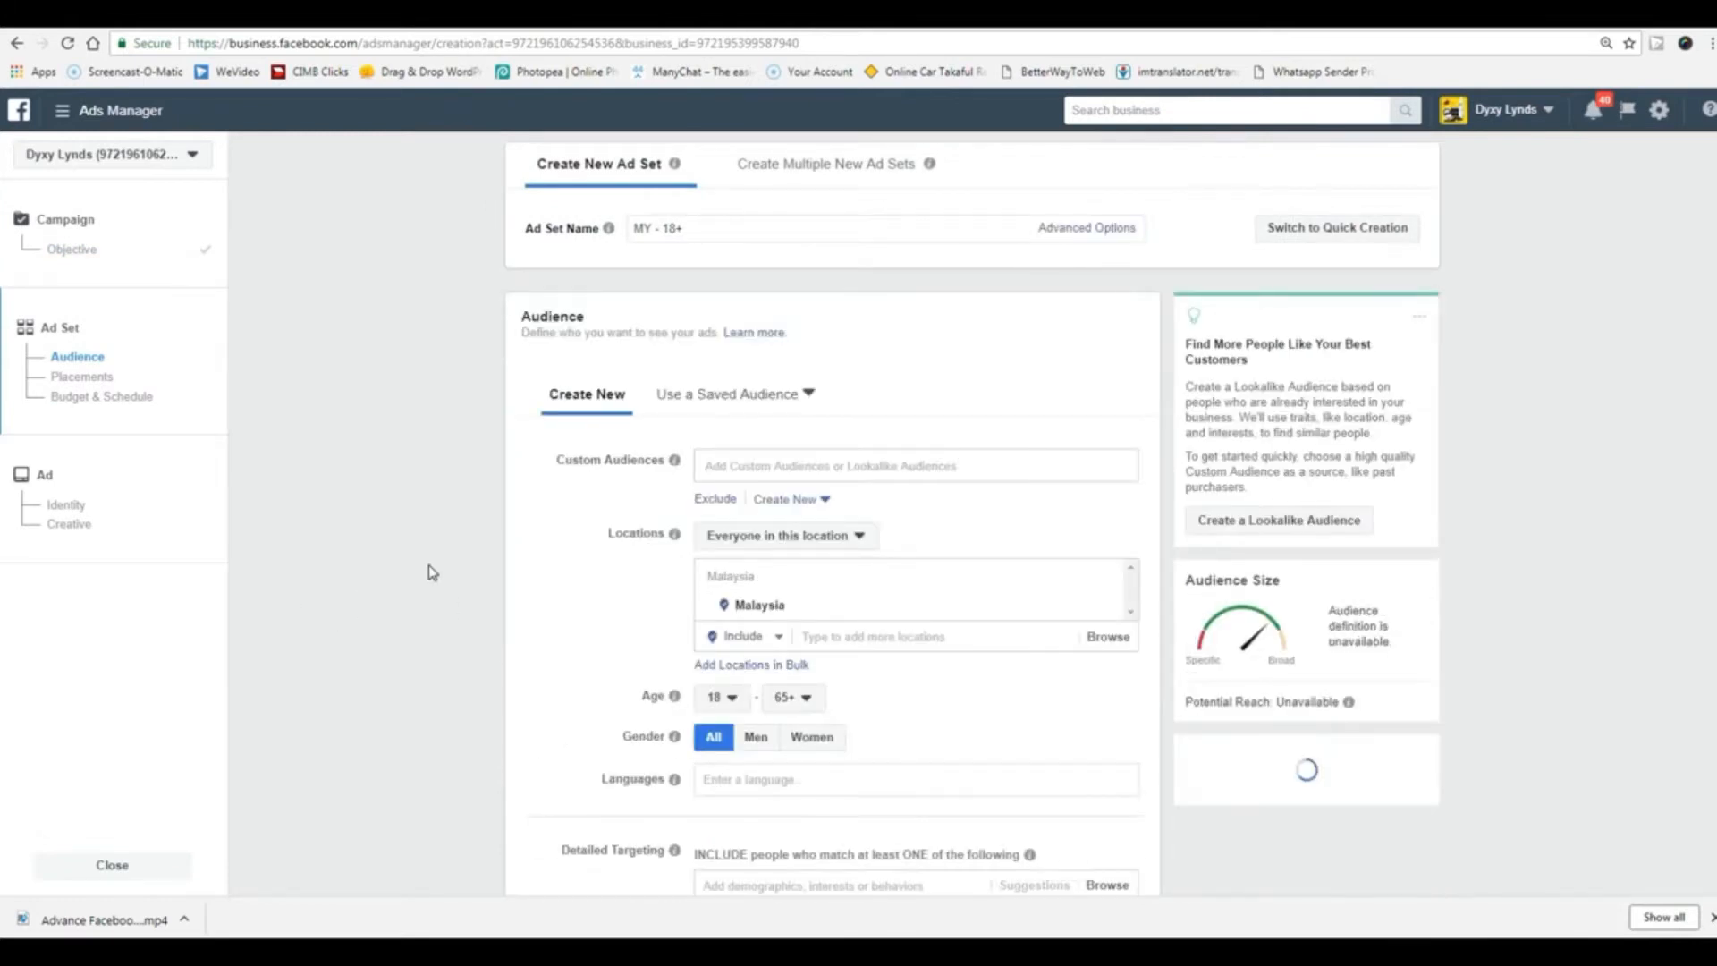
- Look over the ad set's audience options, from custom audiences and locations down to detailed targeting and connections
{"action": "scroll", "coordinate": [430, 572], "scroll_direction": "down", "scroll_amount": 1}
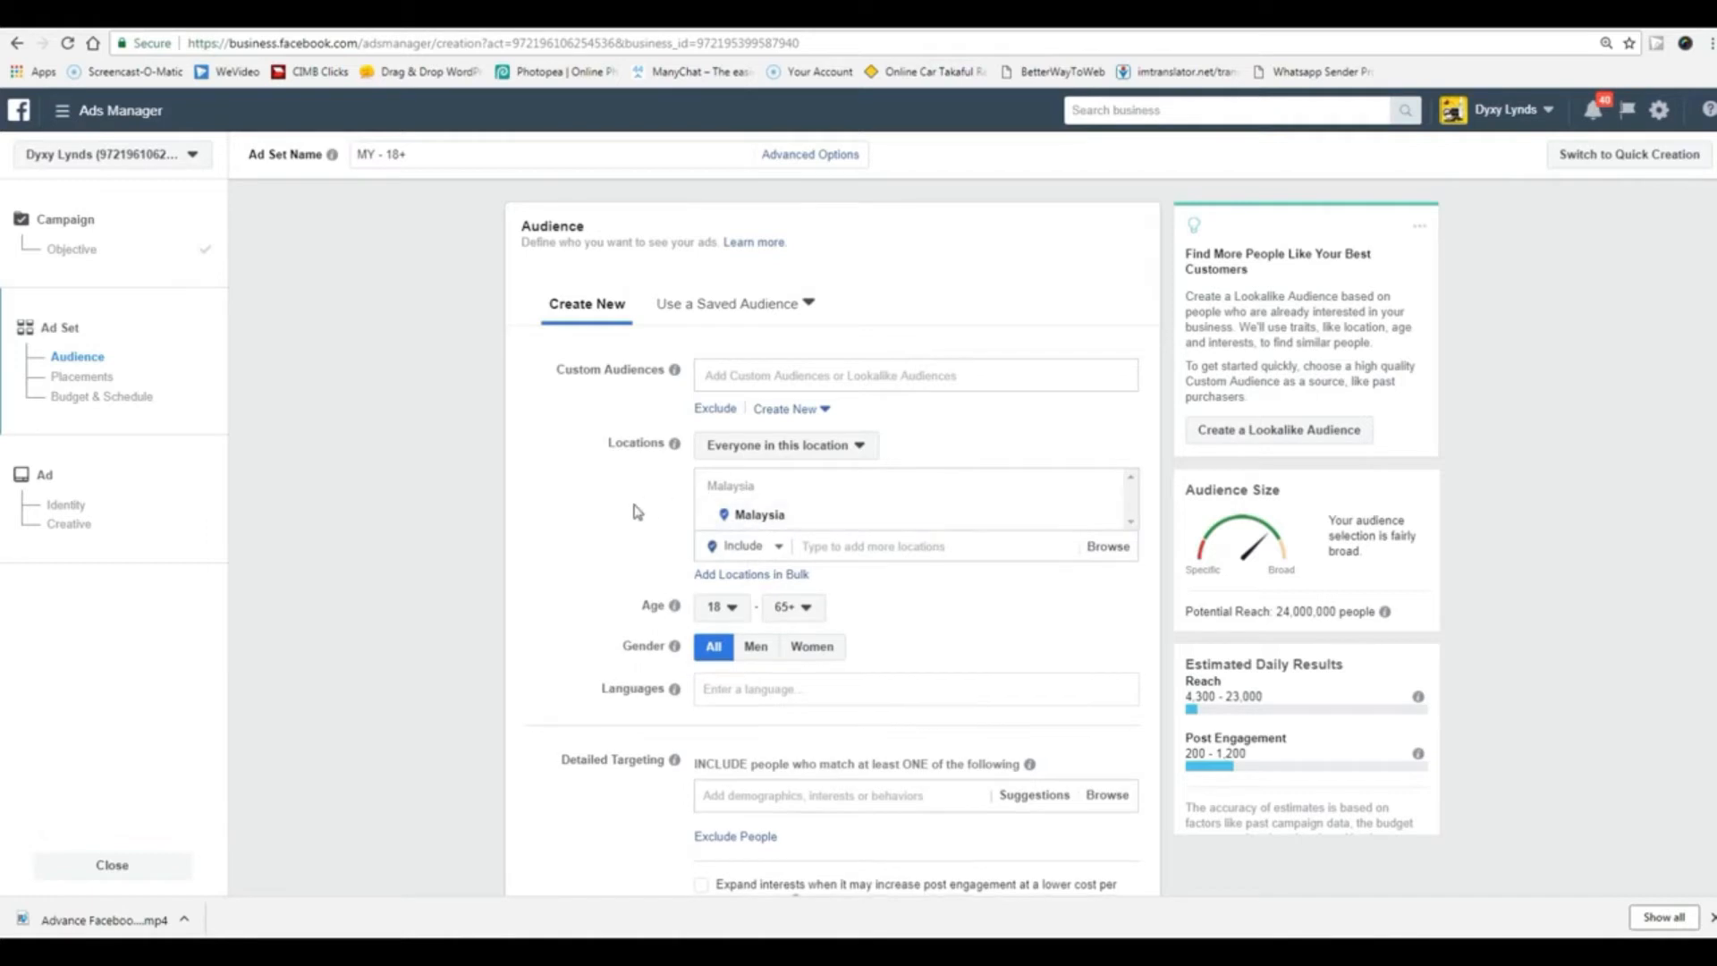
{"action": "scroll", "coordinate": [625, 548], "scroll_direction": "down", "scroll_amount": 2}
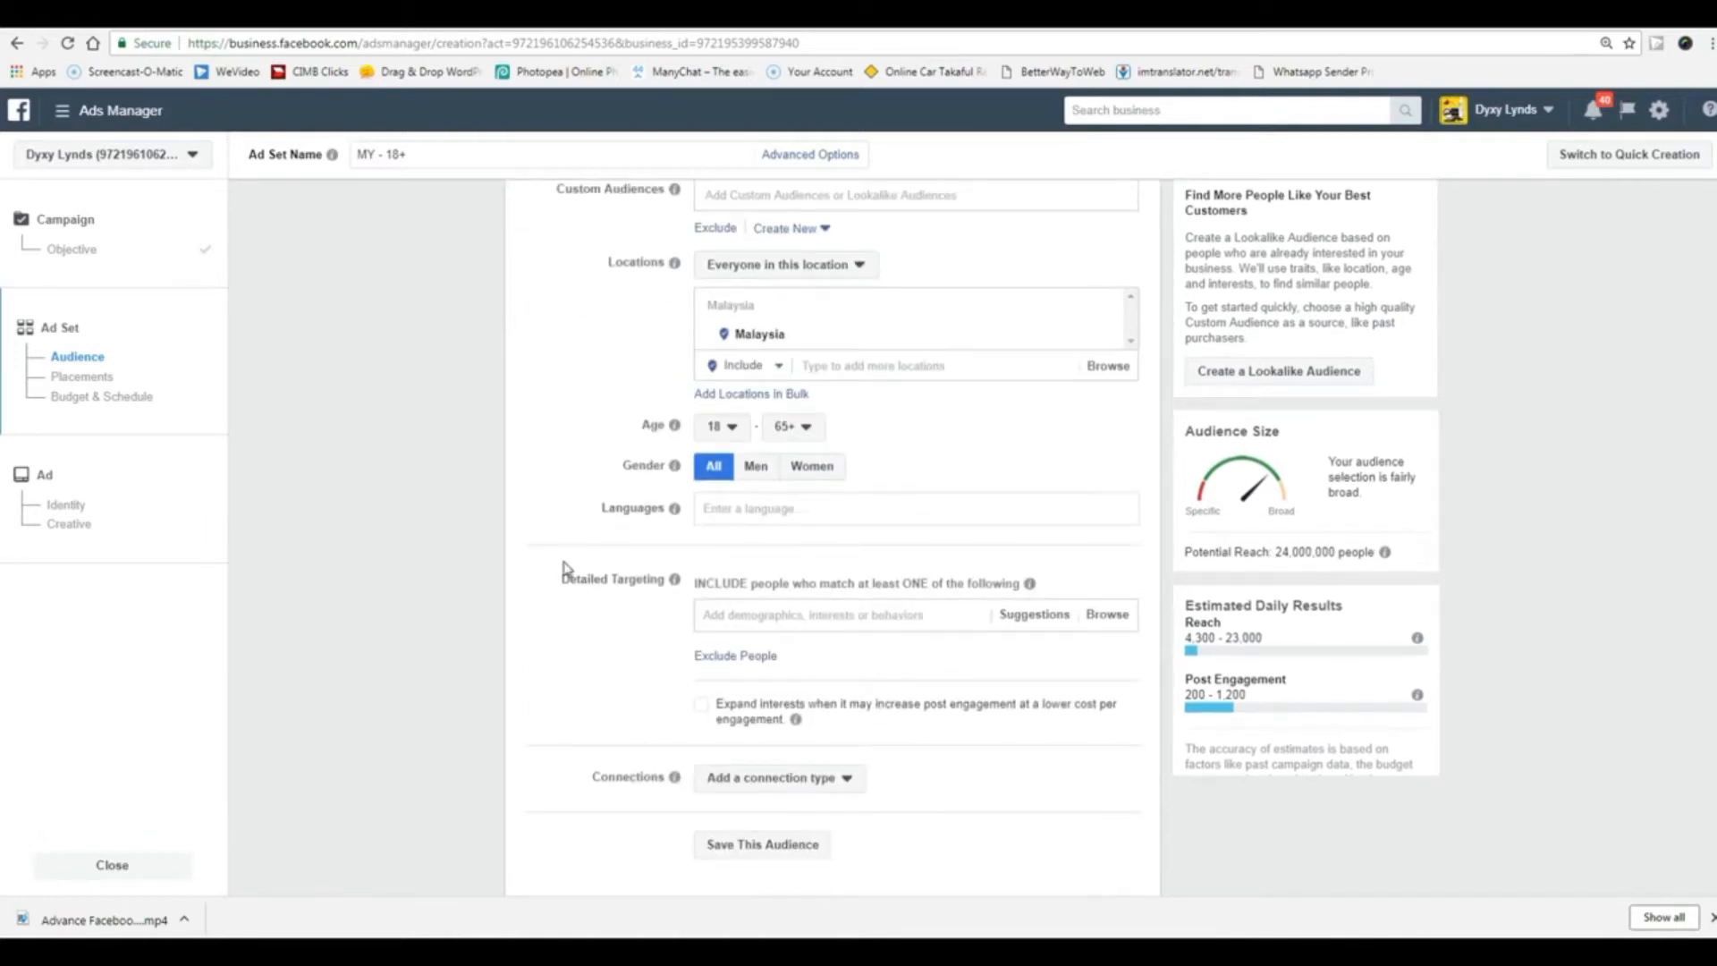
{"action": "scroll", "coordinate": [565, 568], "scroll_direction": "up", "scroll_amount": 1}
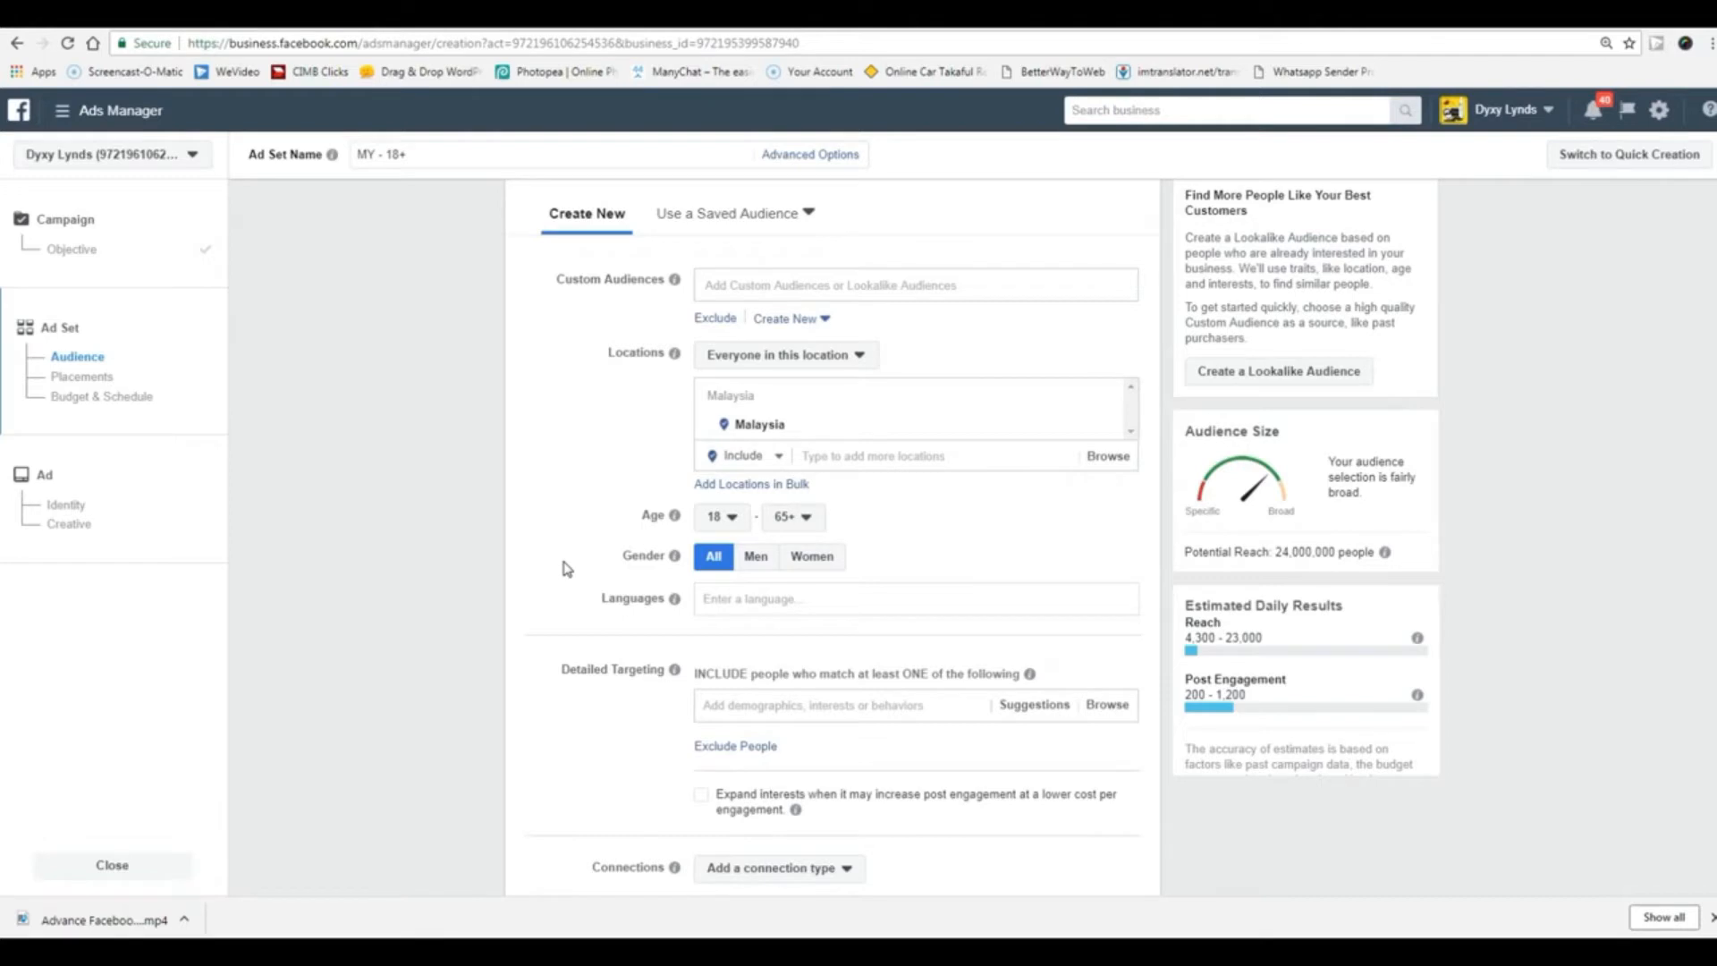
{"action": "scroll", "coordinate": [567, 568], "scroll_direction": "up", "scroll_amount": 1}
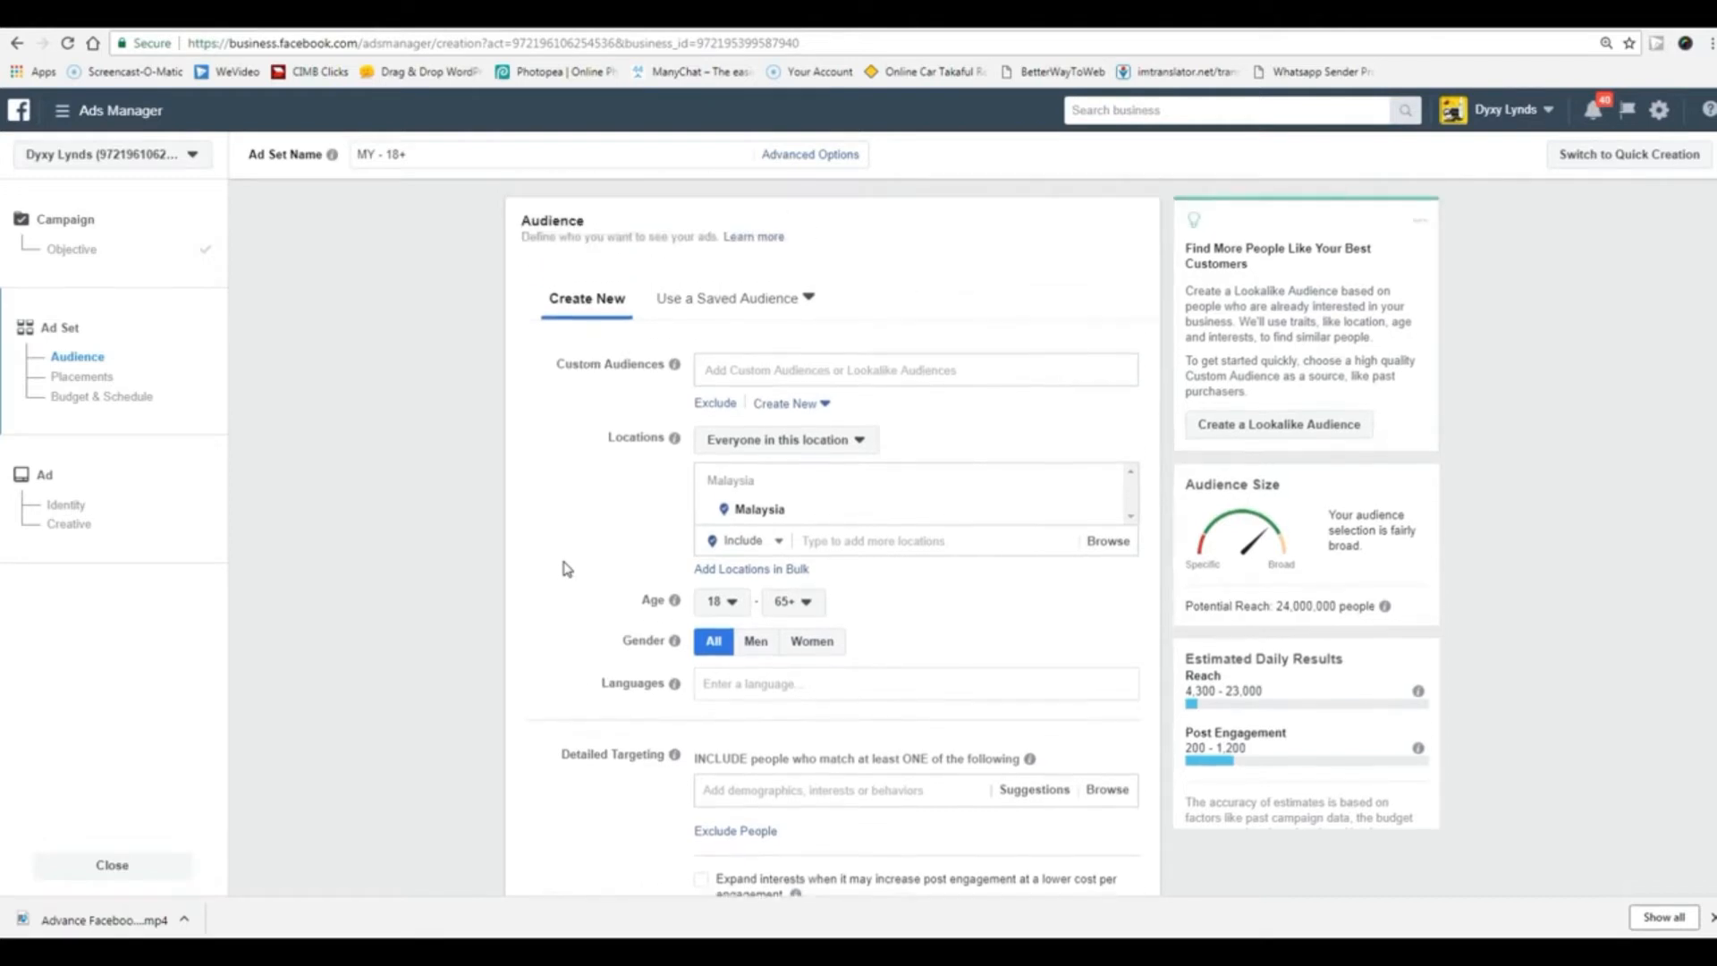
{"action": "scroll", "coordinate": [567, 569], "scroll_direction": "down", "scroll_amount": 1}
{"action": "scroll", "coordinate": [565, 569], "scroll_direction": "up", "scroll_amount": 2}
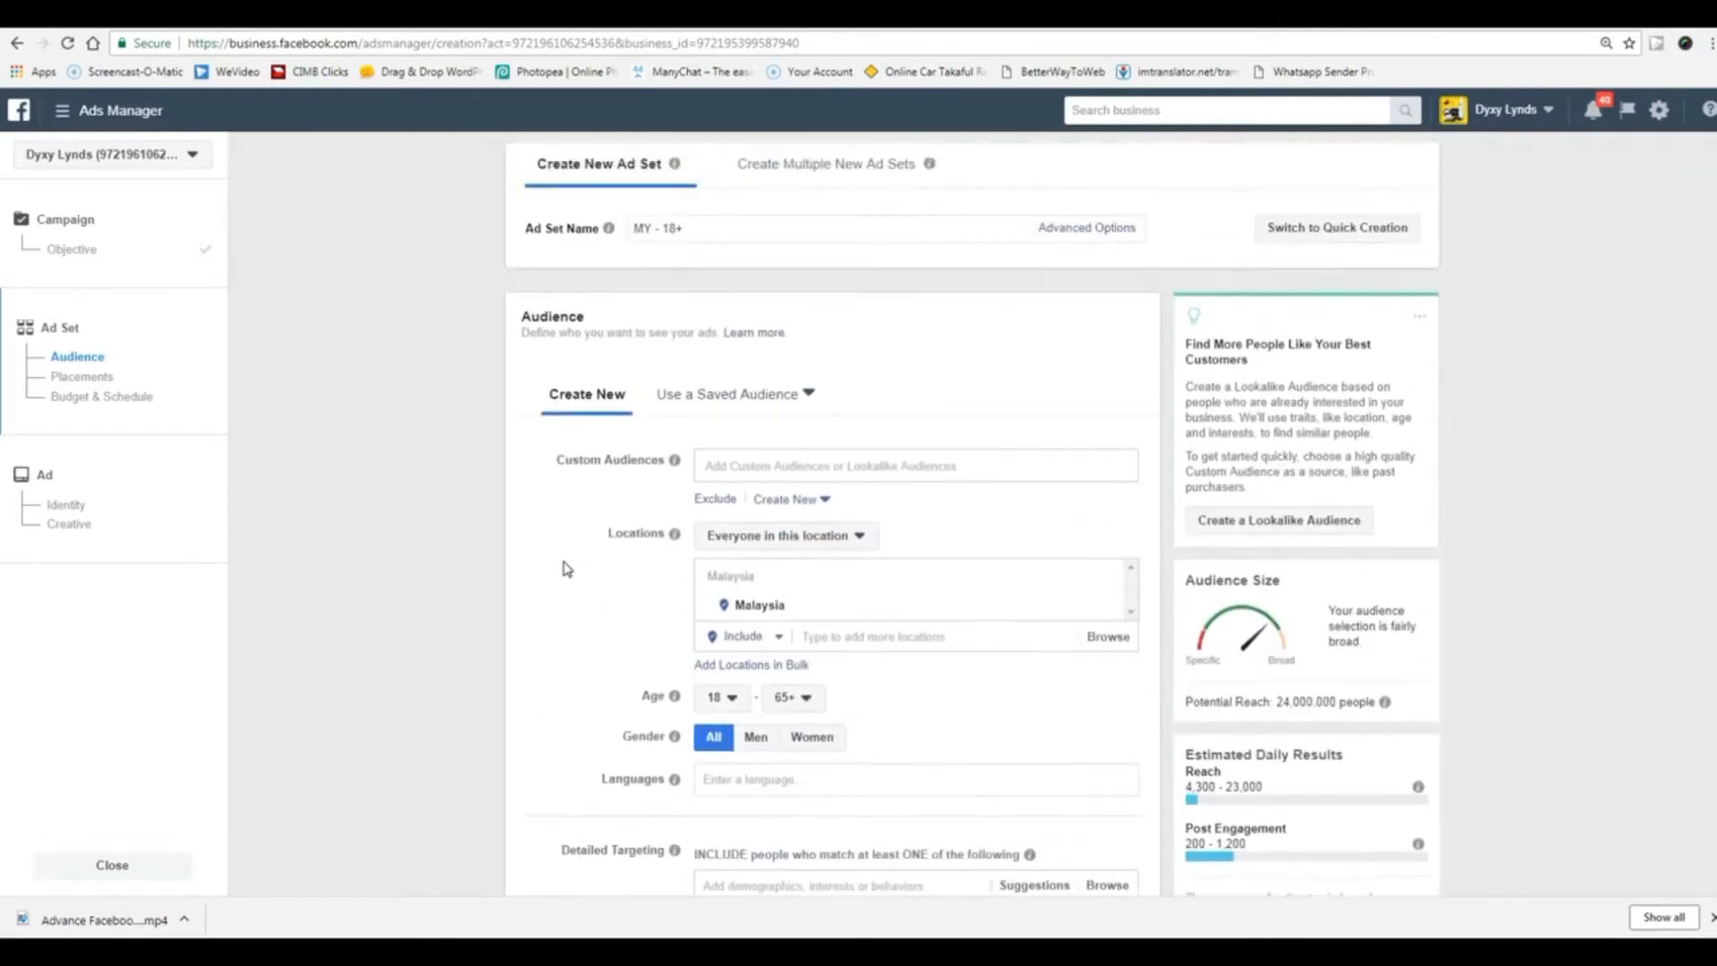
- Add Malay and English (All) as the audience's languages
{"action": "scroll", "coordinate": [565, 568], "scroll_direction": "down", "scroll_amount": 2}
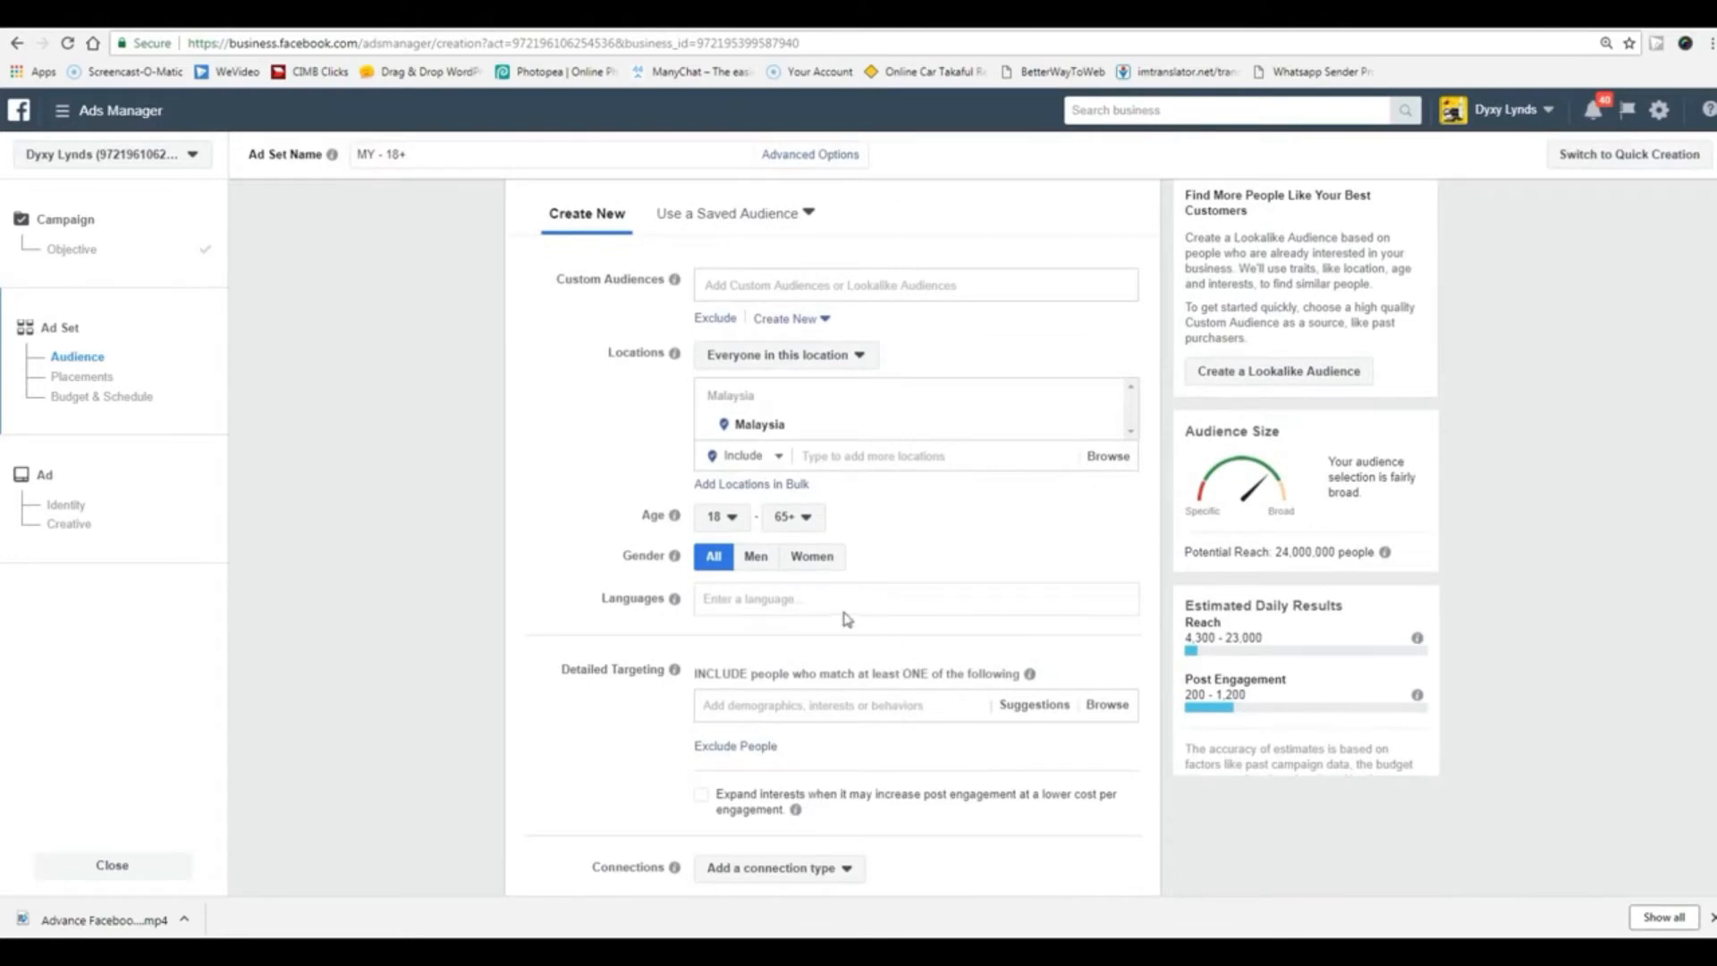
{"action": "left_click", "coordinate": [772, 596]}
{"action": "type", "text": "malay"}
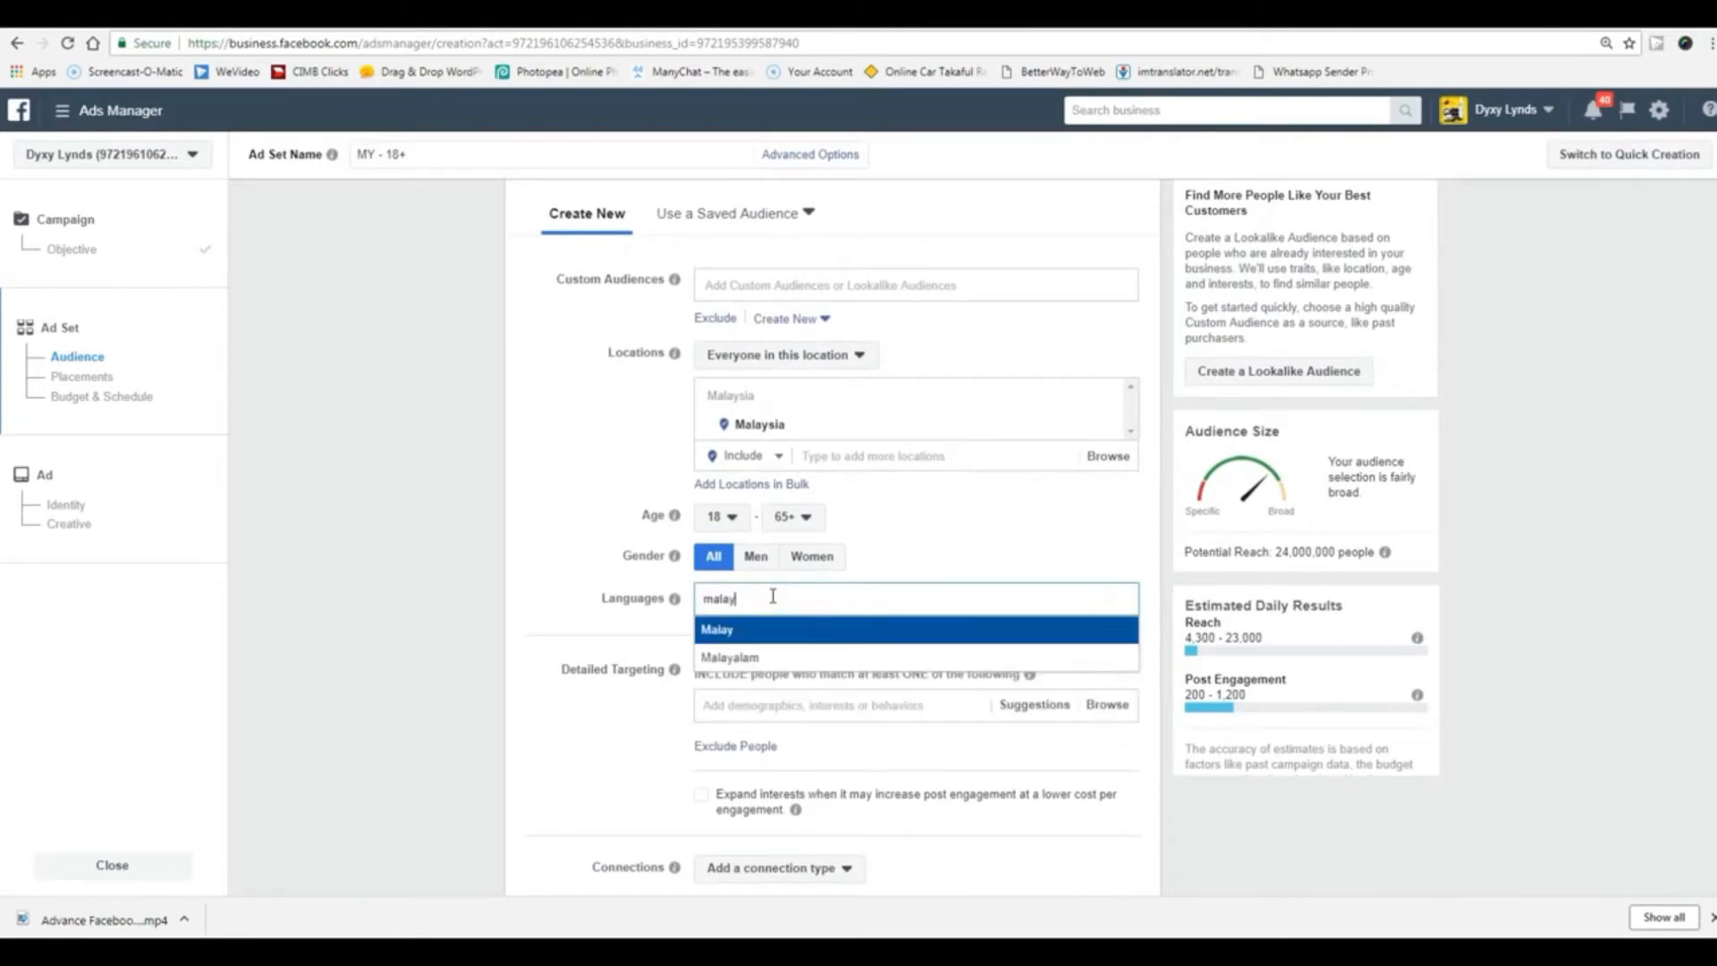
{"action": "left_click", "coordinate": [771, 628]}
{"action": "left_click", "coordinate": [766, 625]}
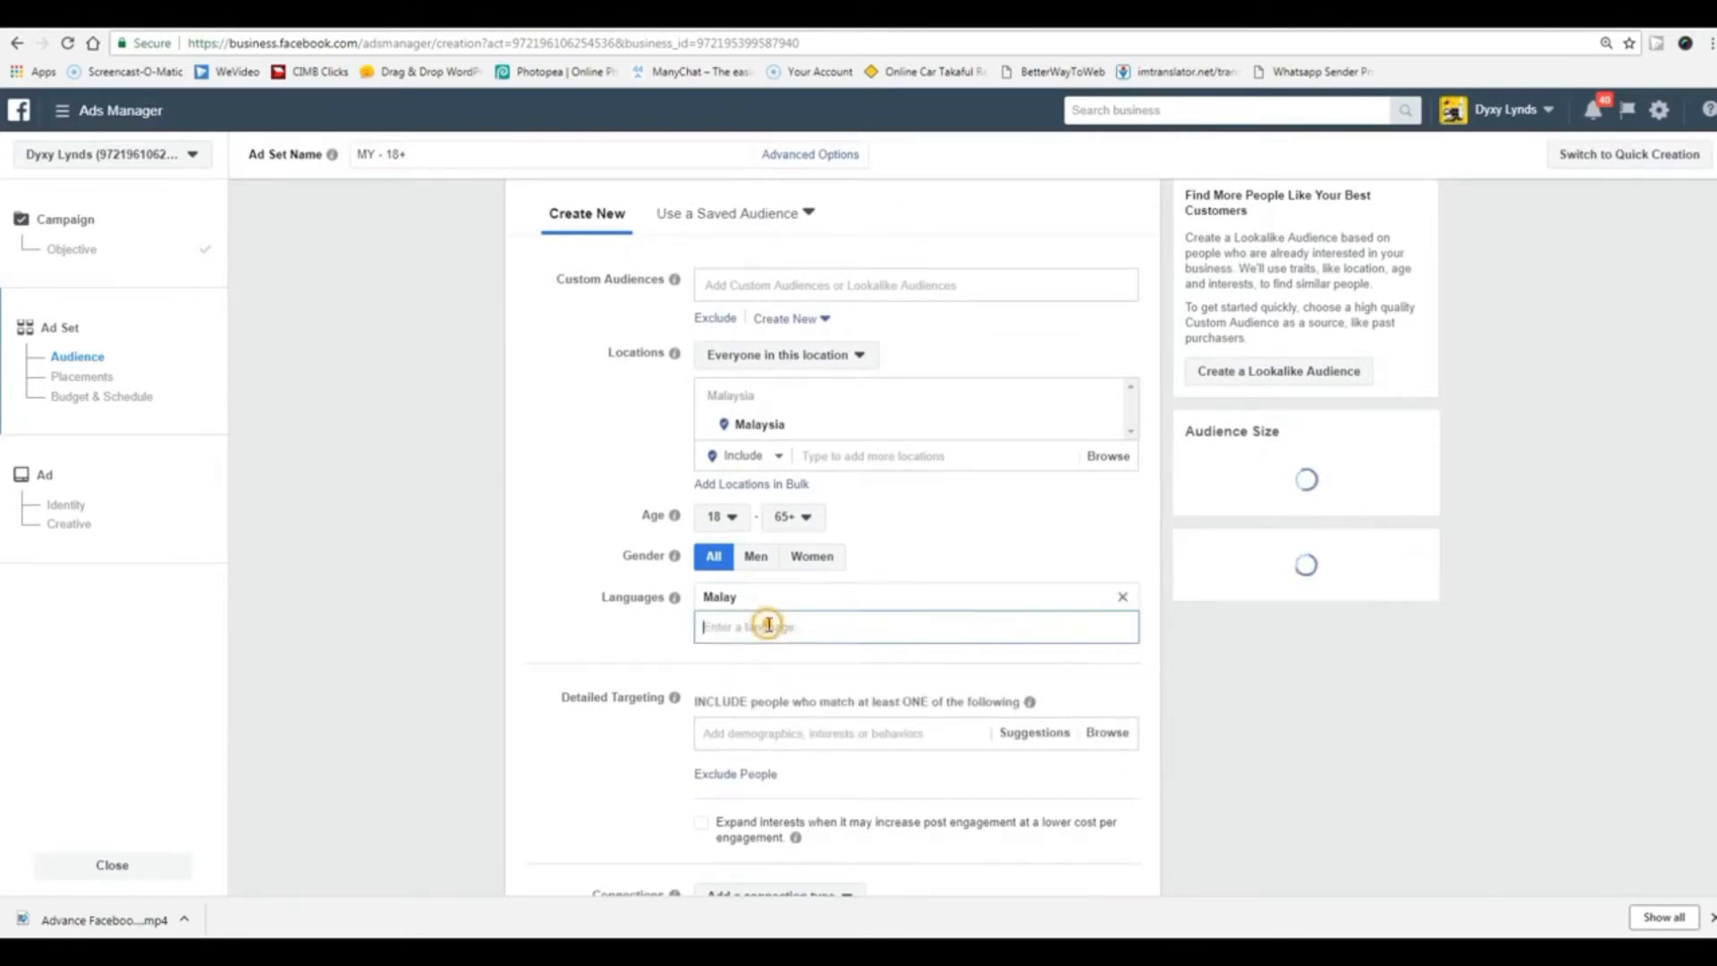
{"action": "type", "text": "en"}
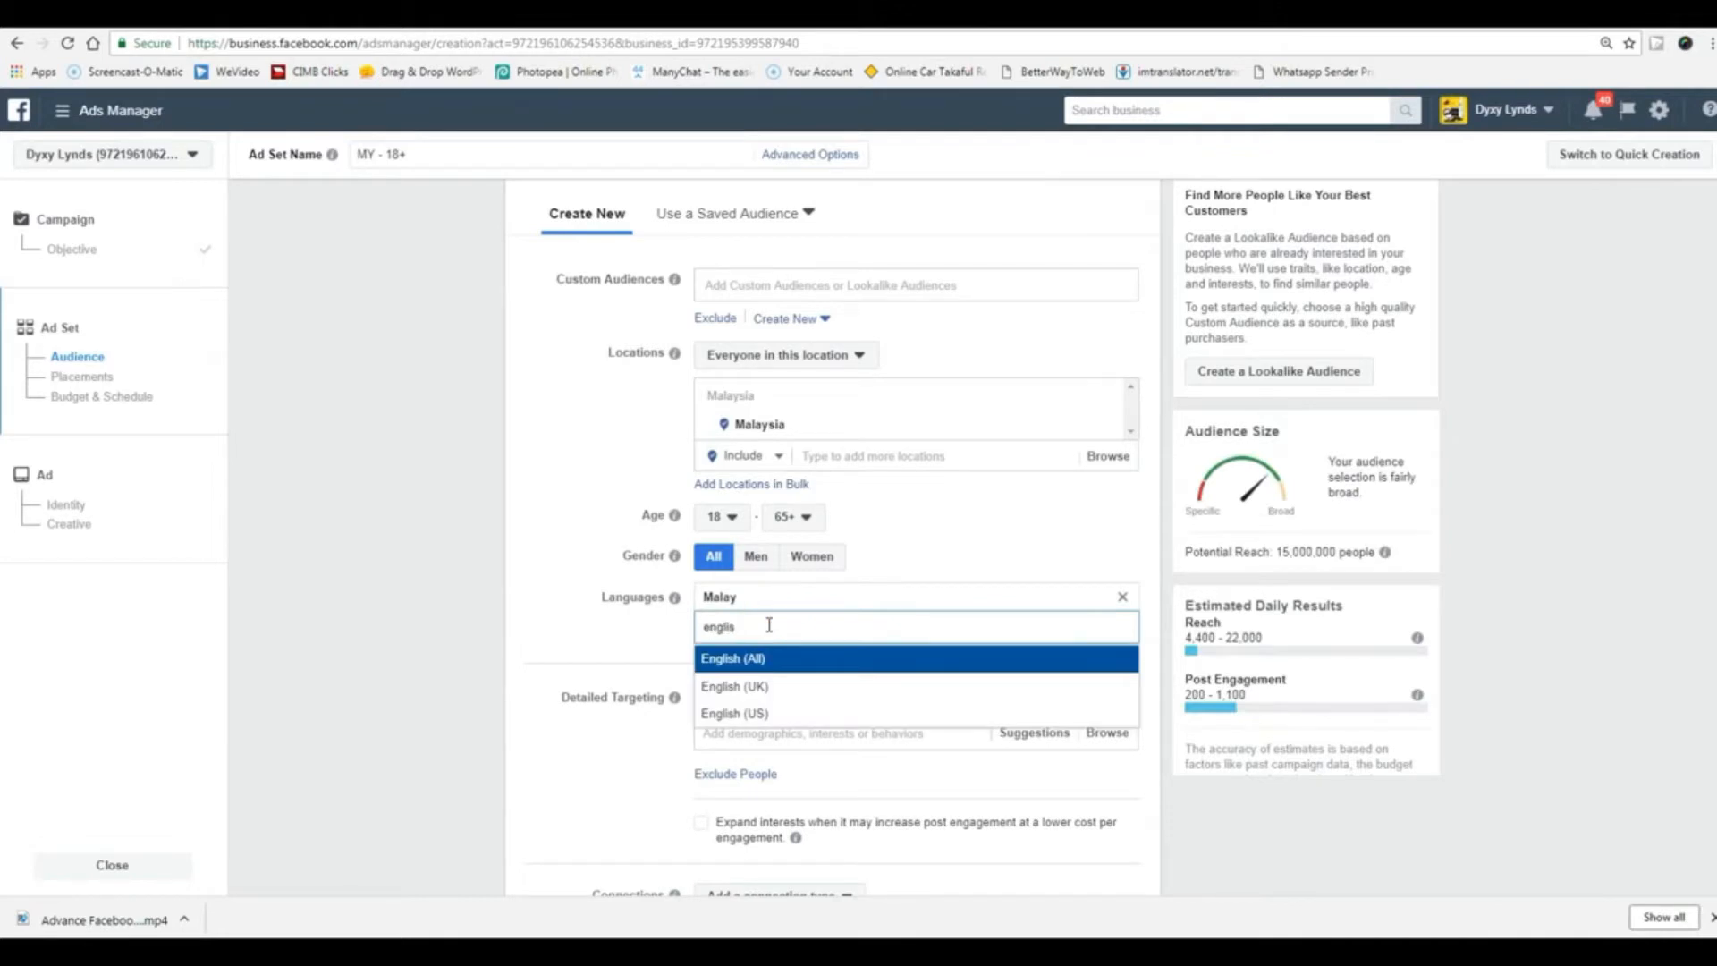
{"action": "type", "text": "glis"}
{"action": "left_click", "coordinate": [787, 664]}
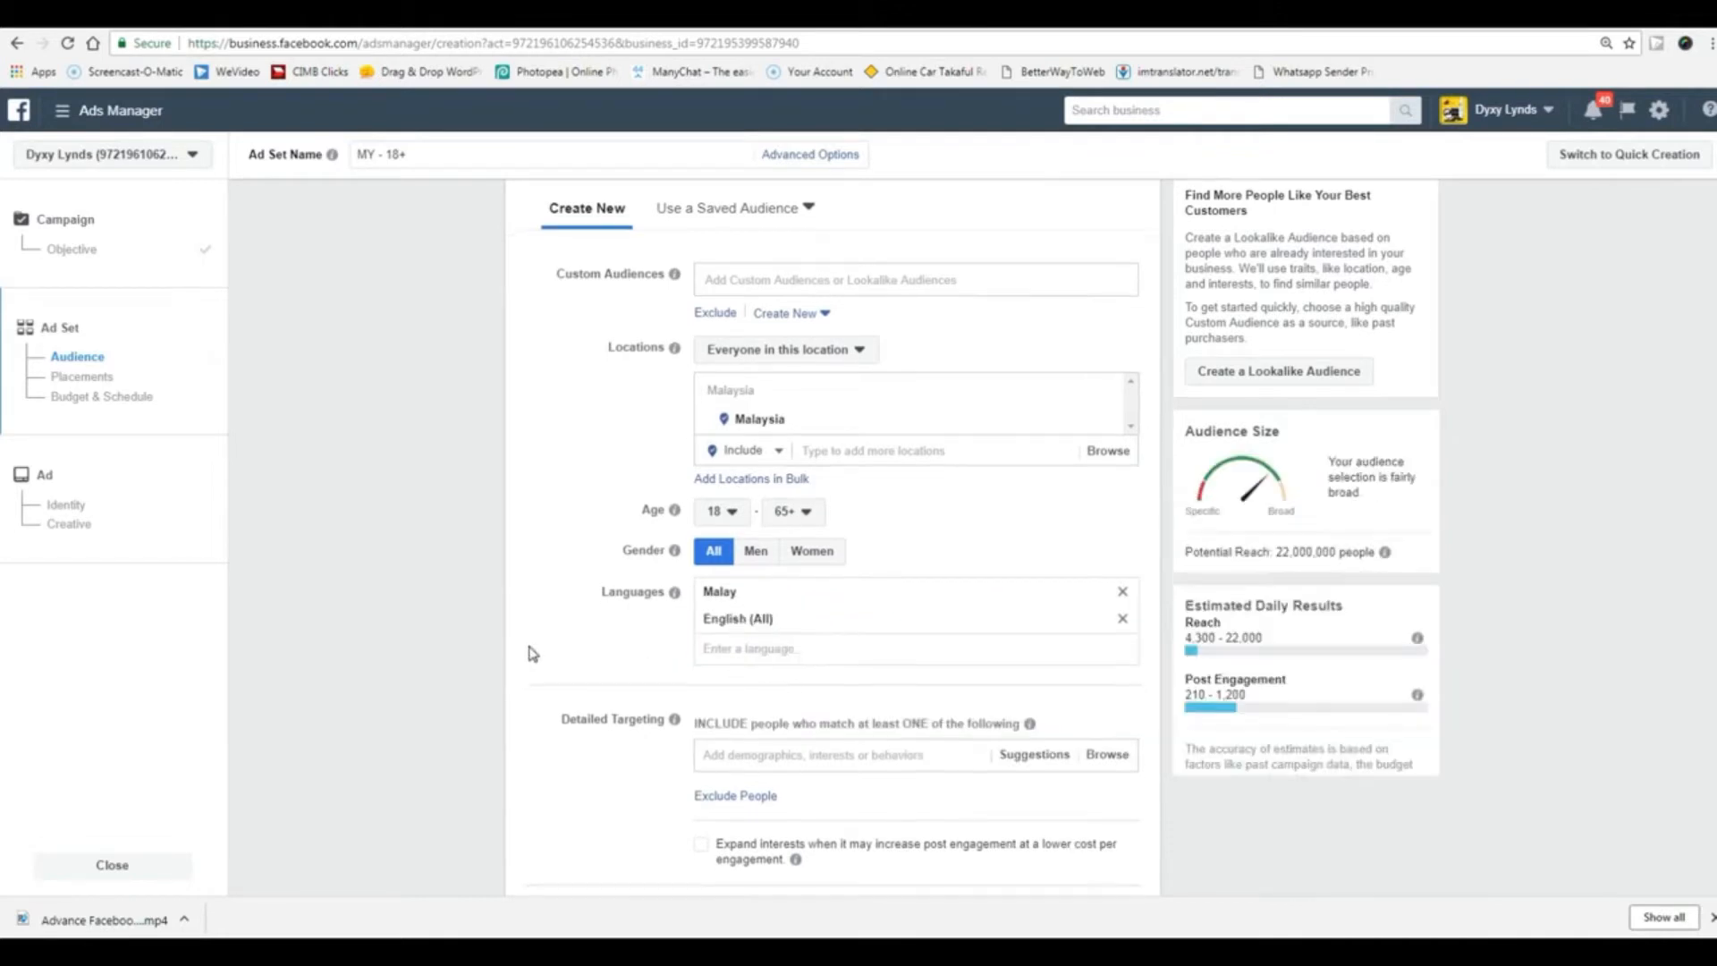
- Find the Cosmetics interest and add it to the audience's detailed targeting
{"action": "scroll", "coordinate": [687, 655], "scroll_direction": "down", "scroll_amount": 2}
{"action": "left_click", "coordinate": [875, 581]}
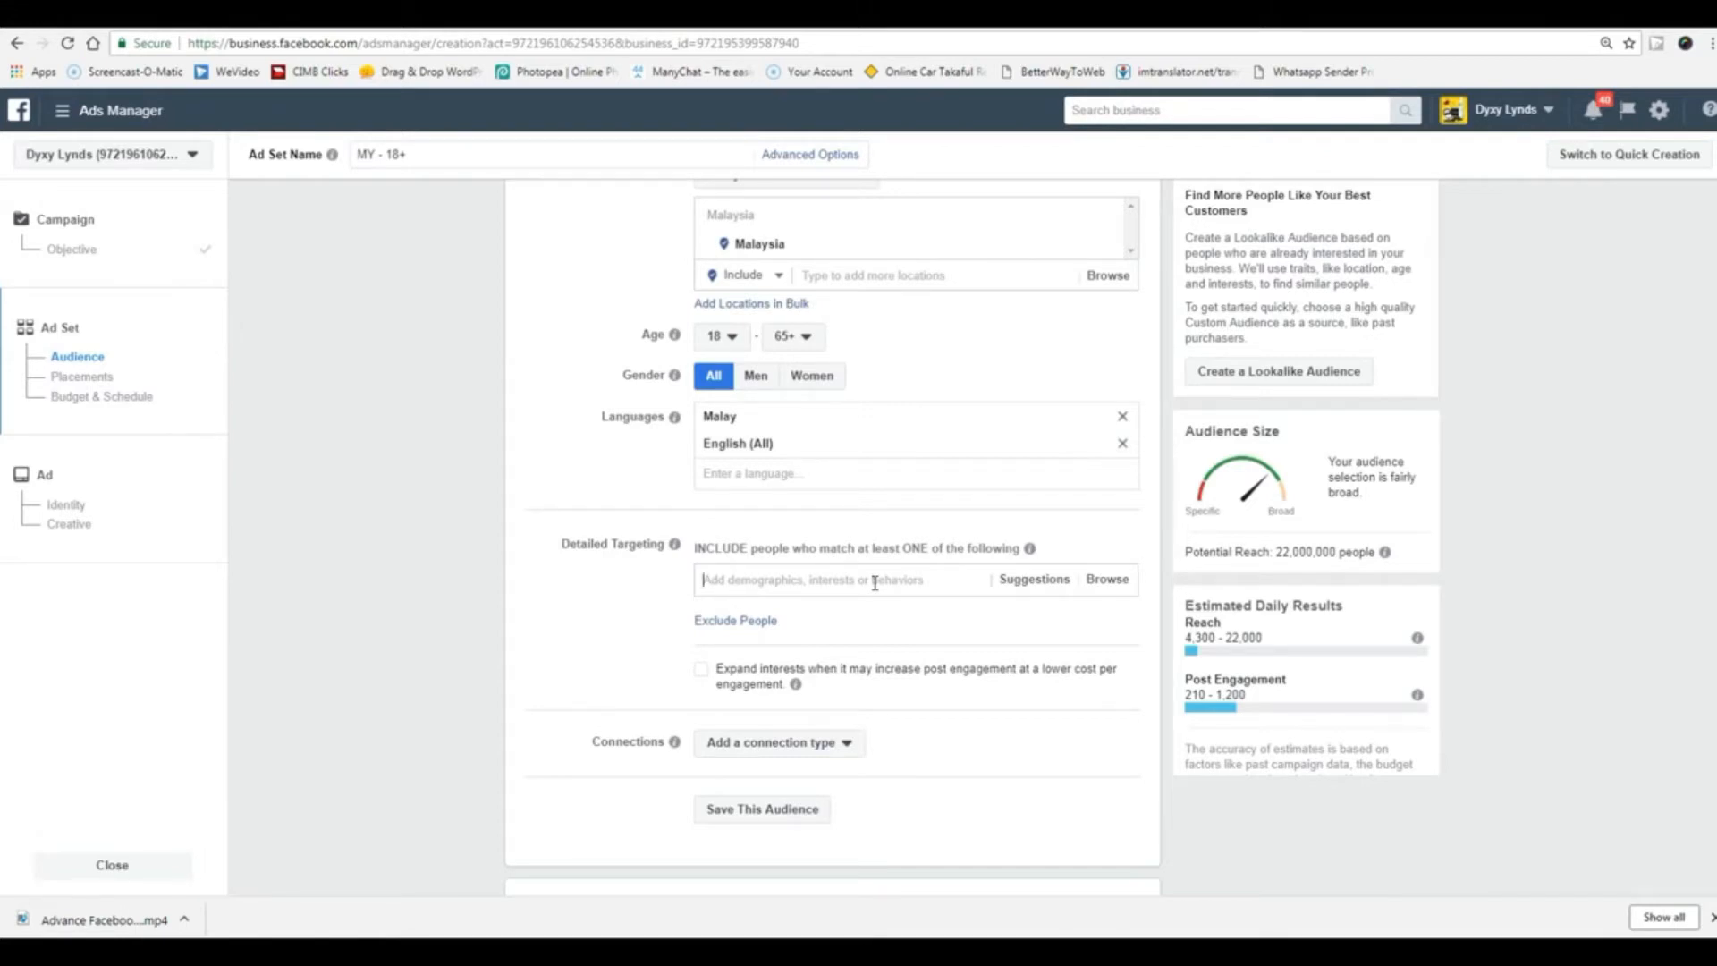
{"action": "type", "text": "cs"}
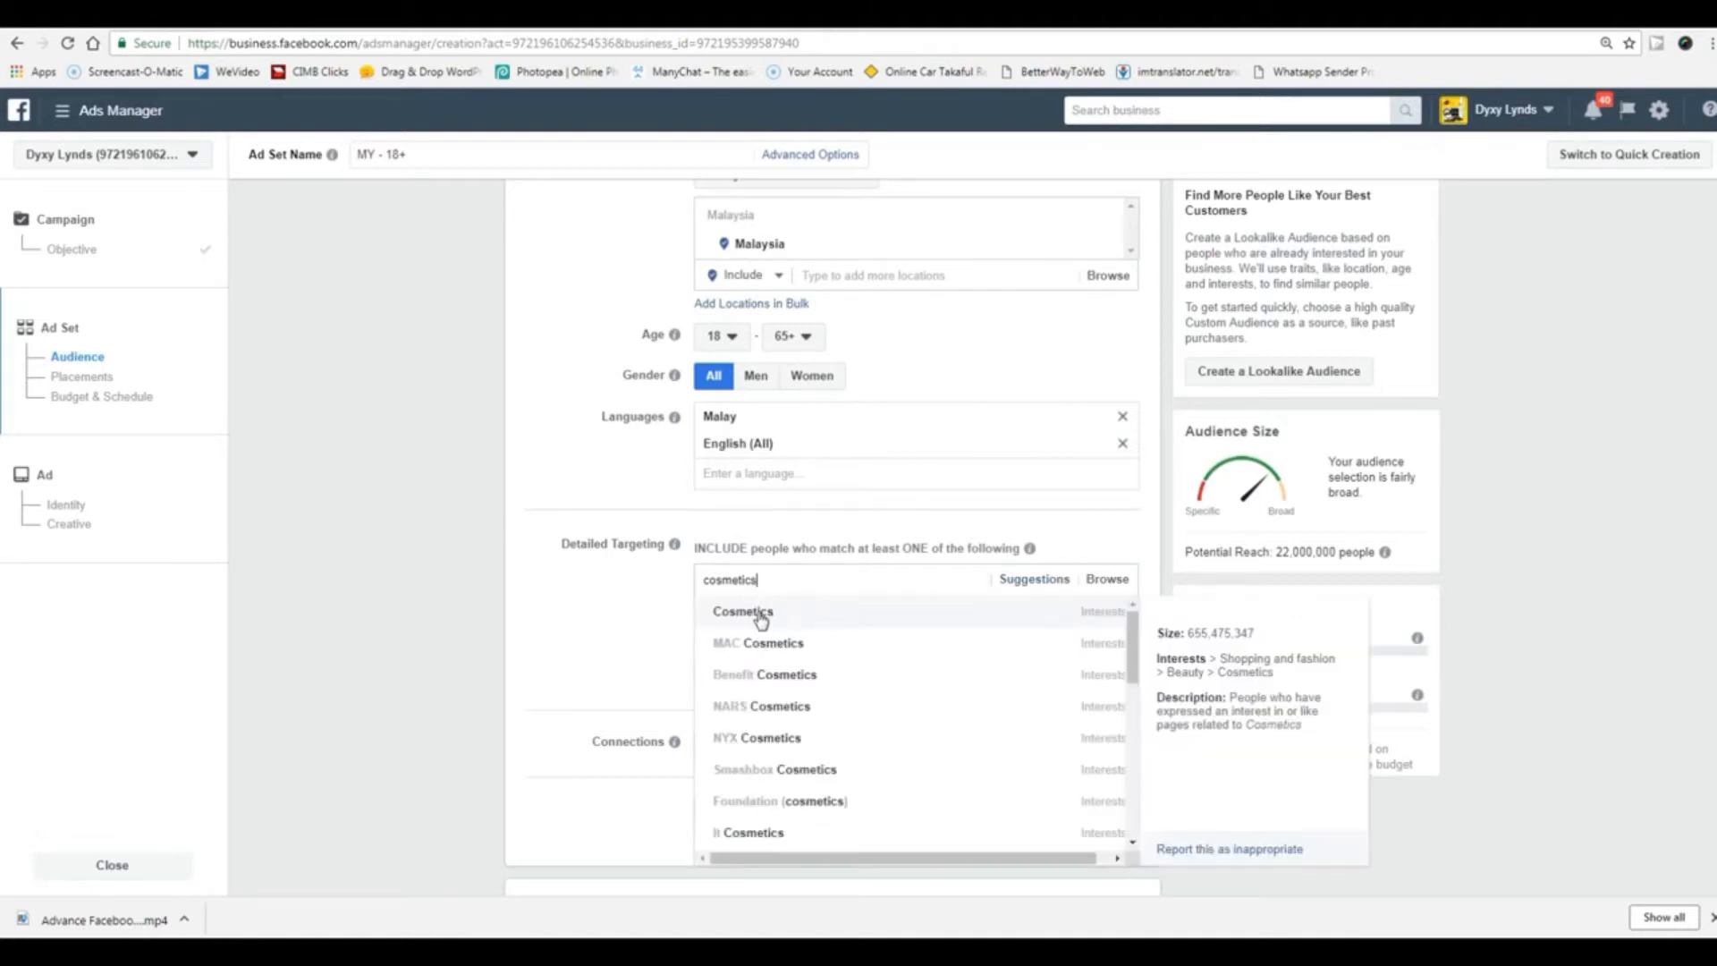
{"action": "left_click", "coordinate": [742, 612]}
- Add Beauty salons, Fragrances and Hair products from the Beauty interest category to the detailed targeting
{"action": "scroll", "coordinate": [613, 625], "scroll_direction": "down", "scroll_amount": 1}
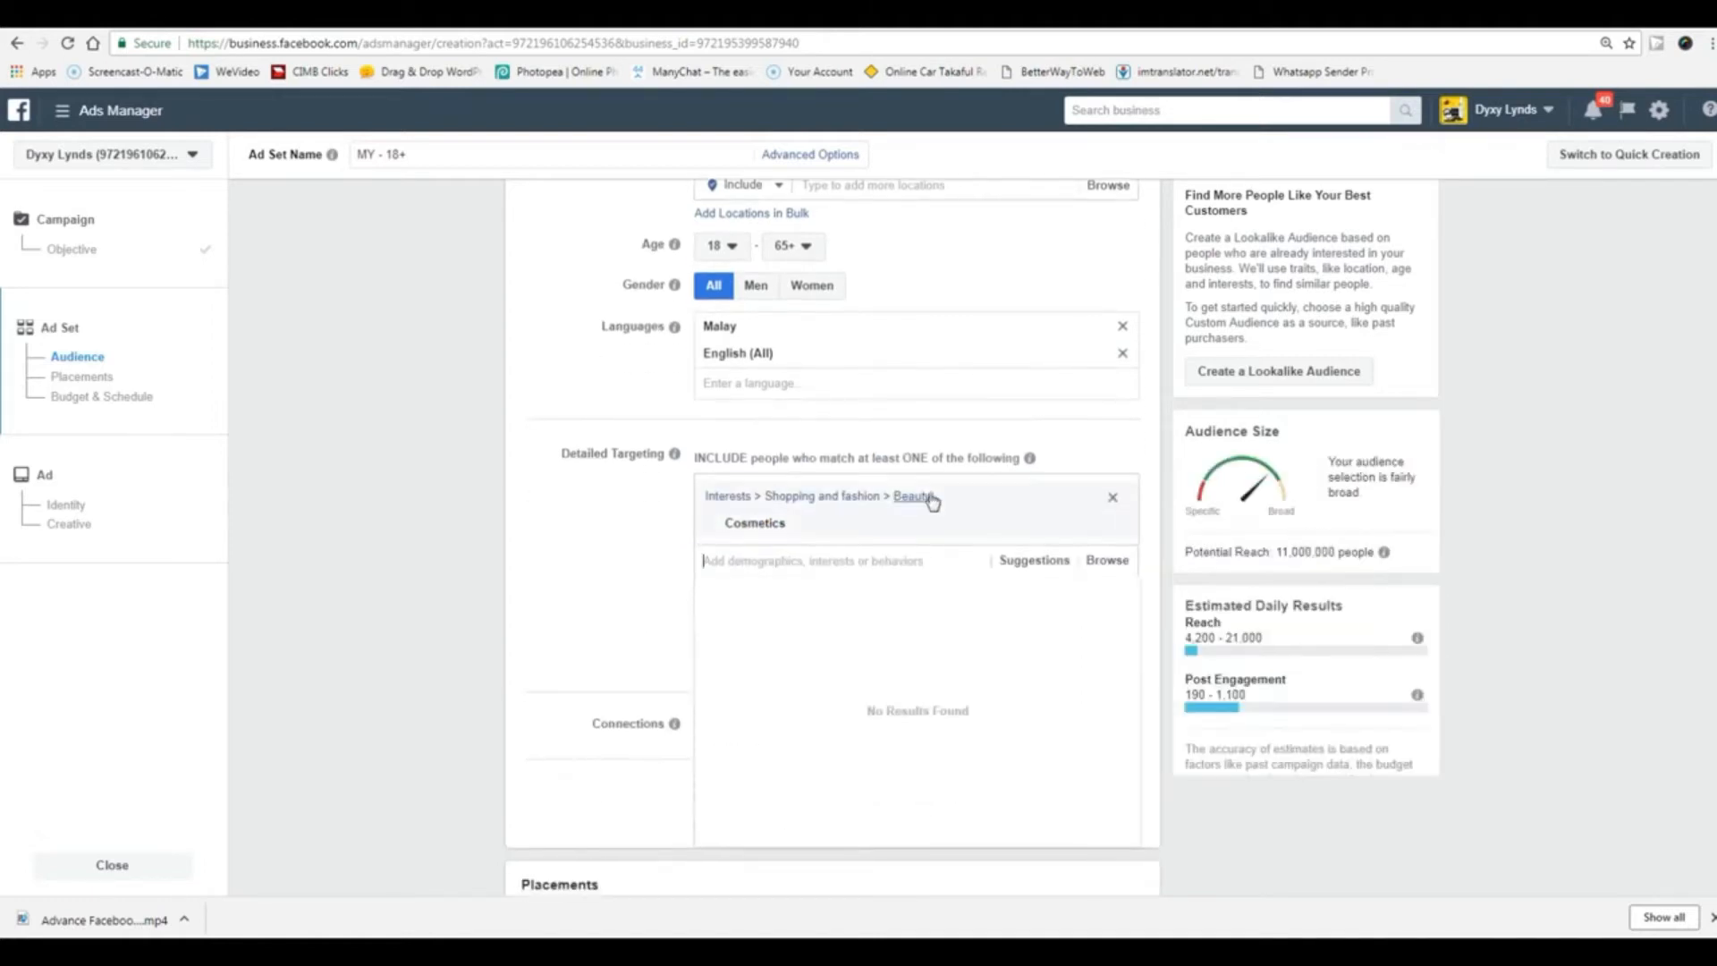
{"action": "left_click", "coordinate": [921, 504]}
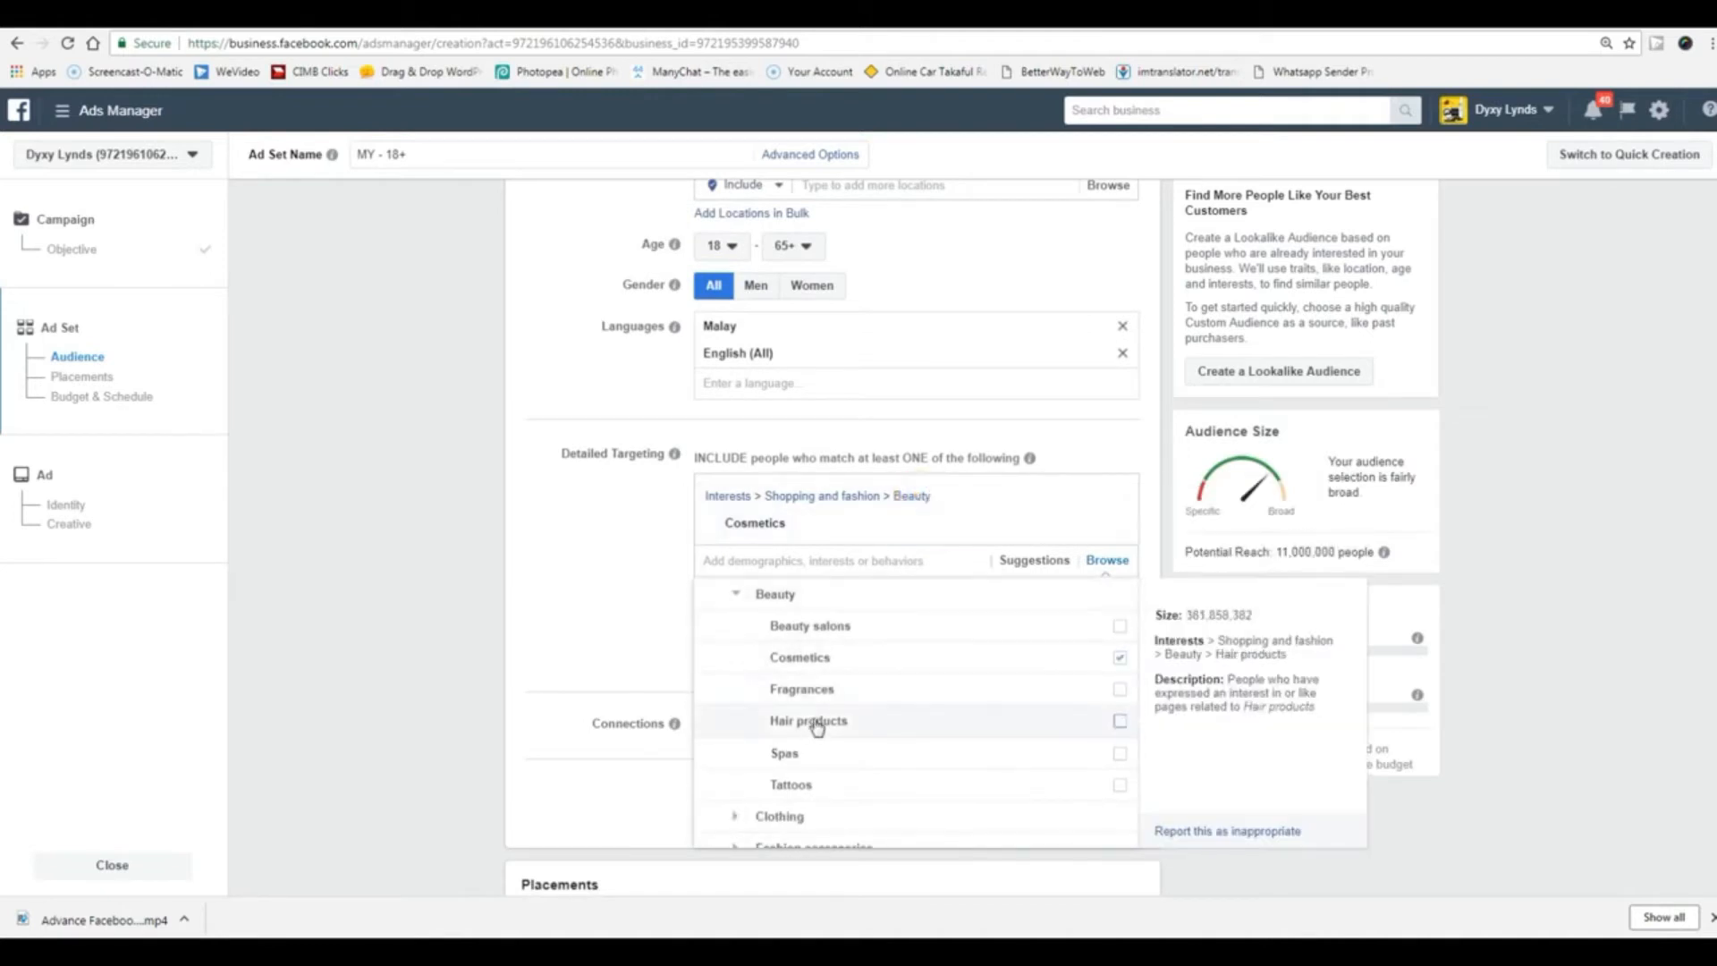
{"action": "left_click", "coordinate": [850, 631]}
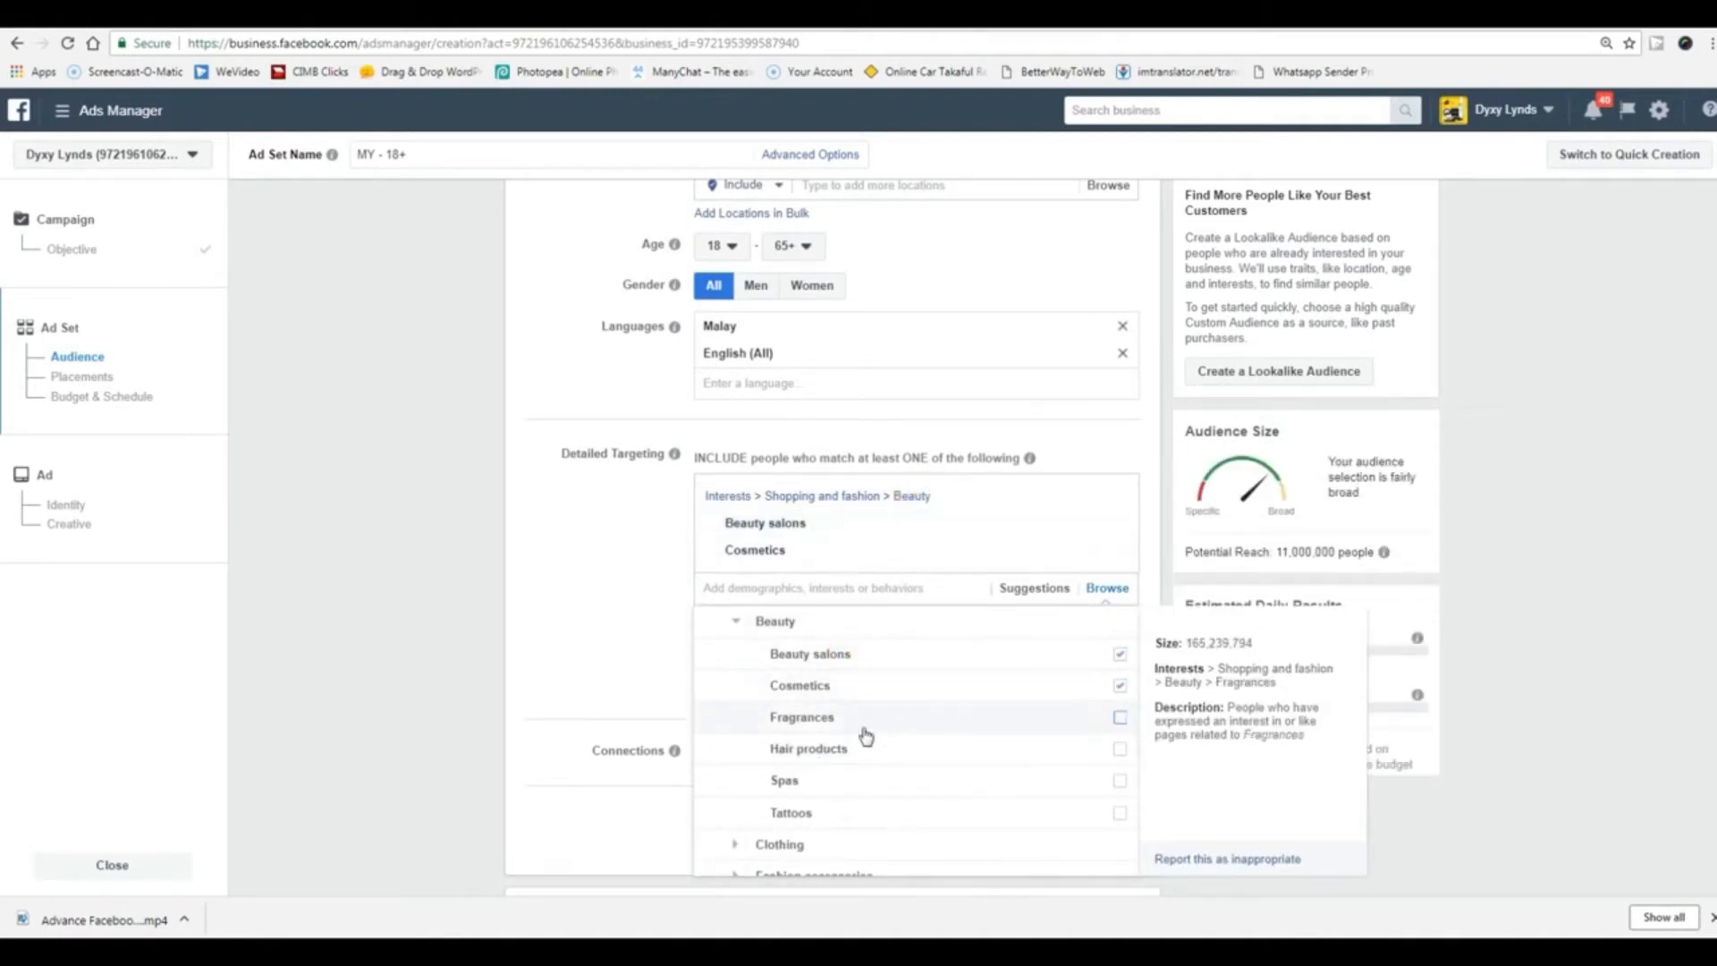
{"action": "left_click", "coordinate": [861, 720]}
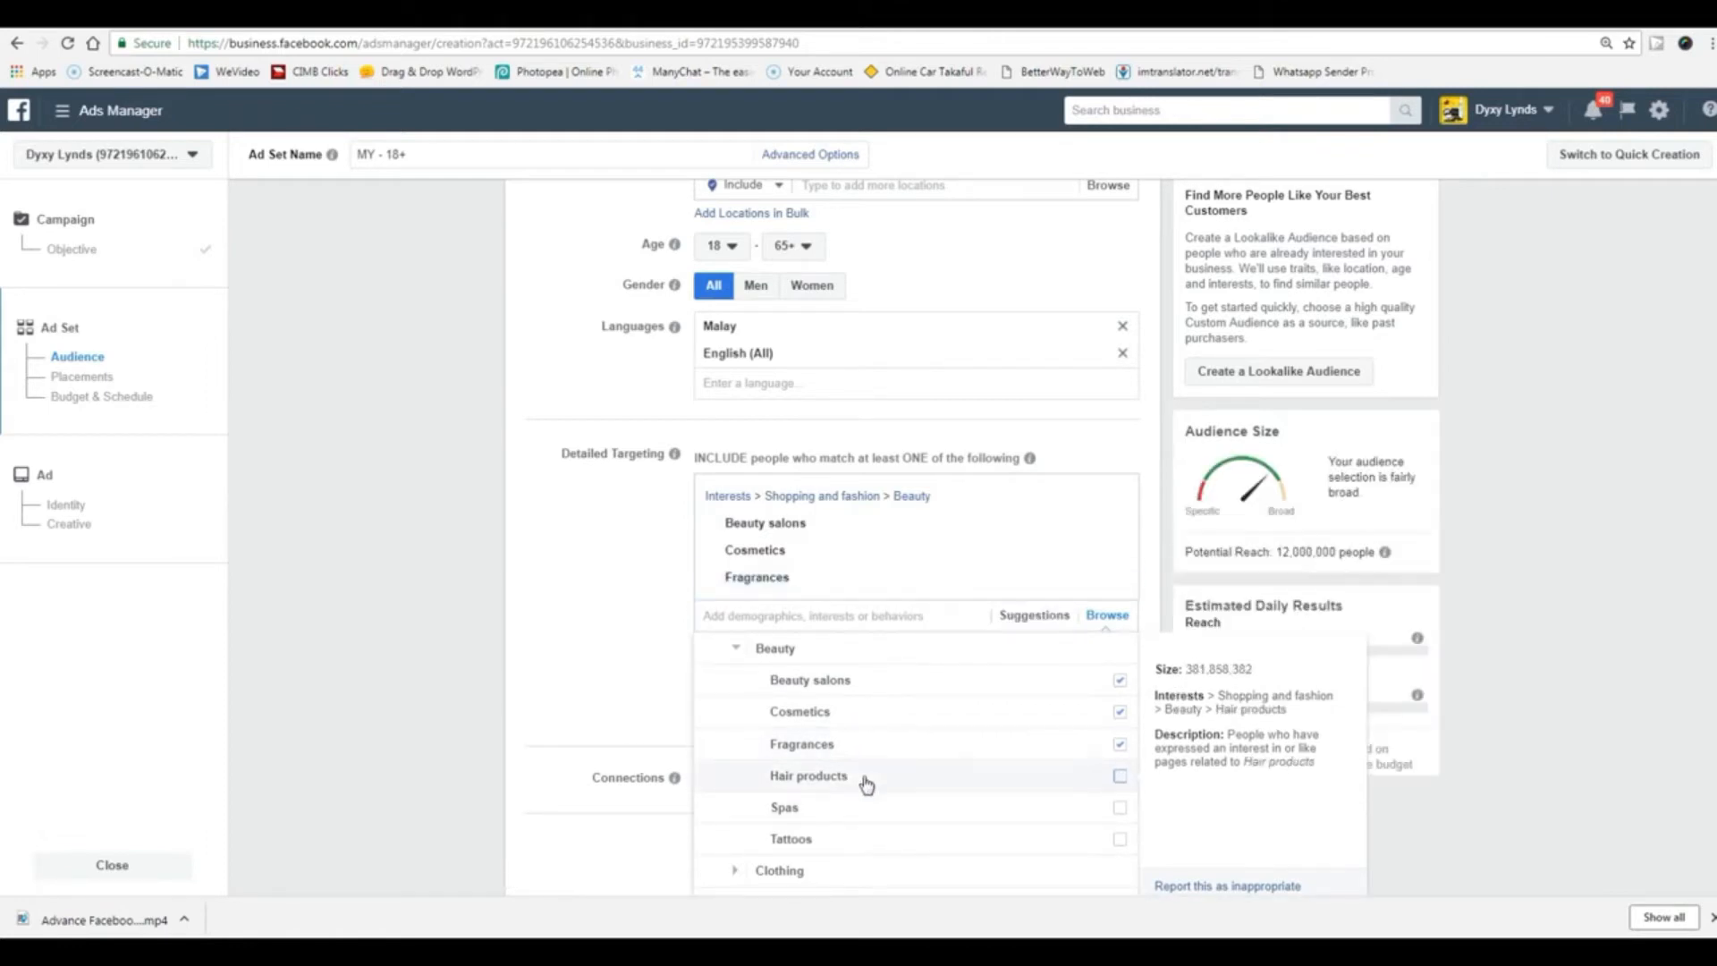
{"action": "left_click", "coordinate": [863, 775]}
{"action": "left_click", "coordinate": [816, 864]}
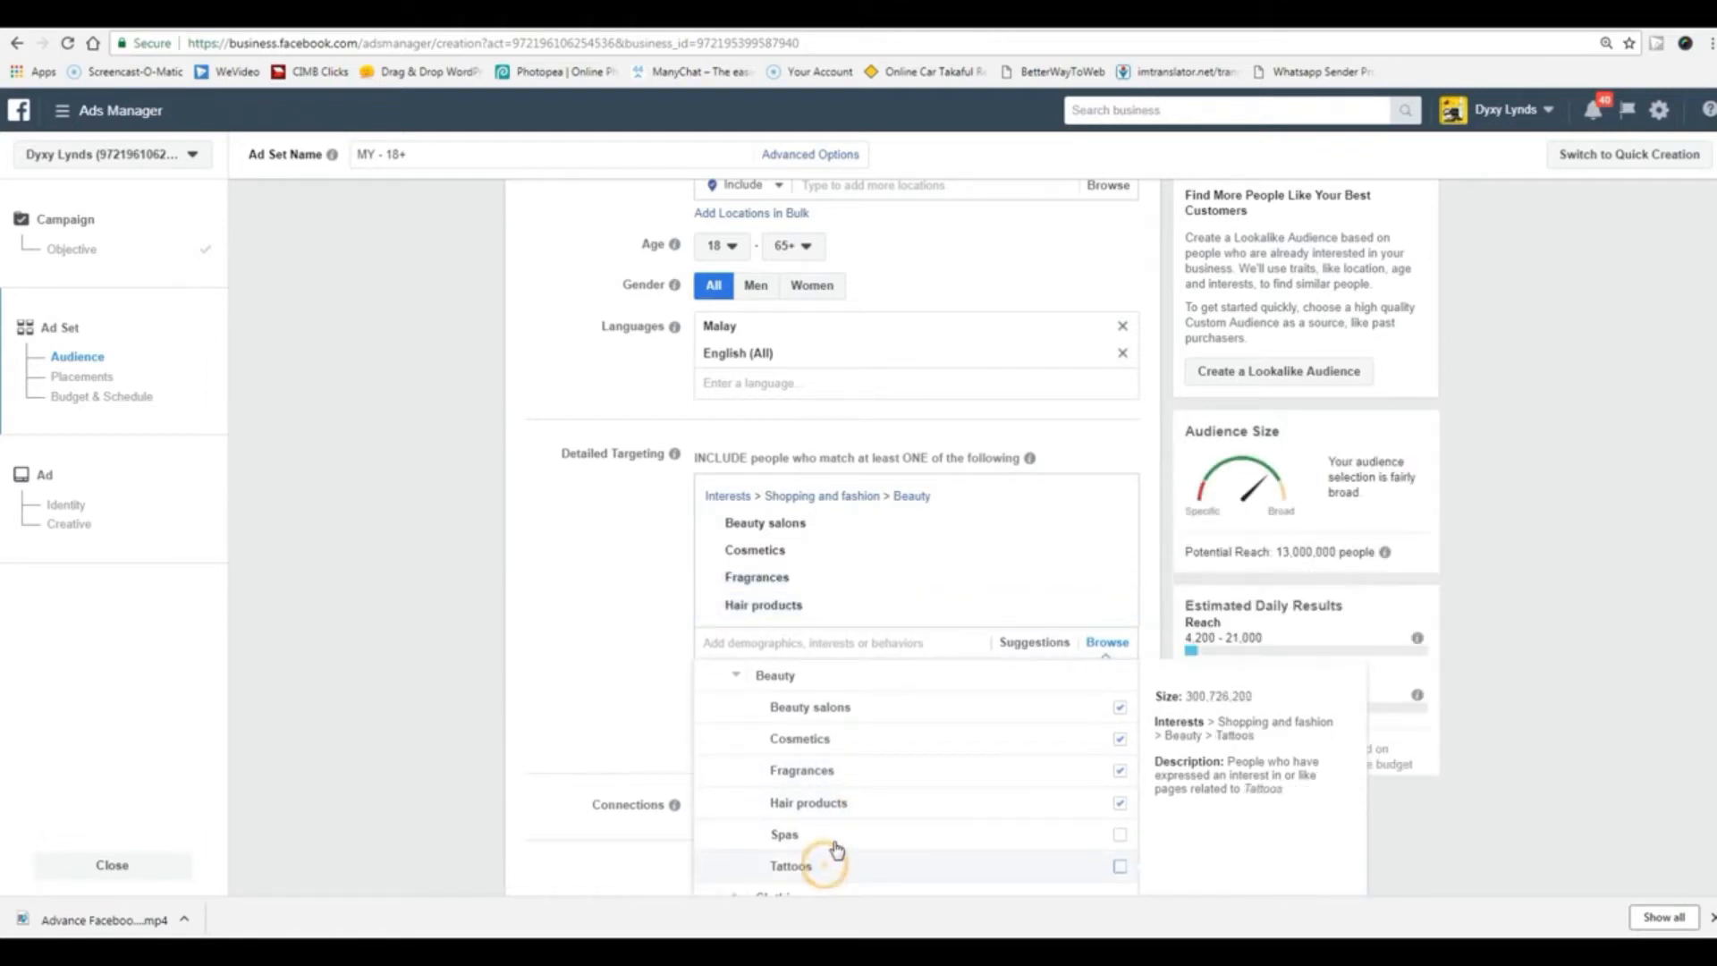
{"action": "scroll", "coordinate": [894, 817], "scroll_direction": "down", "scroll_amount": 2}
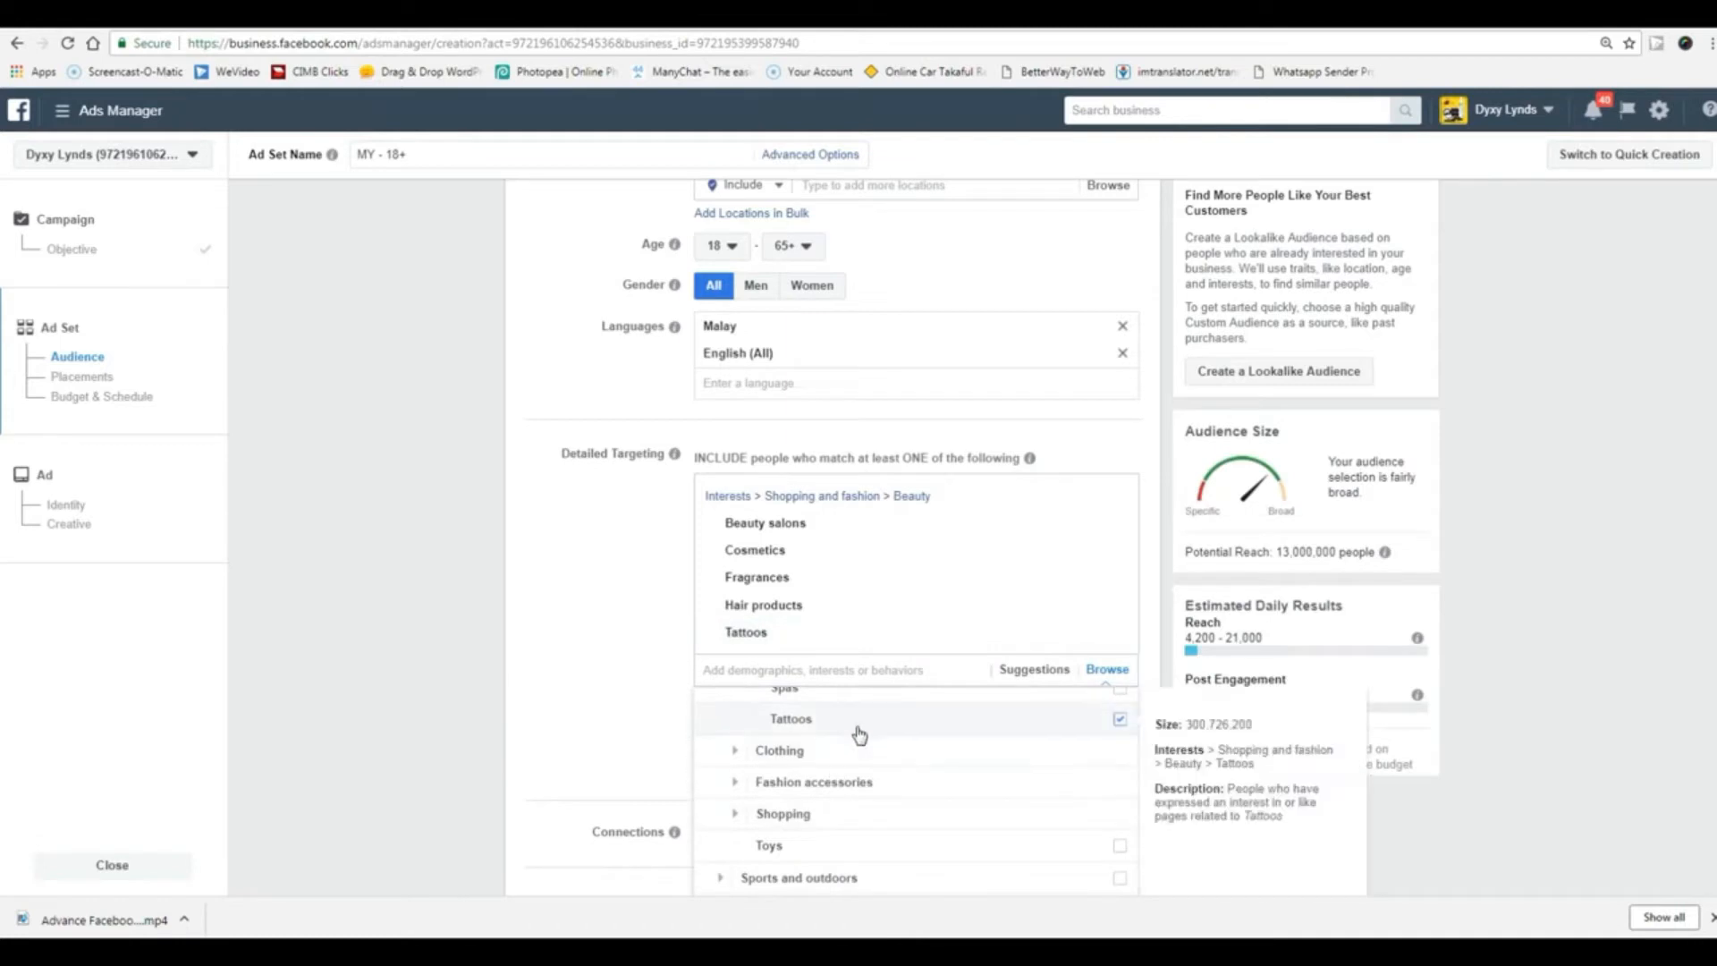
{"action": "left_click", "coordinate": [857, 722]}
{"action": "scroll", "coordinate": [862, 755], "scroll_direction": "up", "scroll_amount": 1}
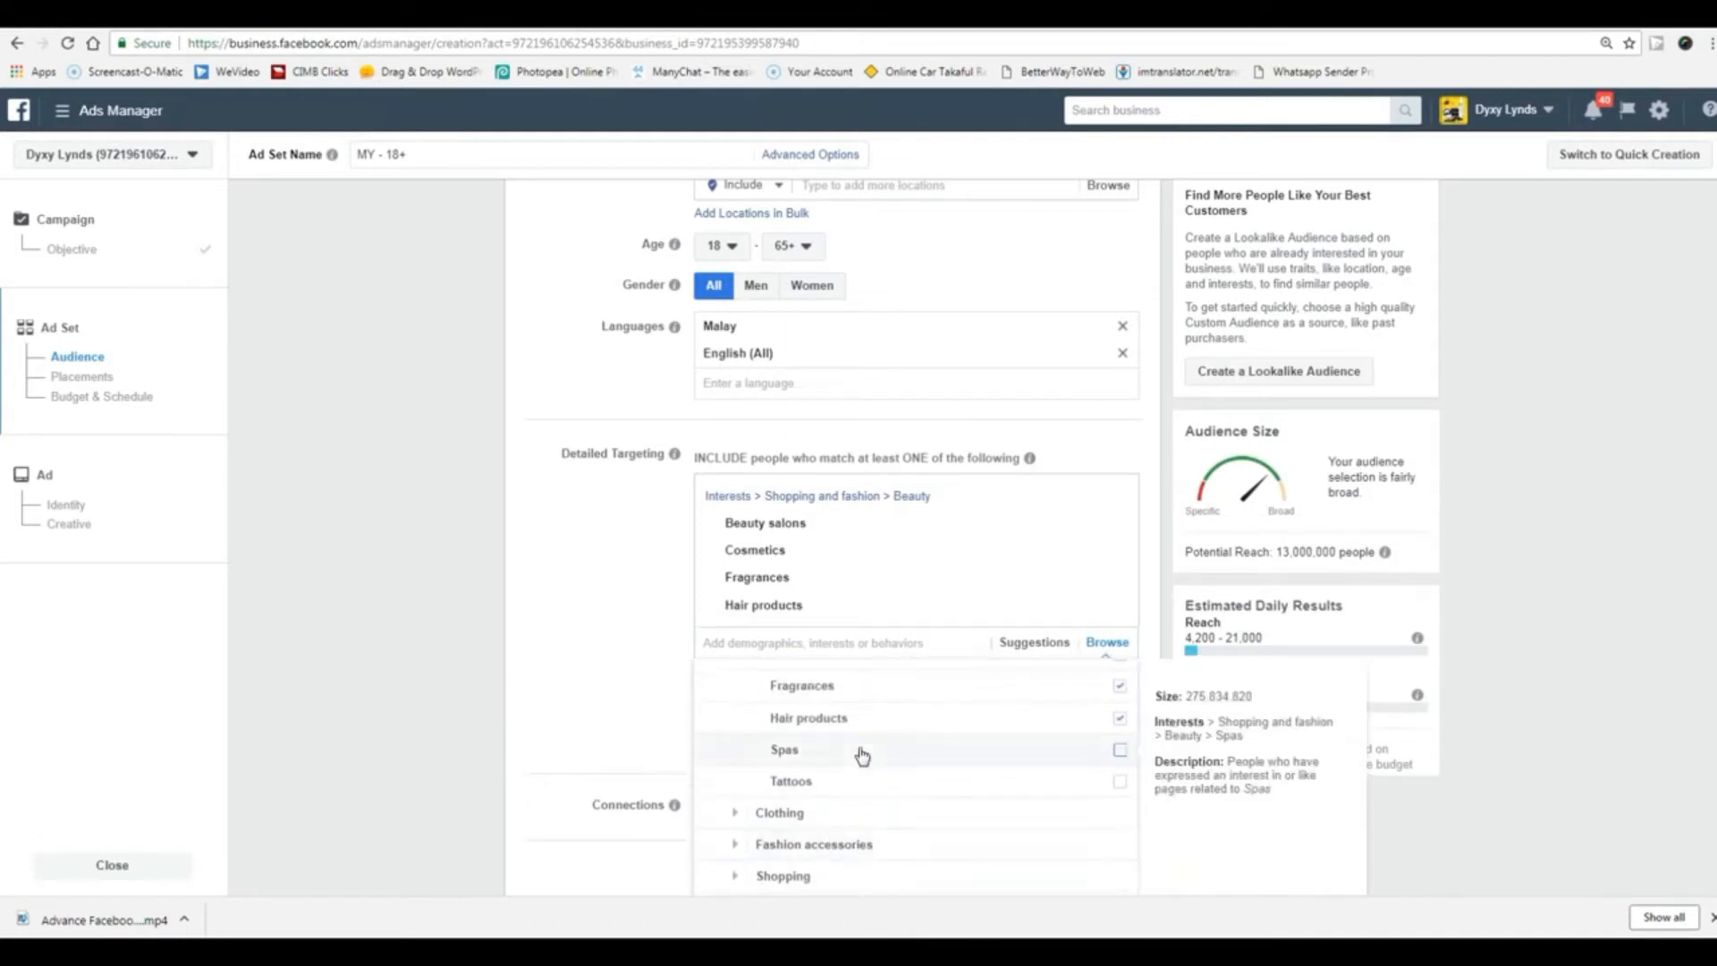
- Add Spas from the Beauty interest category to the detailed targeting and close the category list
{"action": "left_click", "coordinate": [854, 752]}
{"action": "scroll", "coordinate": [857, 756], "scroll_direction": "up", "scroll_amount": 3}
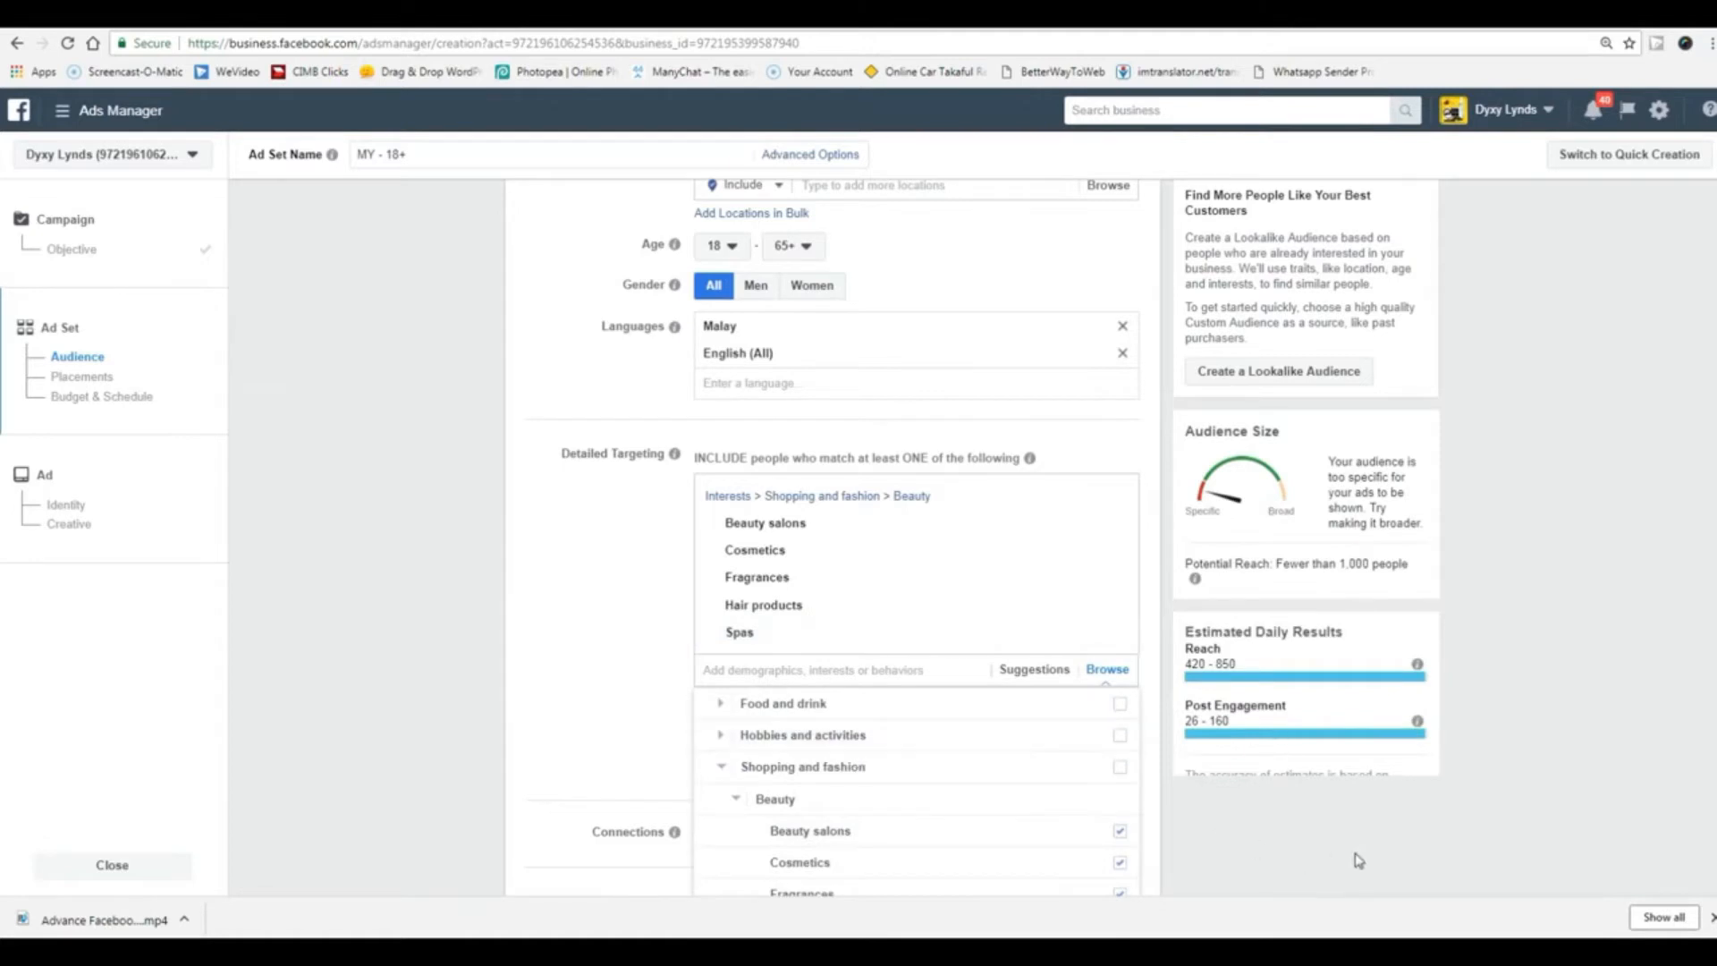
{"action": "left_click", "coordinate": [1359, 861]}
{"action": "left_click", "coordinate": [582, 652]}
- Add the suggested interests Handbags, Fashion Bags and Fashion accessories to the detailed targeting
{"action": "left_click", "coordinate": [1032, 671]}
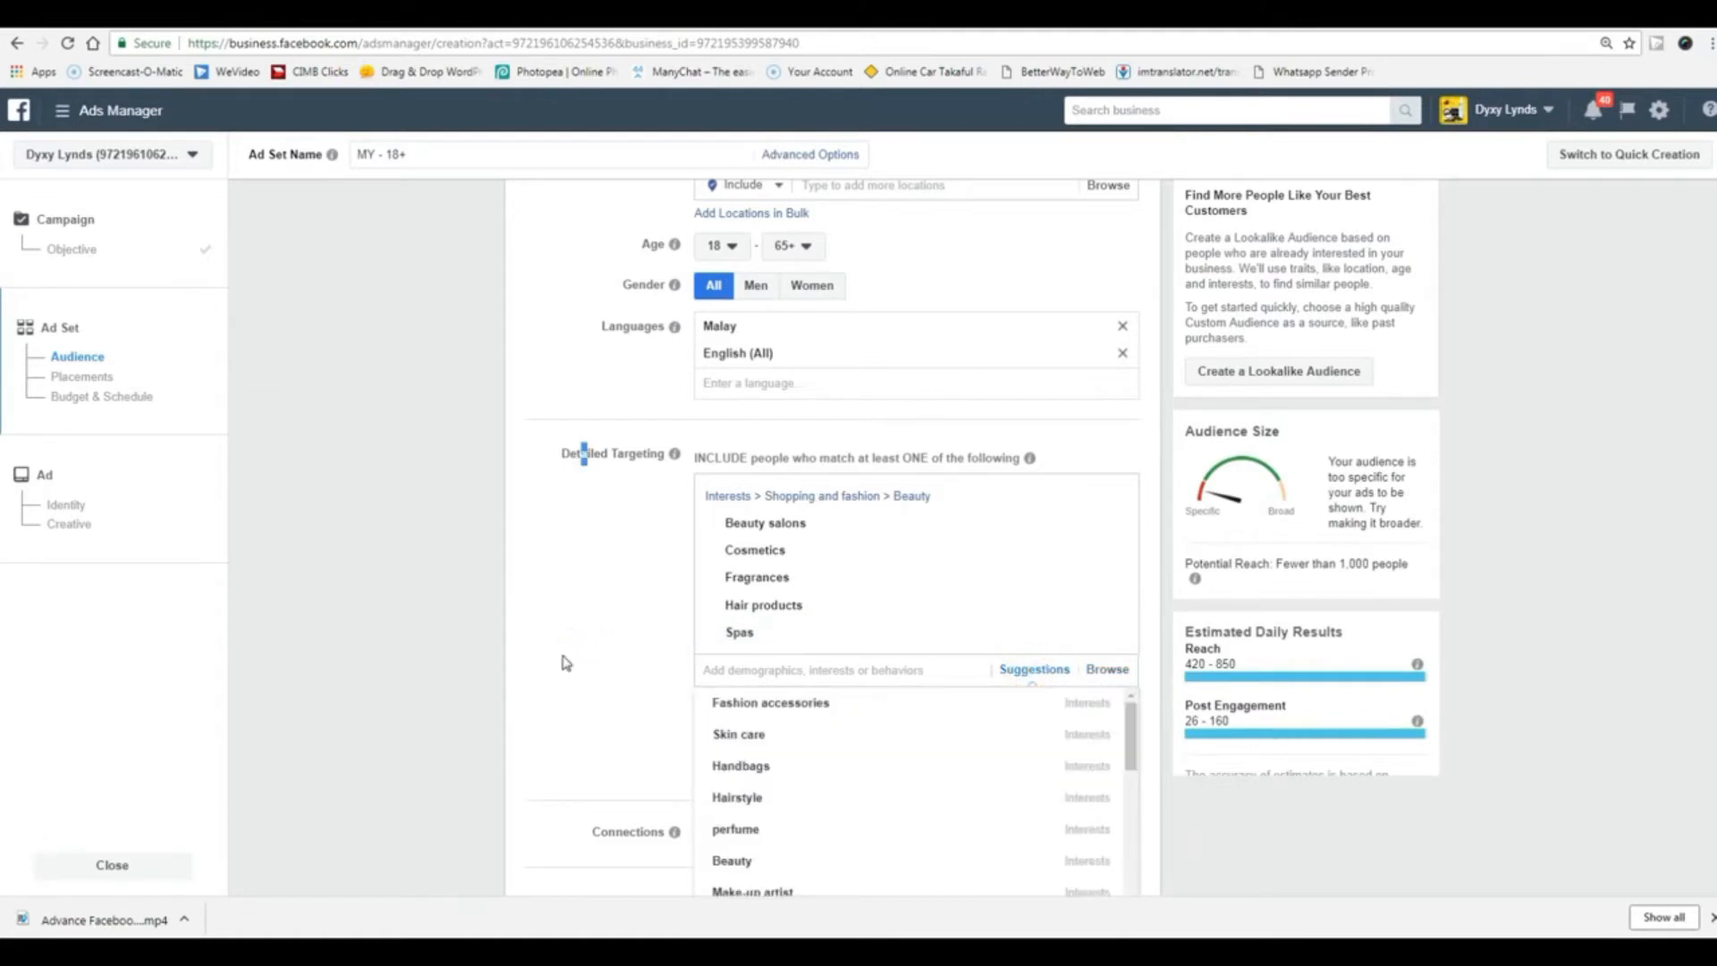
{"action": "scroll", "coordinate": [573, 662], "scroll_direction": "down", "scroll_amount": 2}
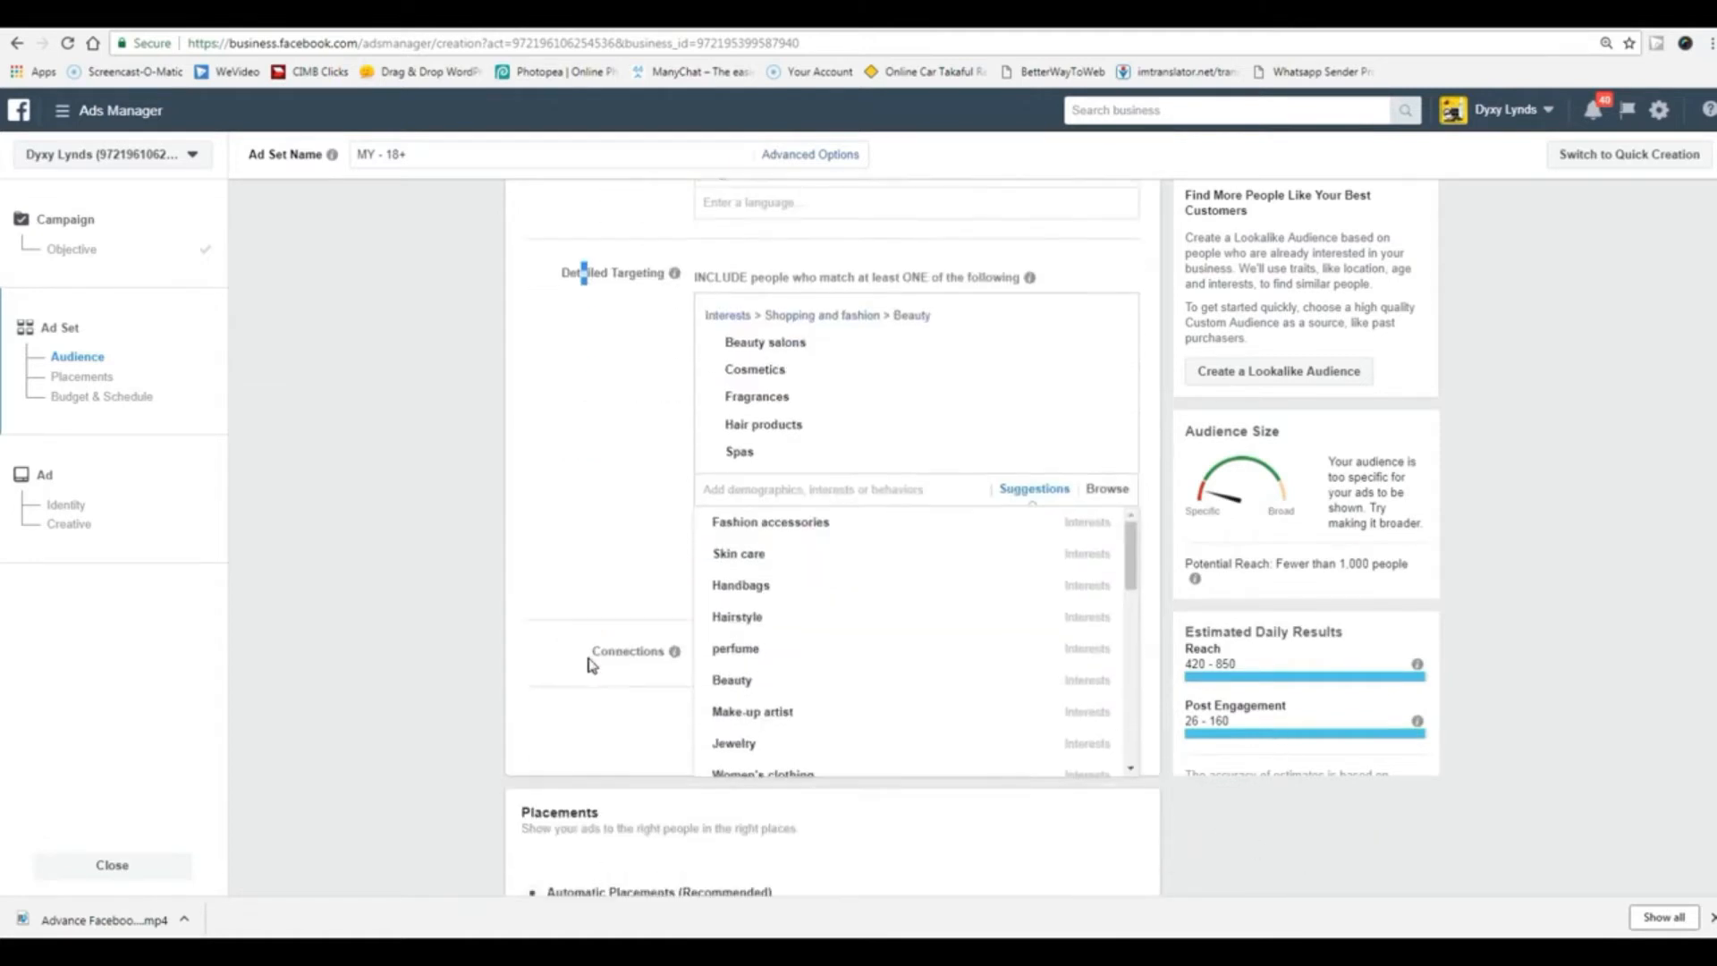
{"action": "left_click", "coordinate": [811, 600]}
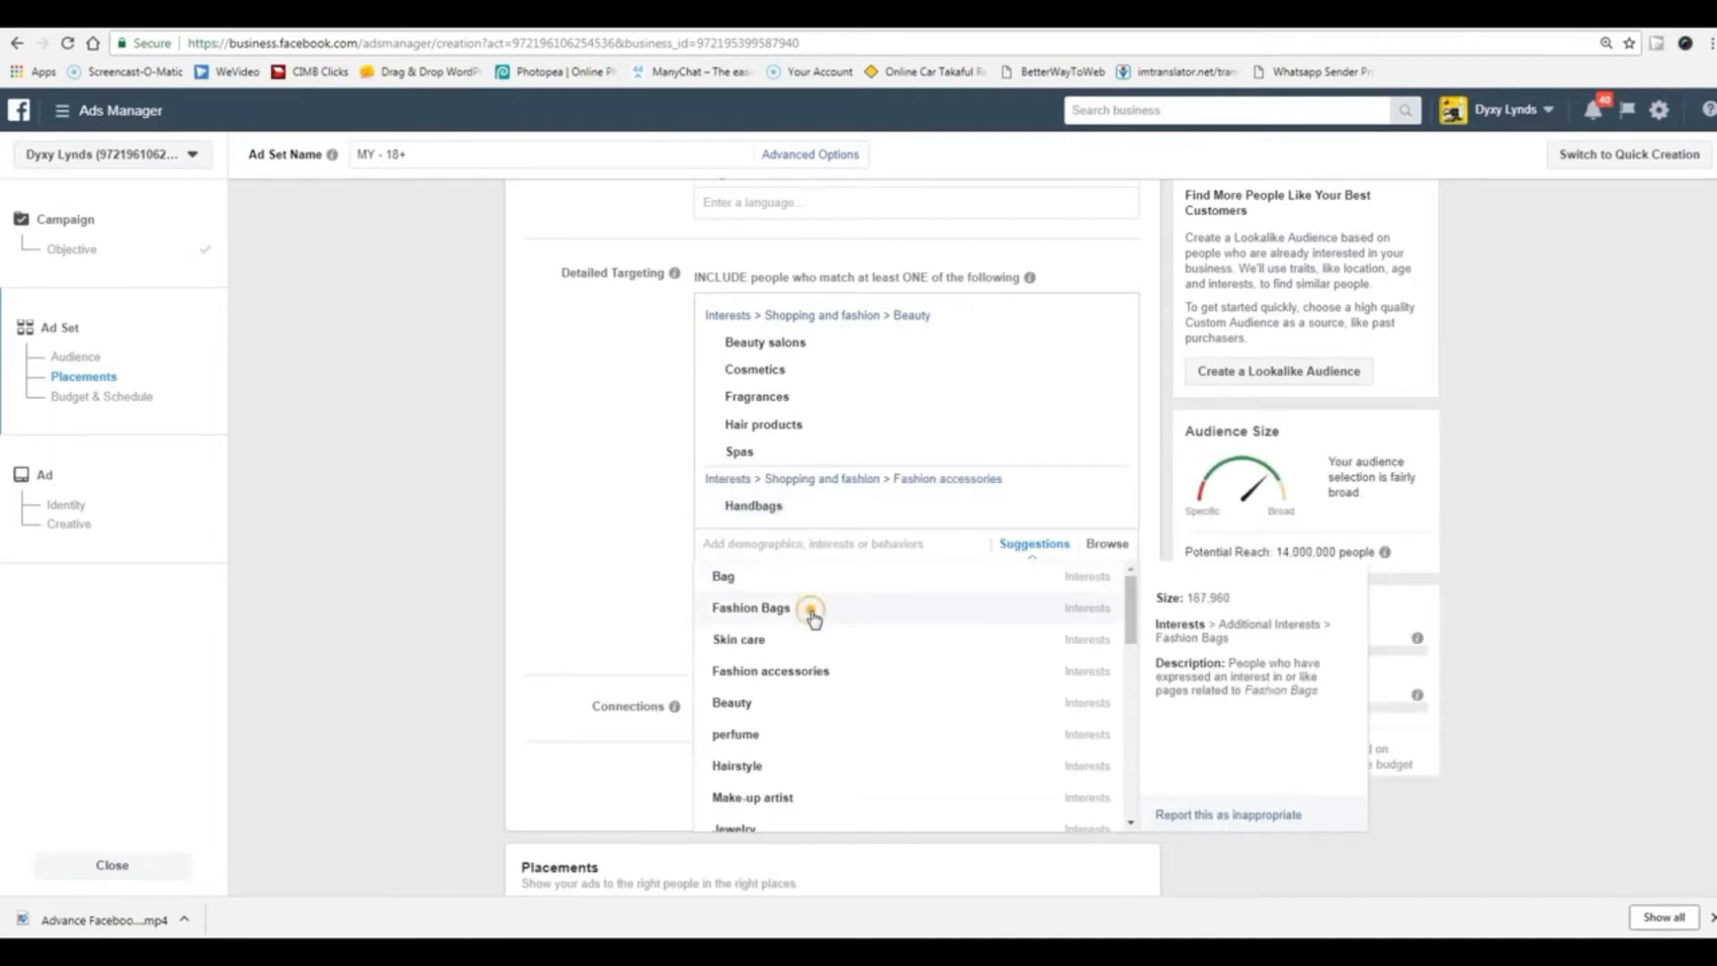
{"action": "left_click", "coordinate": [811, 612]}
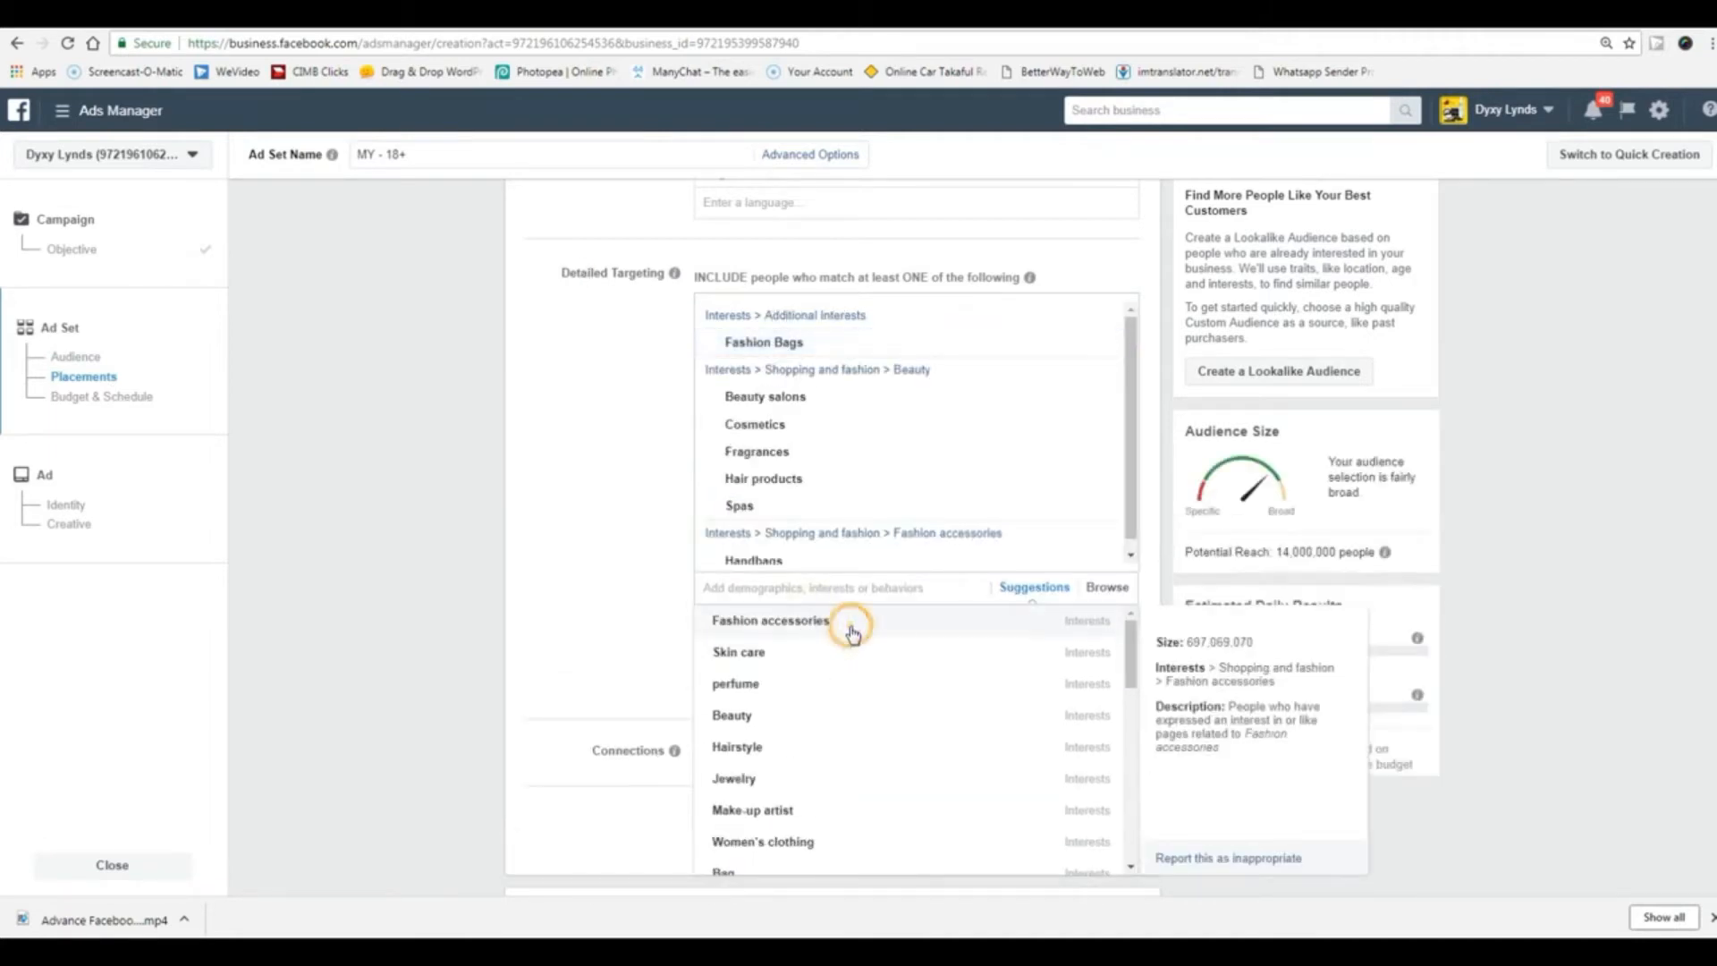
{"action": "left_click", "coordinate": [851, 626]}
{"action": "scroll", "coordinate": [845, 766], "scroll_direction": "down", "scroll_amount": 1}
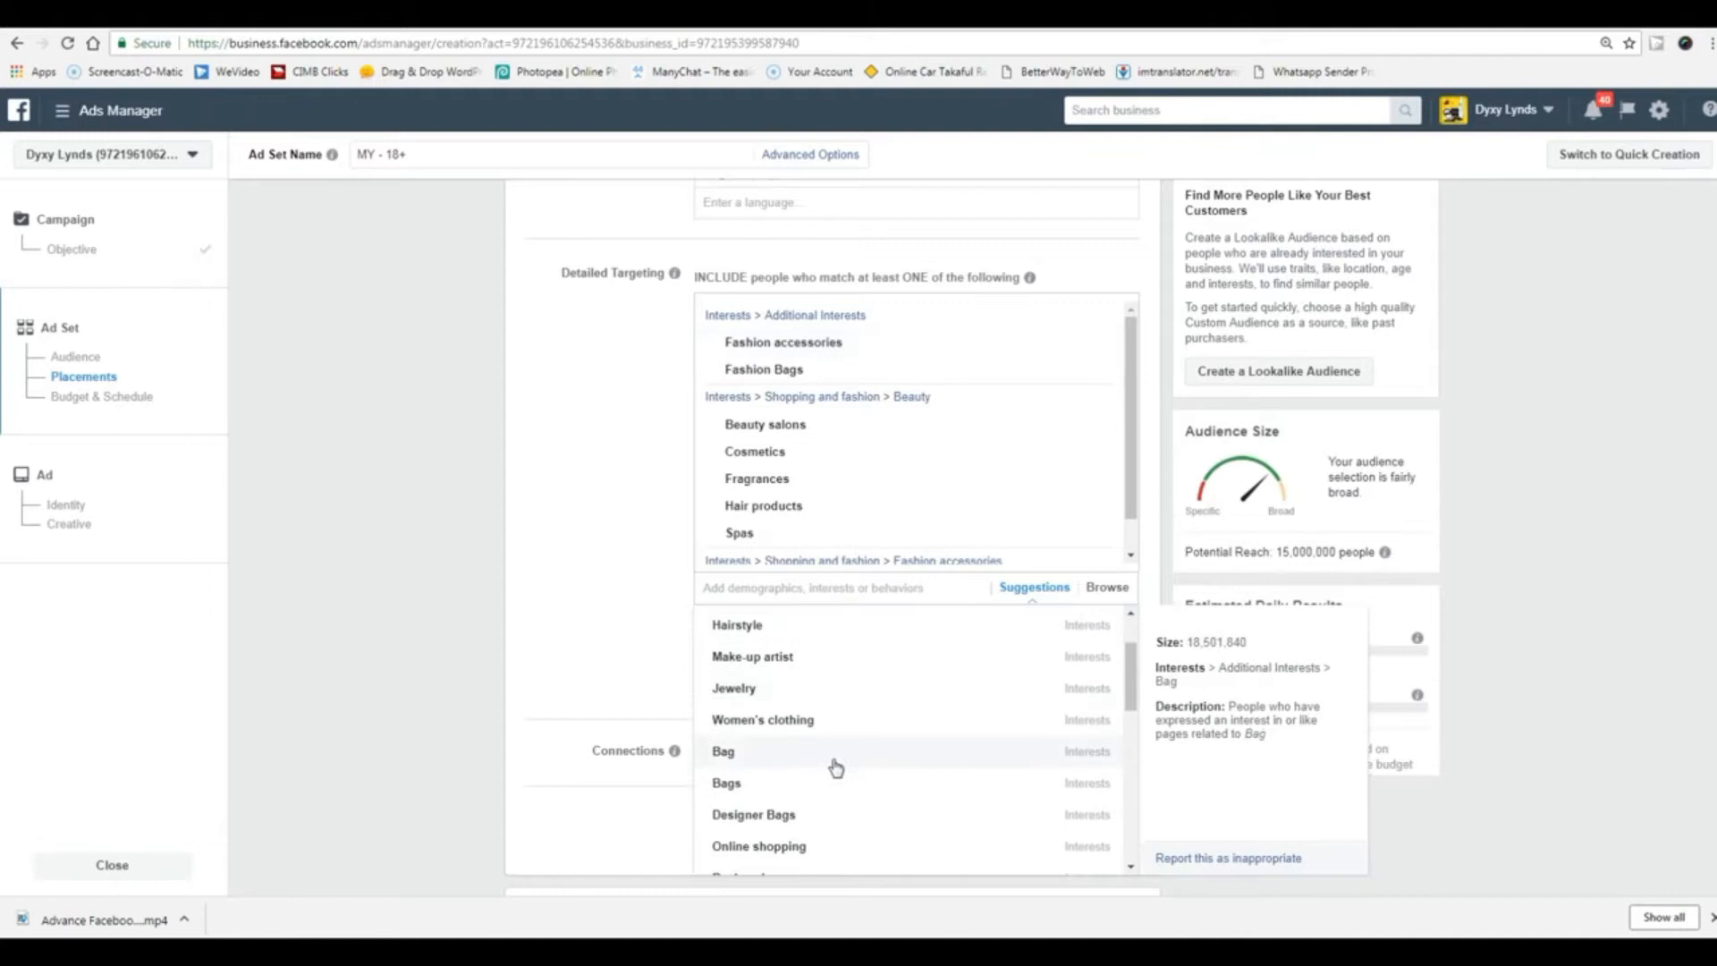
- Add the suggested interests Jewelry, Make-up artist, Beauty Makeup and Skin care to the detailed targeting
{"action": "left_click", "coordinate": [814, 690]}
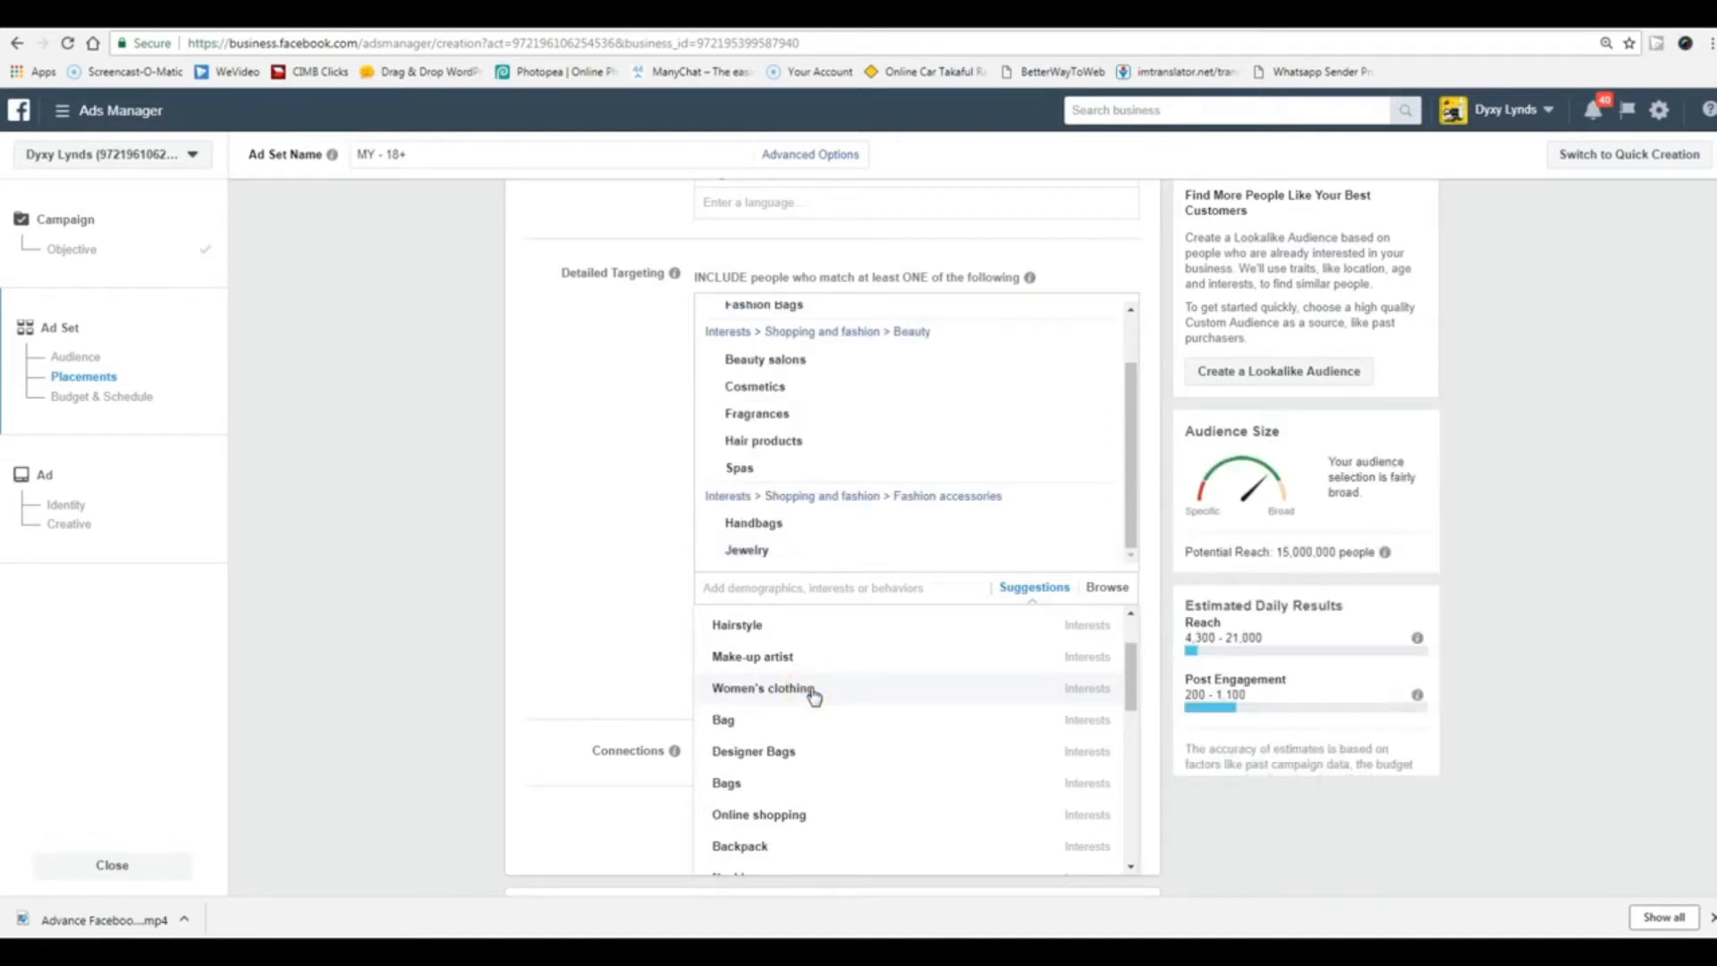
{"action": "left_click", "coordinate": [808, 656]}
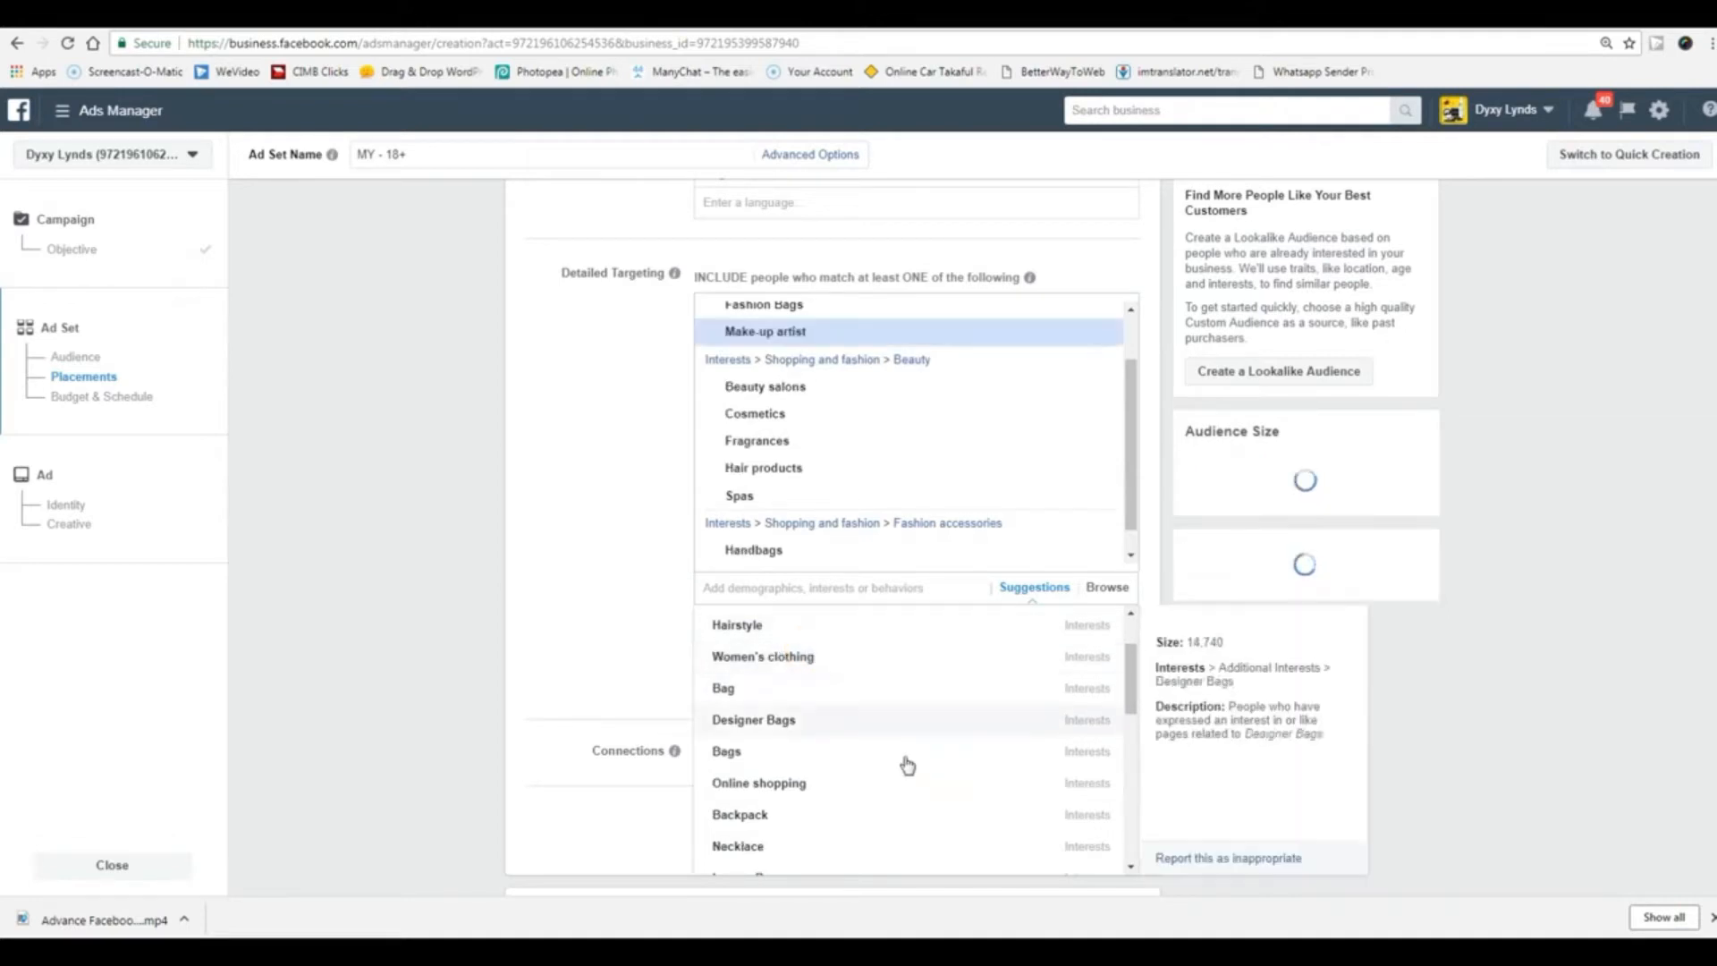
{"action": "left_click", "coordinate": [867, 760]}
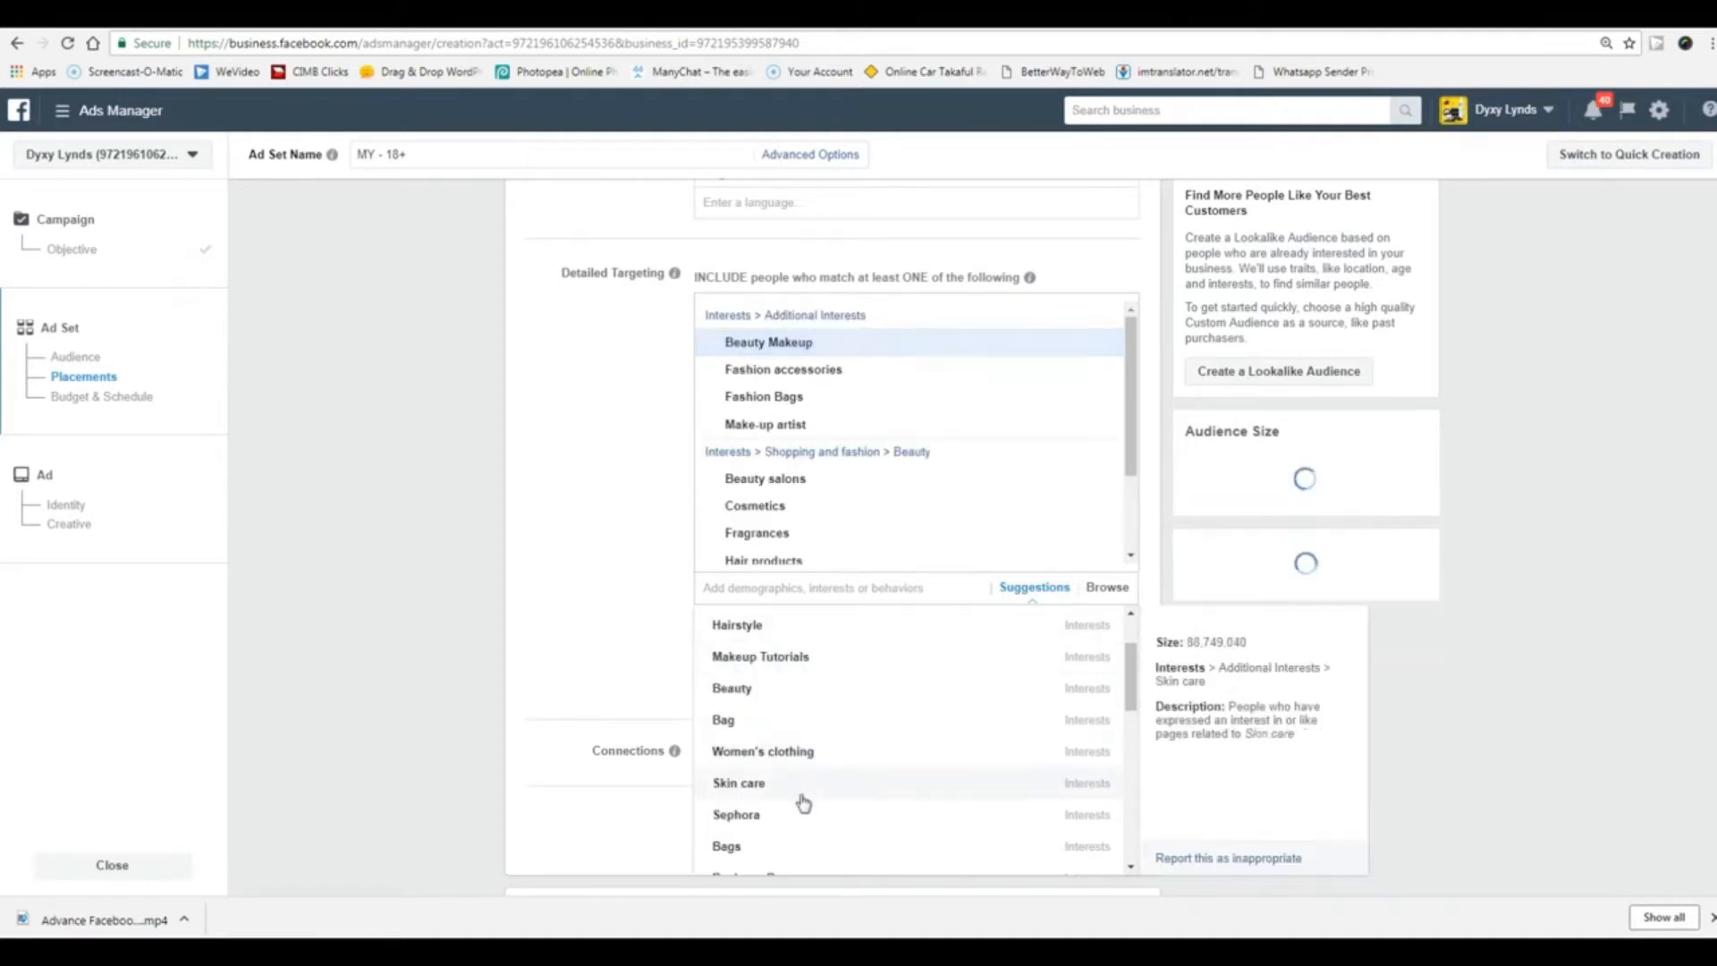
{"action": "left_click", "coordinate": [801, 782]}
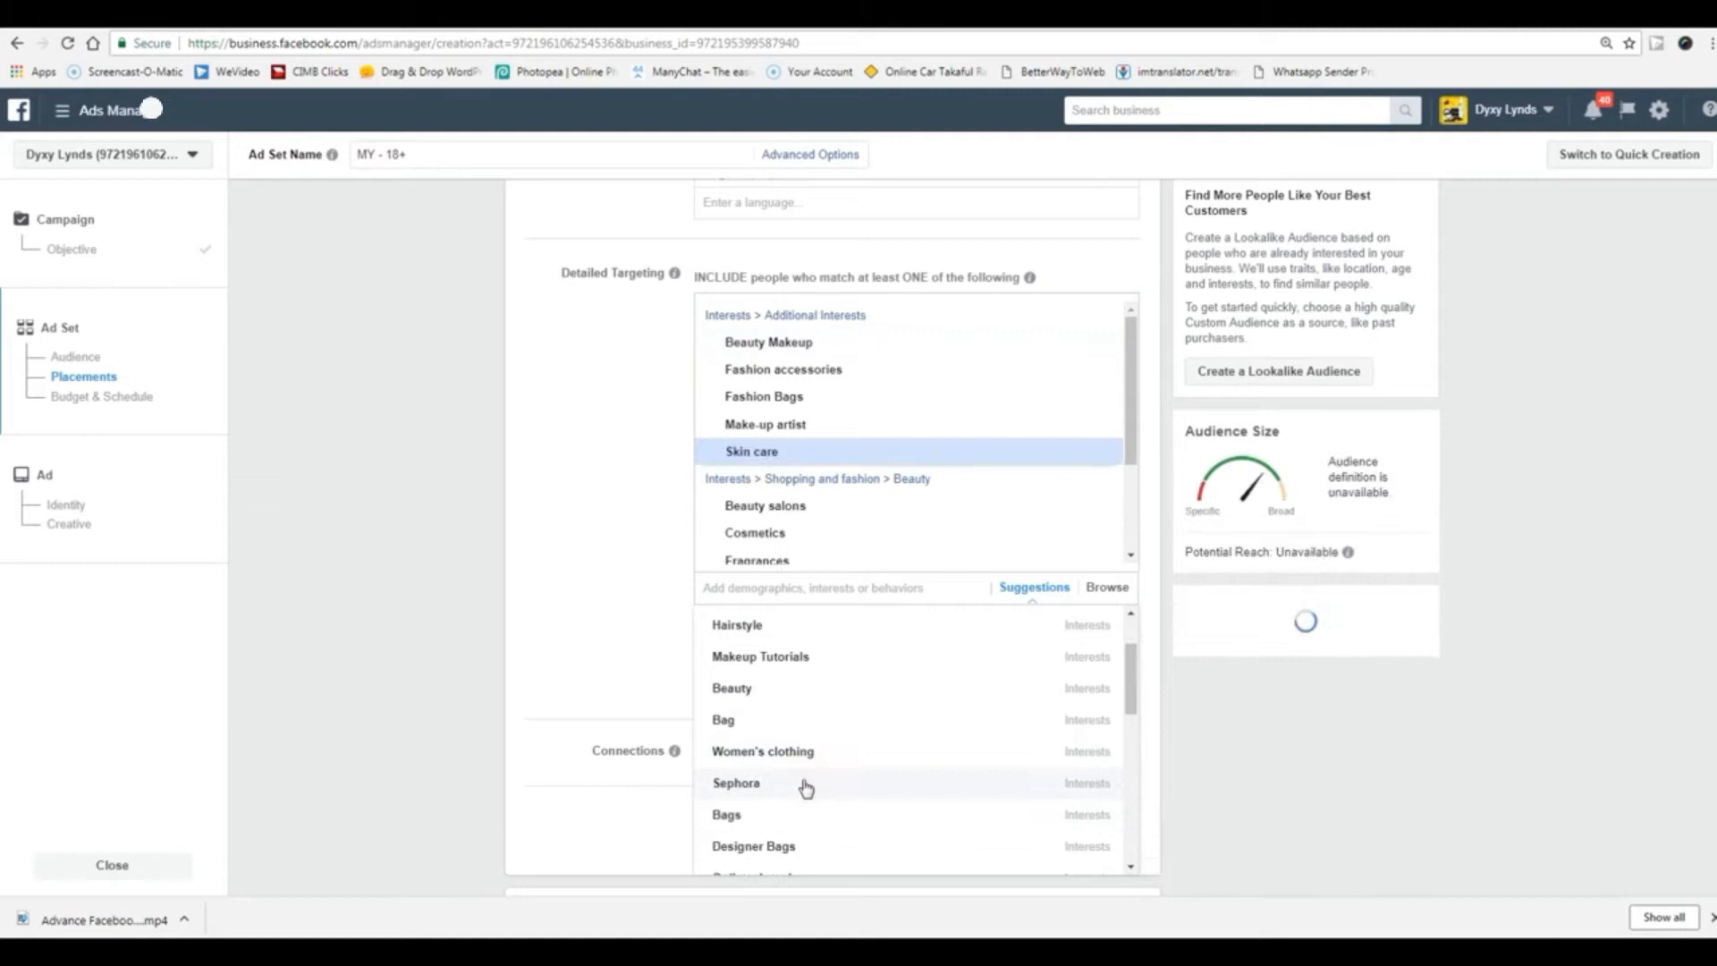
{"action": "left_click", "coordinate": [550, 616]}
- Save the configured audience under the name "Splite test (cosmetics)"
{"action": "scroll", "coordinate": [554, 617], "scroll_direction": "down", "scroll_amount": 2}
{"action": "scroll", "coordinate": [555, 617], "scroll_direction": "up", "scroll_amount": 2}
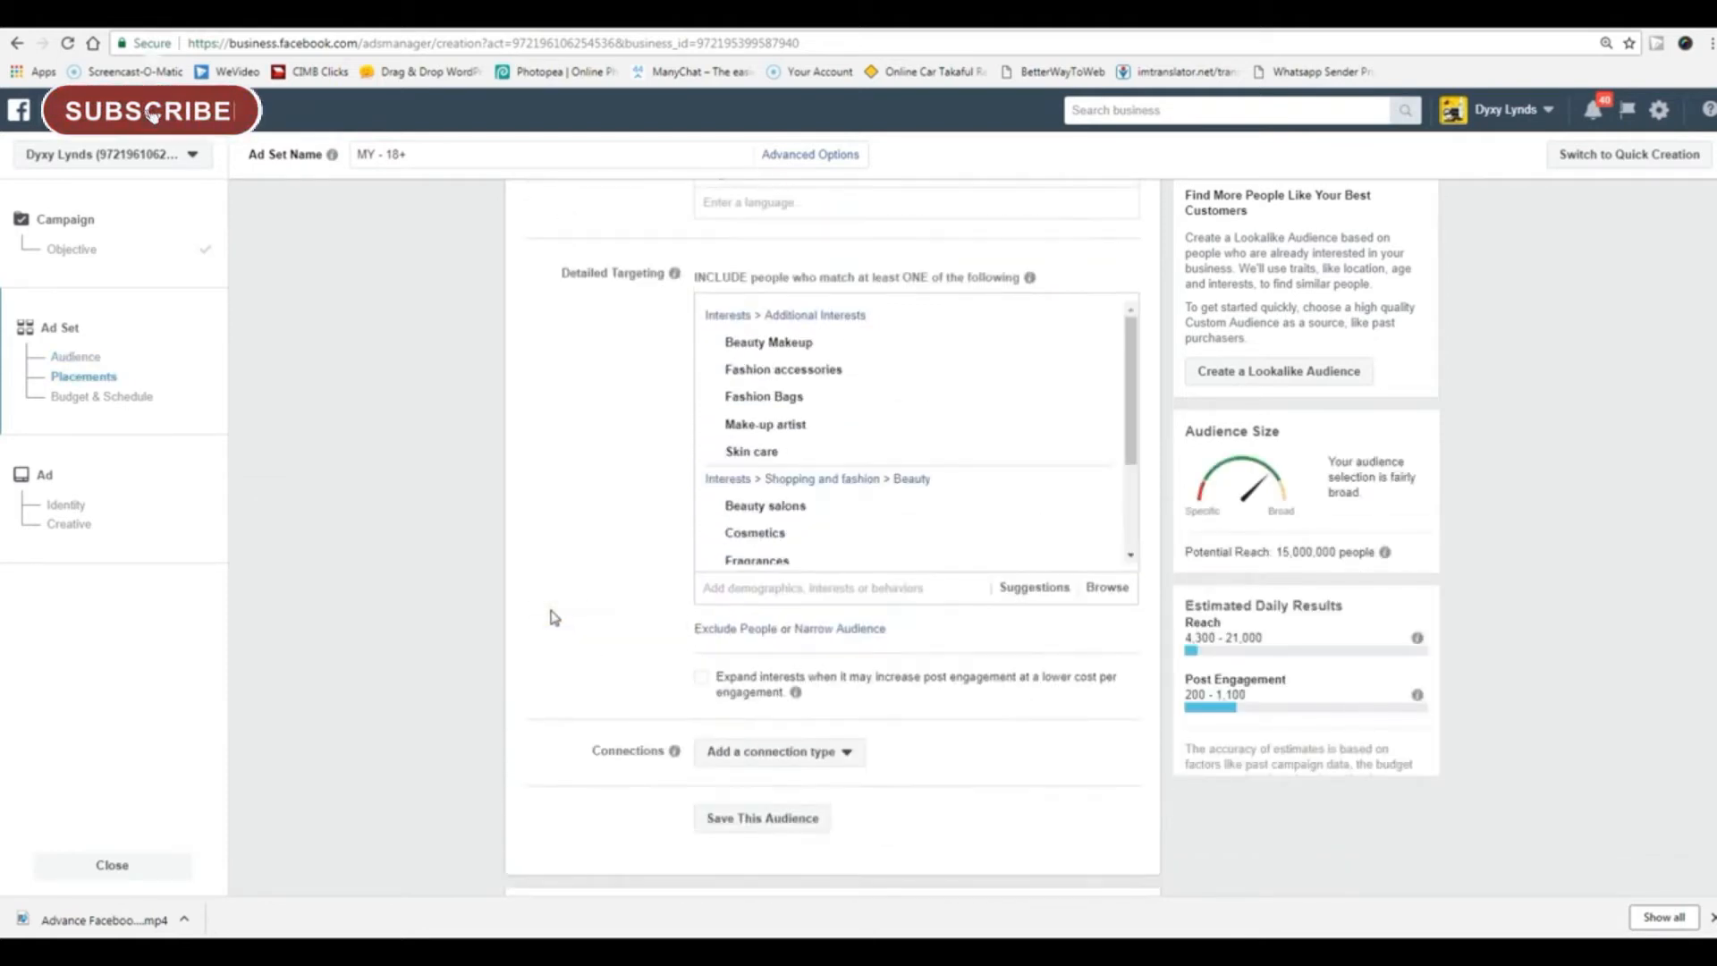
{"action": "scroll", "coordinate": [549, 615], "scroll_direction": "up", "scroll_amount": 5}
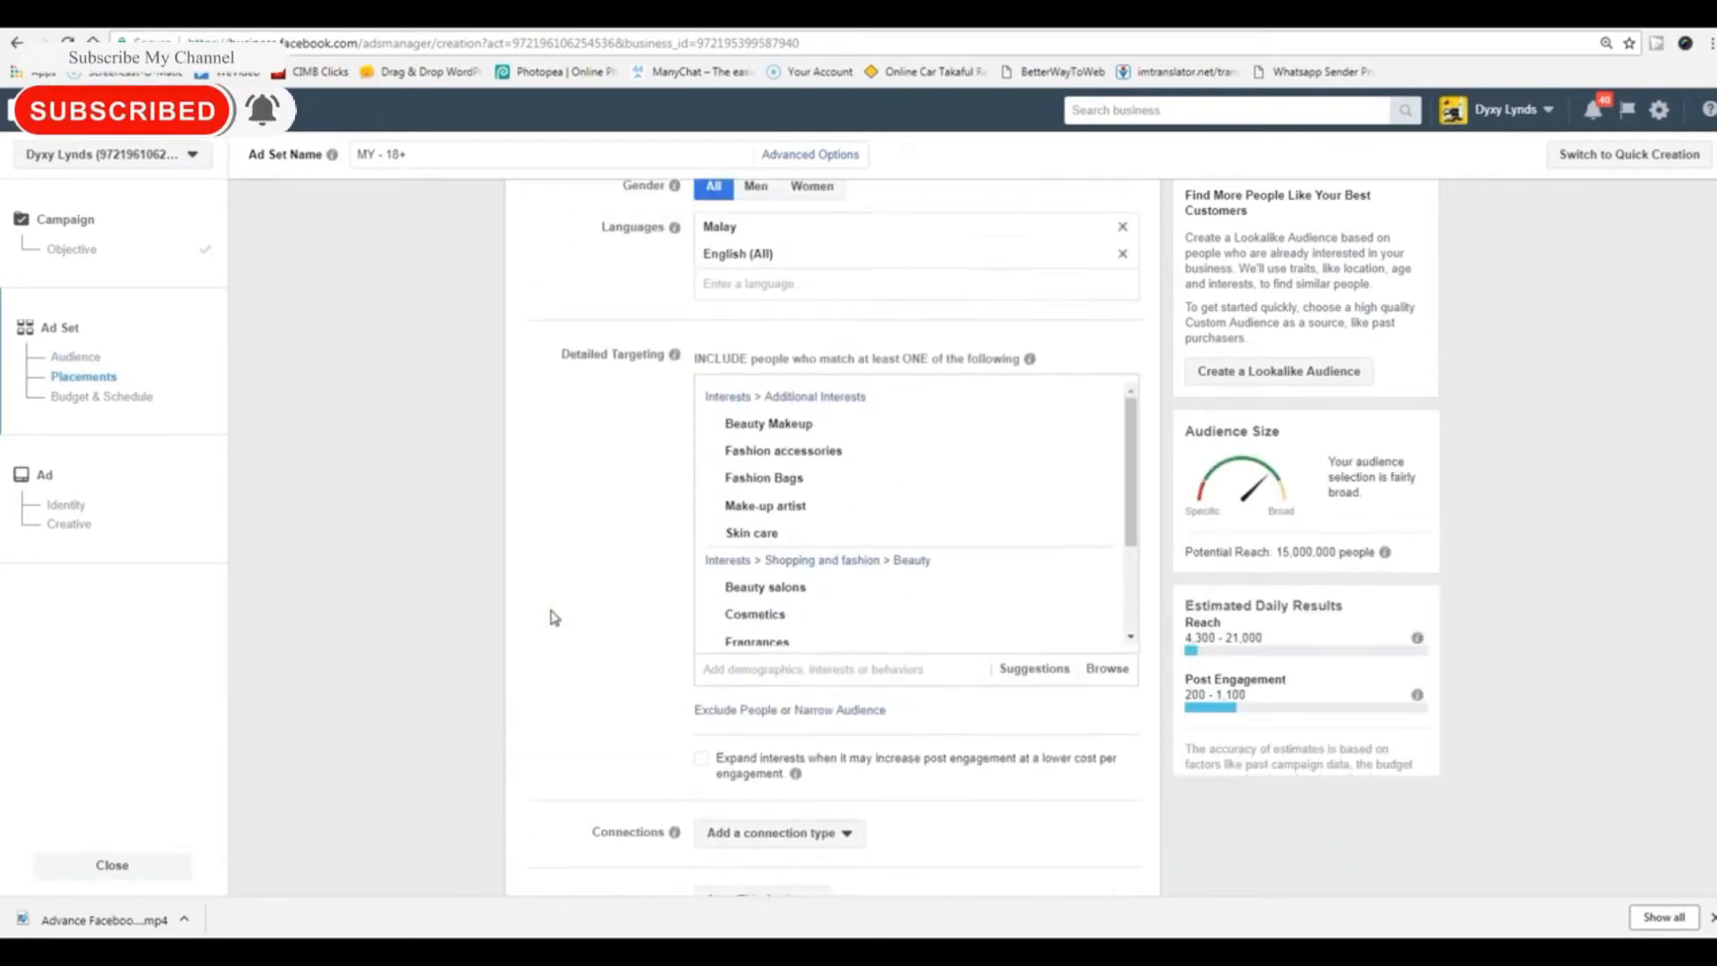
{"action": "scroll", "coordinate": [497, 654], "scroll_direction": "down", "scroll_amount": 10}
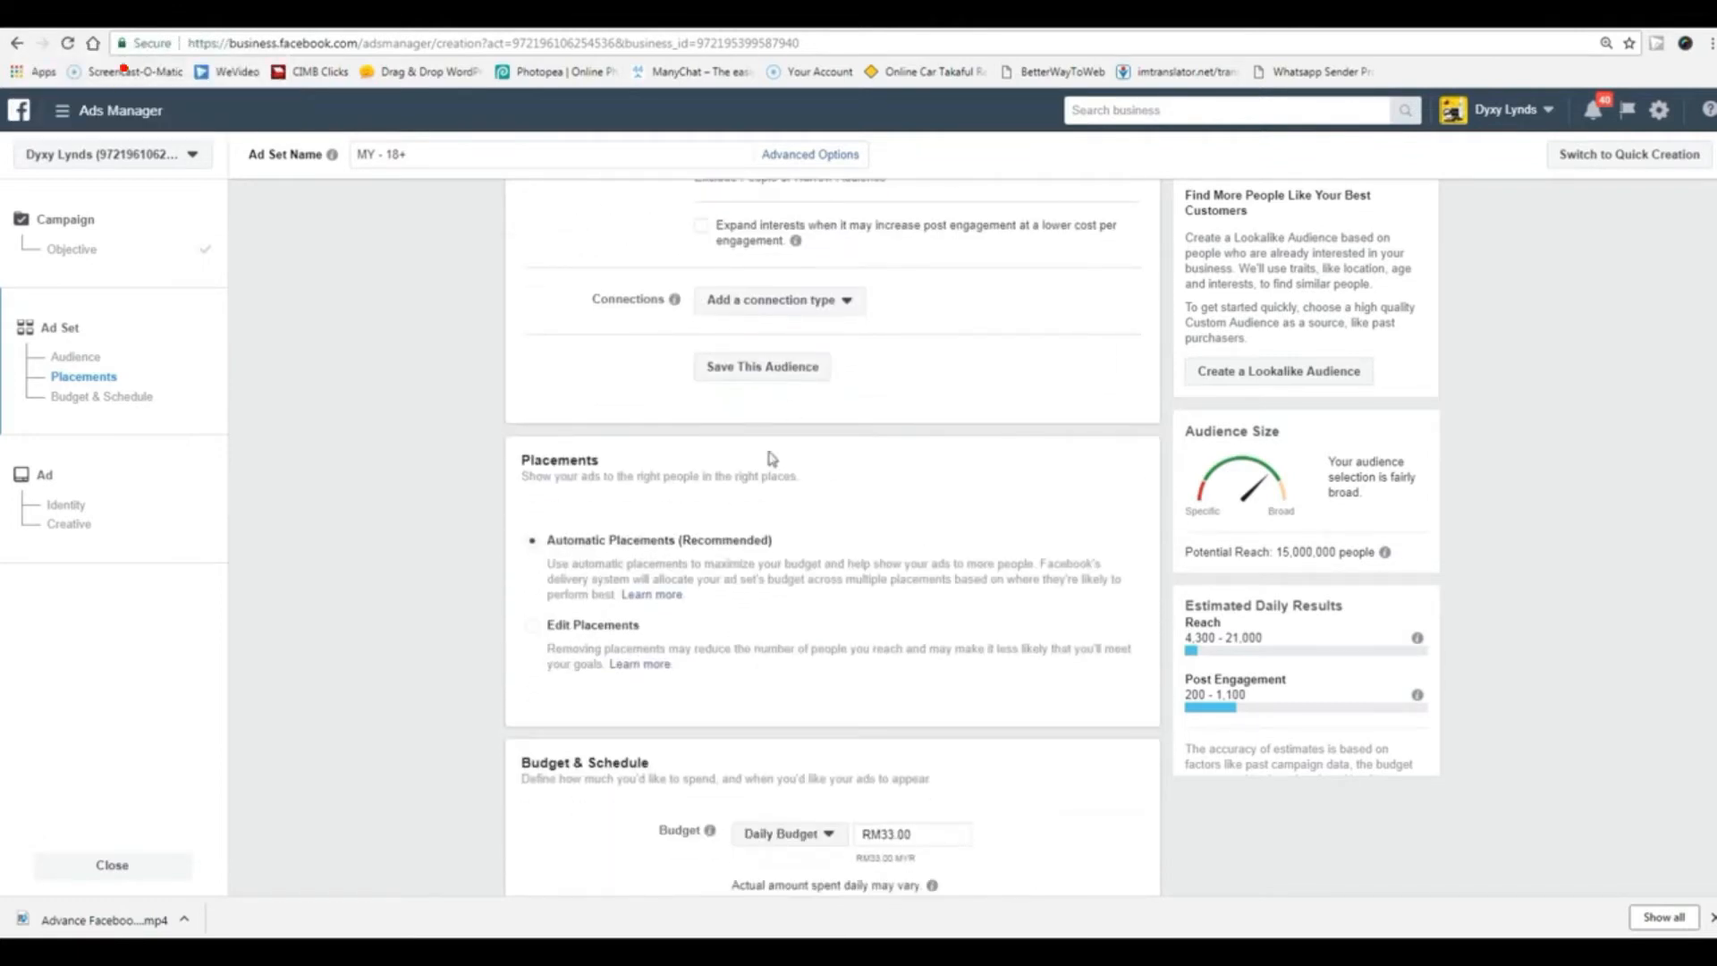
{"action": "left_click", "coordinate": [763, 366]}
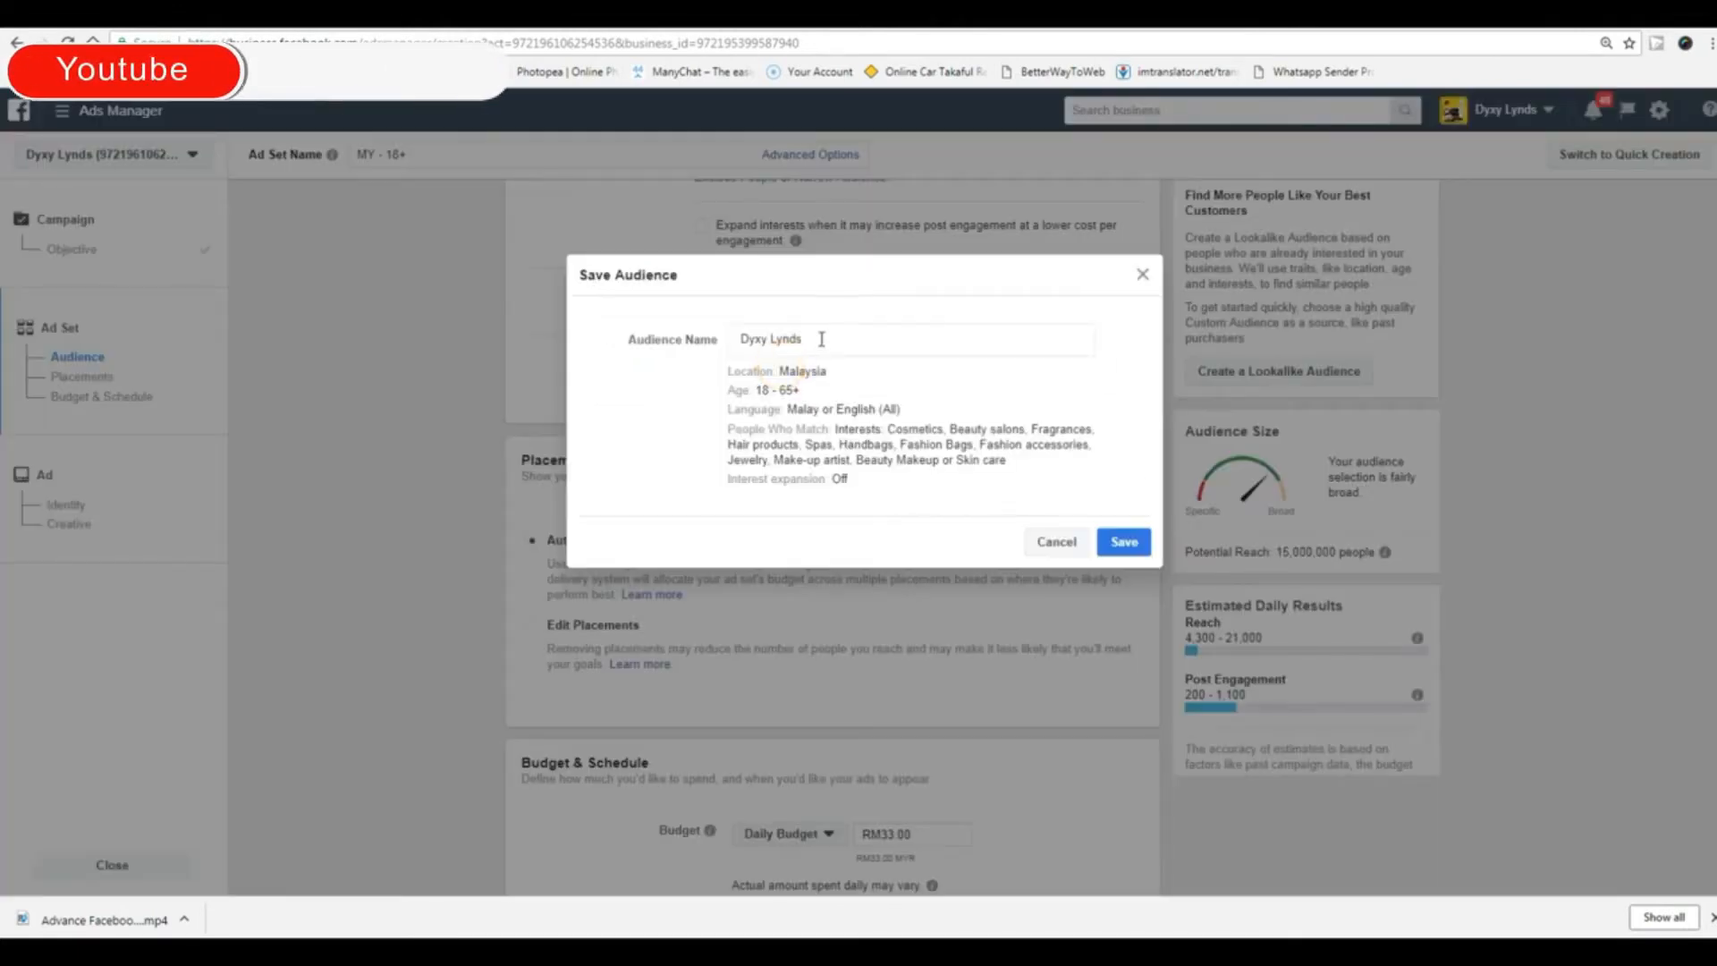
{"action": "left_click_drag", "start_coordinate": [827, 338], "coordinate": [726, 376]}
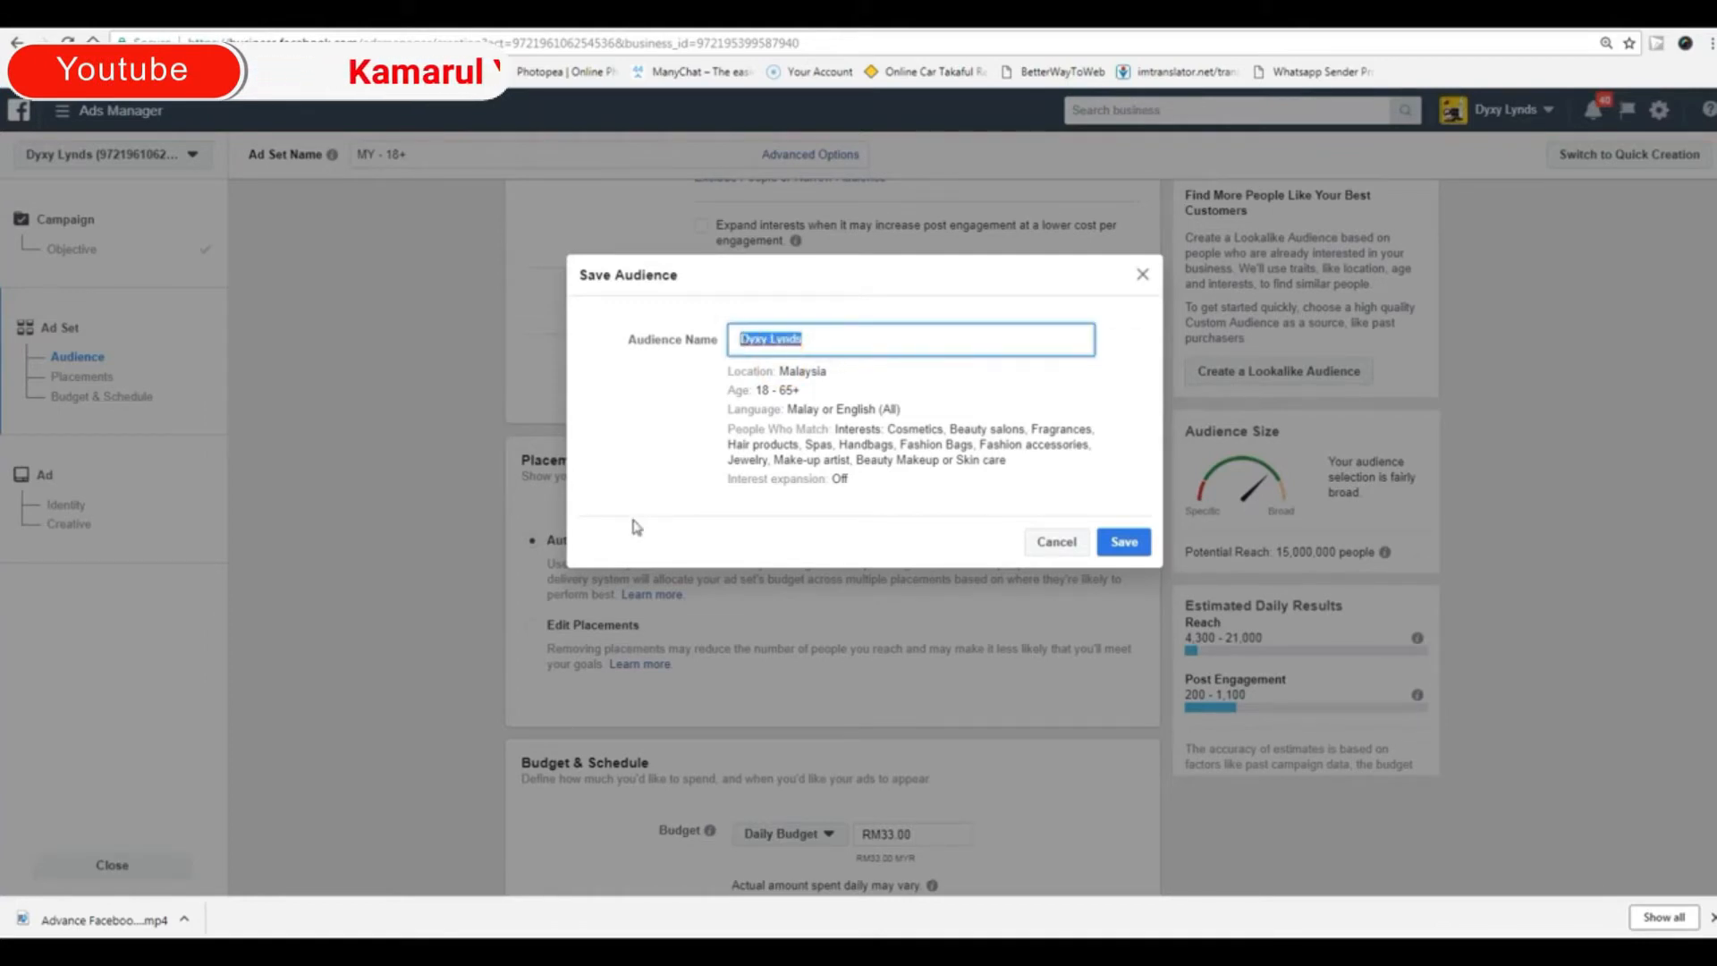
{"action": "type", "text": "Slit T"}
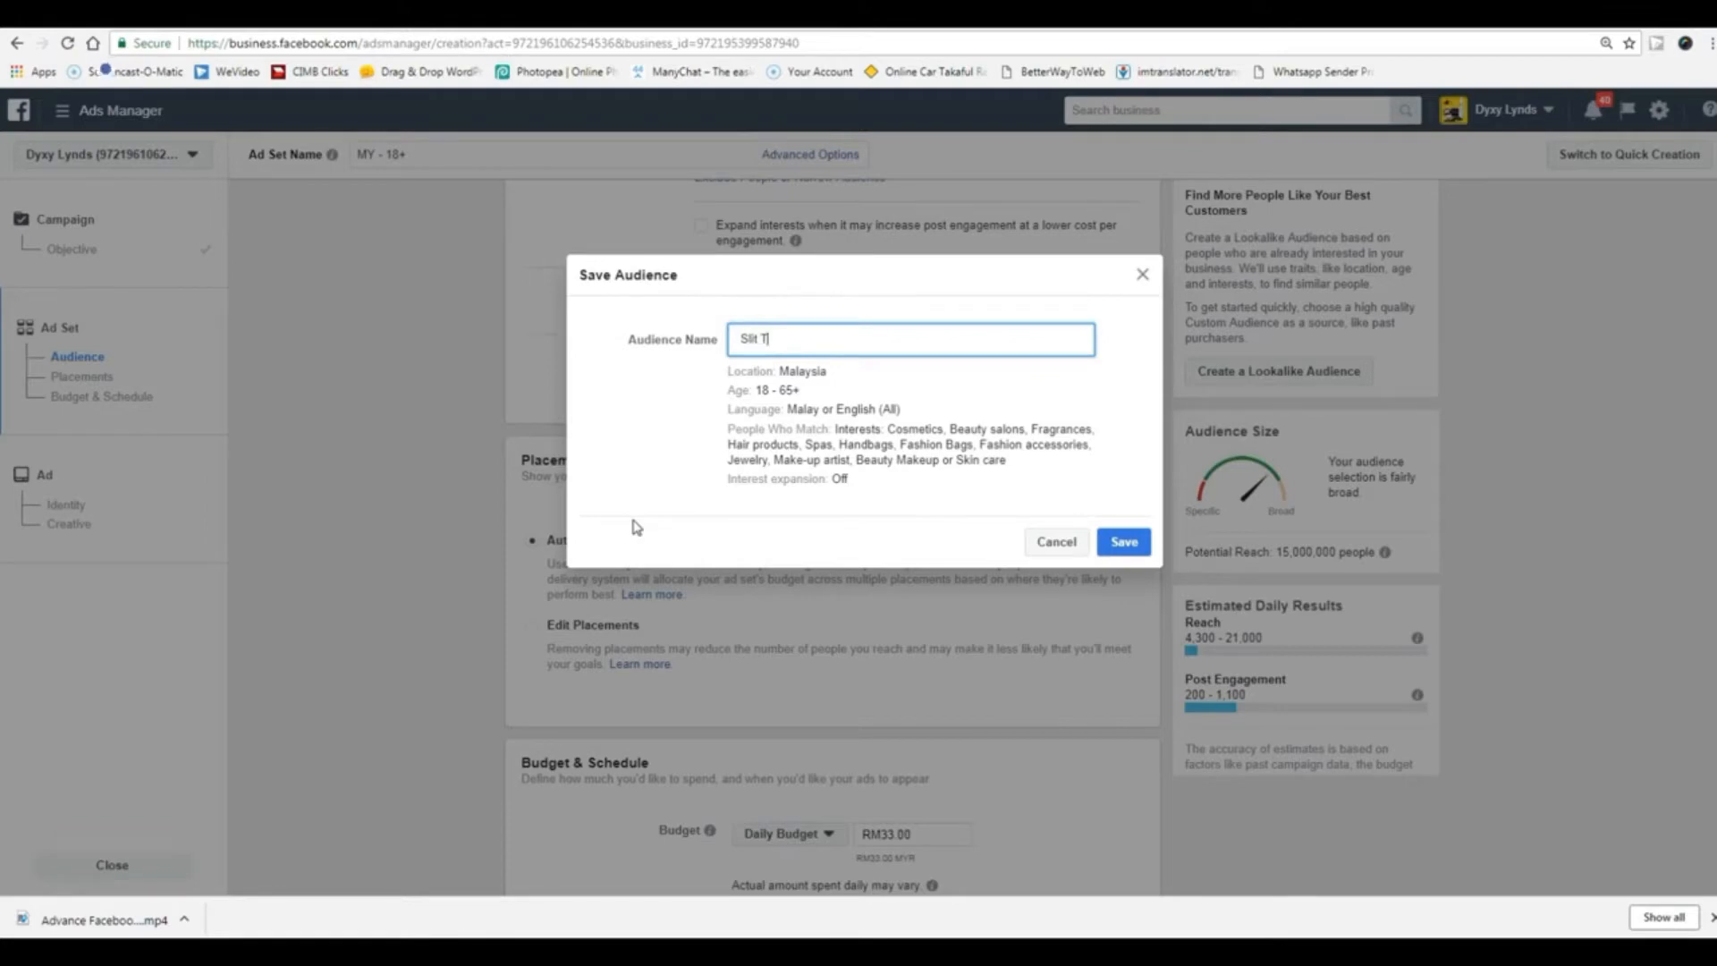
{"action": "key", "text": "BackSpace"}
{"action": "key", "text": "BackSpace"}
{"action": "key", "text": "BackSpace"}
{"action": "key", "text": "BackSpace"}
{"action": "key", "text": "BackSpace"}
{"action": "type", "text": "pl"}
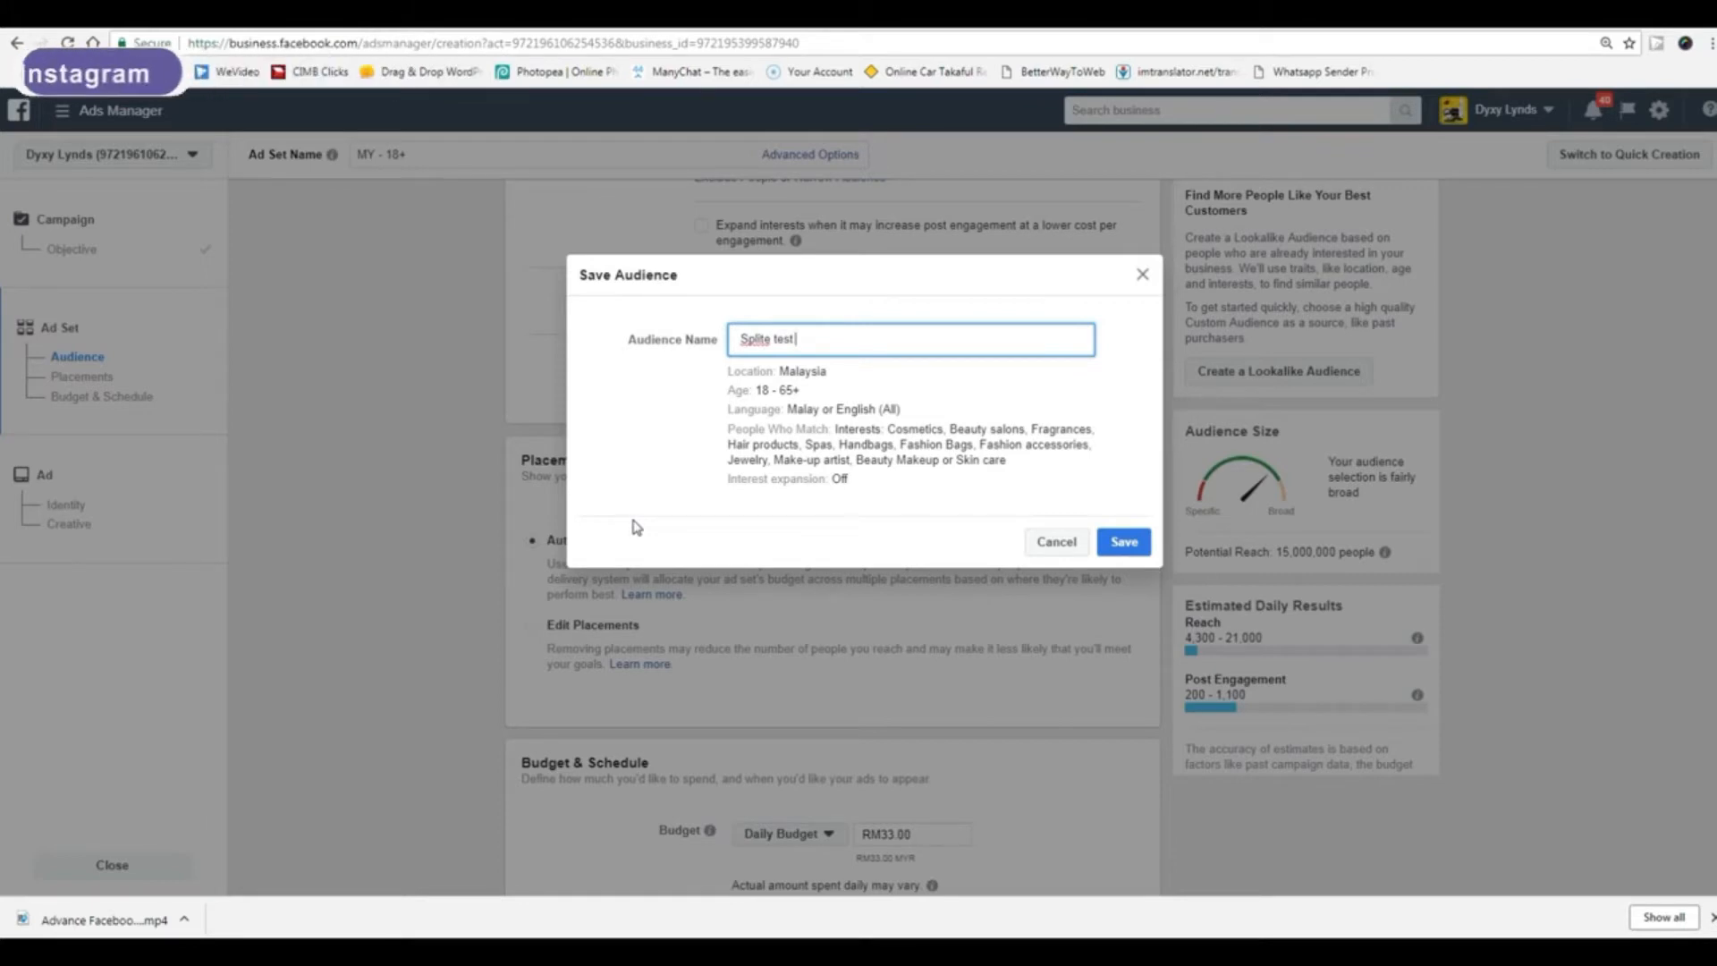
{"action": "type", "text": "("}
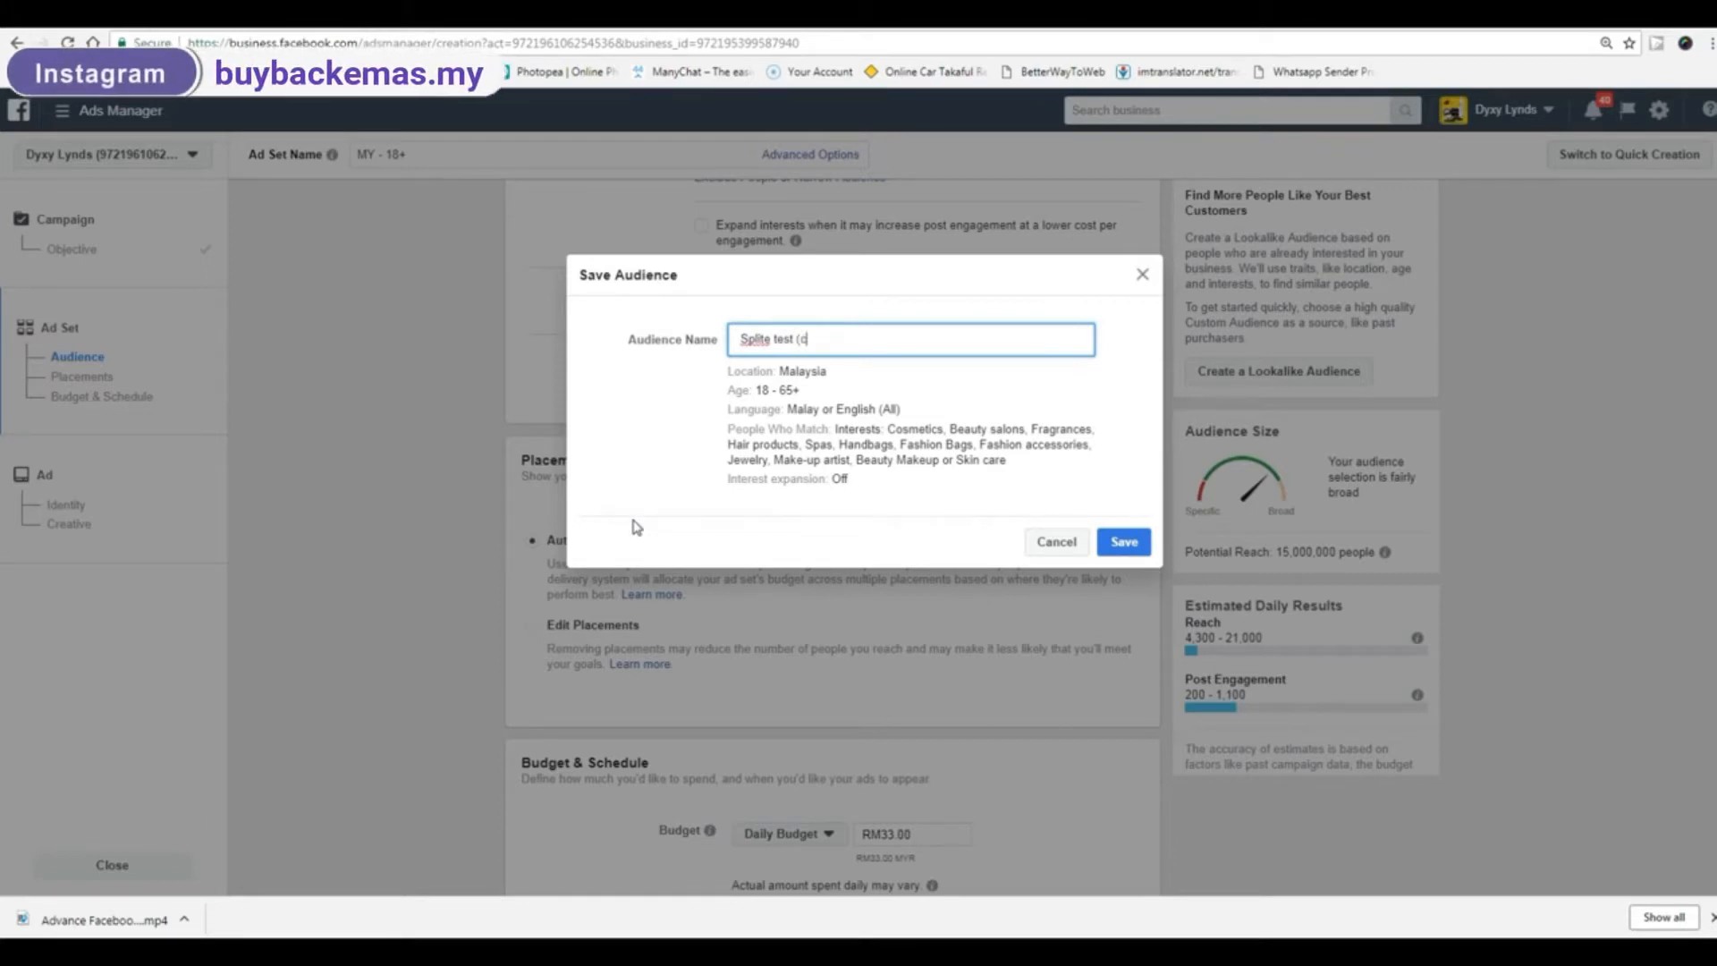
{"action": "type", "text": "cosmetics"}
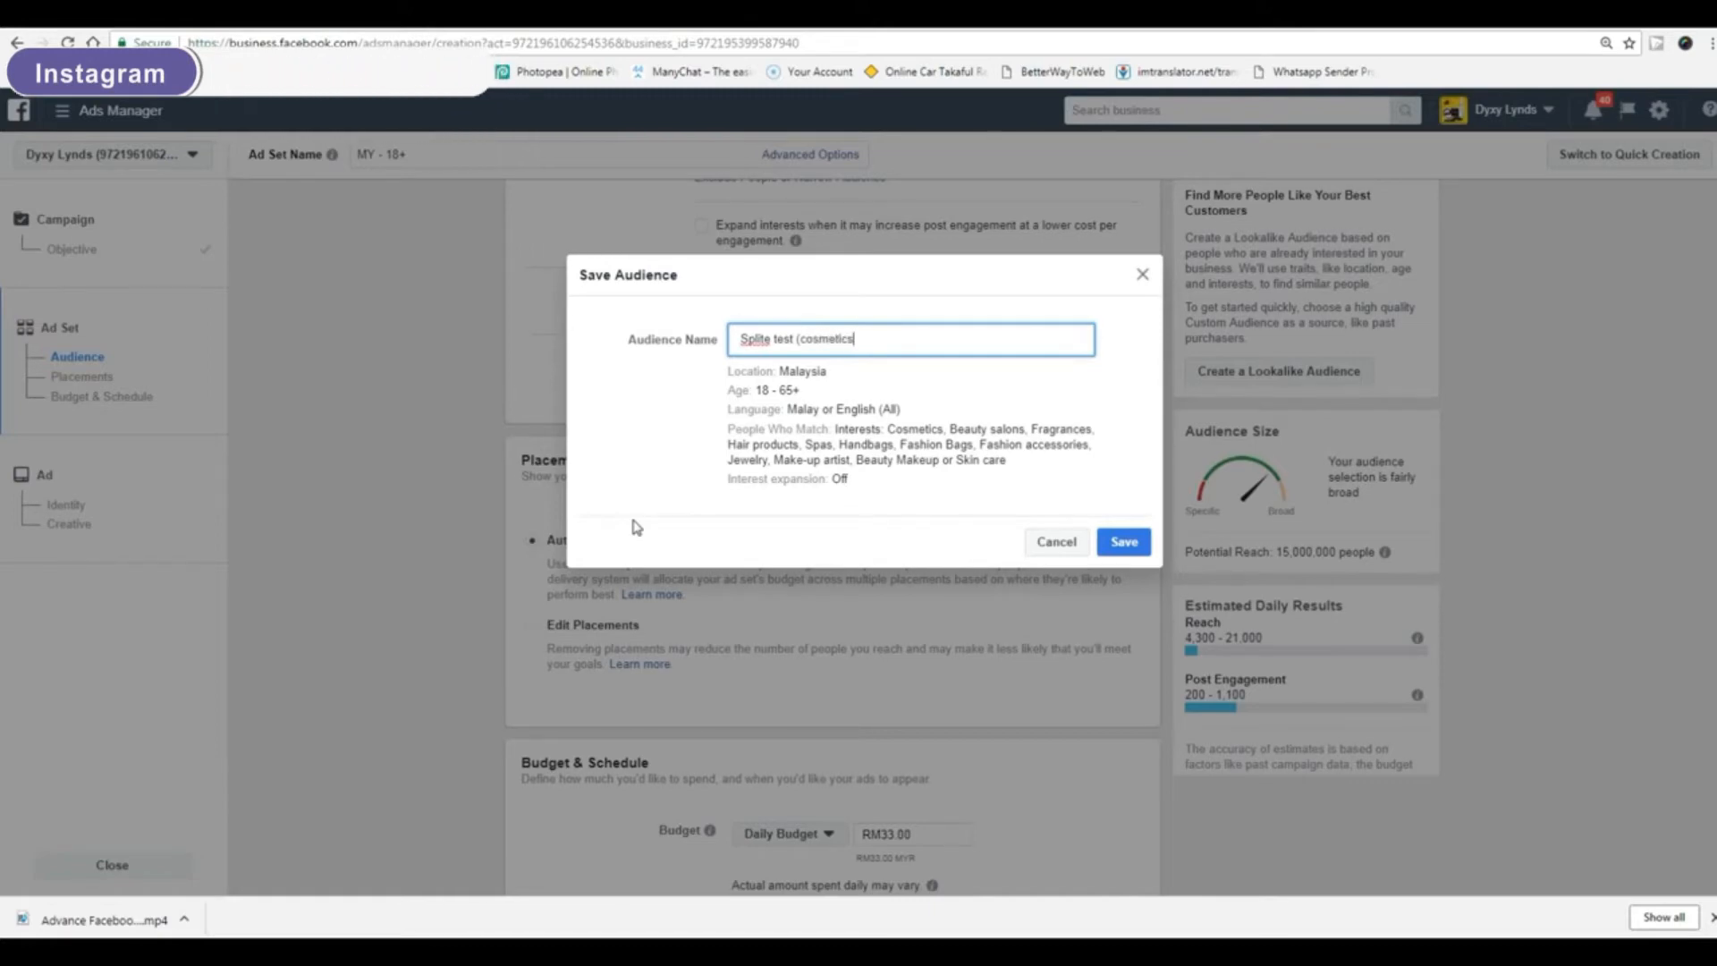
{"action": "type", "text": ")"}
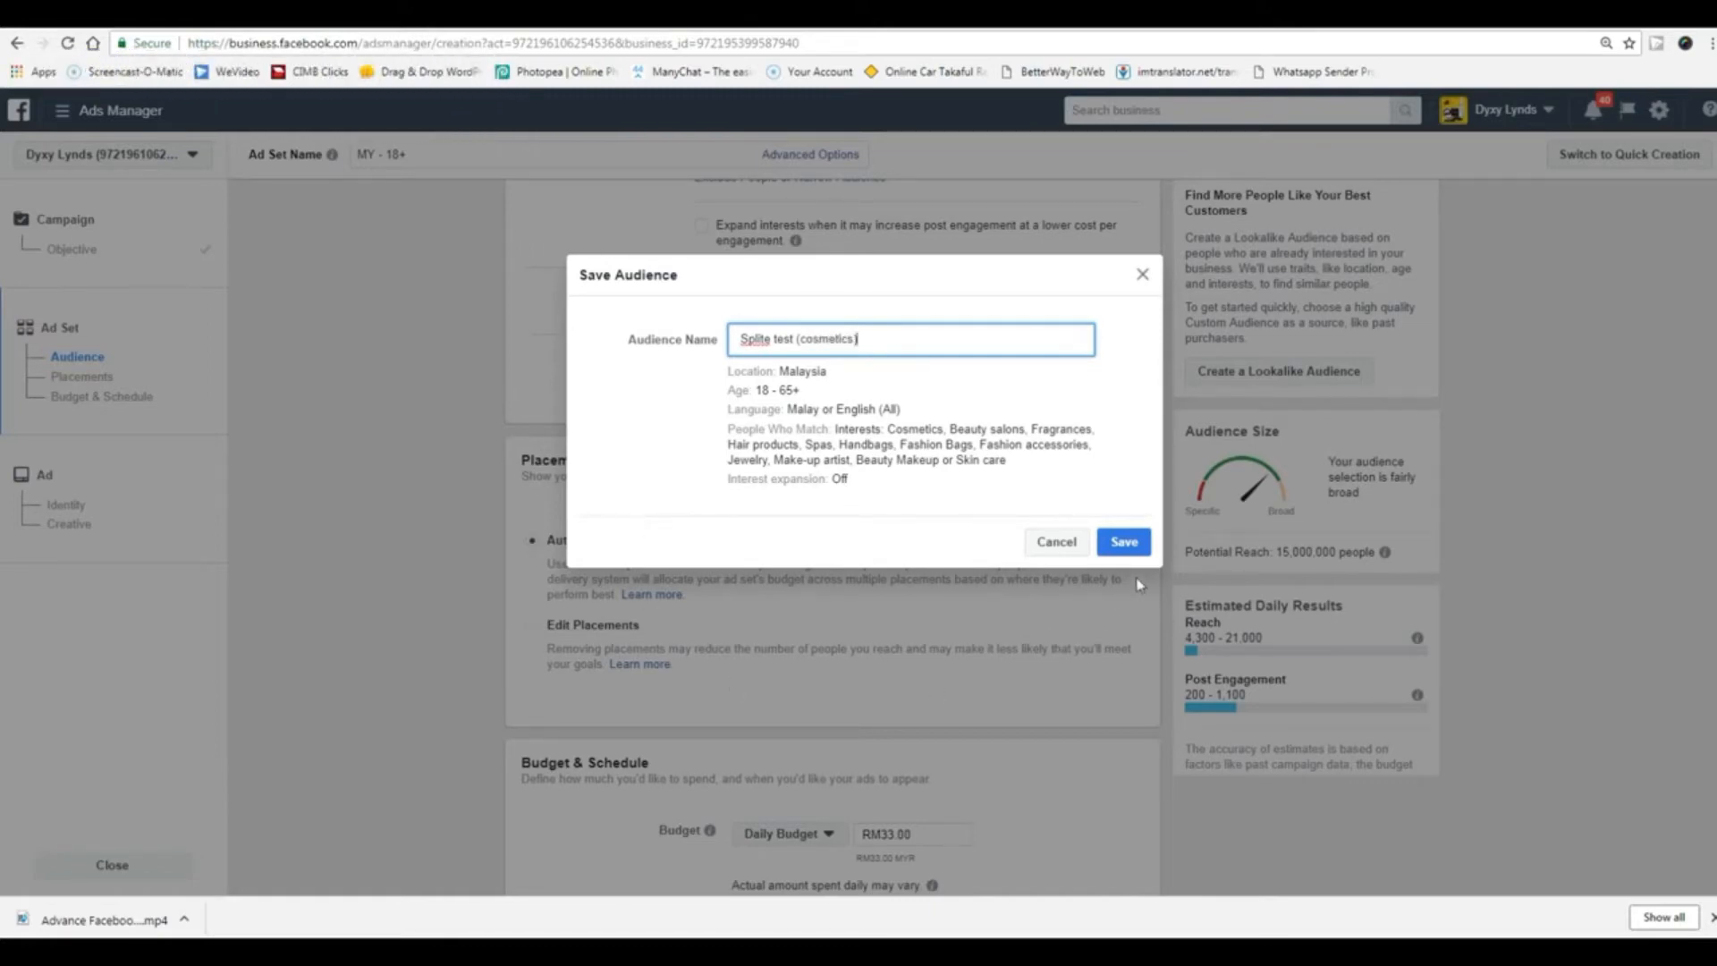
{"action": "left_click", "coordinate": [1124, 542]}
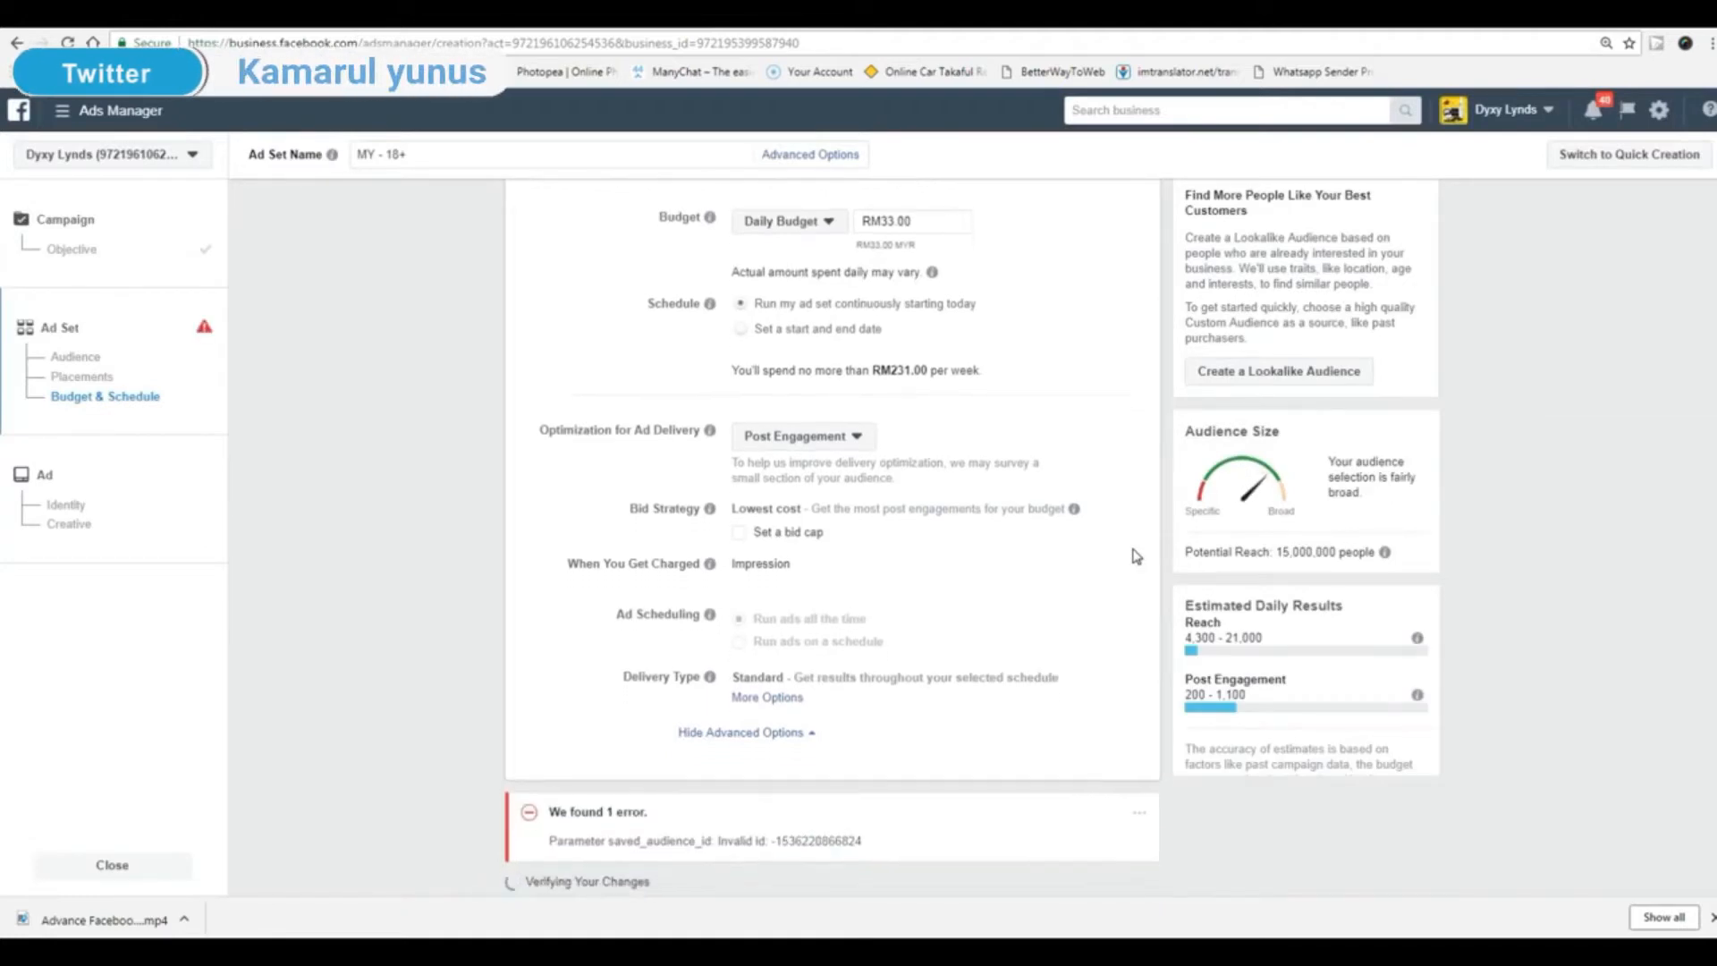
- Start a new audience for the ad set instead of using the saved one
{"action": "scroll", "coordinate": [1136, 556], "scroll_direction": "up", "scroll_amount": 7}
{"action": "scroll", "coordinate": [1136, 557], "scroll_direction": "up", "scroll_amount": 4}
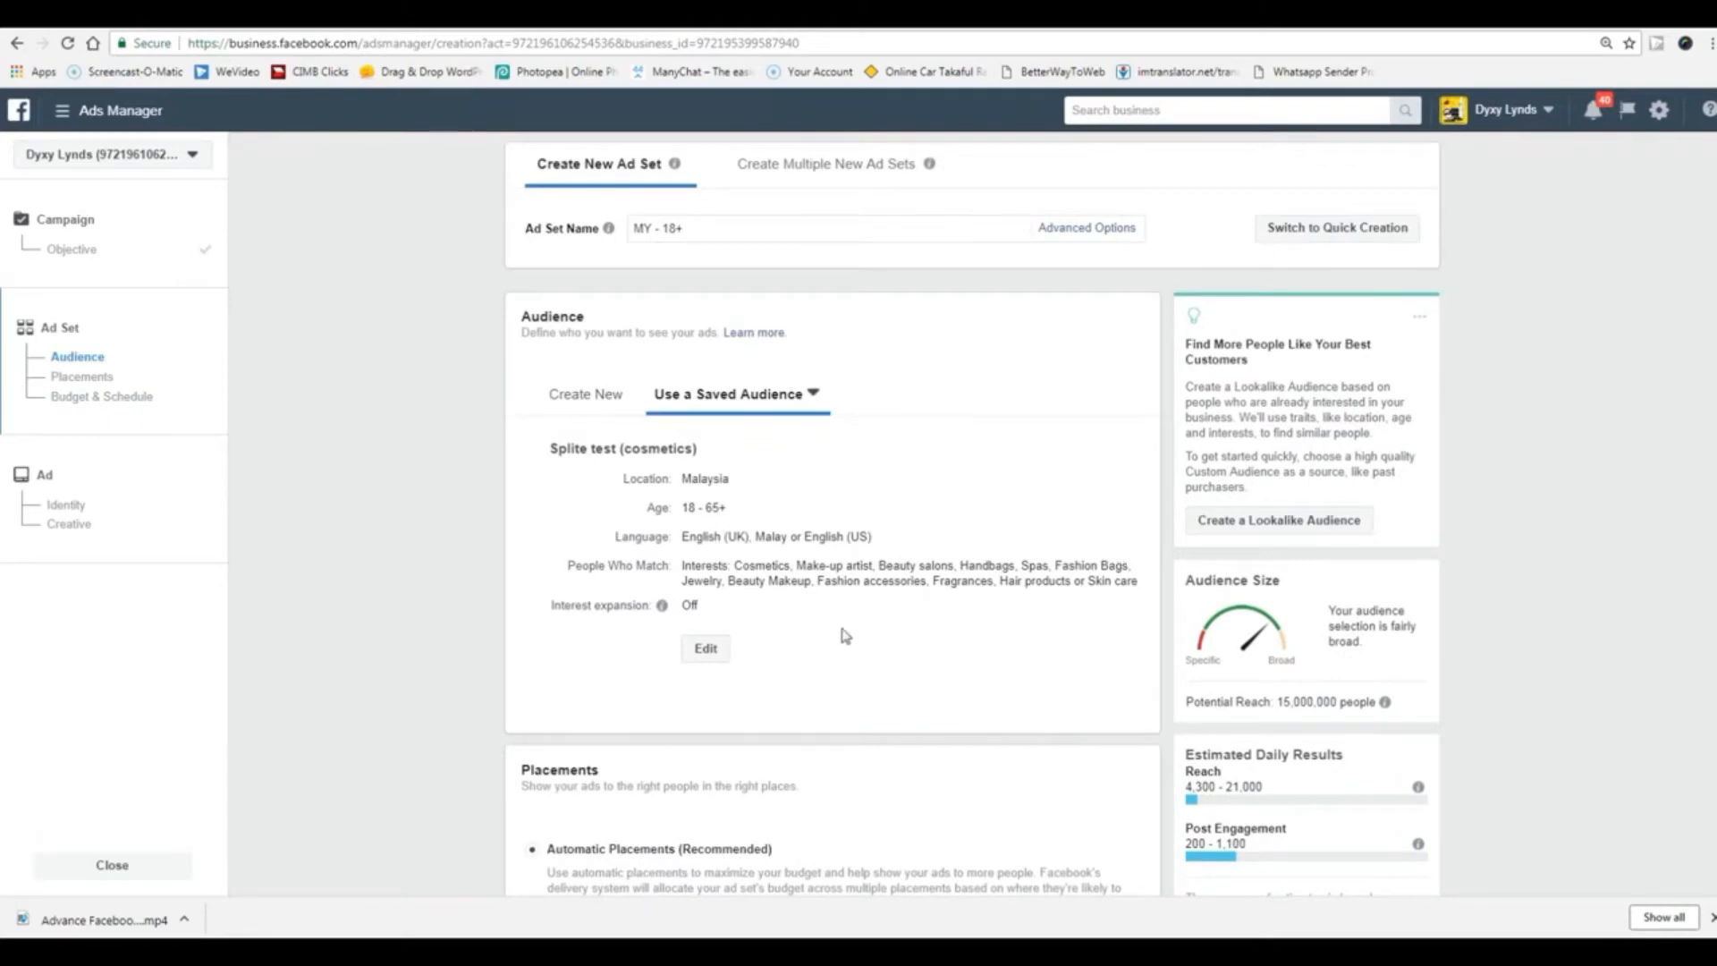
{"action": "left_click", "coordinate": [586, 396]}
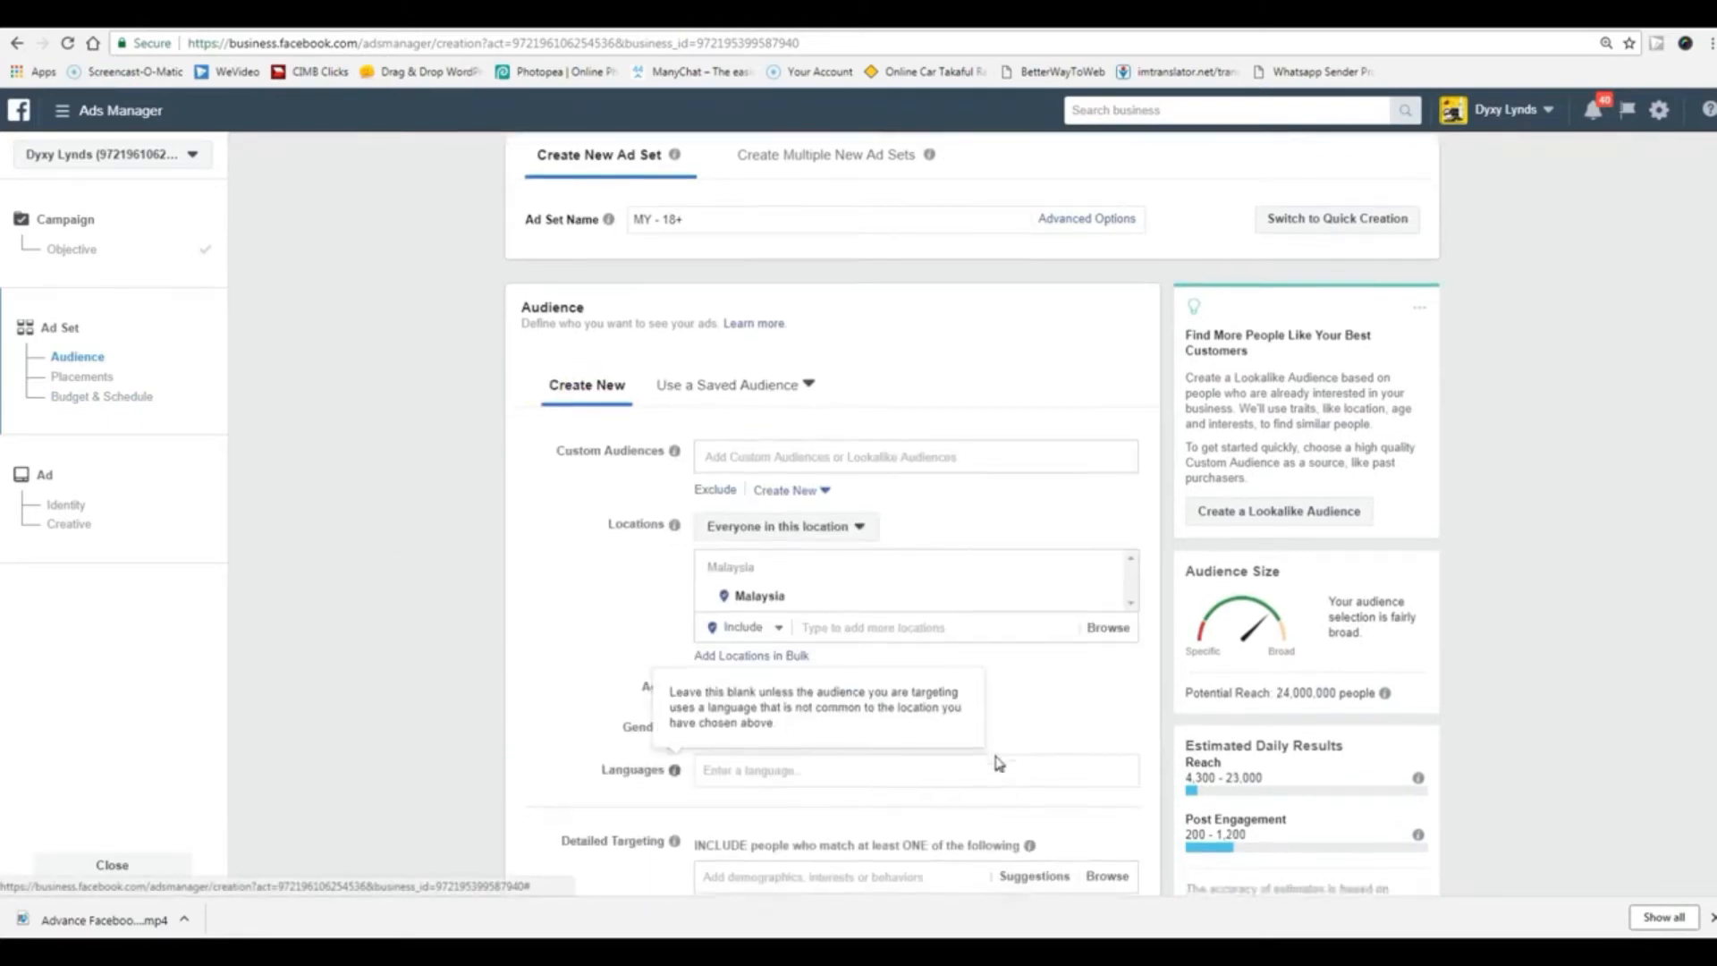
{"action": "scroll", "coordinate": [441, 586], "scroll_direction": "down", "scroll_amount": 2}
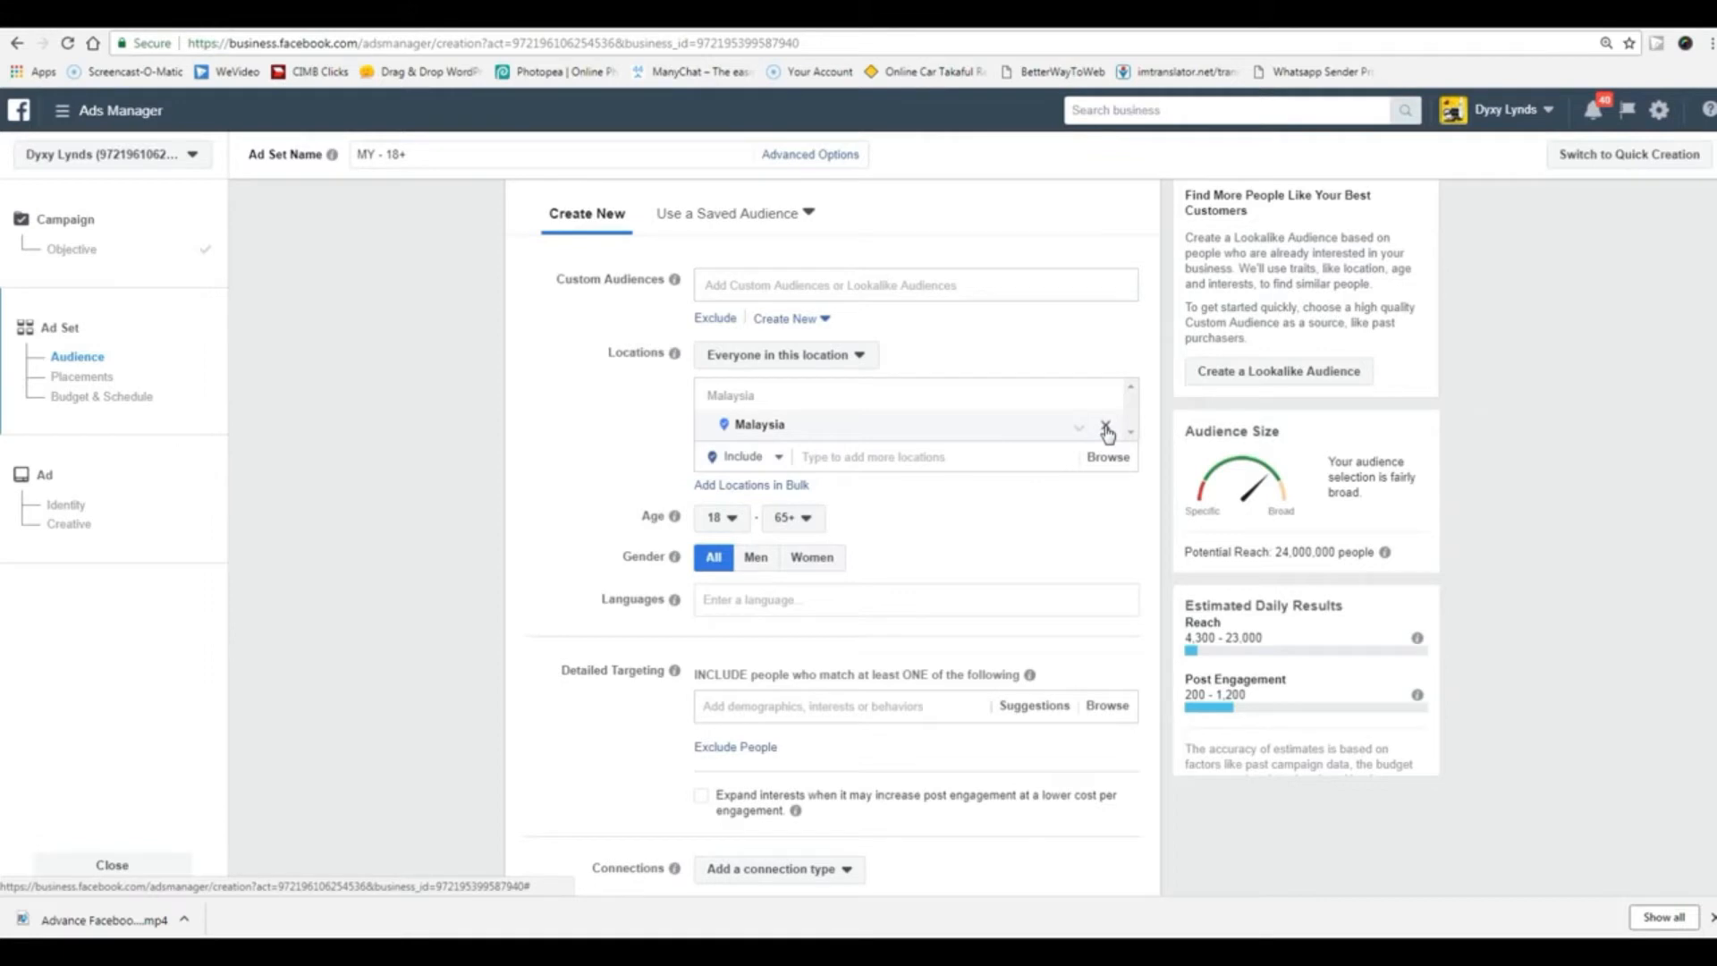
- Exclude the state of Sabah, Malaysia from the audience's locations
{"action": "left_click", "coordinate": [778, 459]}
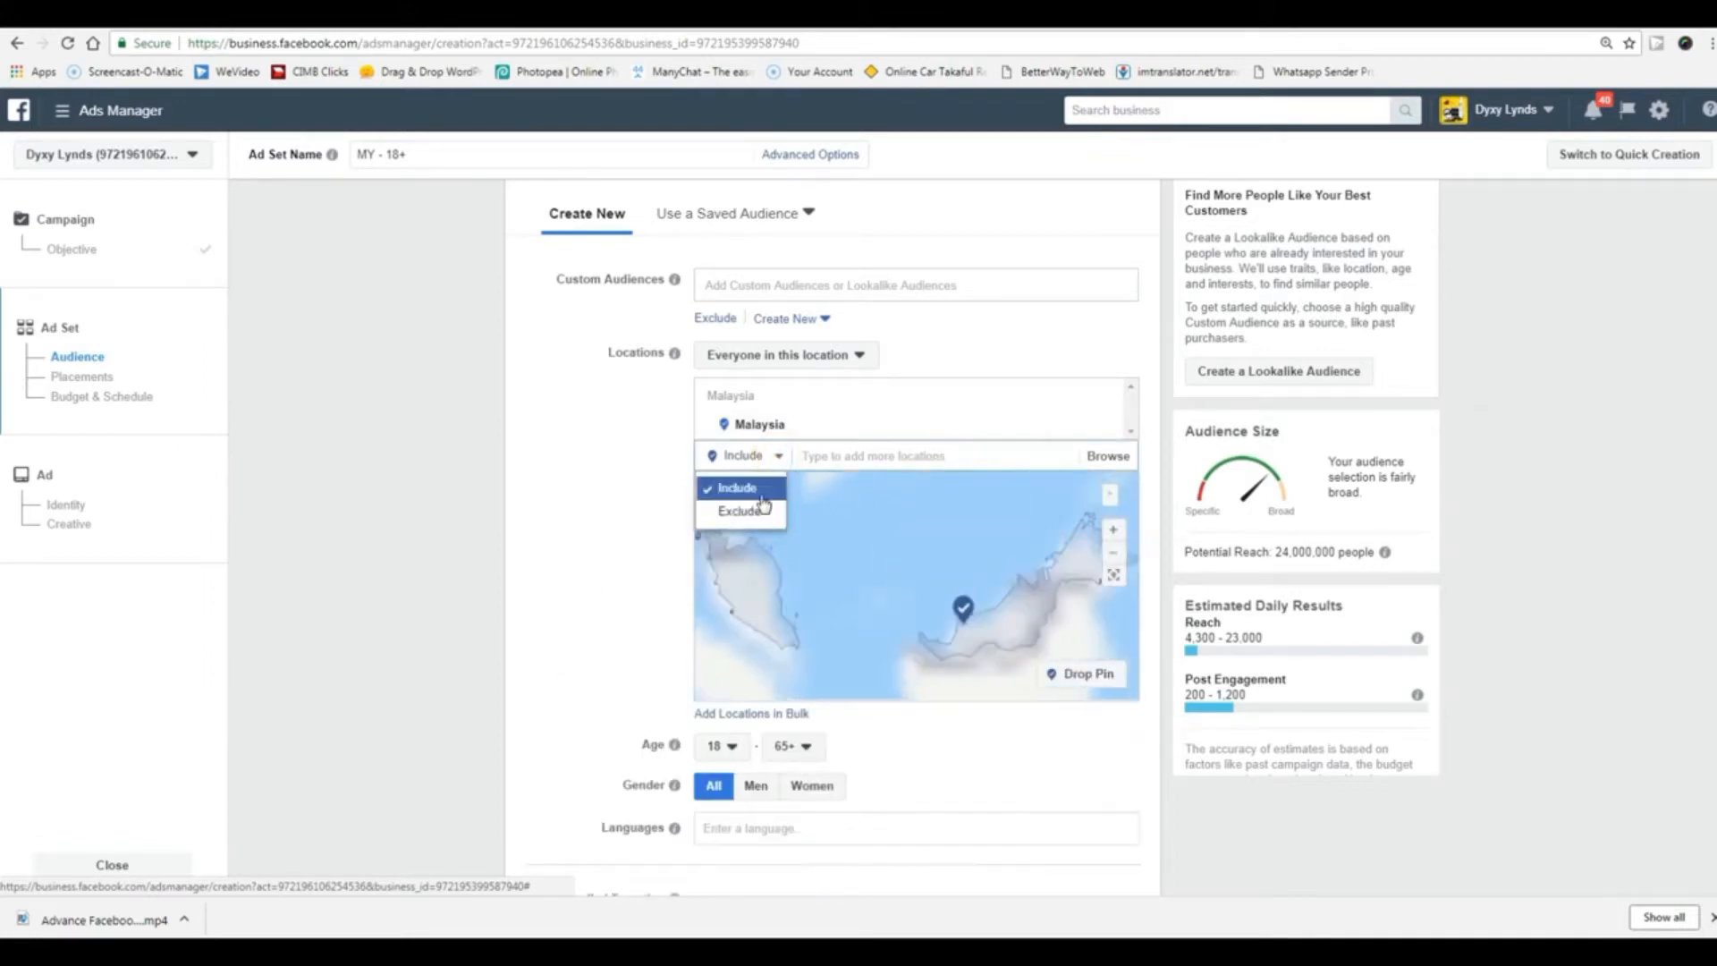
{"action": "left_click", "coordinate": [732, 509]}
{"action": "left_click", "coordinate": [926, 456]}
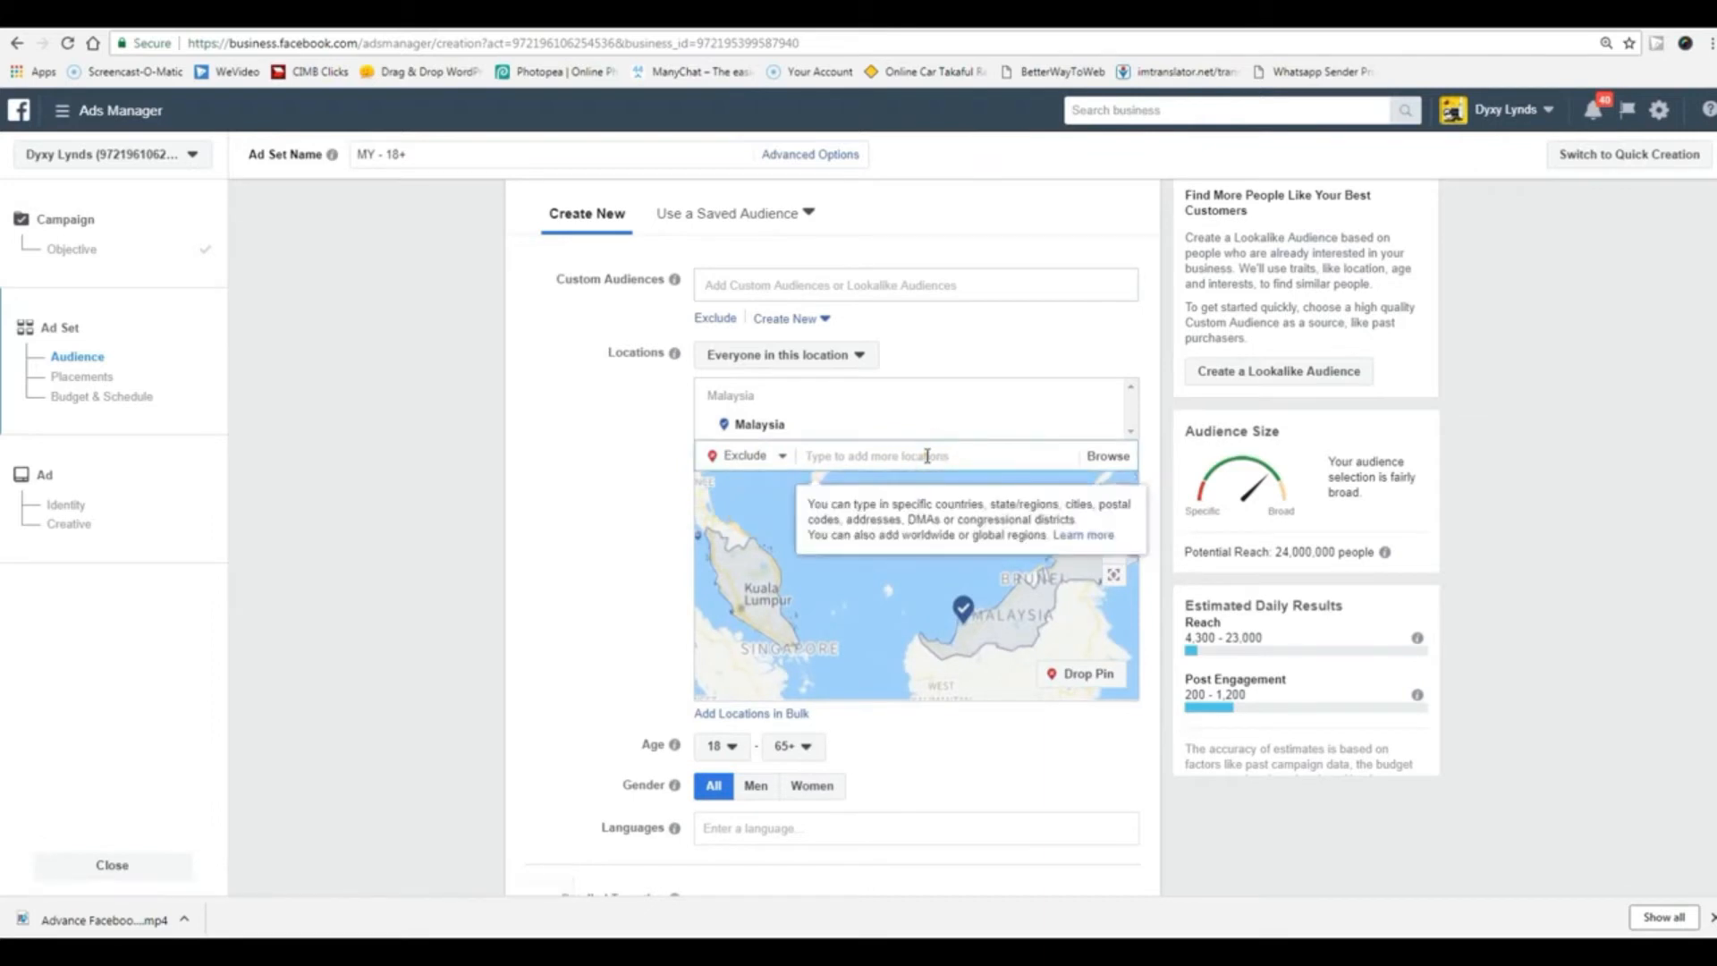
{"action": "type", "text": "sabah"}
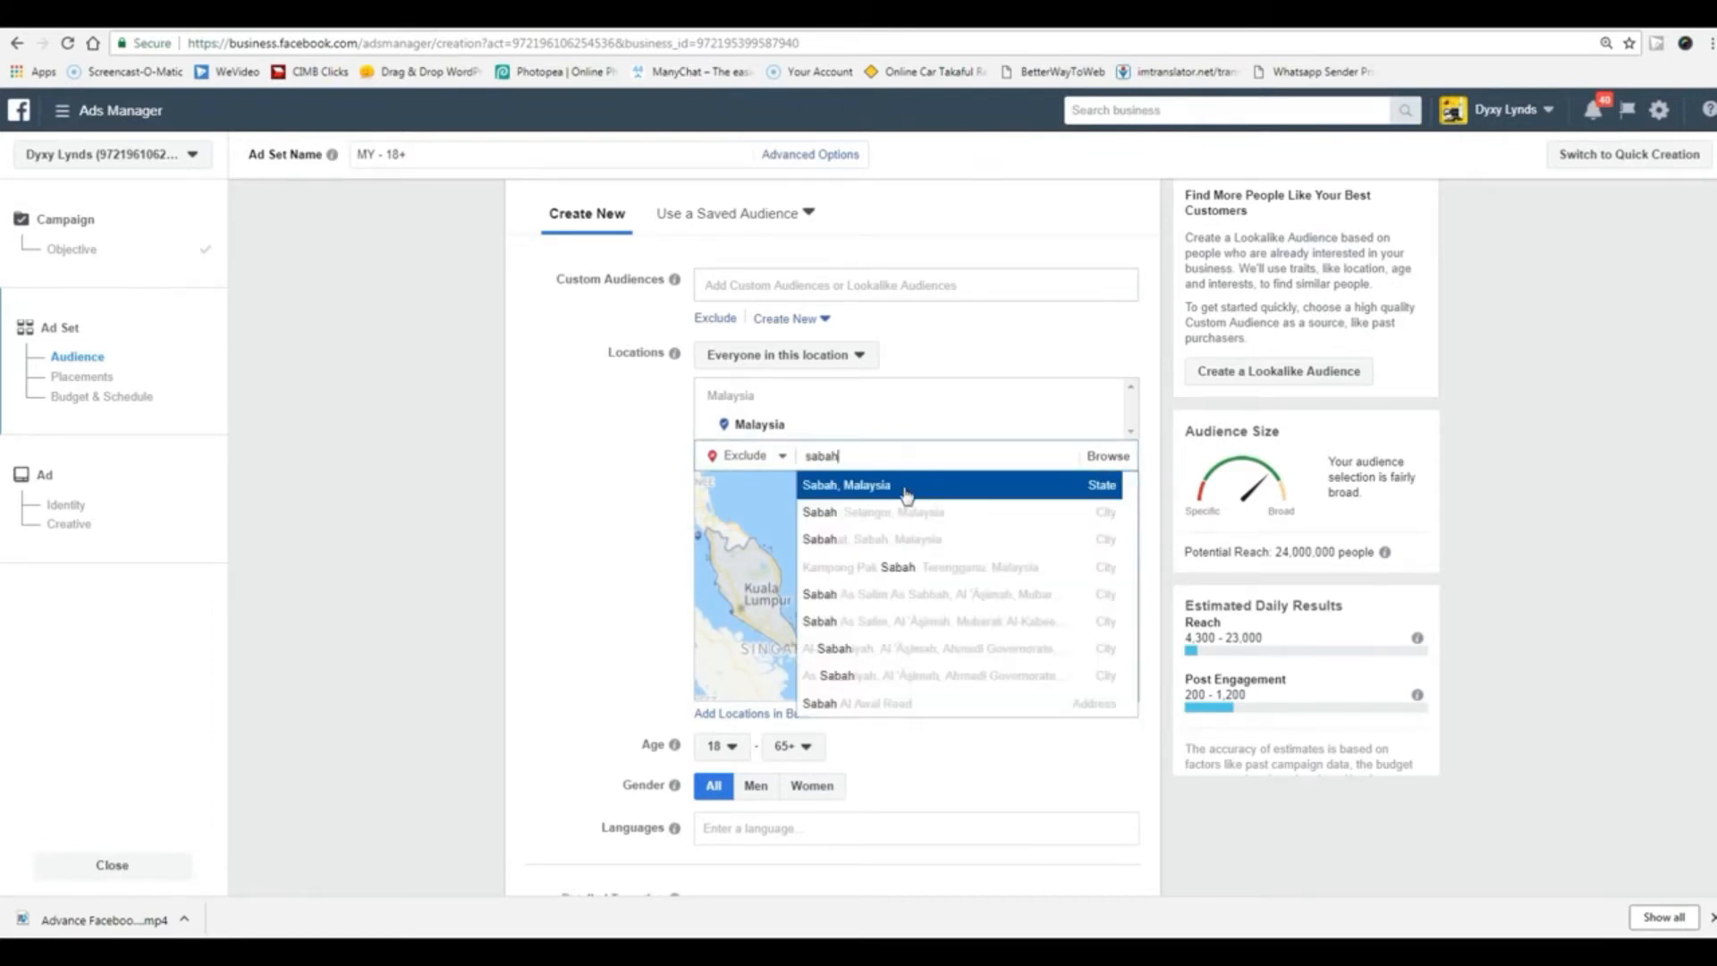
{"action": "left_click", "coordinate": [906, 492]}
- Exclude the states of Sarawak and Labuan from the audience's locations as well
{"action": "left_click", "coordinate": [903, 483]}
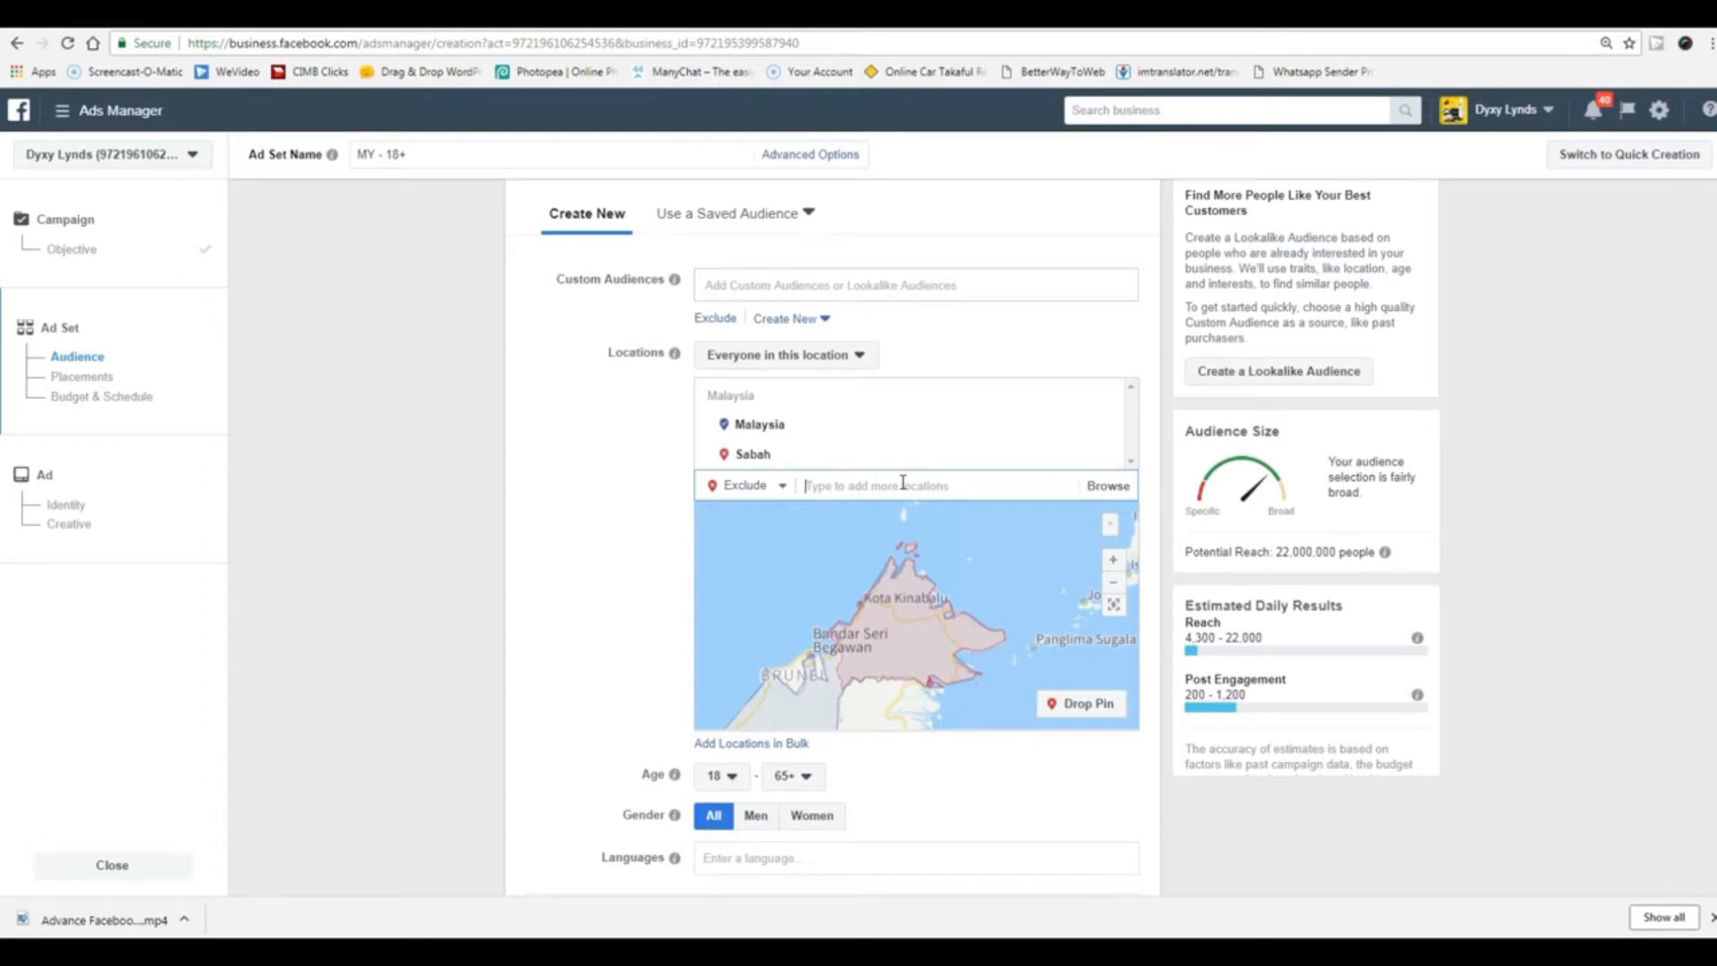
{"action": "type", "text": "sarawak"}
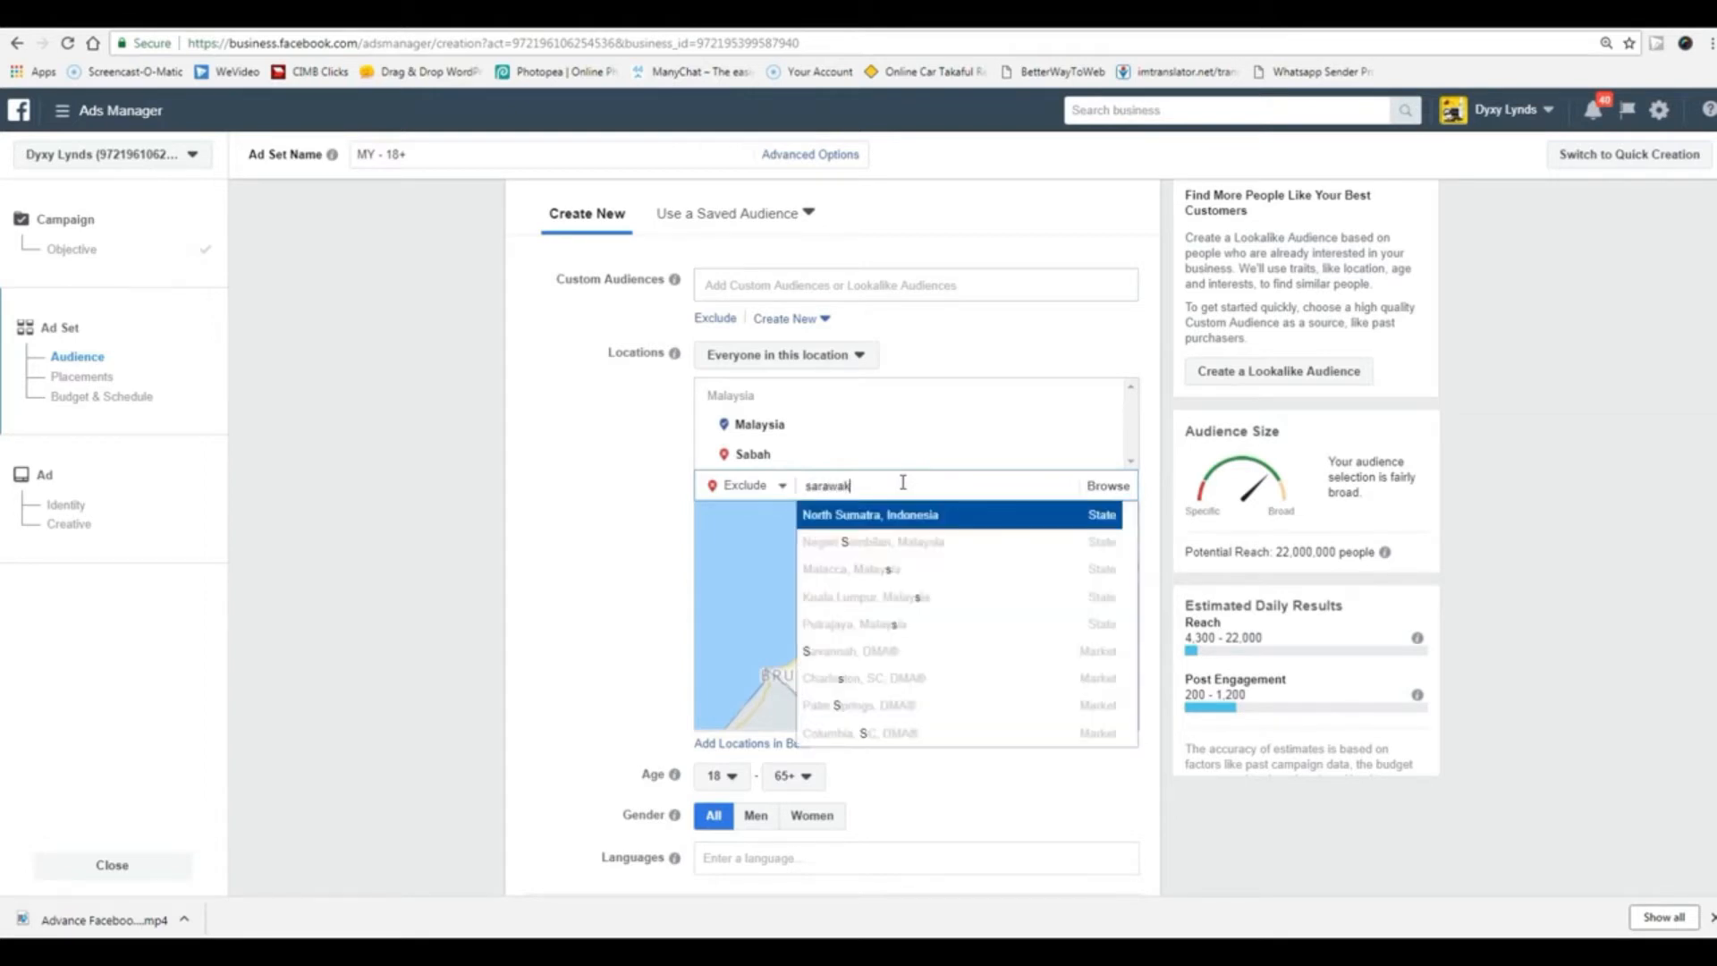
{"action": "left_click", "coordinate": [897, 516]}
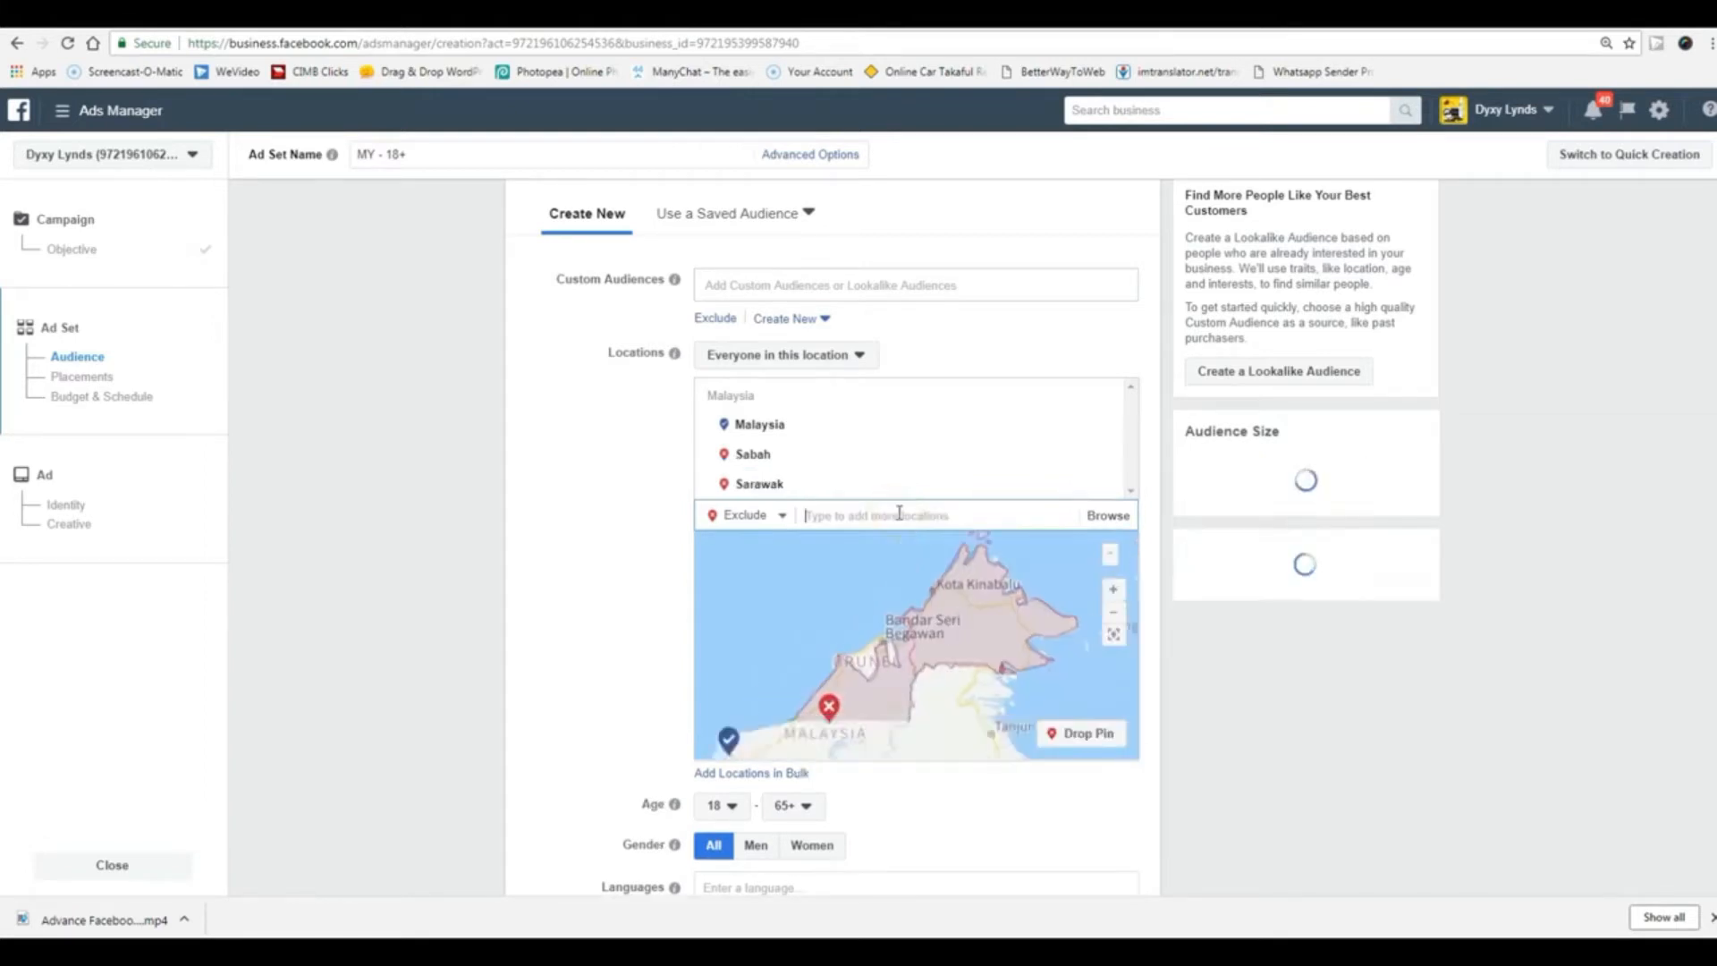
{"action": "type", "text": "labuan"}
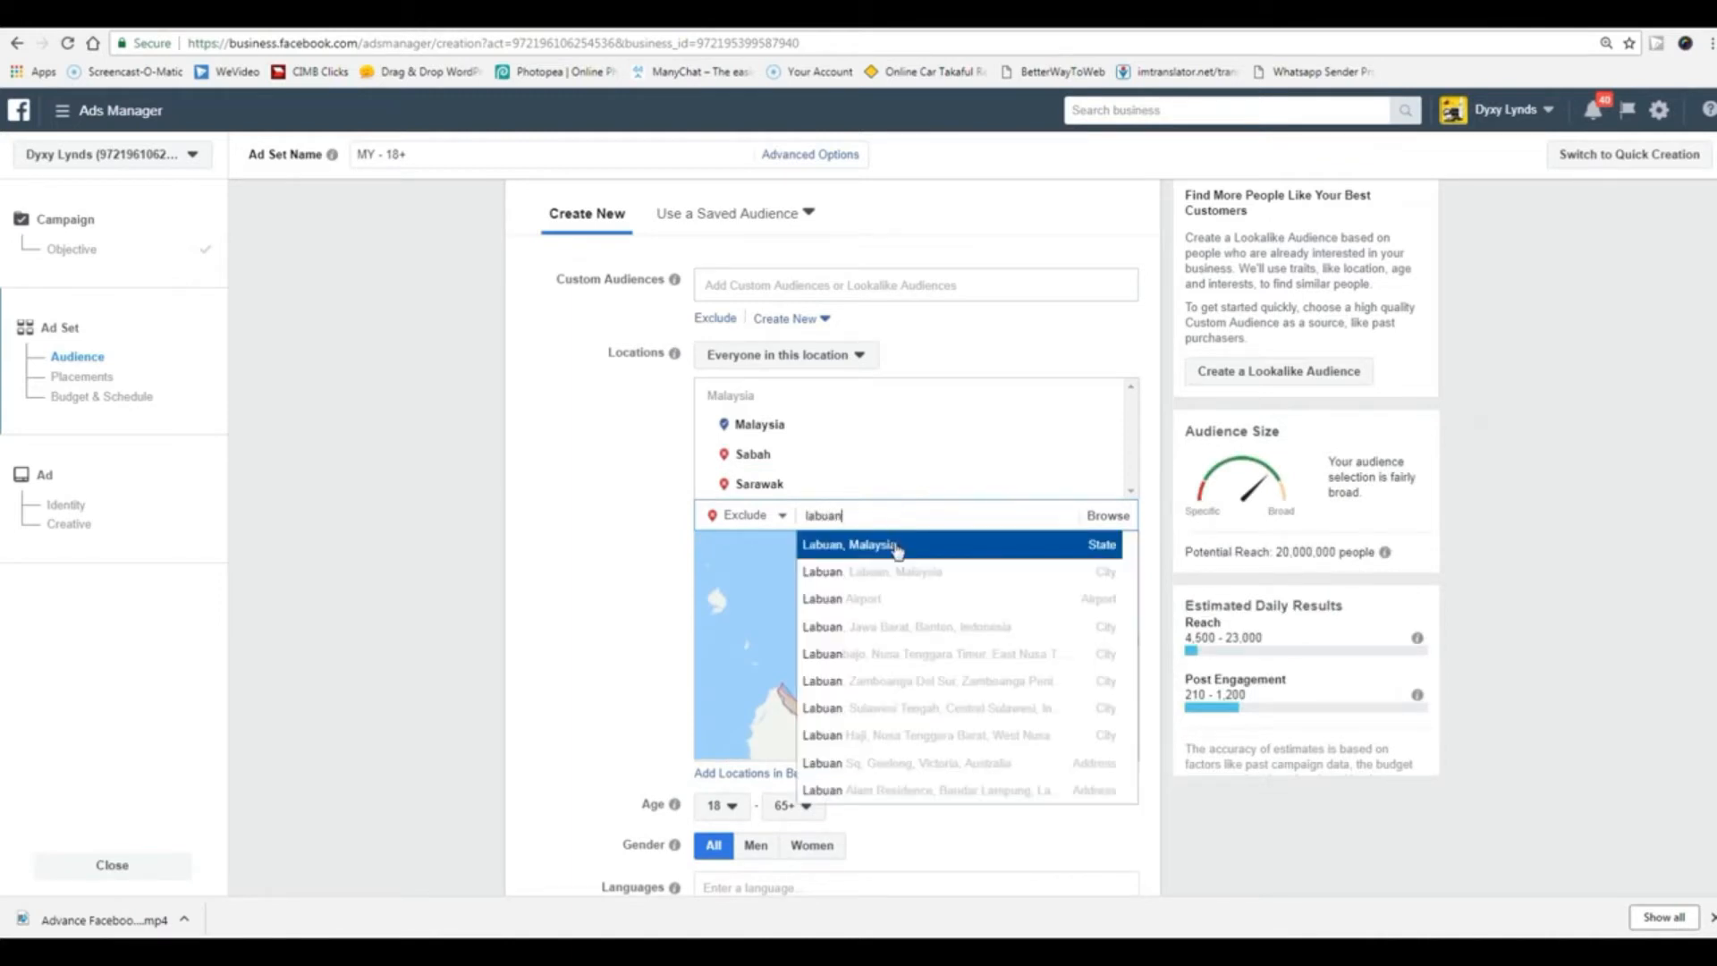
{"action": "left_click", "coordinate": [897, 547]}
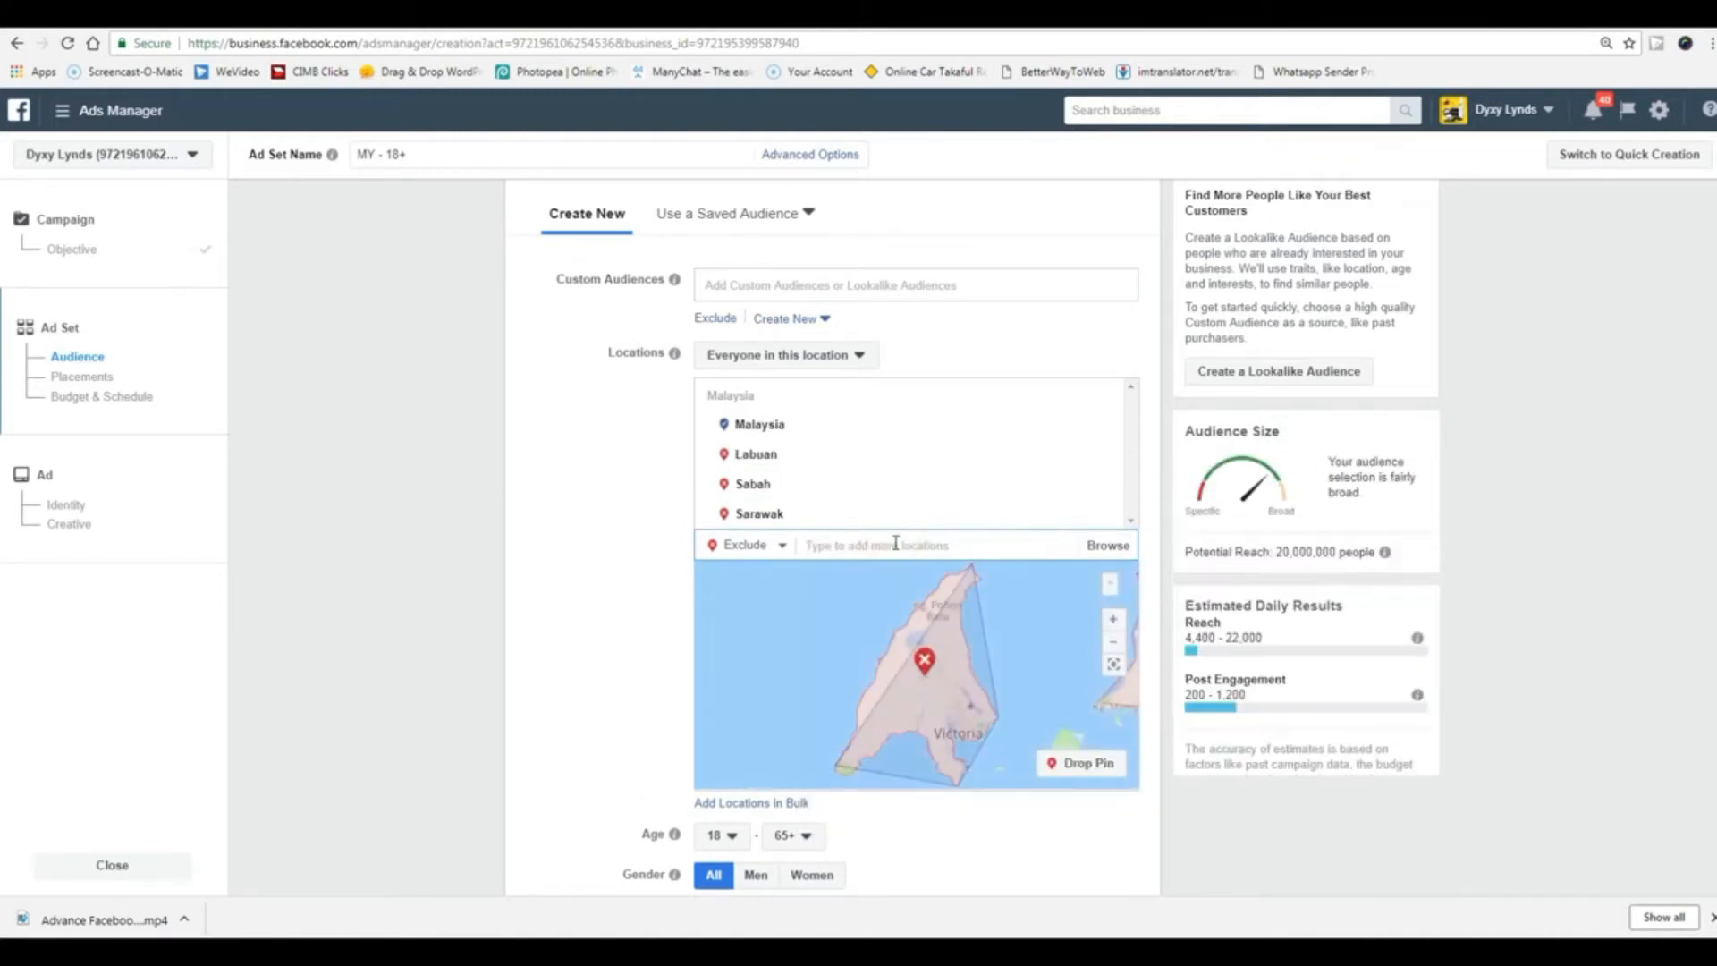
- Restrict the new audience's languages to Malay and English (All)
{"action": "scroll", "coordinate": [556, 632], "scroll_direction": "down", "scroll_amount": 2}
{"action": "scroll", "coordinate": [556, 636], "scroll_direction": "up", "scroll_amount": 3}
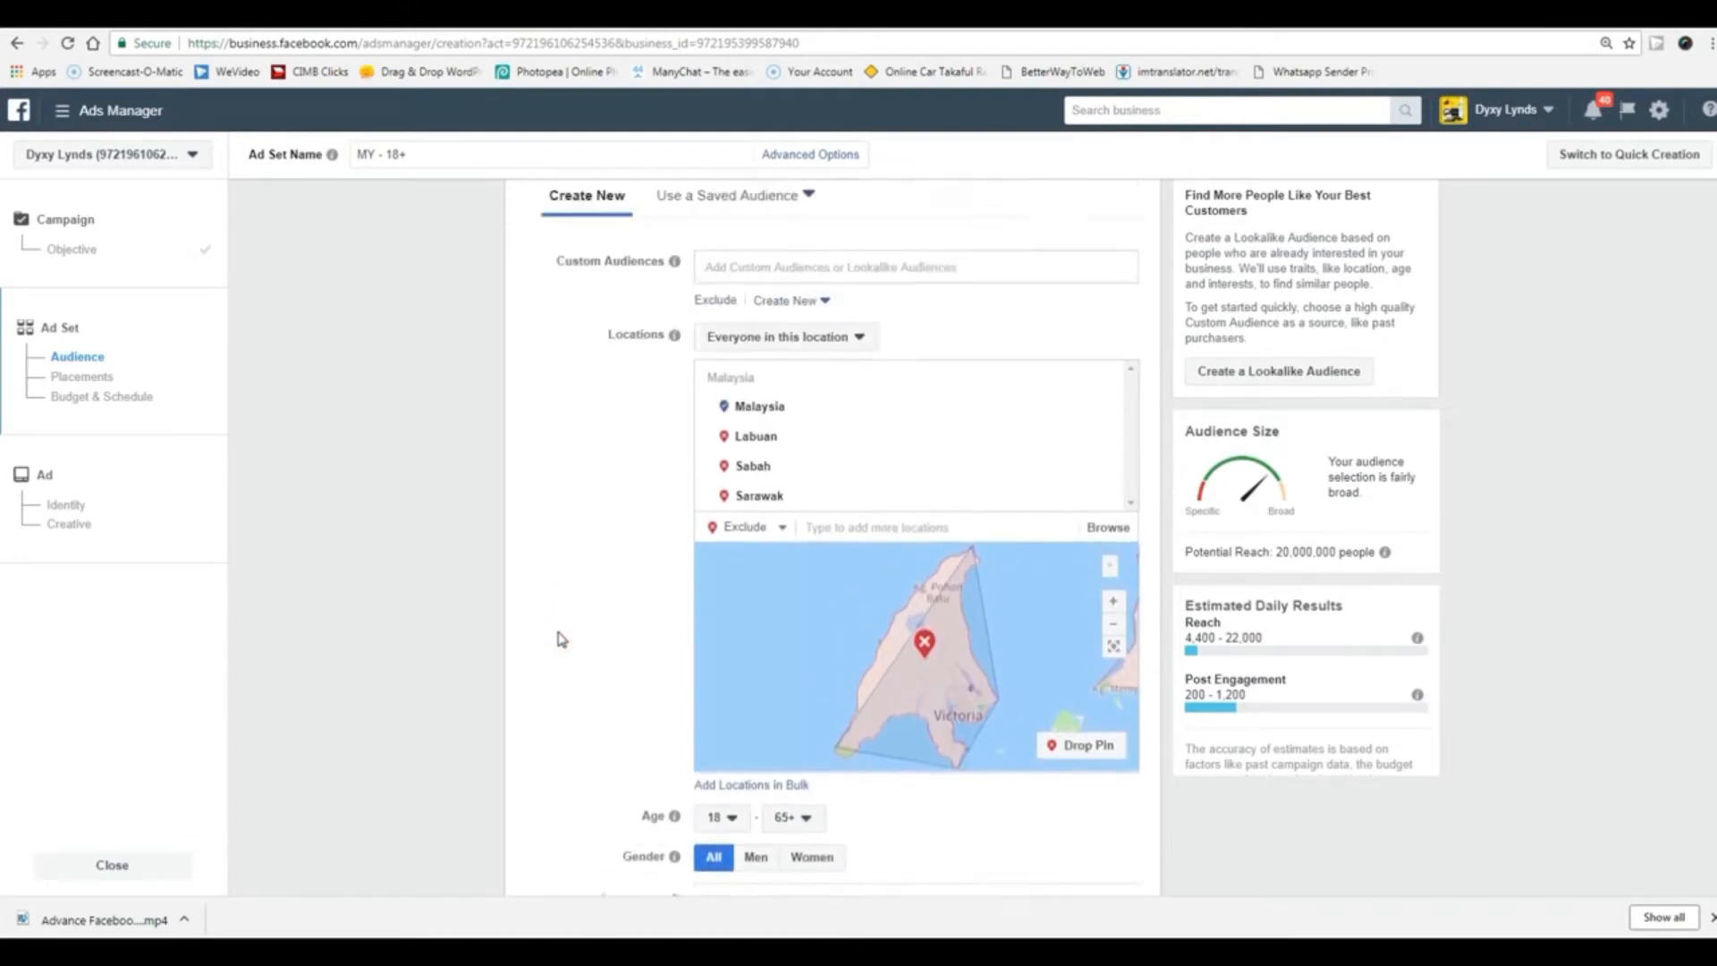
{"action": "scroll", "coordinate": [447, 666], "scroll_direction": "down", "scroll_amount": 6}
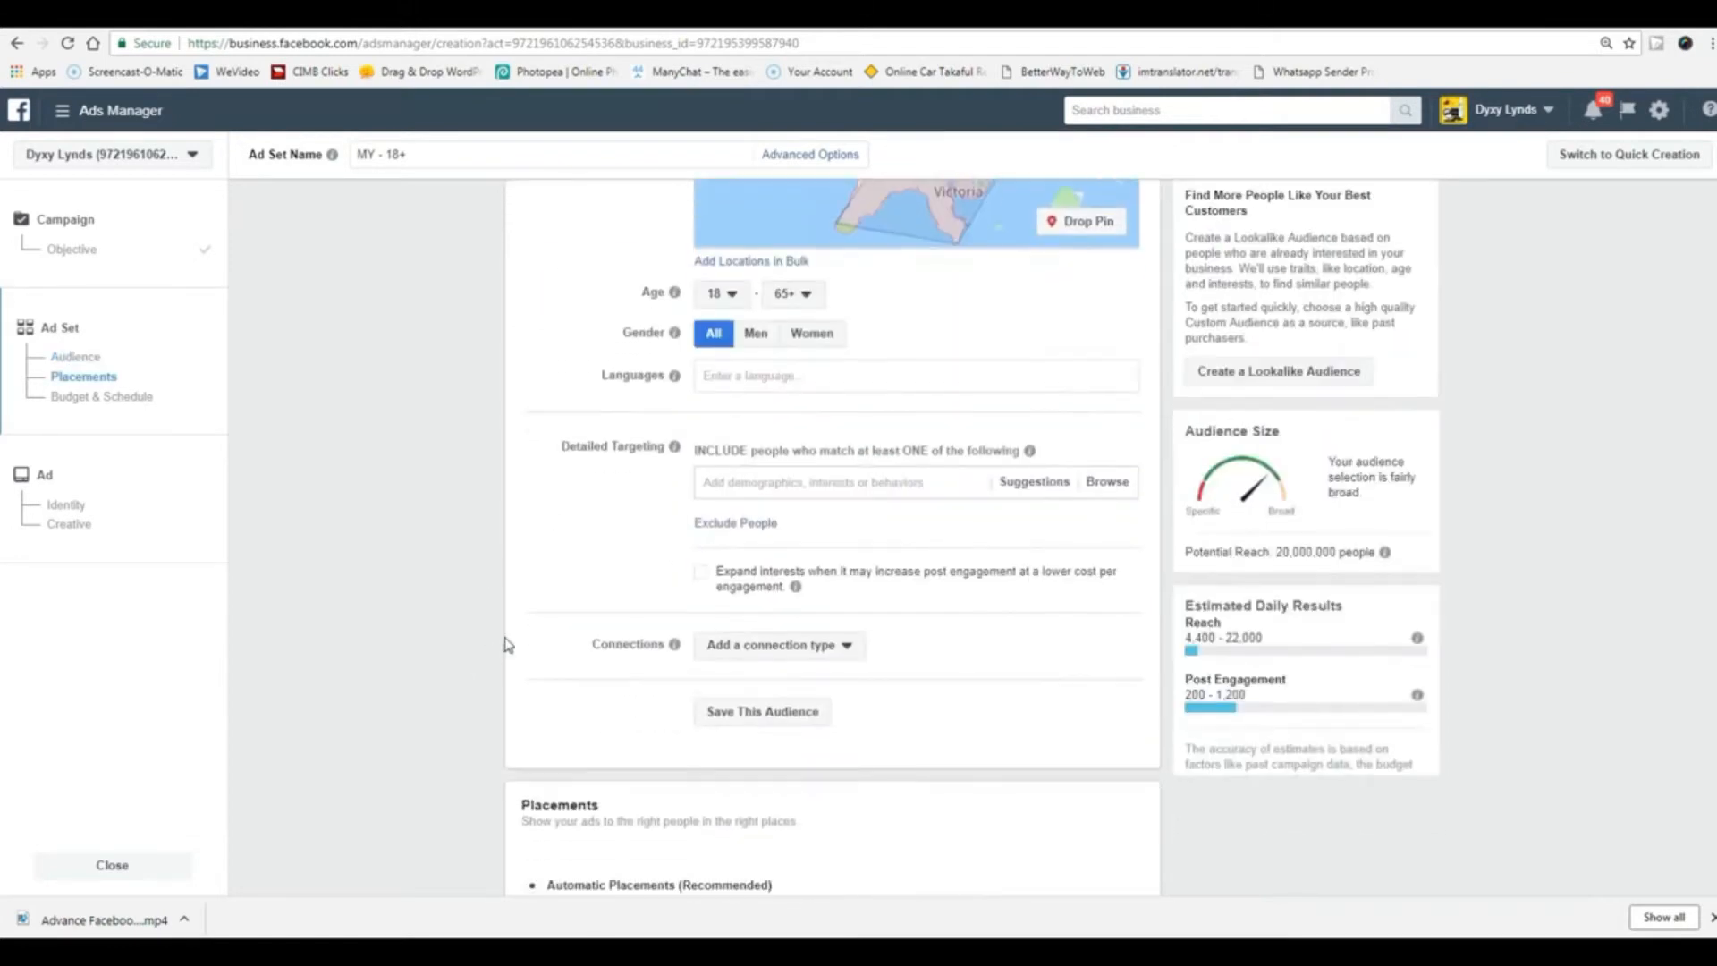
{"action": "left_click", "coordinate": [795, 376]}
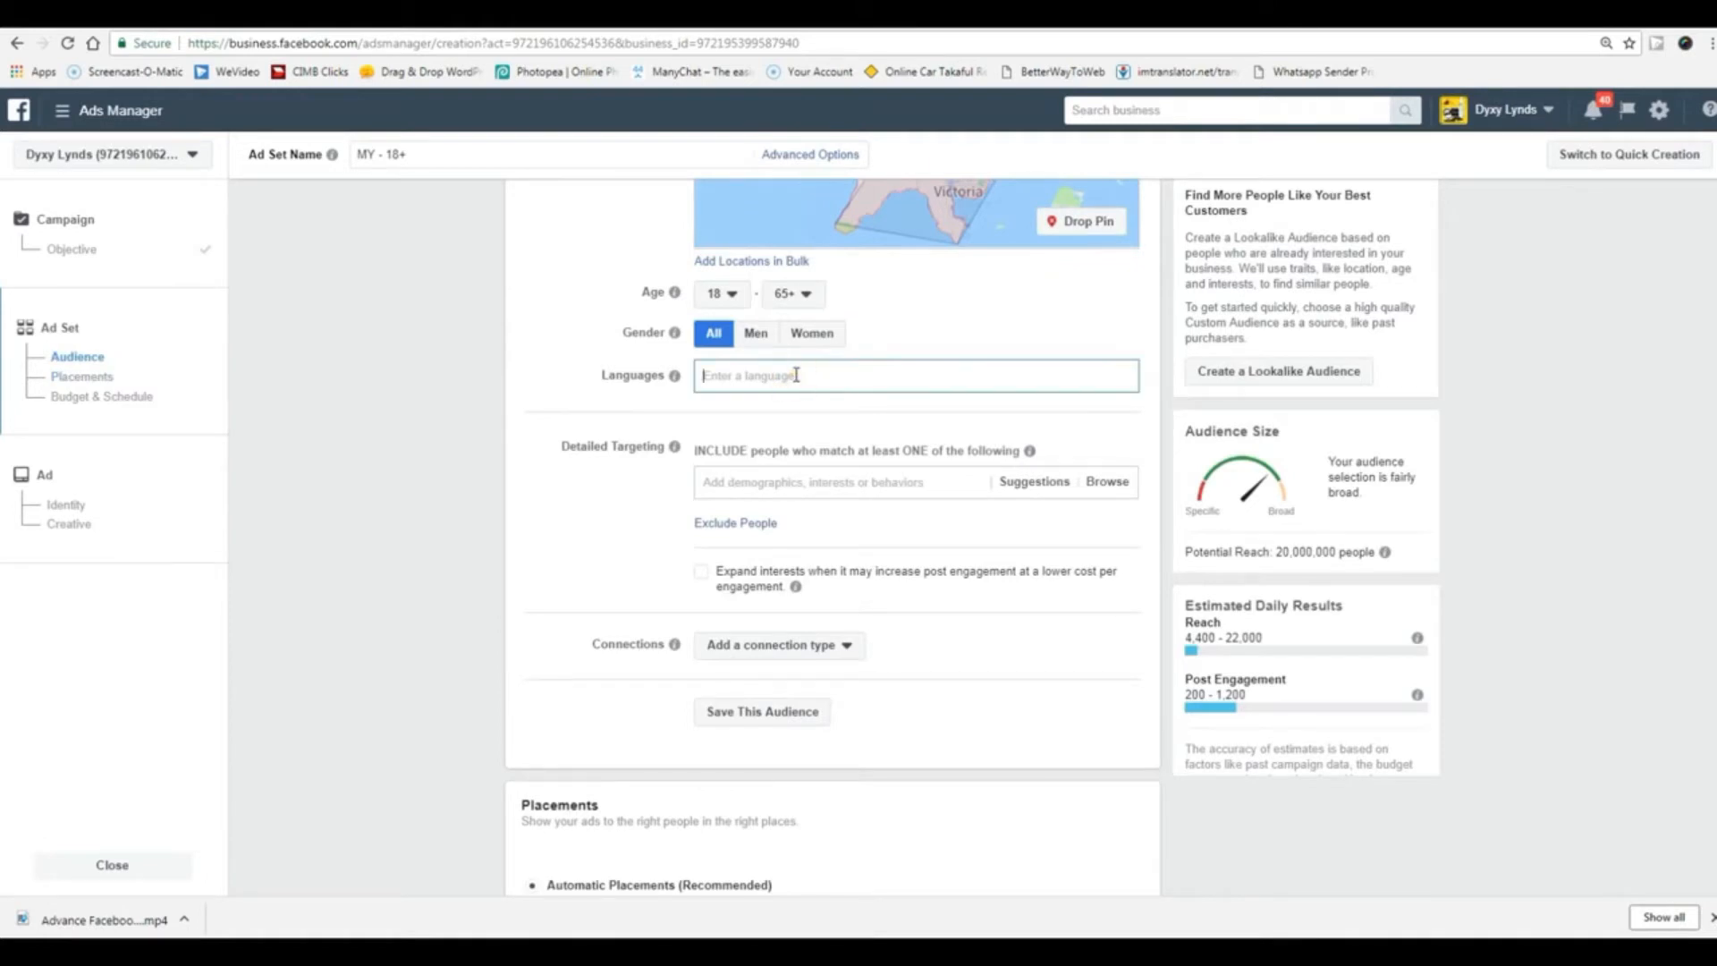
{"action": "type", "text": "malkay"}
{"action": "key", "text": "BackSpace"}
{"action": "key", "text": "BackSpace"}
{"action": "key", "text": "BackSpace"}
{"action": "key", "text": "BackSpace"}
{"action": "type", "text": "lay"}
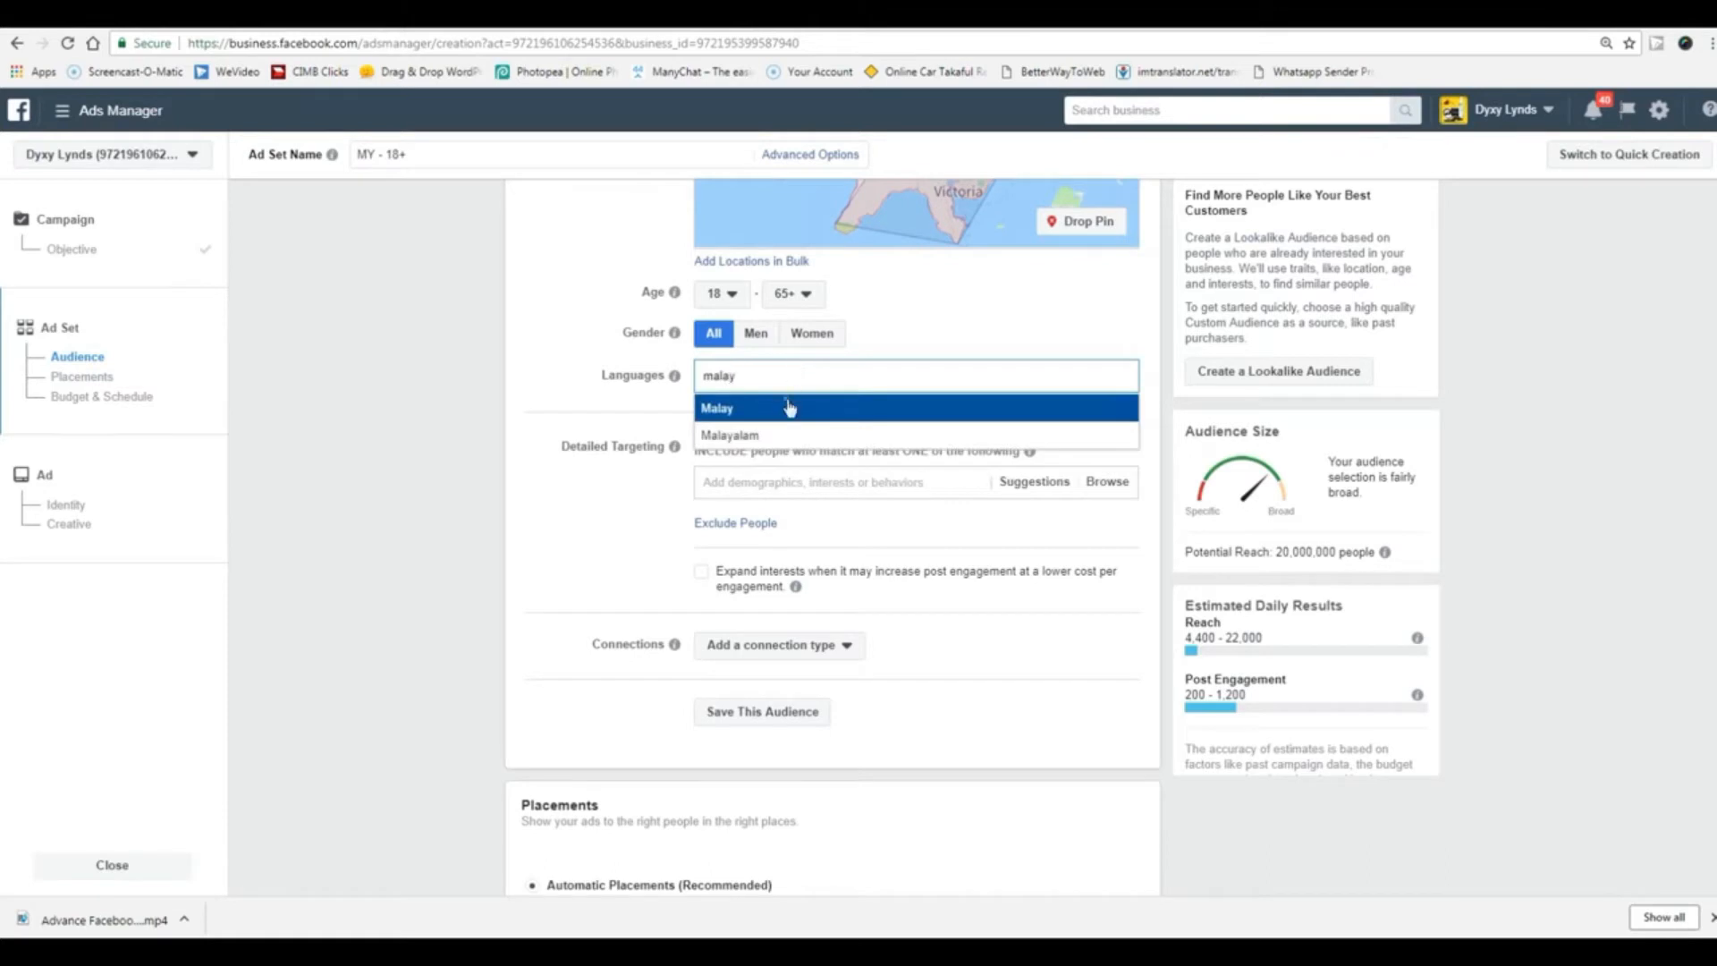
{"action": "left_click", "coordinate": [788, 407]}
{"action": "type", "text": "englis"}
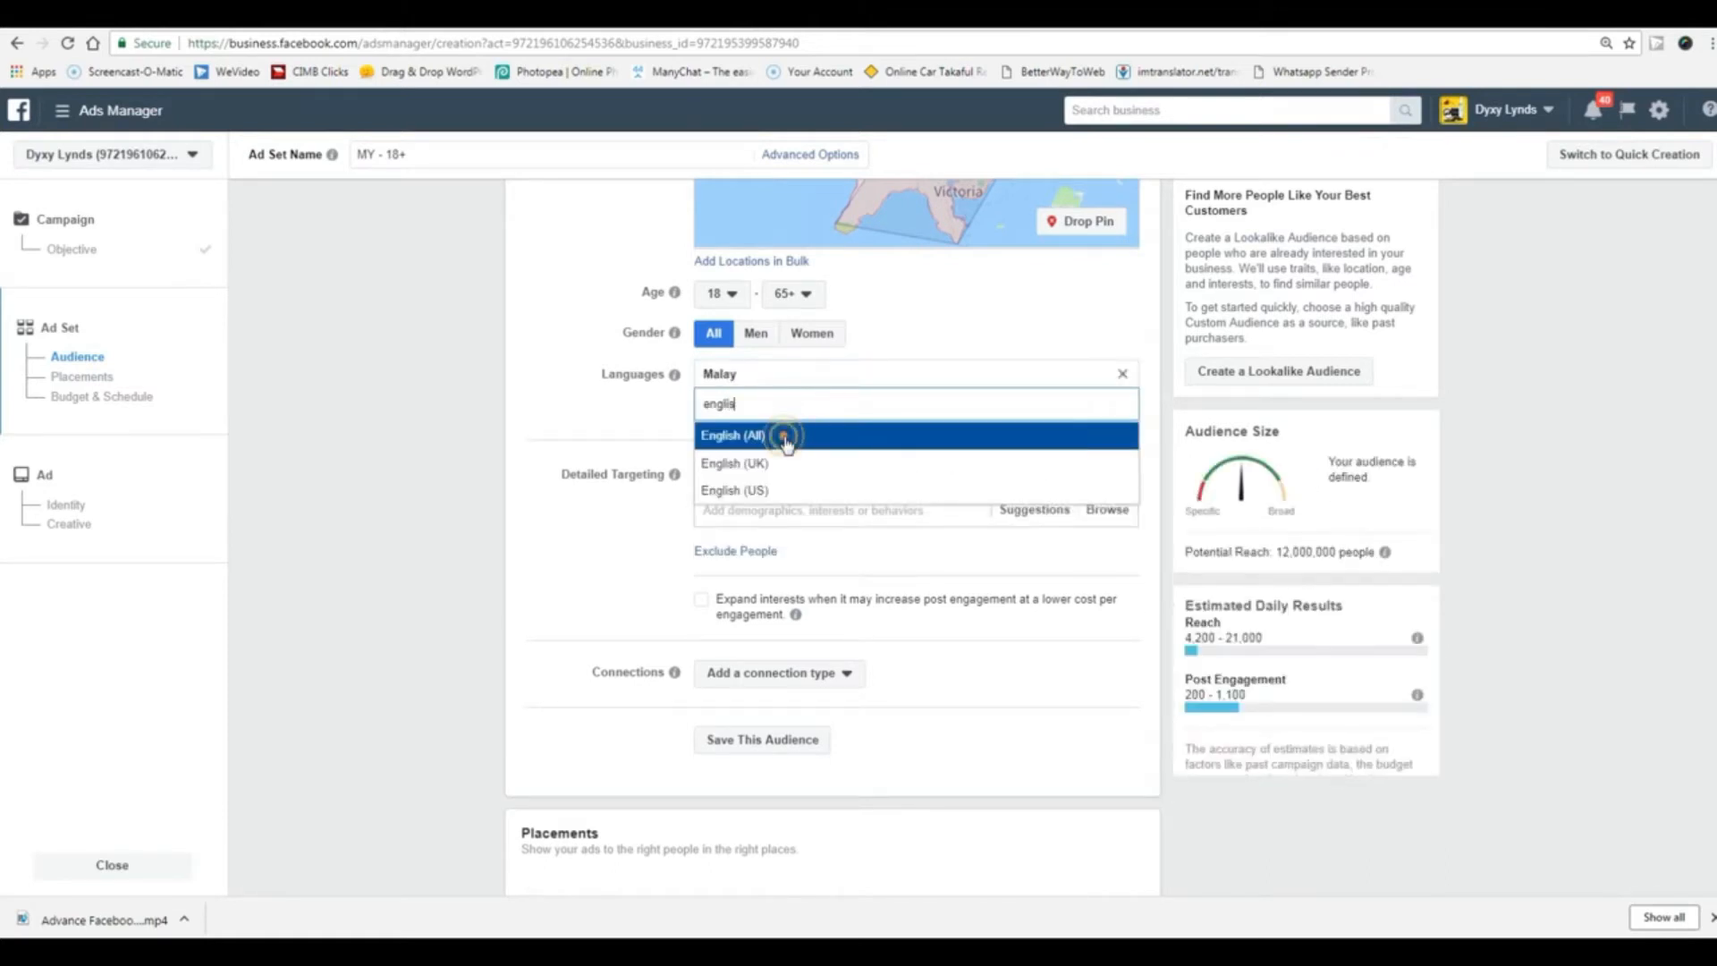
{"action": "left_click", "coordinate": [786, 436]}
{"action": "left_click", "coordinate": [462, 485]}
- Limit the audience to women and set the maximum age to 45
{"action": "scroll", "coordinate": [501, 489], "scroll_direction": "up", "scroll_amount": 1}
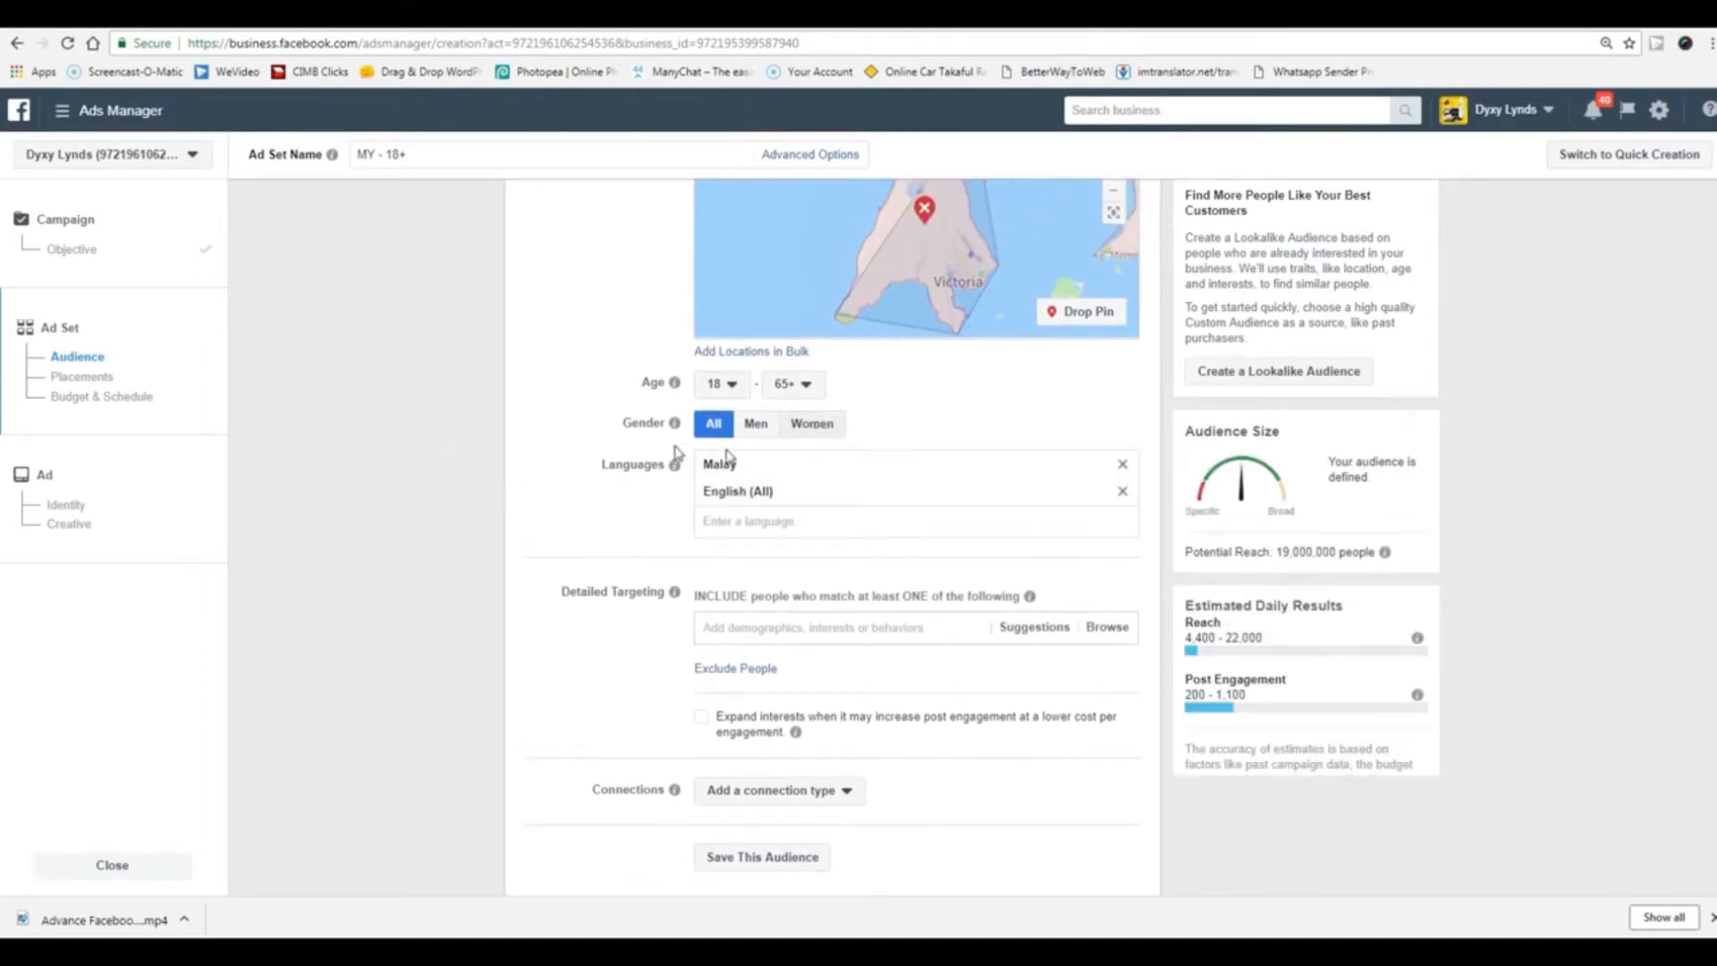
{"action": "scroll", "coordinate": [440, 492], "scroll_direction": "up", "scroll_amount": 2}
{"action": "scroll", "coordinate": [883, 489], "scroll_direction": "down", "scroll_amount": 1}
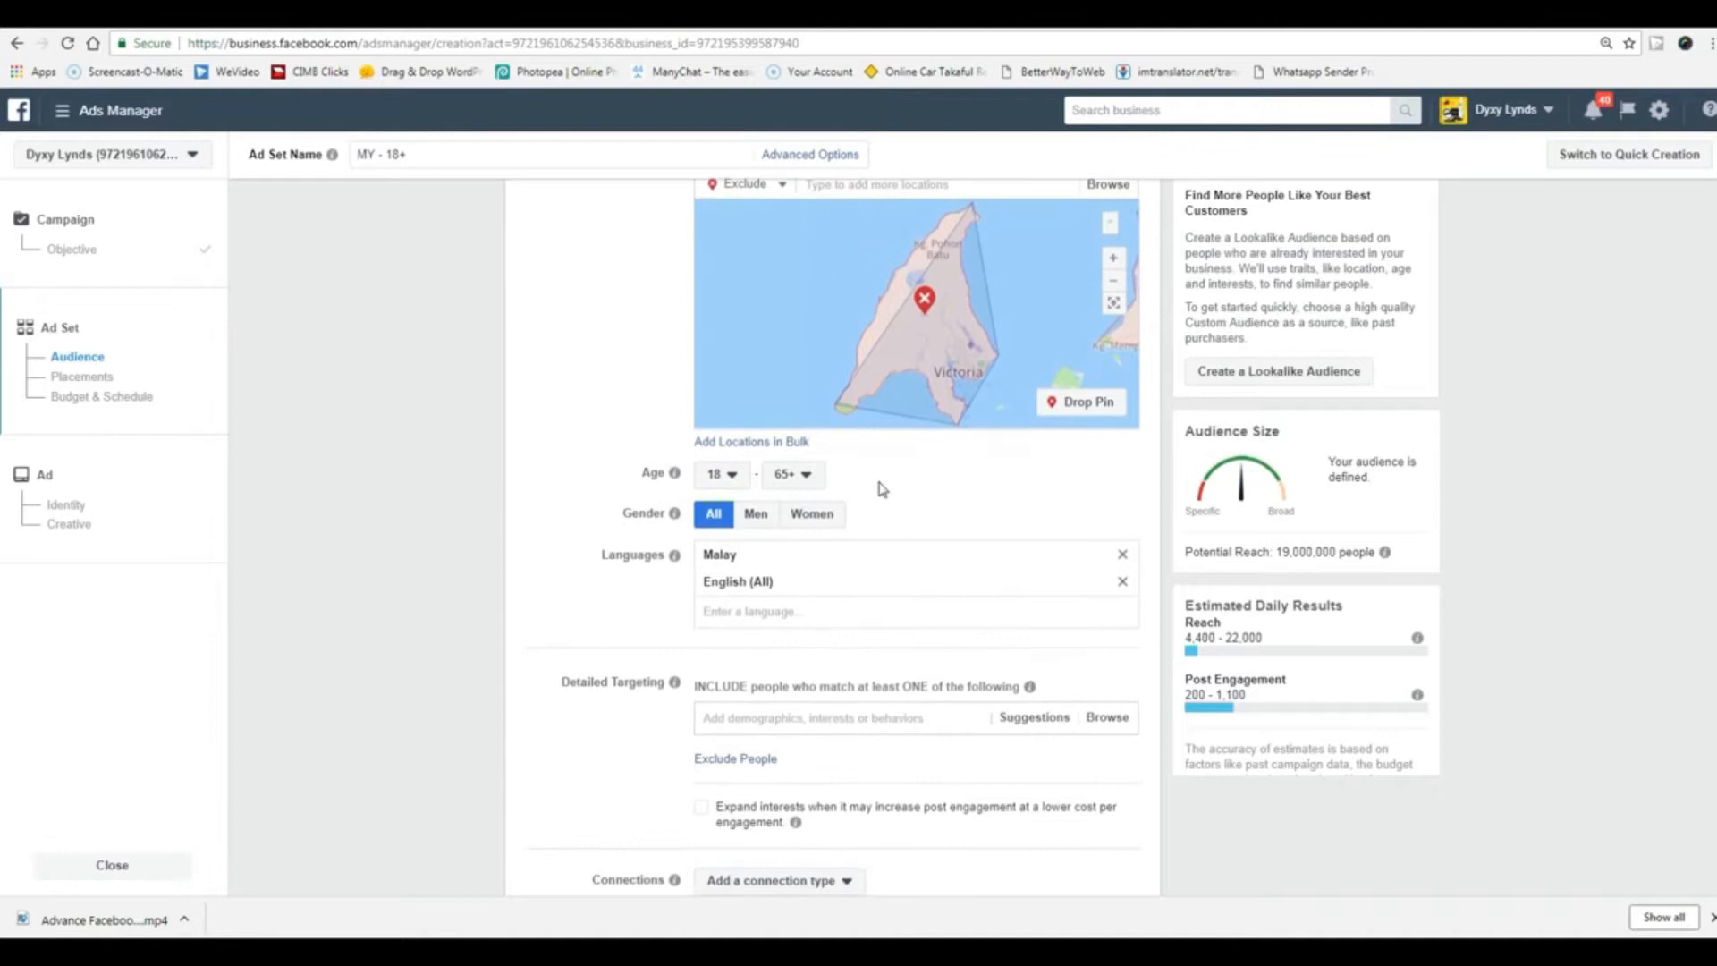
{"action": "left_click", "coordinate": [810, 516]}
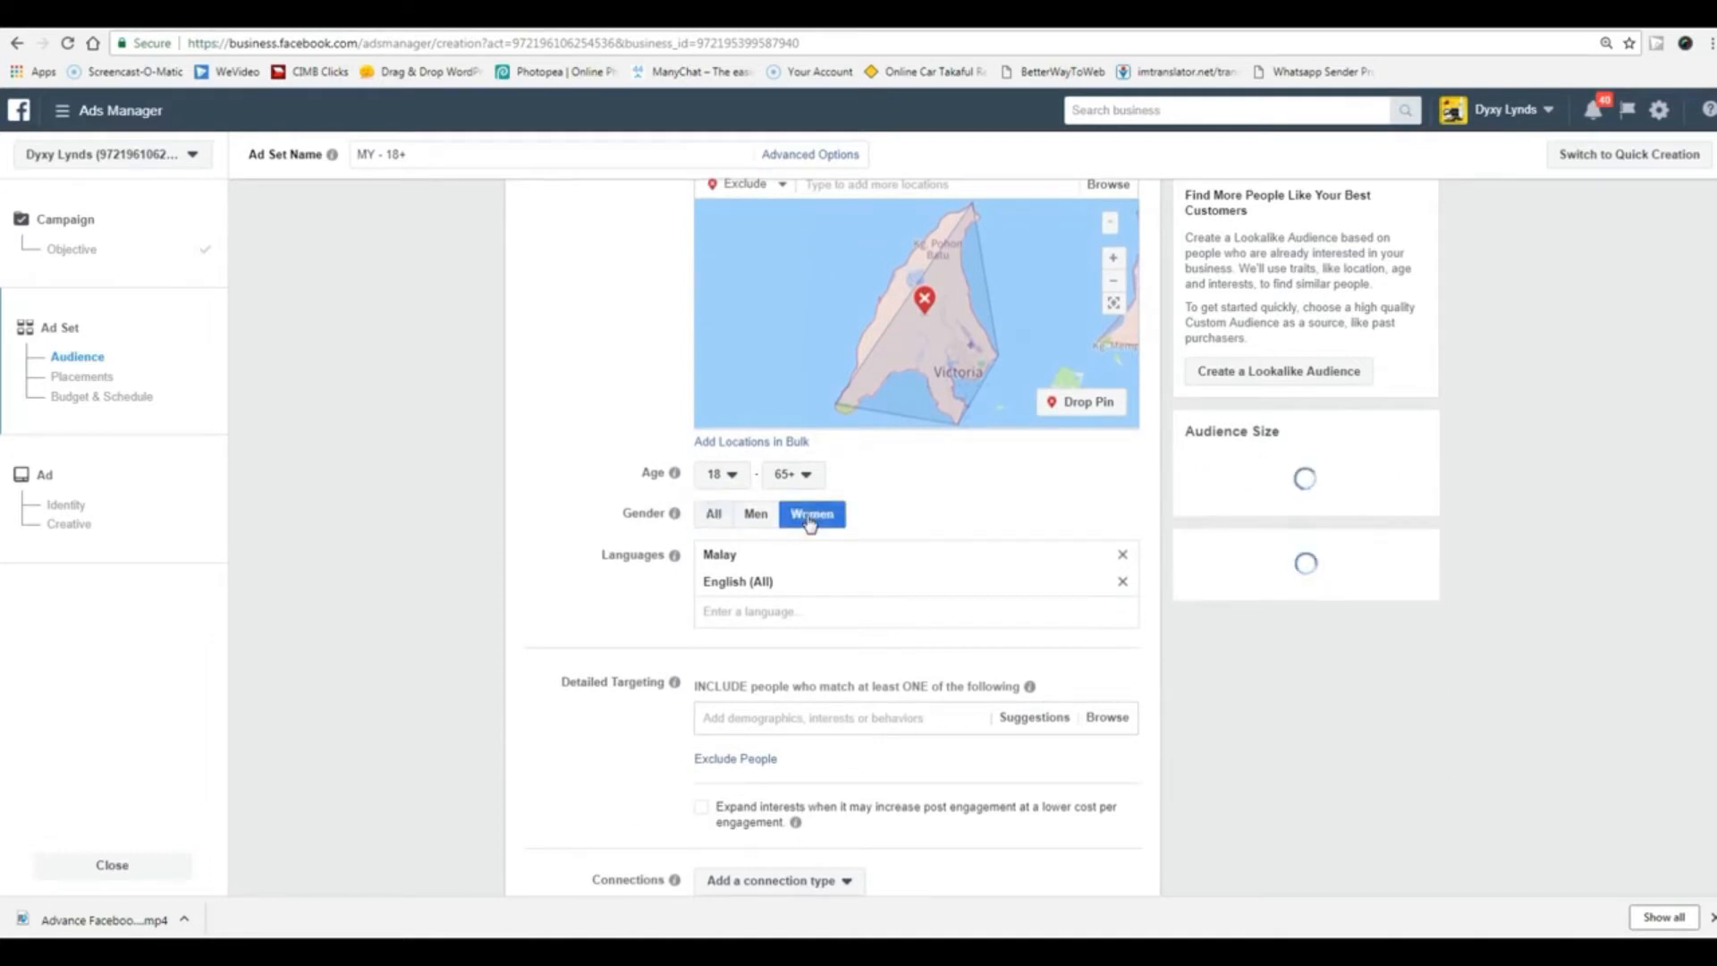
{"action": "left_click", "coordinate": [805, 478]}
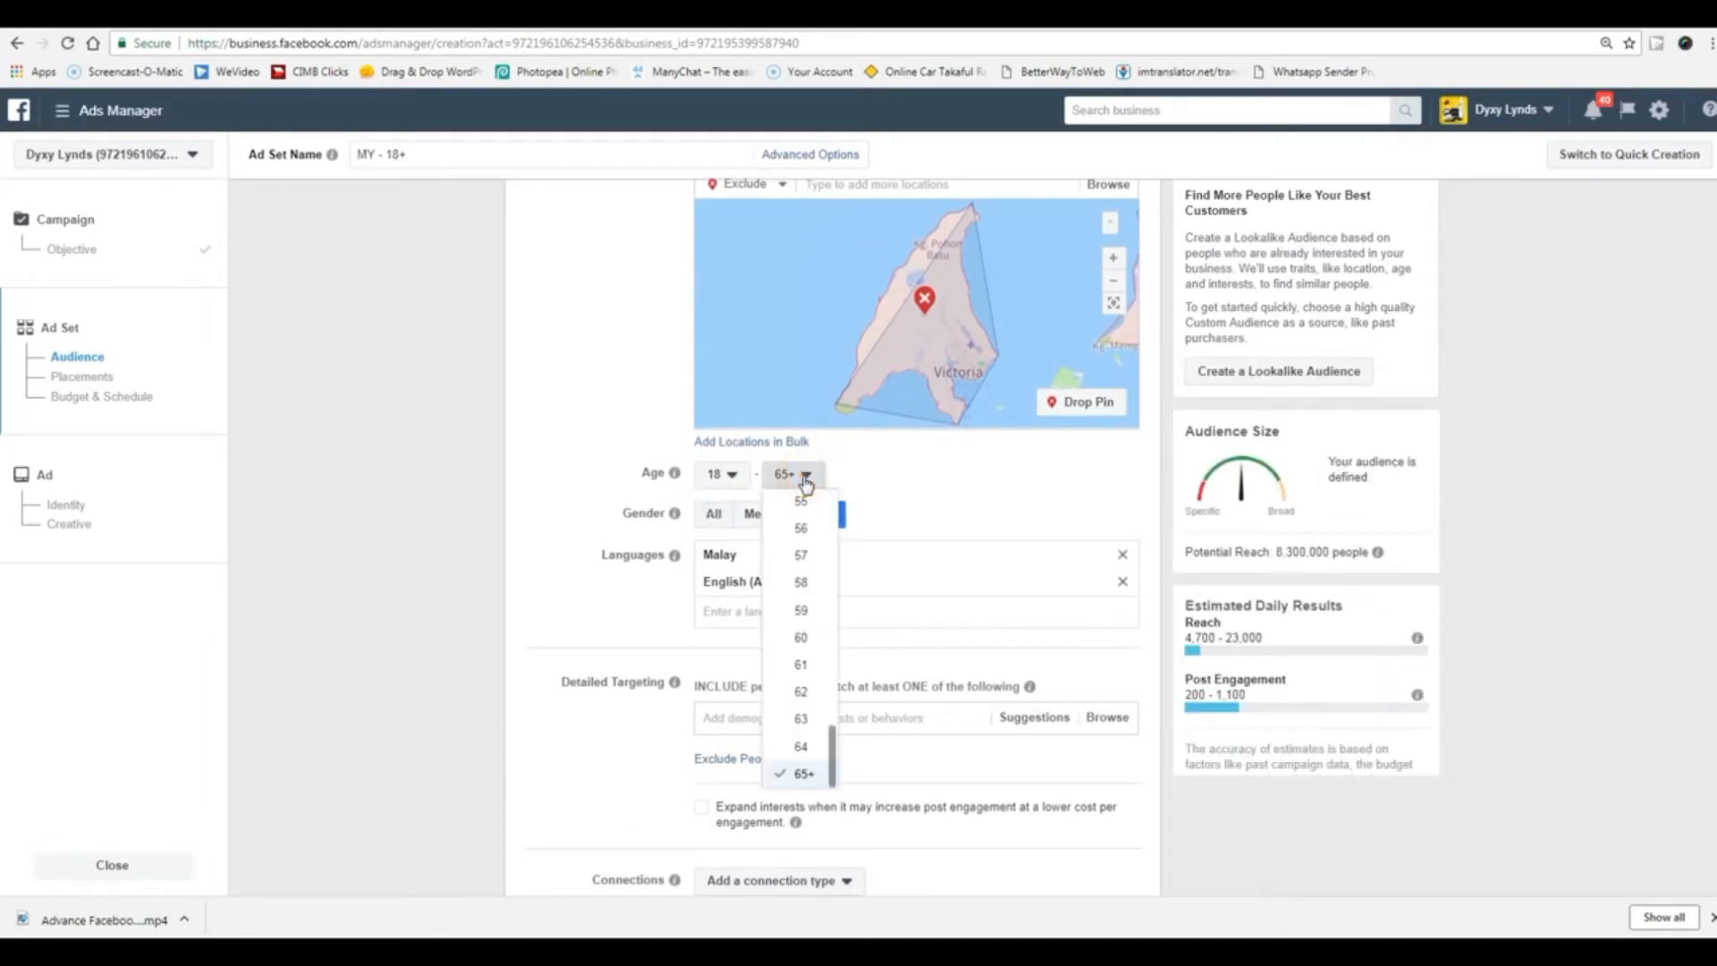
{"action": "scroll", "coordinate": [793, 625], "scroll_direction": "up", "scroll_amount": 3}
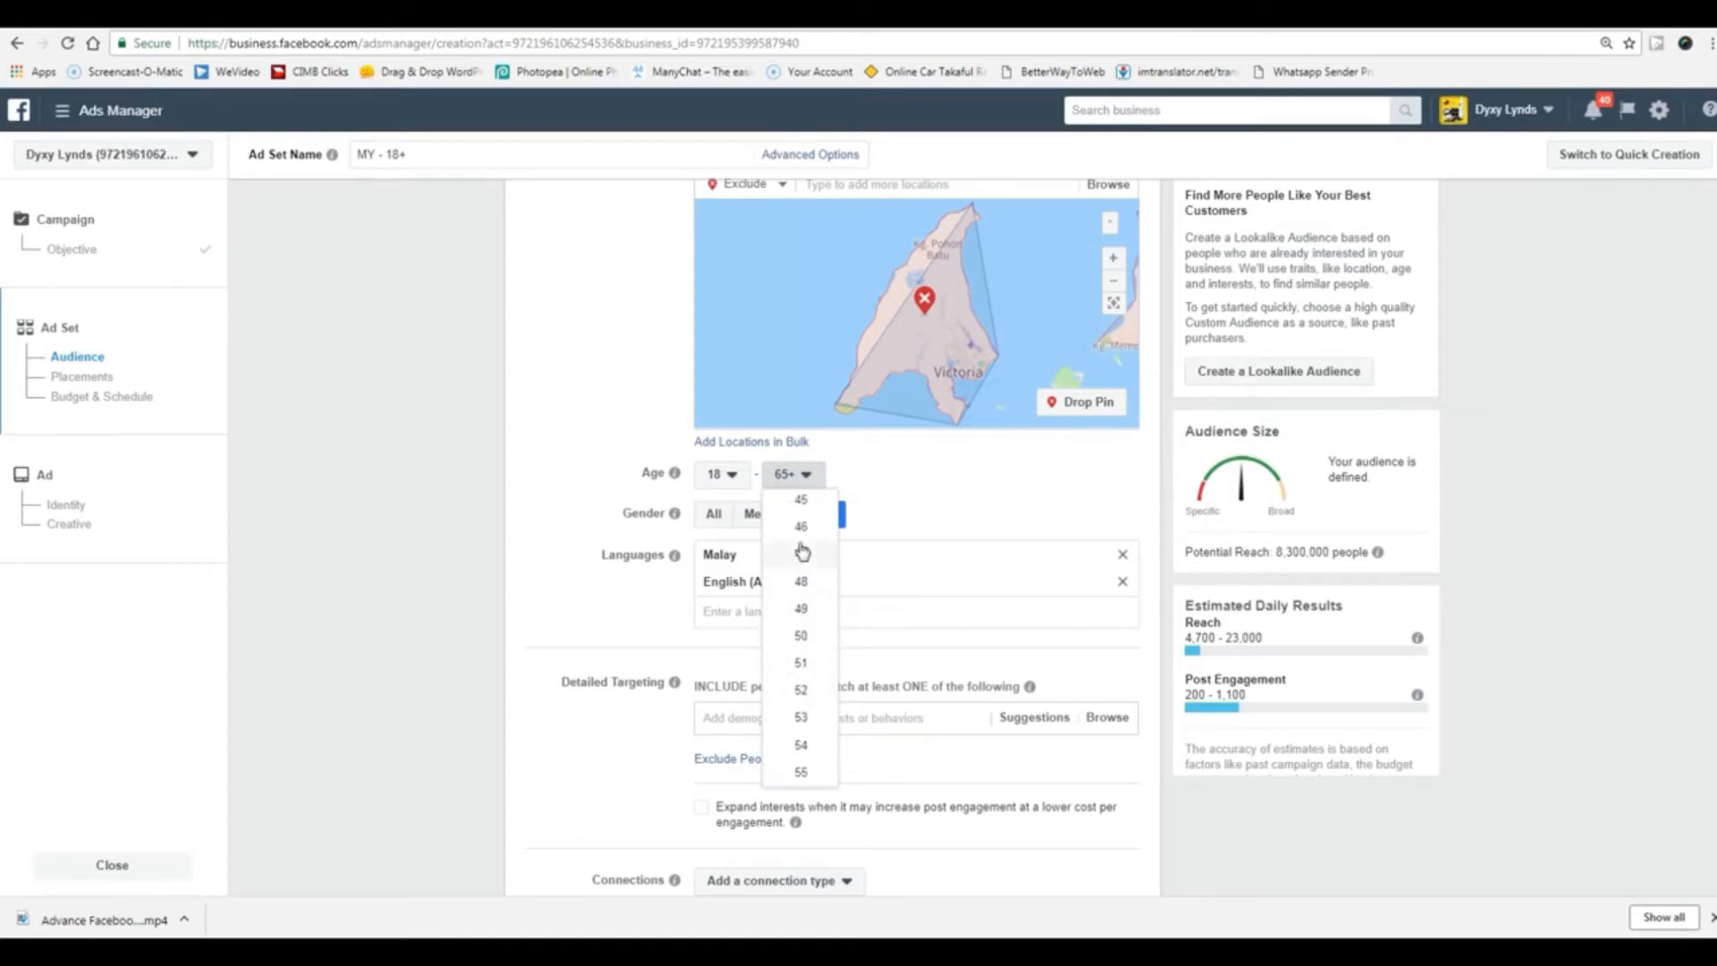
{"action": "left_click", "coordinate": [801, 503]}
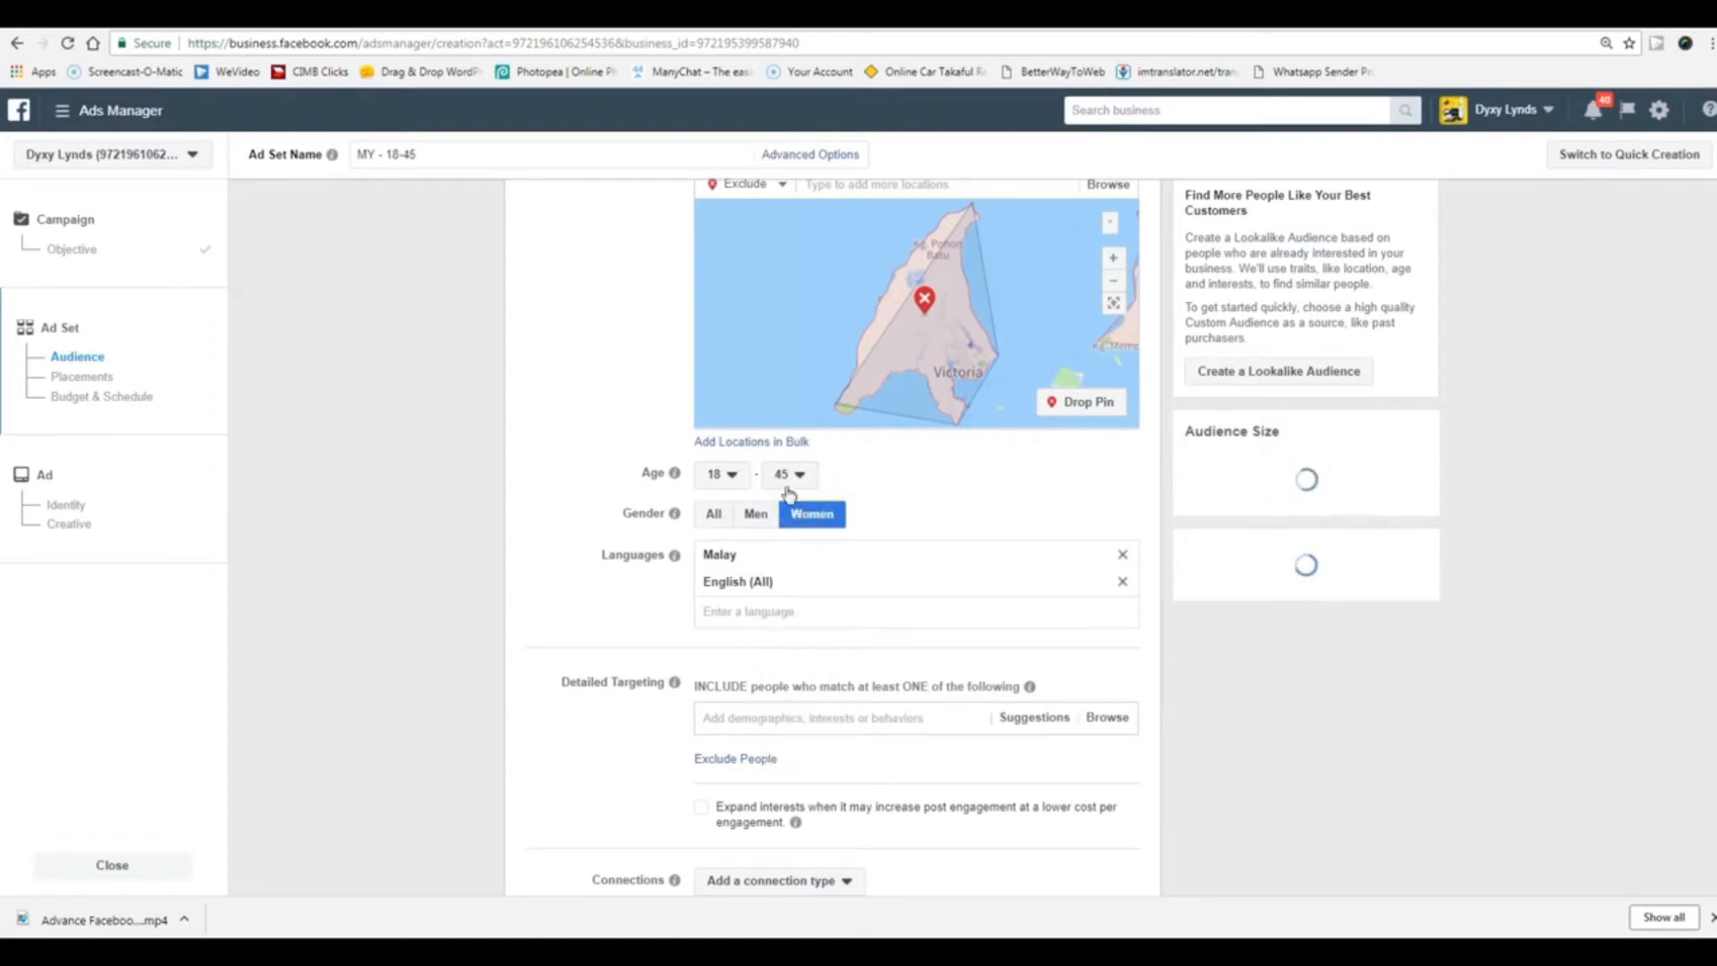
- Add the interest Student to the audience's detailed targeting
{"action": "scroll", "coordinate": [402, 629], "scroll_direction": "down", "scroll_amount": 2}
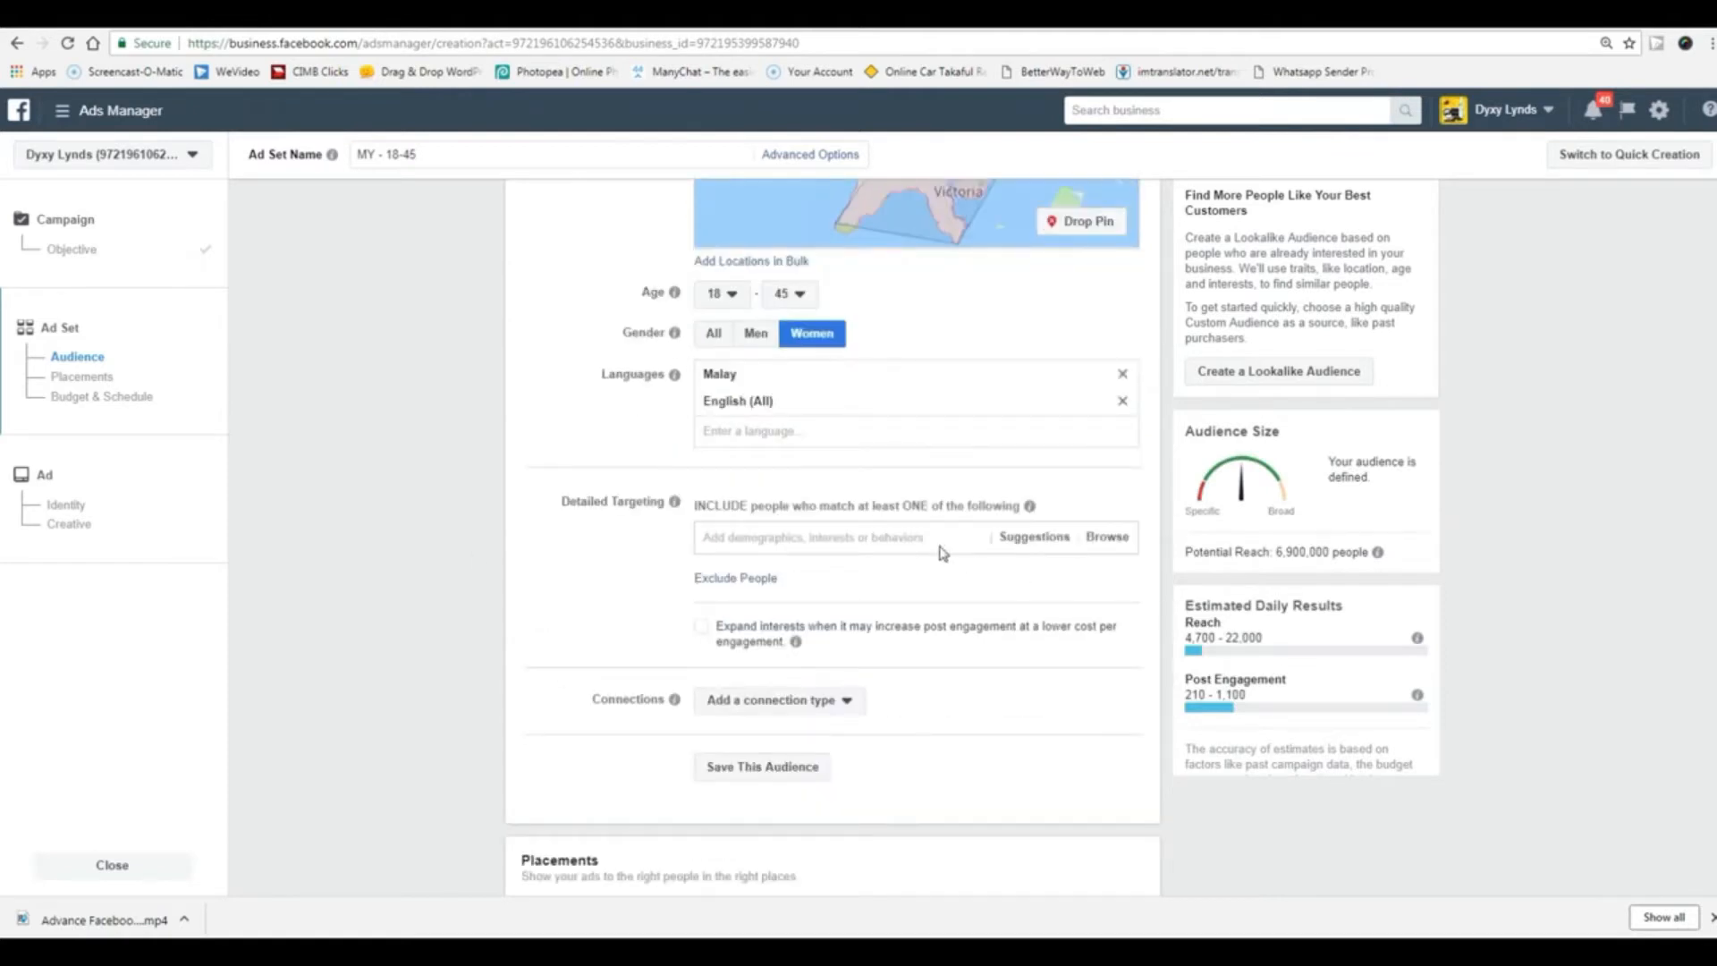
{"action": "left_click", "coordinate": [884, 538]}
{"action": "type", "text": "s"}
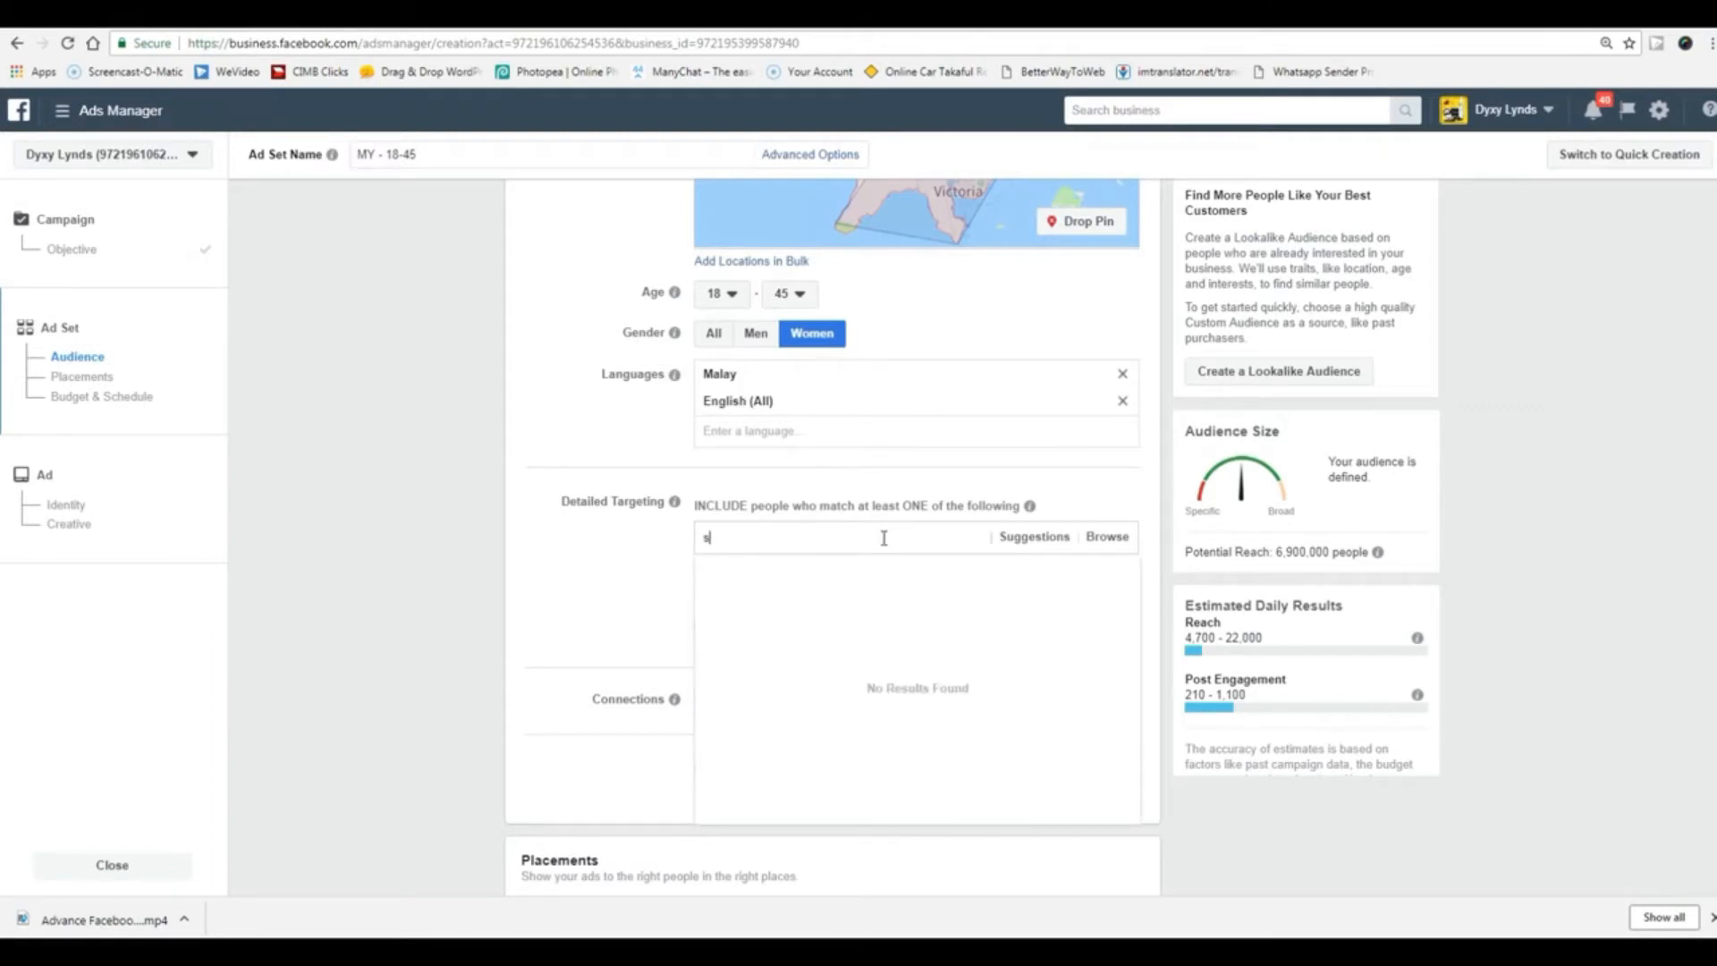
{"action": "type", "text": "ttude"}
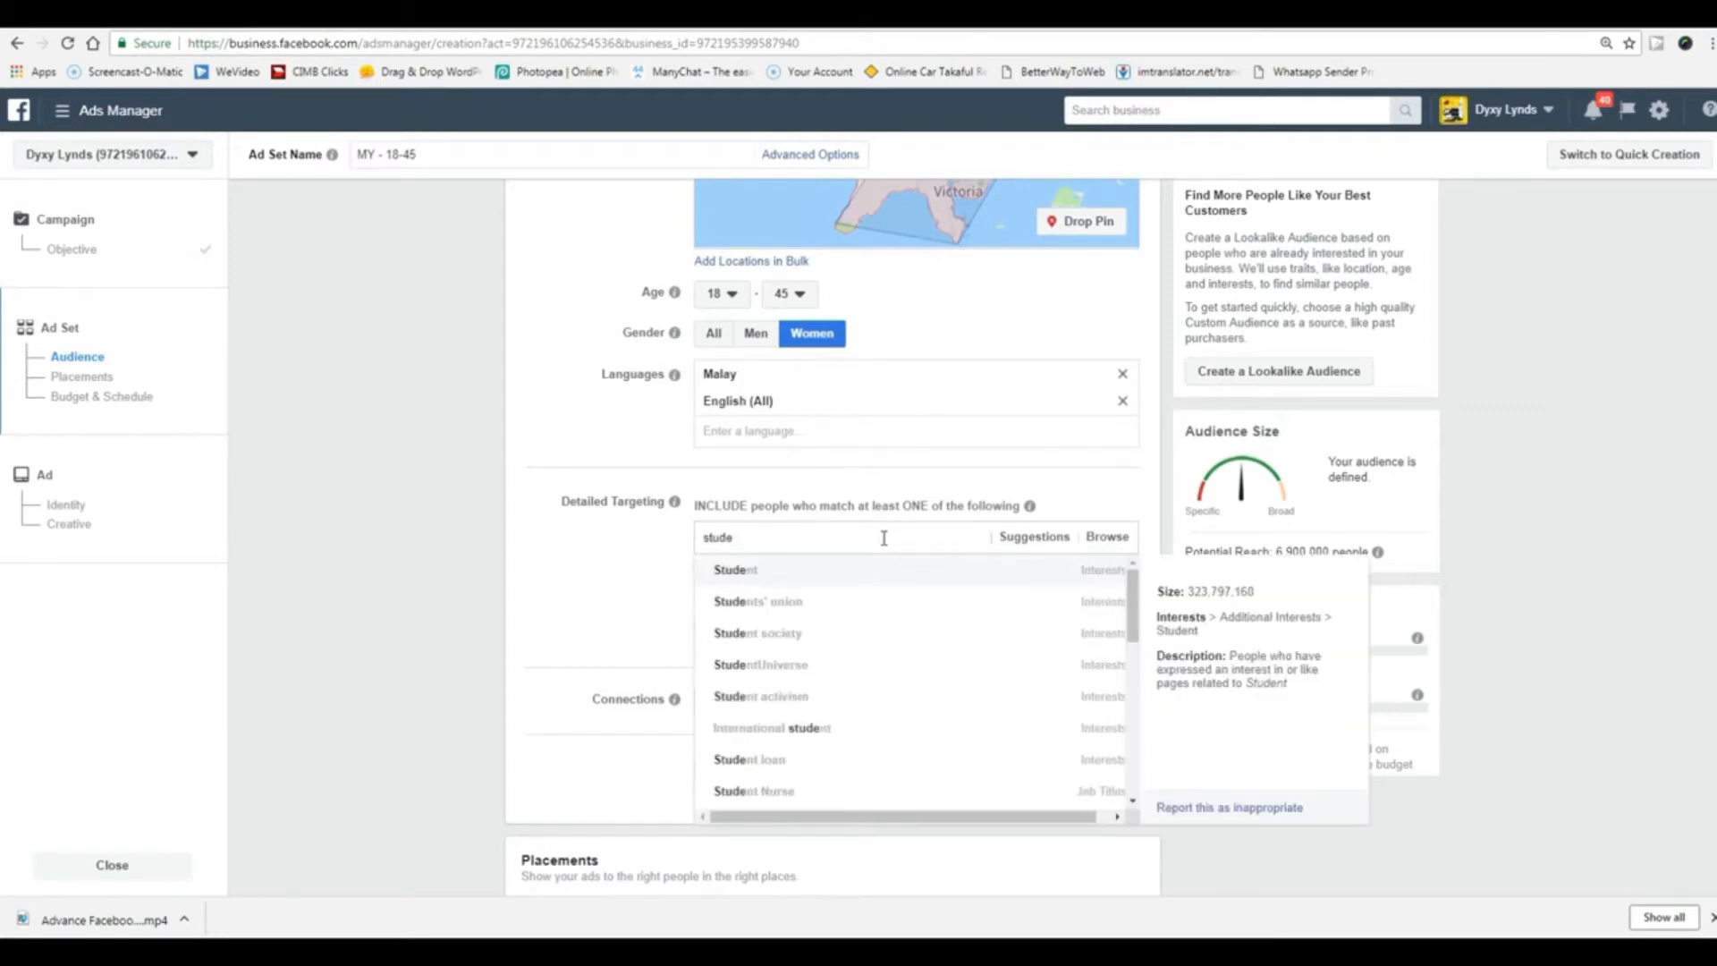
{"action": "left_click", "coordinate": [807, 570]}
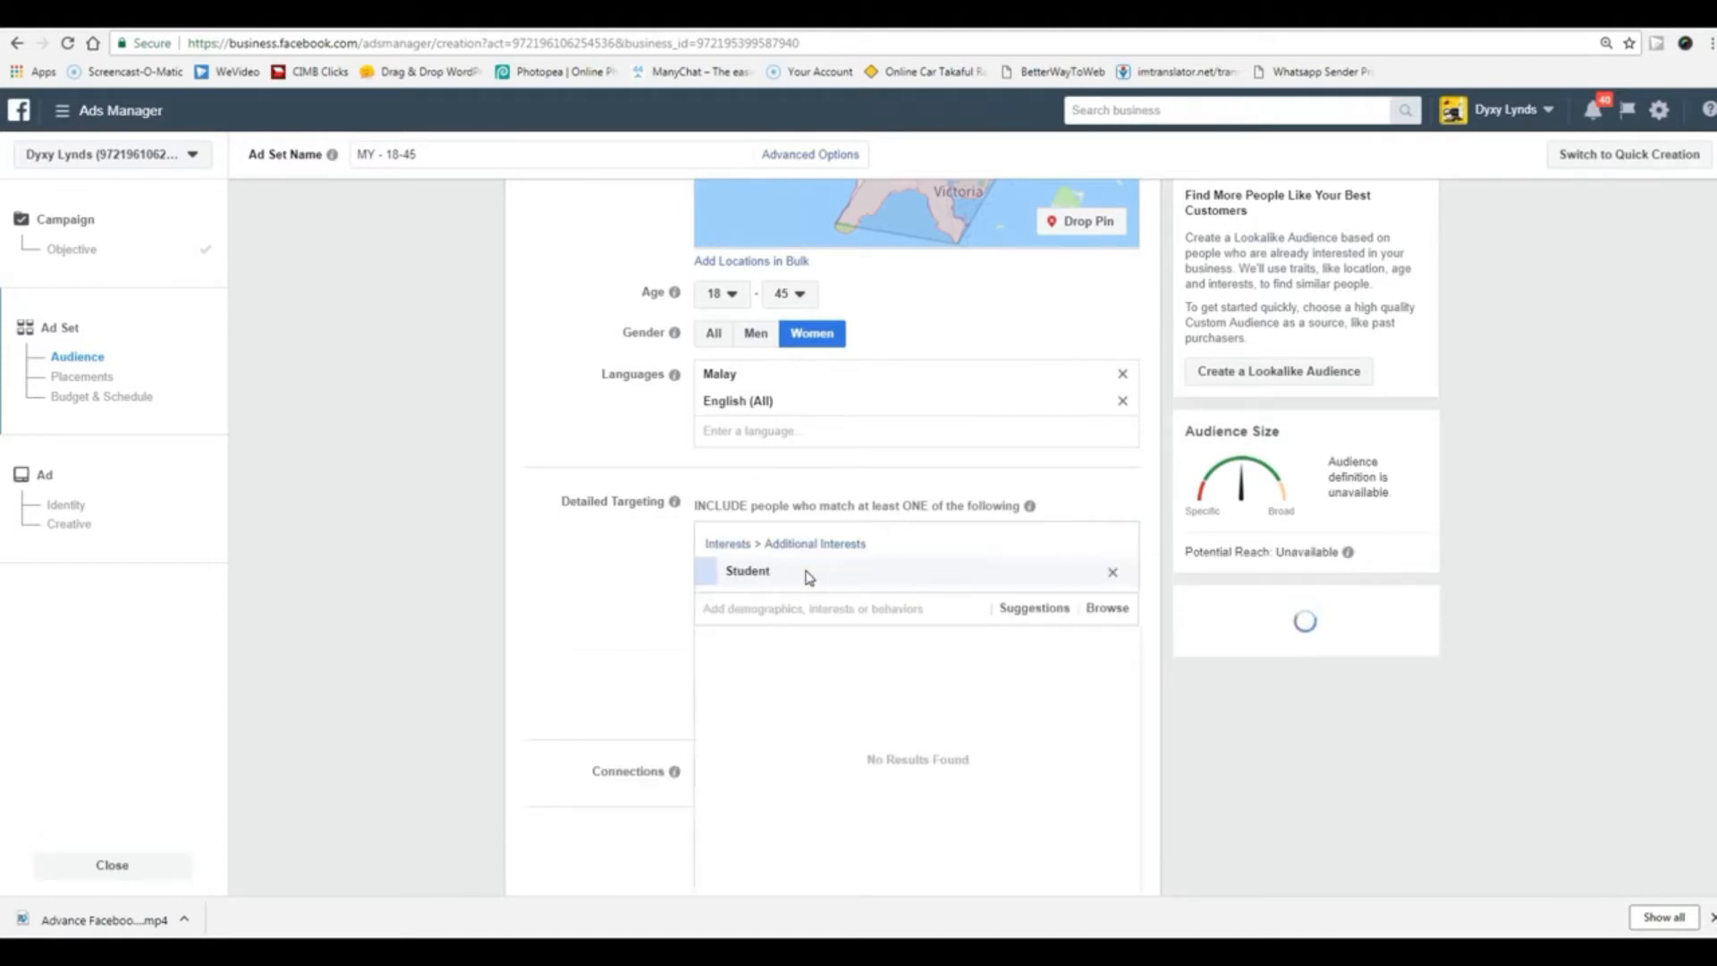
- Add the suggested interests University, College, Higher education and Business to the detailed targeting
{"action": "scroll", "coordinate": [778, 593], "scroll_direction": "down", "scroll_amount": 1}
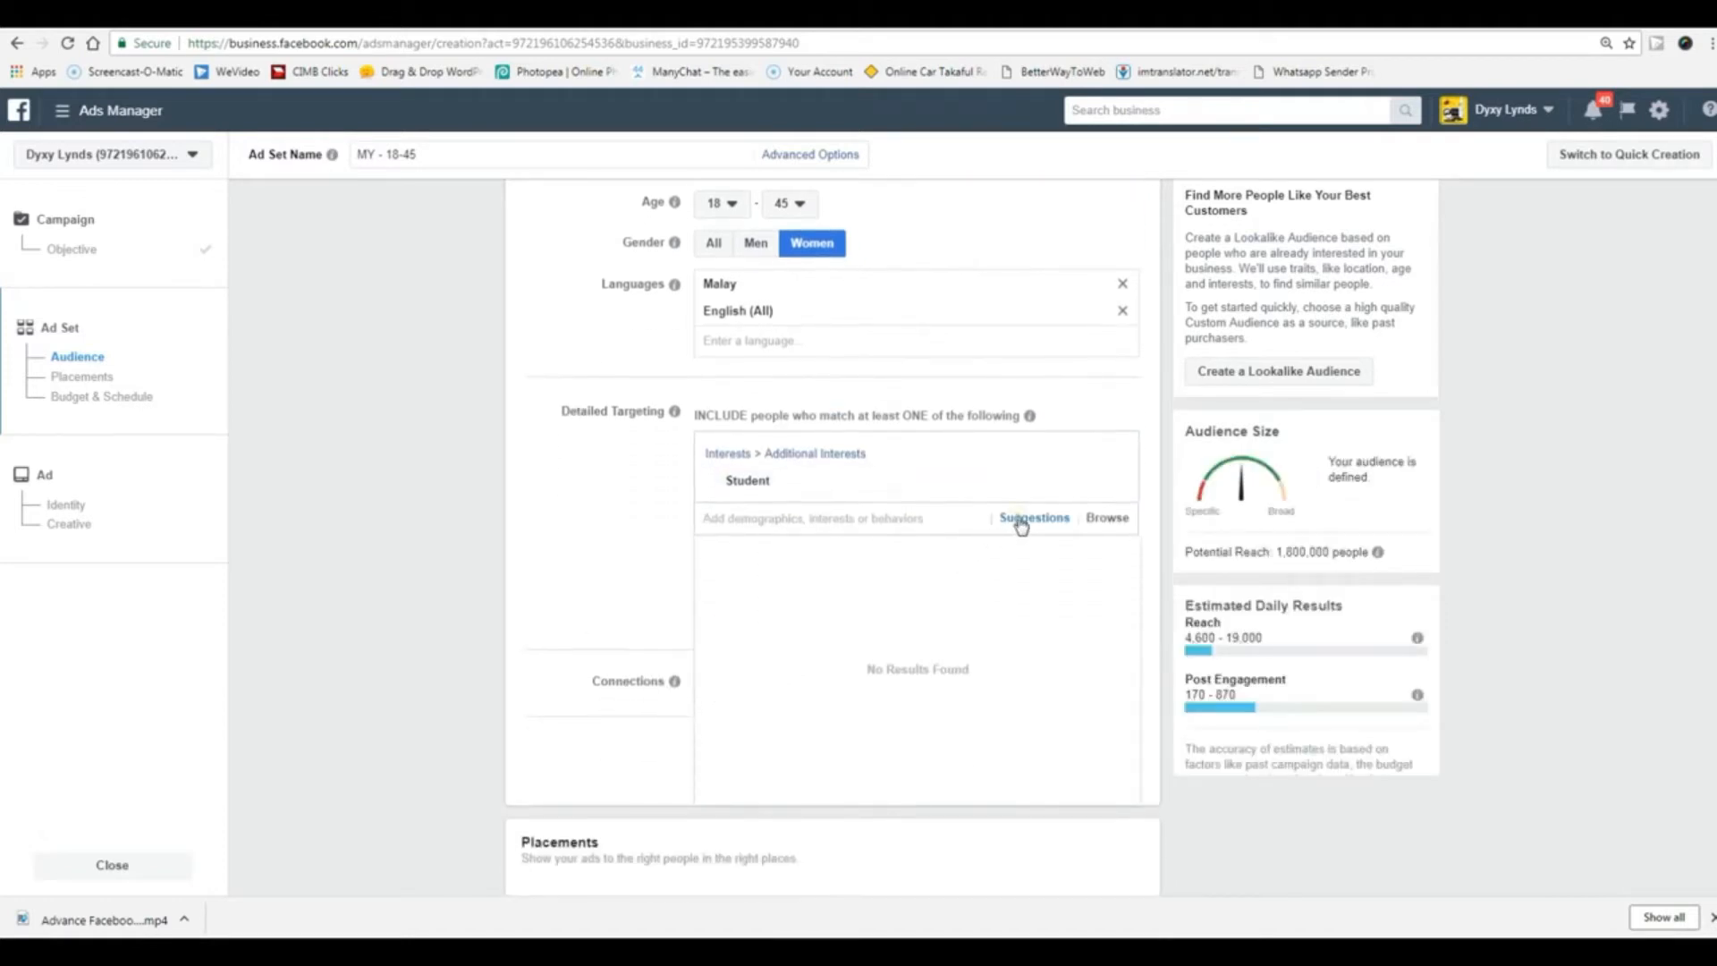
{"action": "left_click", "coordinate": [1021, 524]}
{"action": "left_click", "coordinate": [819, 556]}
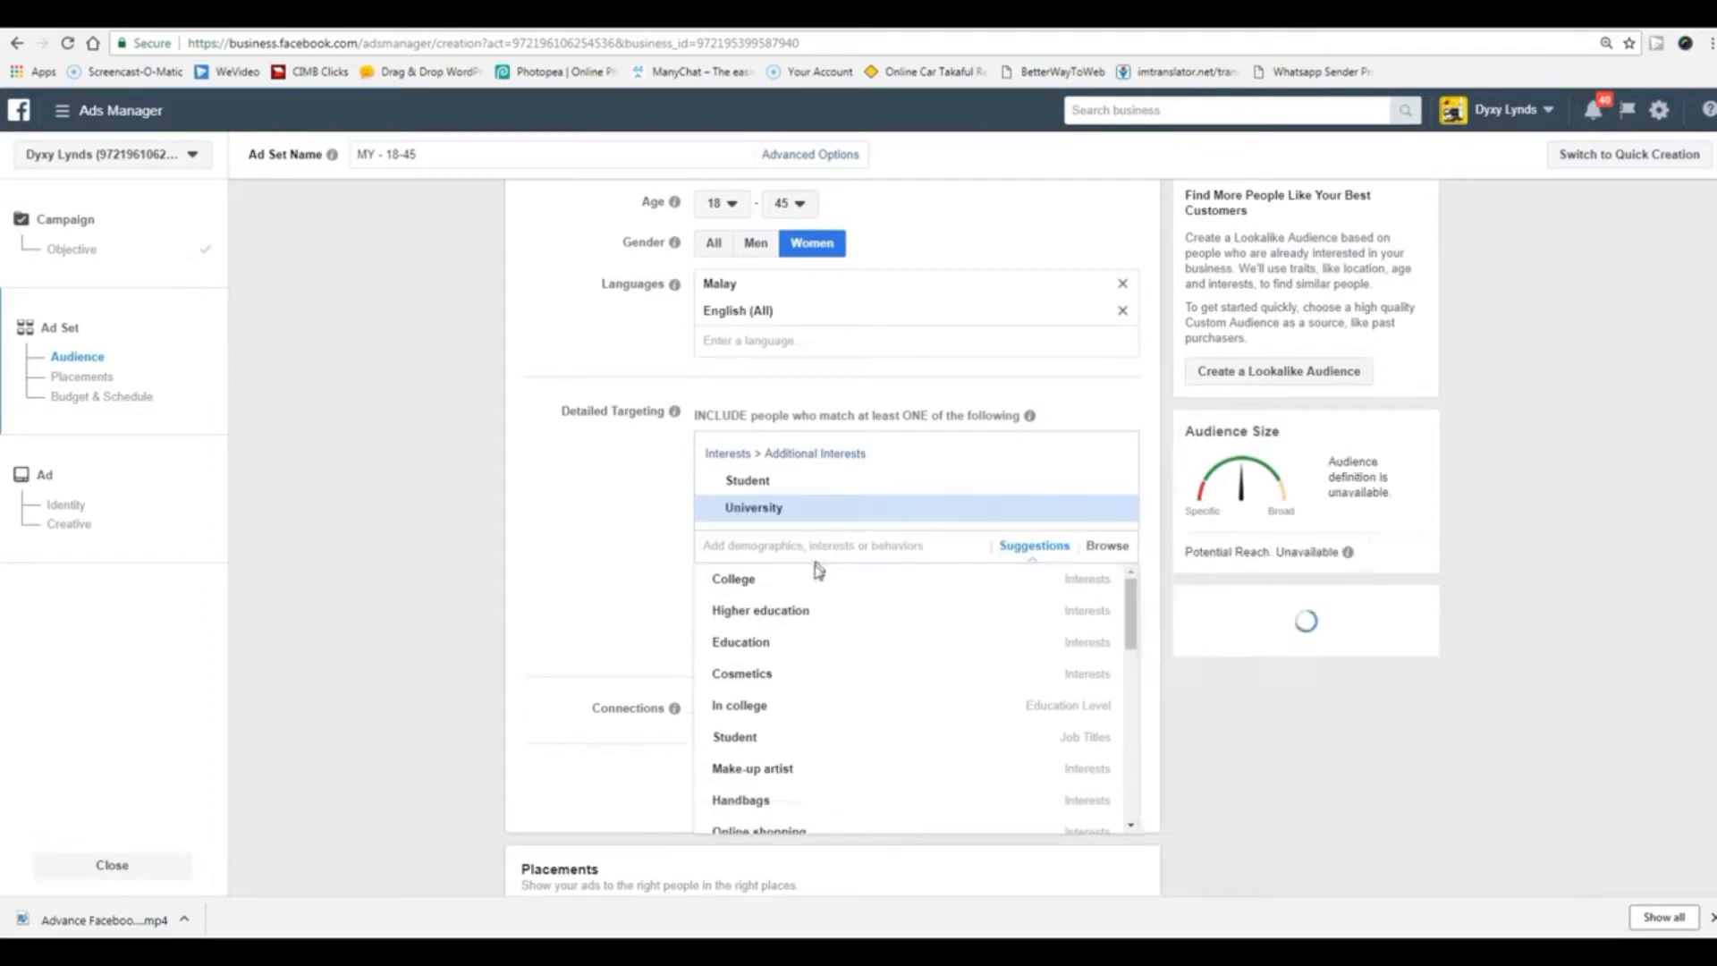
{"action": "left_click", "coordinate": [805, 581]}
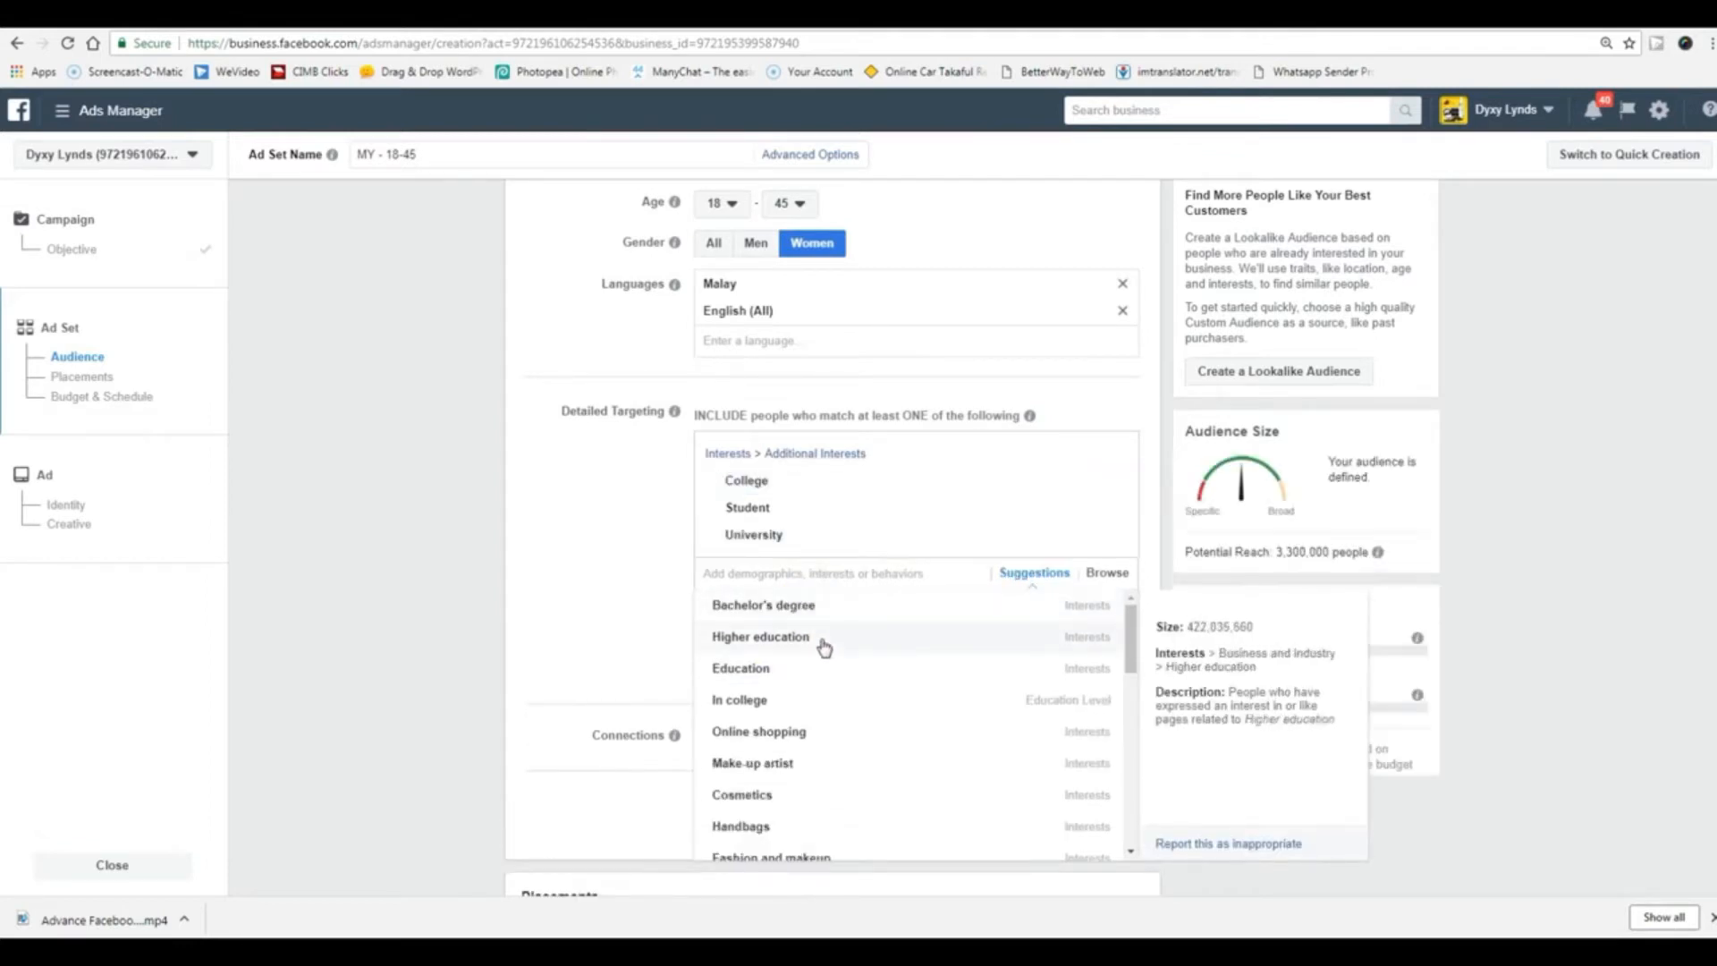
{"action": "left_click", "coordinate": [830, 642]}
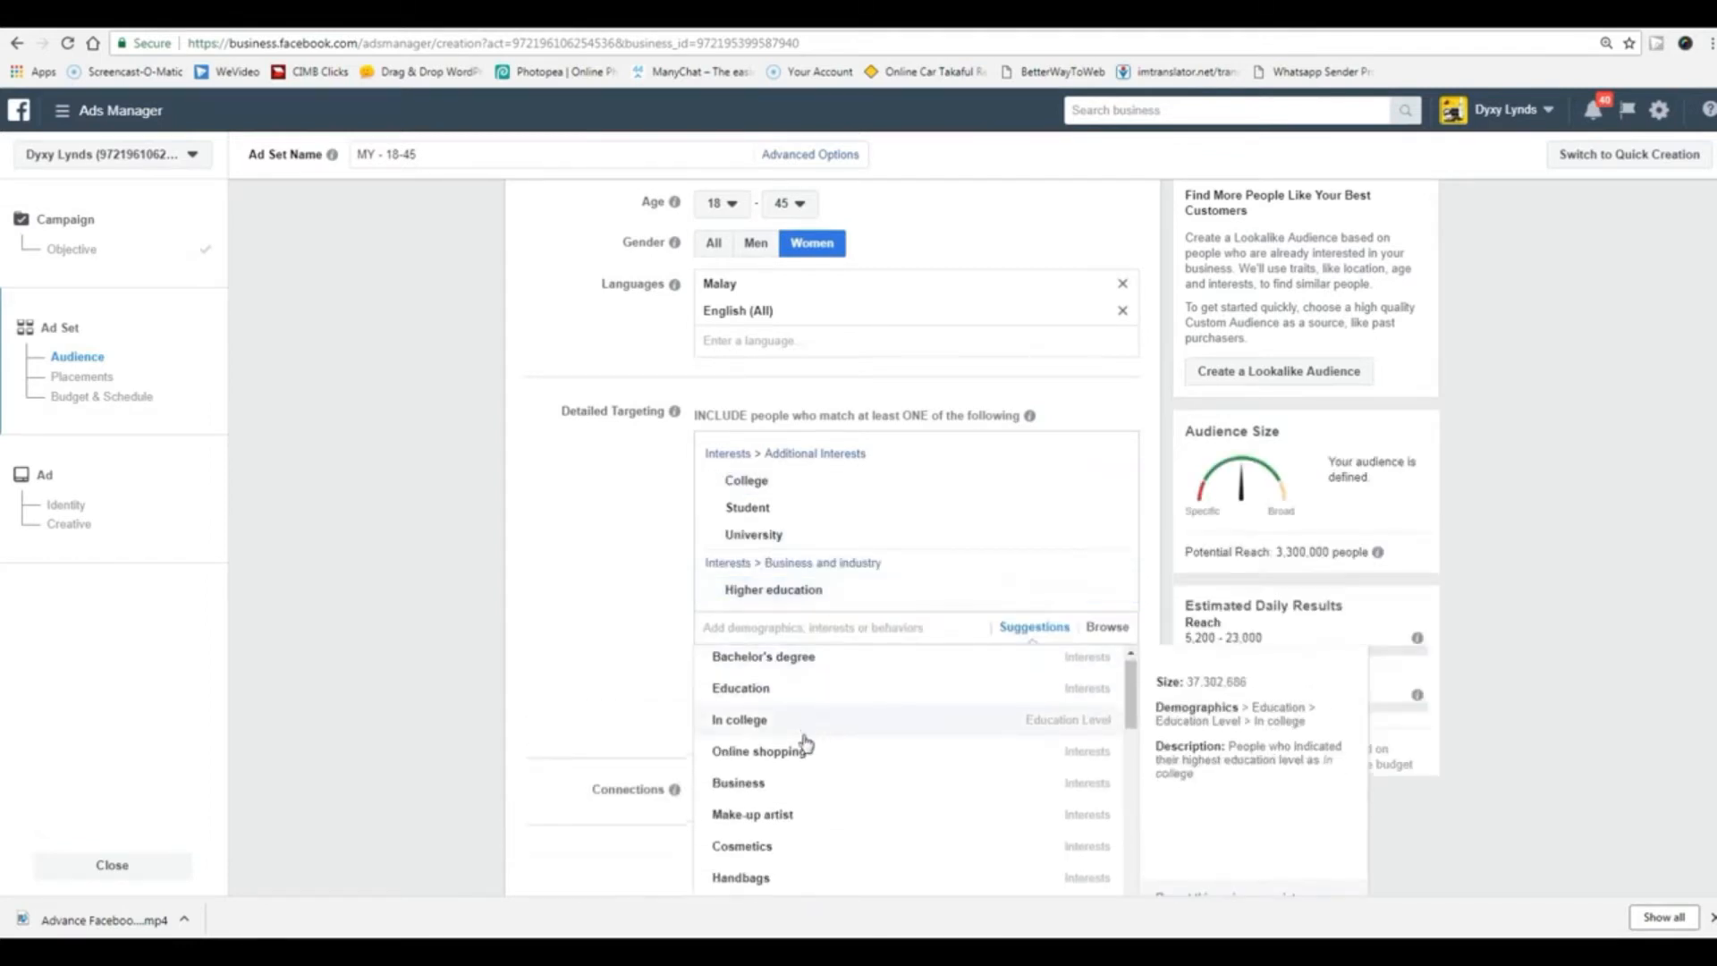
{"action": "scroll", "coordinate": [805, 729], "scroll_direction": "down", "scroll_amount": 1}
{"action": "left_click", "coordinate": [812, 699]}
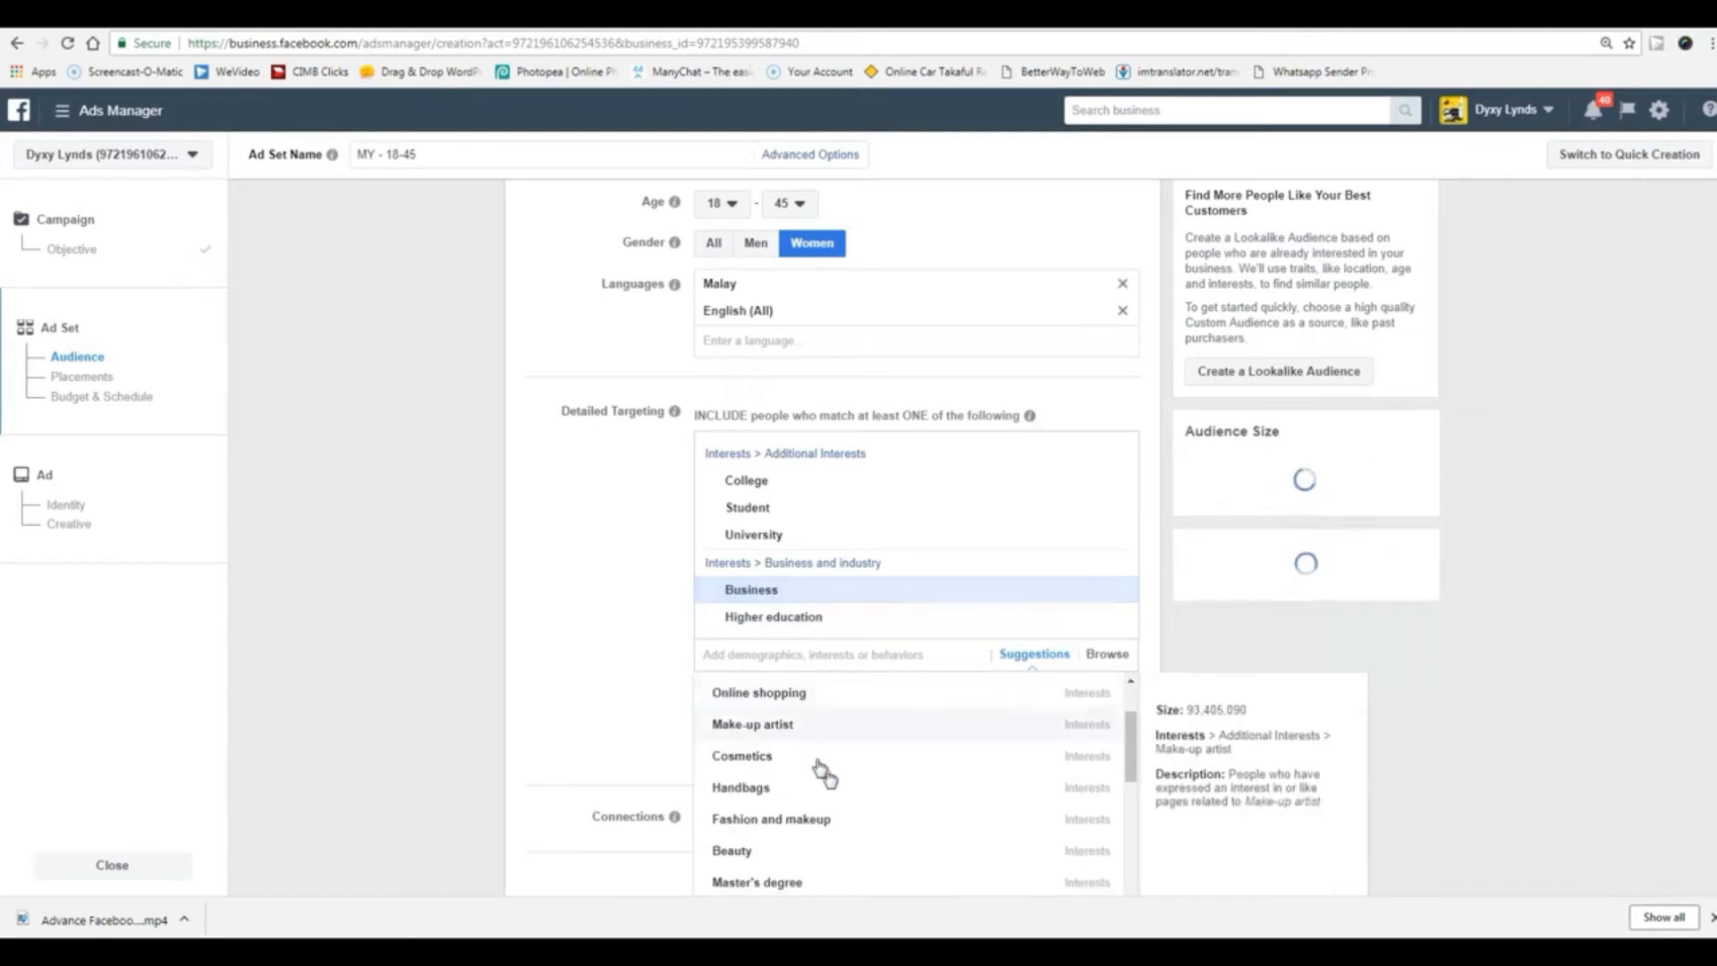
- Include the suggested job title Owner and CEO in the detailed targeting
{"action": "scroll", "coordinate": [820, 777], "scroll_direction": "down", "scroll_amount": 1}
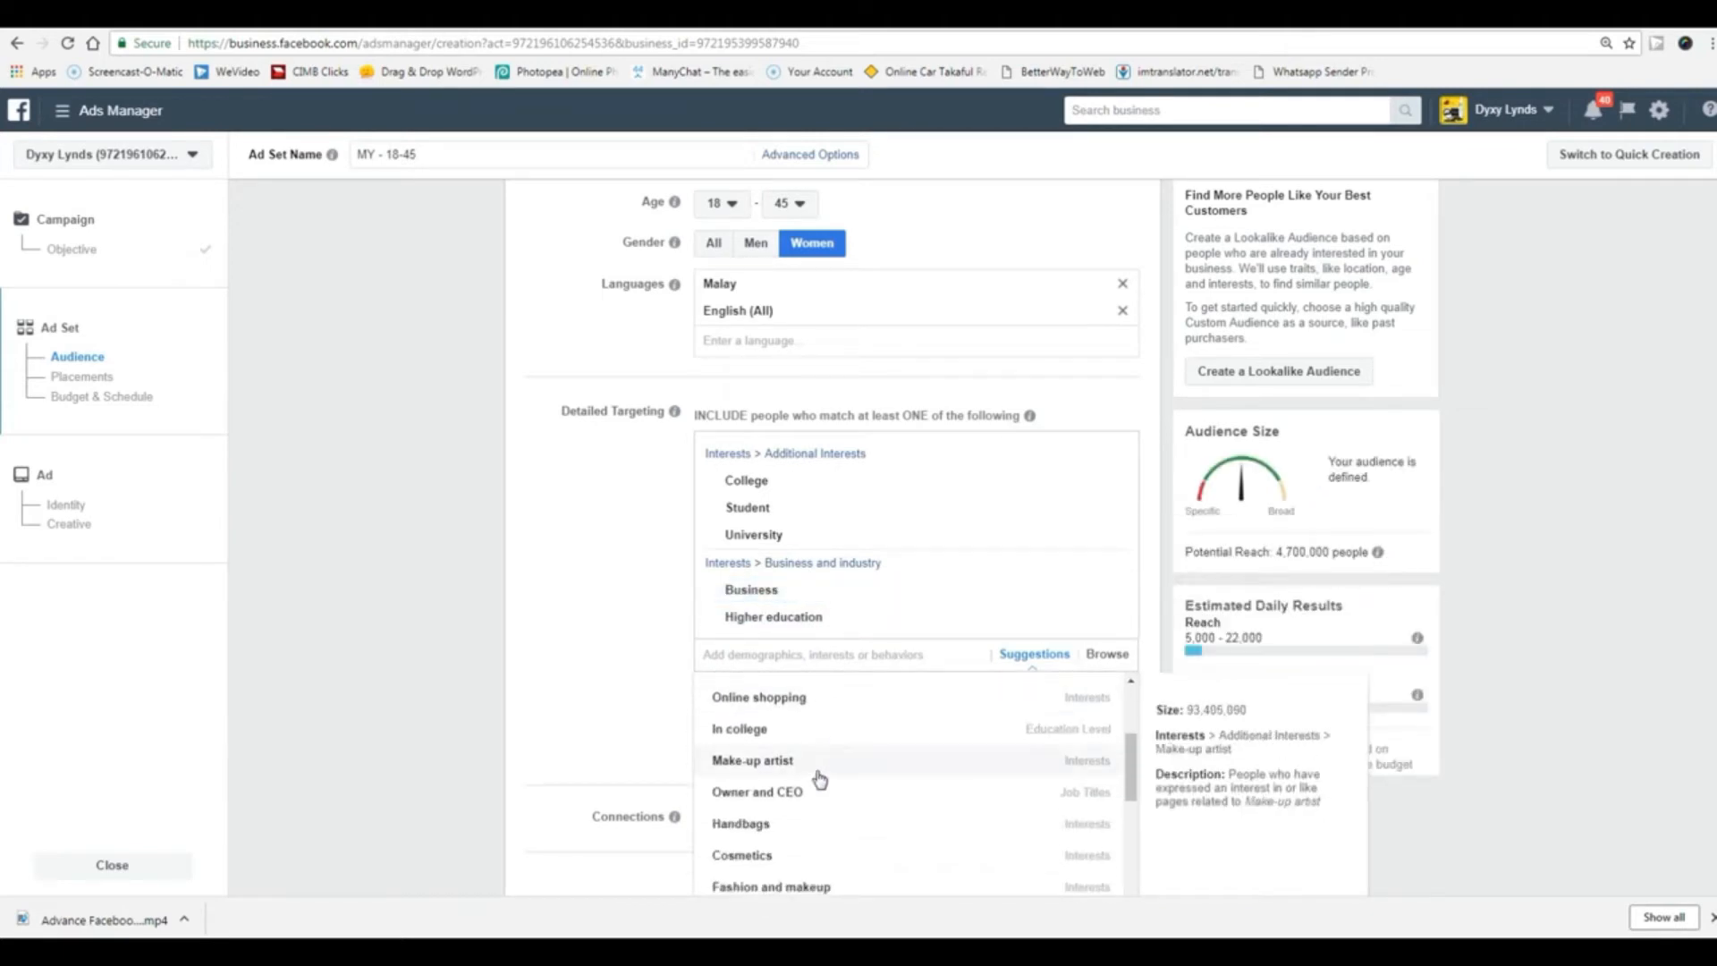
{"action": "scroll", "coordinate": [820, 778], "scroll_direction": "down", "scroll_amount": 1}
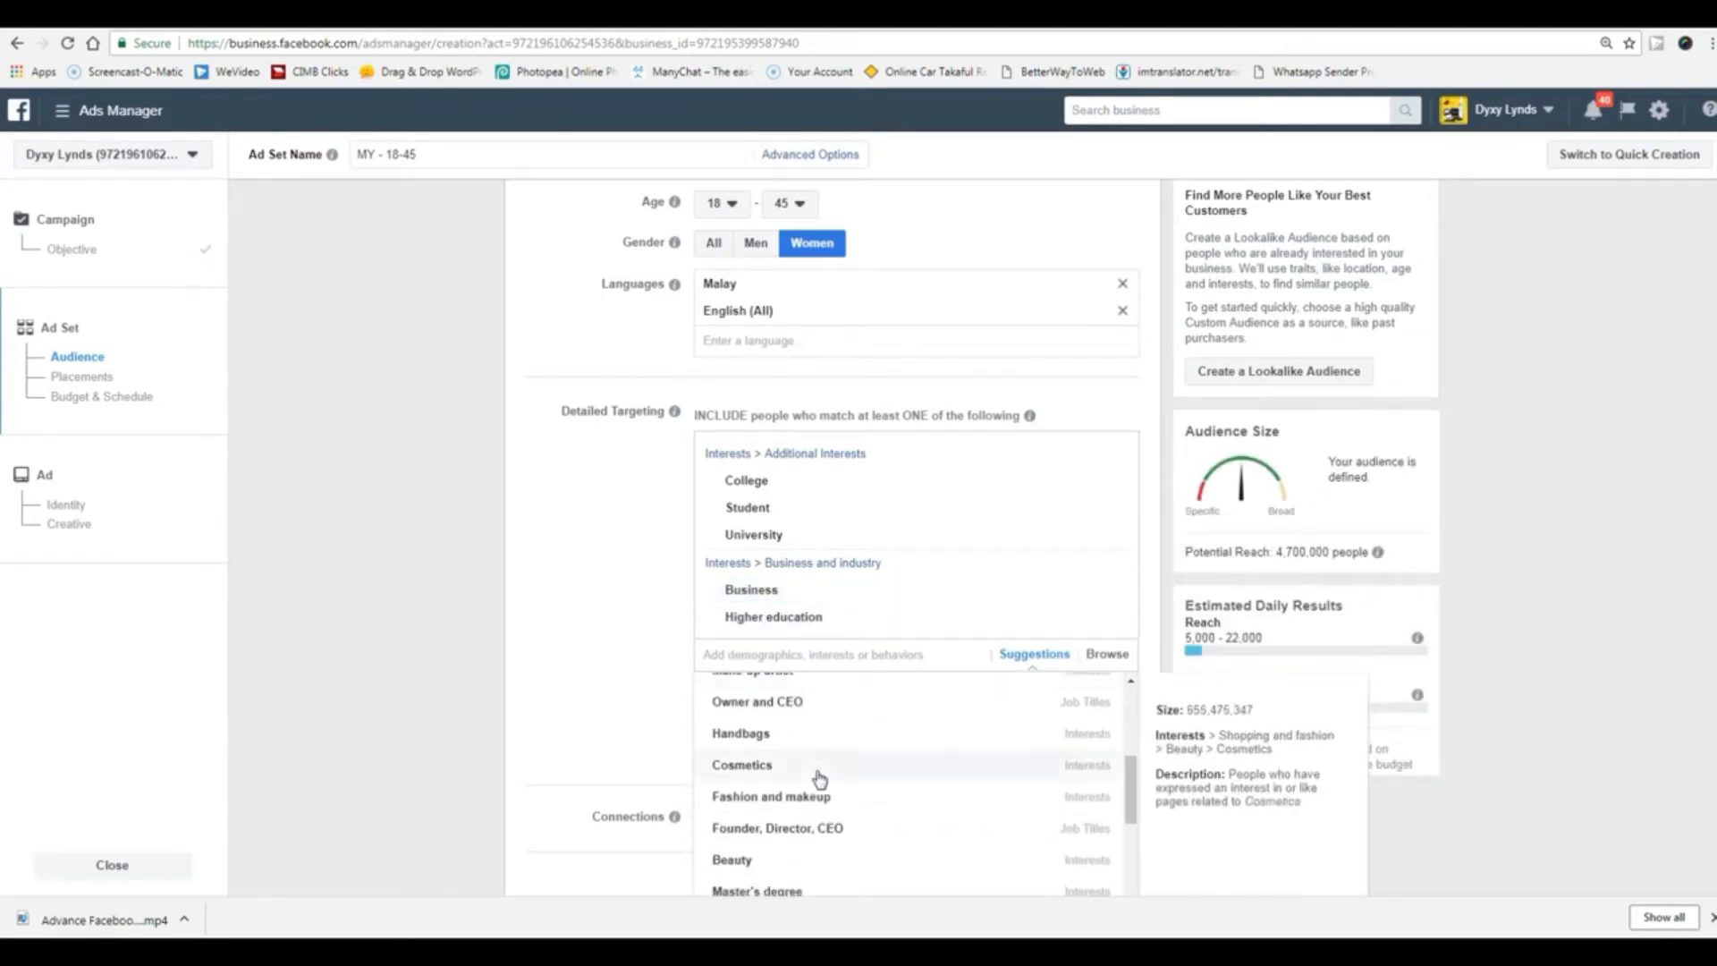
{"action": "scroll", "coordinate": [820, 778], "scroll_direction": "up", "scroll_amount": 1}
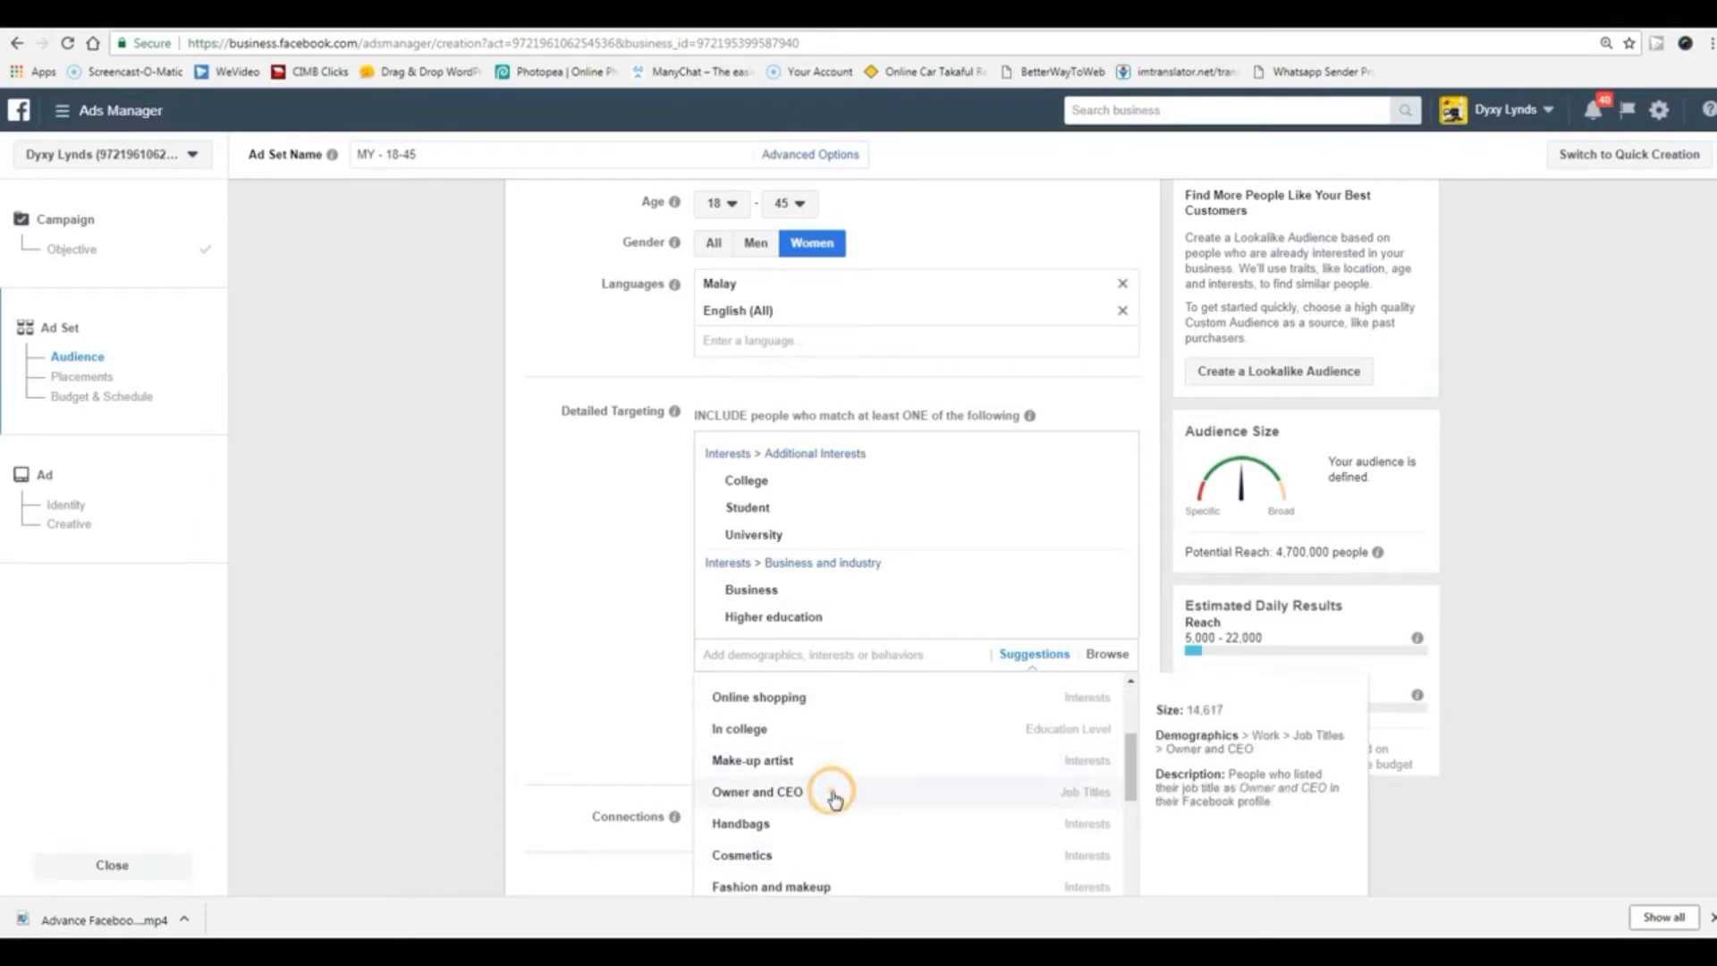
{"action": "left_click", "coordinate": [833, 795]}
- Include the suggested education level In college in the detailed targeting
{"action": "scroll", "coordinate": [838, 827], "scroll_direction": "up", "scroll_amount": 1}
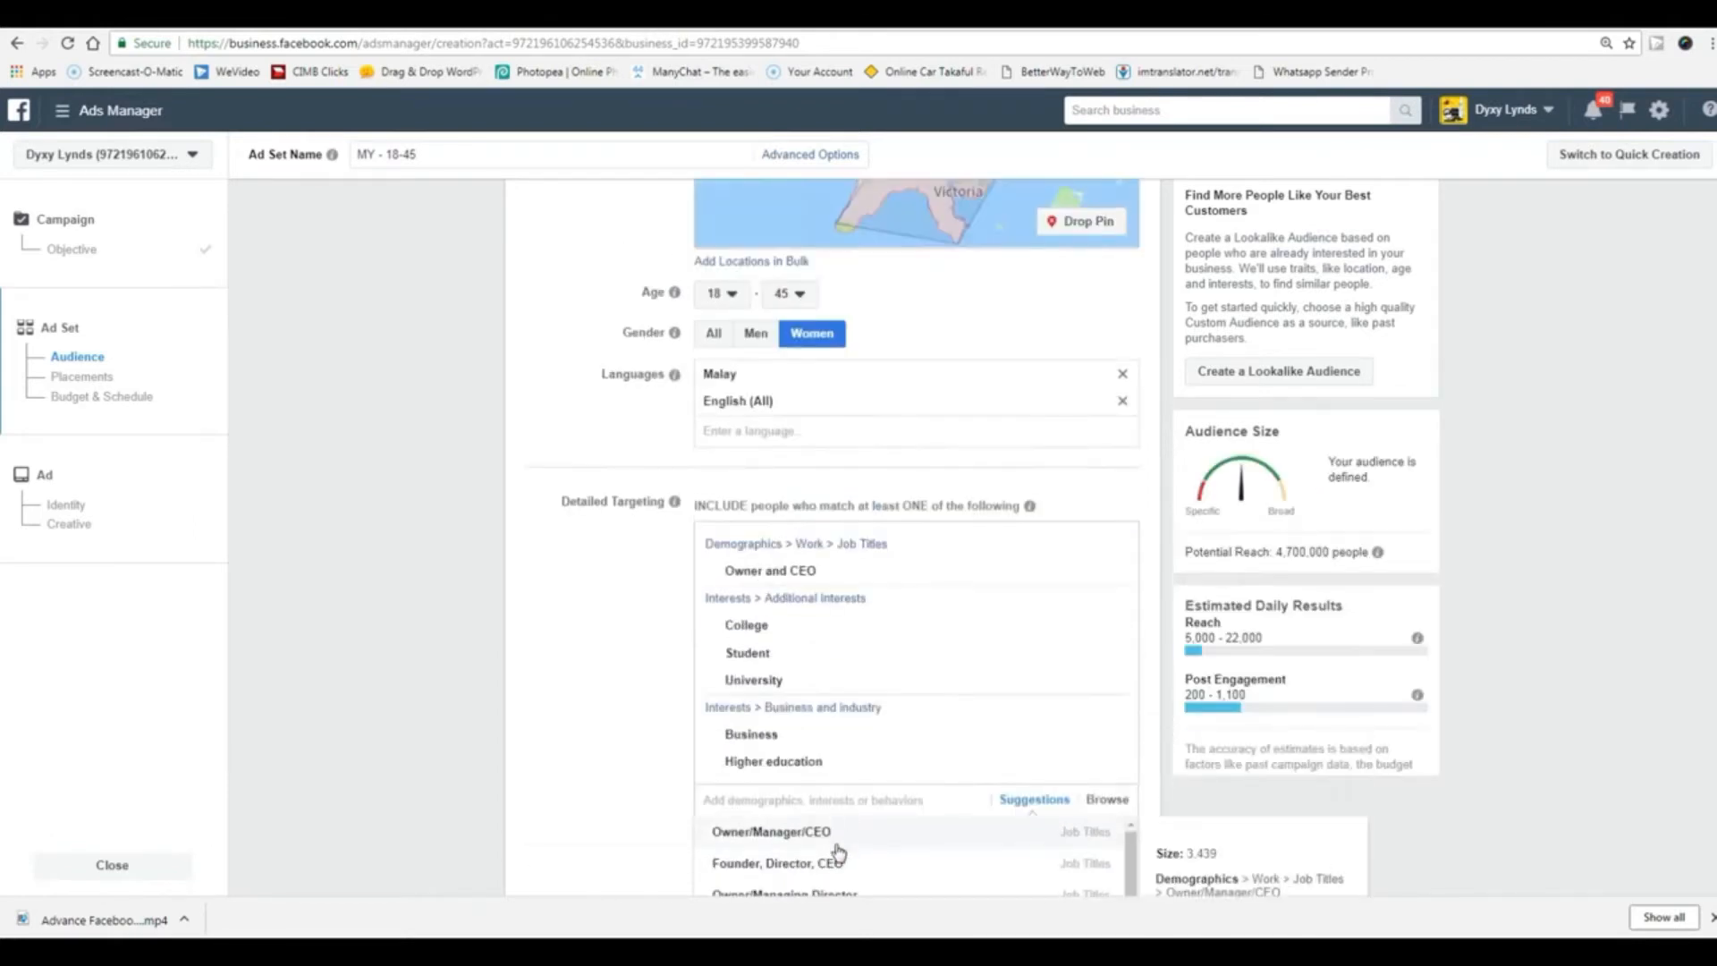
{"action": "scroll", "coordinate": [818, 854], "scroll_direction": "down", "scroll_amount": 1}
{"action": "scroll", "coordinate": [627, 761], "scroll_direction": "down", "scroll_amount": 2}
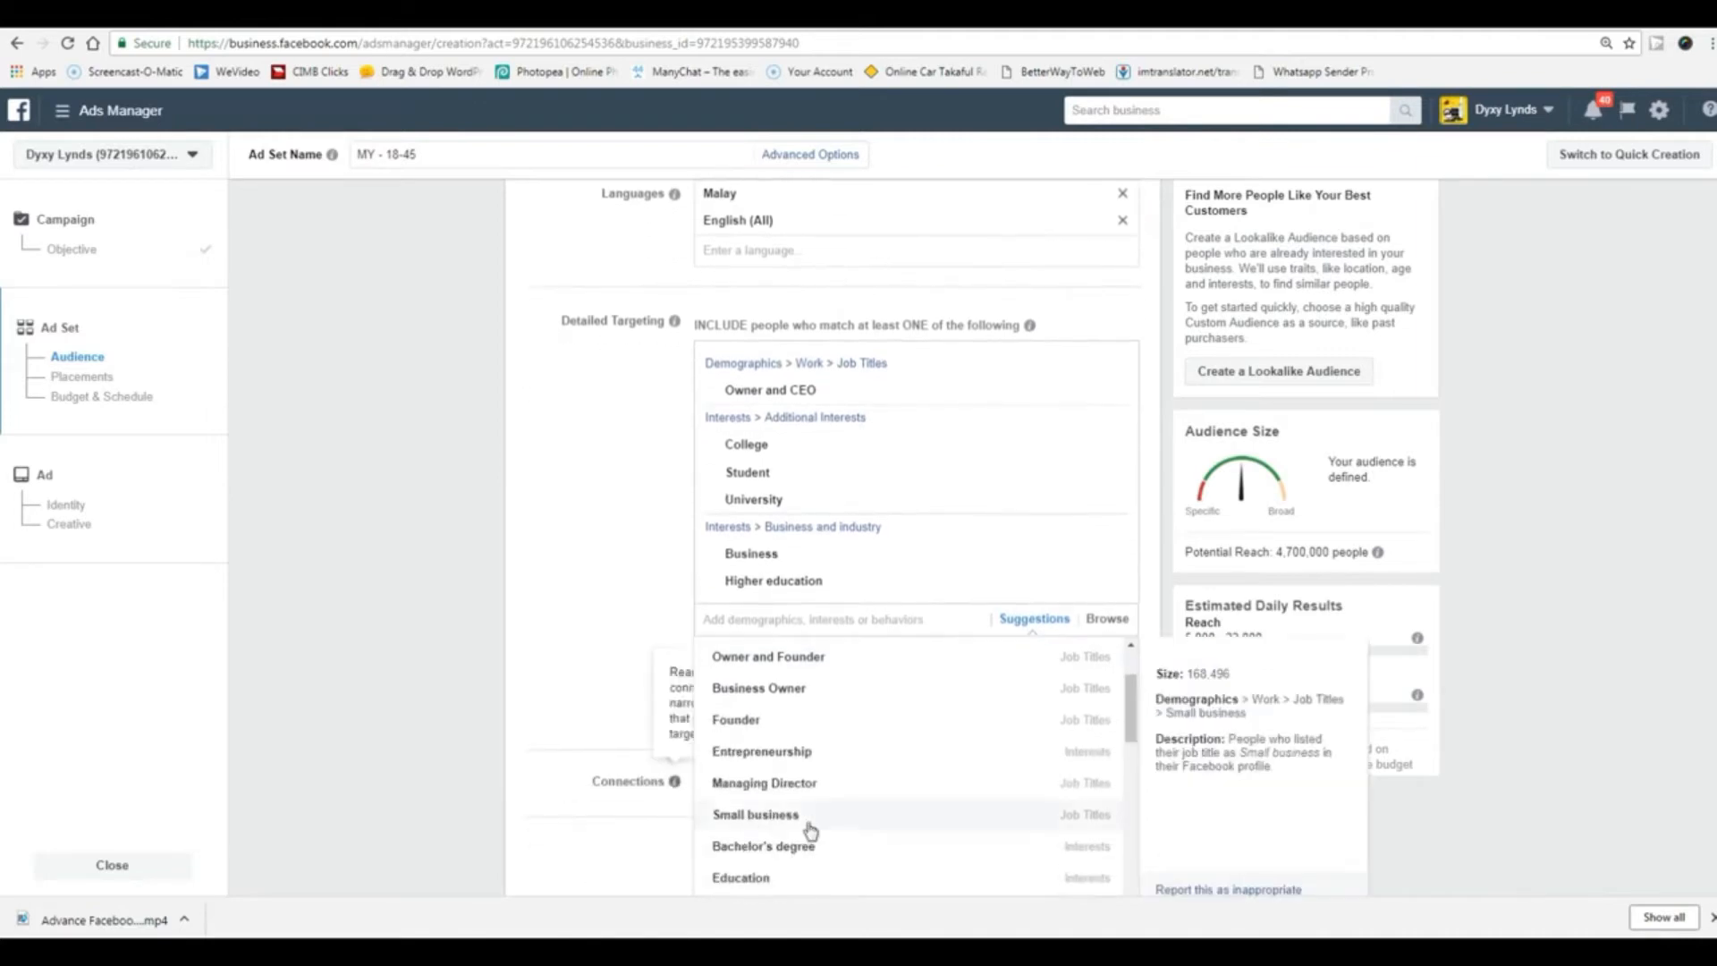
{"action": "scroll", "coordinate": [827, 828], "scroll_direction": "down", "scroll_amount": 1}
{"action": "scroll", "coordinate": [843, 830], "scroll_direction": "down", "scroll_amount": 1}
{"action": "scroll", "coordinate": [844, 830], "scroll_direction": "down", "scroll_amount": 2}
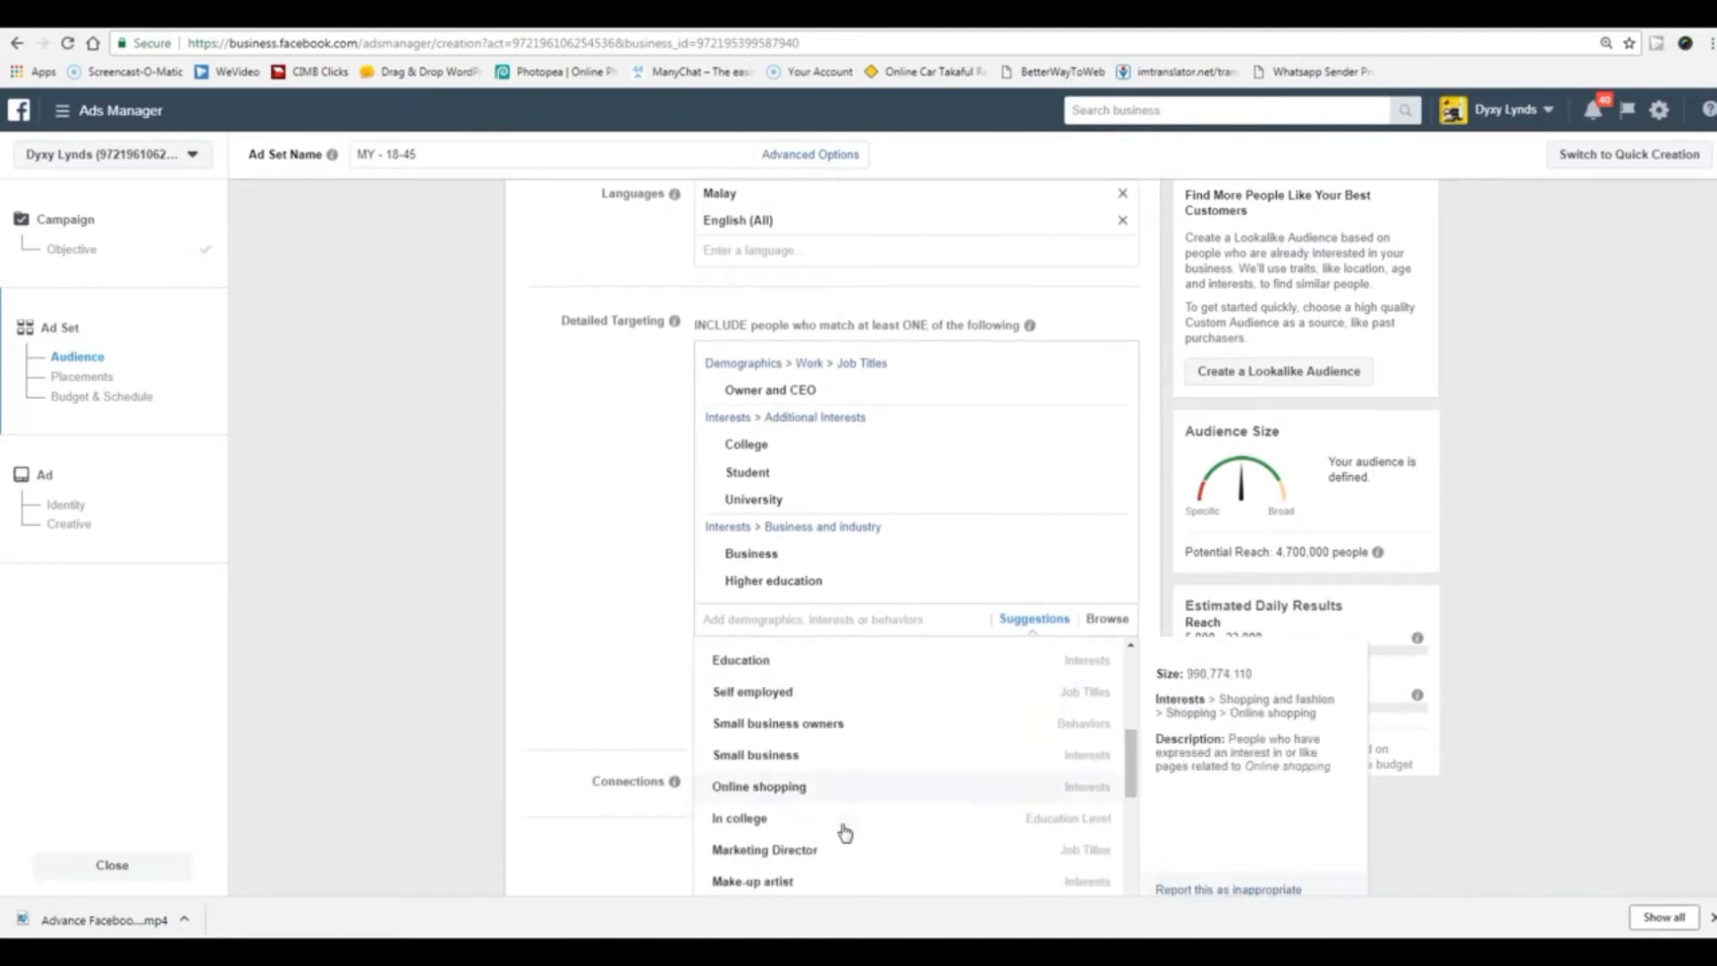
{"action": "left_click", "coordinate": [849, 769]}
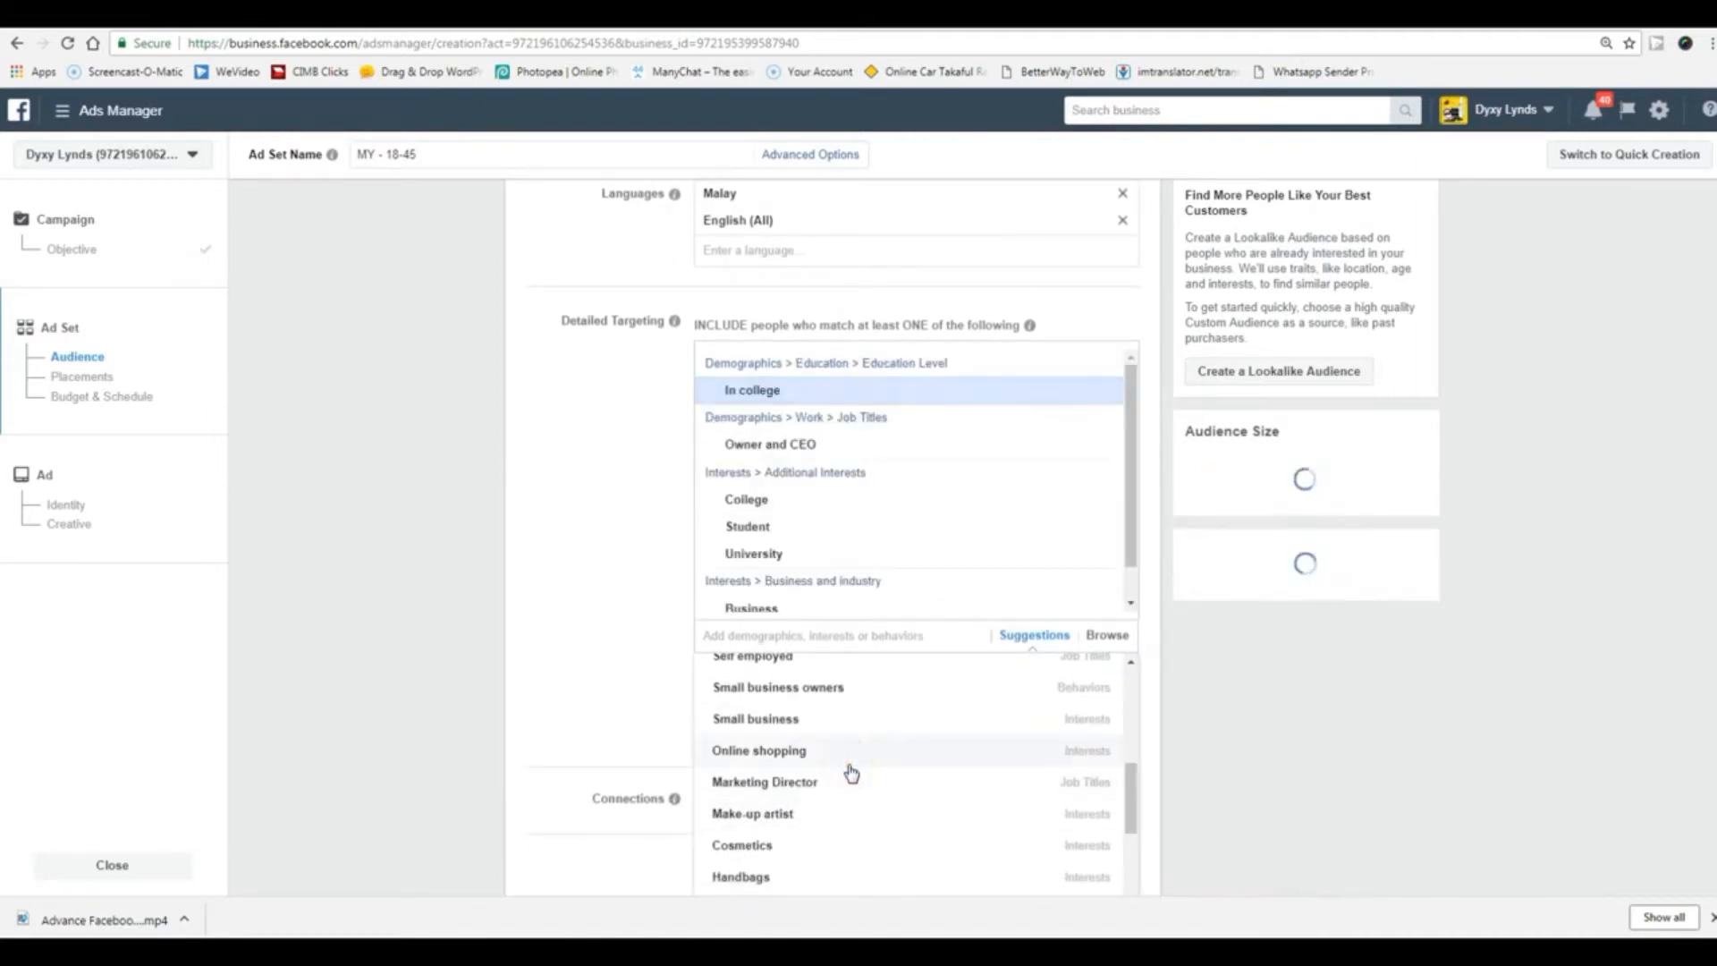
- Include the suggested job title Marketing Director in the detailed targeting and close the suggestions
{"action": "scroll", "coordinate": [849, 771], "scroll_direction": "down", "scroll_amount": 2}
{"action": "scroll", "coordinate": [850, 772], "scroll_direction": "down", "scroll_amount": 1}
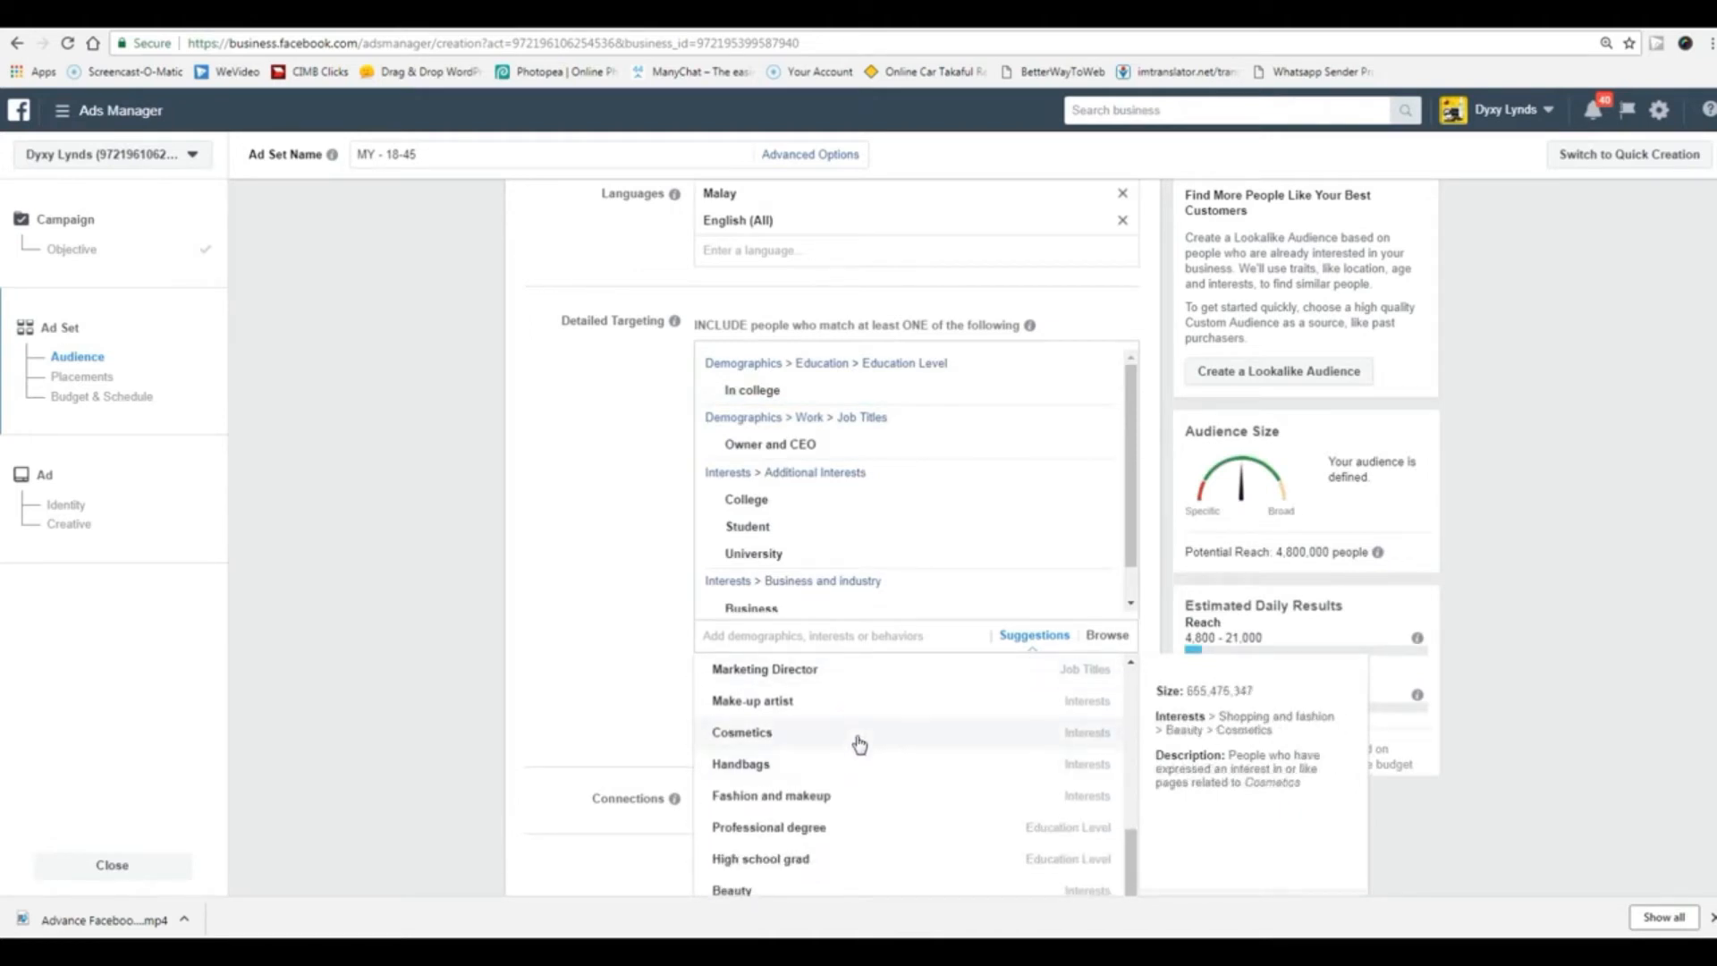
{"action": "left_click", "coordinate": [864, 675]}
{"action": "scroll", "coordinate": [886, 787], "scroll_direction": "down", "scroll_amount": 2}
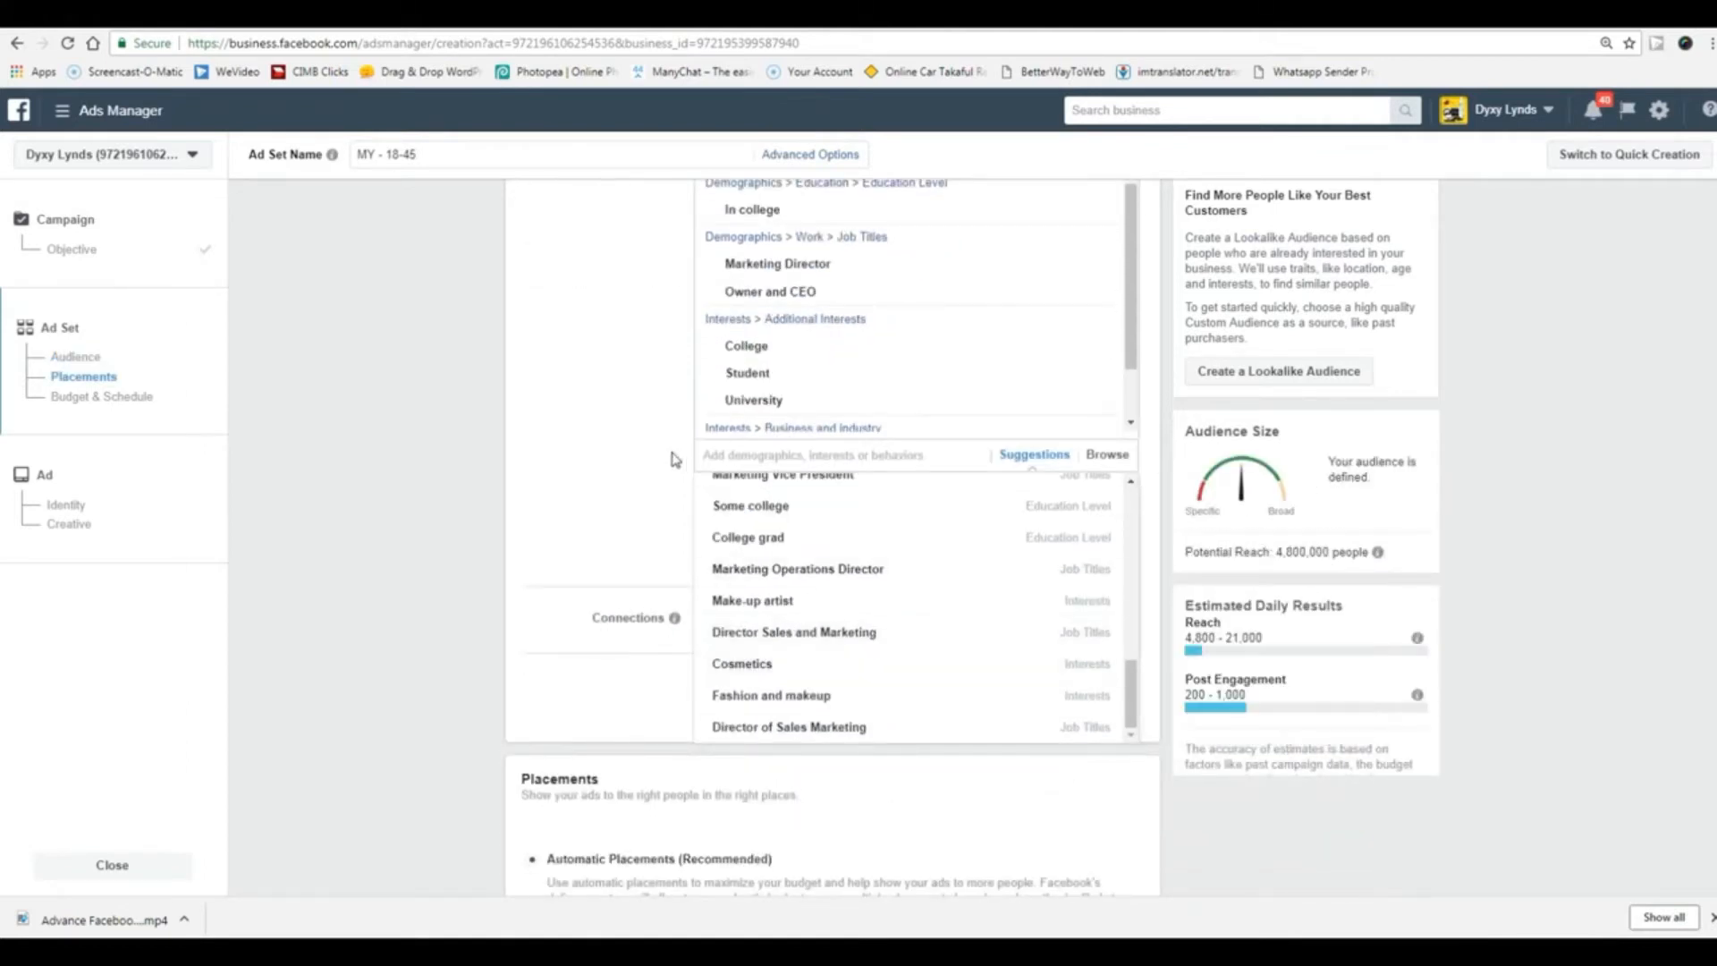
{"action": "left_click", "coordinate": [586, 449]}
- Review the audience's locations, age, gender, languages and detailed targeting before saving it
{"action": "scroll", "coordinate": [885, 684], "scroll_direction": "up", "scroll_amount": 3}
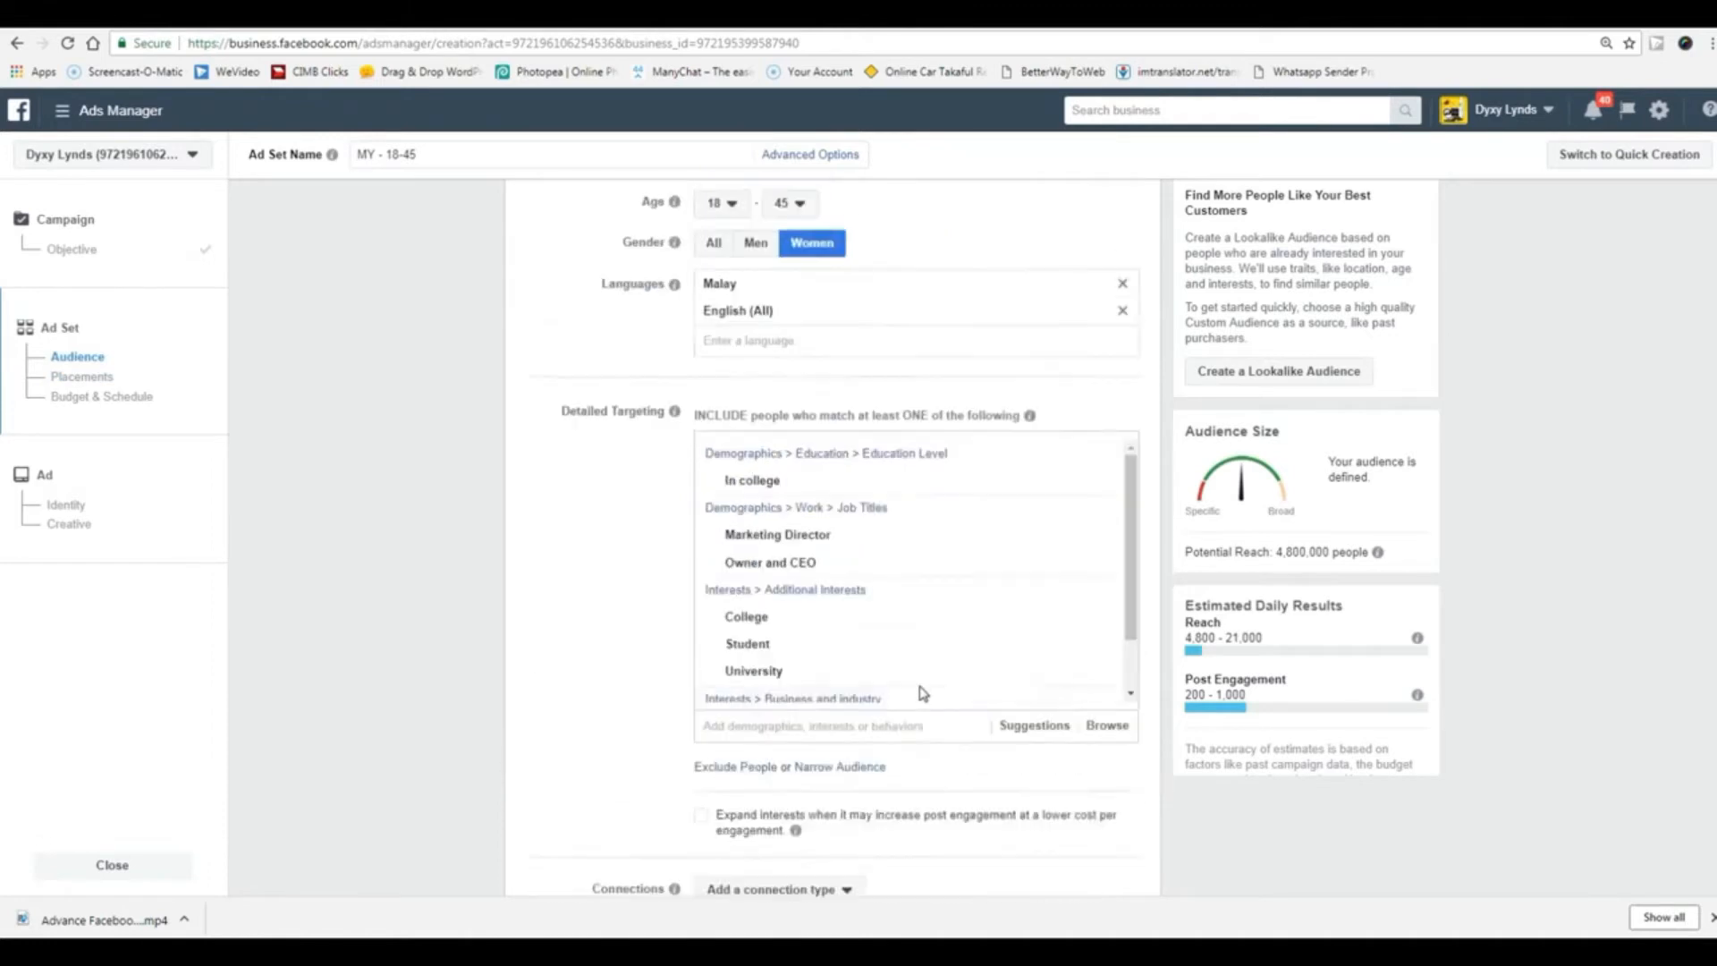
{"action": "scroll", "coordinate": [924, 693], "scroll_direction": "up", "scroll_amount": 2}
{"action": "scroll", "coordinate": [920, 694], "scroll_direction": "down", "scroll_amount": 1}
{"action": "scroll", "coordinate": [921, 693], "scroll_direction": "up", "scroll_amount": 1}
{"action": "scroll", "coordinate": [600, 693], "scroll_direction": "up", "scroll_amount": 2}
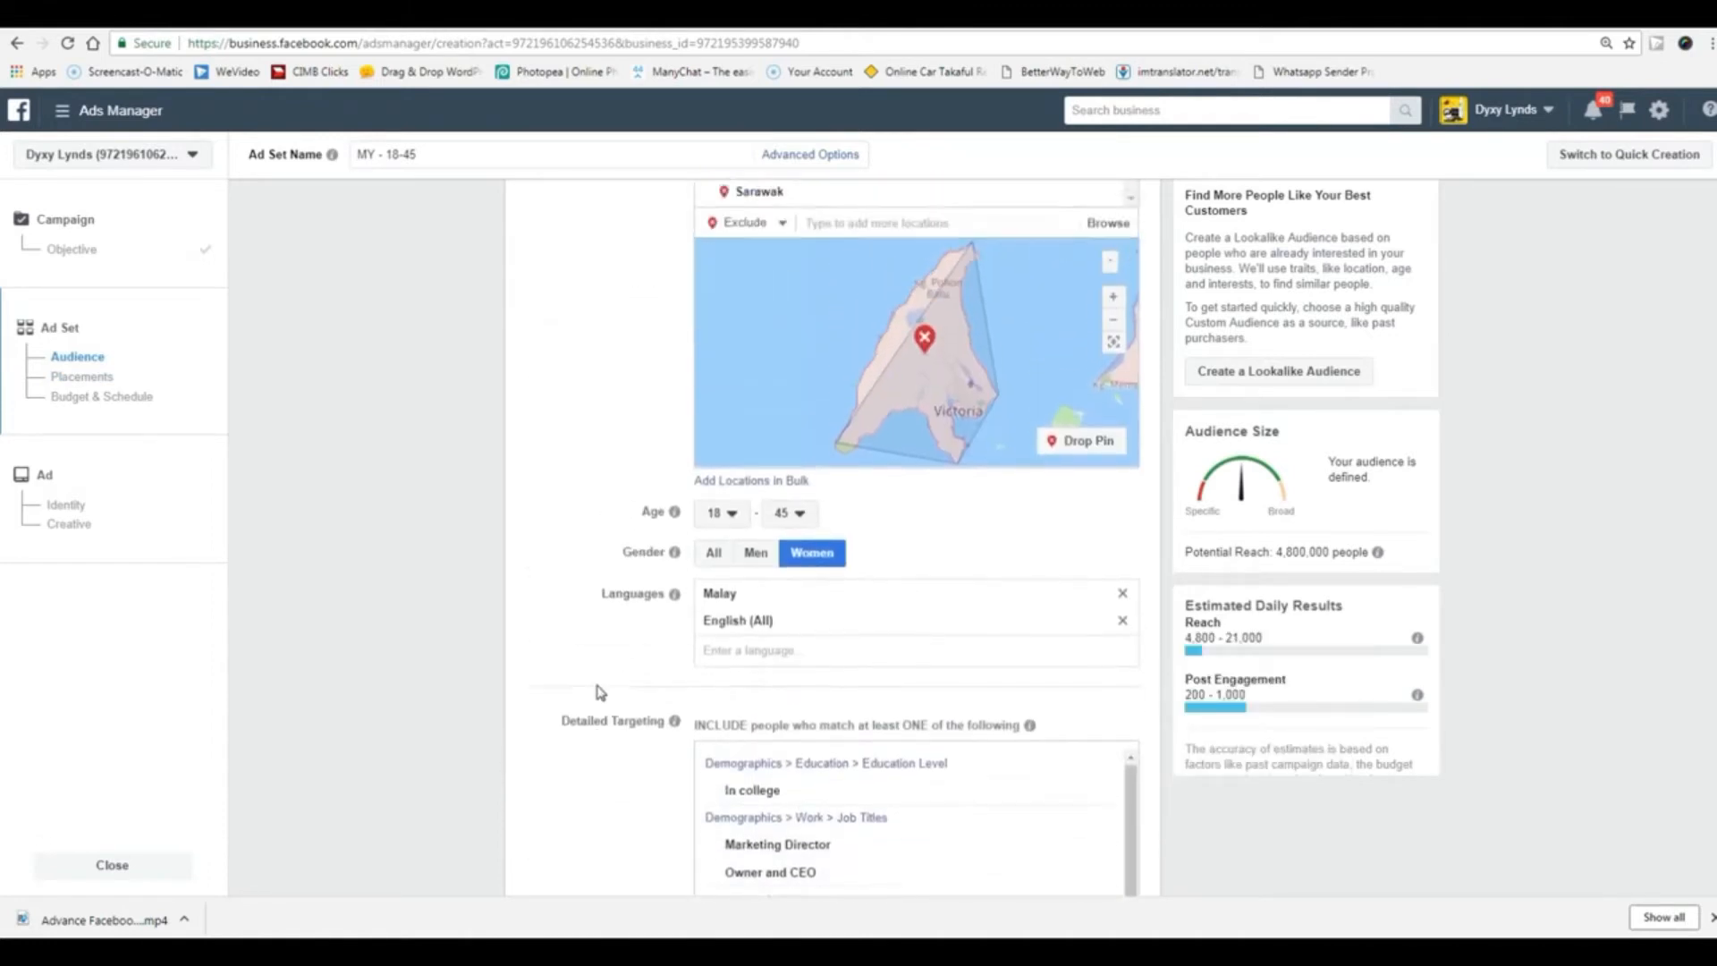
{"action": "scroll", "coordinate": [600, 693], "scroll_direction": "up", "scroll_amount": 4}
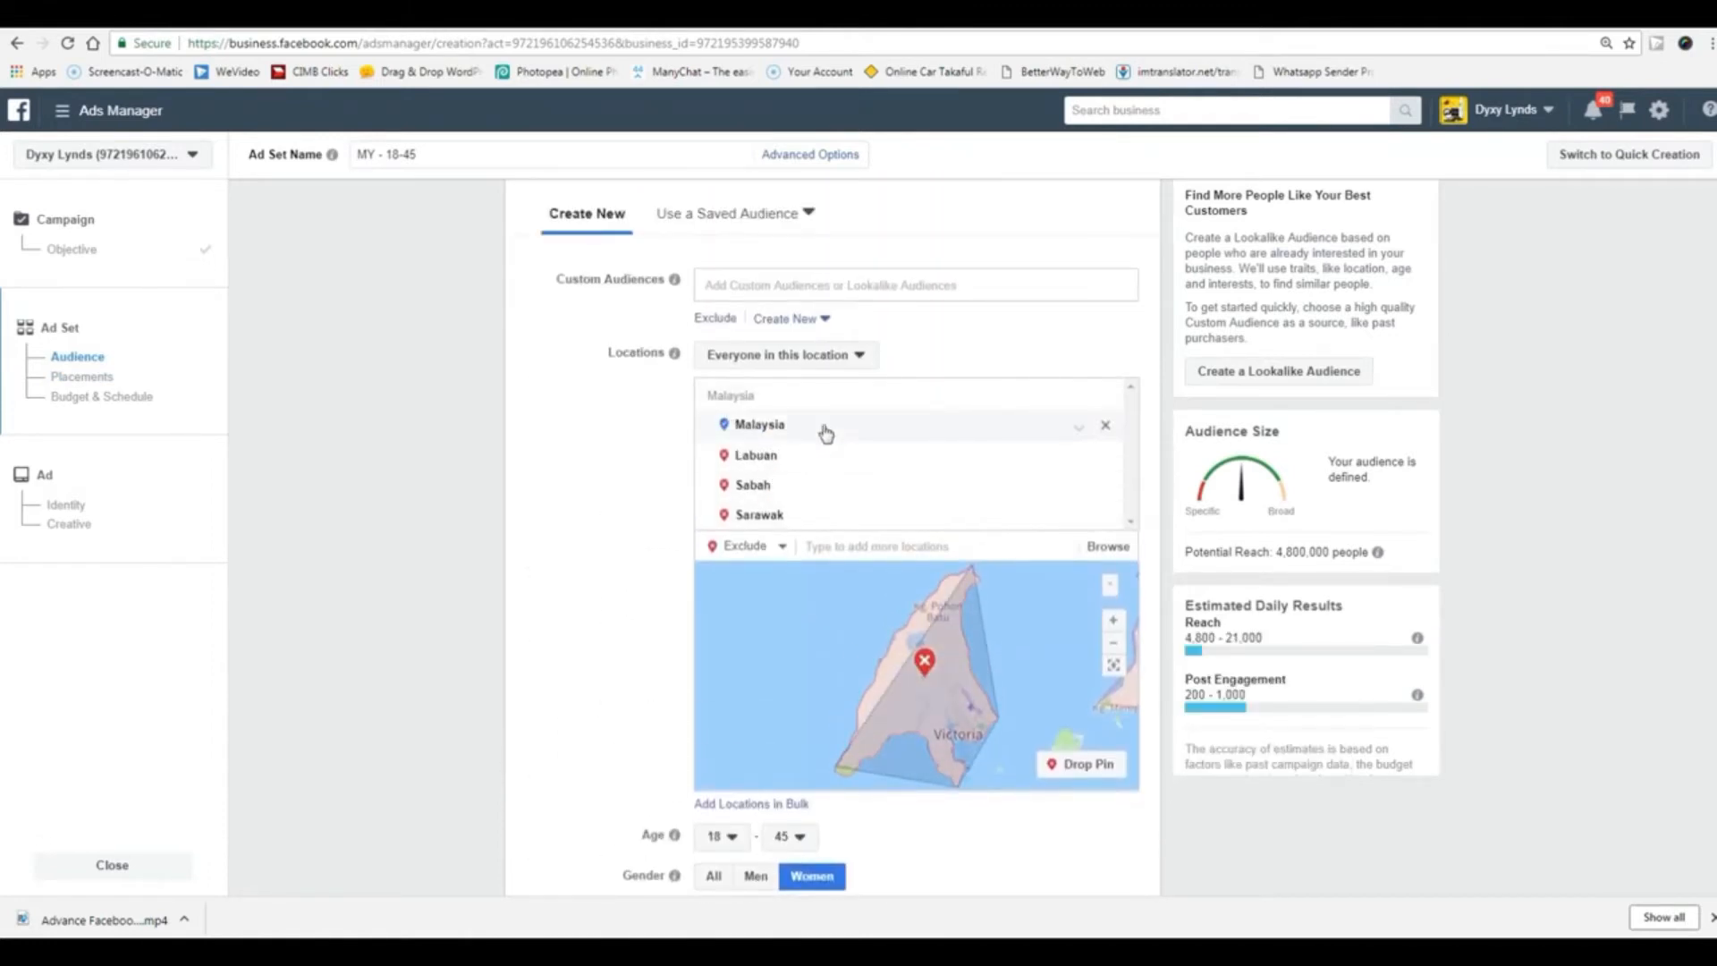
{"action": "scroll", "coordinate": [594, 670], "scroll_direction": "down", "scroll_amount": 10}
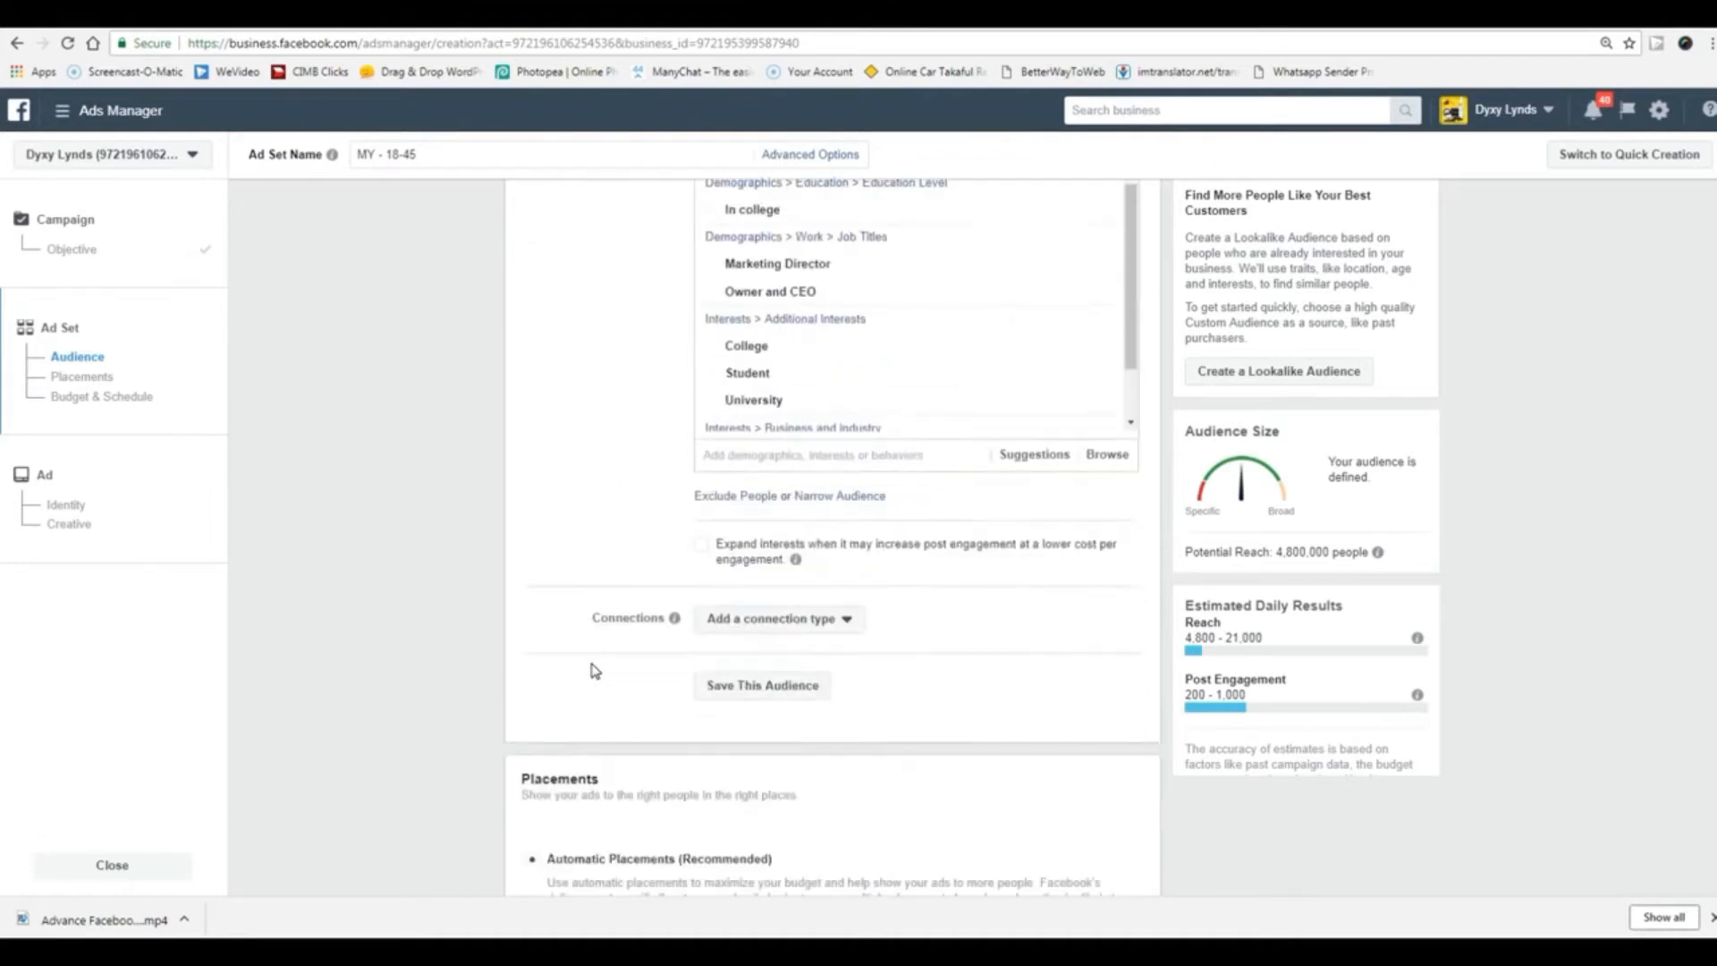
- Save the audience under the name "Split test (no cosmetics)"
{"action": "left_click", "coordinate": [751, 688]}
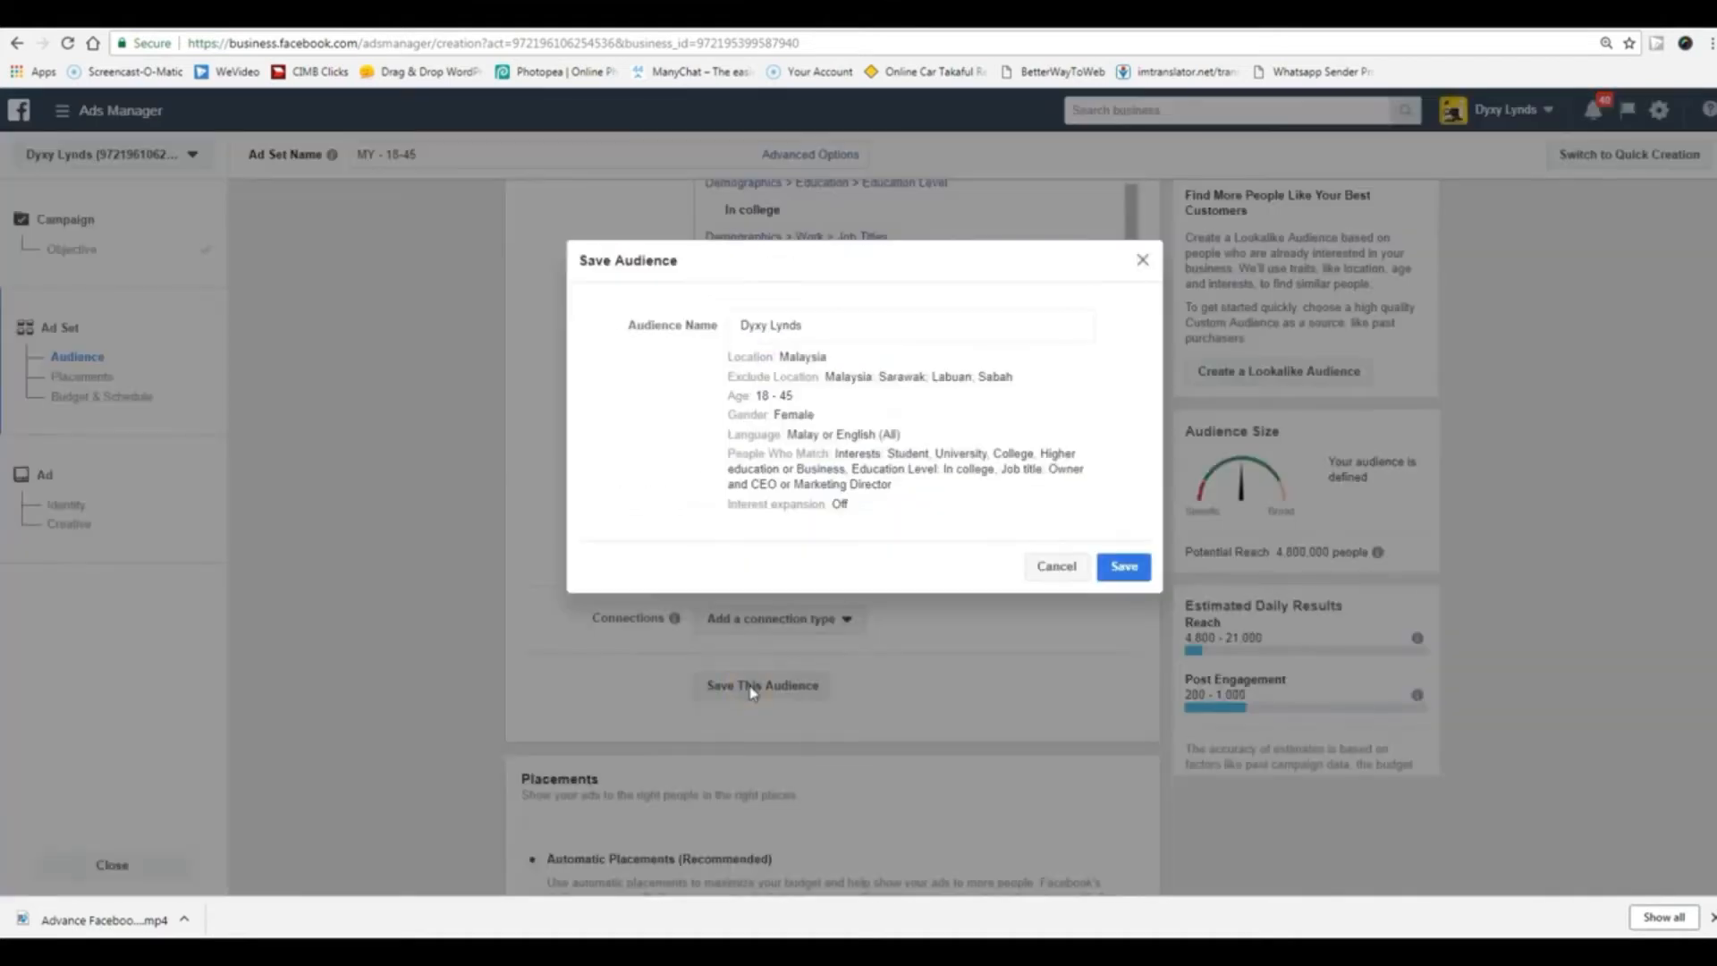
{"action": "left_click_drag", "start_coordinate": [814, 332], "coordinate": [743, 327]}
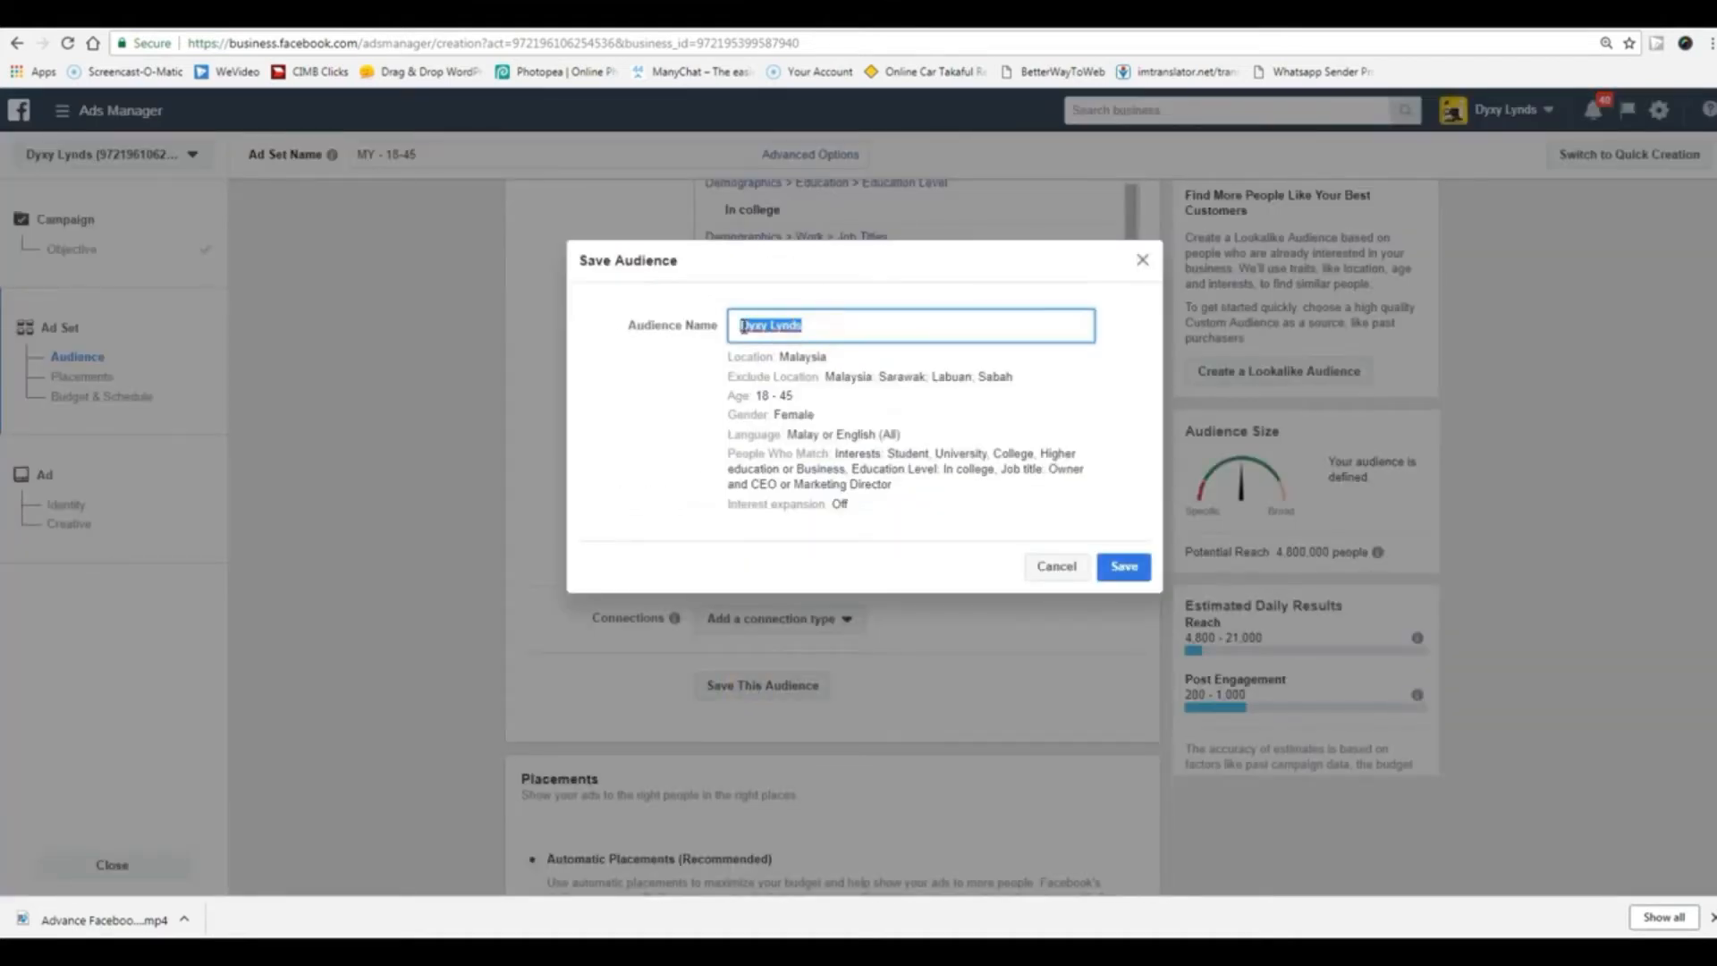
{"action": "key", "text": "BackSpace"}
{"action": "type", "text": "smetics"}
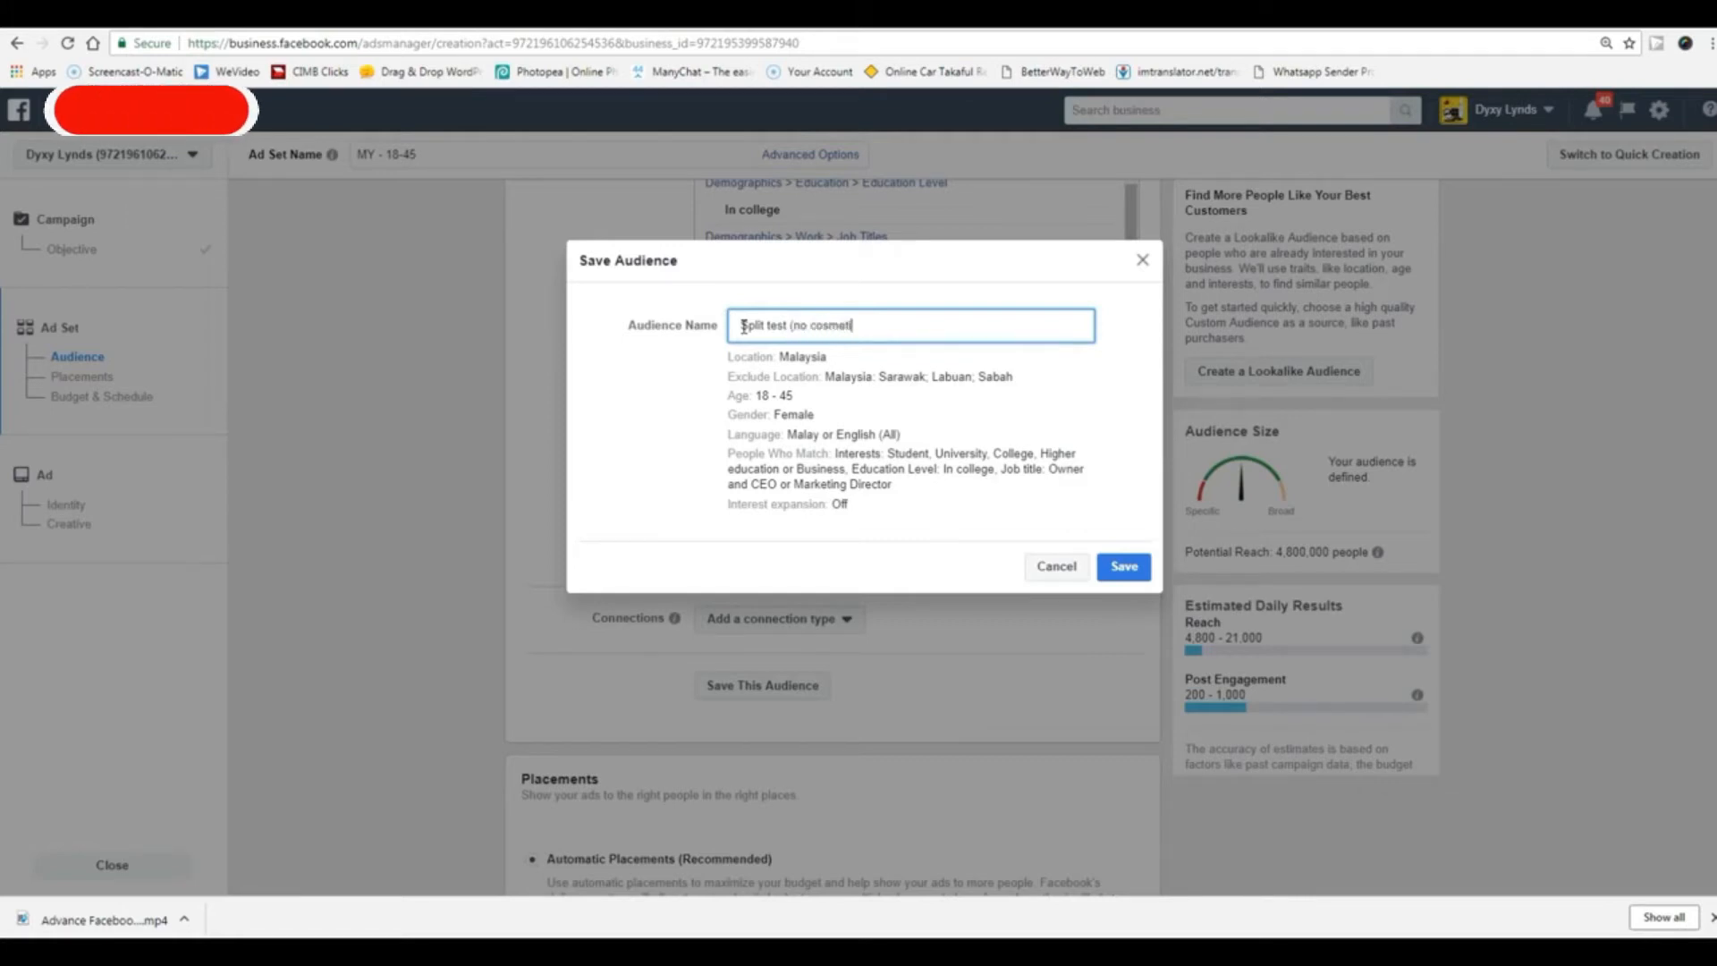
{"action": "left_click", "coordinate": [1124, 566]}
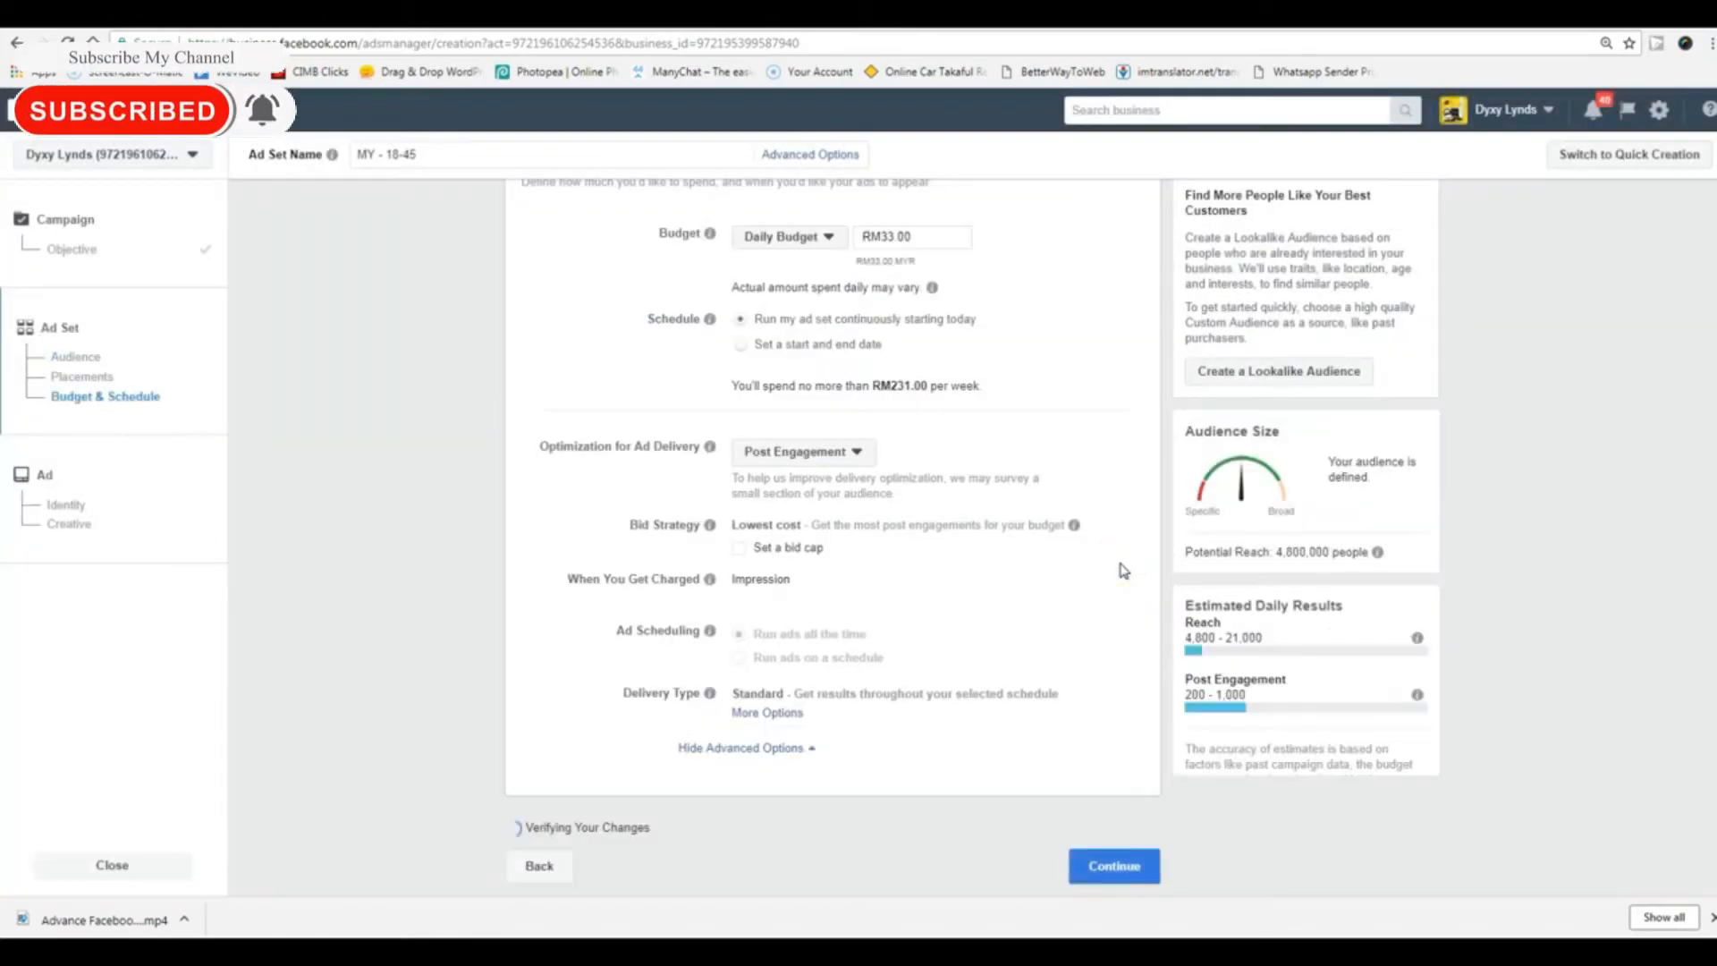
- Start creating a new audience for the ad set in place of the saved one
{"action": "scroll", "coordinate": [1013, 645], "scroll_direction": "up", "scroll_amount": 5}
{"action": "scroll", "coordinate": [1013, 644], "scroll_direction": "up", "scroll_amount": 6}
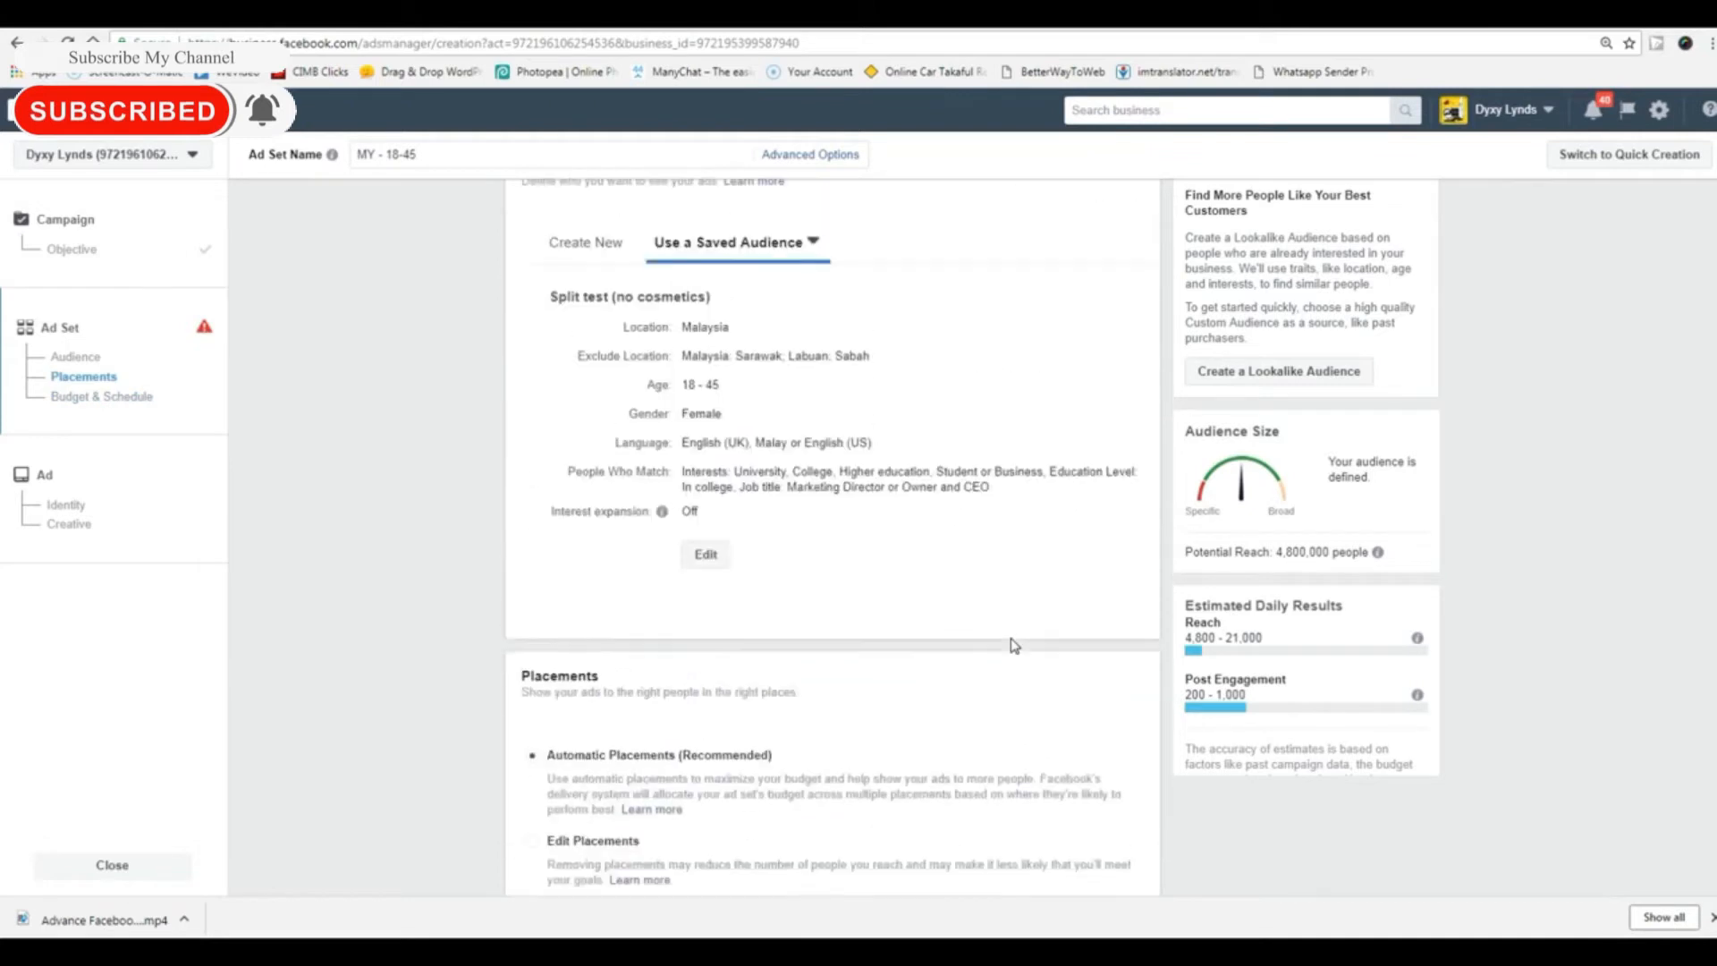
{"action": "left_click", "coordinate": [590, 395]}
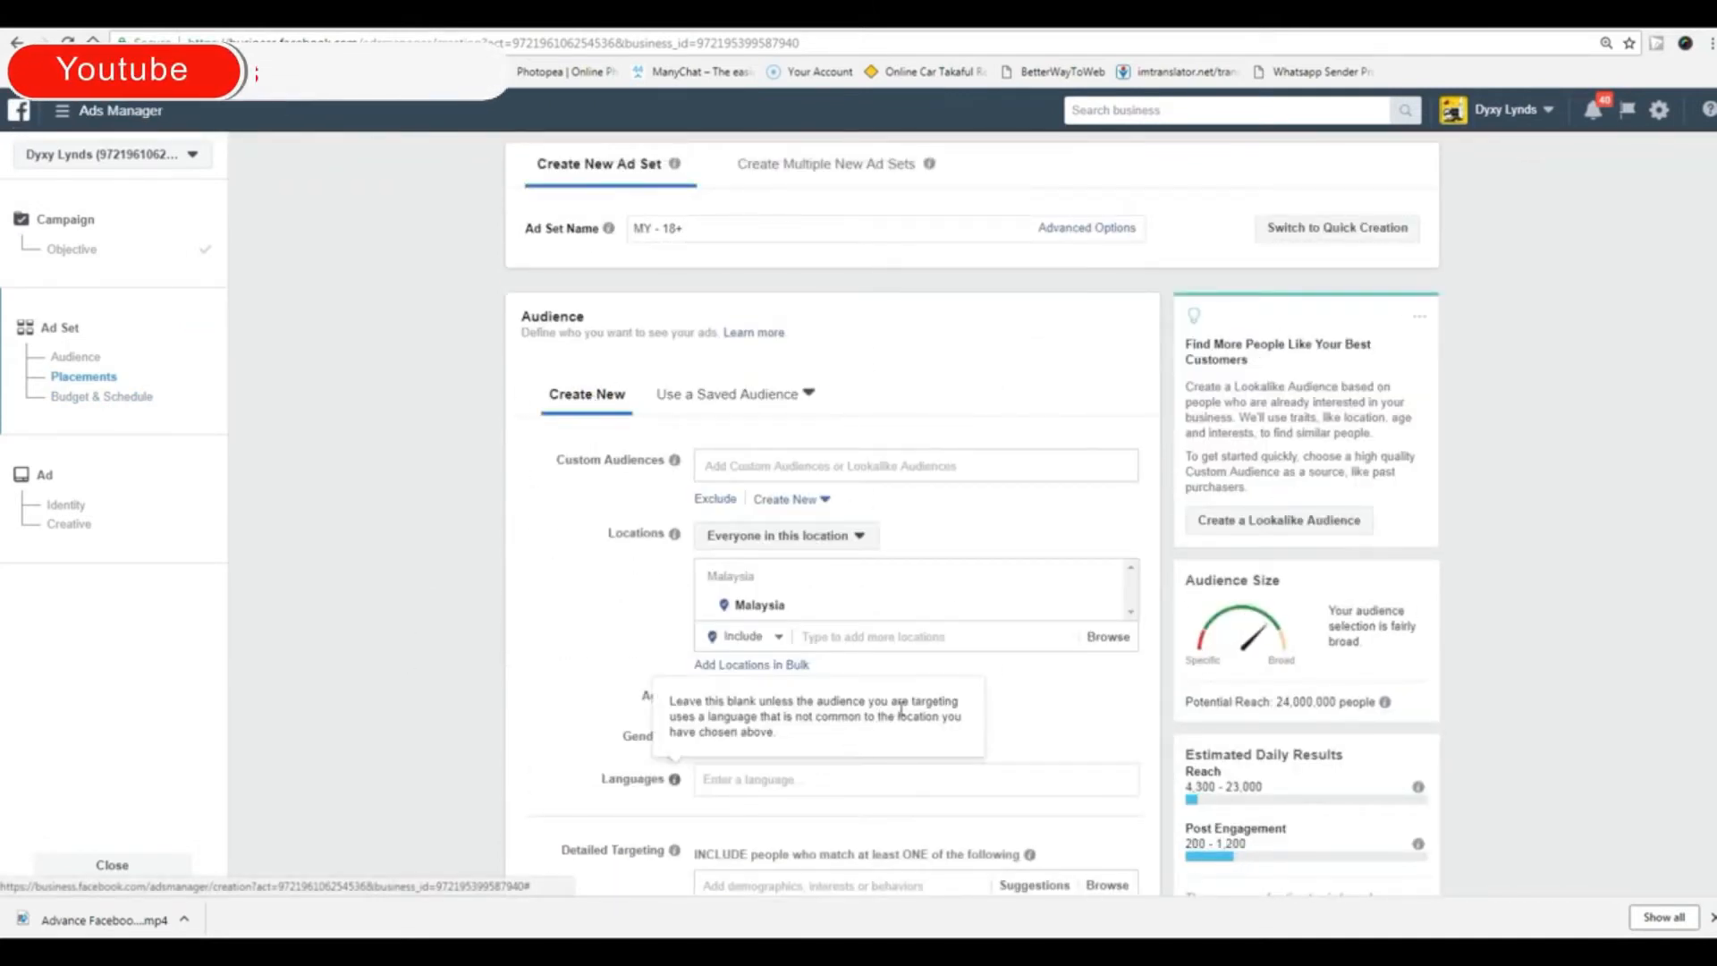
- Limit the new audience to women and set its maximum age to 46
{"action": "scroll", "coordinate": [680, 716], "scroll_direction": "down", "scroll_amount": 2}
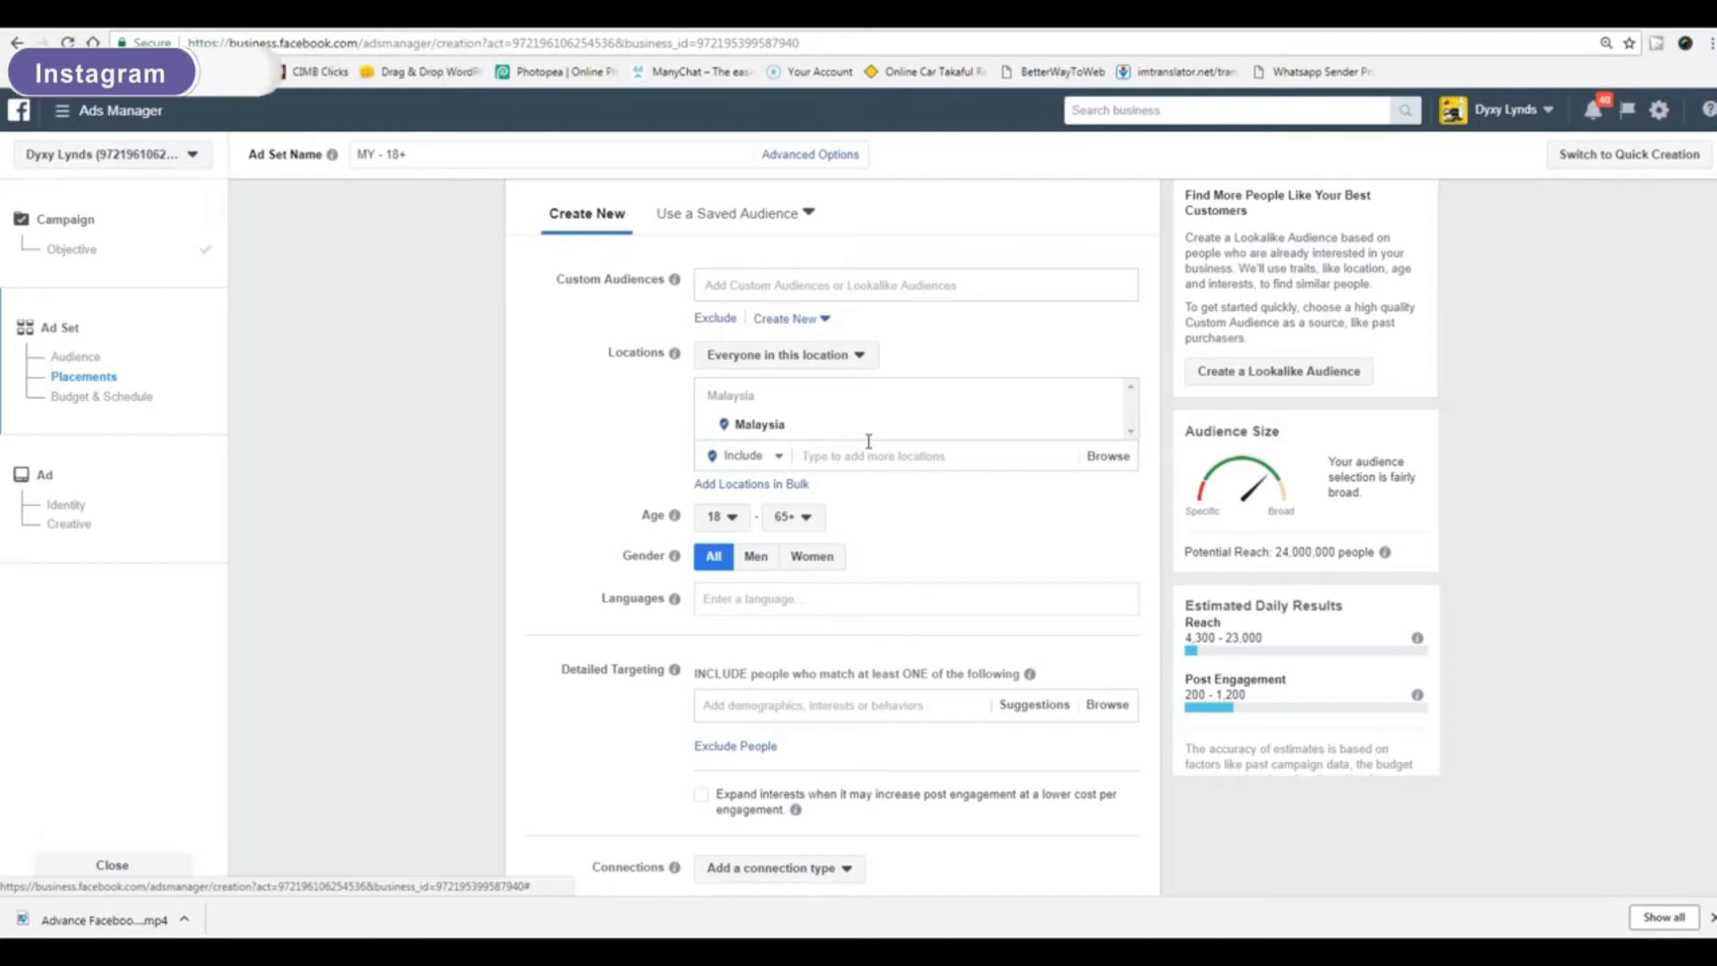
{"action": "left_click", "coordinate": [810, 558]}
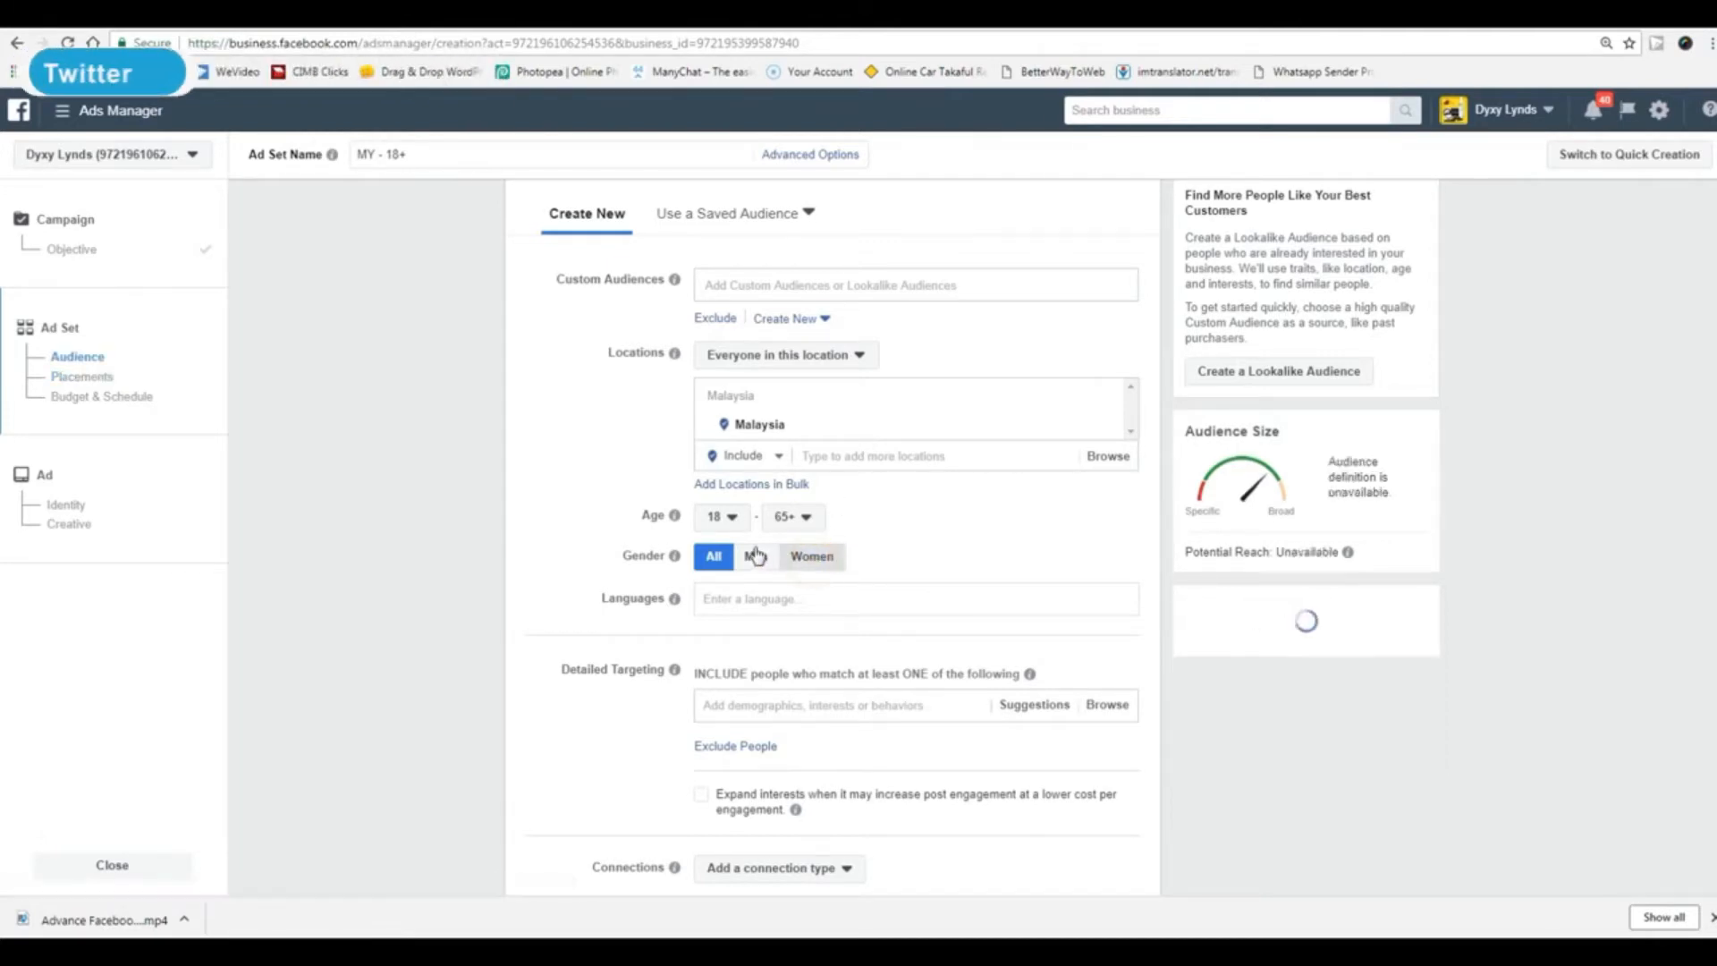
{"action": "left_click", "coordinate": [805, 518]}
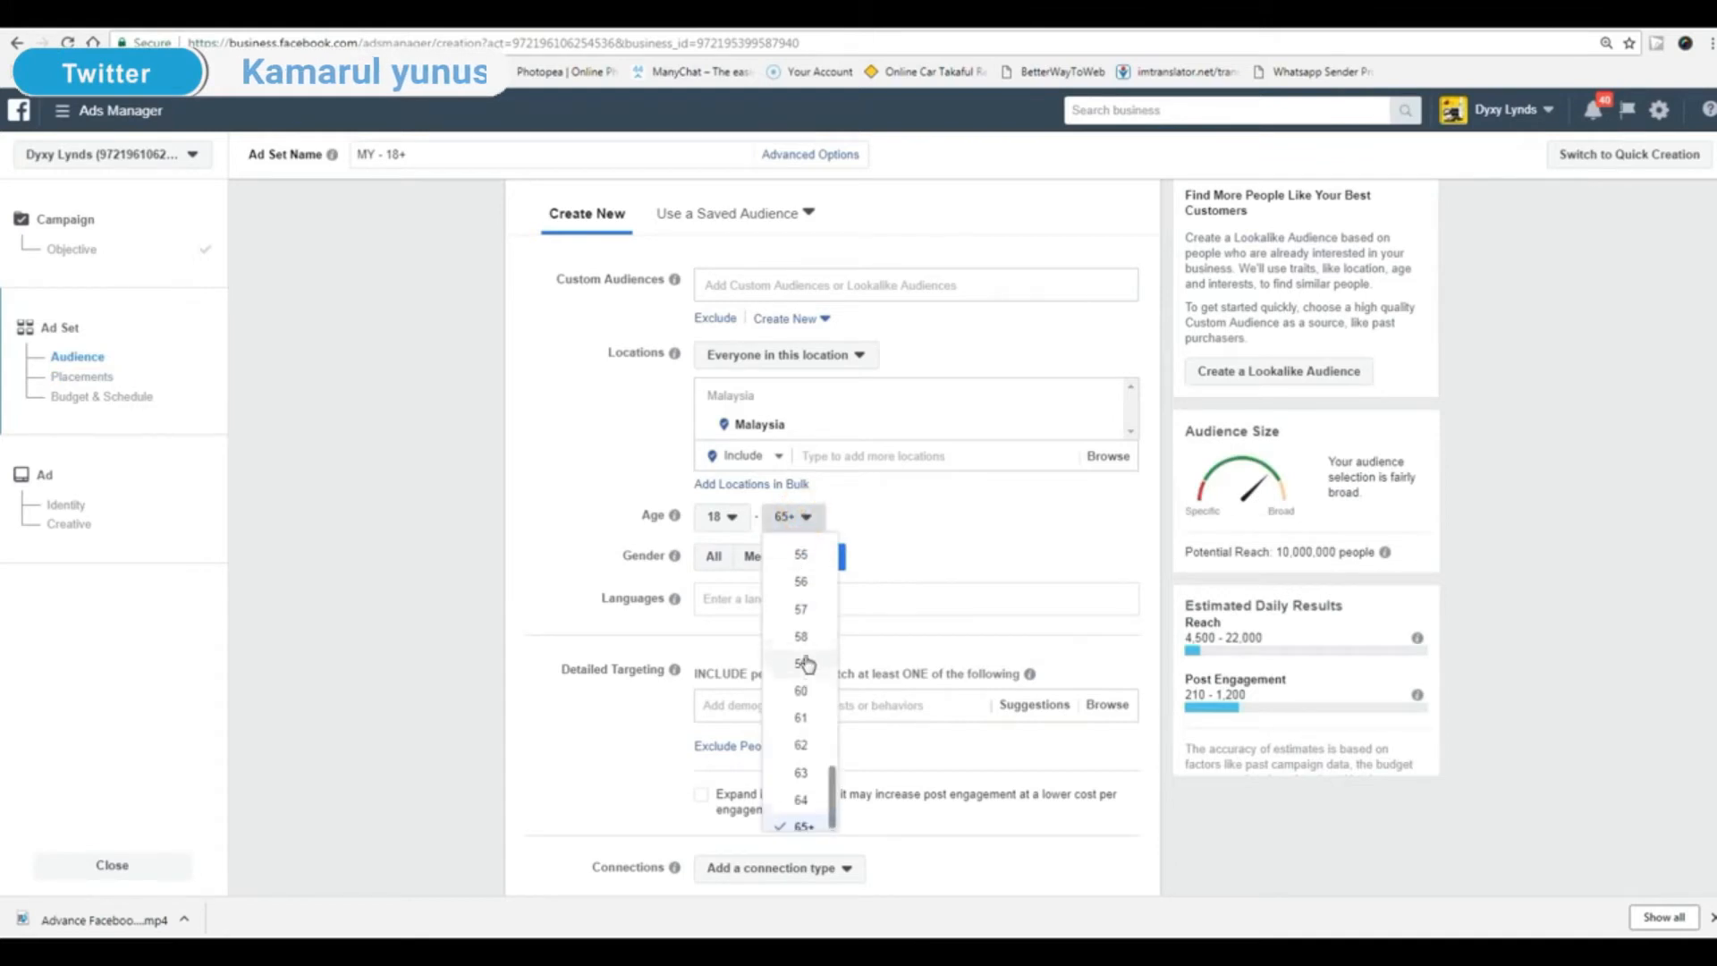
{"action": "scroll", "coordinate": [803, 577], "scroll_direction": "up", "scroll_amount": 2}
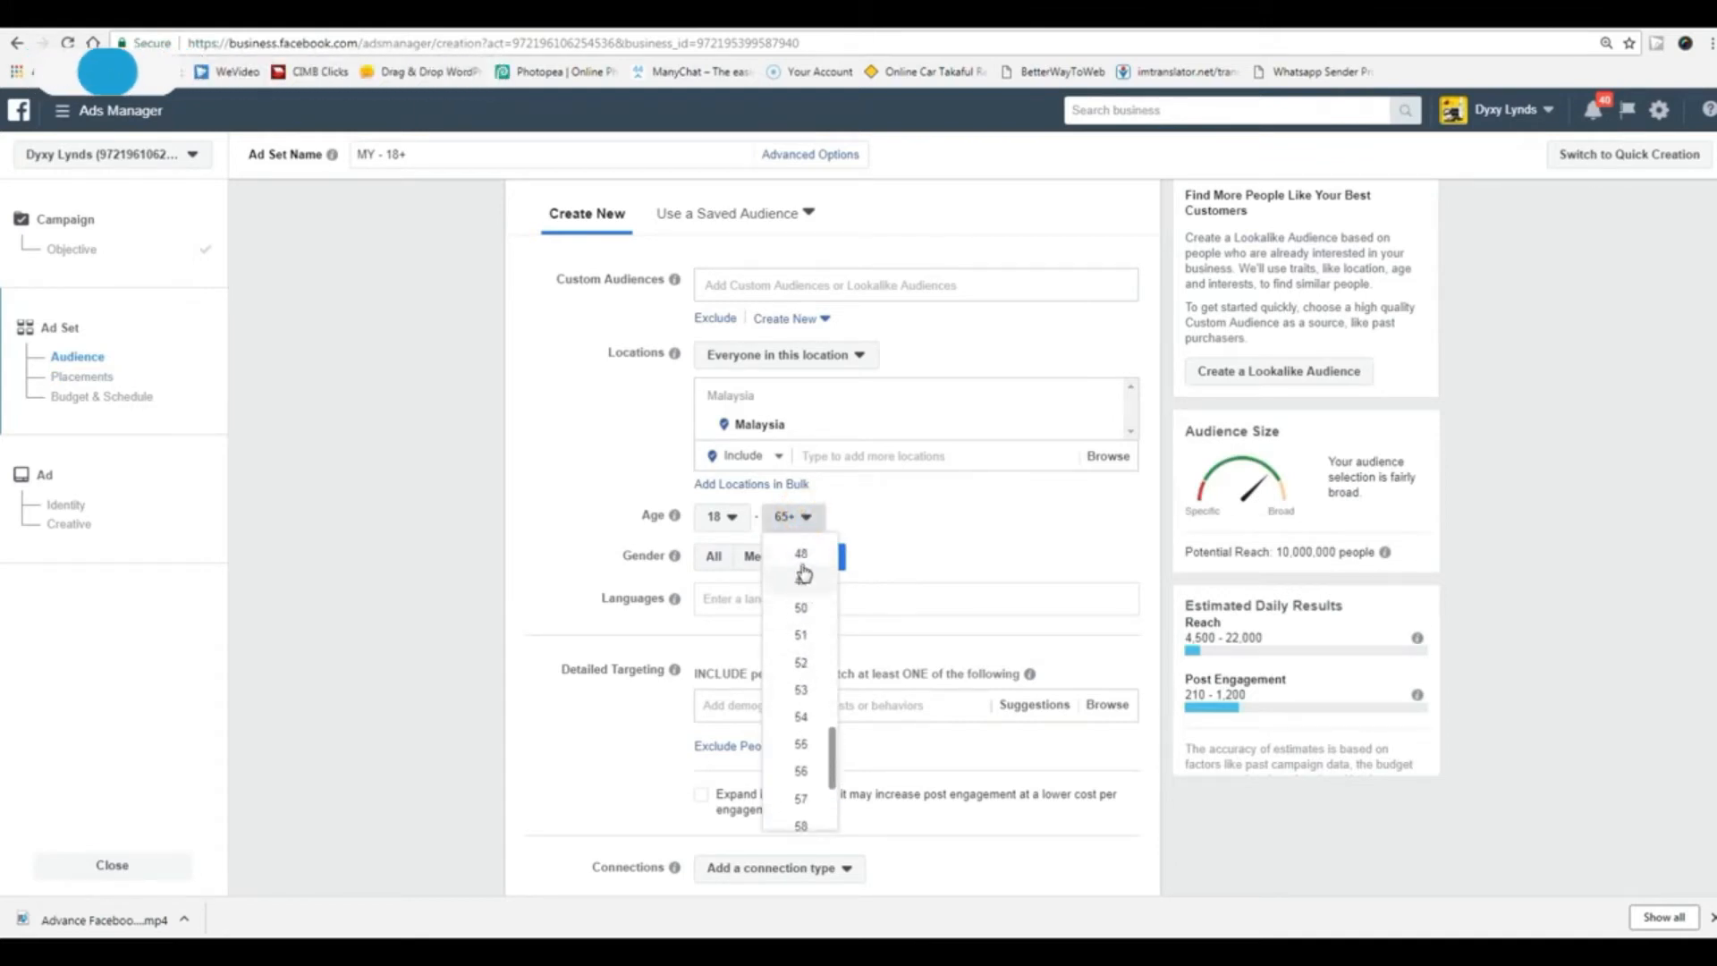
{"action": "scroll", "coordinate": [804, 575], "scroll_direction": "up", "scroll_amount": 1}
{"action": "left_click", "coordinate": [802, 570]}
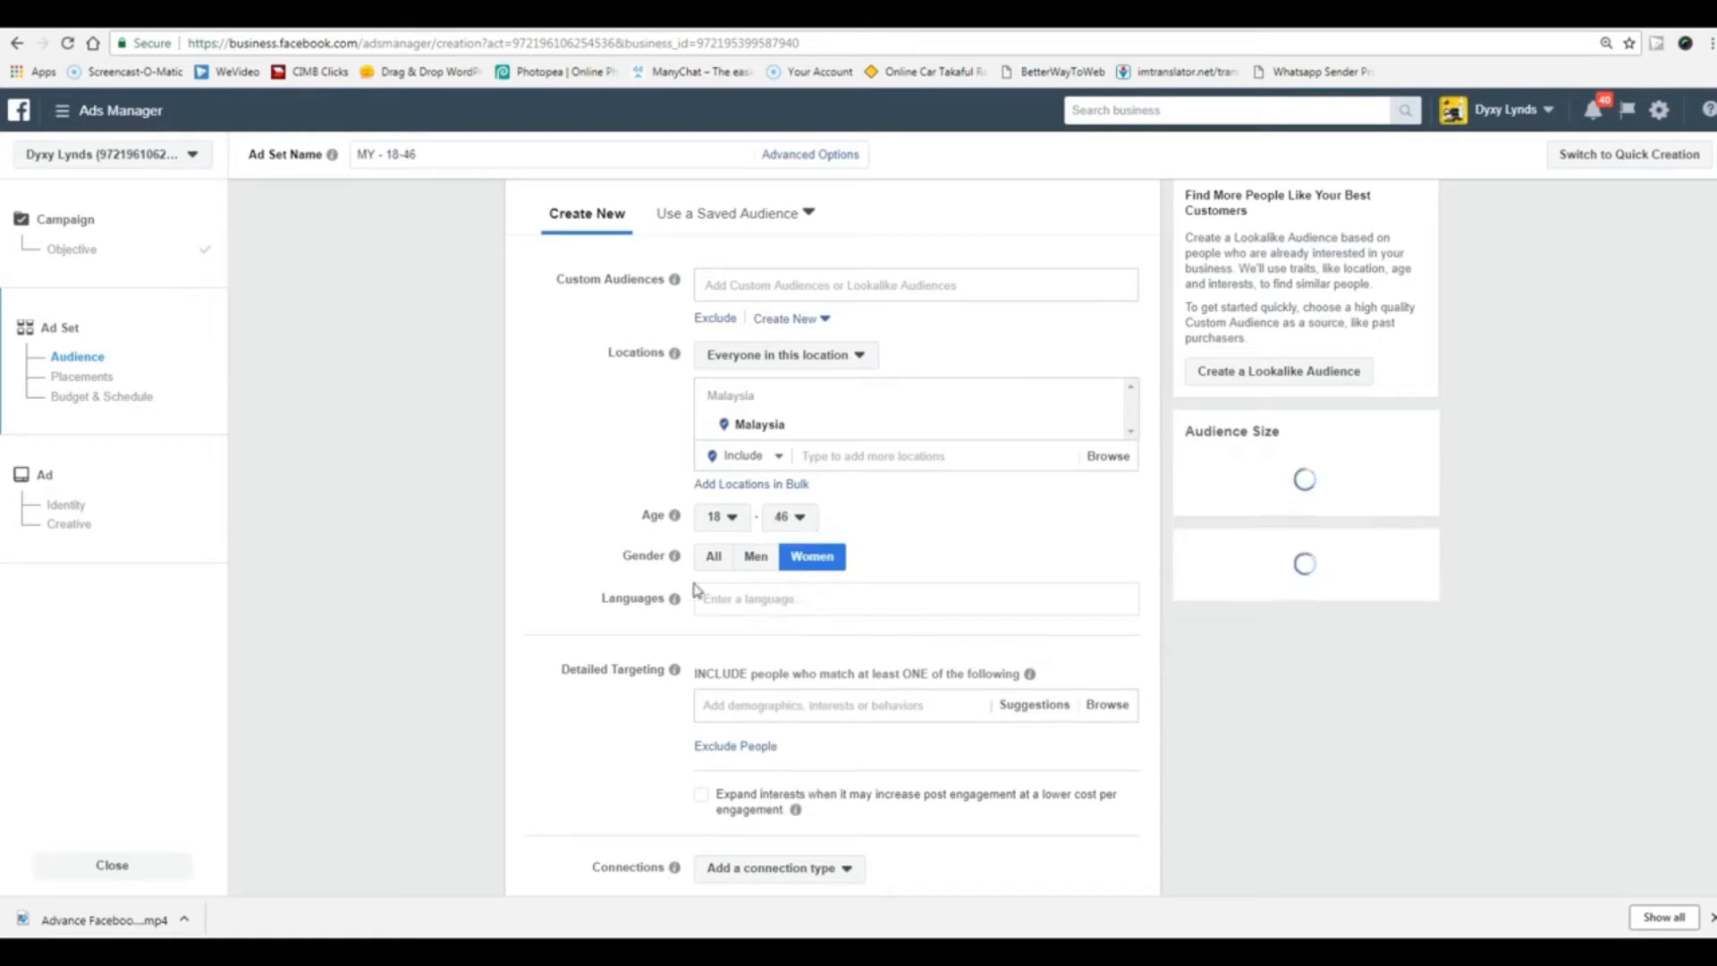
- Add Malay and English (All) as the audience's languages
{"action": "left_click", "coordinate": [762, 602]}
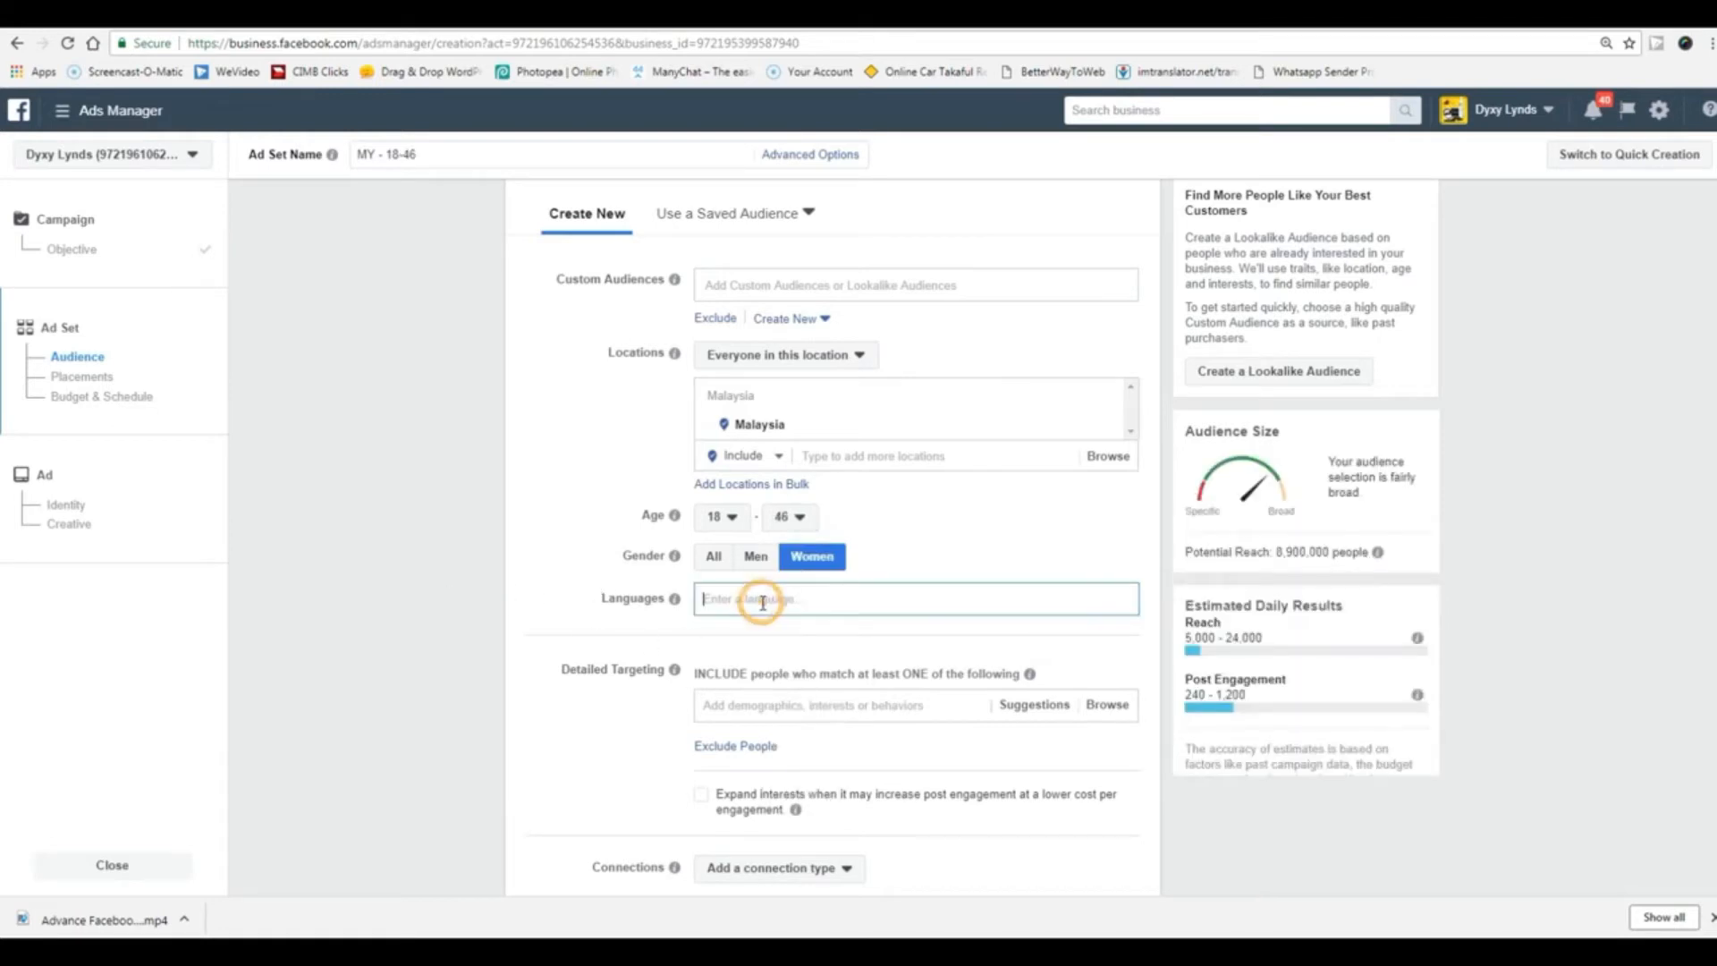
{"action": "type", "text": "malay"}
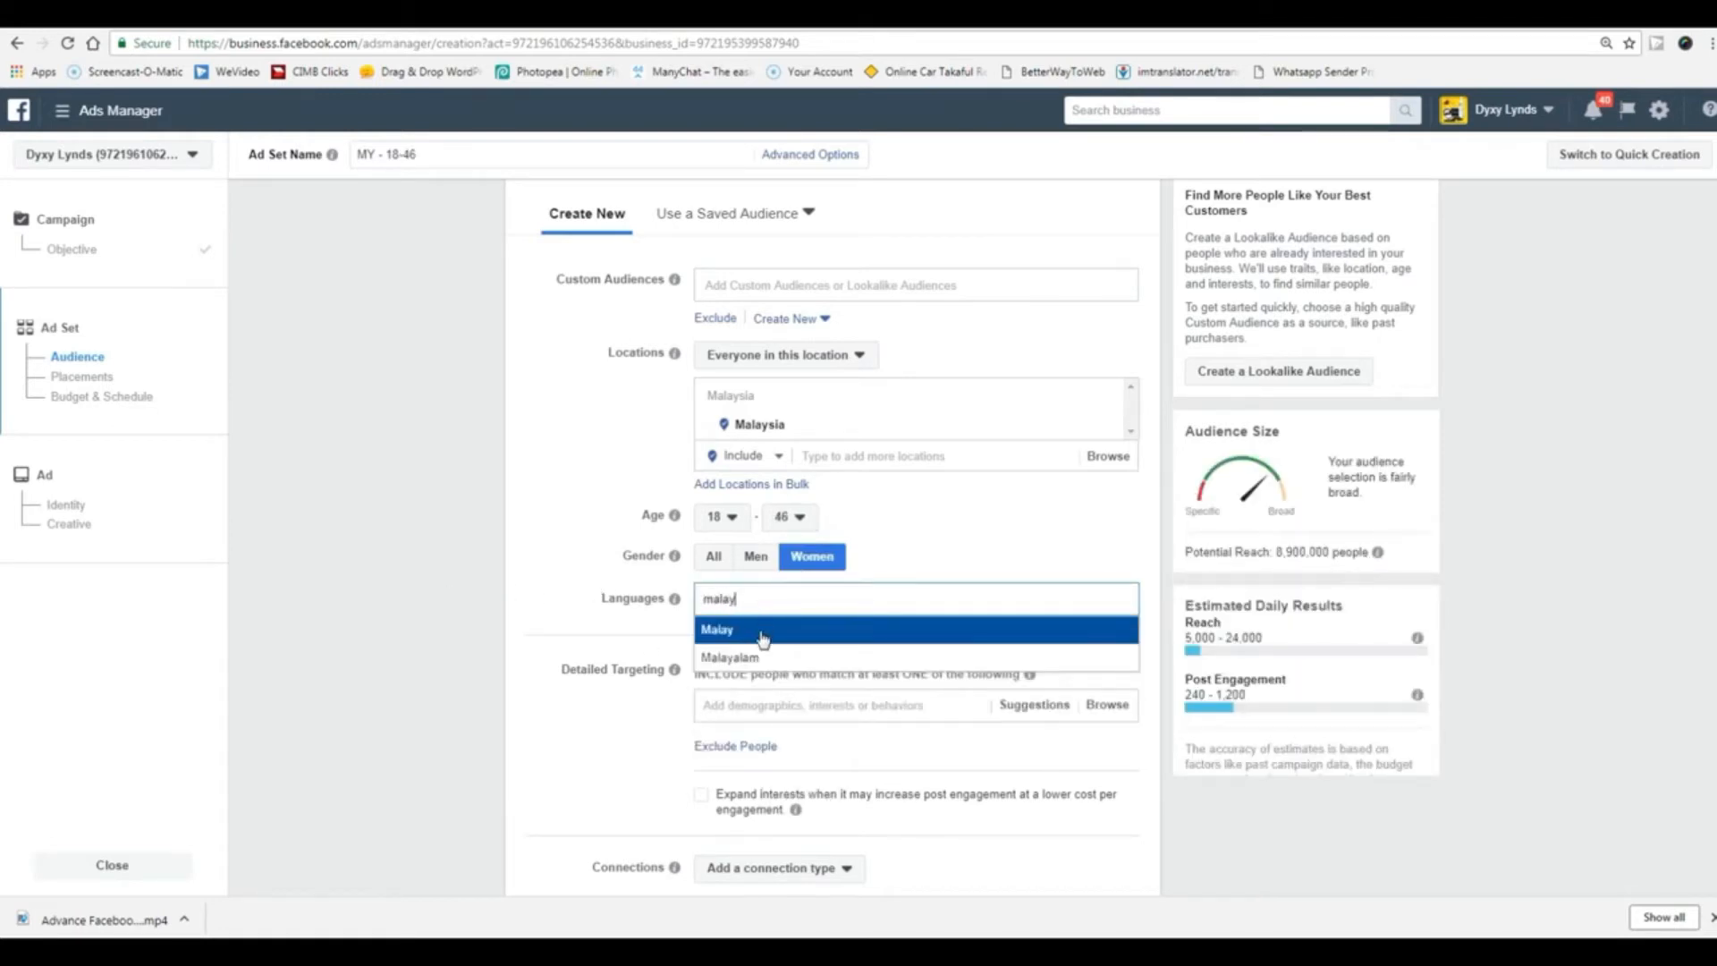
{"action": "left_click", "coordinate": [762, 637]}
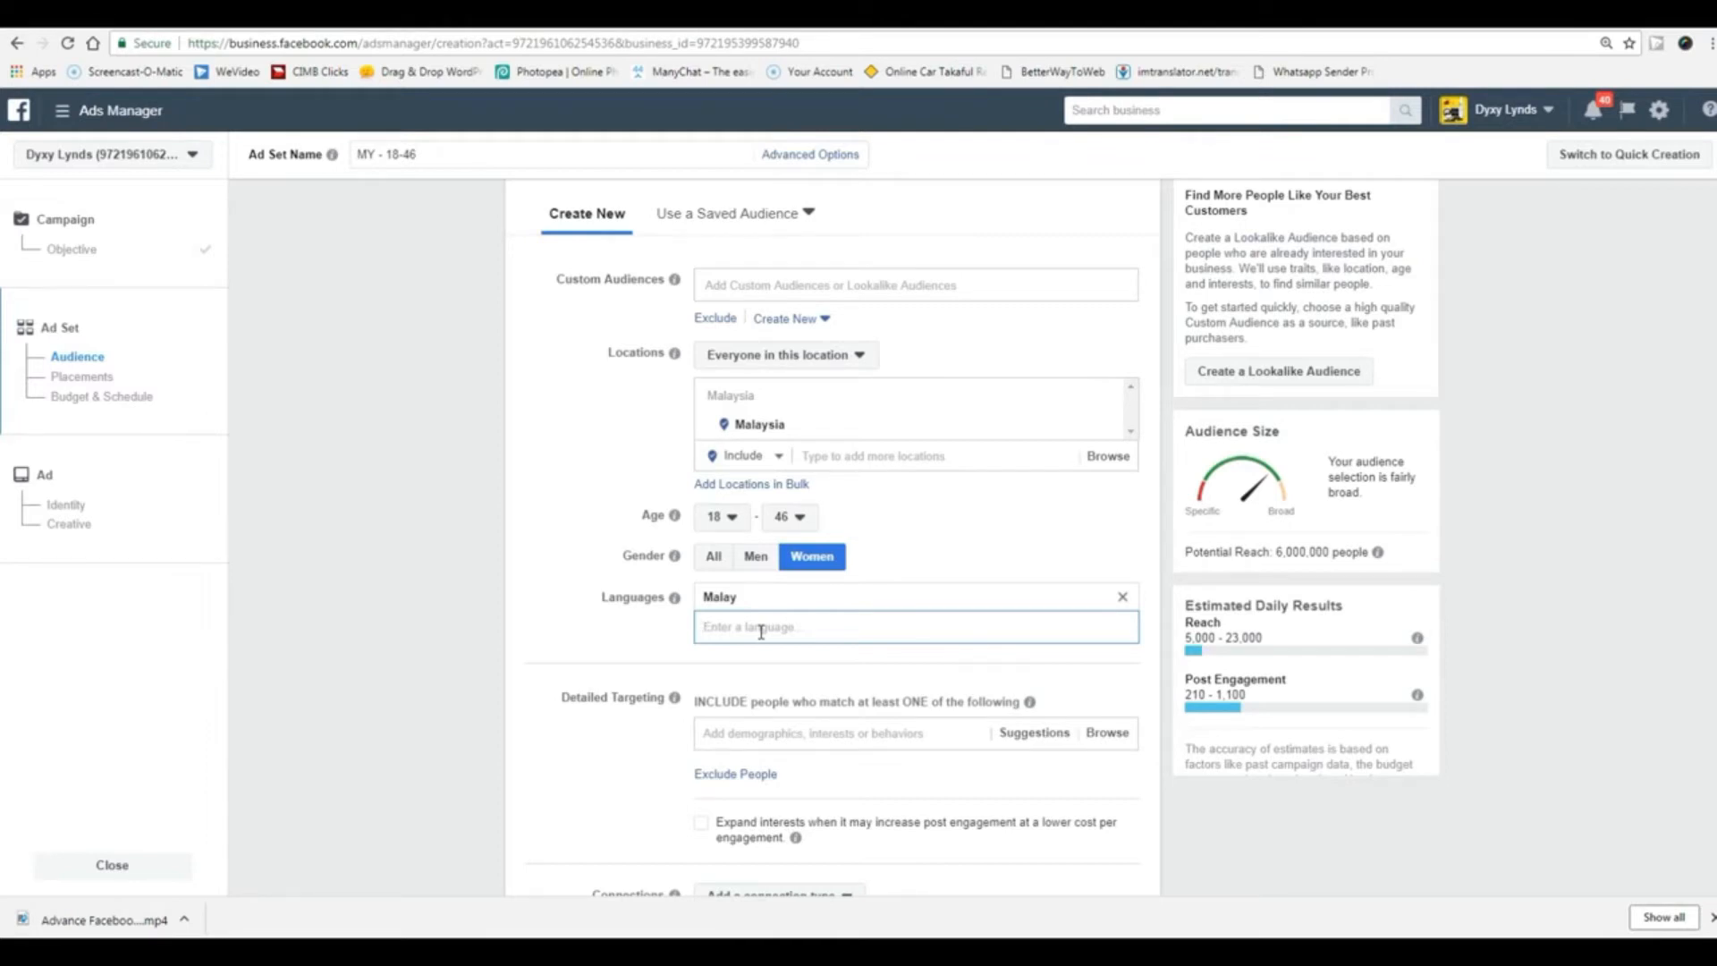
{"action": "type", "text": "english"}
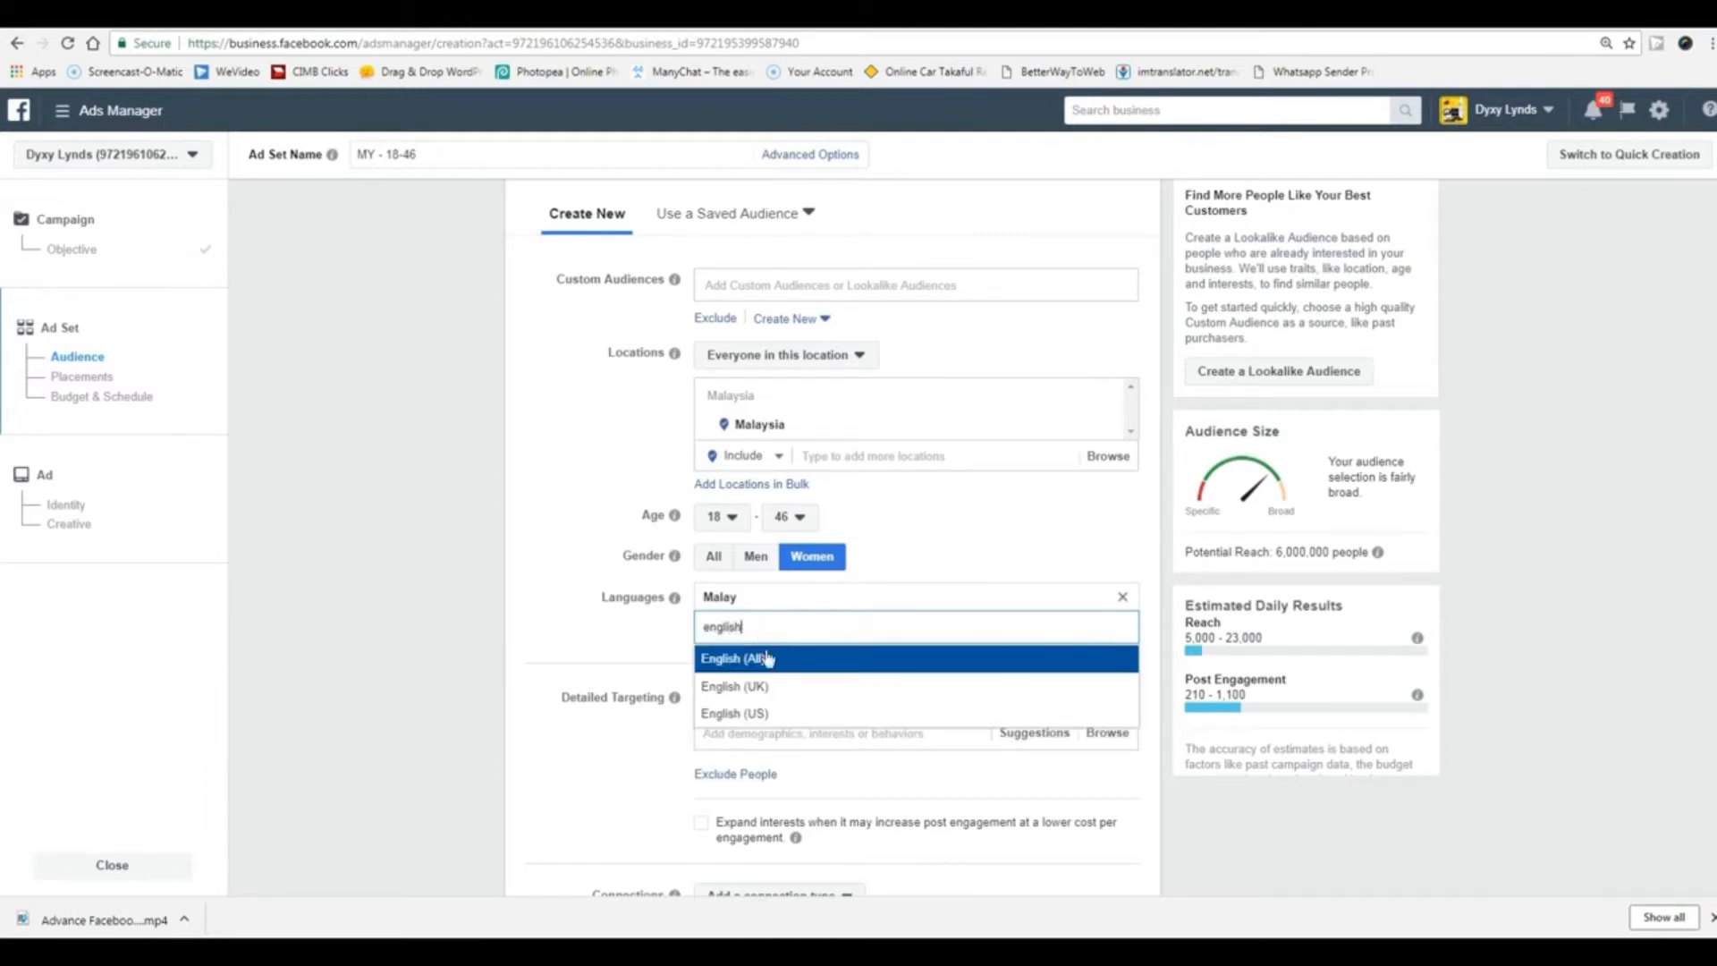
{"action": "left_click", "coordinate": [761, 659]}
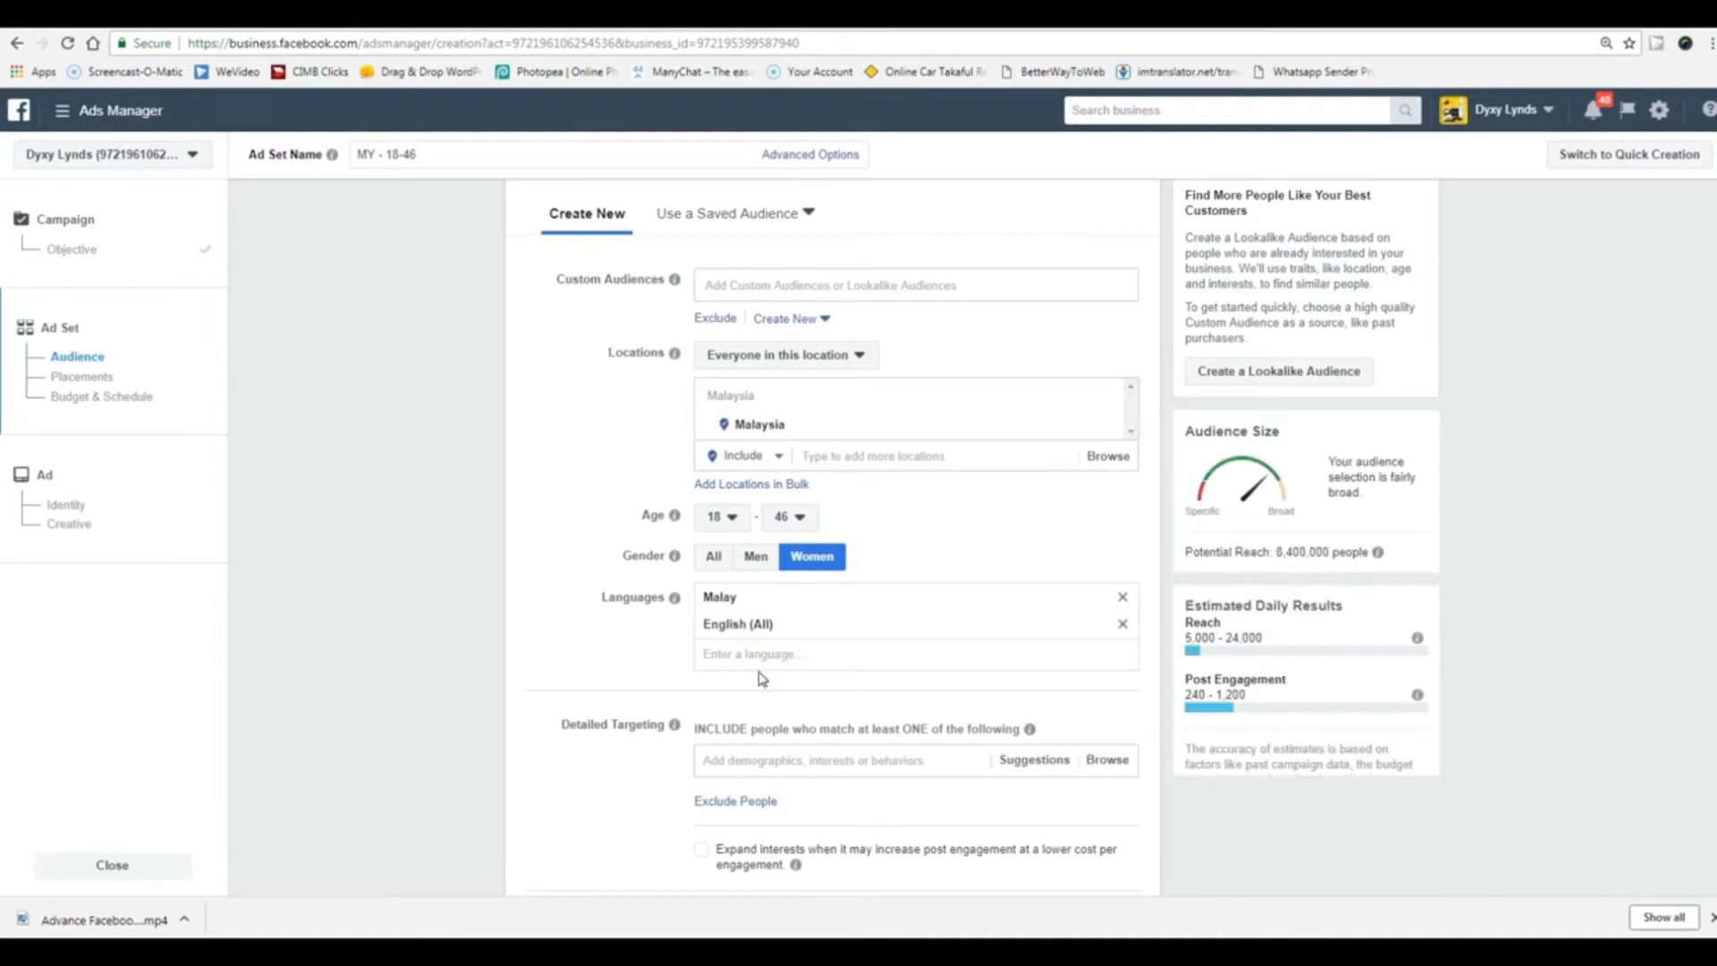
- Add the suggested interests Cosmetics, Handbags and Make-up artist to the detailed targeting
{"action": "scroll", "coordinate": [523, 831], "scroll_direction": "down", "scroll_amount": 1}
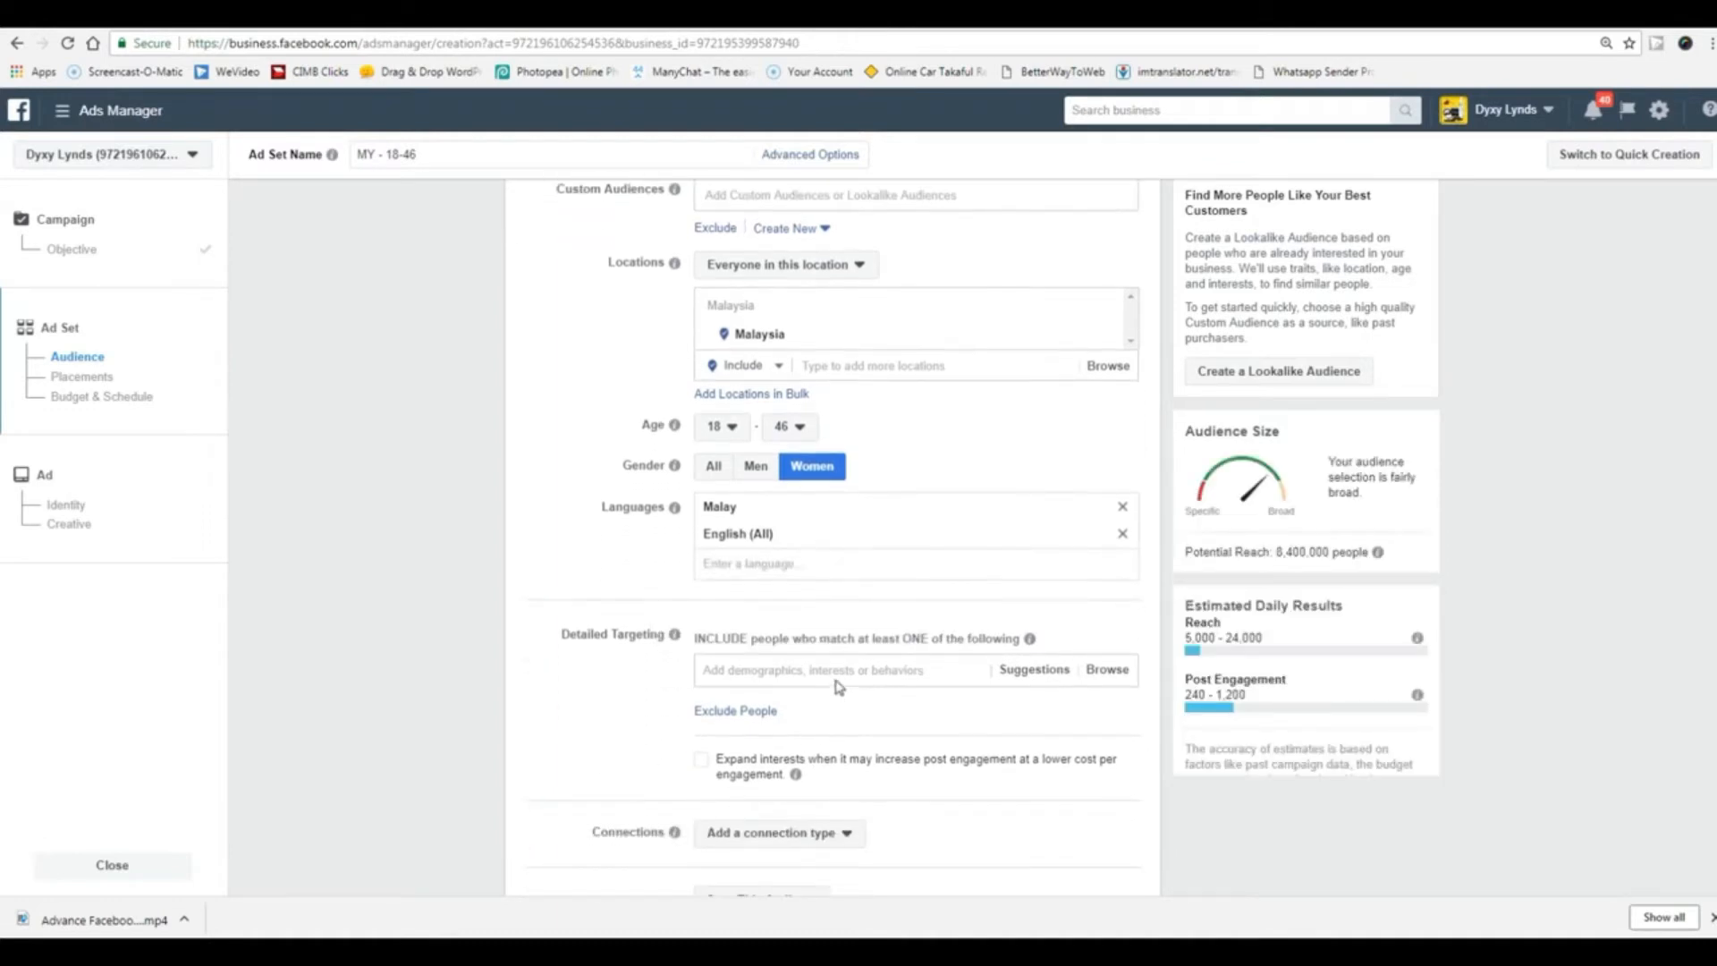
{"action": "left_click", "coordinate": [838, 679]}
{"action": "left_click", "coordinate": [1018, 676]}
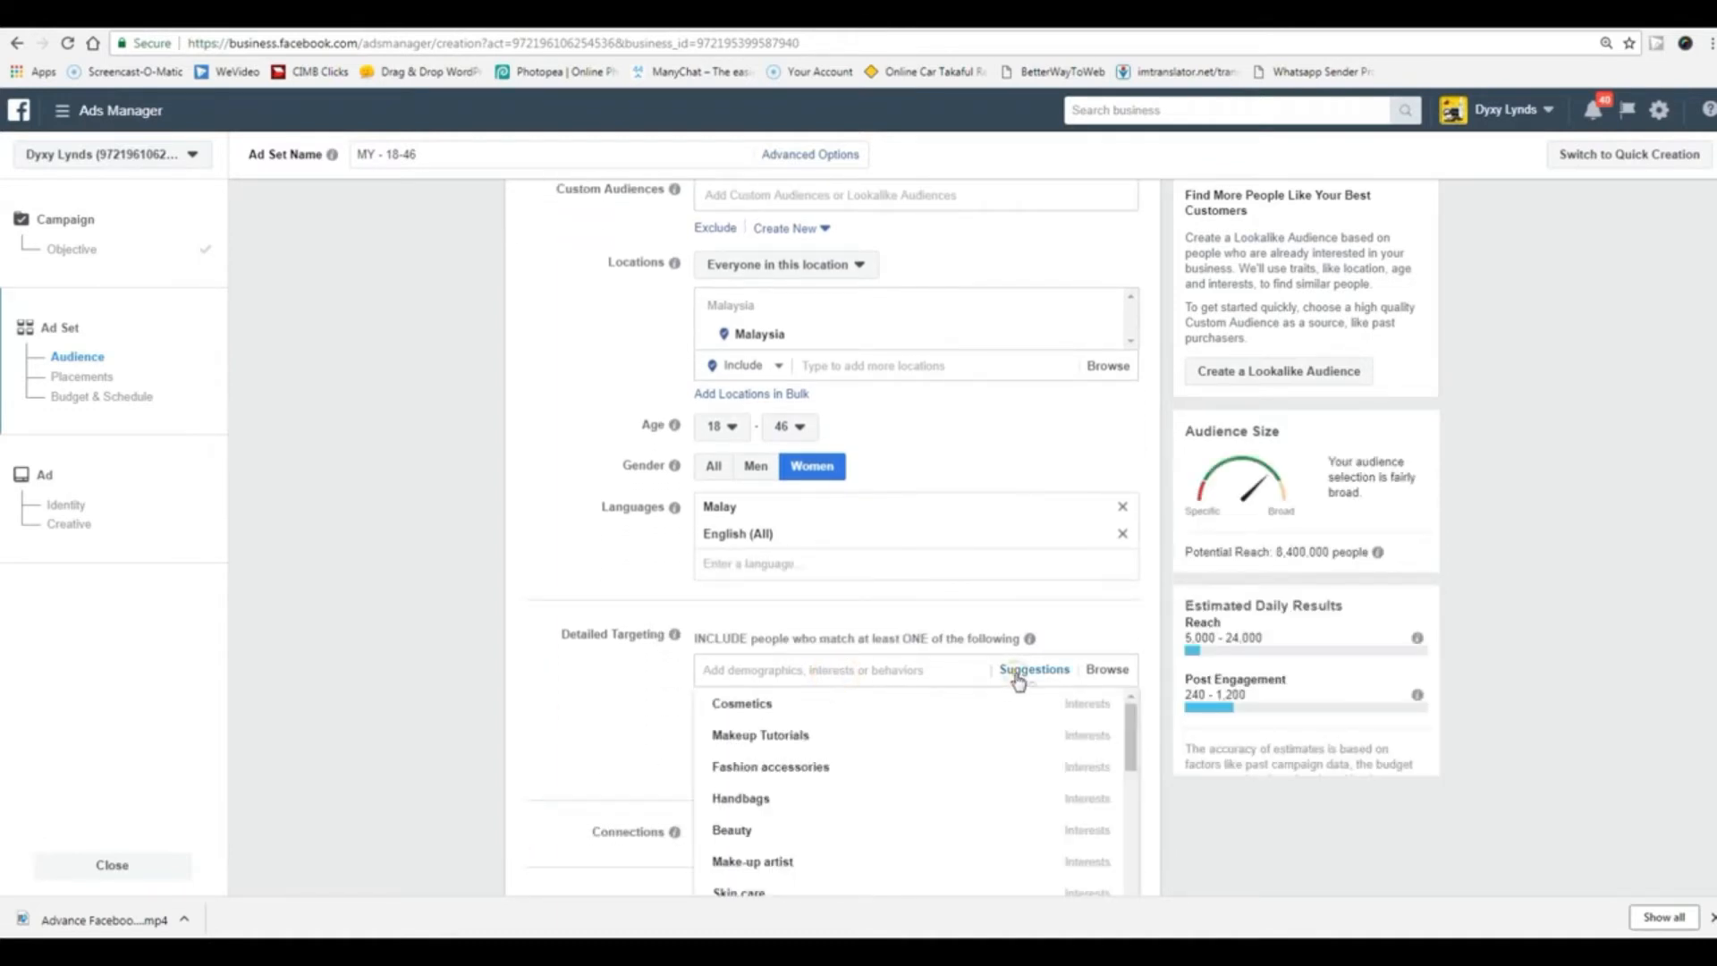
{"action": "left_click", "coordinate": [738, 705]}
{"action": "scroll", "coordinate": [577, 741], "scroll_direction": "down", "scroll_amount": 1}
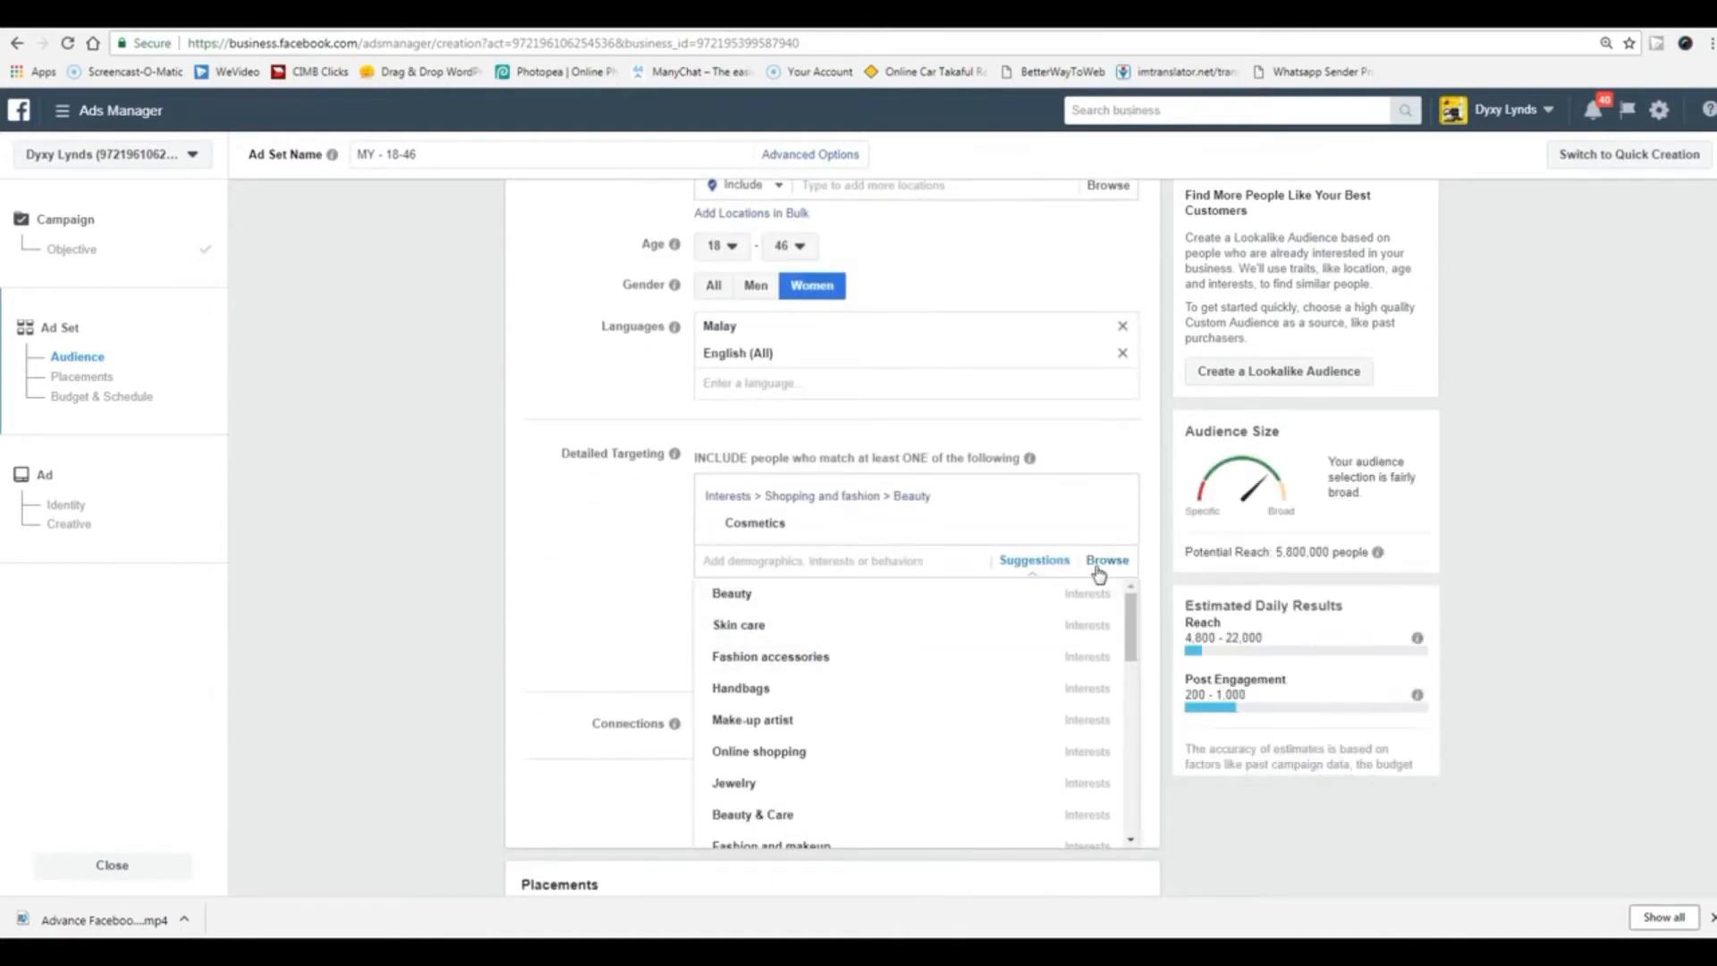
{"action": "left_click", "coordinate": [771, 692]}
{"action": "left_click", "coordinate": [778, 806]}
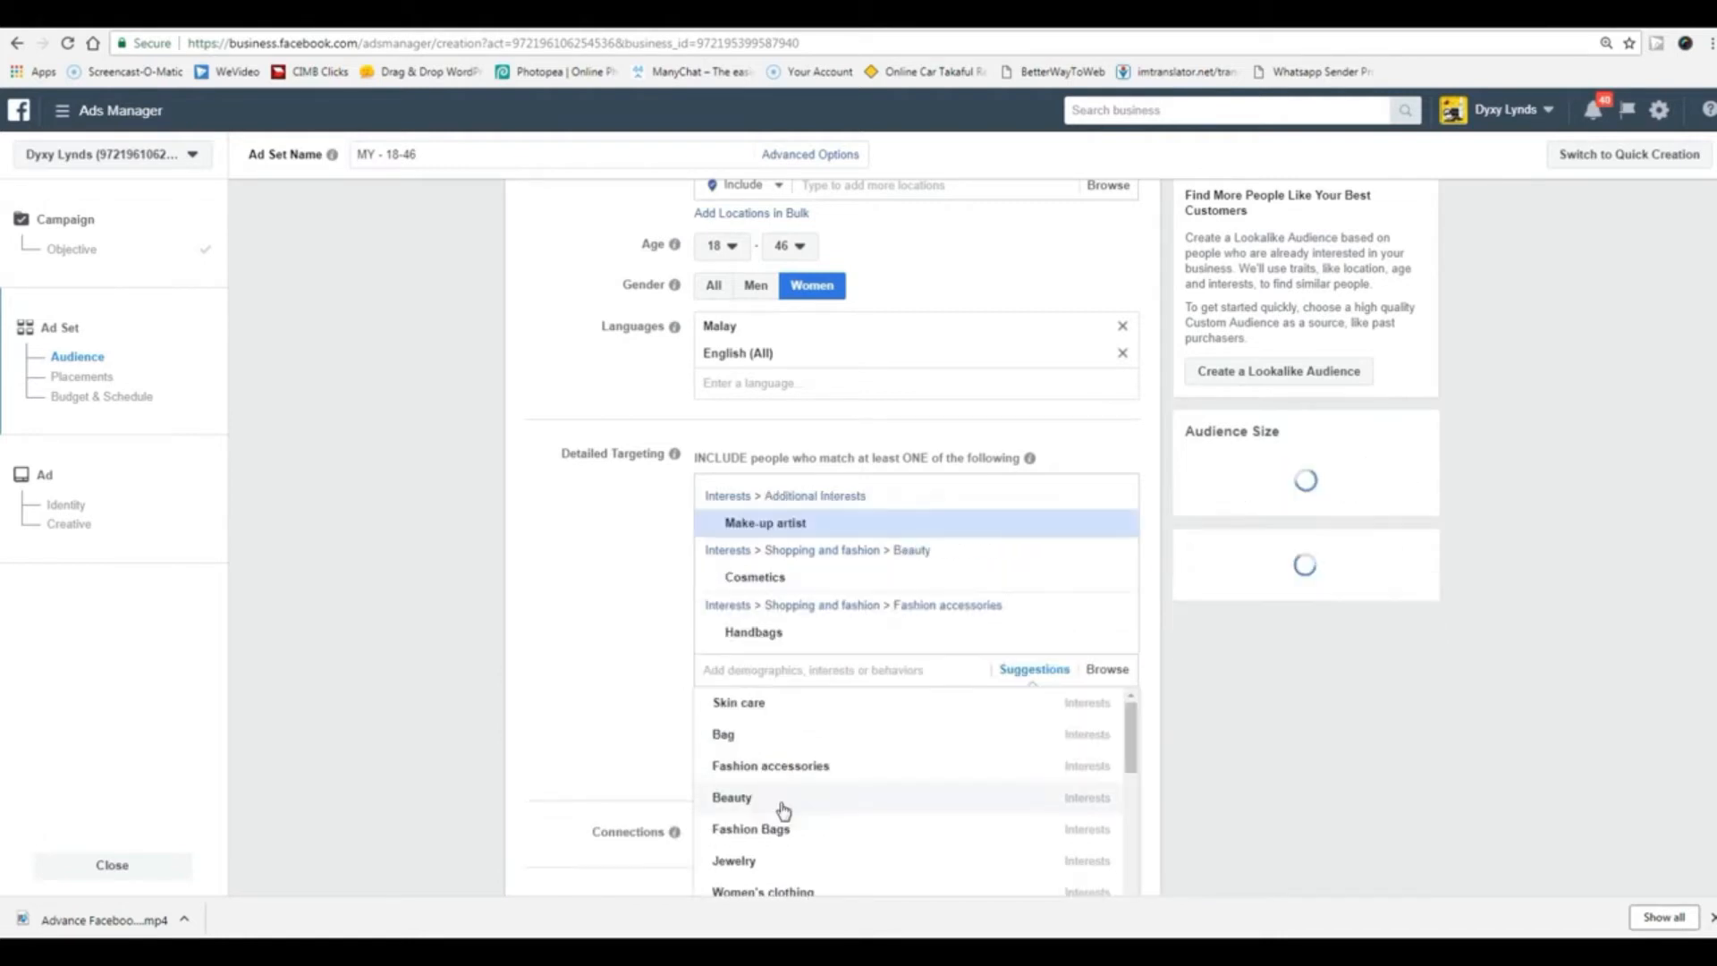
- Add the interests Books and Comics from the Entertainment > Reading category to the detailed targeting
{"action": "left_click", "coordinate": [1109, 671]}
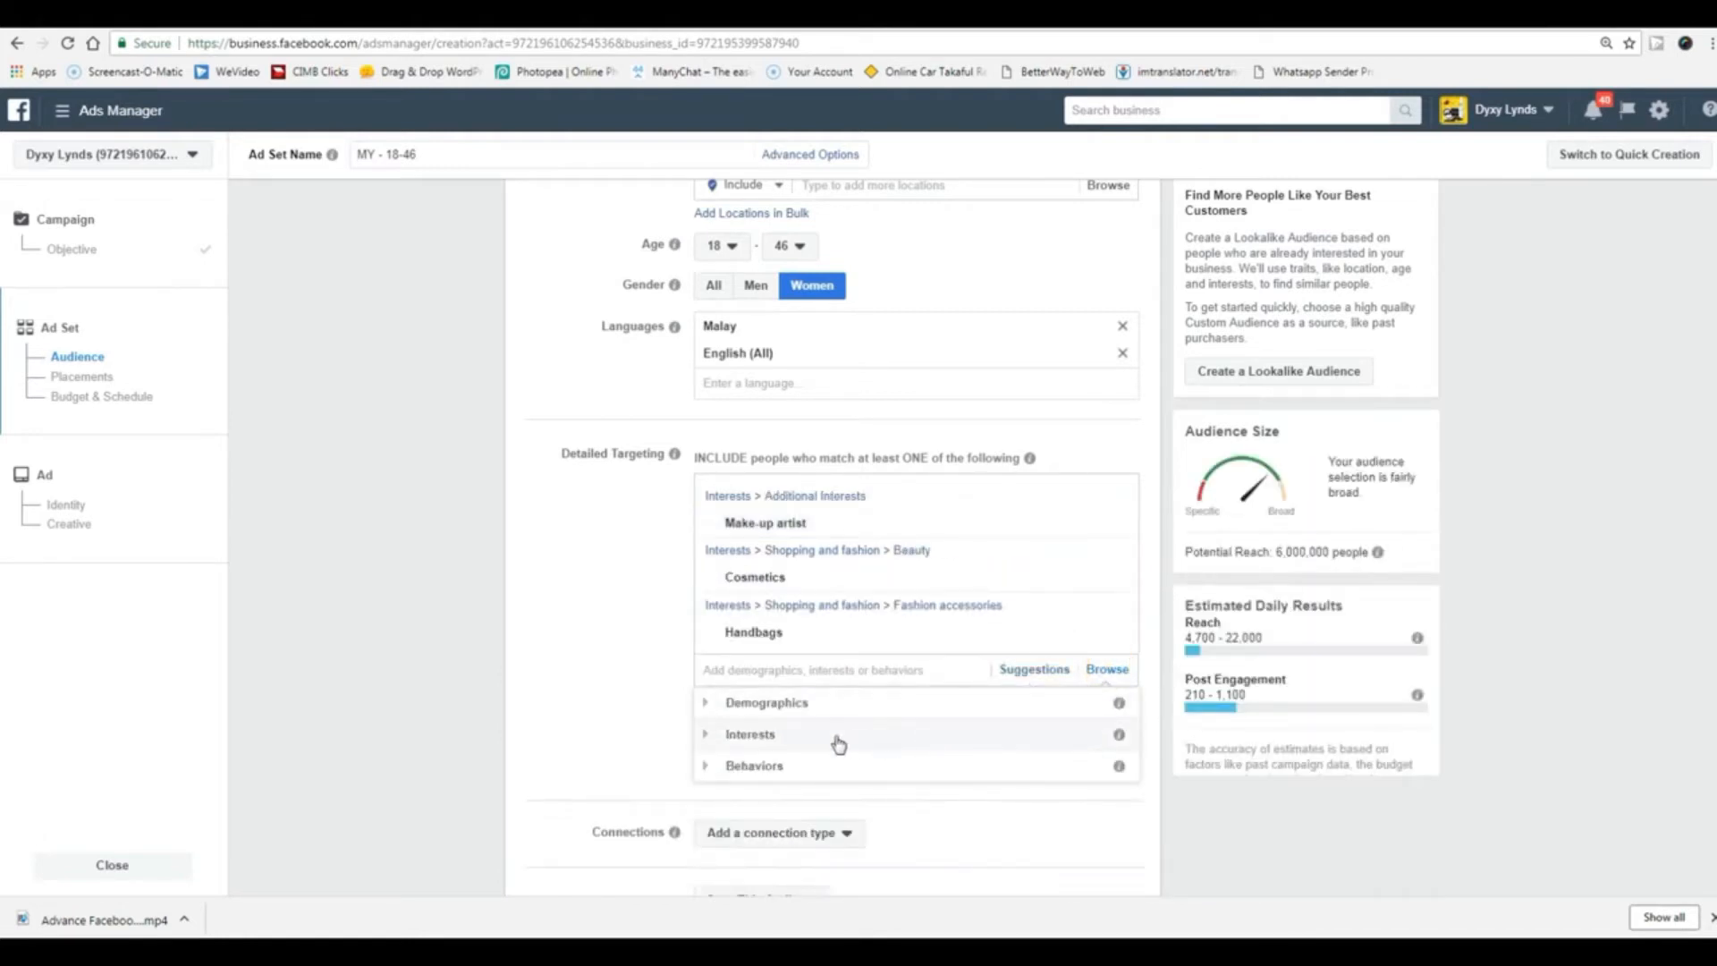
{"action": "left_click", "coordinate": [708, 736]}
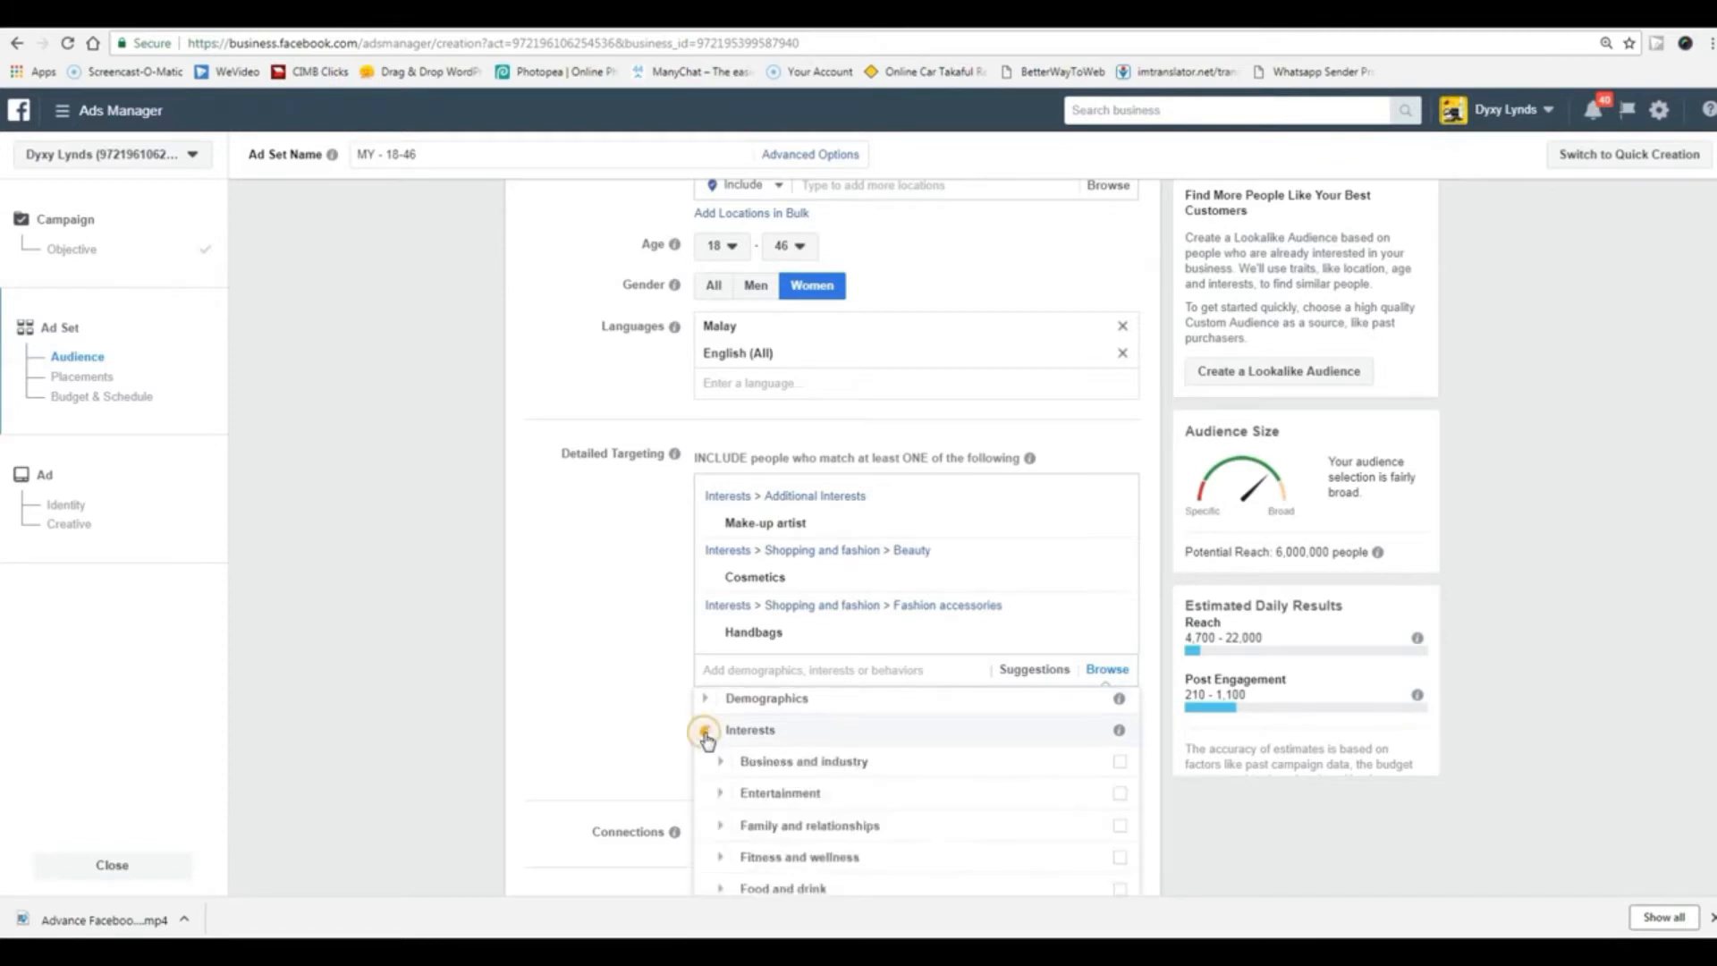
{"action": "scroll", "coordinate": [548, 720], "scroll_direction": "down", "scroll_amount": 1}
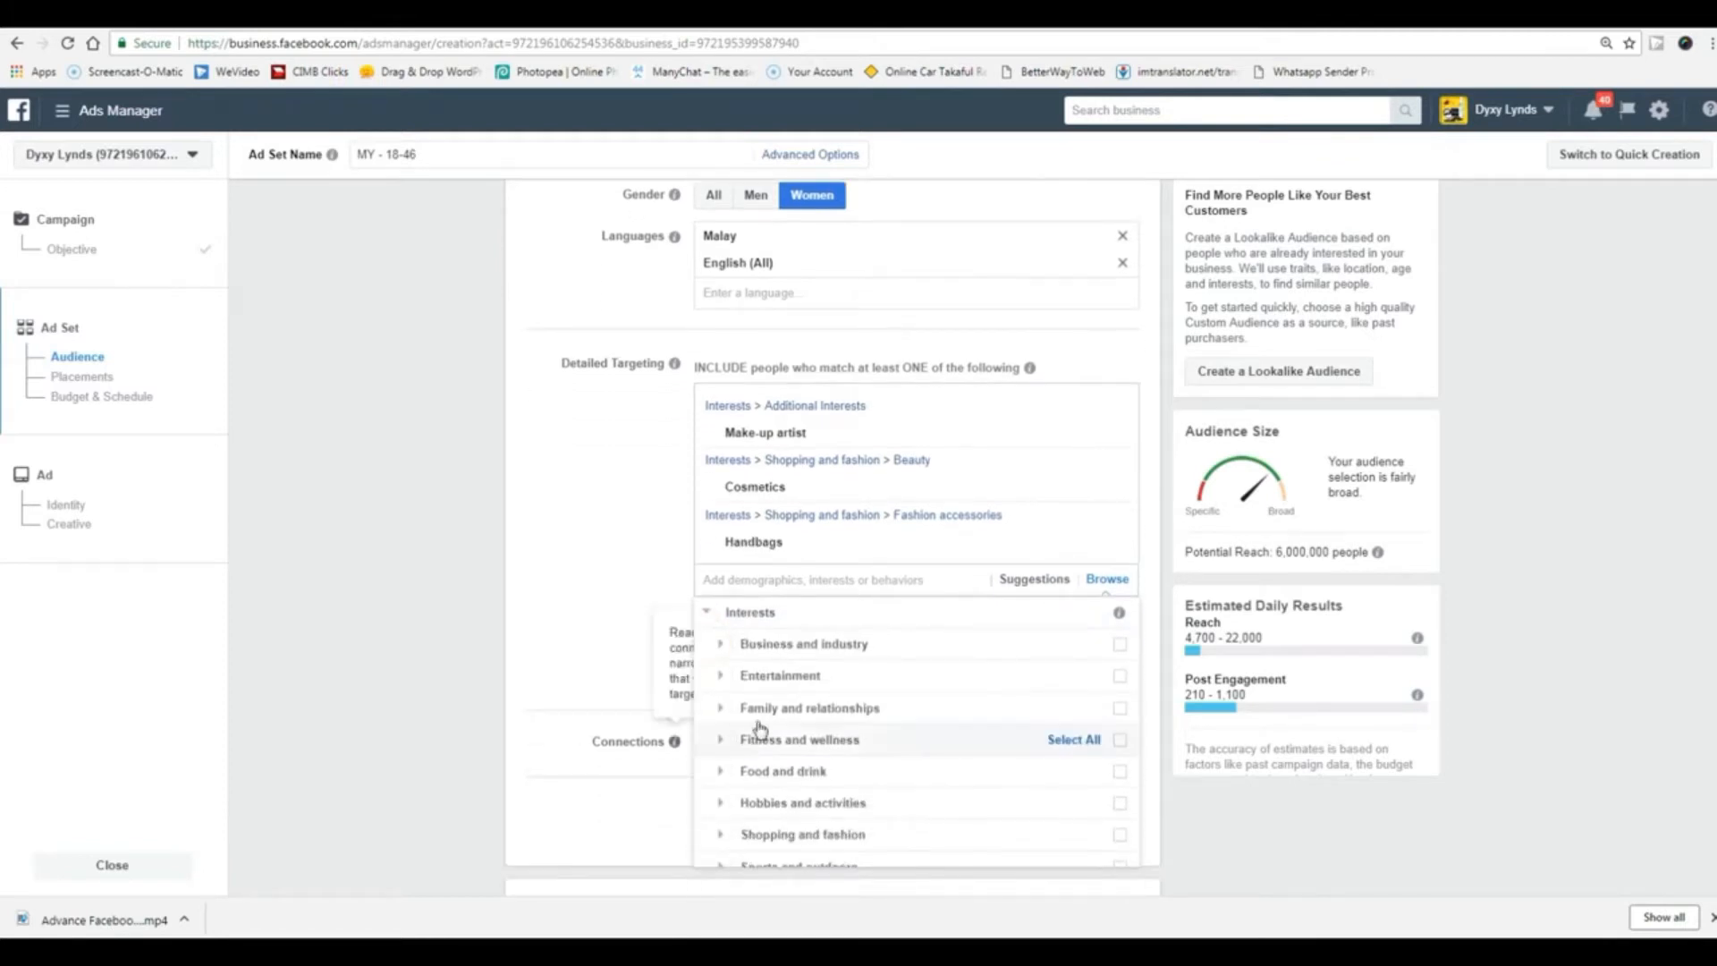
{"action": "left_click", "coordinate": [723, 677]}
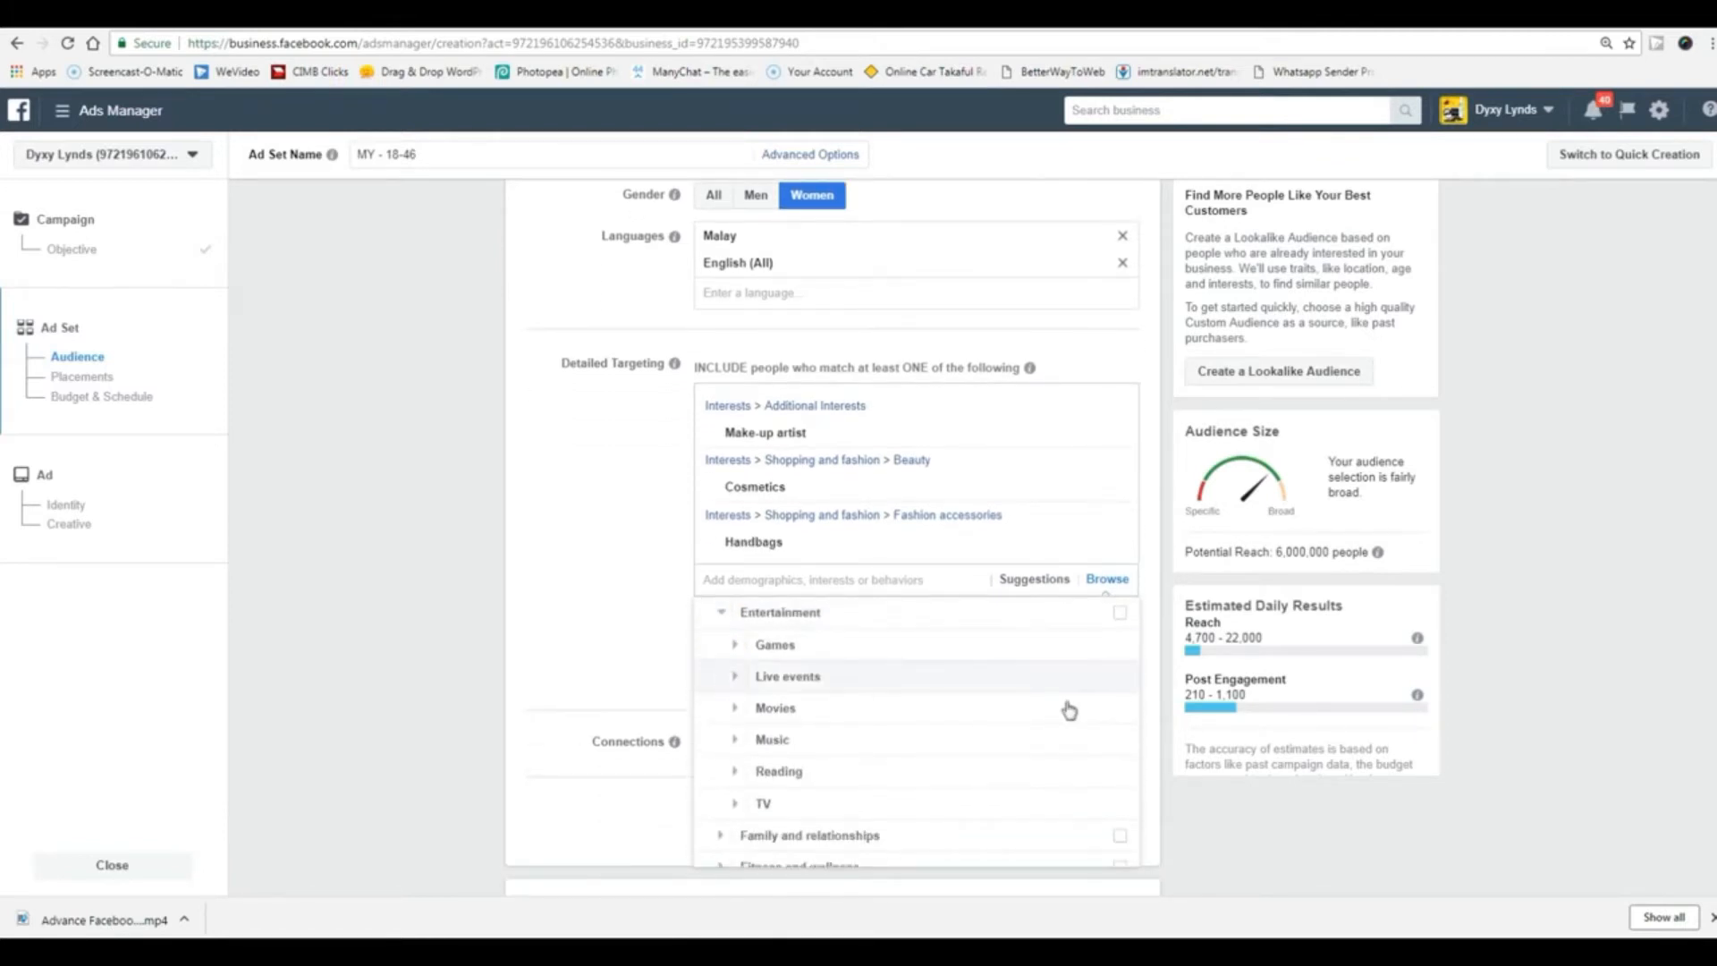
{"action": "scroll", "coordinate": [1043, 744], "scroll_direction": "up", "scroll_amount": 2}
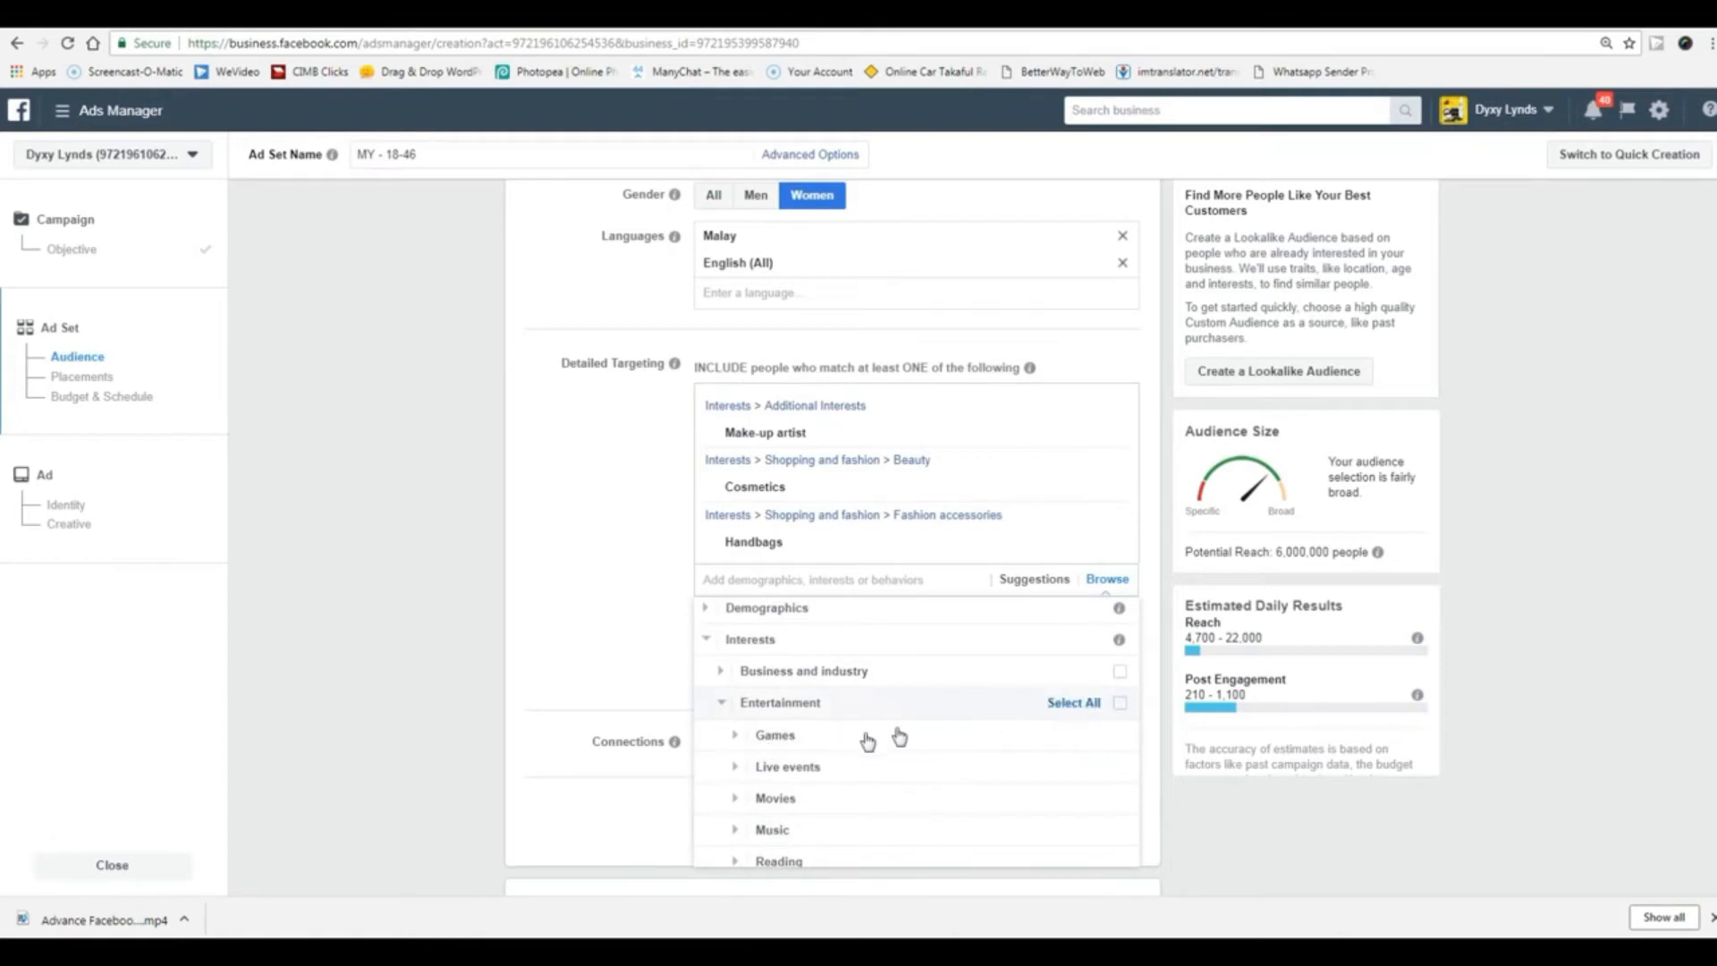
{"action": "scroll", "coordinate": [774, 827], "scroll_direction": "down", "scroll_amount": 2}
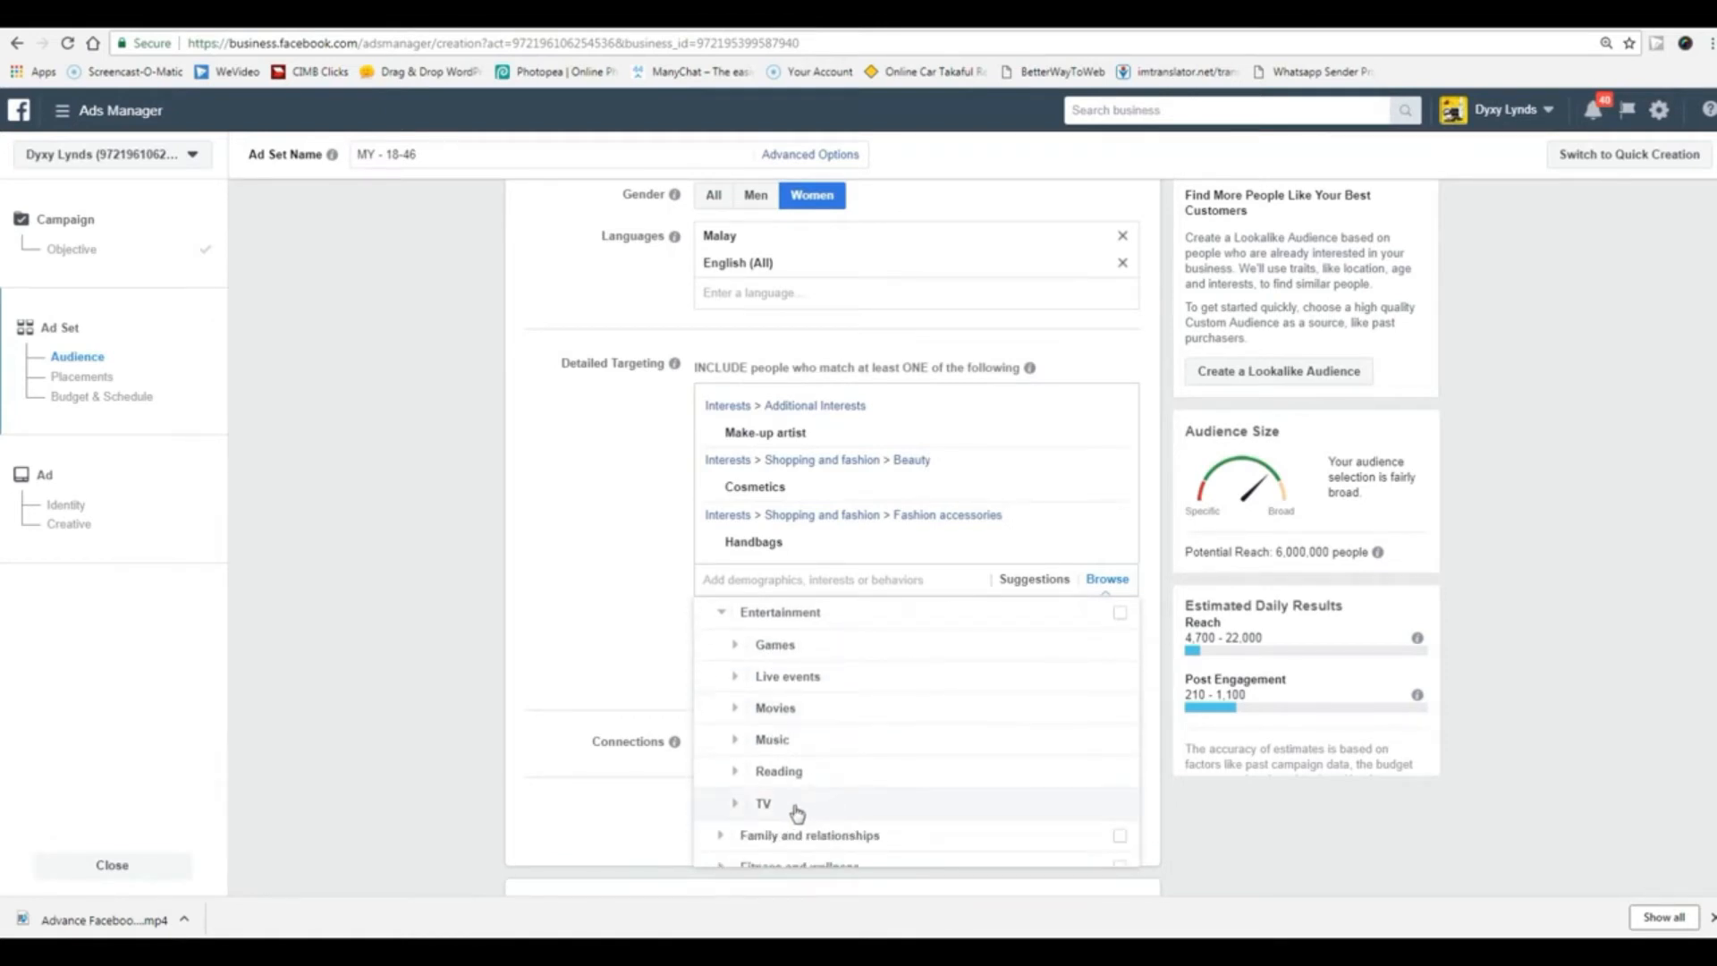
{"action": "left_click", "coordinate": [789, 774]}
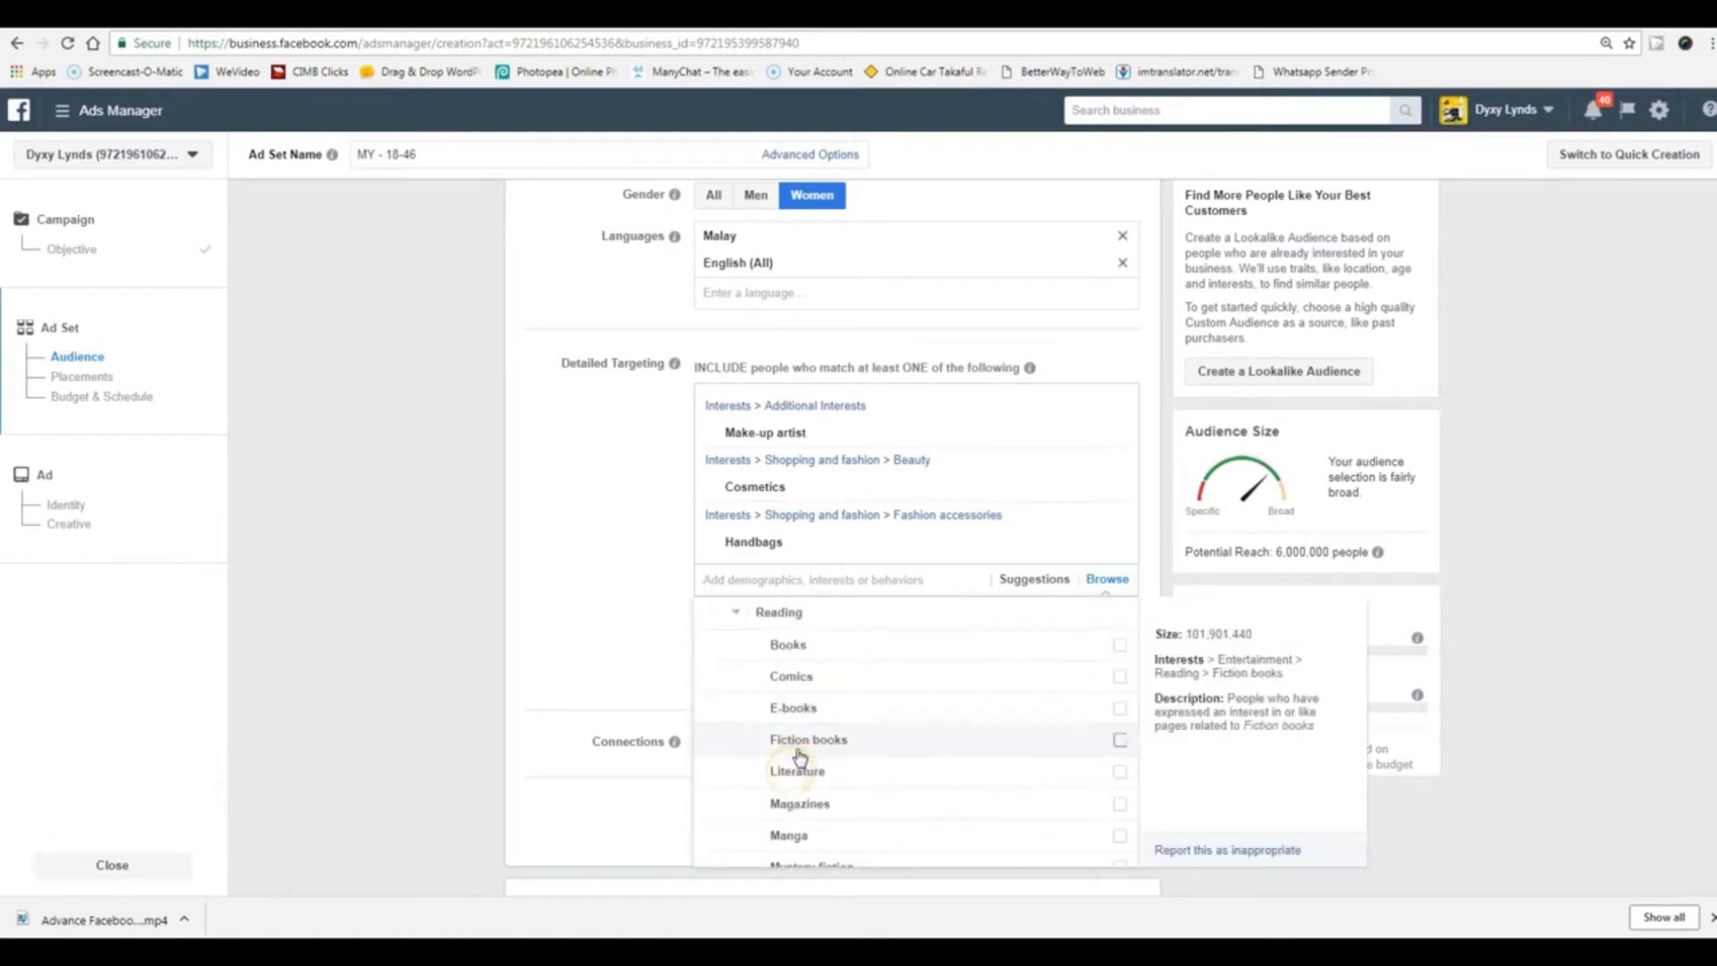
{"action": "left_click", "coordinate": [816, 651]}
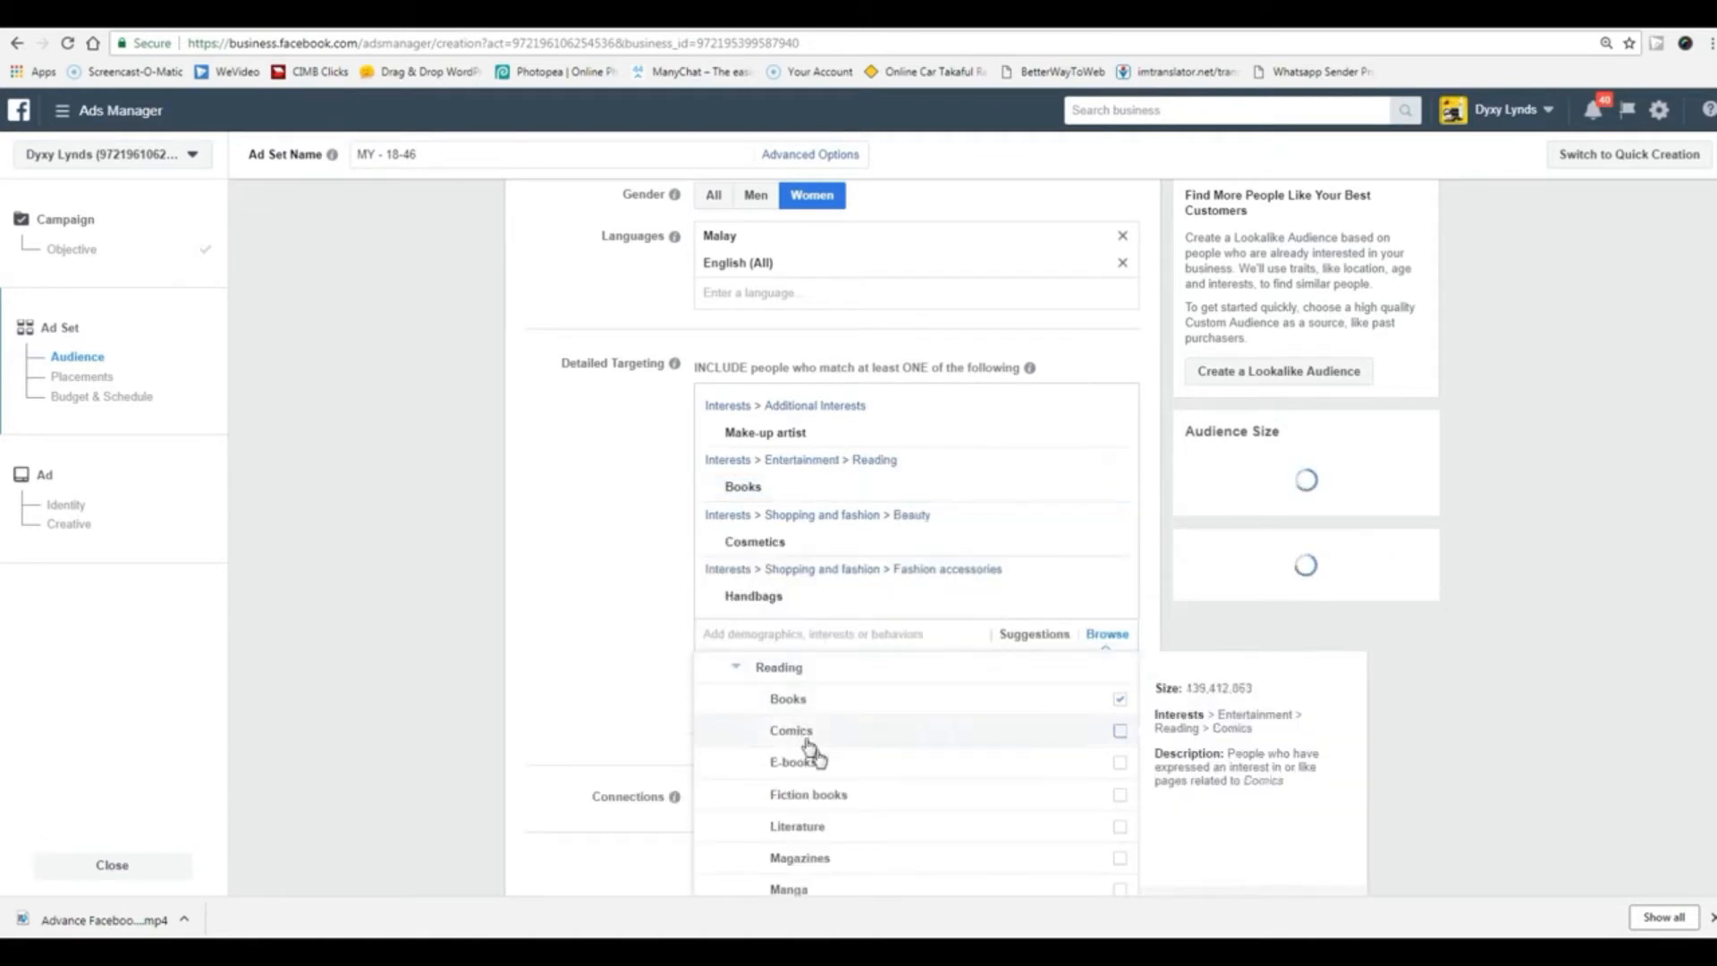
{"action": "left_click", "coordinate": [819, 728]}
- Add the interests Dating, Family, Fatherhood, Friendship and Marriage from the Family and relationships category to the detailed targeting
{"action": "scroll", "coordinate": [819, 727], "scroll_direction": "down", "scroll_amount": 4}
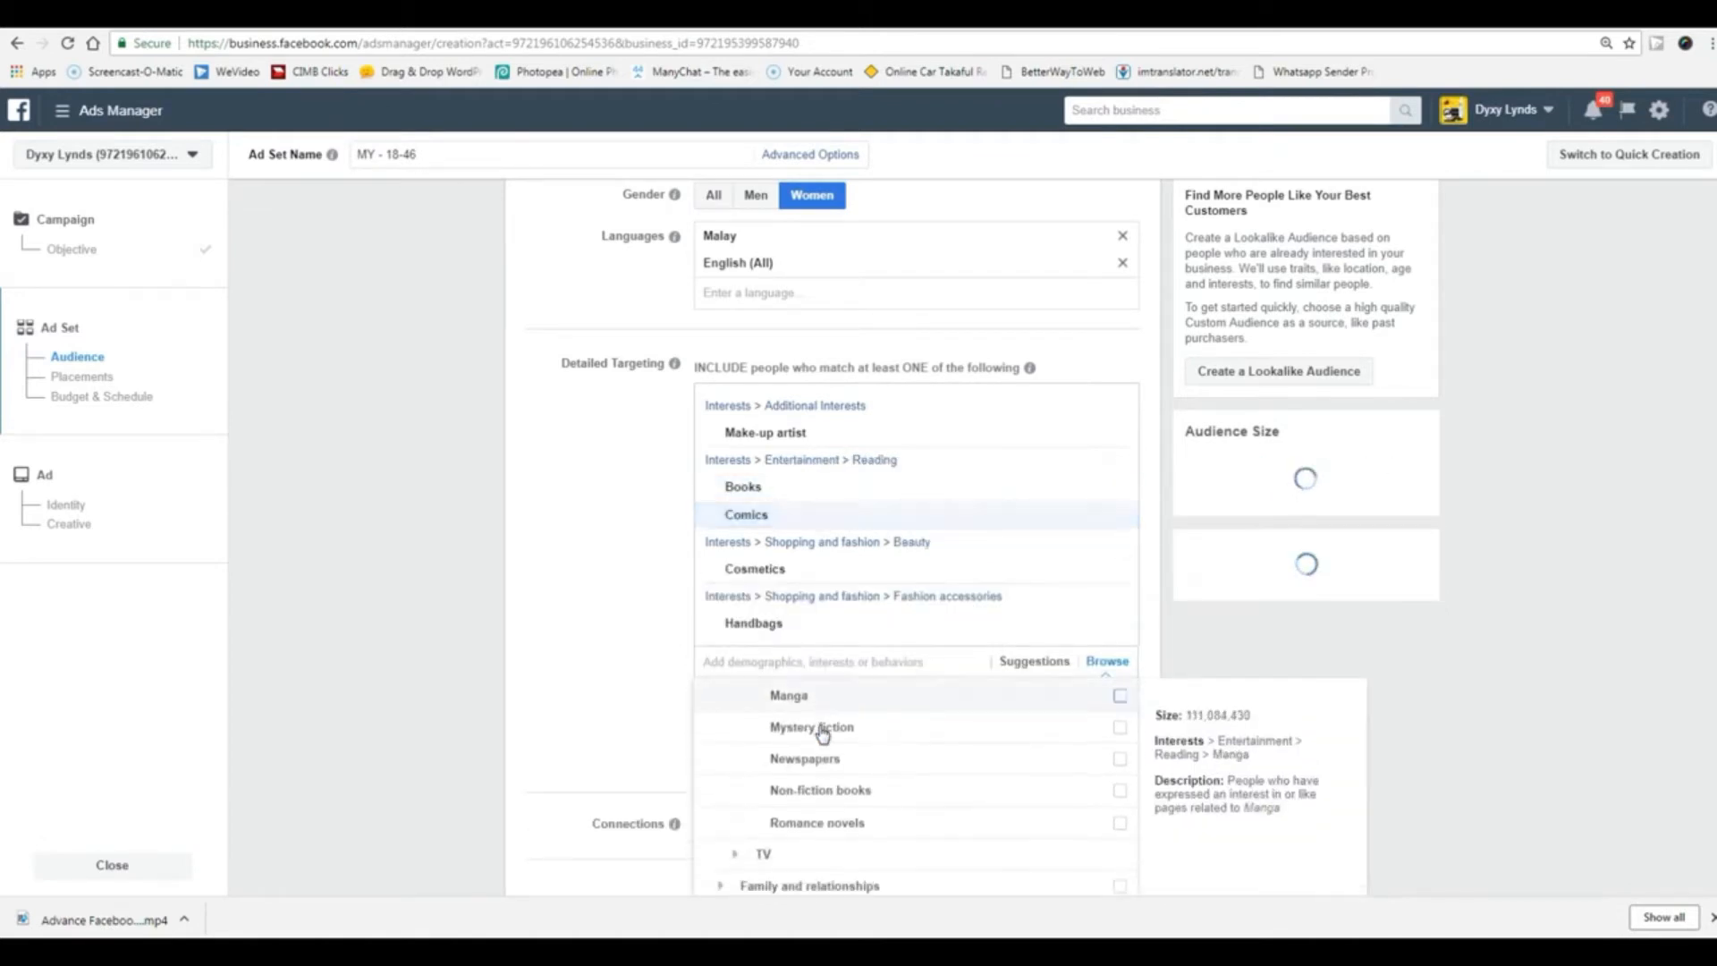
{"action": "scroll", "coordinate": [822, 734], "scroll_direction": "down", "scroll_amount": 1}
{"action": "left_click", "coordinate": [737, 715]}
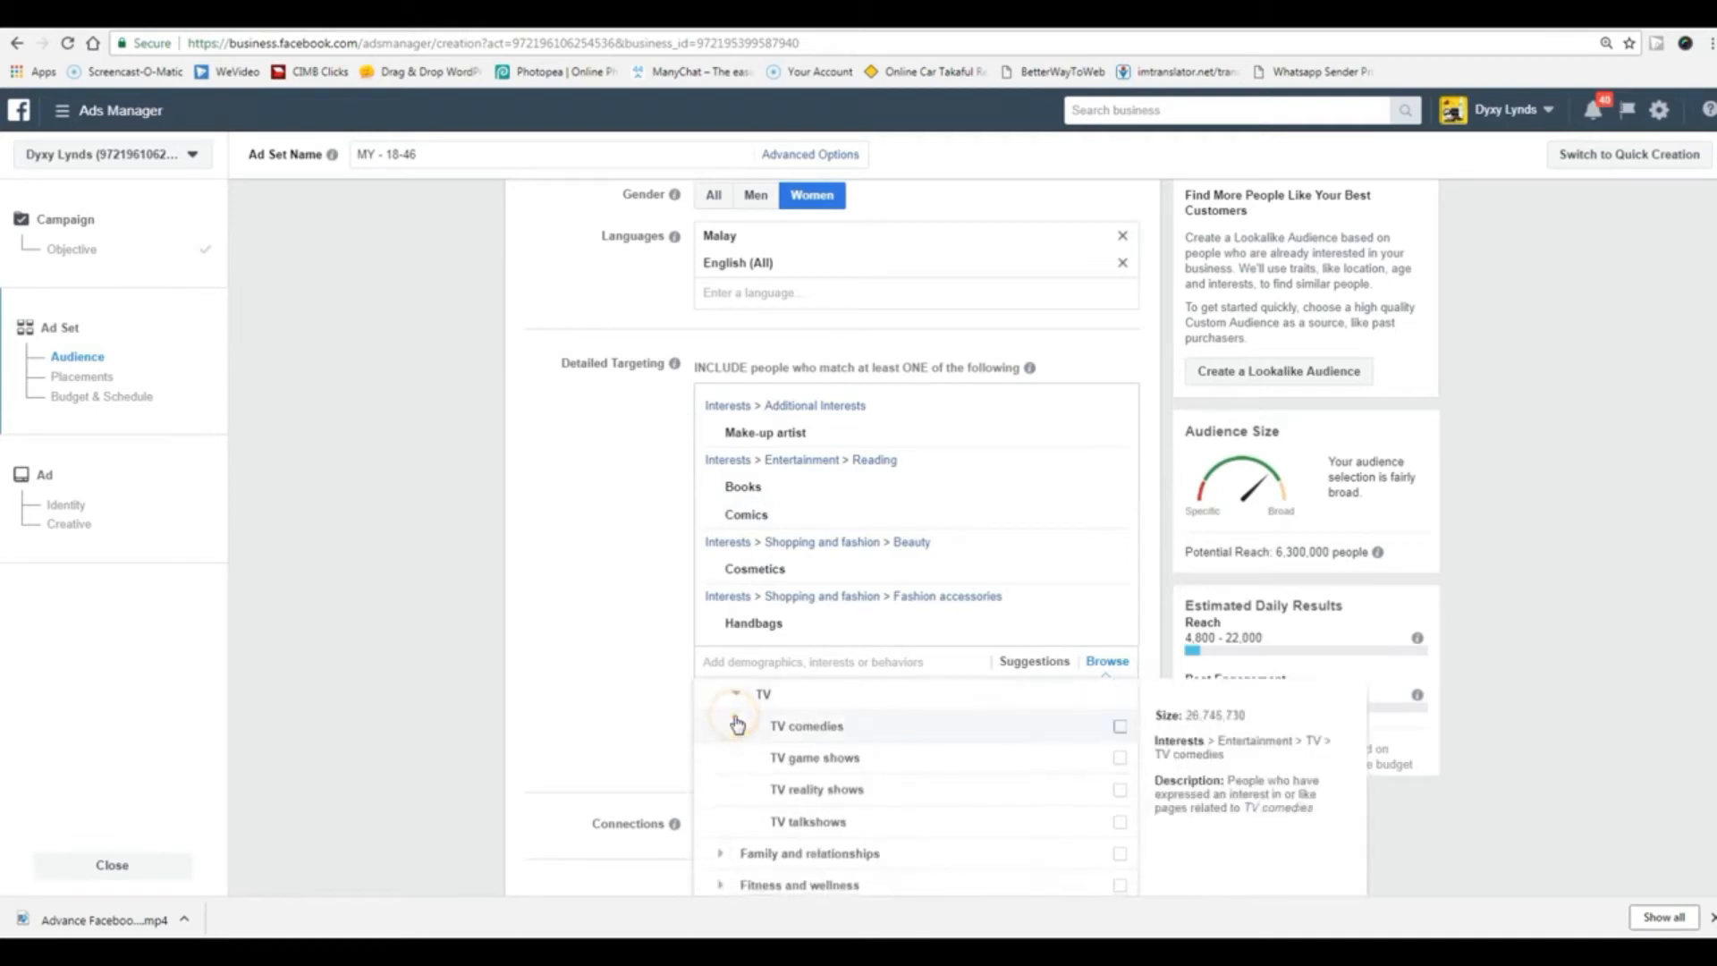
{"action": "scroll", "coordinate": [910, 791], "scroll_direction": "down", "scroll_amount": 2}
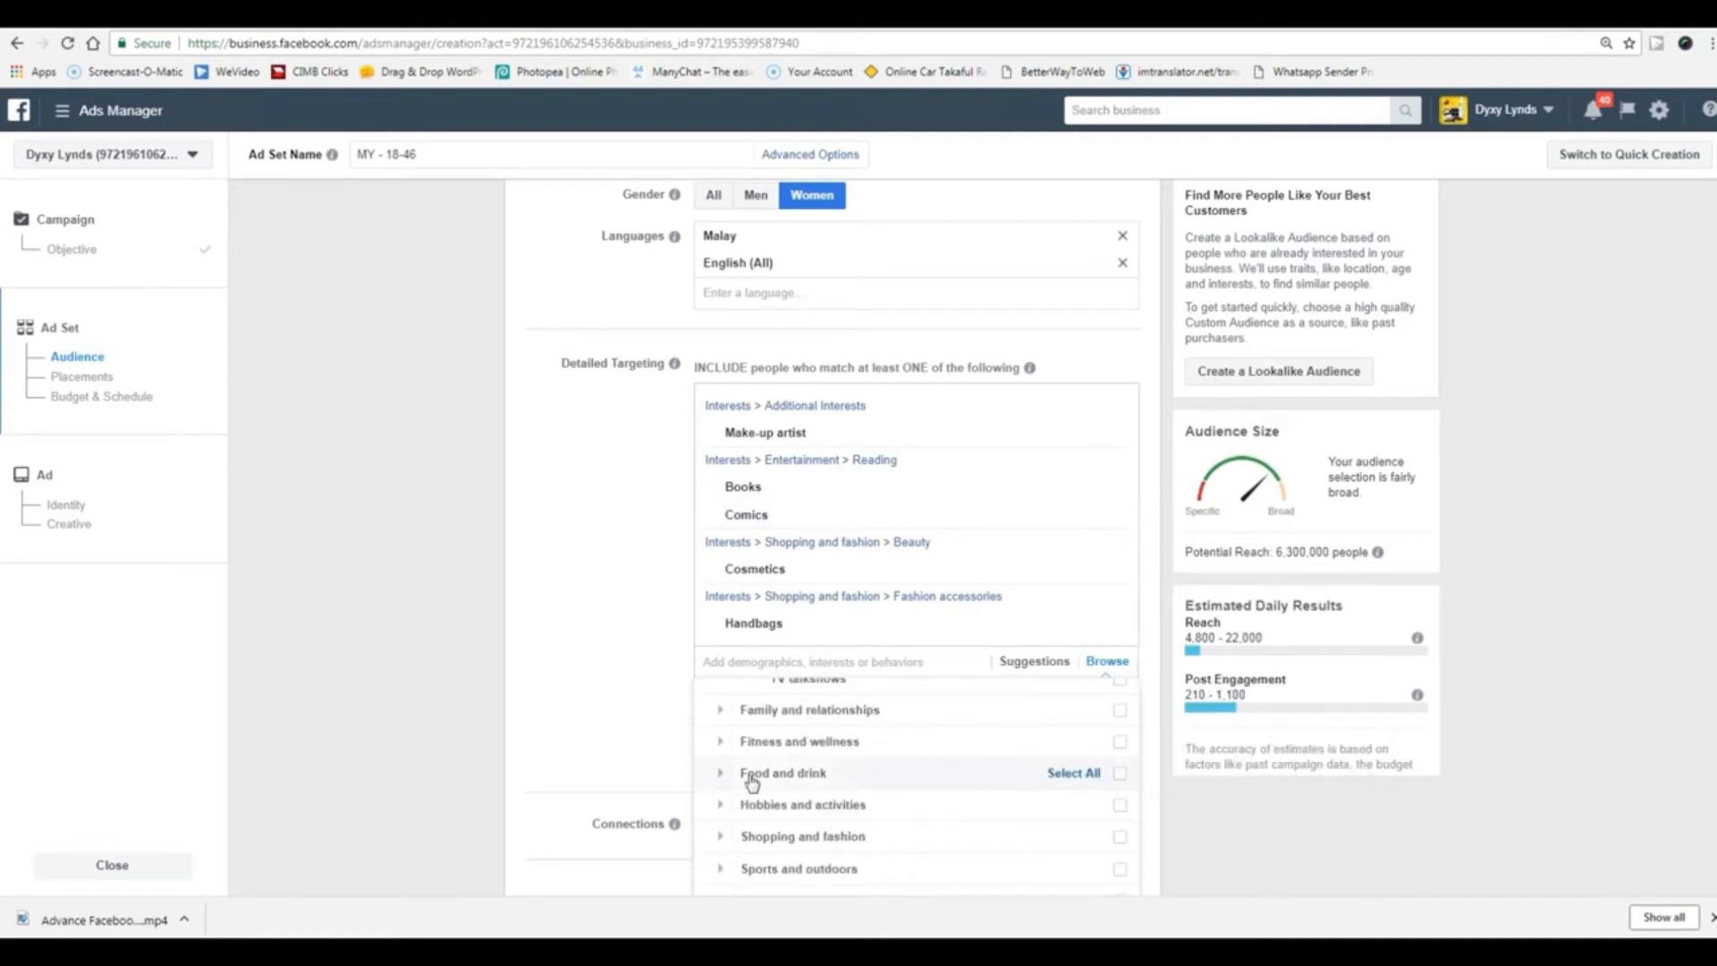
{"action": "left_click", "coordinate": [721, 711]}
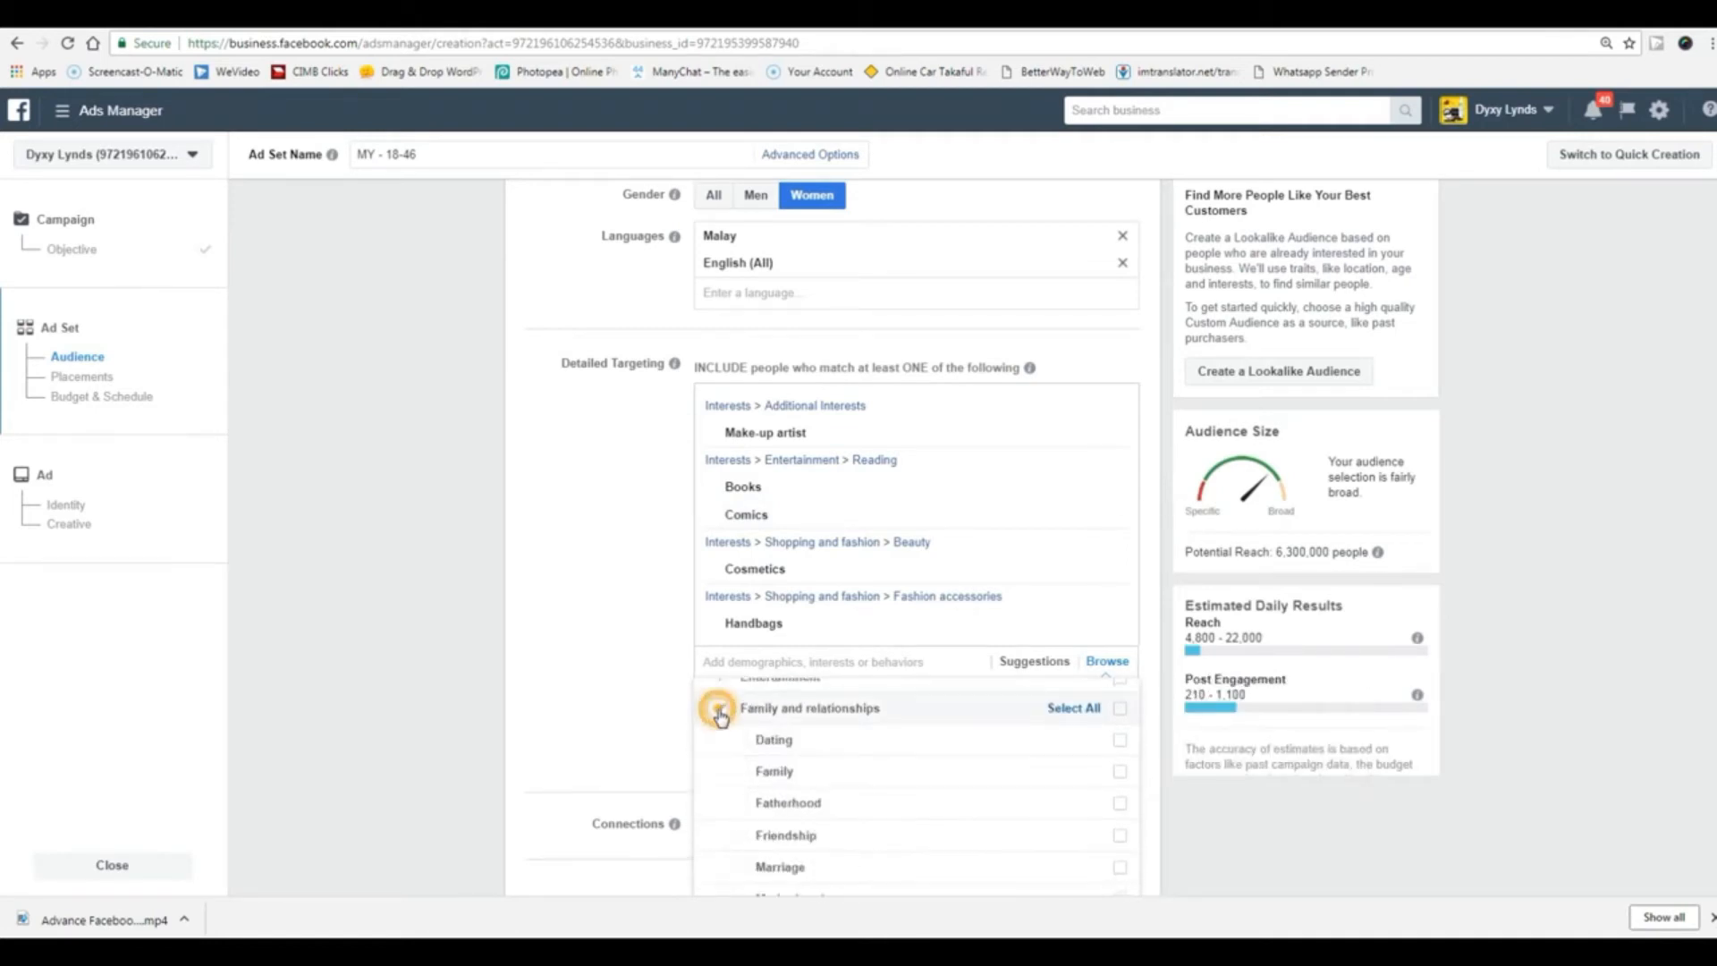
{"action": "left_click", "coordinate": [788, 731]}
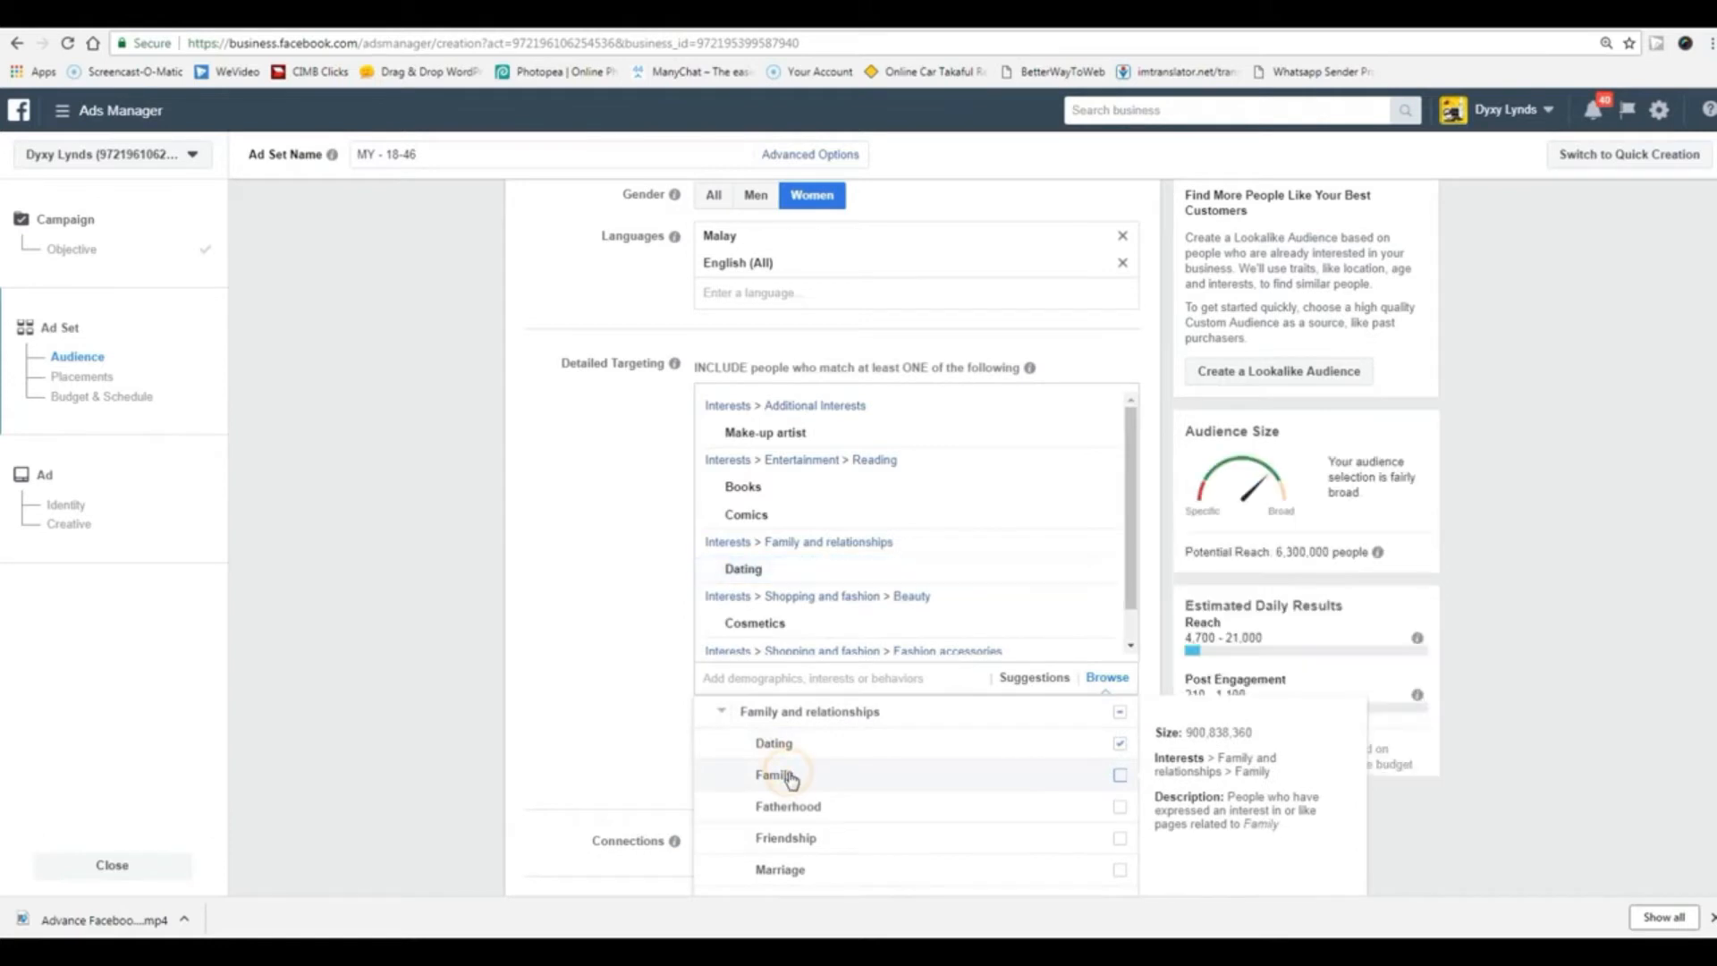
{"action": "left_click", "coordinate": [785, 775]}
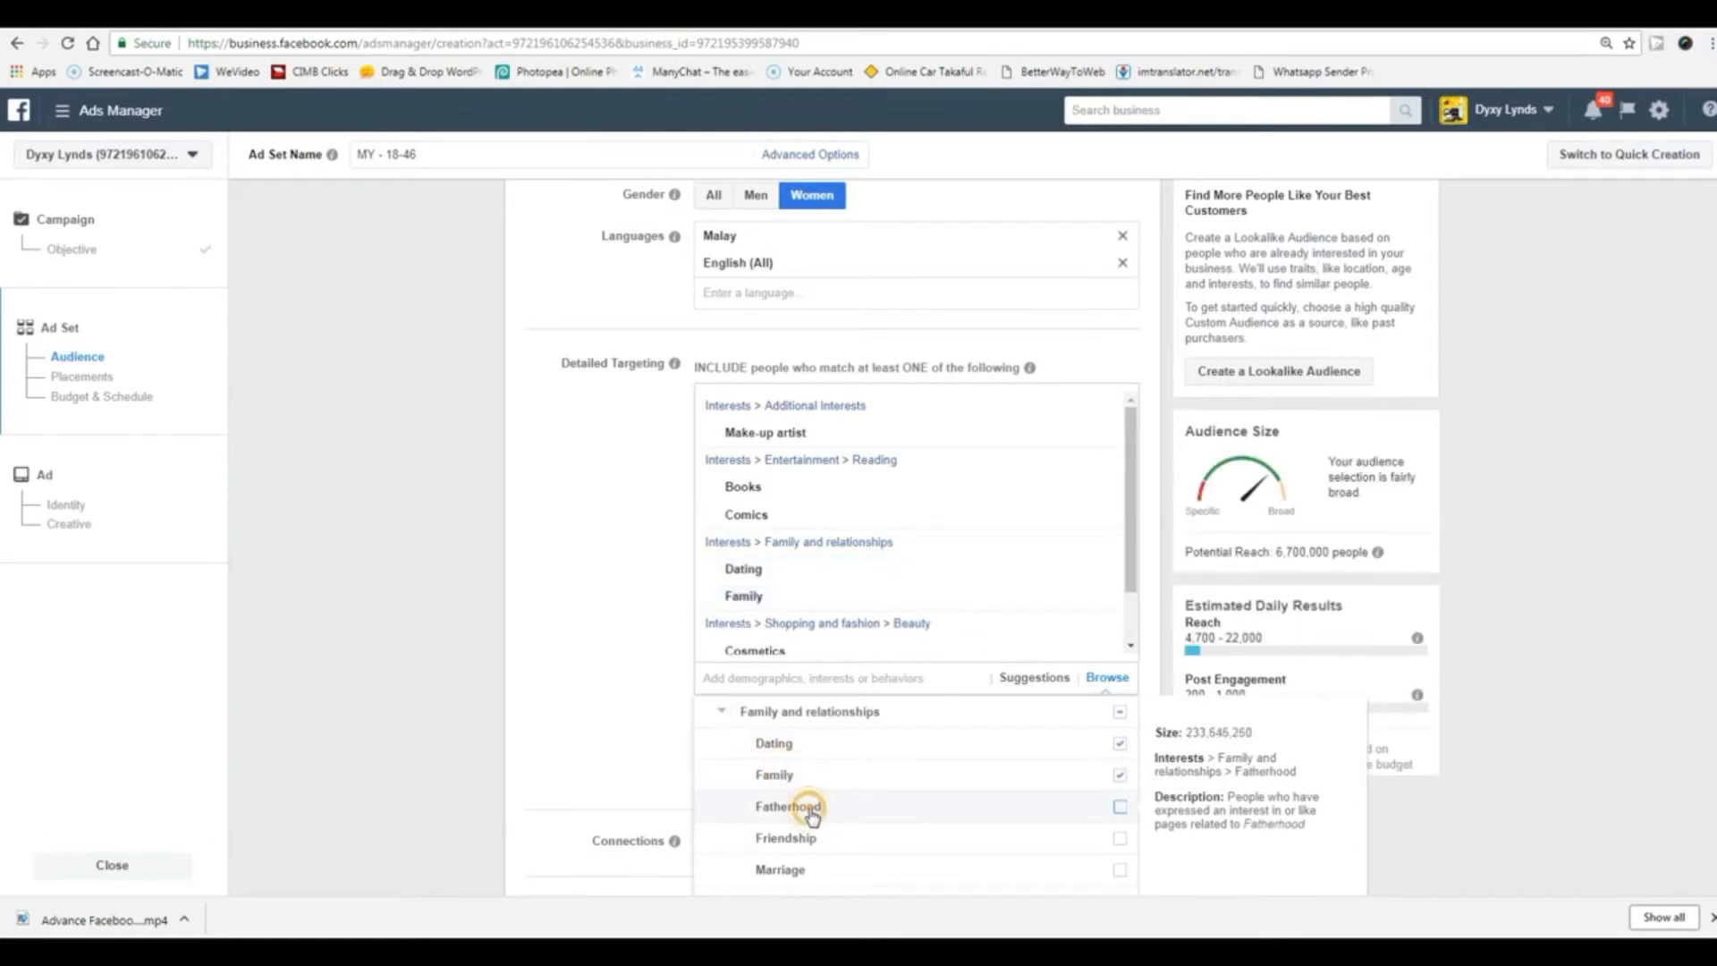
{"action": "left_click", "coordinate": [807, 808]}
{"action": "left_click", "coordinate": [792, 838]}
{"action": "left_click", "coordinate": [795, 872]}
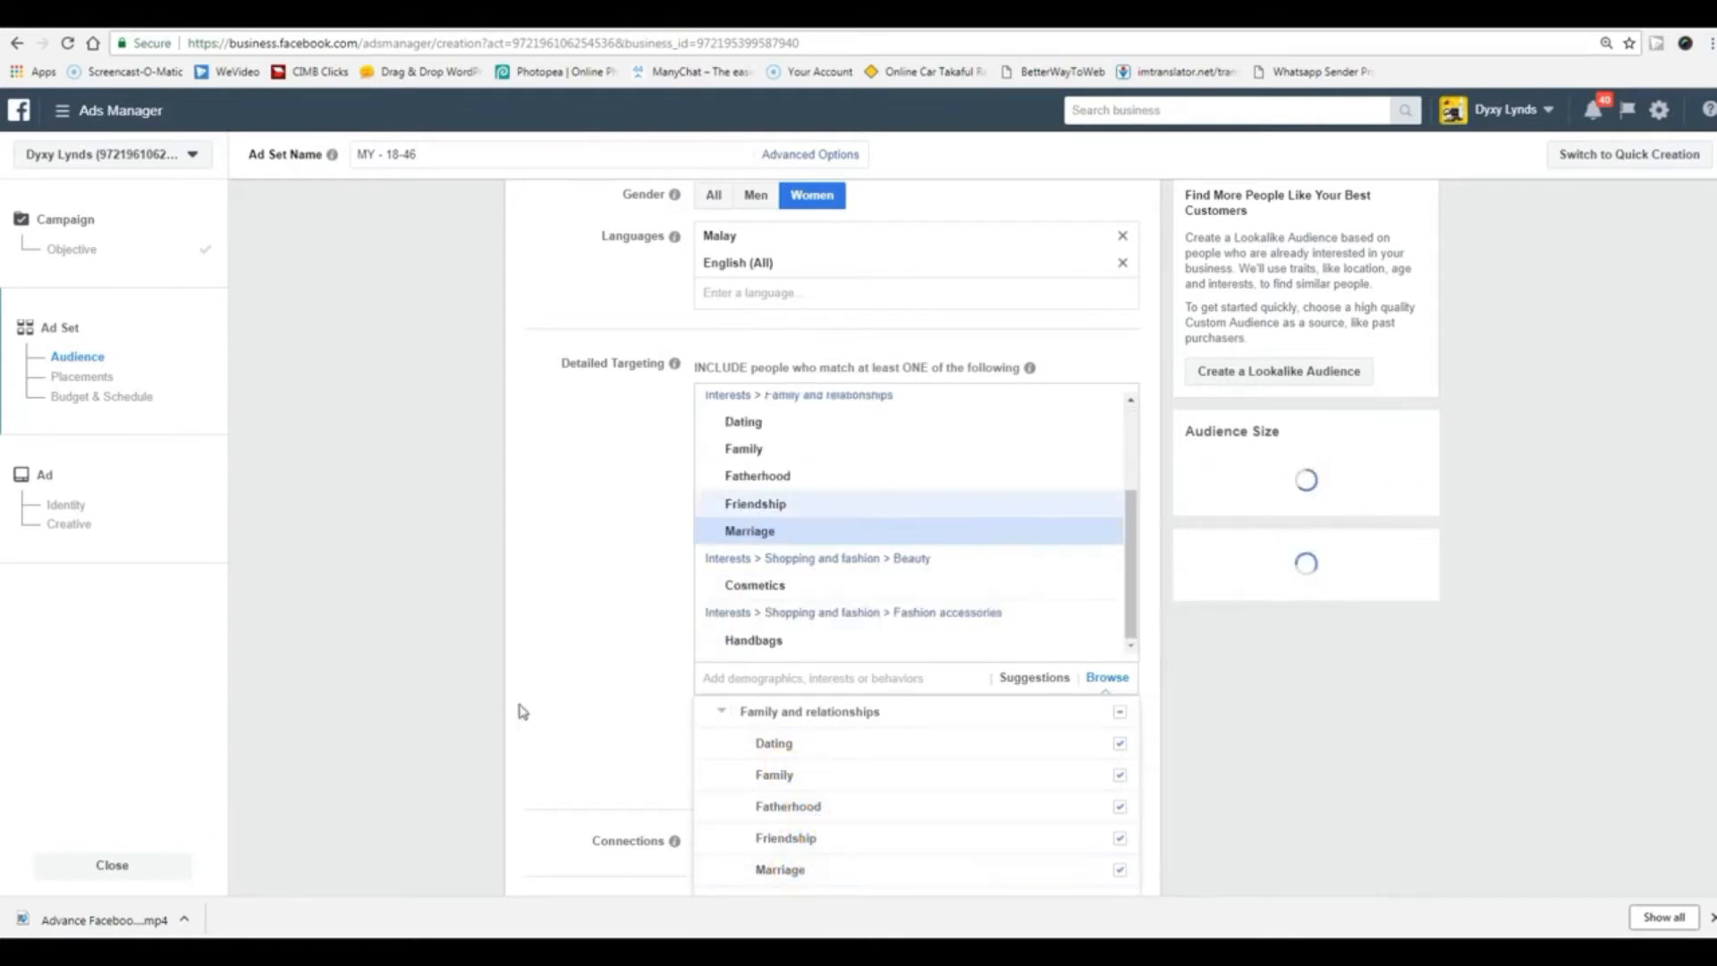
{"action": "left_click", "coordinate": [529, 674]}
{"action": "scroll", "coordinate": [905, 615], "scroll_direction": "up", "scroll_amount": 4}
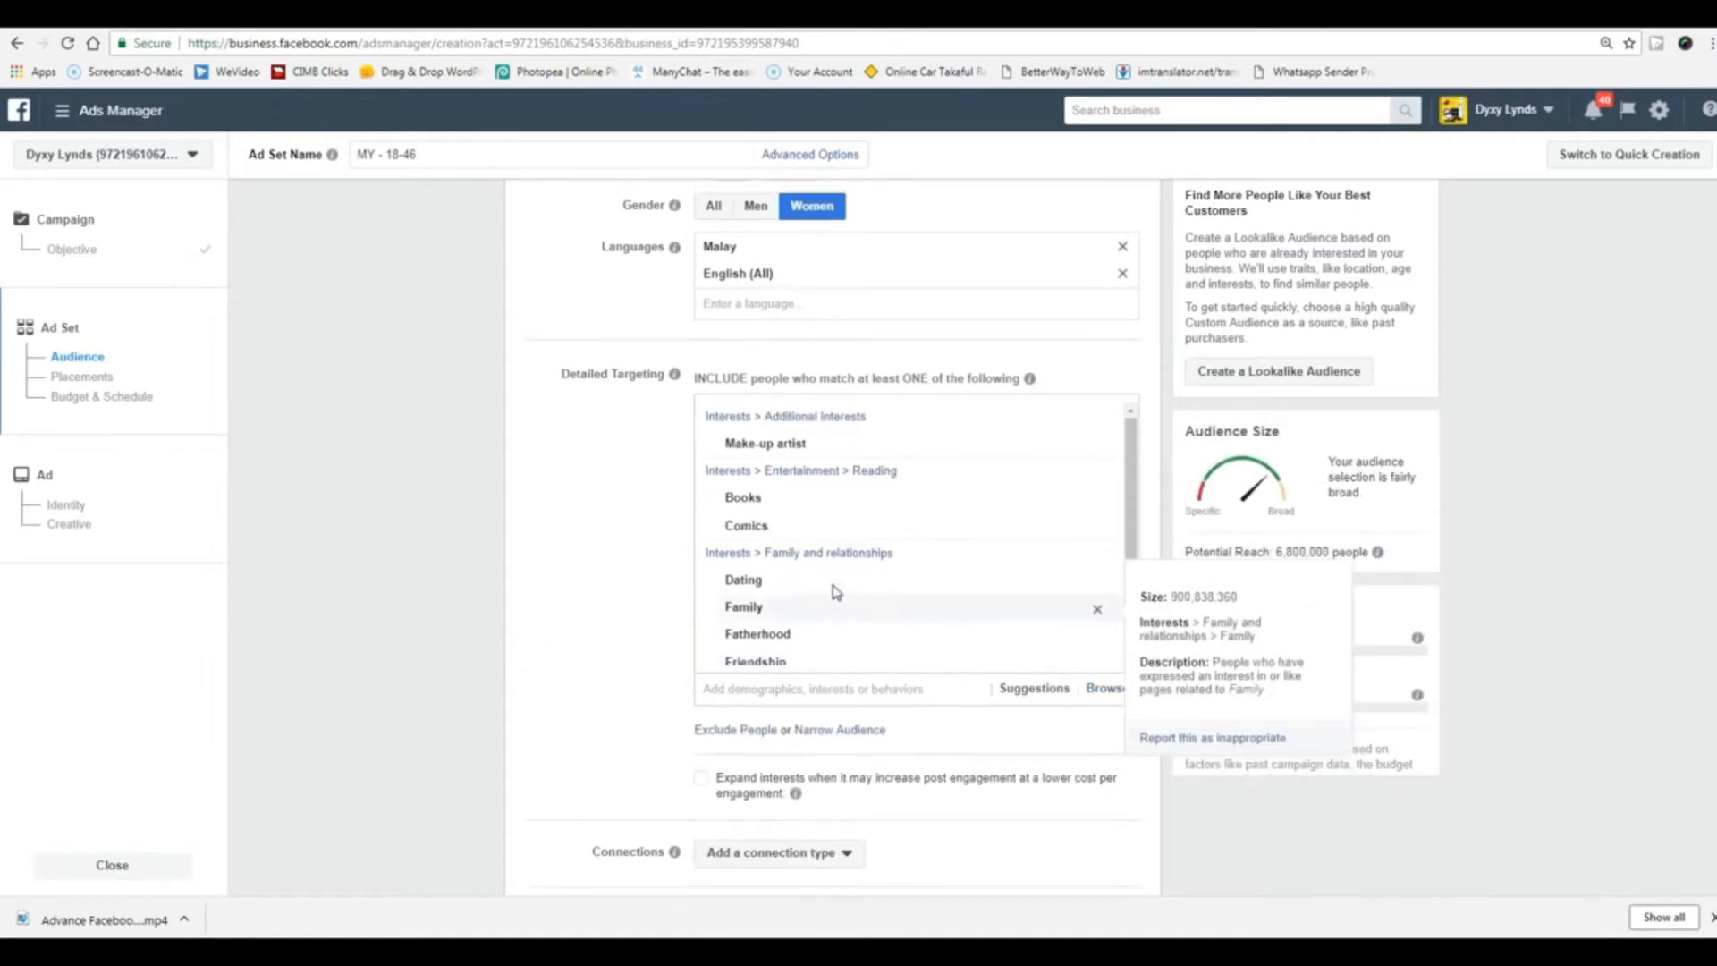
- Add the suggested interests Bag, Skin care and Beauty to the detailed targeting
{"action": "scroll", "coordinate": [633, 709], "scroll_direction": "down", "scroll_amount": 2}
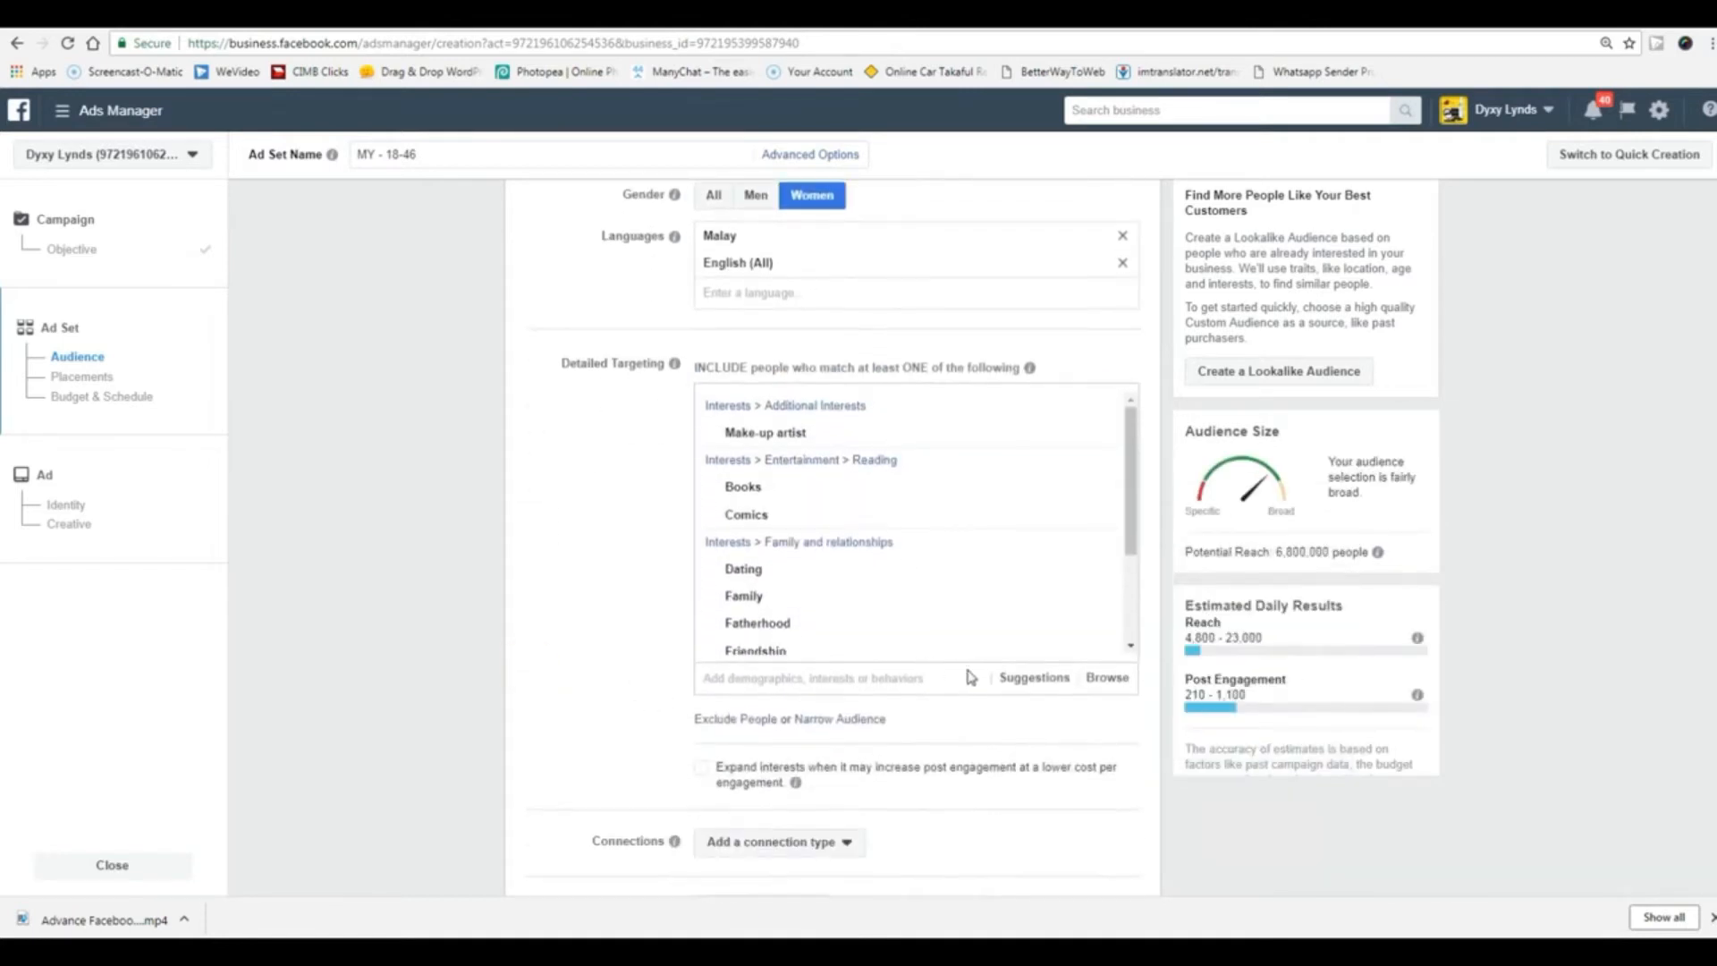
{"action": "left_click", "coordinate": [1004, 675]}
{"action": "scroll", "coordinate": [582, 693], "scroll_direction": "down", "scroll_amount": 2}
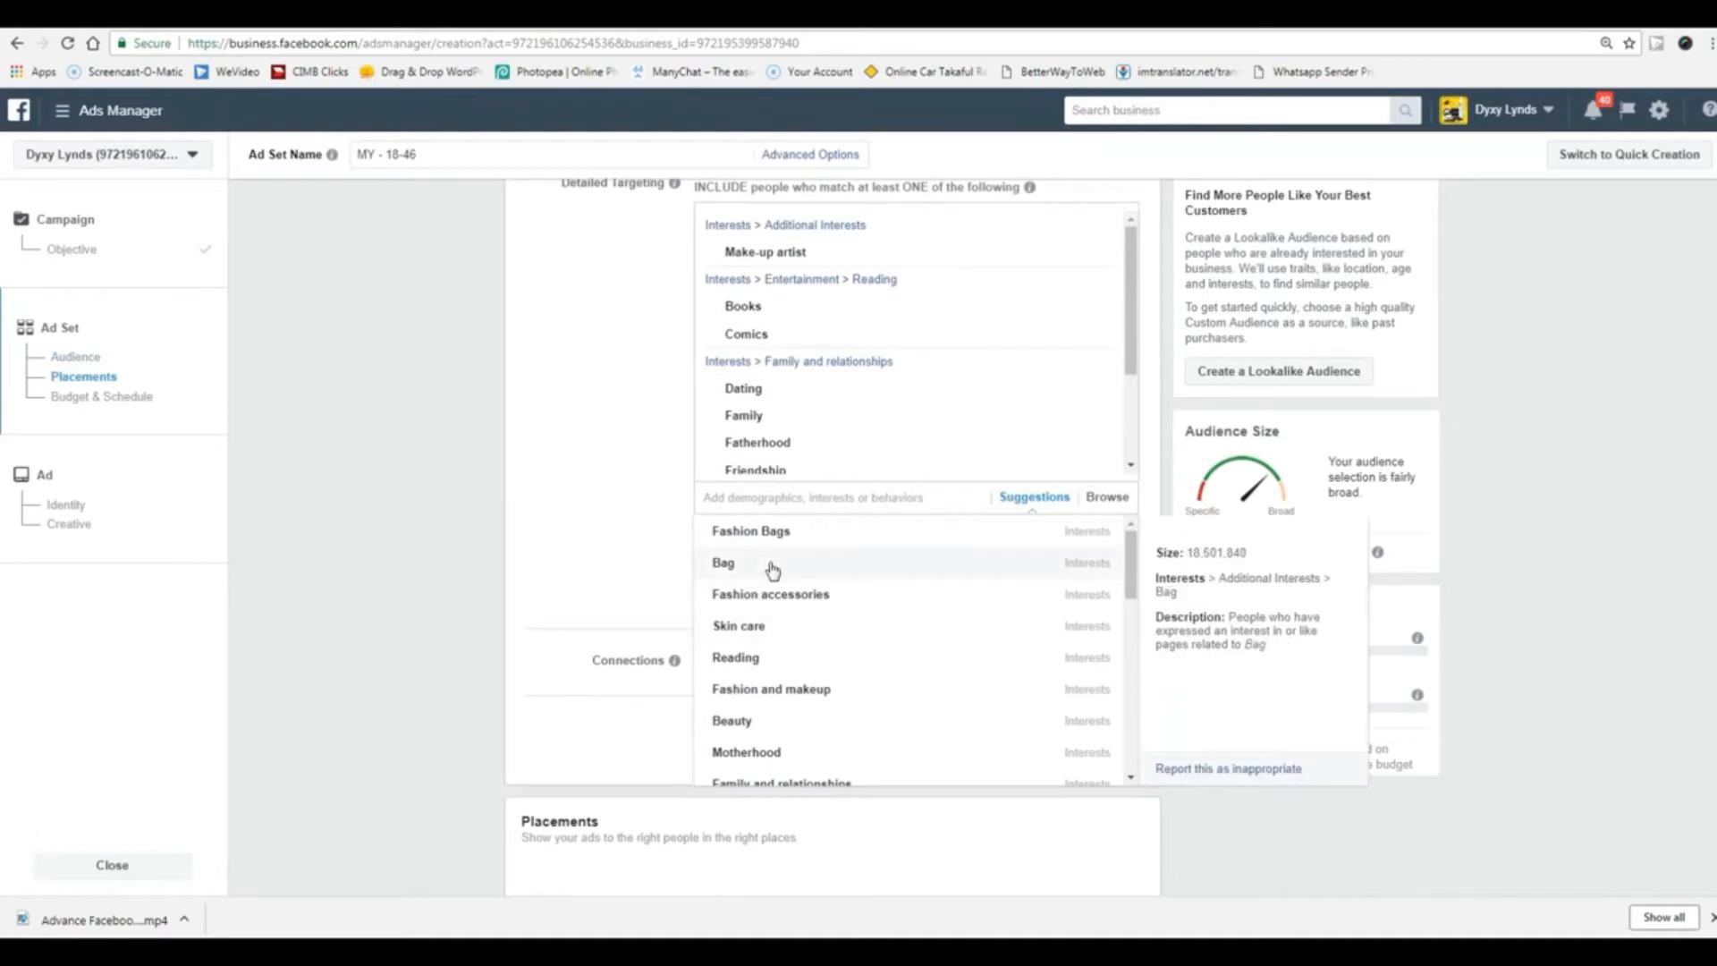
{"action": "left_click", "coordinate": [772, 571]}
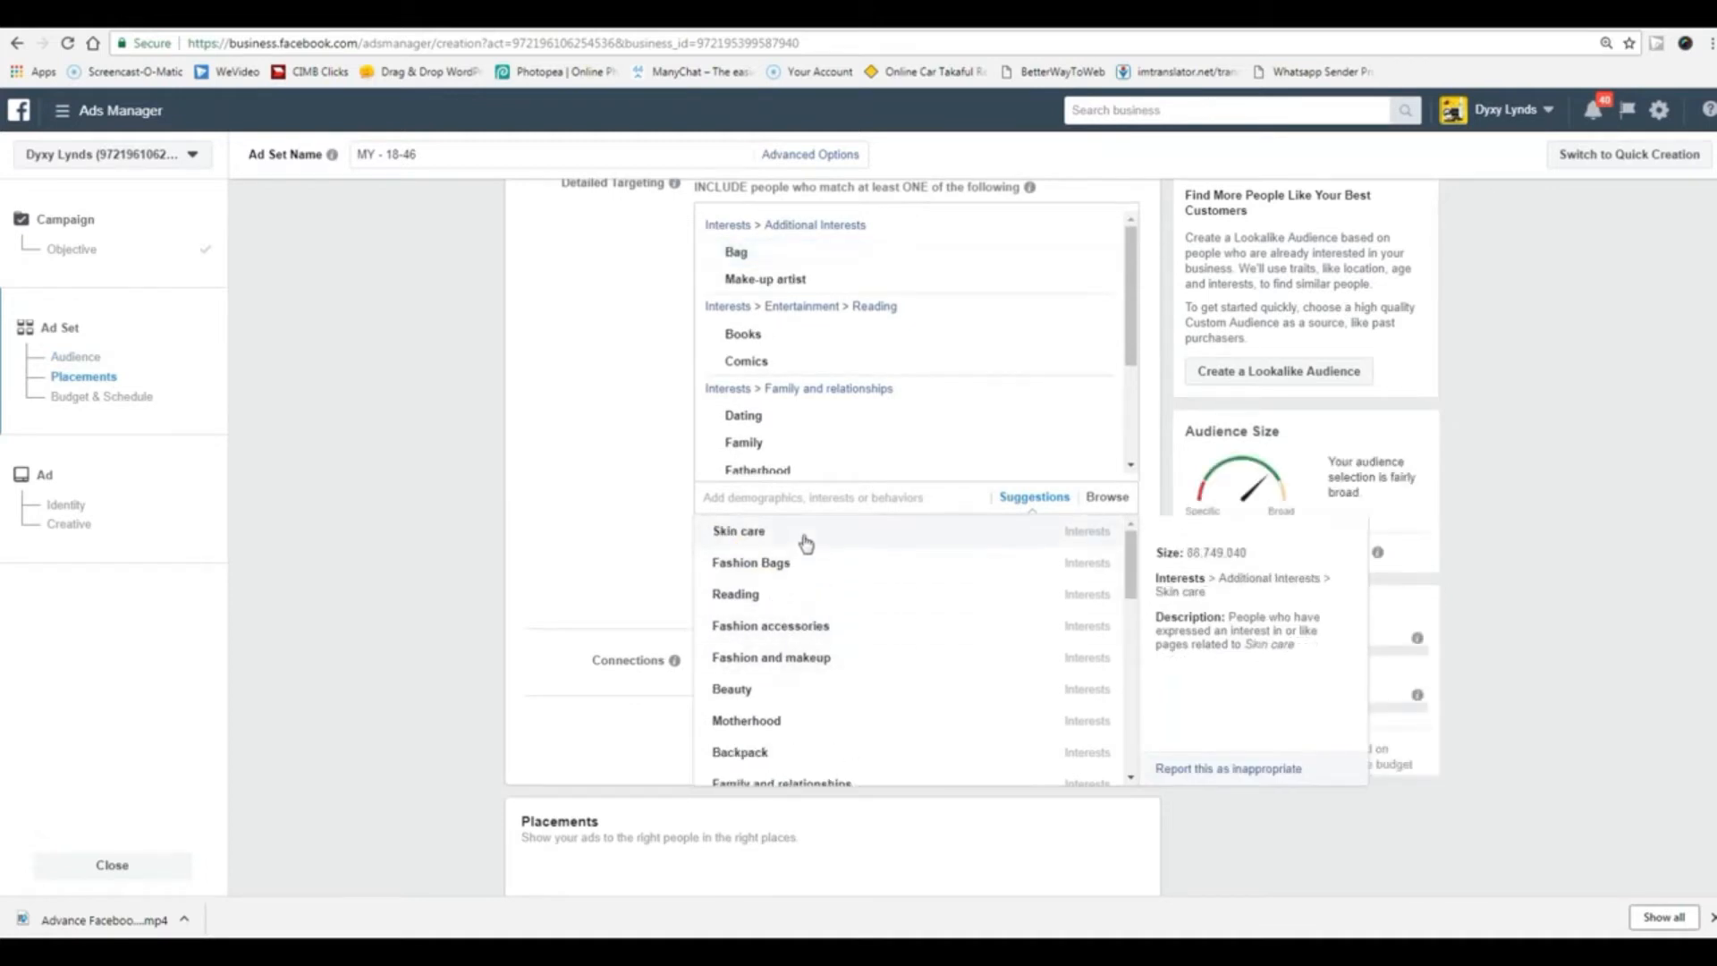
{"action": "left_click", "coordinate": [805, 542]}
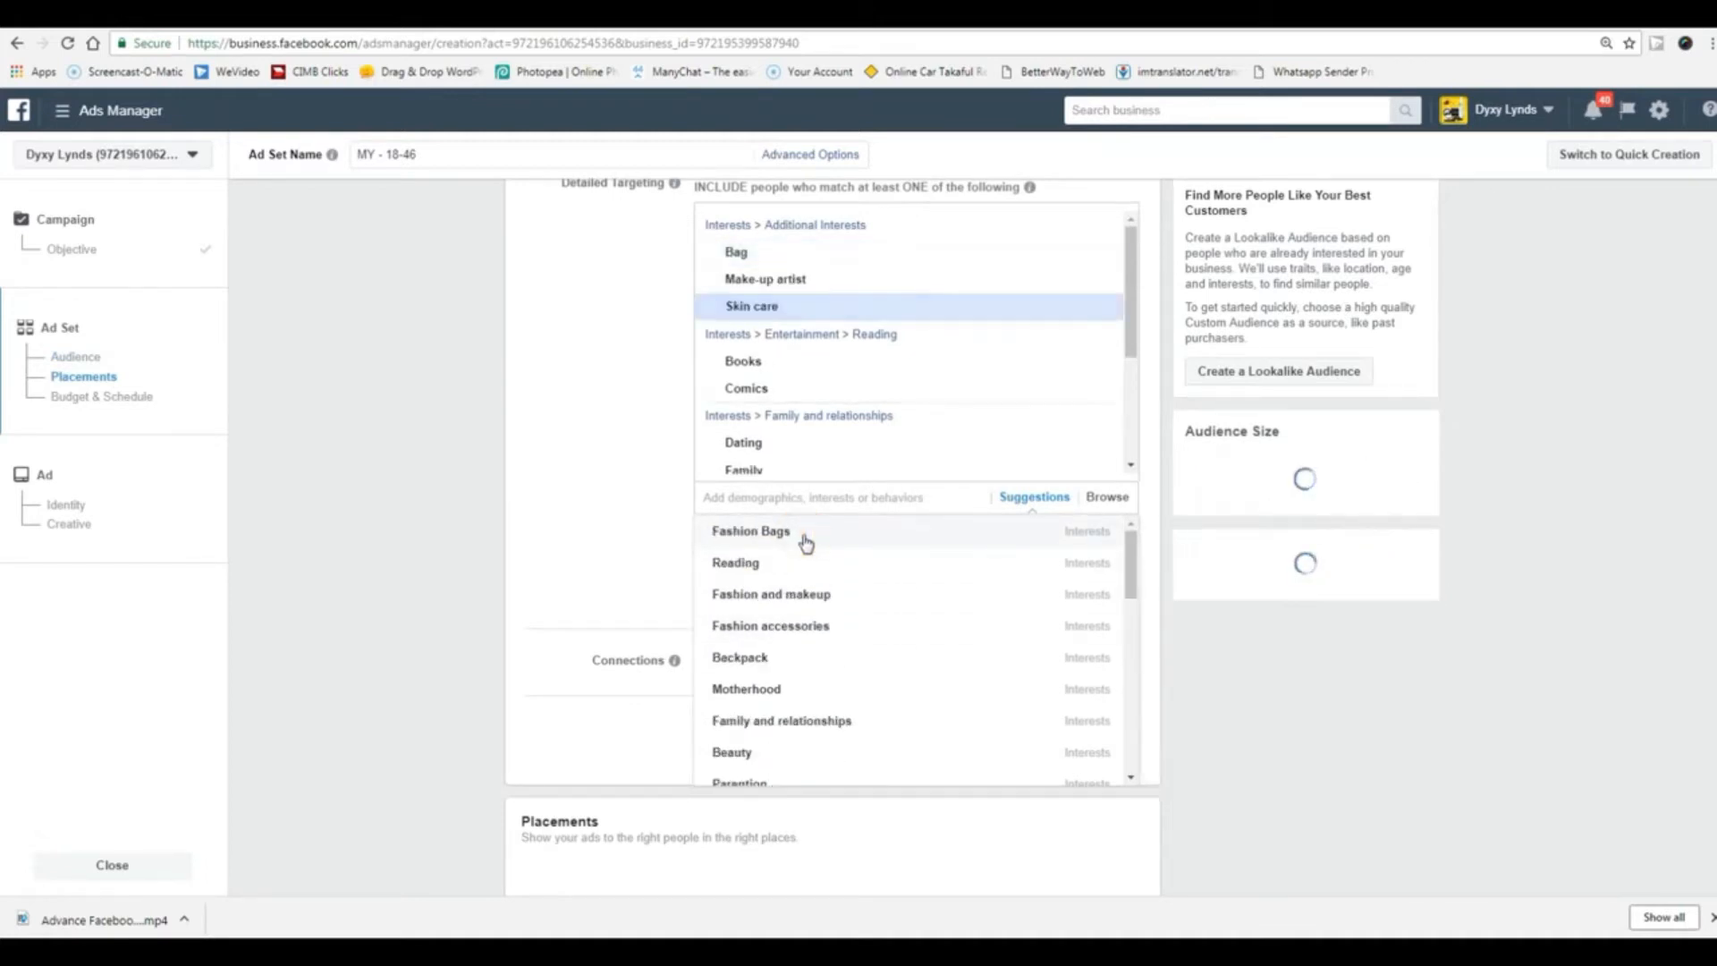
{"action": "left_click", "coordinate": [778, 751]}
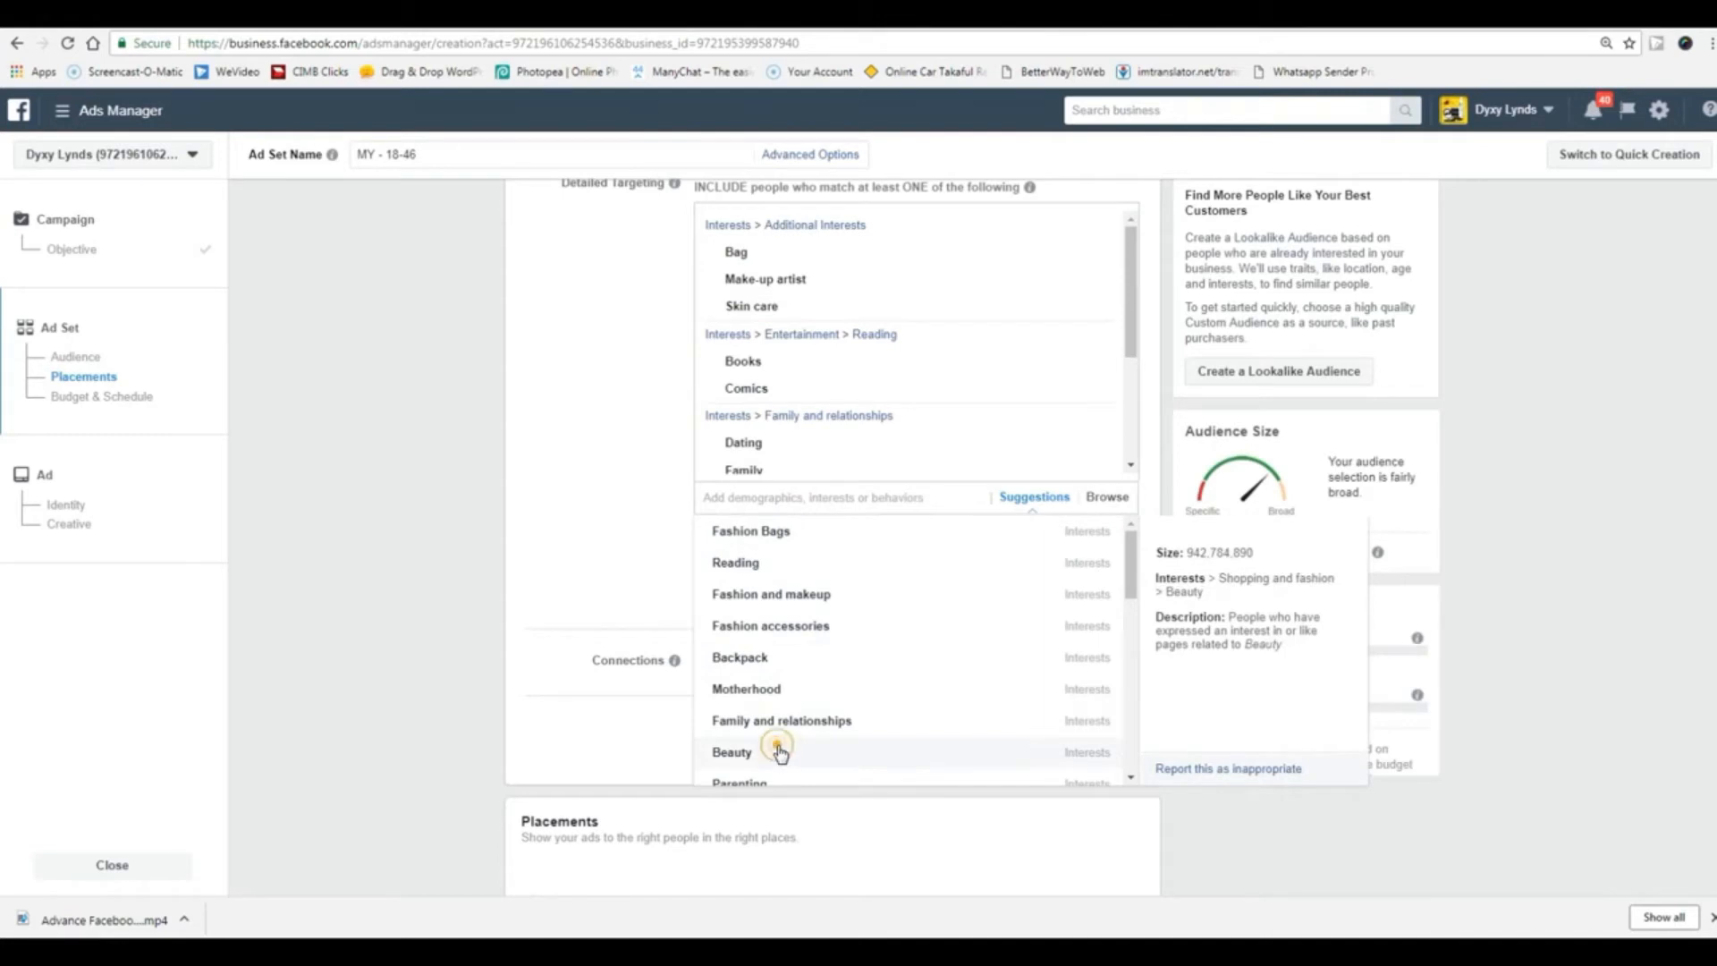
{"action": "left_click", "coordinate": [593, 508]}
- Review the chosen interests and save the audience under the name "split test (campur)"
{"action": "scroll", "coordinate": [909, 490], "scroll_direction": "up", "scroll_amount": 2}
{"action": "scroll", "coordinate": [870, 417], "scroll_direction": "down", "scroll_amount": 3}
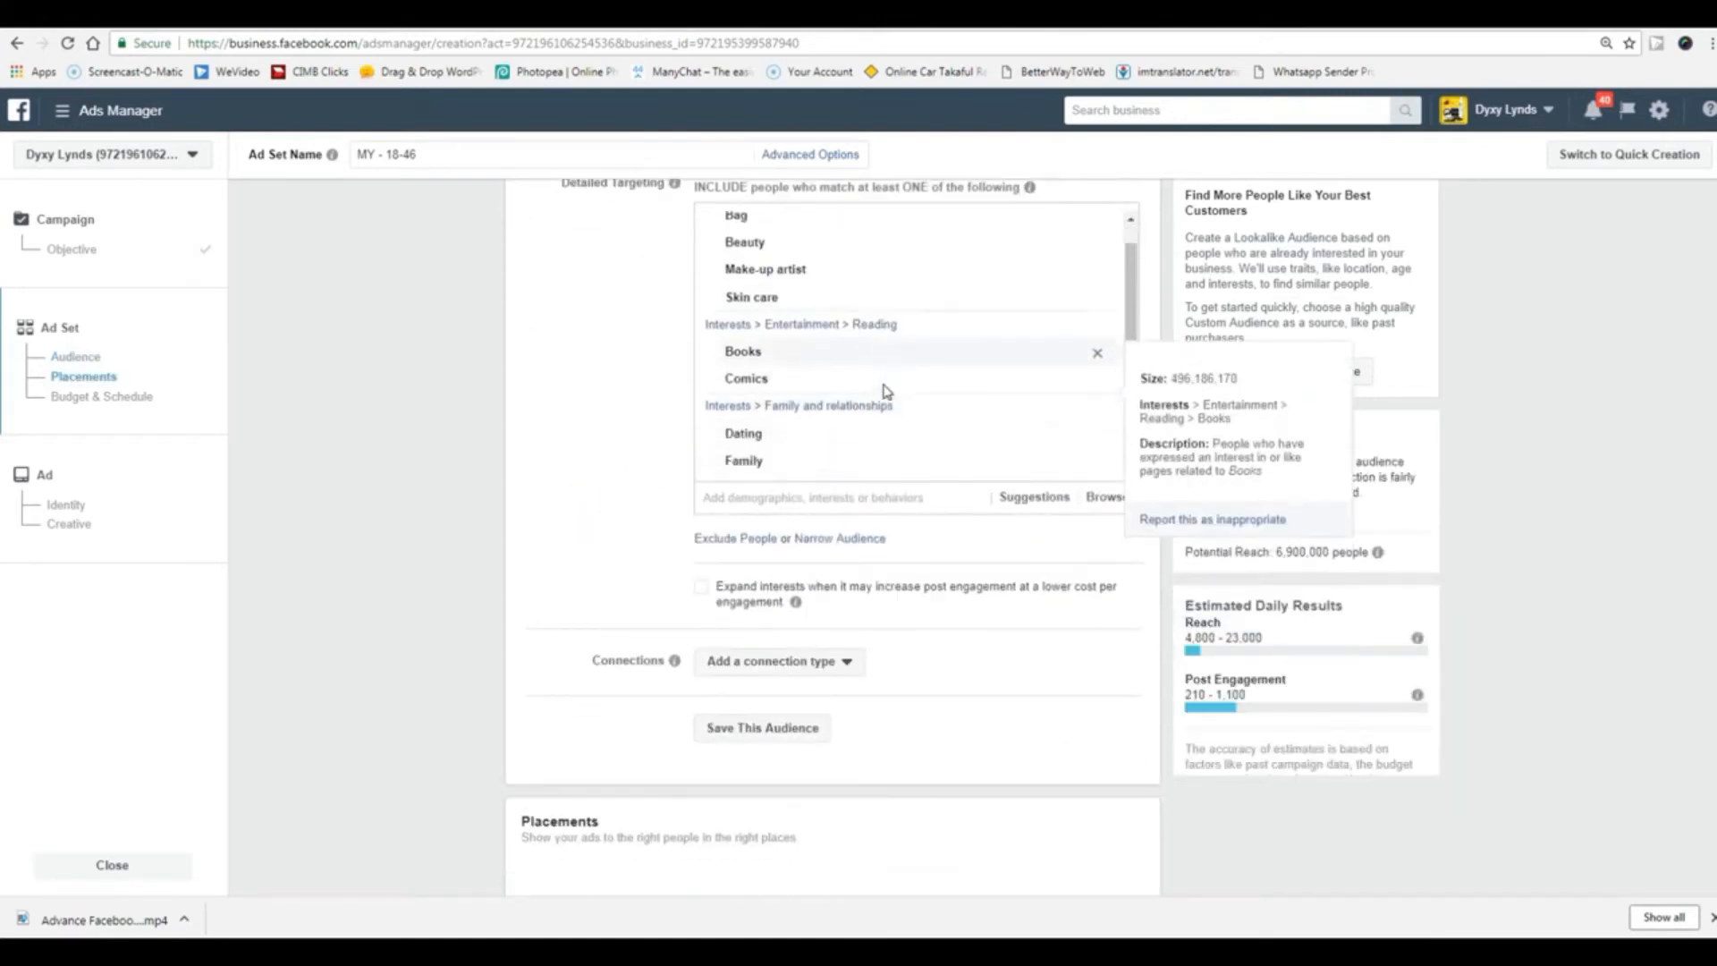
{"action": "scroll", "coordinate": [886, 391], "scroll_direction": "down", "scroll_amount": 3}
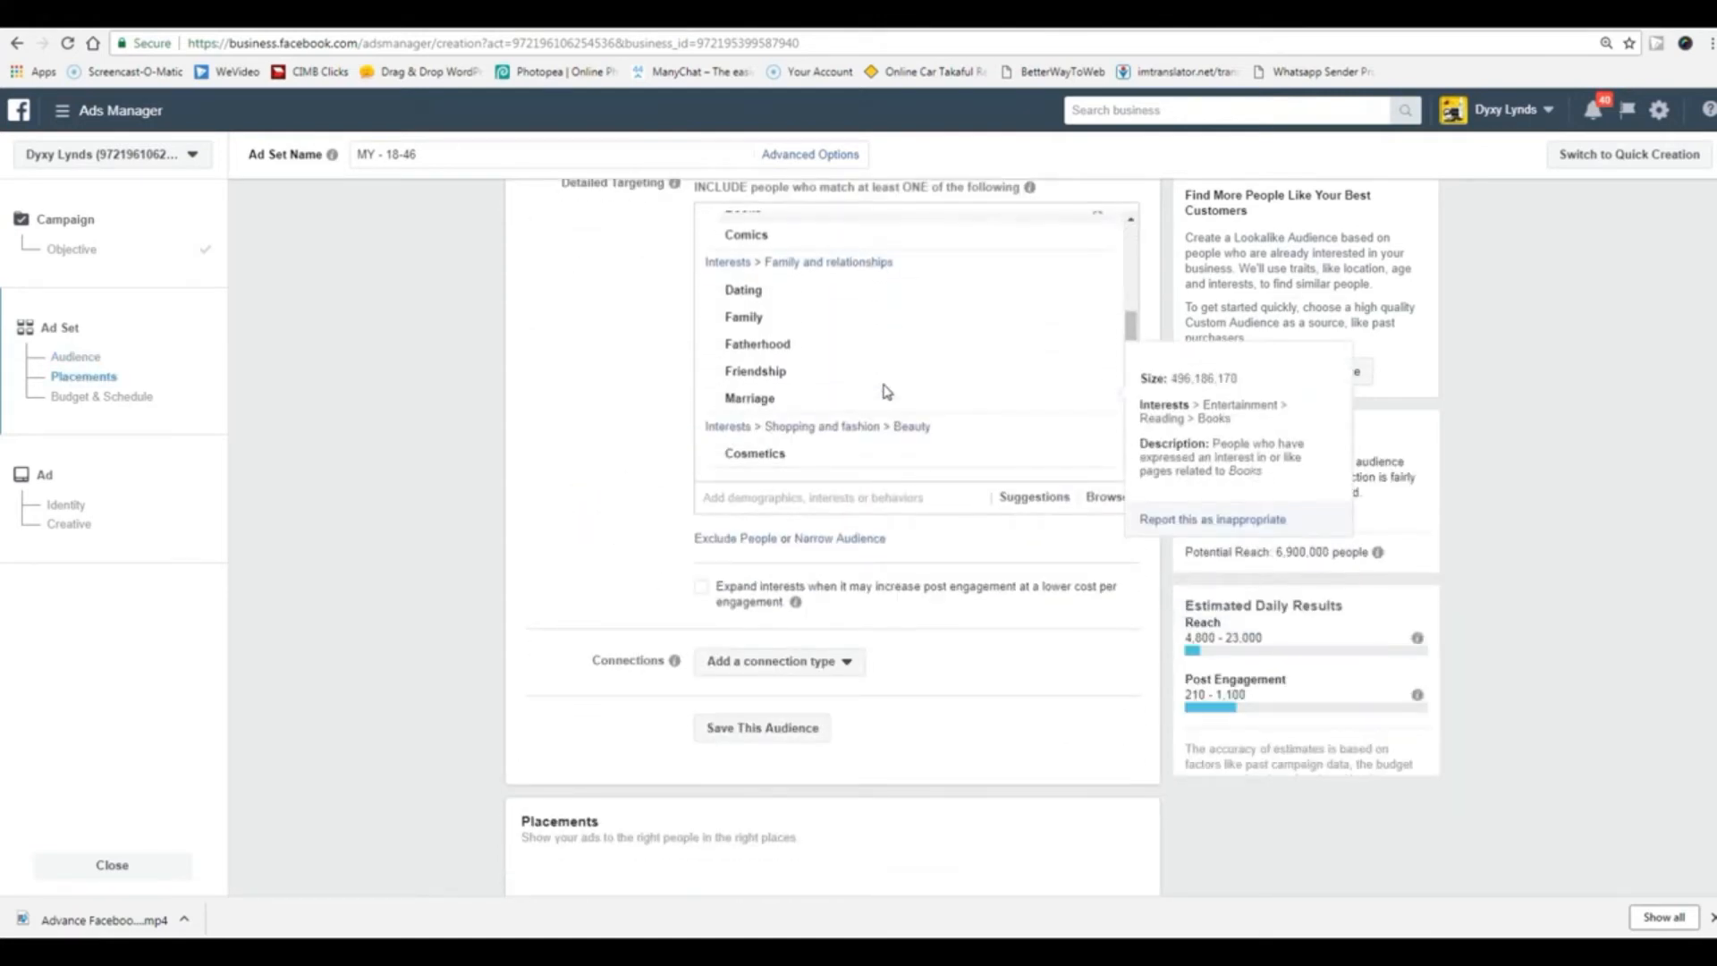
{"action": "scroll", "coordinate": [887, 391], "scroll_direction": "up", "scroll_amount": 3}
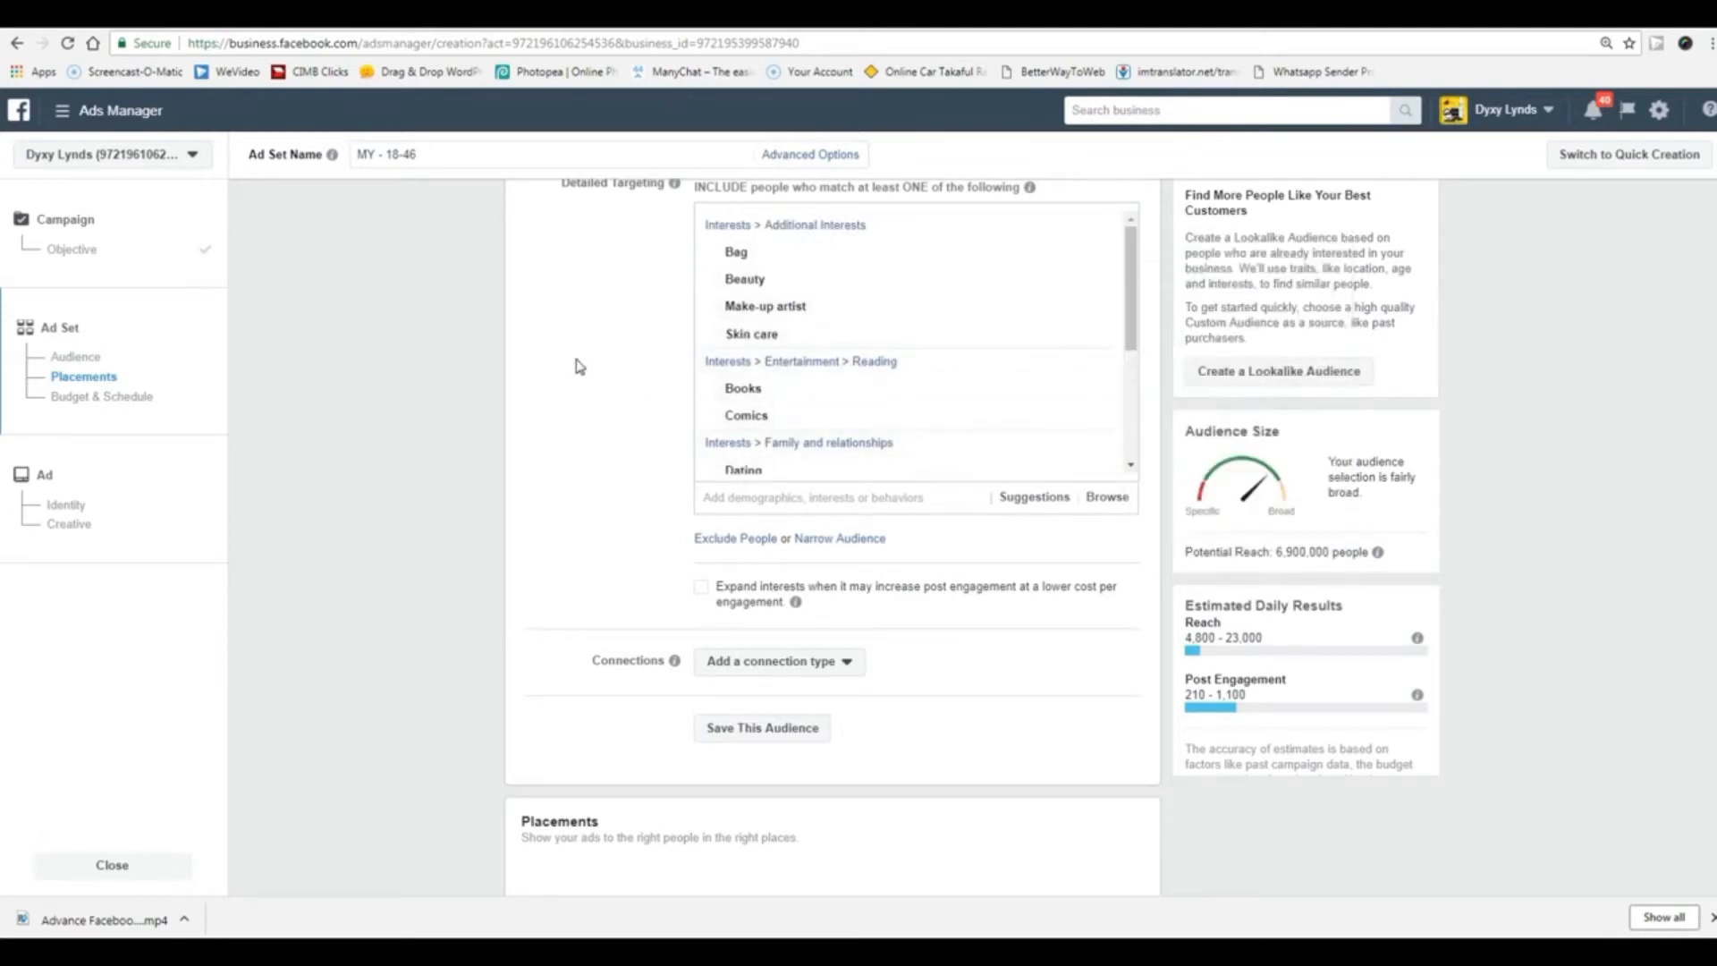
{"action": "left_click", "coordinate": [739, 727]}
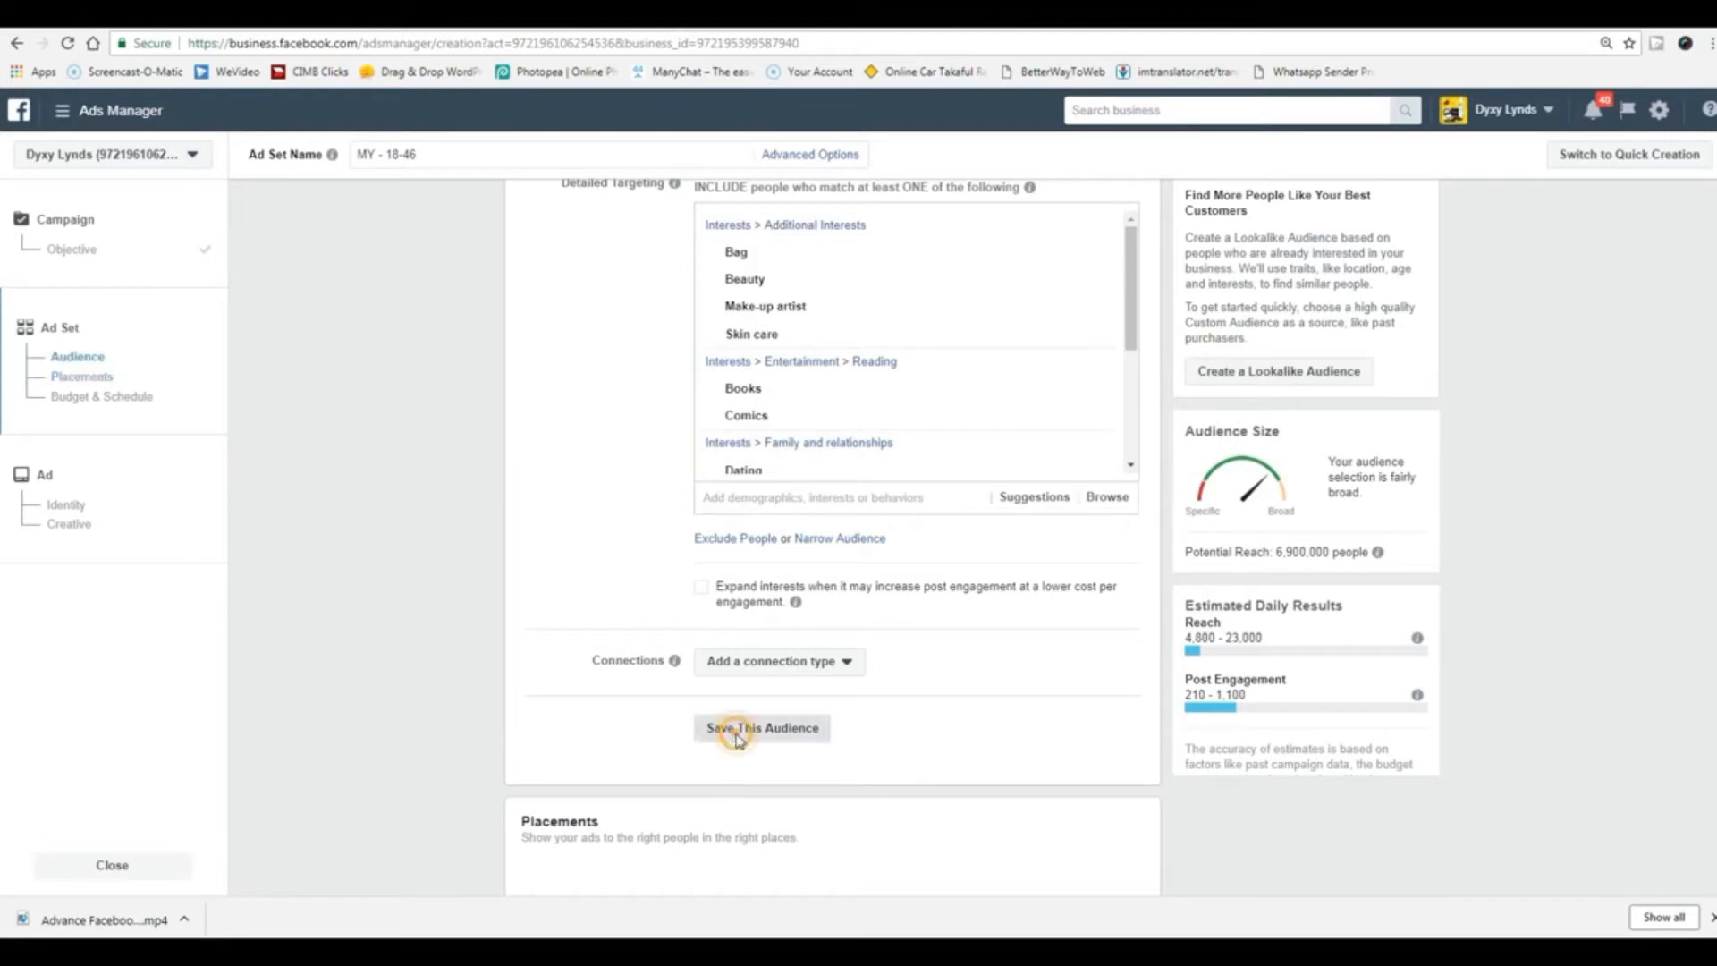
{"action": "left_click", "coordinate": [820, 333]}
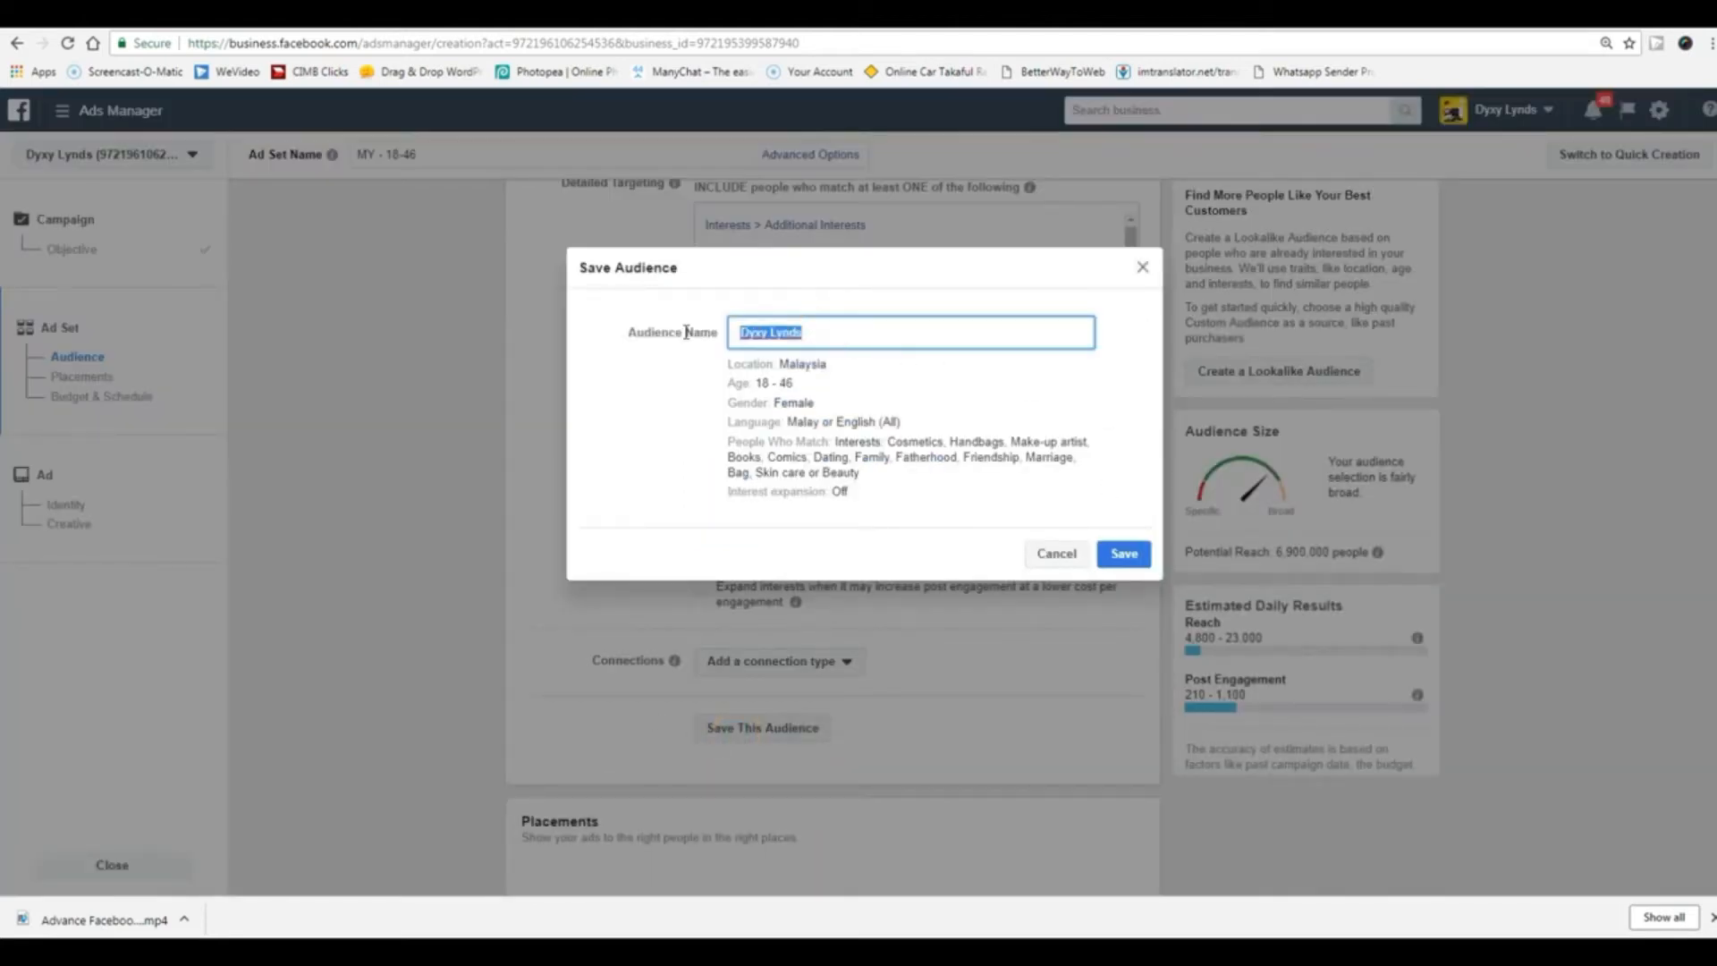
{"action": "type", "text": "split test (campur"}
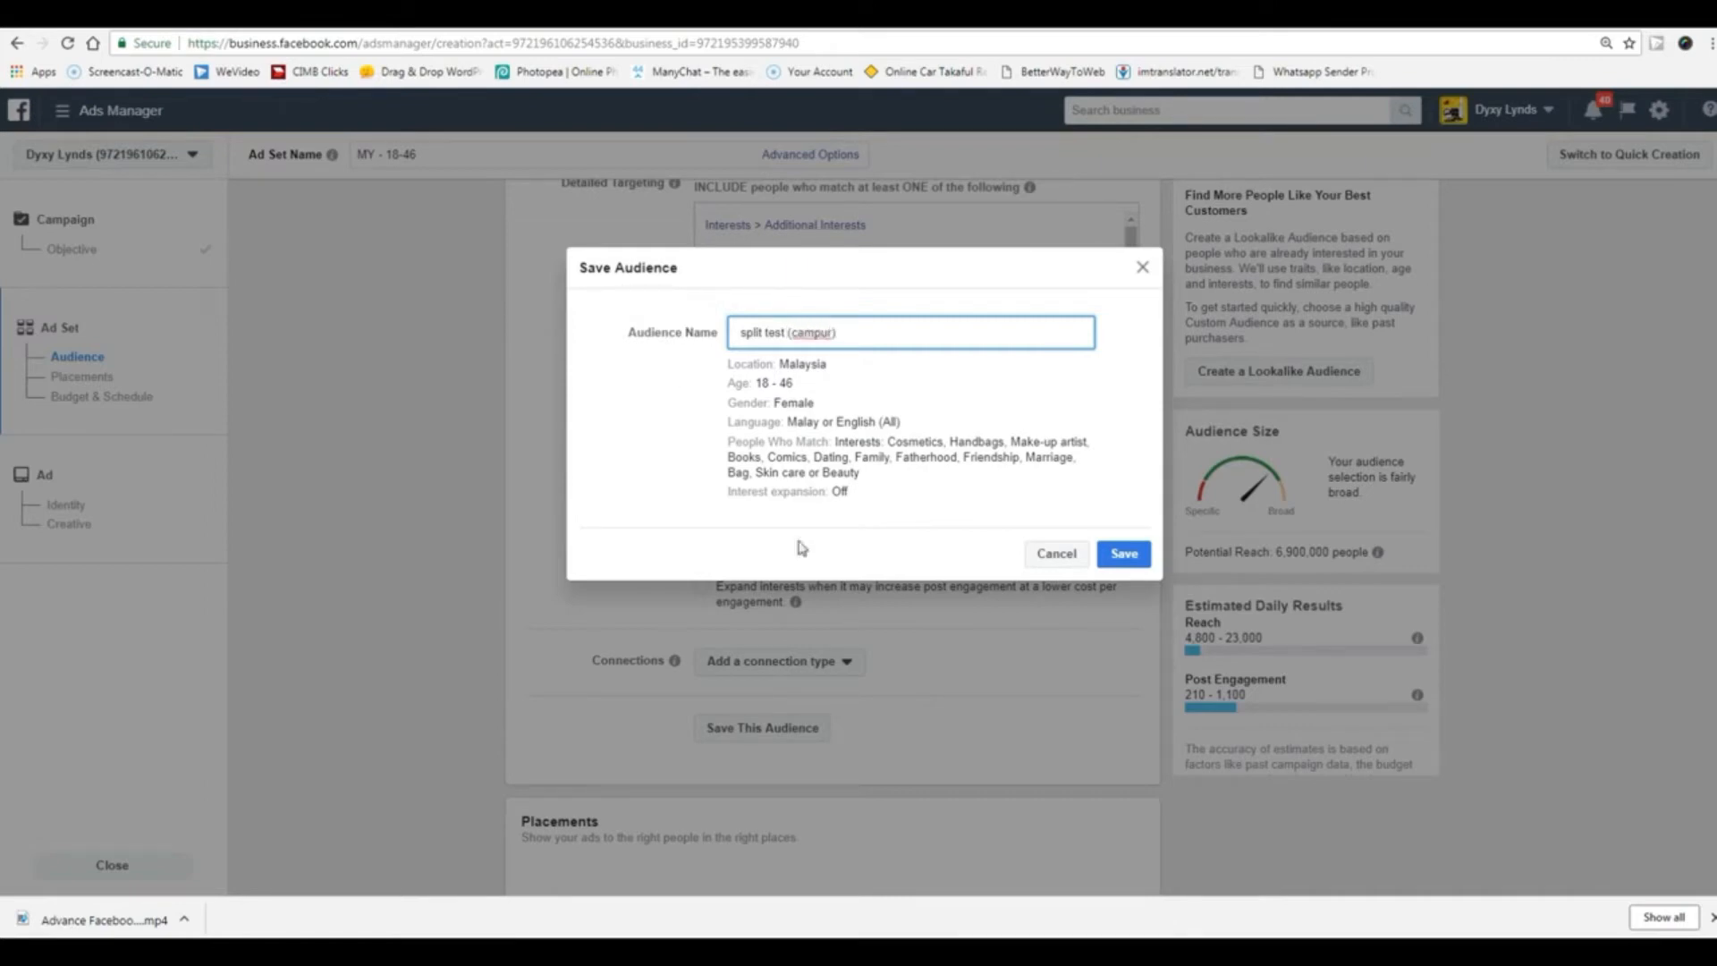
{"action": "left_click", "coordinate": [1123, 553]}
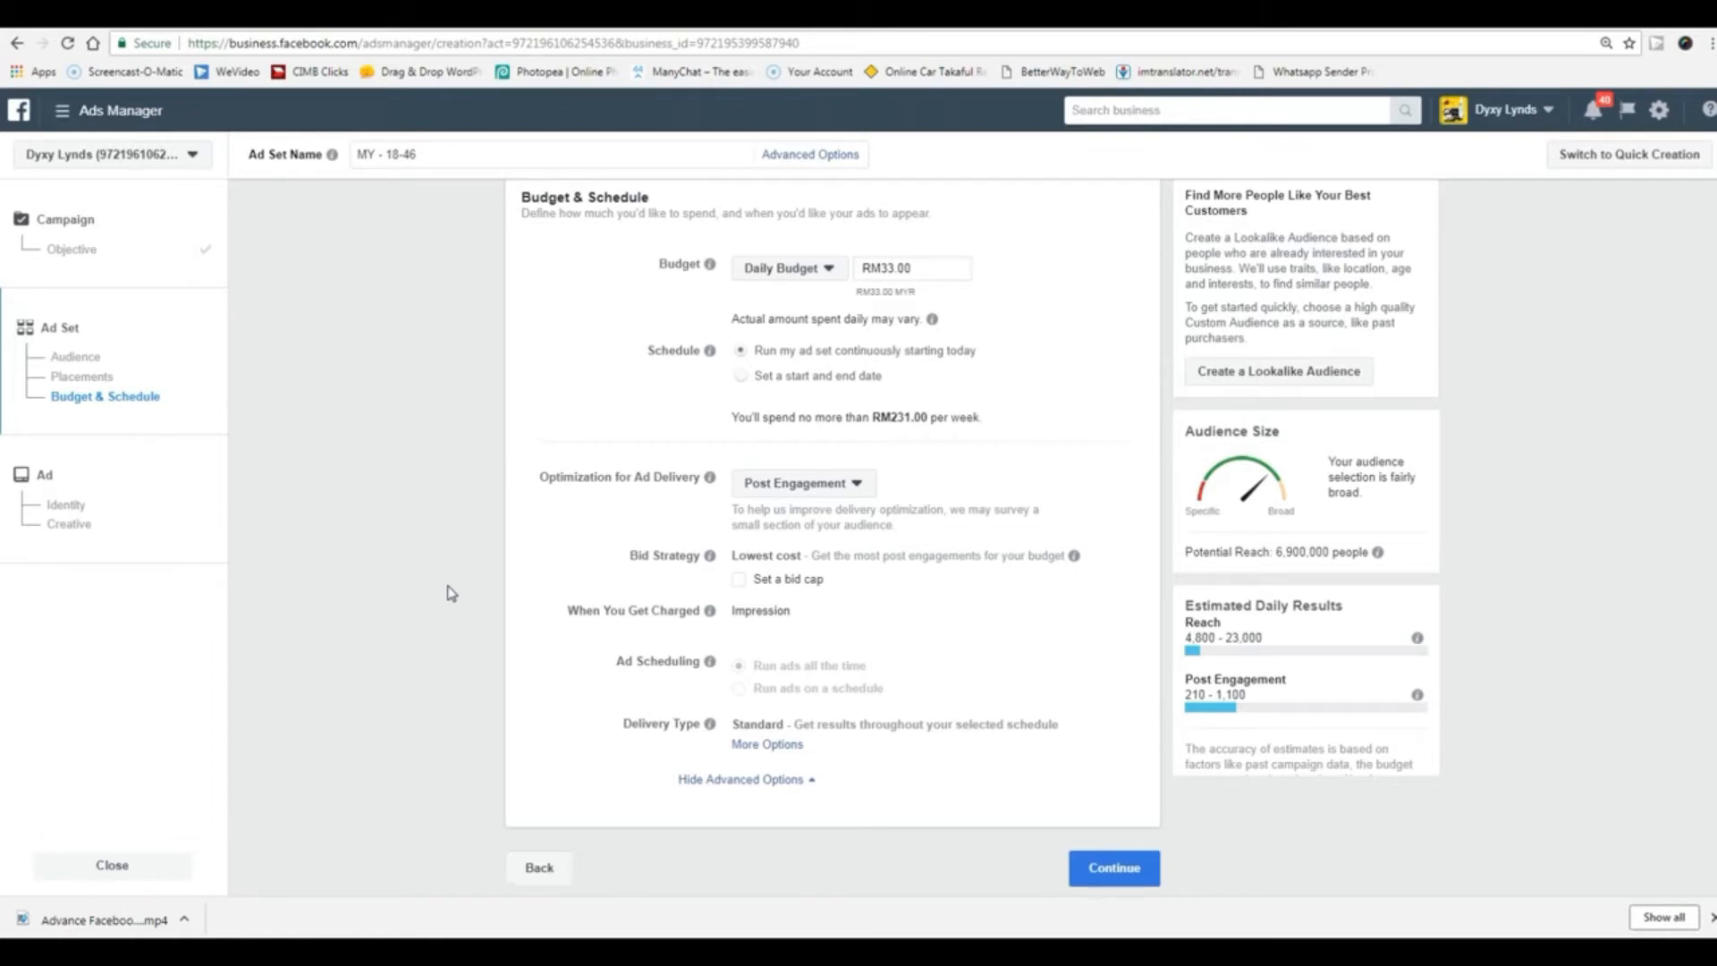
- Switch the ad set from the saved audience to a blank new one and look over its targeting and placement settings
{"action": "scroll", "coordinate": [451, 592], "scroll_direction": "up", "scroll_amount": 3}
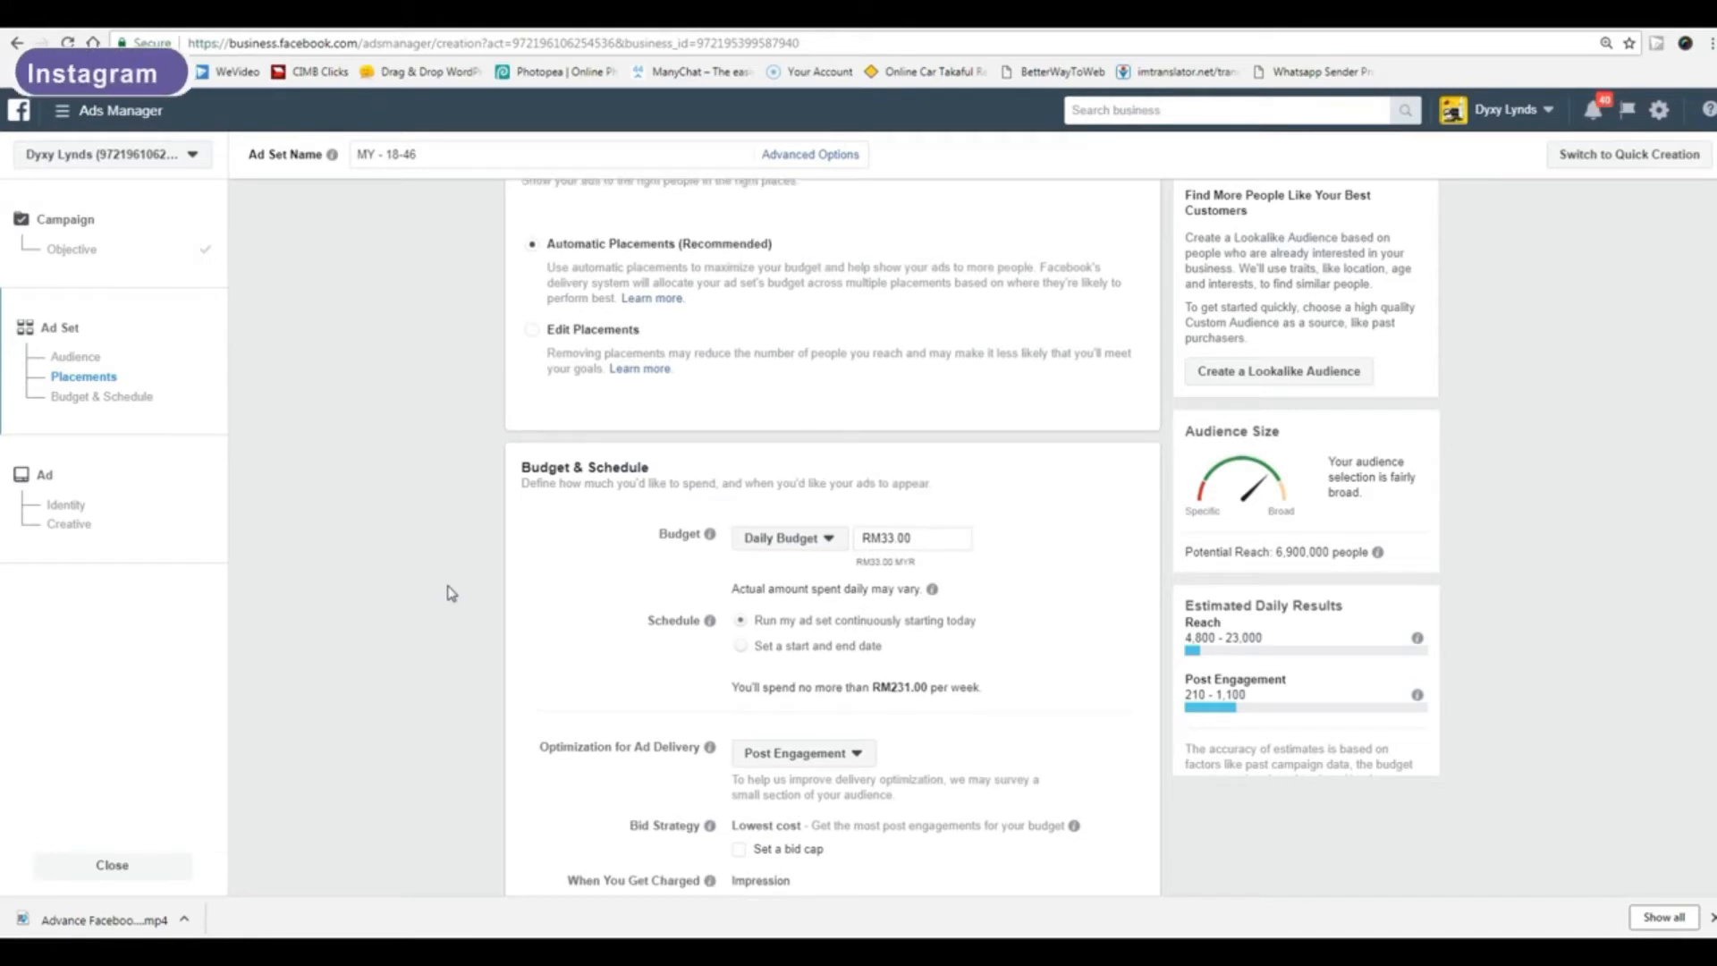
{"action": "scroll", "coordinate": [451, 592], "scroll_direction": "up", "scroll_amount": 3}
{"action": "scroll", "coordinate": [451, 593], "scroll_direction": "up", "scroll_amount": 3}
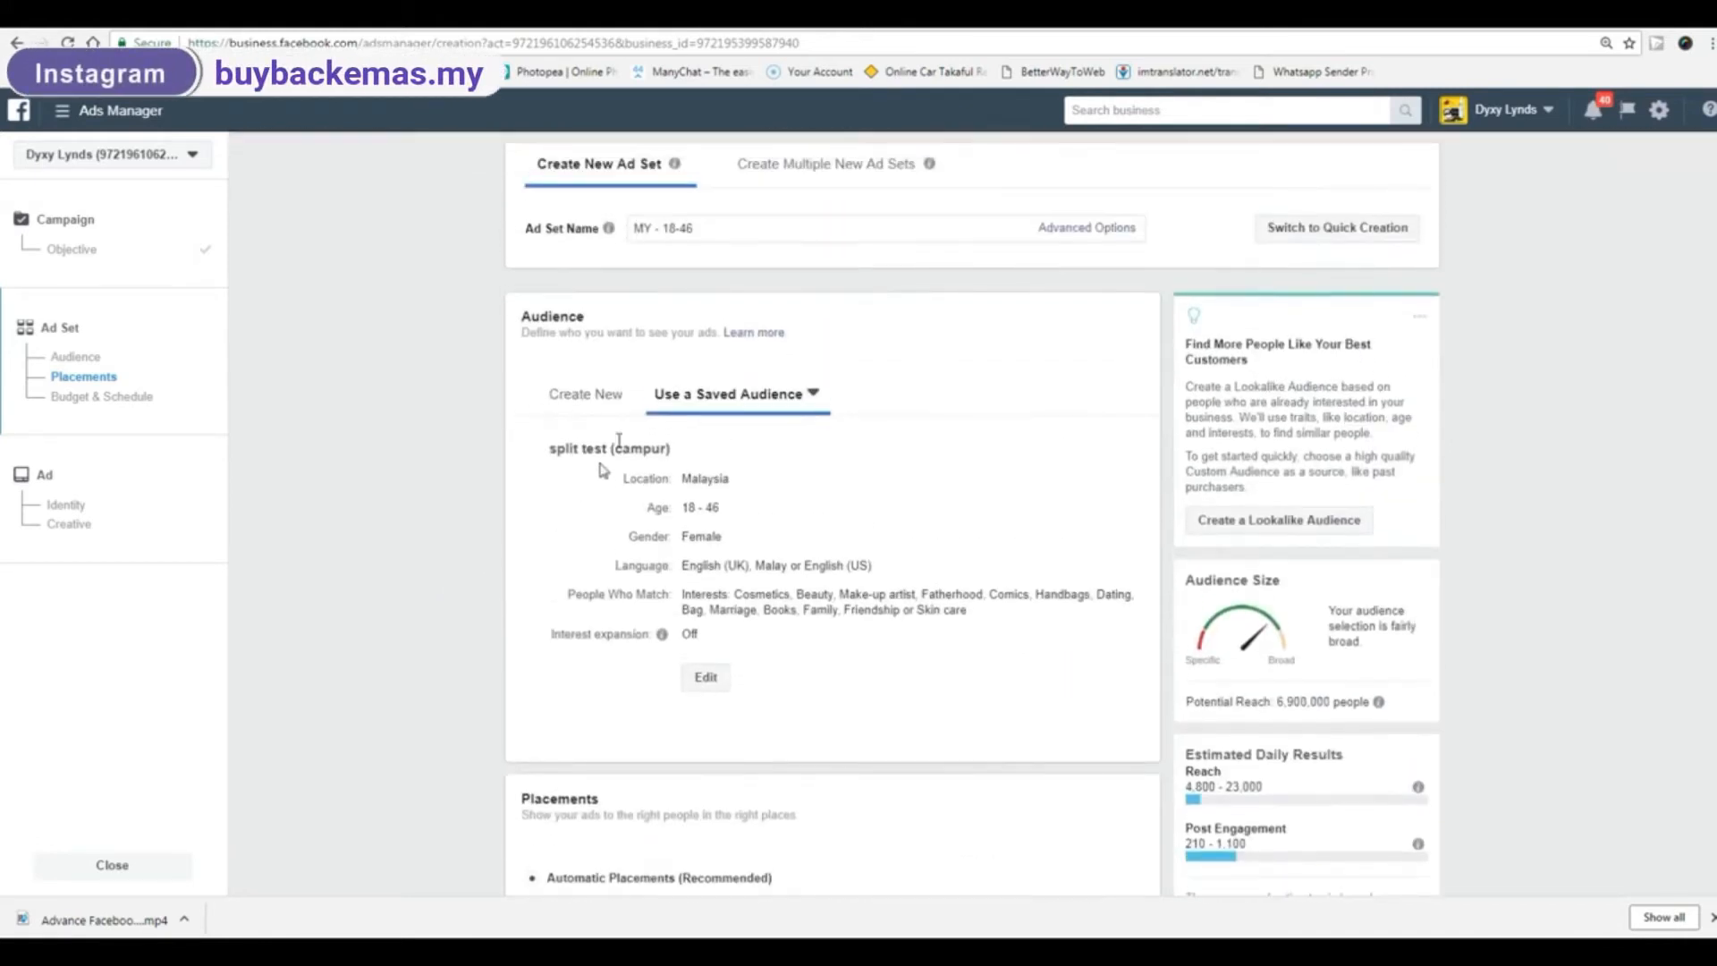
{"action": "left_click", "coordinate": [578, 399]}
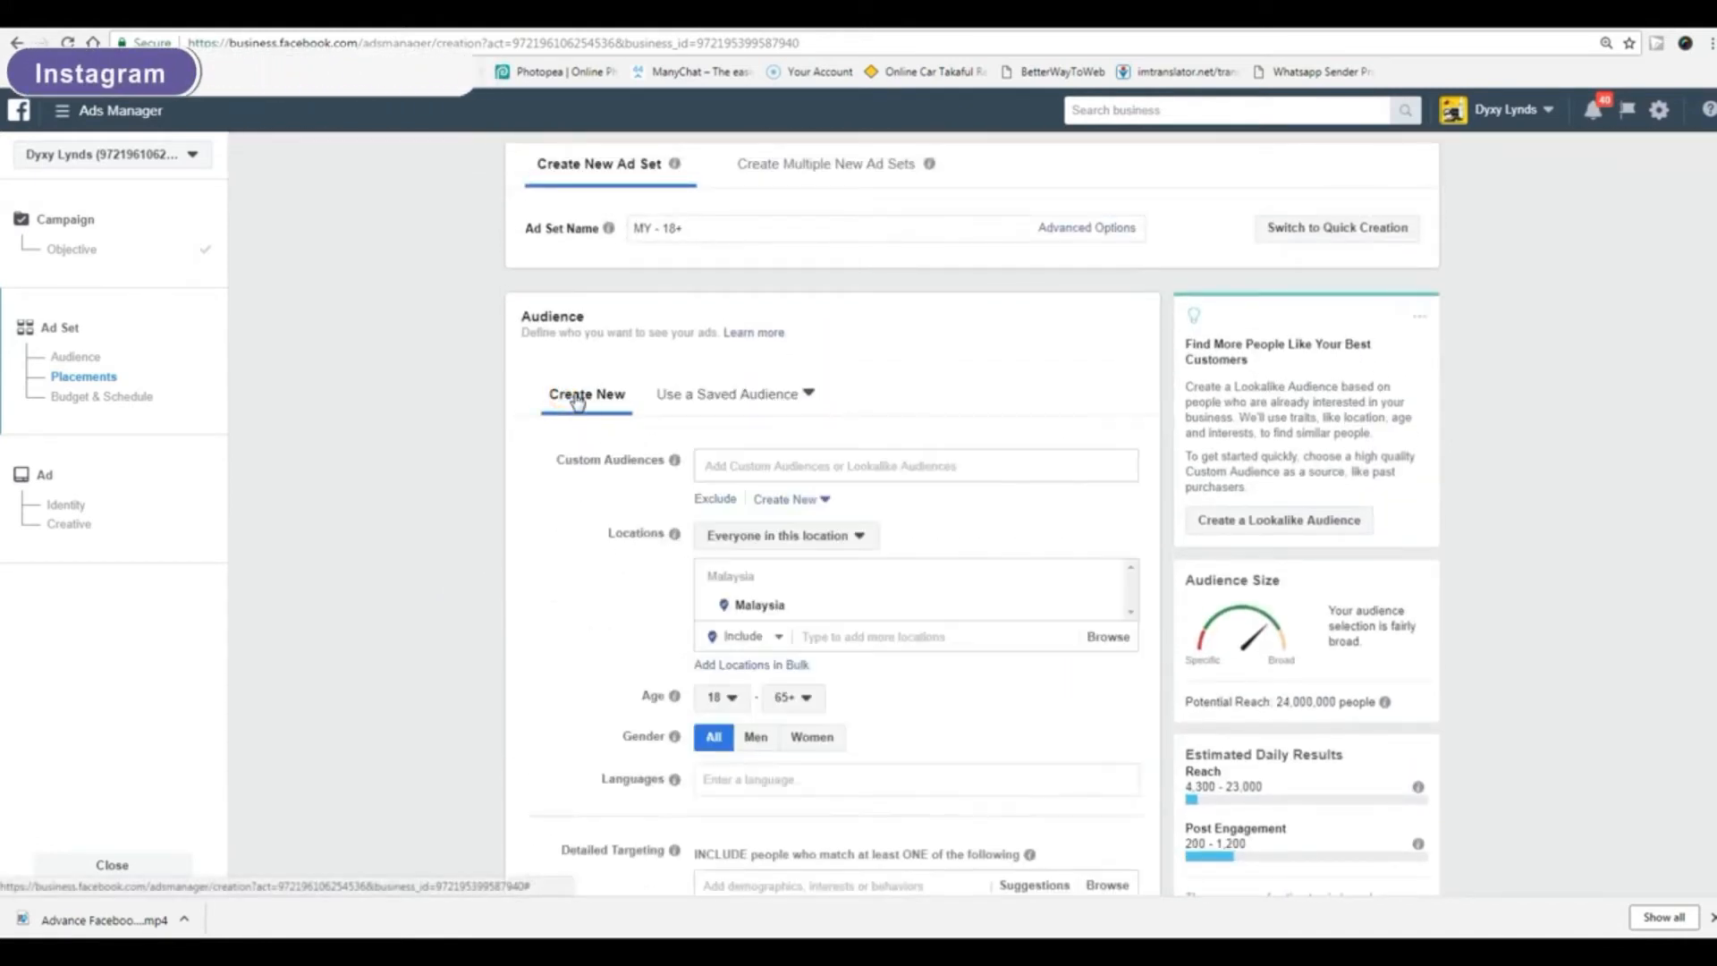
{"action": "scroll", "coordinate": [367, 743], "scroll_direction": "down", "scroll_amount": 2}
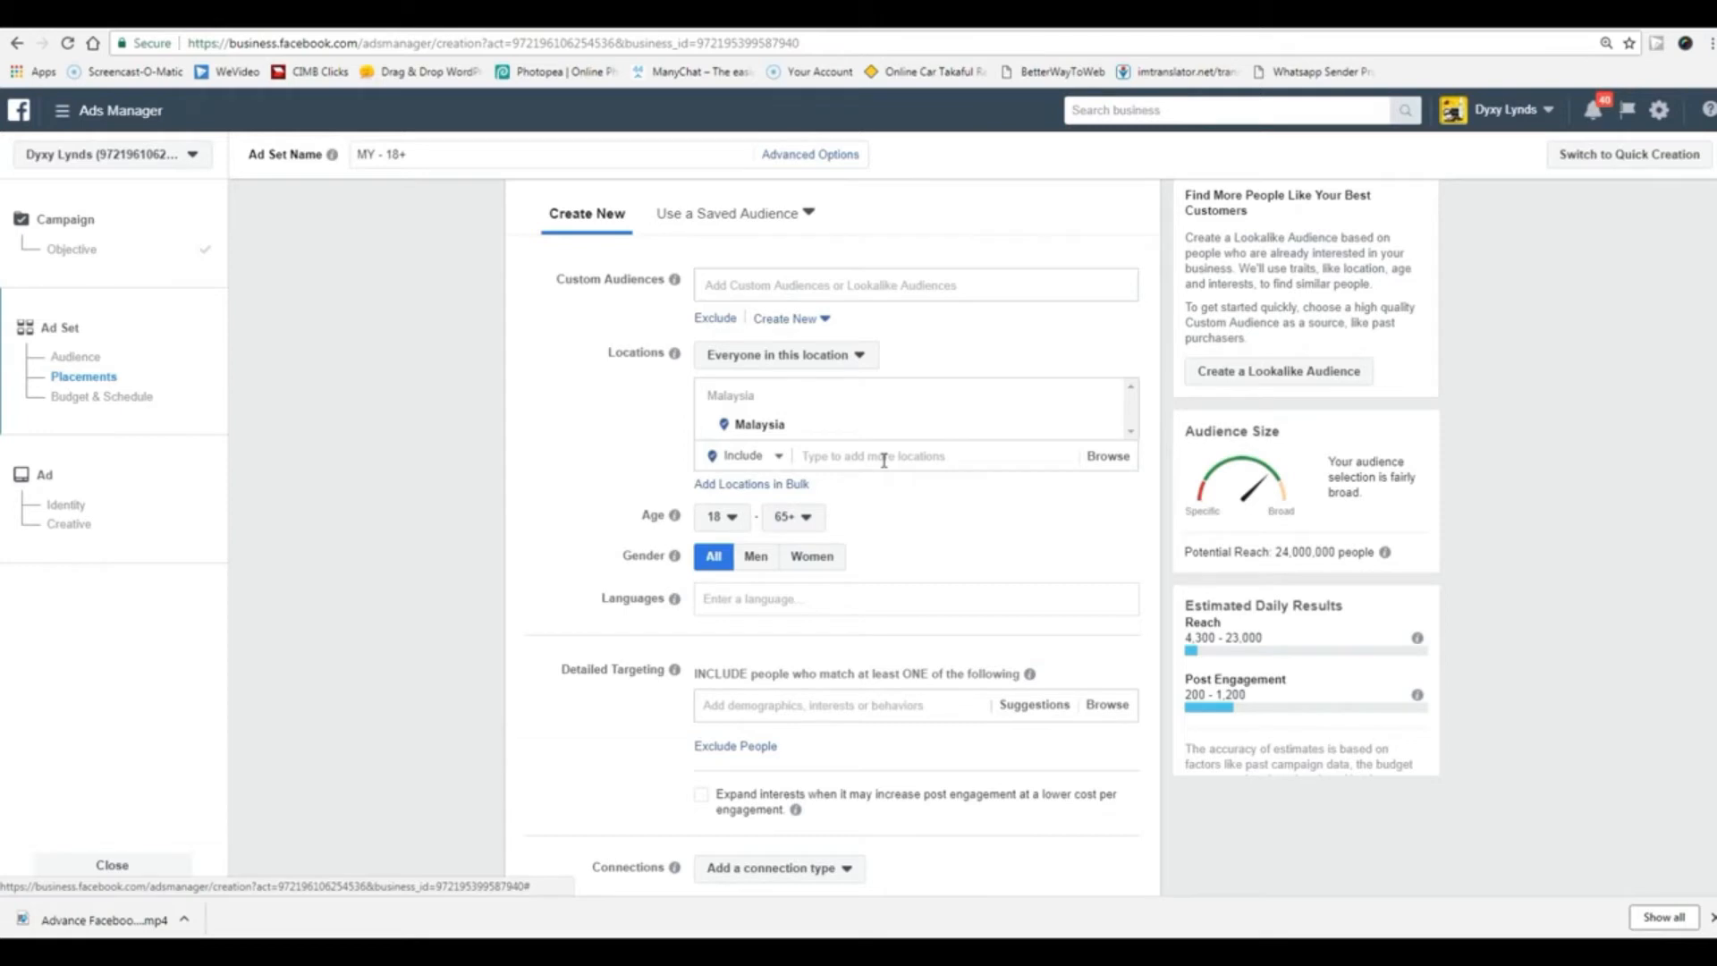
{"action": "scroll", "coordinate": [579, 540], "scroll_direction": "down", "scroll_amount": 1}
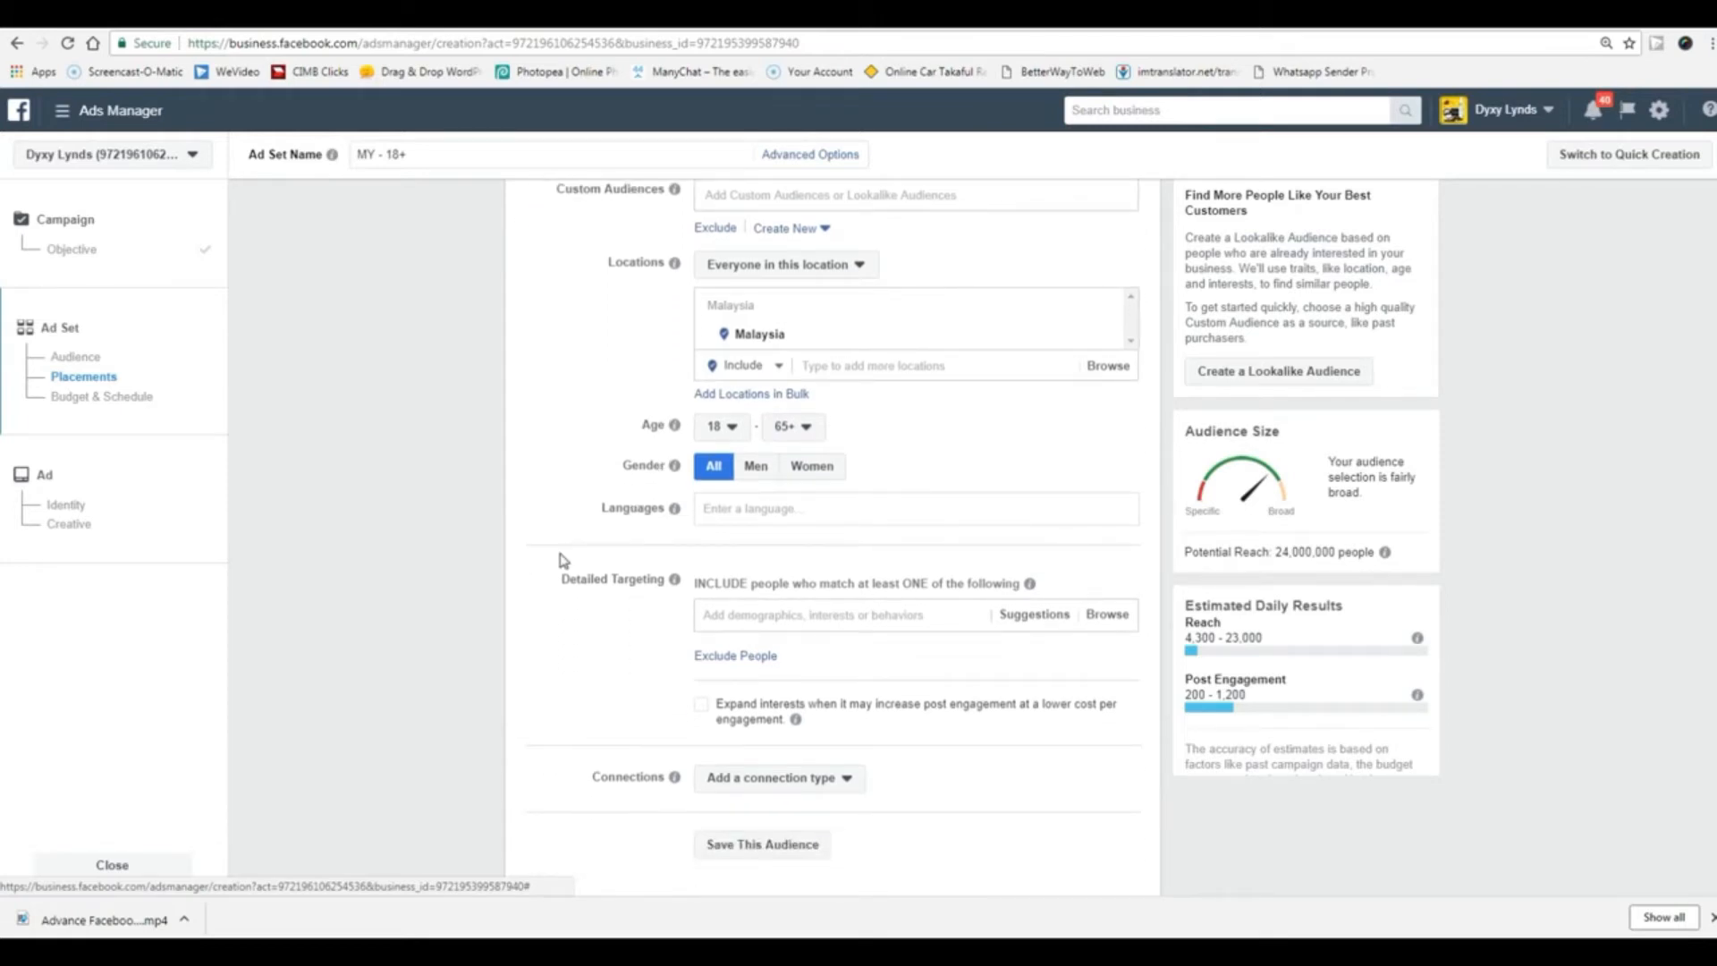
{"action": "scroll", "coordinate": [562, 559], "scroll_direction": "up", "scroll_amount": 3}
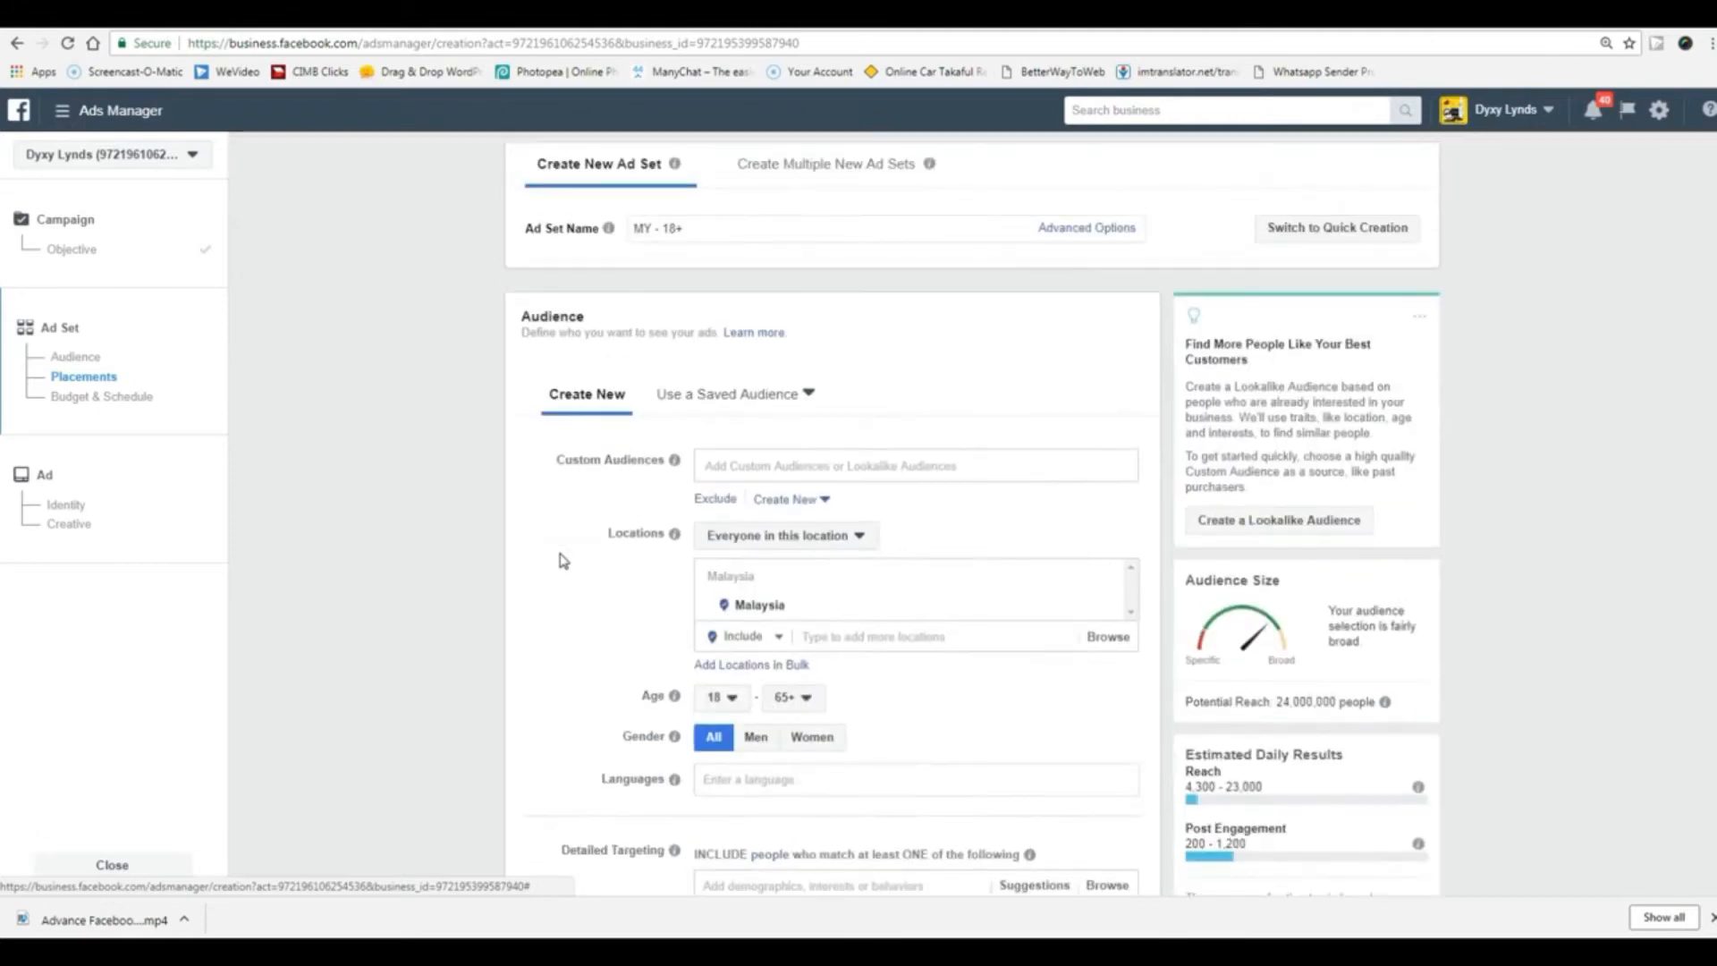
{"action": "scroll", "coordinate": [562, 560], "scroll_direction": "down", "scroll_amount": 8}
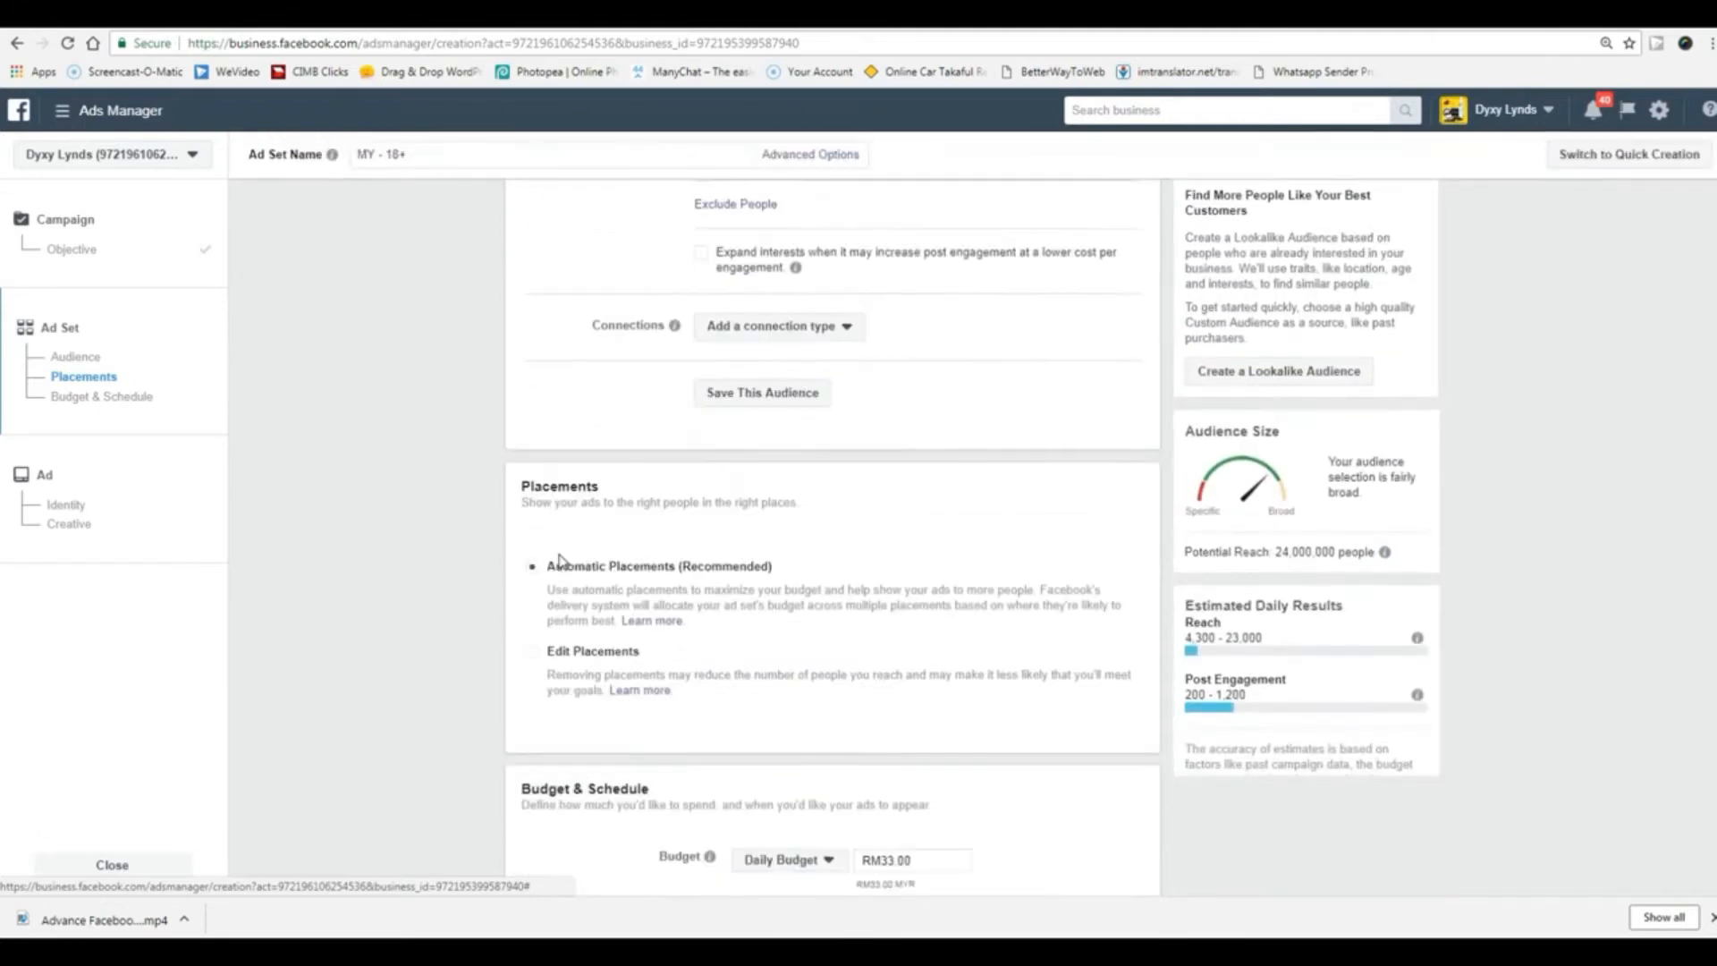
{"action": "scroll", "coordinate": [560, 560], "scroll_direction": "up", "scroll_amount": 8}
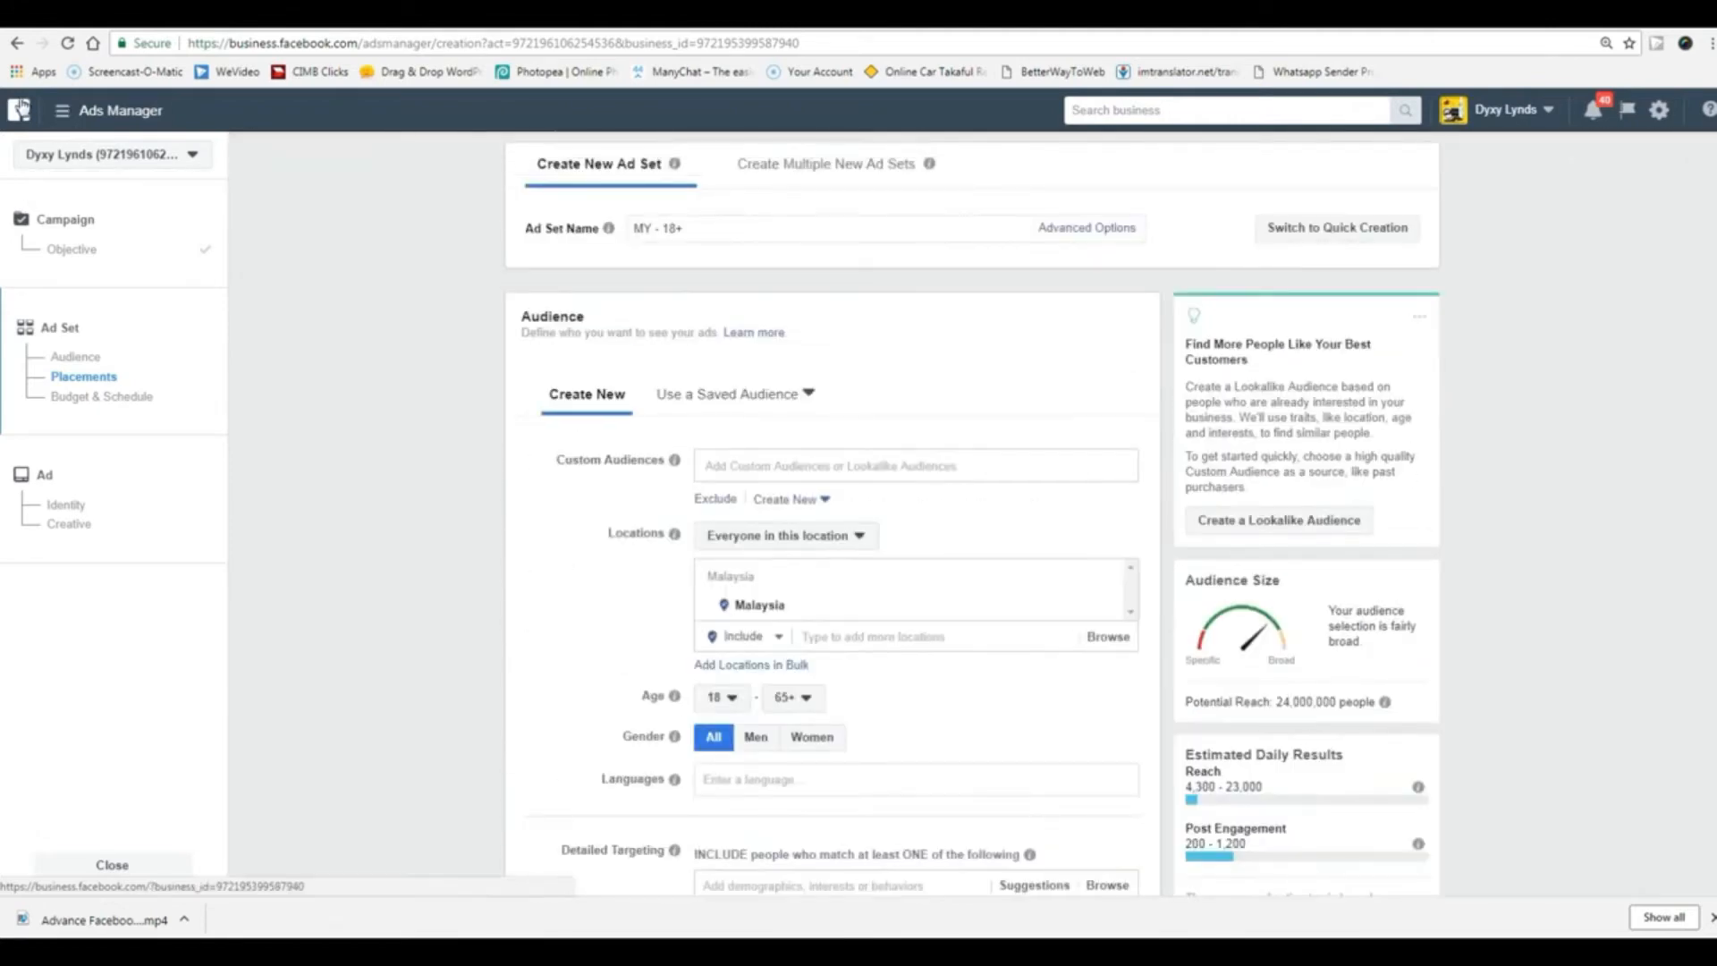
- Leave the ad set creation and open the account's campaign list at a larger page size
{"action": "left_click", "coordinate": [61, 111]}
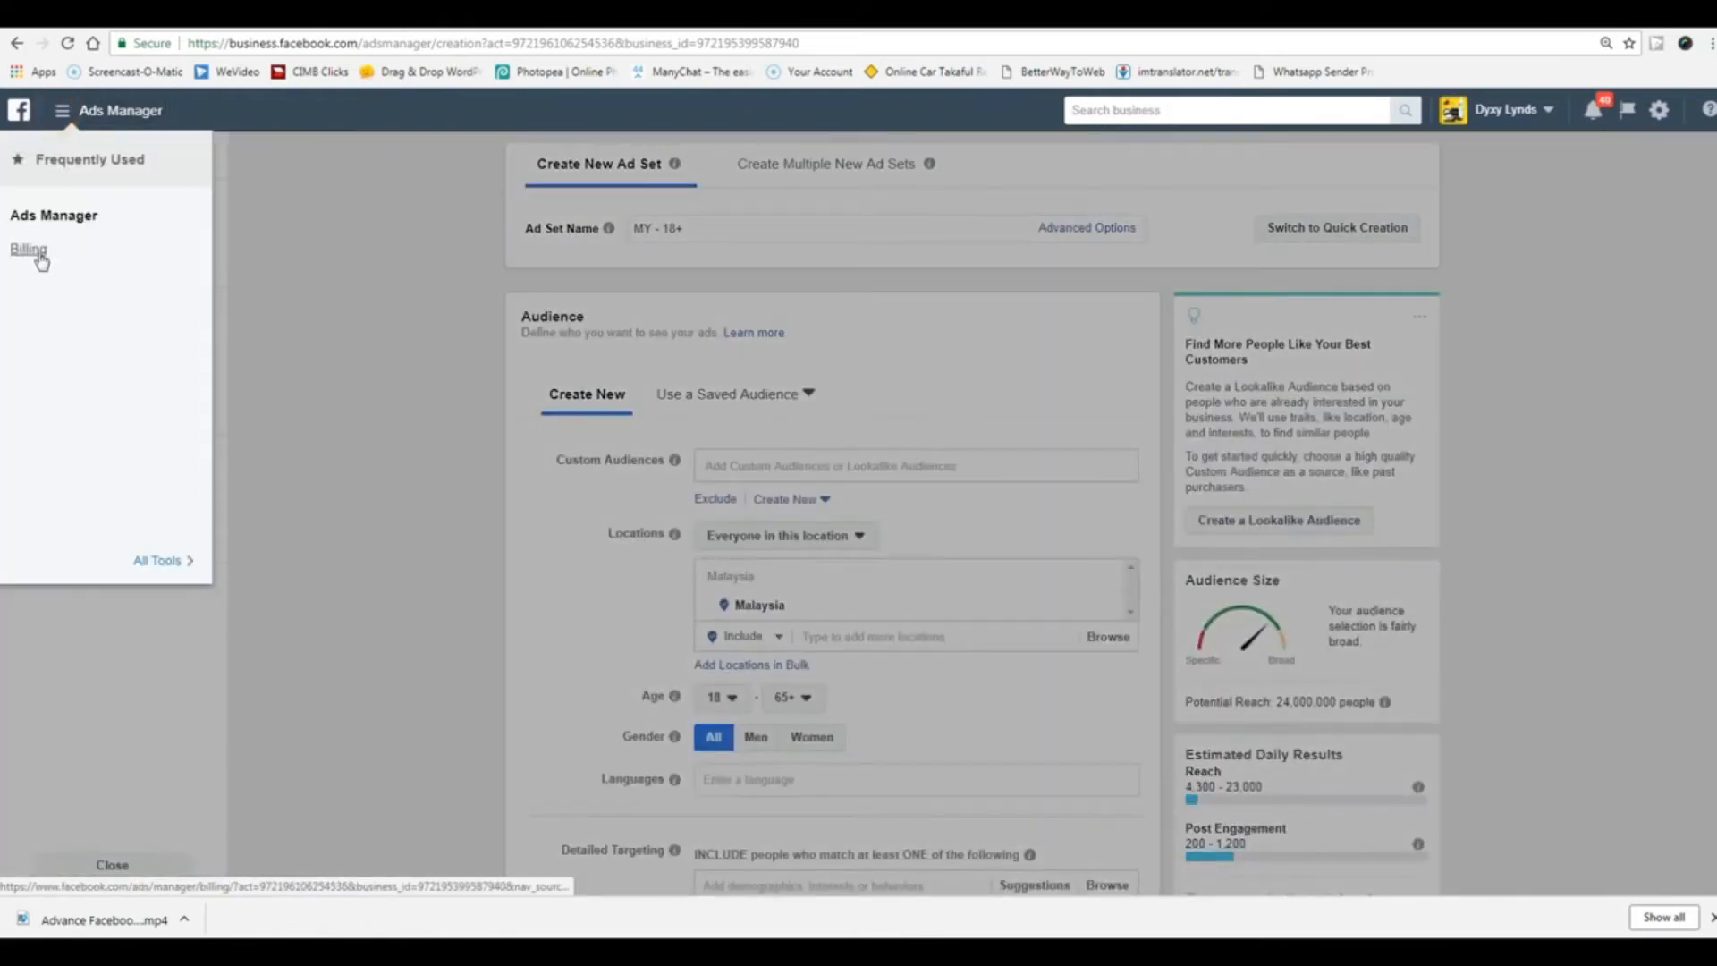
{"action": "left_click", "coordinate": [54, 218]}
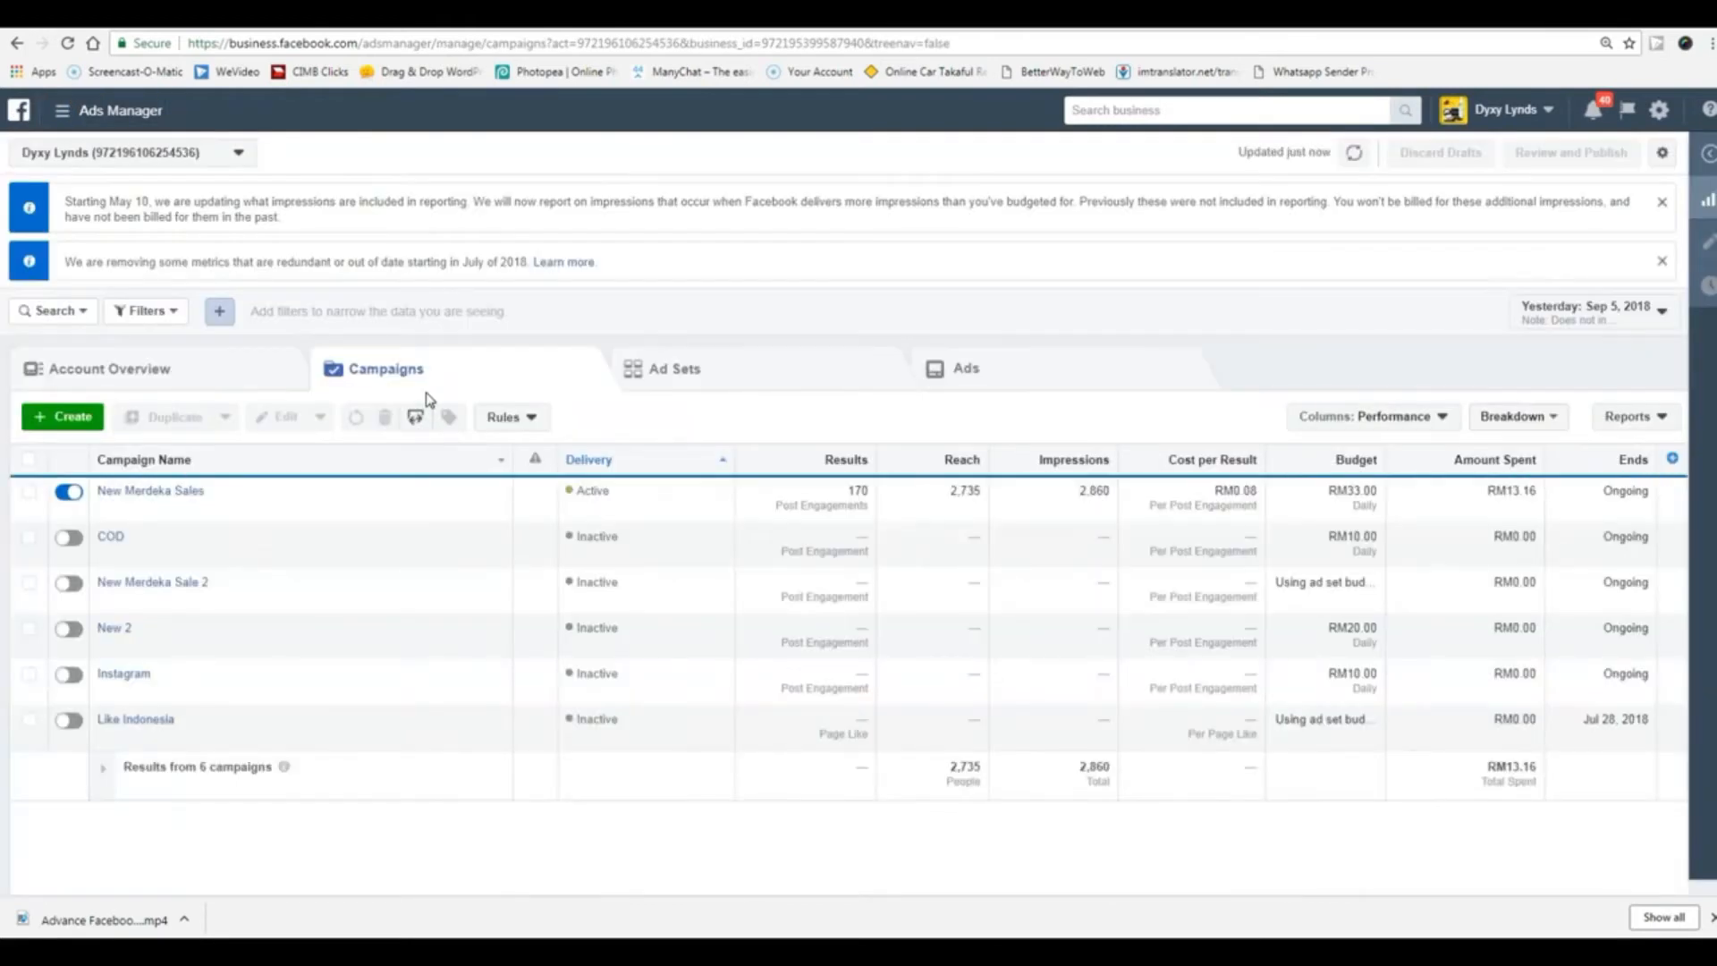
{"action": "key", "text": "ctrl+plus"}
{"action": "key", "text": "ctrl+plus"}
{"action": "key", "text": "ctrl+plus"}
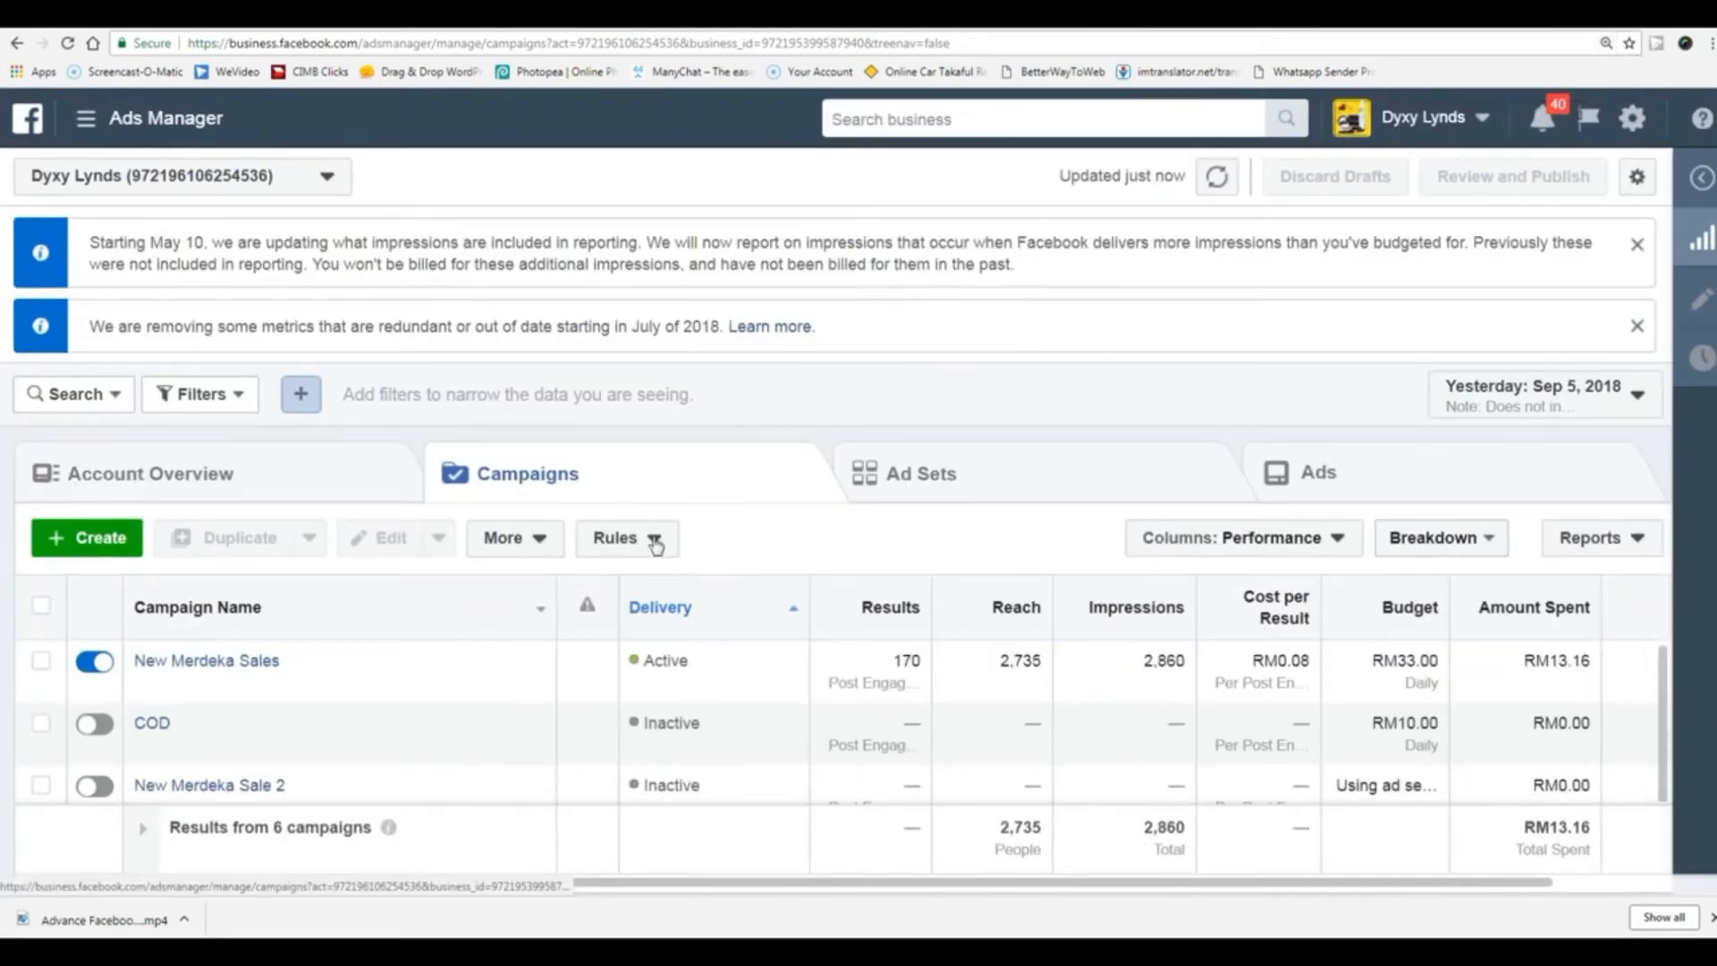
{"action": "key", "text": "ctrl+minus"}
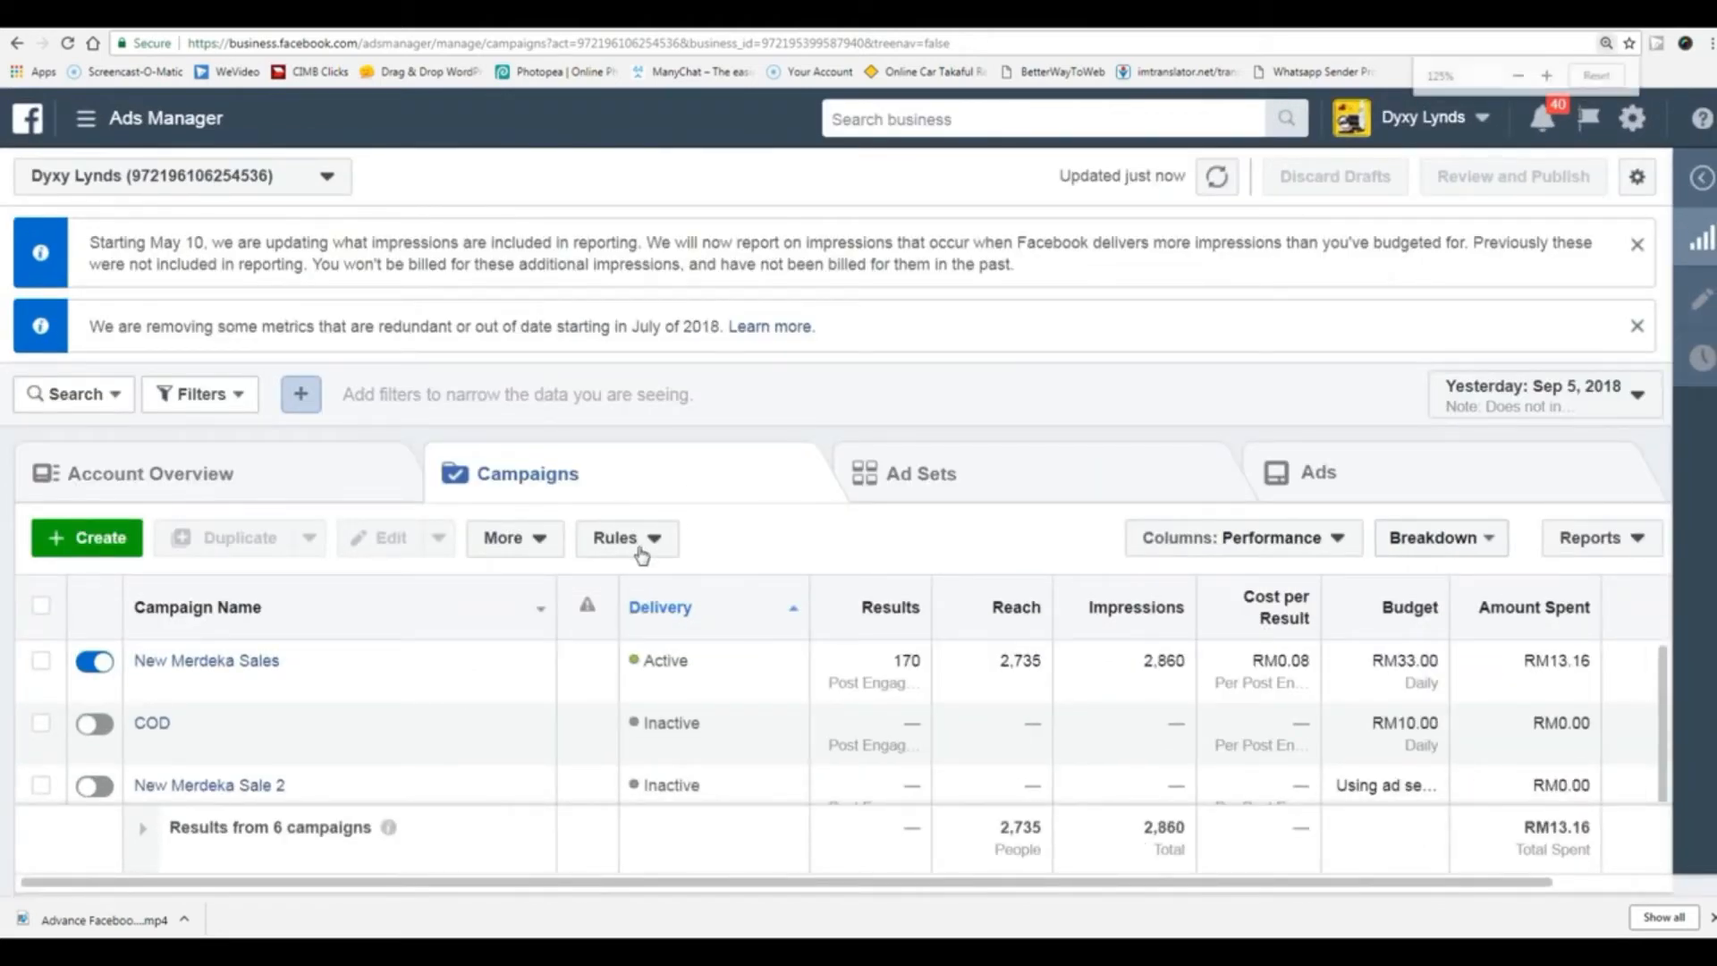
- Start a new campaign, dismiss the draft left from the earlier session, and choose Engagement as the marketing objective
{"action": "left_click", "coordinate": [75, 466]}
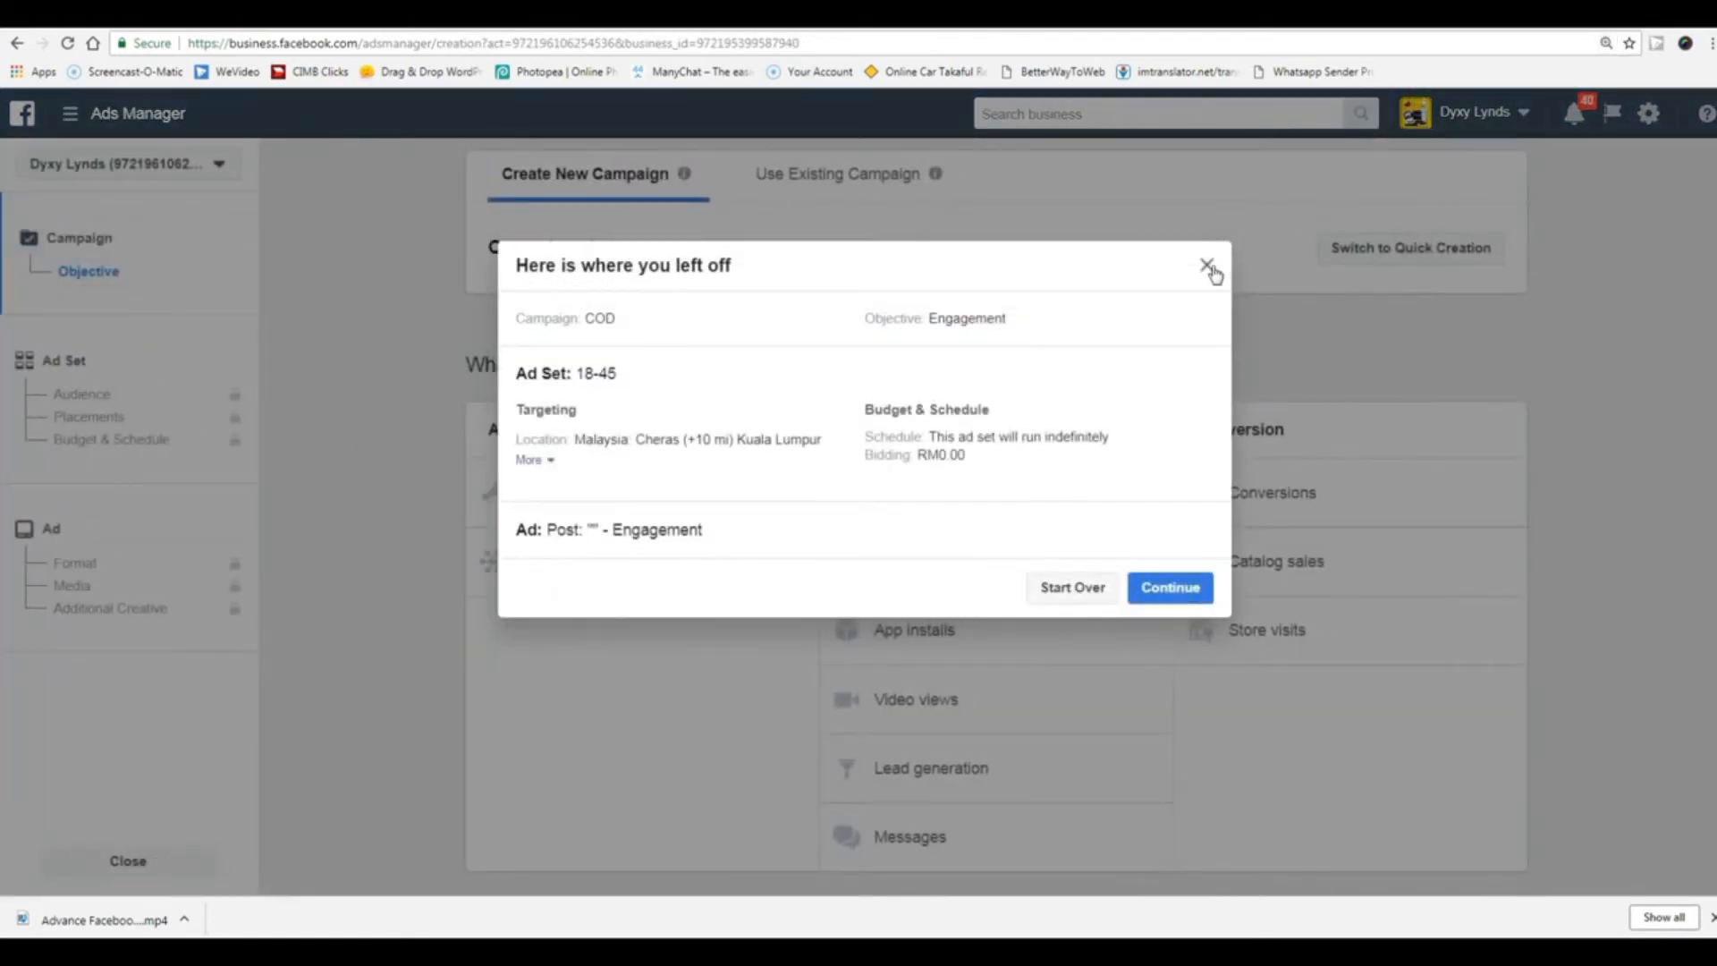
{"action": "left_click", "coordinate": [1206, 266]}
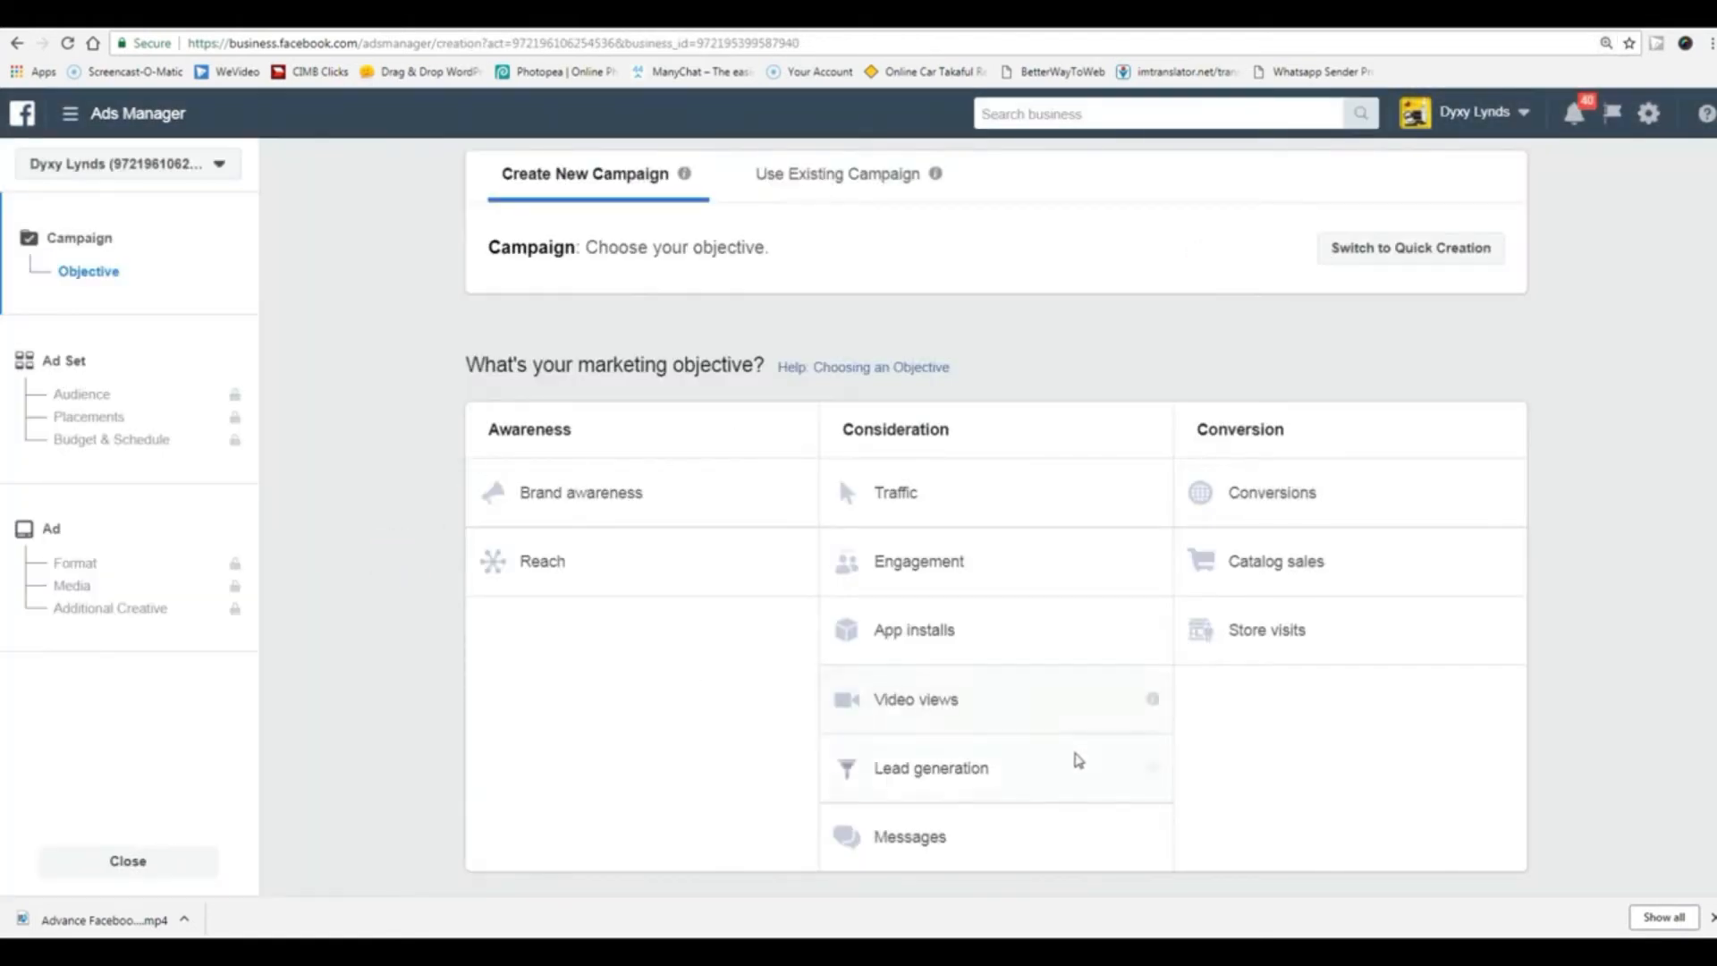
{"action": "left_click", "coordinate": [904, 562]}
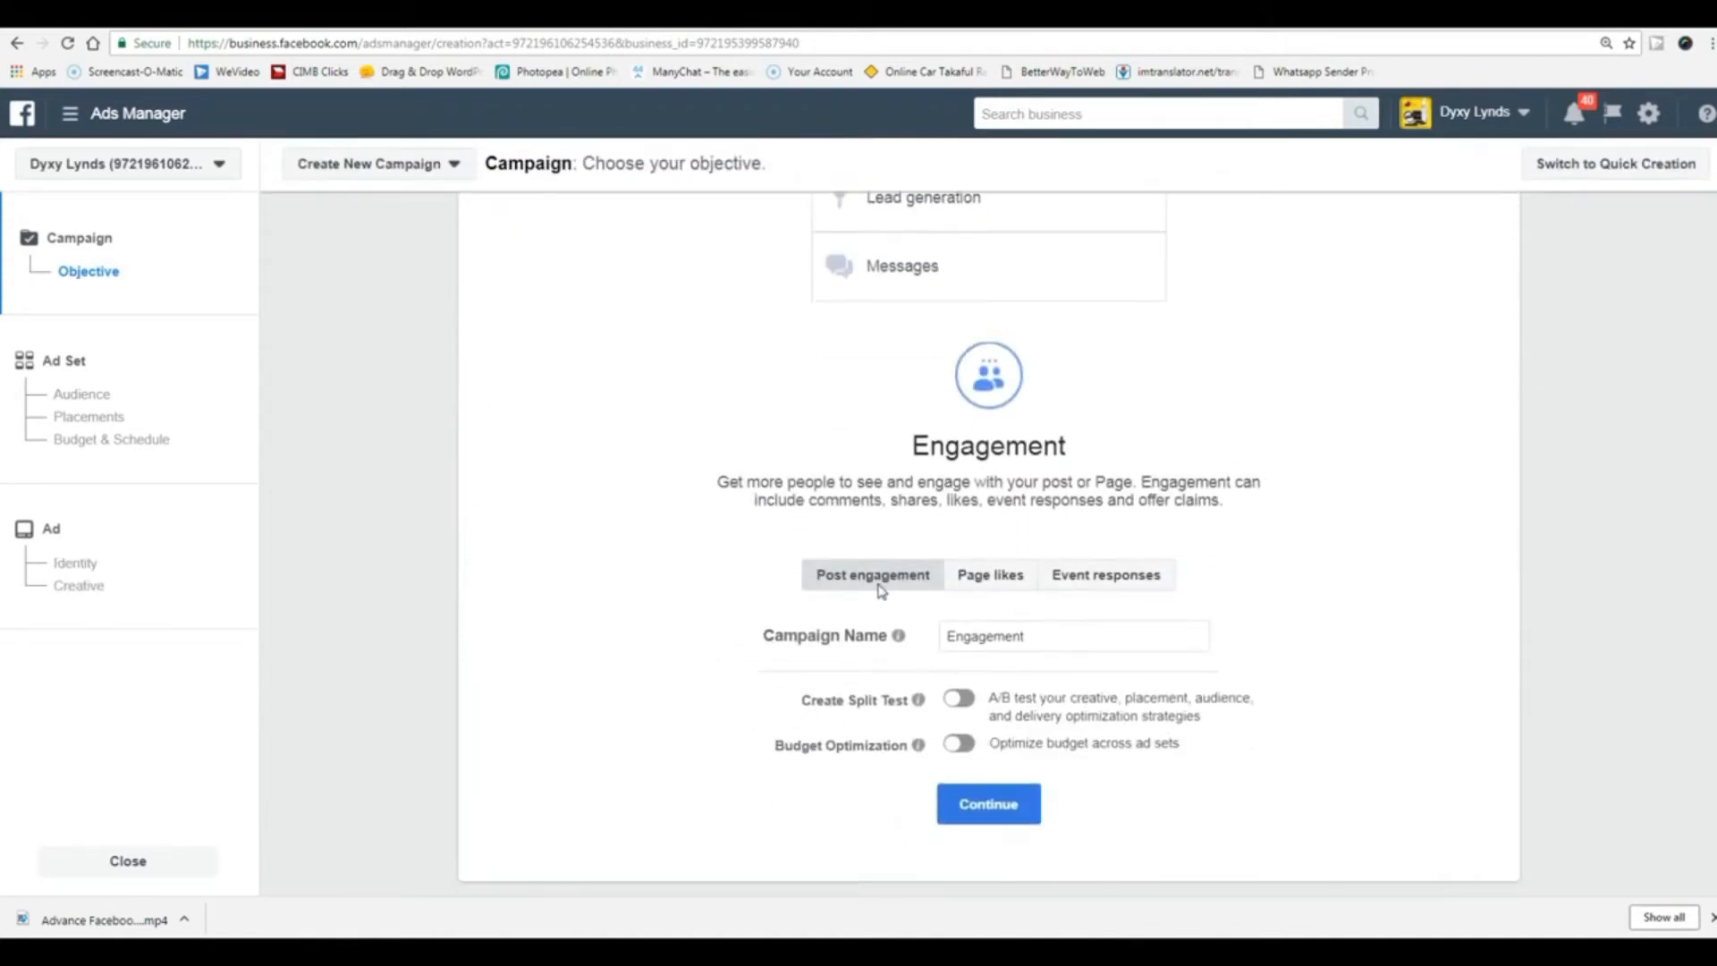
- Name the post-engagement campaign "Test Split" and continue to the ad sets with Create Split Test turned on
{"action": "double_click", "coordinate": [1042, 636]}
{"action": "type", "text": "S"}
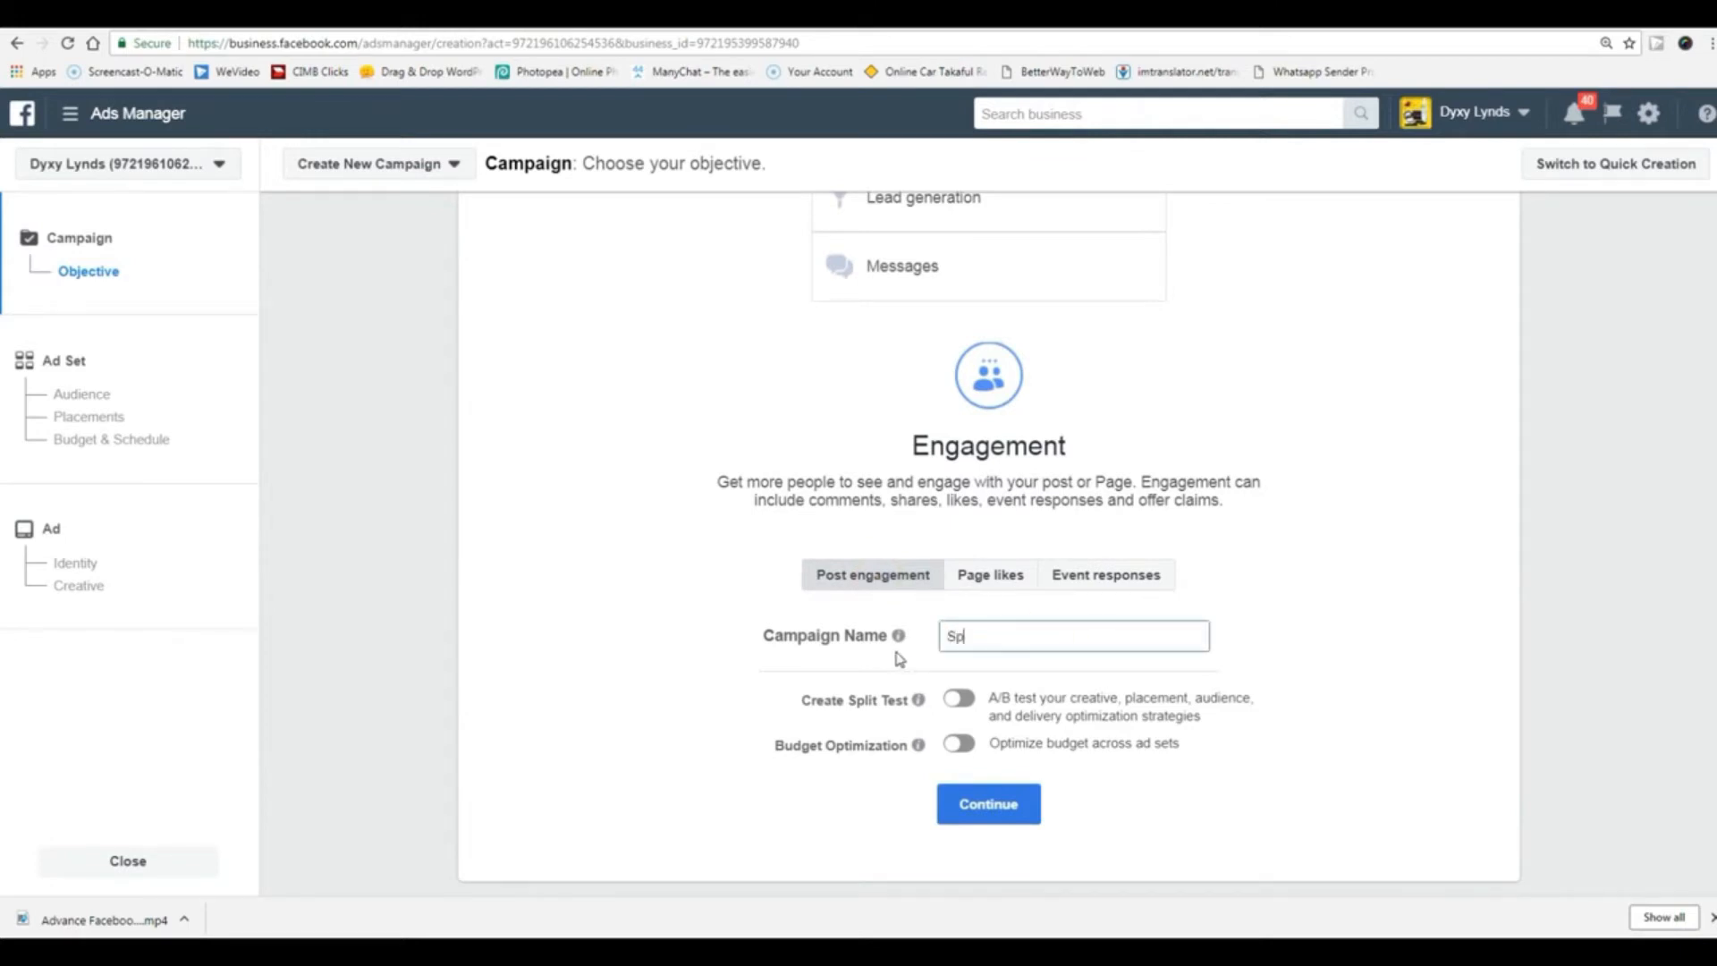
{"action": "key", "text": "BackSpace"}
{"action": "type", "text": "Test Split"}
{"action": "left_click", "coordinate": [661, 547]}
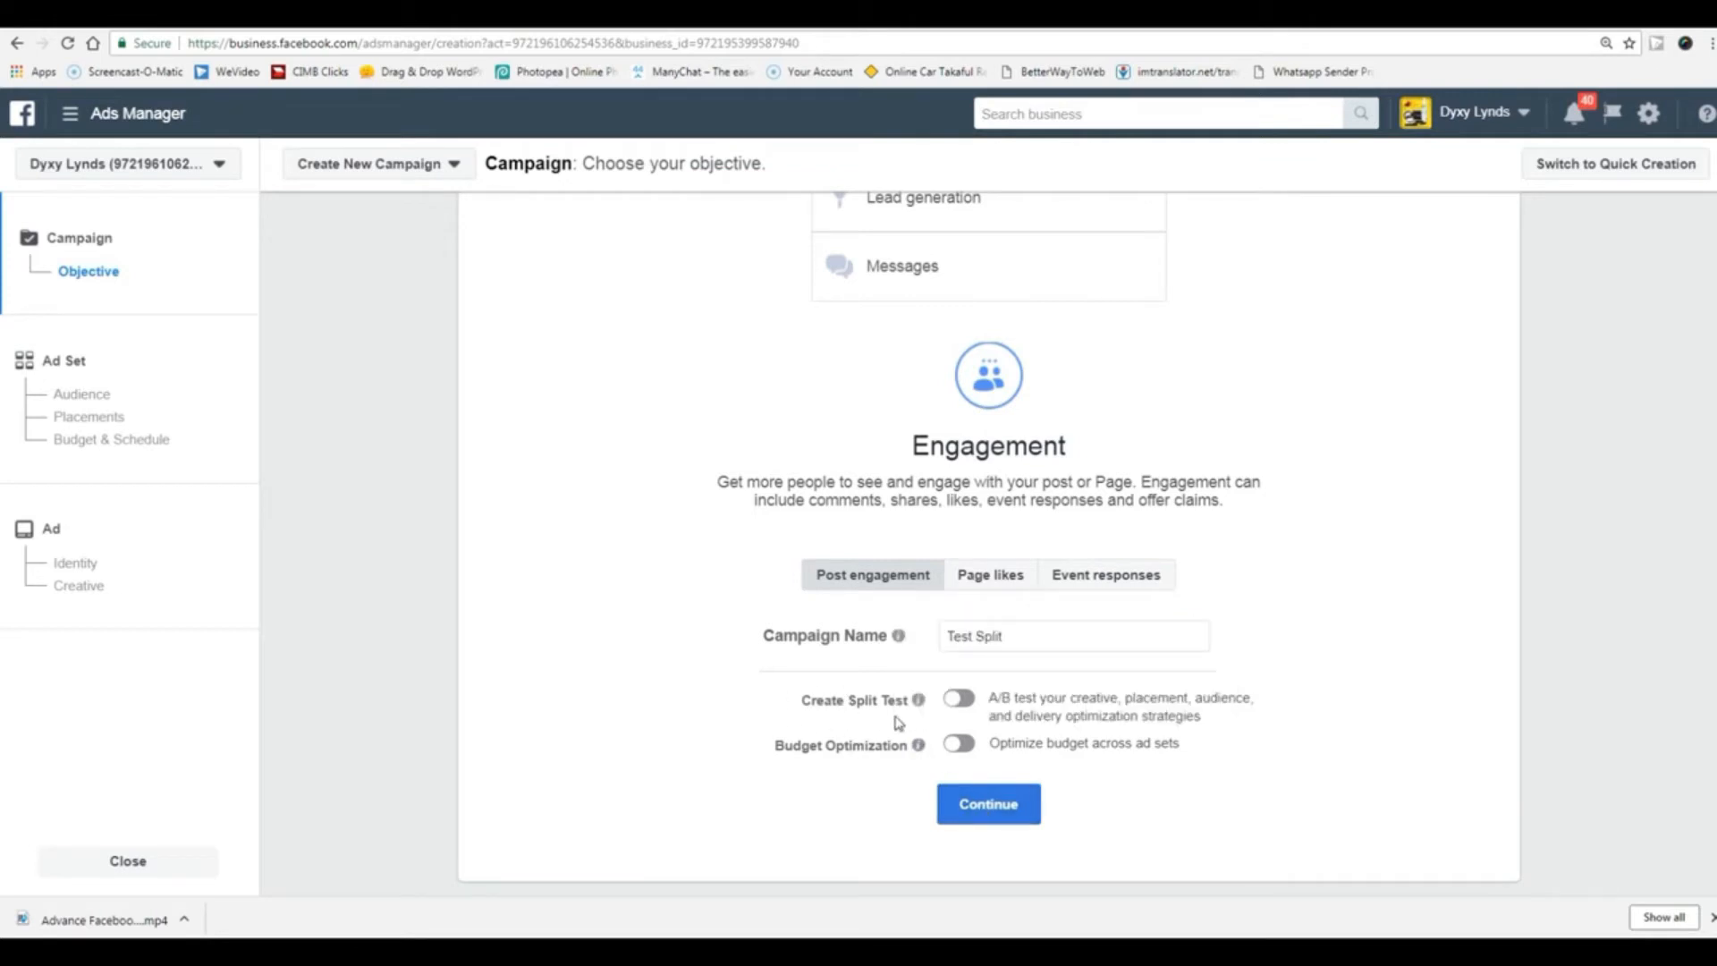
{"action": "left_click", "coordinate": [962, 702]}
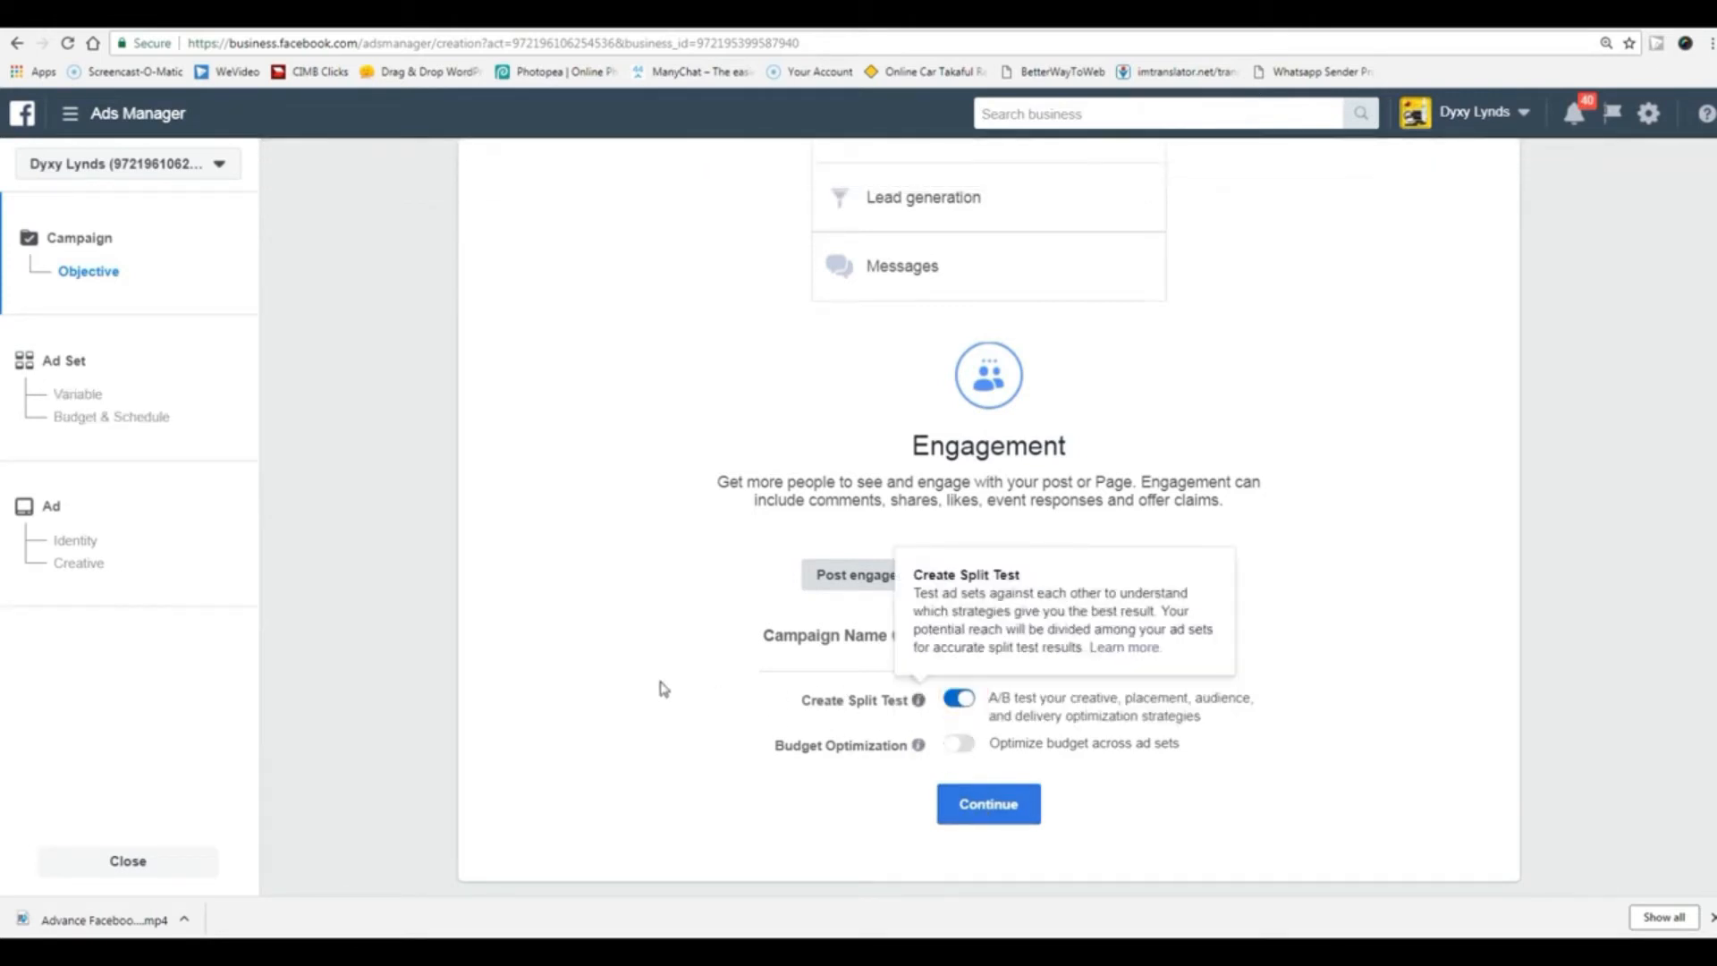
{"action": "left_click", "coordinate": [994, 803]}
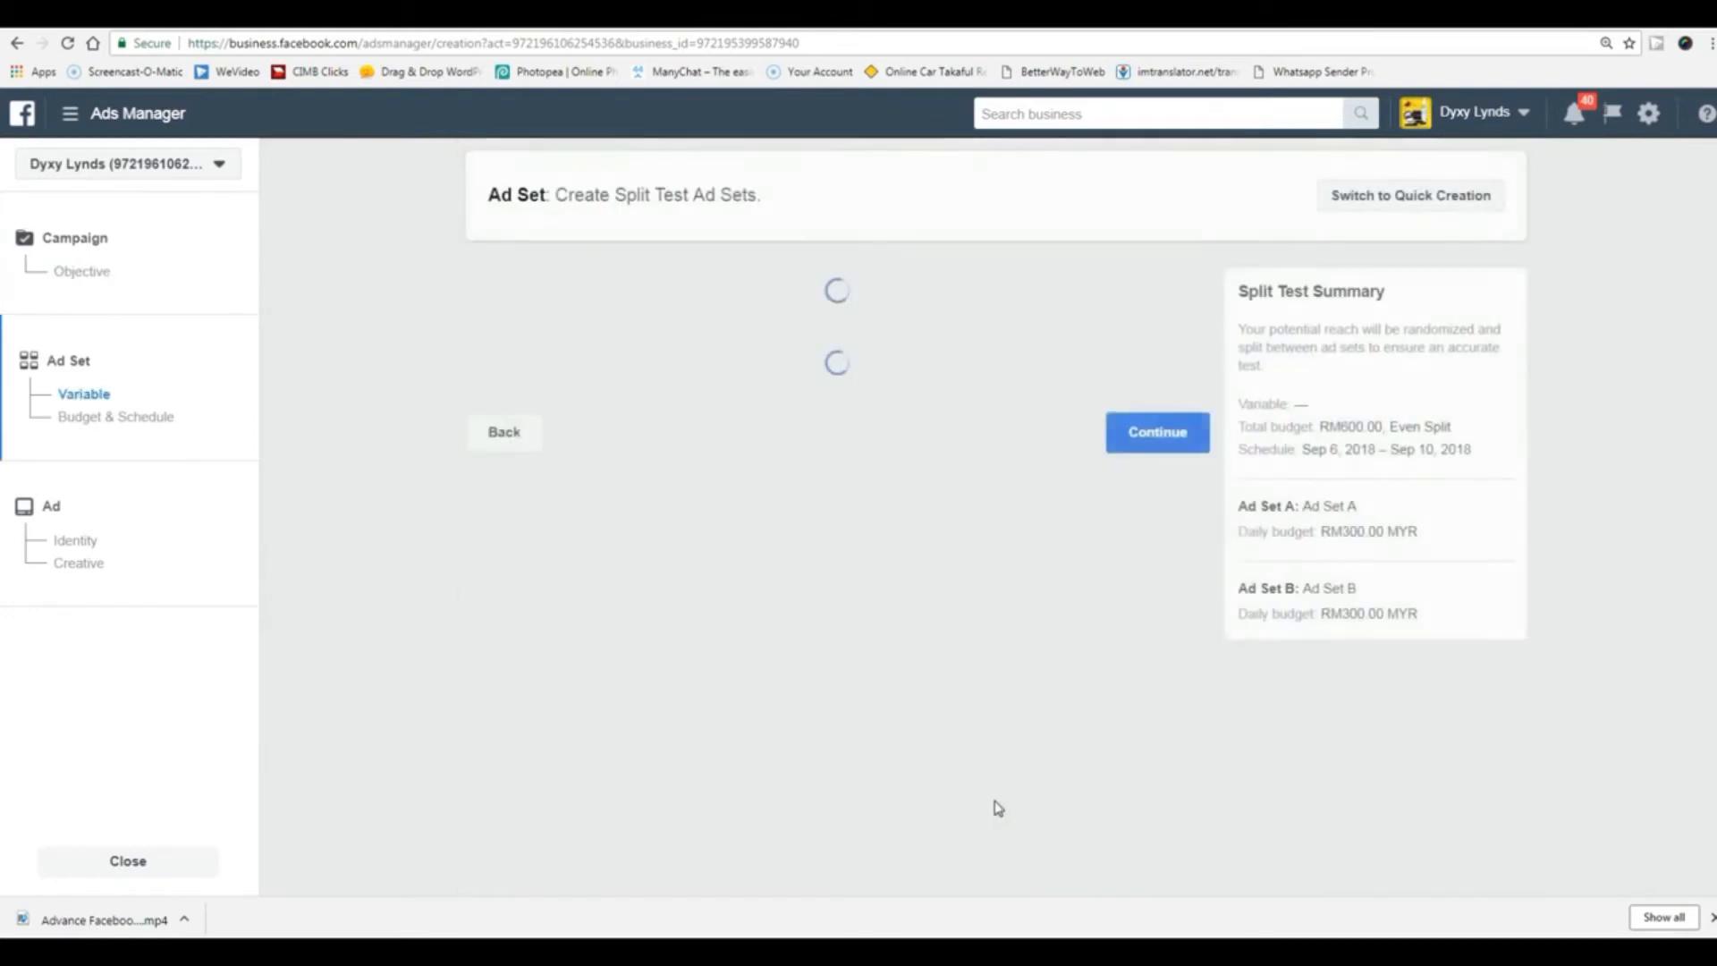
- Set the split test's daily budget to RM30.00
{"action": "scroll", "coordinate": [998, 808], "scroll_direction": "down", "scroll_amount": 3}
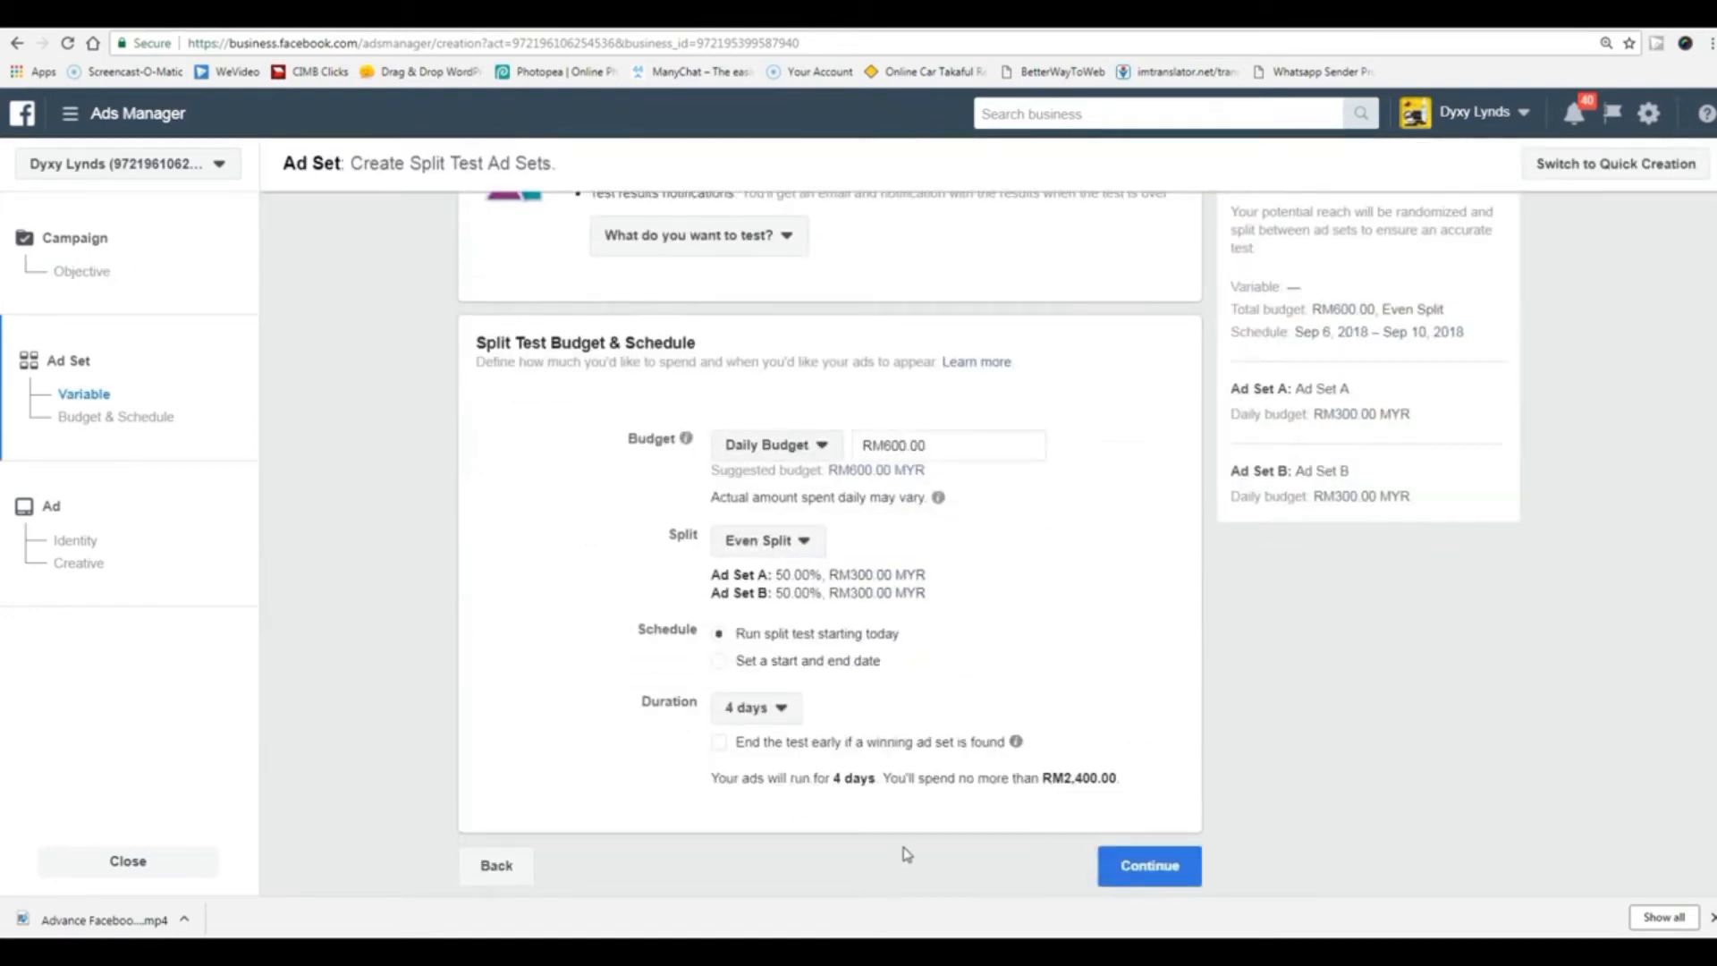
{"action": "scroll", "coordinate": [904, 851], "scroll_direction": "up", "scroll_amount": 3}
{"action": "scroll", "coordinate": [802, 826], "scroll_direction": "down", "scroll_amount": 2}
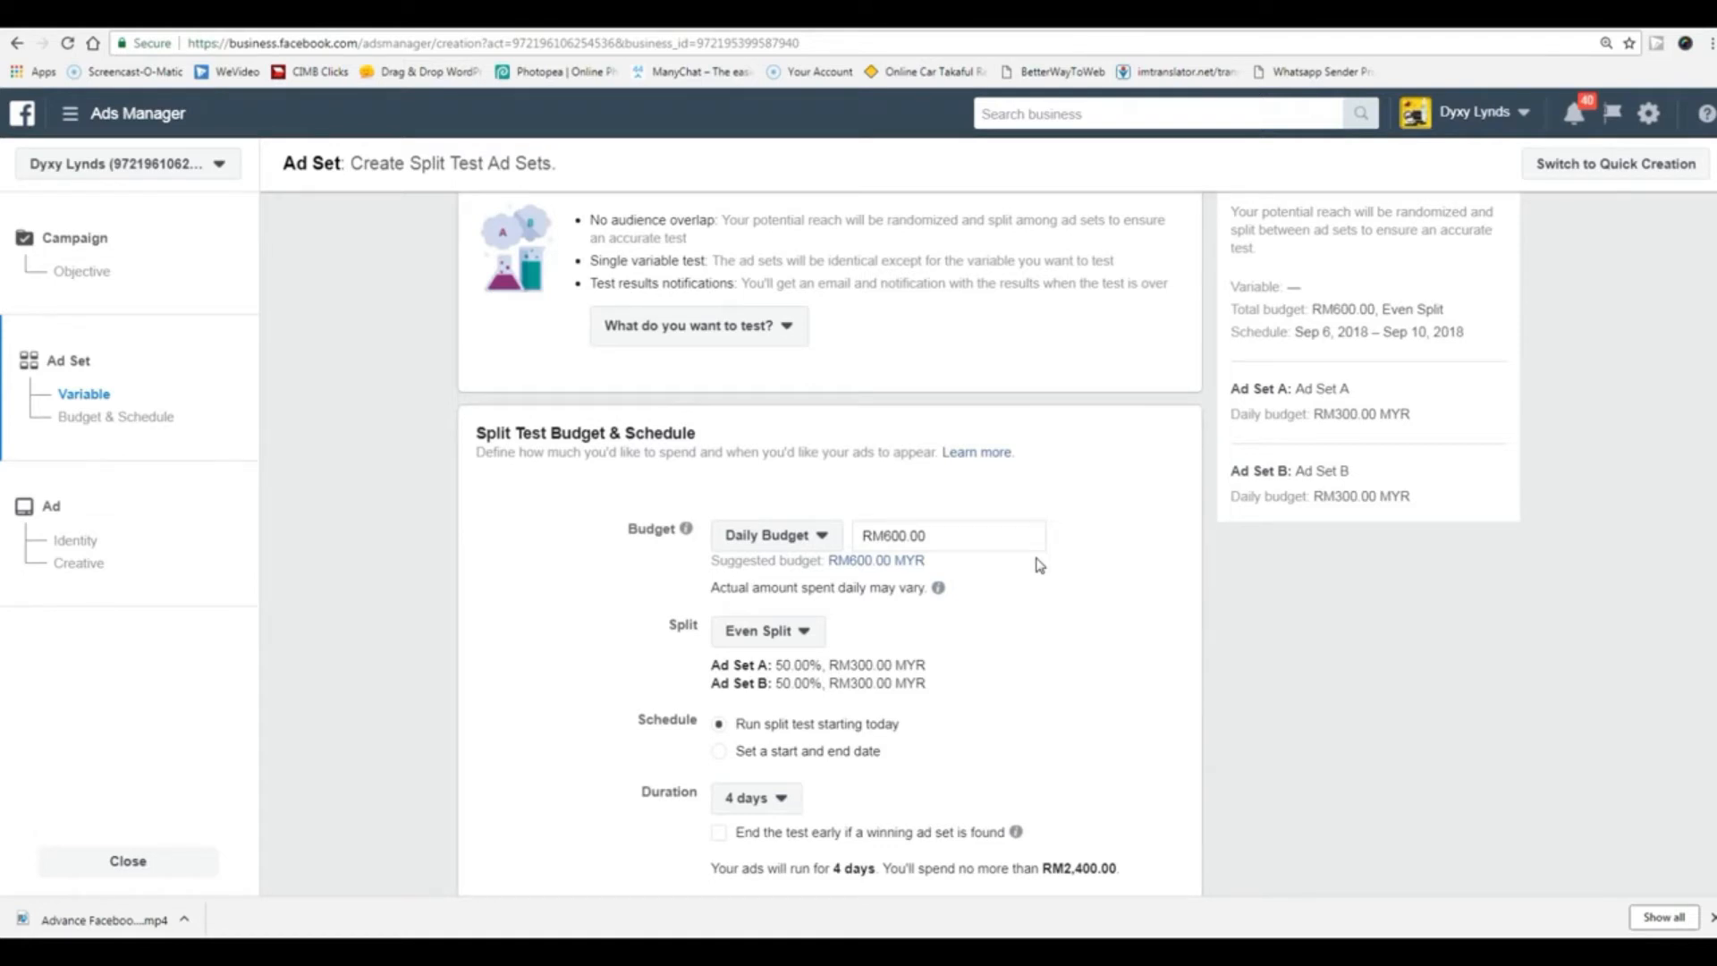
{"action": "left_click", "coordinate": [897, 535]}
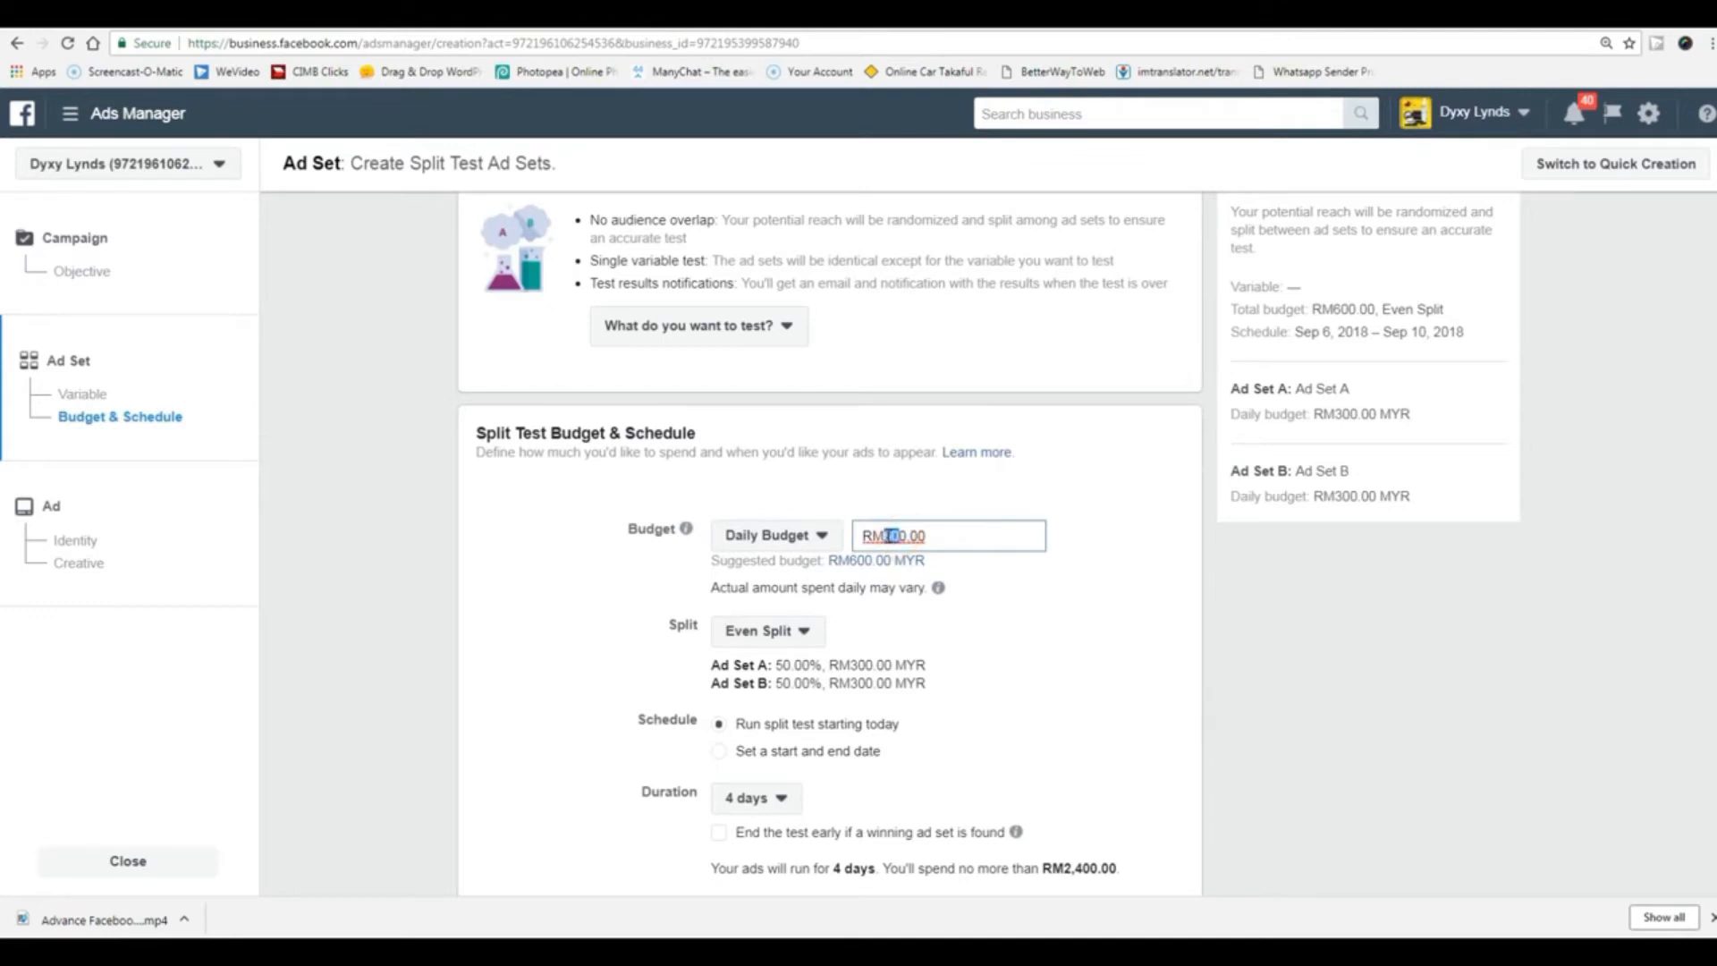
{"action": "type", "text": "3"}
{"action": "left_click", "coordinate": [1059, 657]}
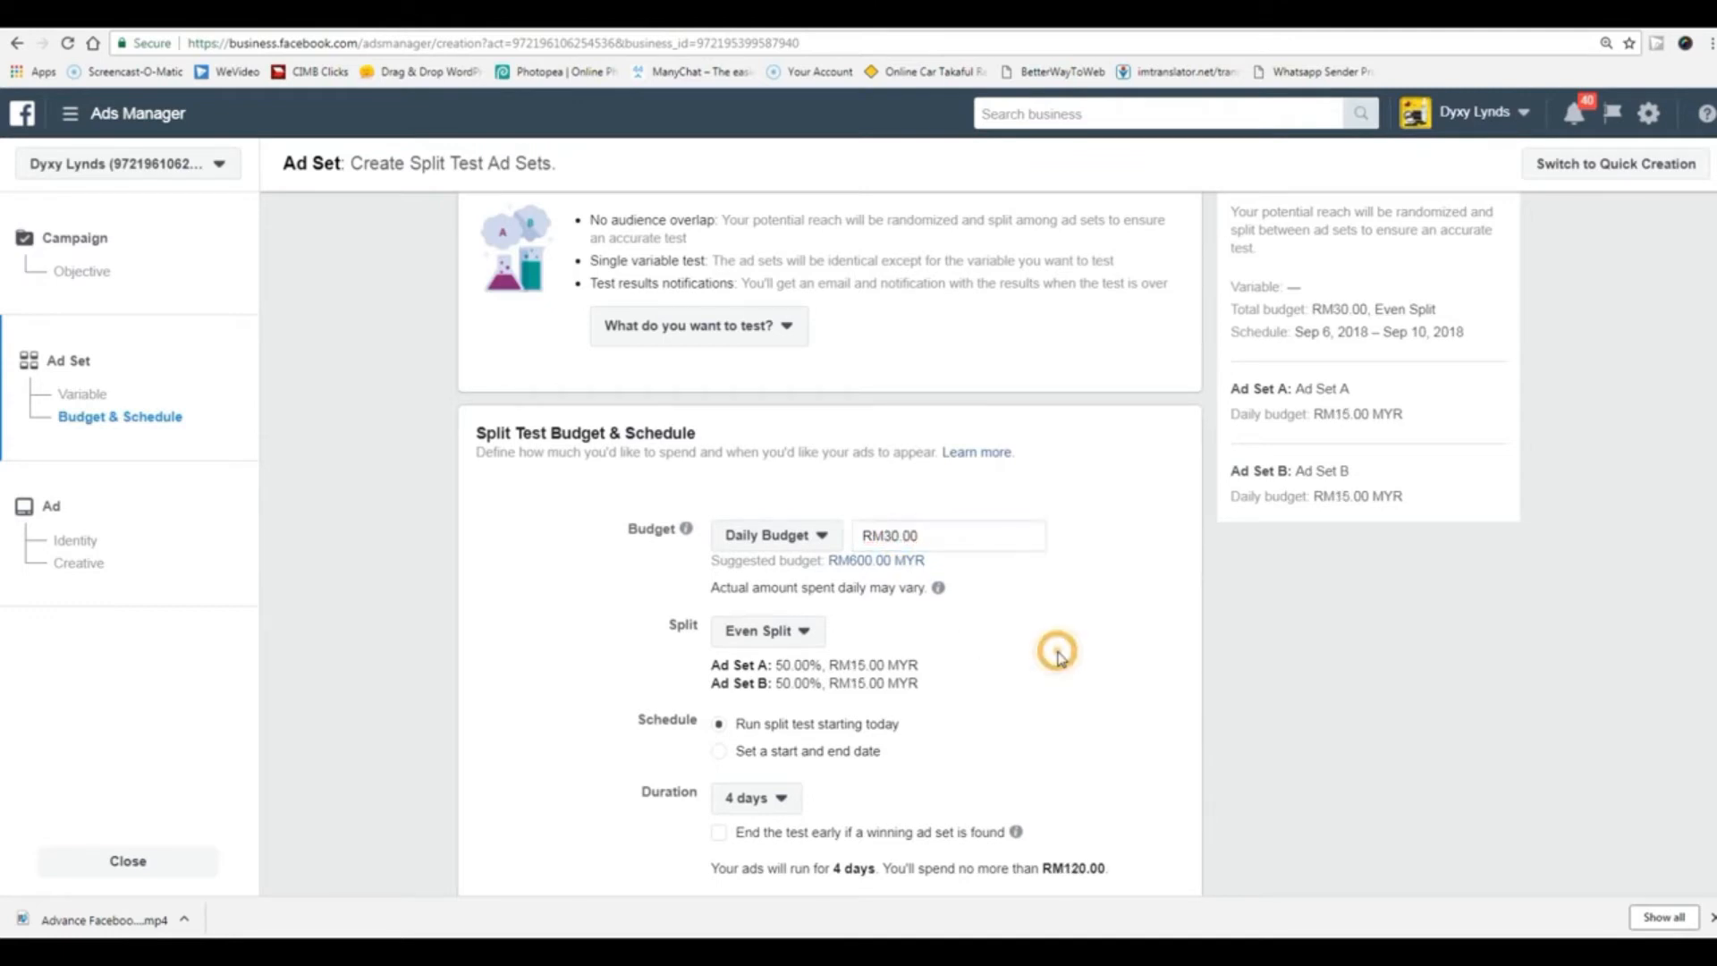
- Look over the split test's budget and schedule settings and the selectable test durations
{"action": "scroll", "coordinate": [1061, 658], "scroll_direction": "down", "scroll_amount": 2}
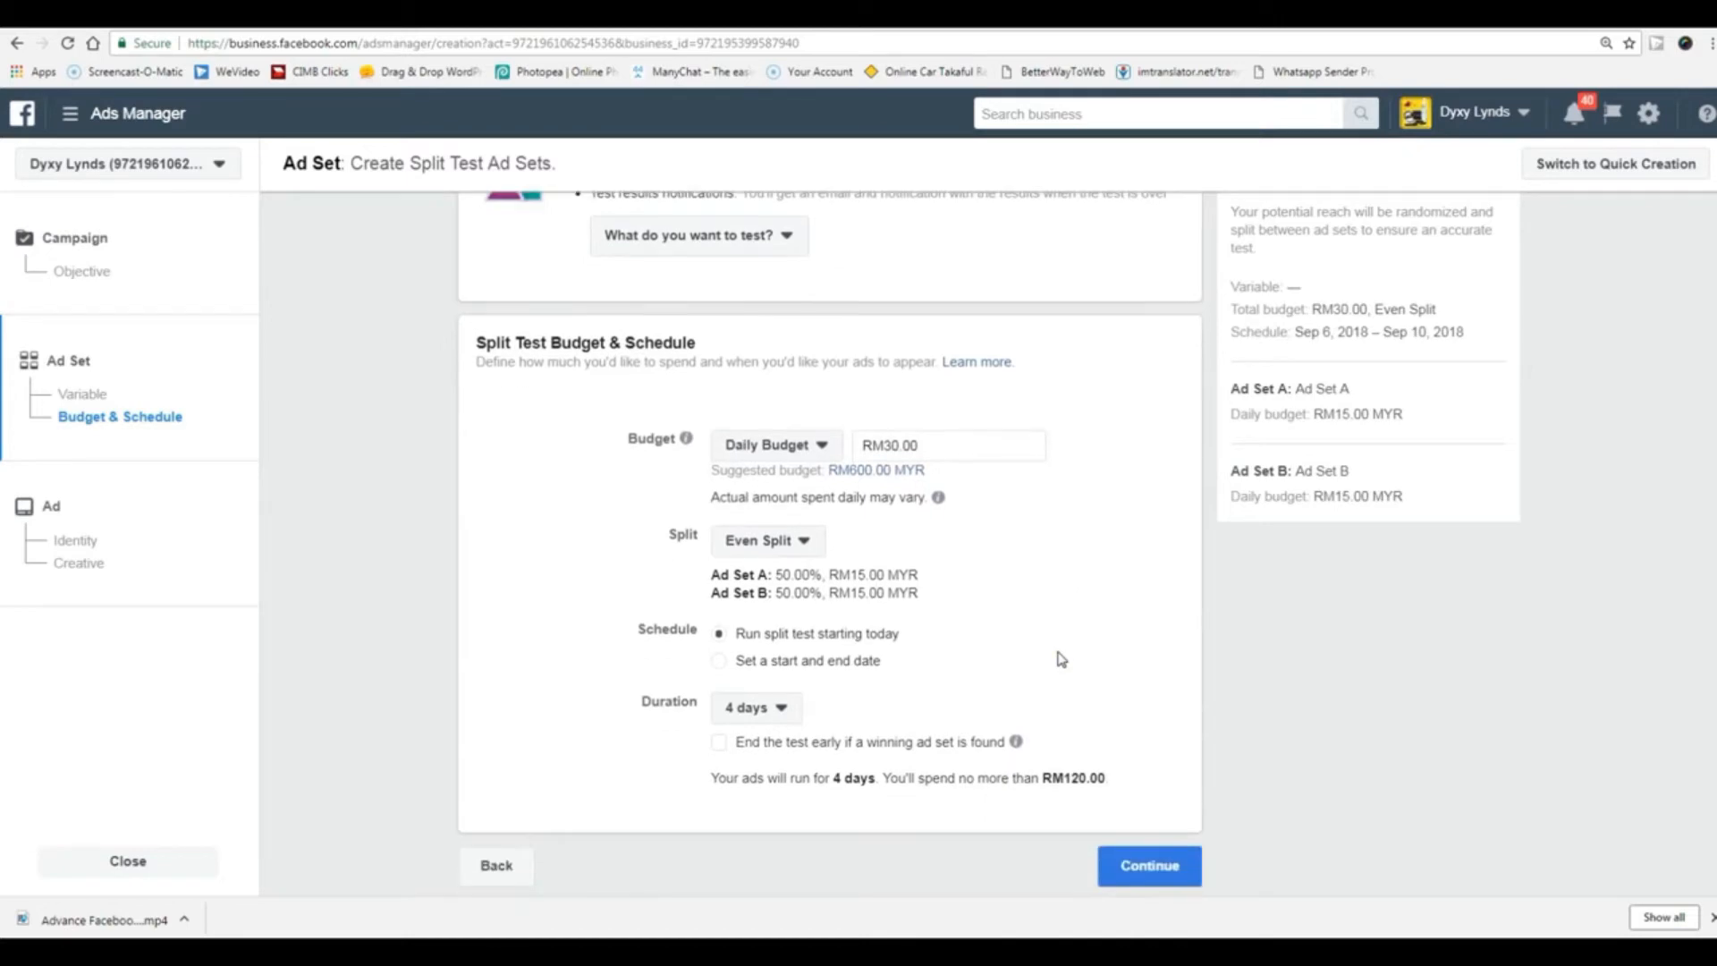
{"action": "scroll", "coordinate": [1060, 659], "scroll_direction": "up", "scroll_amount": 3}
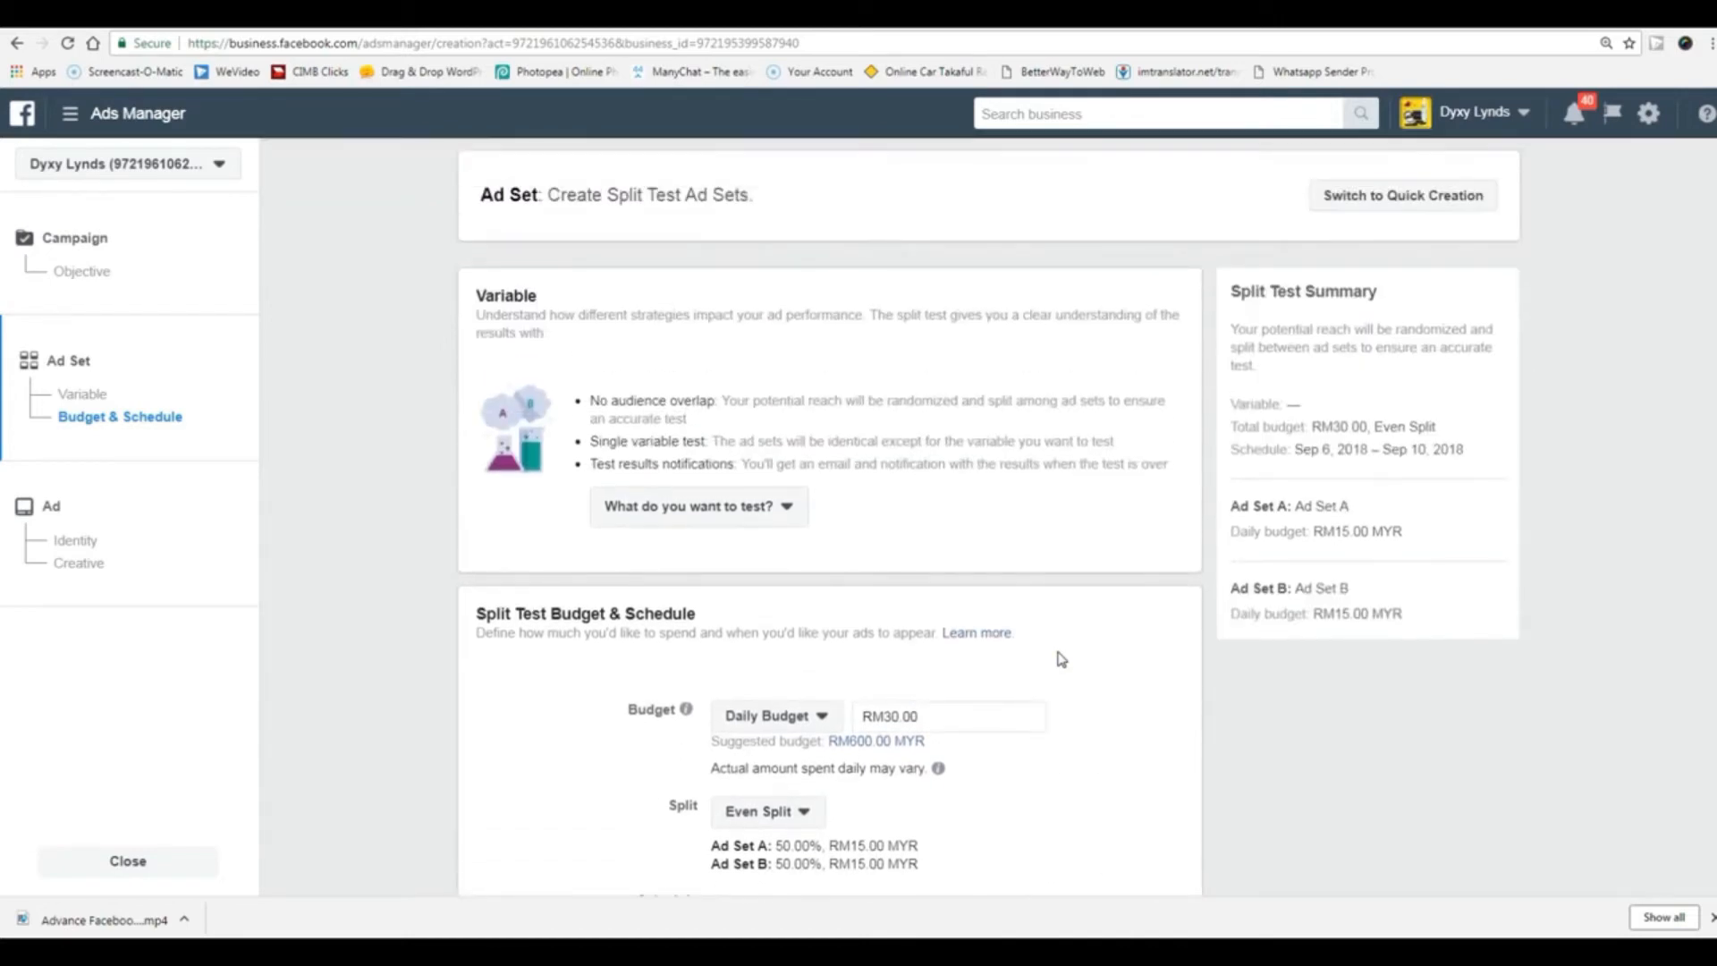
{"action": "scroll", "coordinate": [1060, 659], "scroll_direction": "down", "scroll_amount": 2}
{"action": "scroll", "coordinate": [1061, 659], "scroll_direction": "up", "scroll_amount": 1}
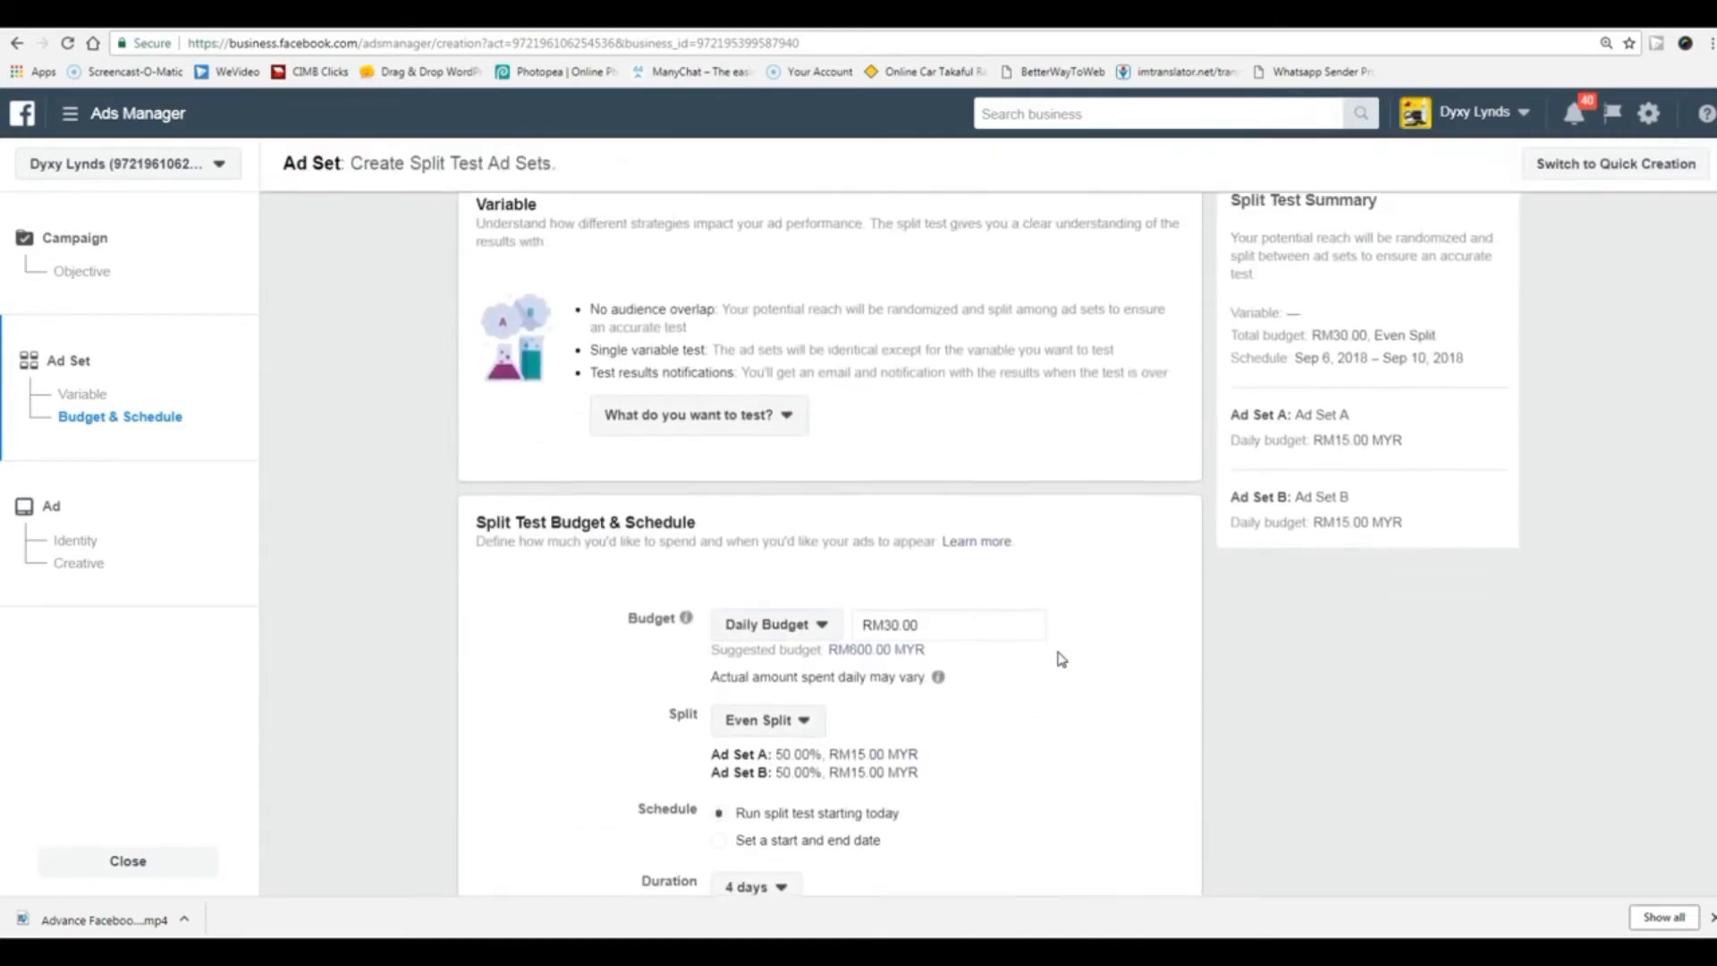
{"action": "scroll", "coordinate": [1060, 658], "scroll_direction": "down", "scroll_amount": 2}
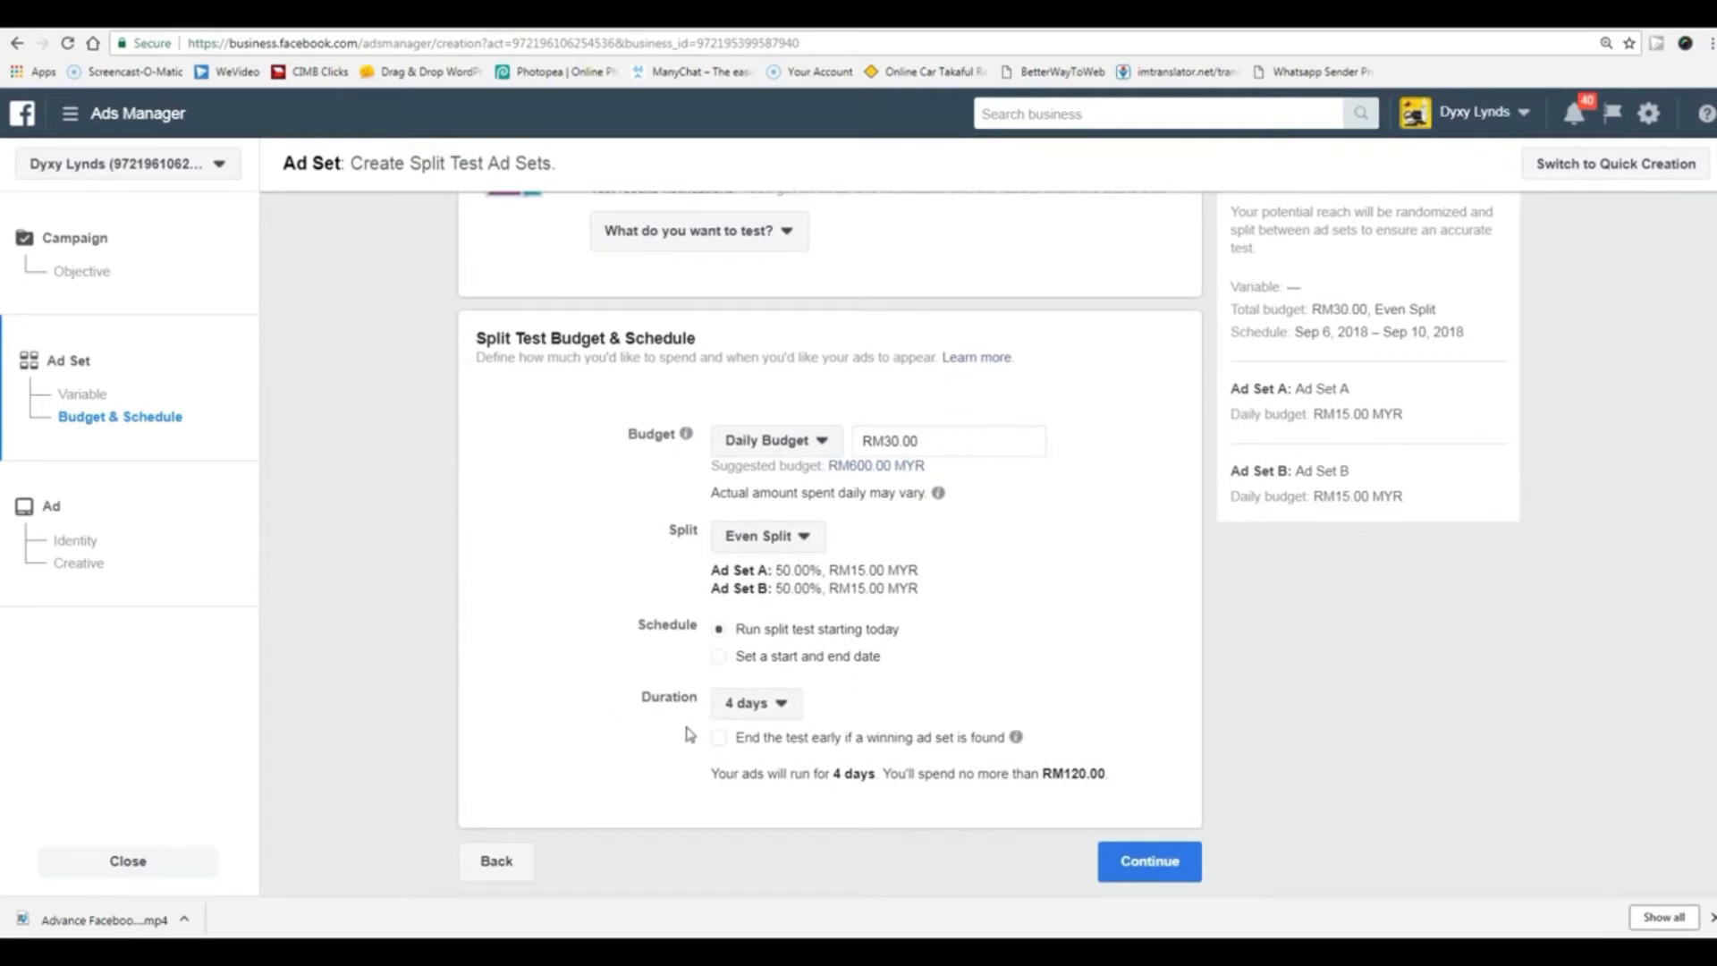
{"action": "left_click", "coordinate": [783, 704]}
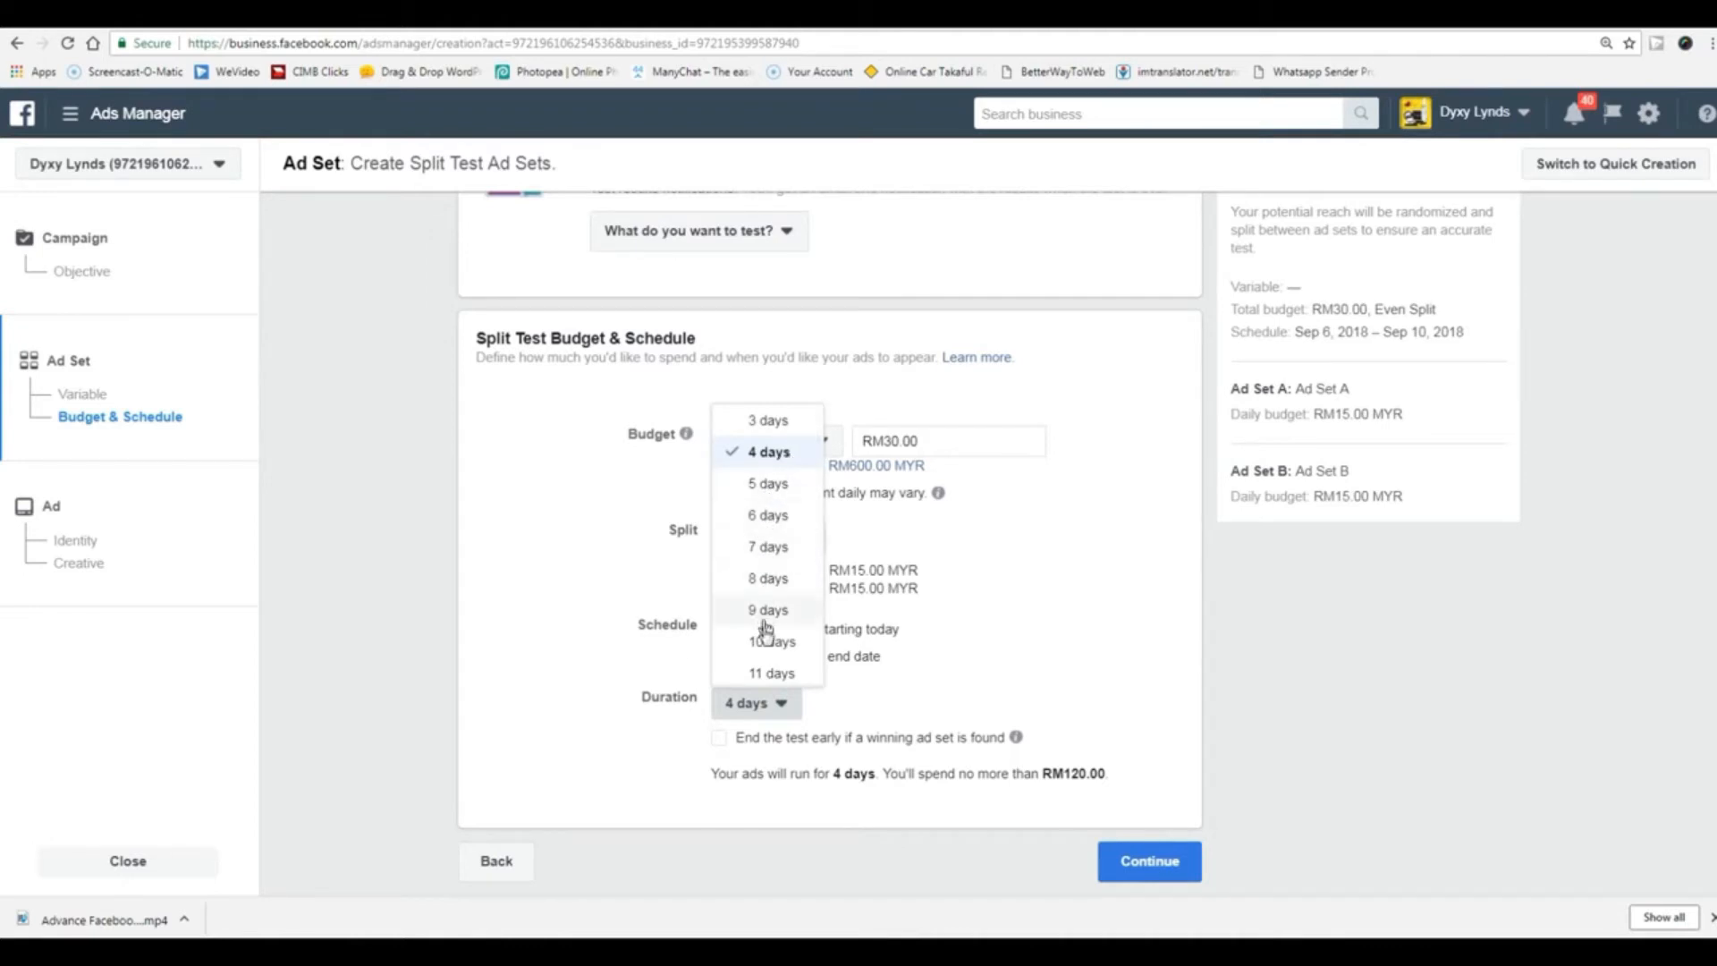
{"action": "left_click", "coordinate": [468, 699]}
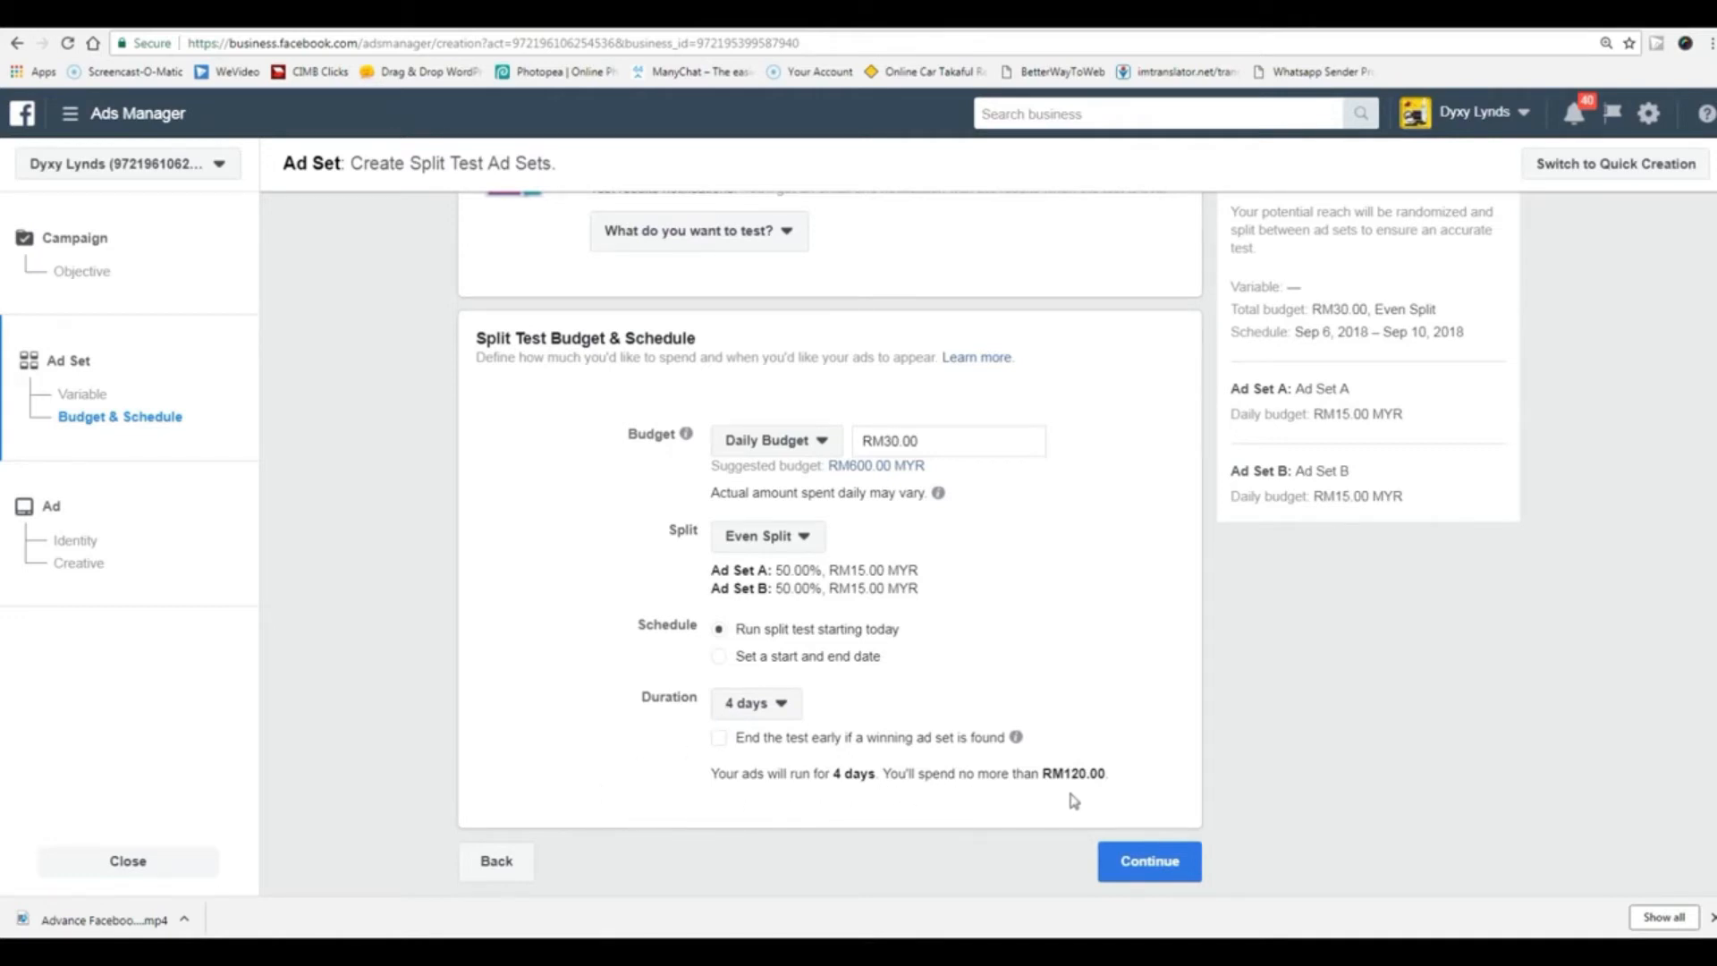
- Examine the option to end the test early and the available ways of splitting the budget between the ad sets
{"action": "left_click", "coordinate": [720, 743]}
{"action": "left_click", "coordinate": [720, 744]}
{"action": "scroll", "coordinate": [934, 852], "scroll_direction": "up", "scroll_amount": 2}
{"action": "scroll", "coordinate": [932, 851], "scroll_direction": "down", "scroll_amount": 2}
{"action": "scroll", "coordinate": [930, 851], "scroll_direction": "up", "scroll_amount": 3}
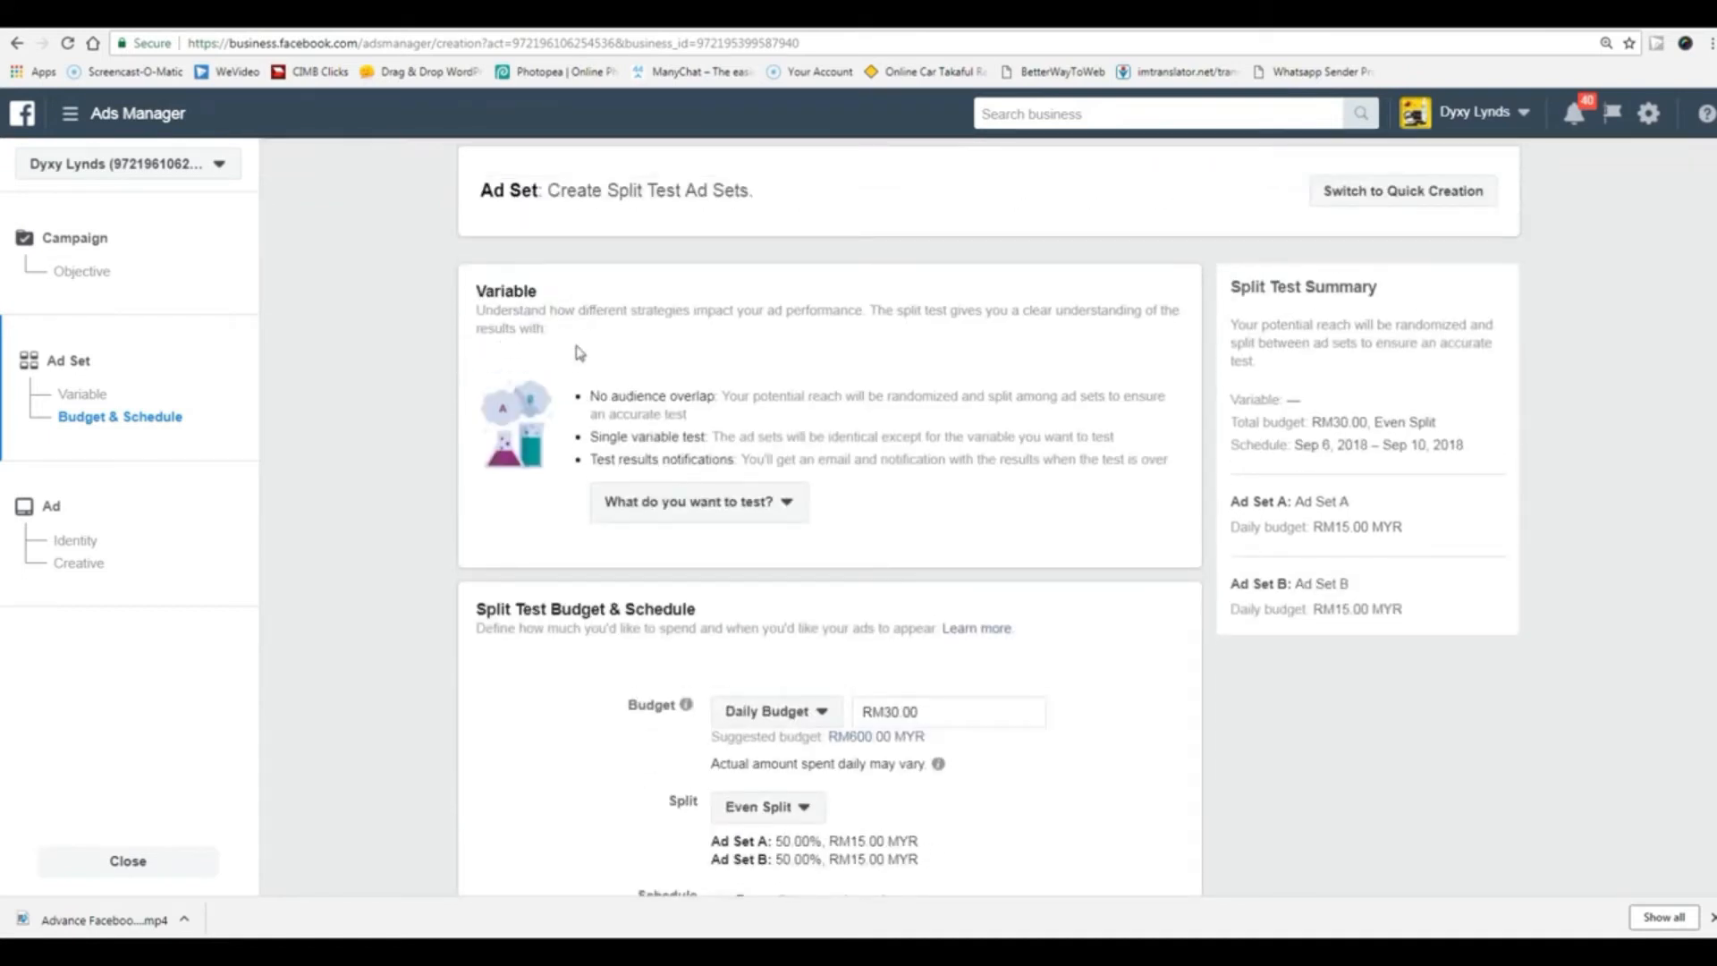
{"action": "scroll", "coordinate": [1069, 675], "scroll_direction": "down", "scroll_amount": 3}
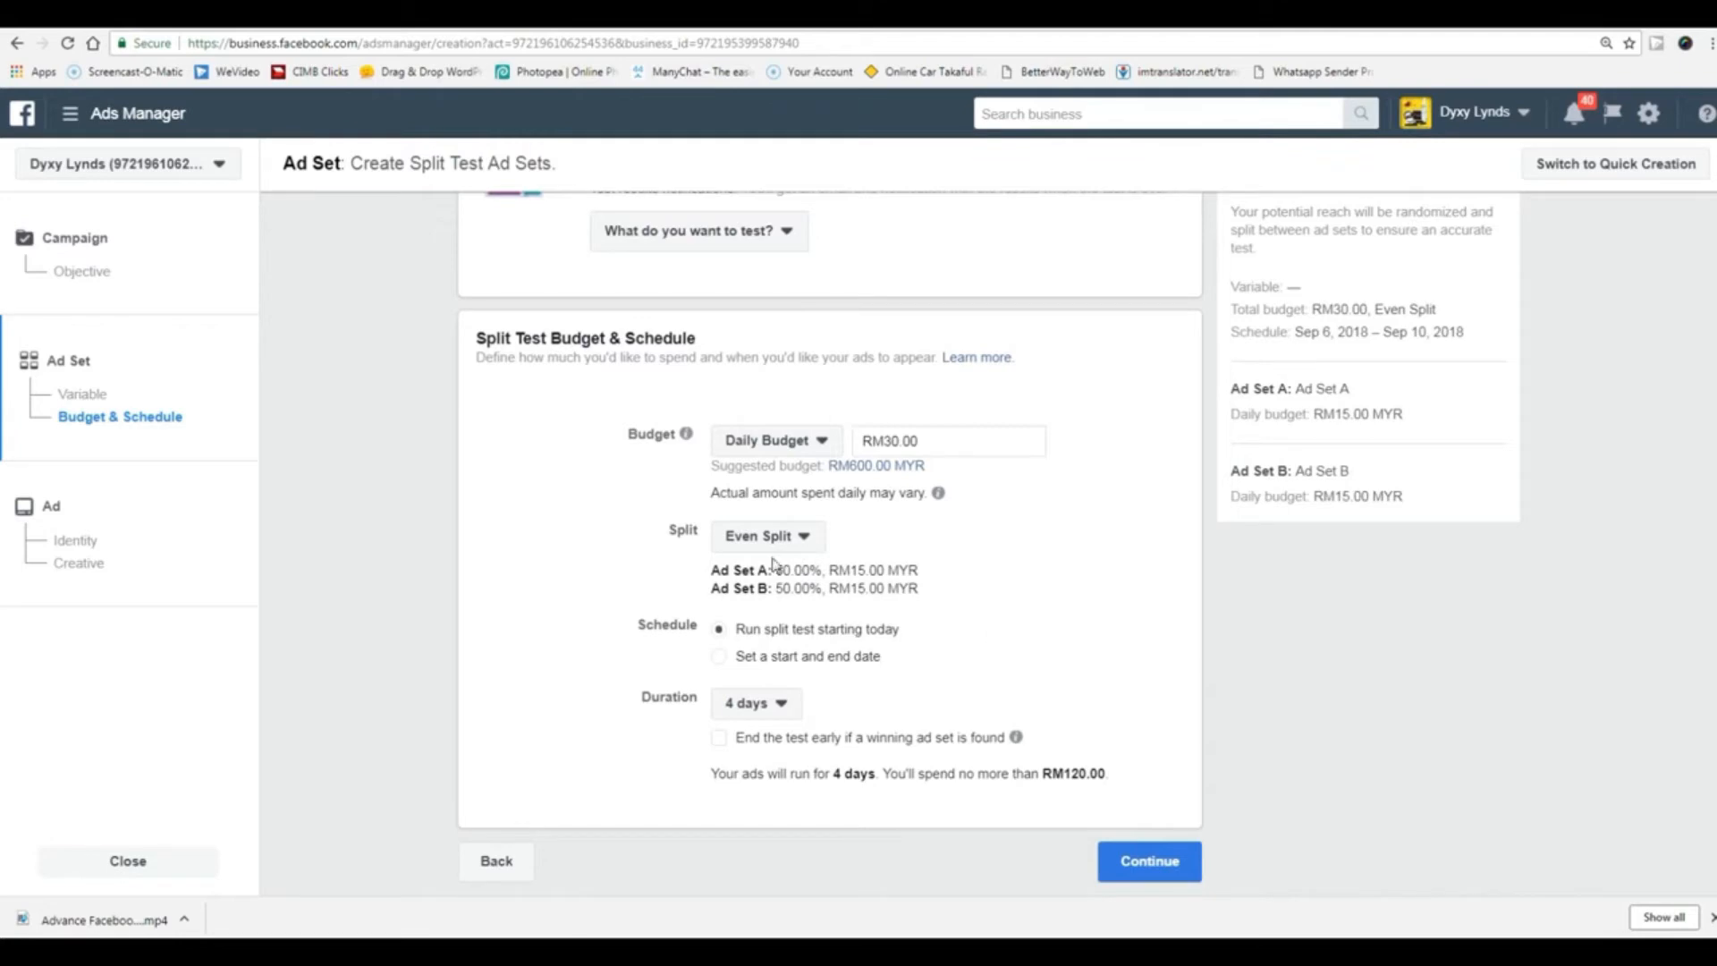
{"action": "left_click", "coordinate": [795, 536]}
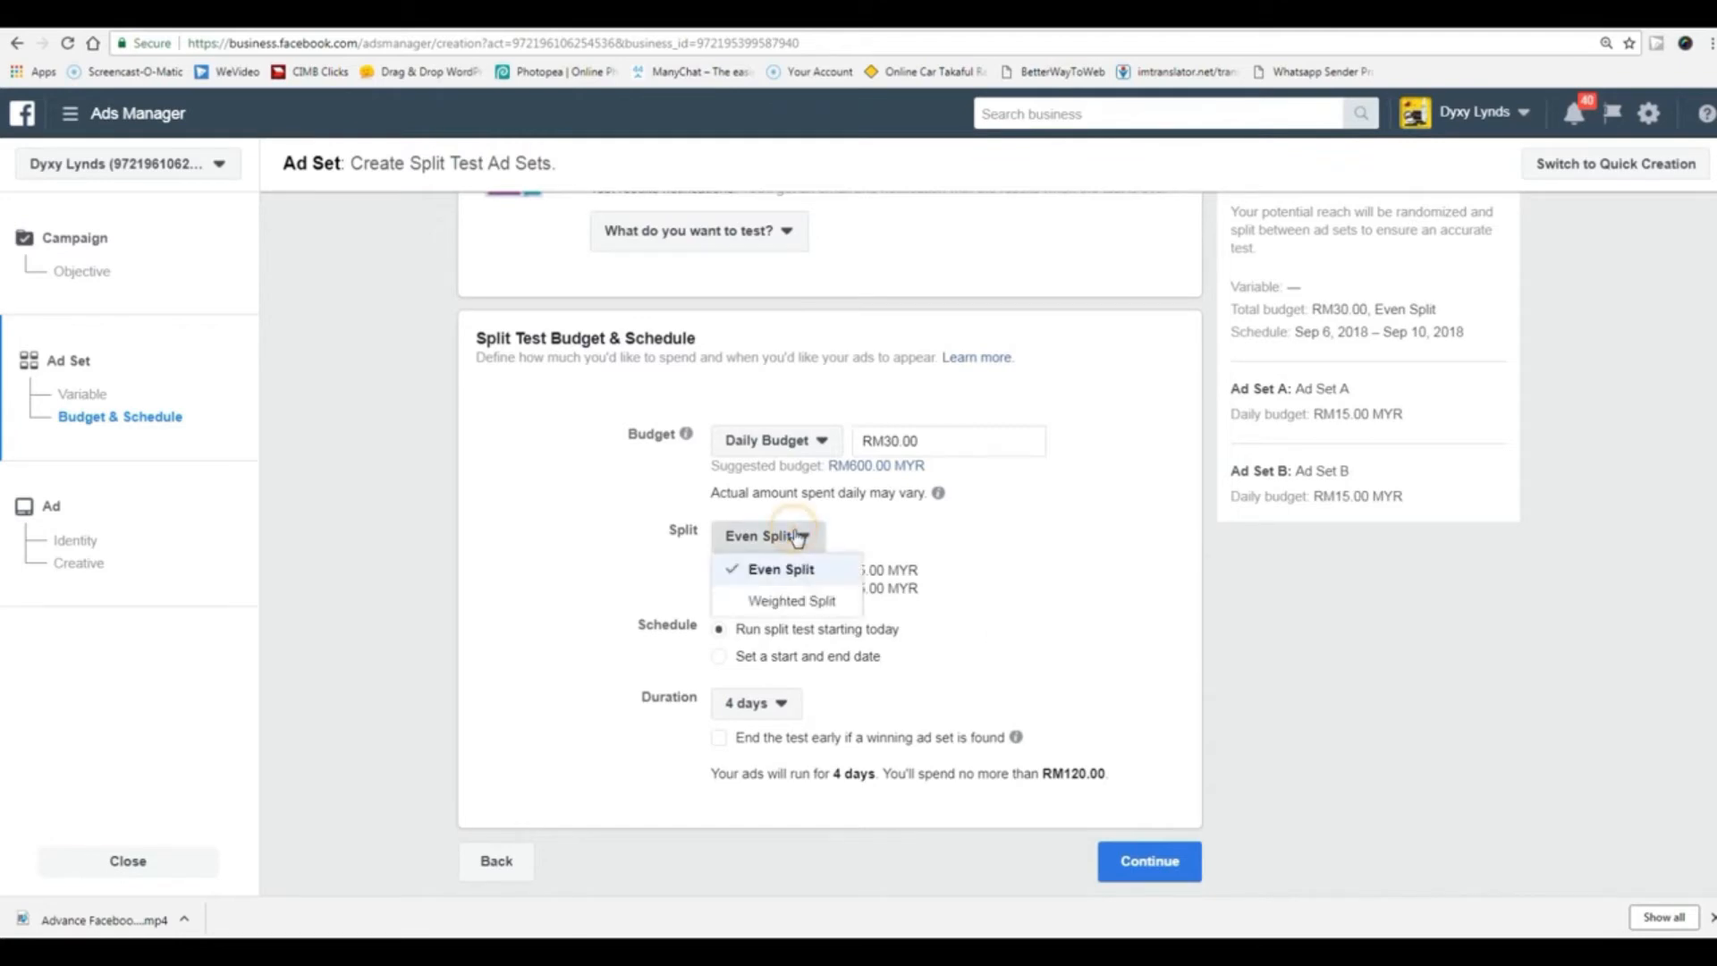
{"action": "left_click", "coordinate": [1100, 568]}
- Try to continue past the ad set stage and choose Creative as the variable to test
{"action": "left_click", "coordinate": [1148, 862]}
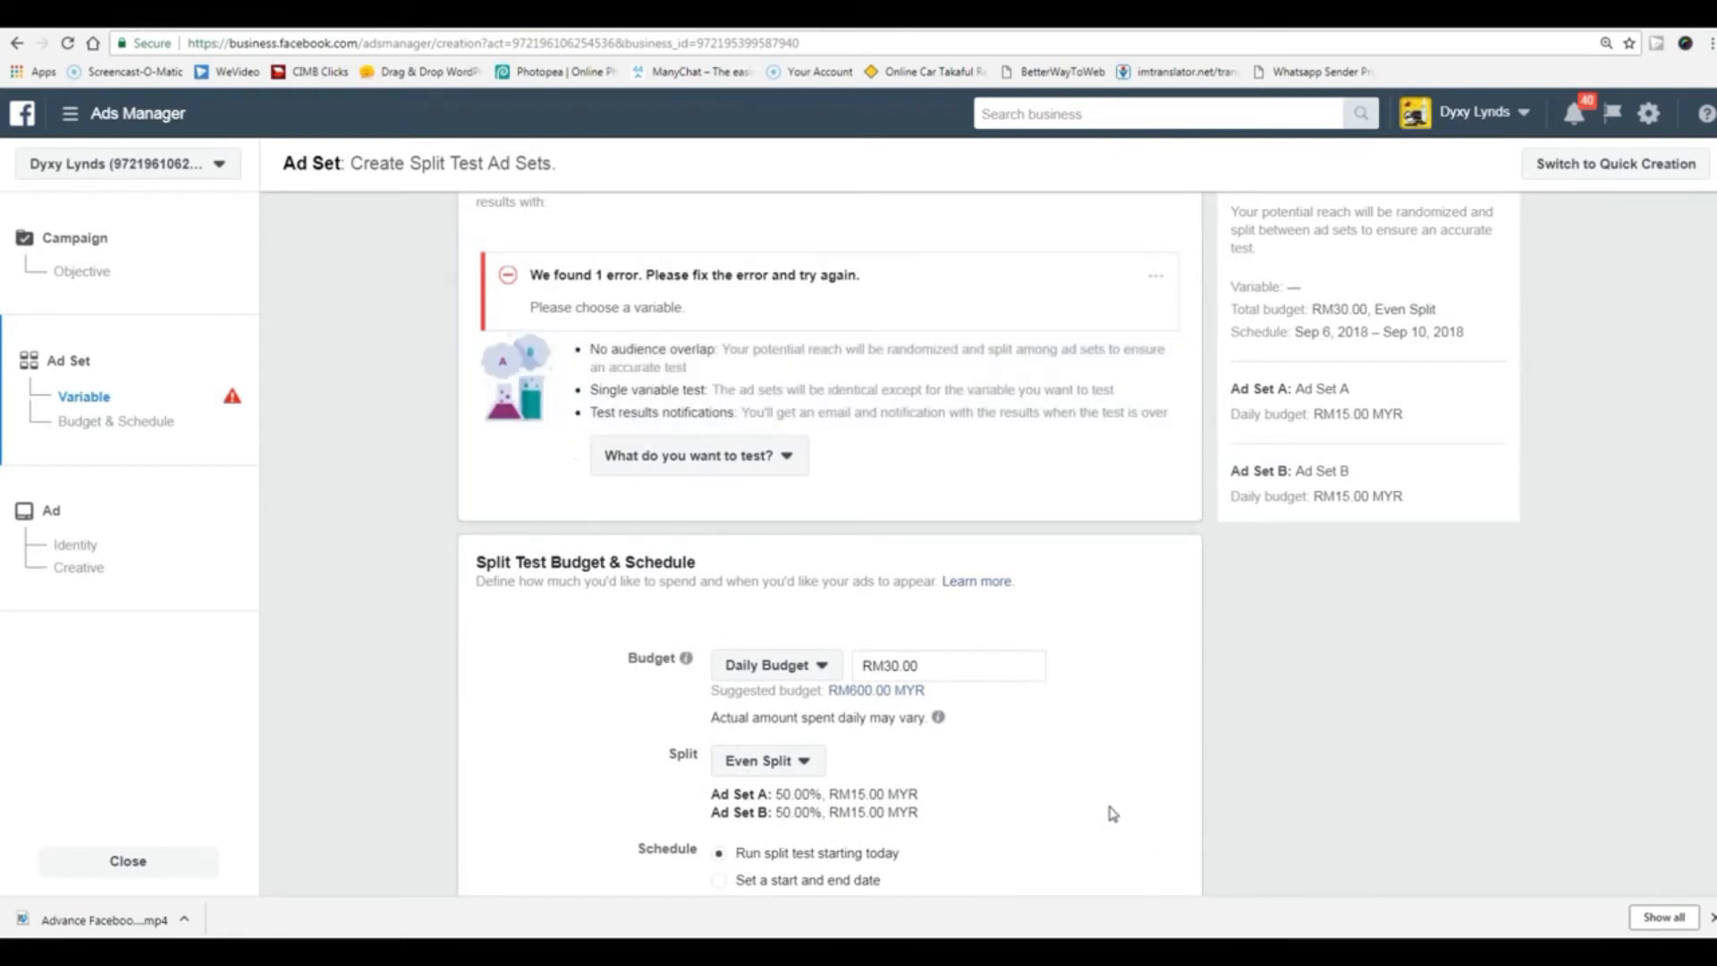
{"action": "left_click", "coordinate": [781, 452]}
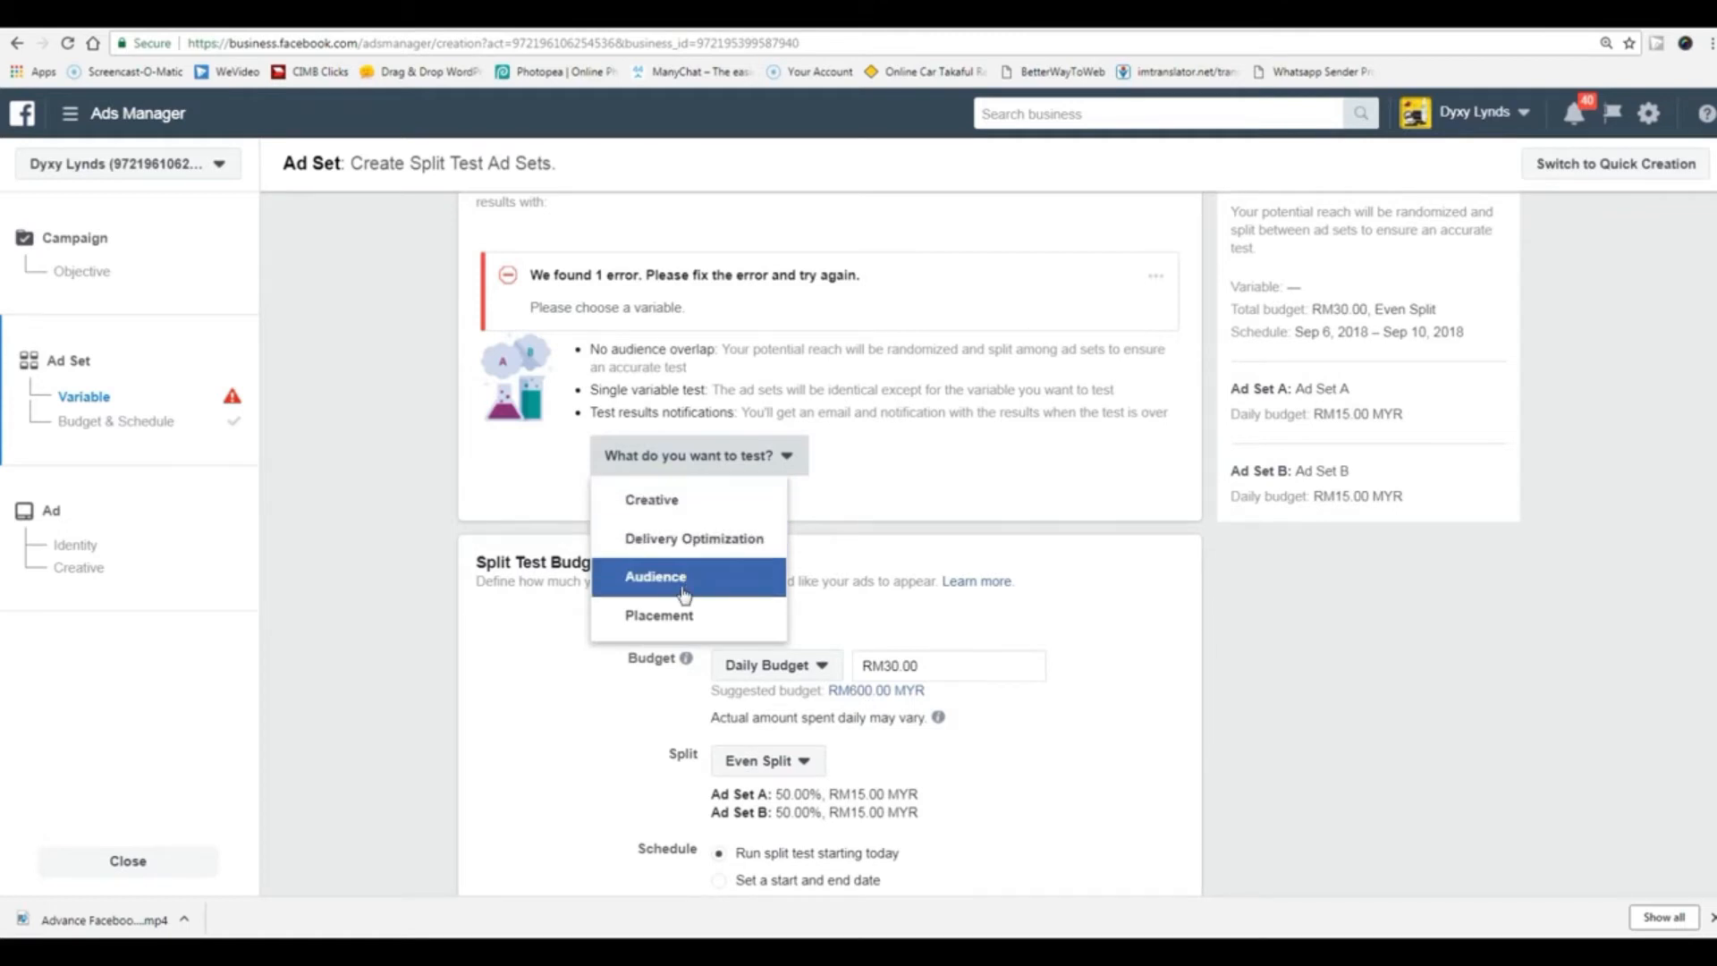
{"action": "left_click", "coordinate": [687, 503]}
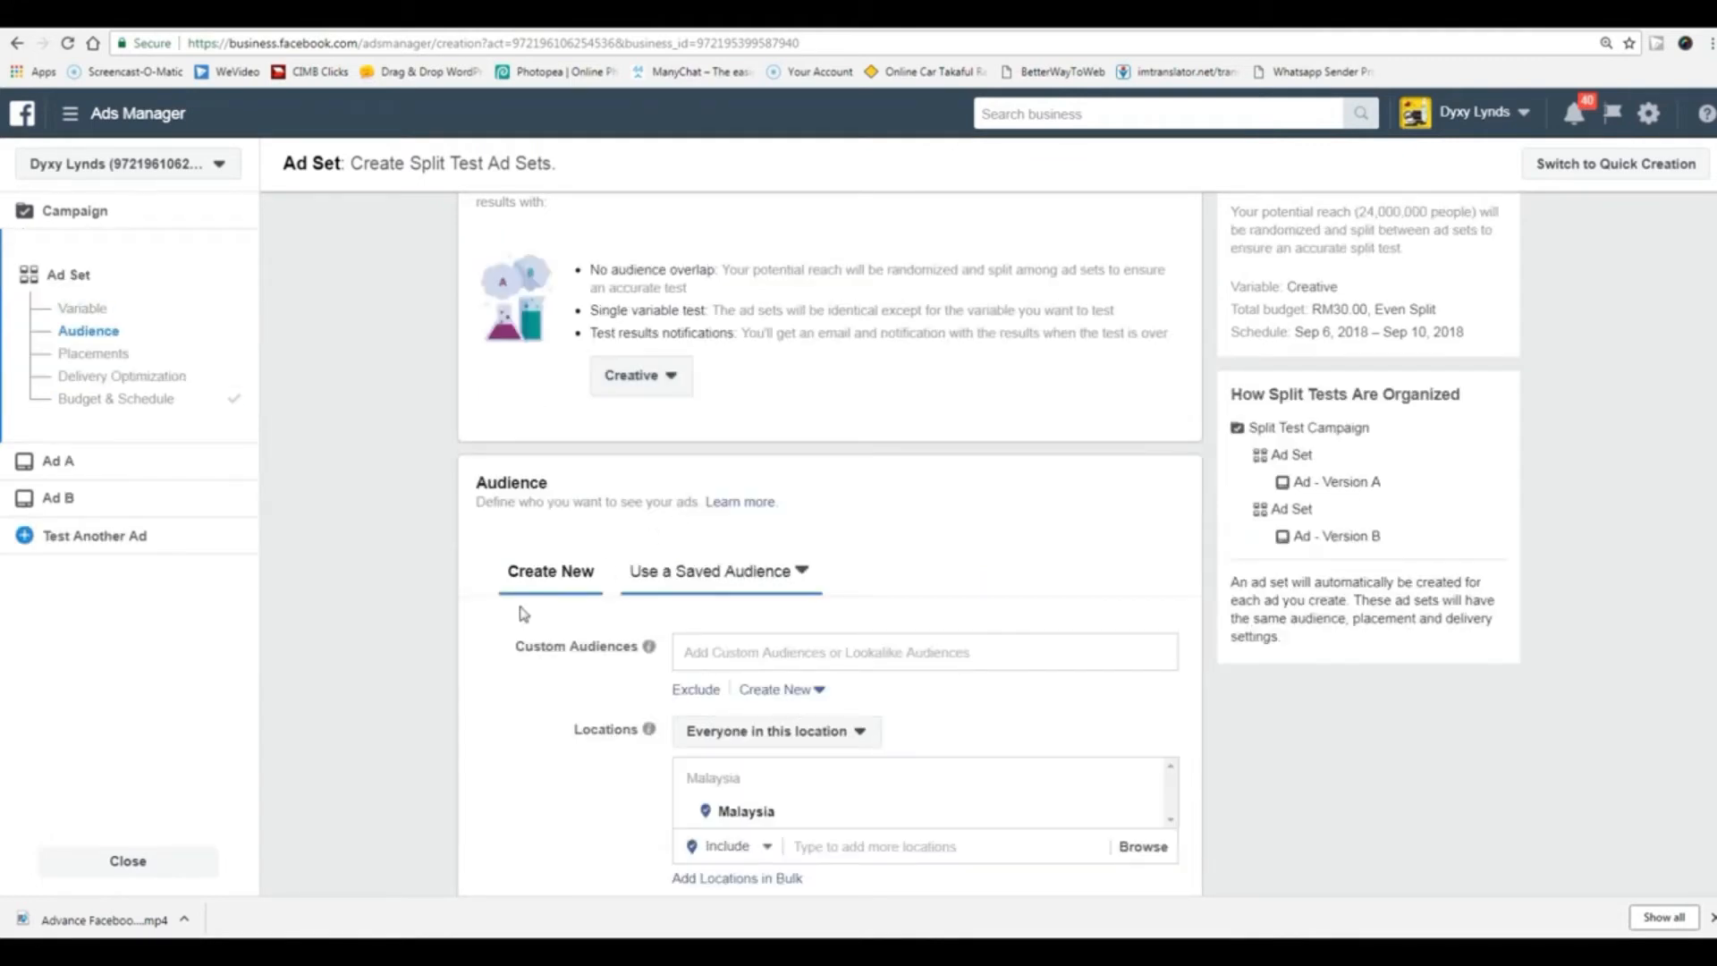
- Examine the audience, placement, delivery optimization and budget sections offered for a creative split test
{"action": "scroll", "coordinate": [483, 630], "scroll_direction": "down", "scroll_amount": 4}
{"action": "scroll", "coordinate": [450, 623], "scroll_direction": "down", "scroll_amount": 9}
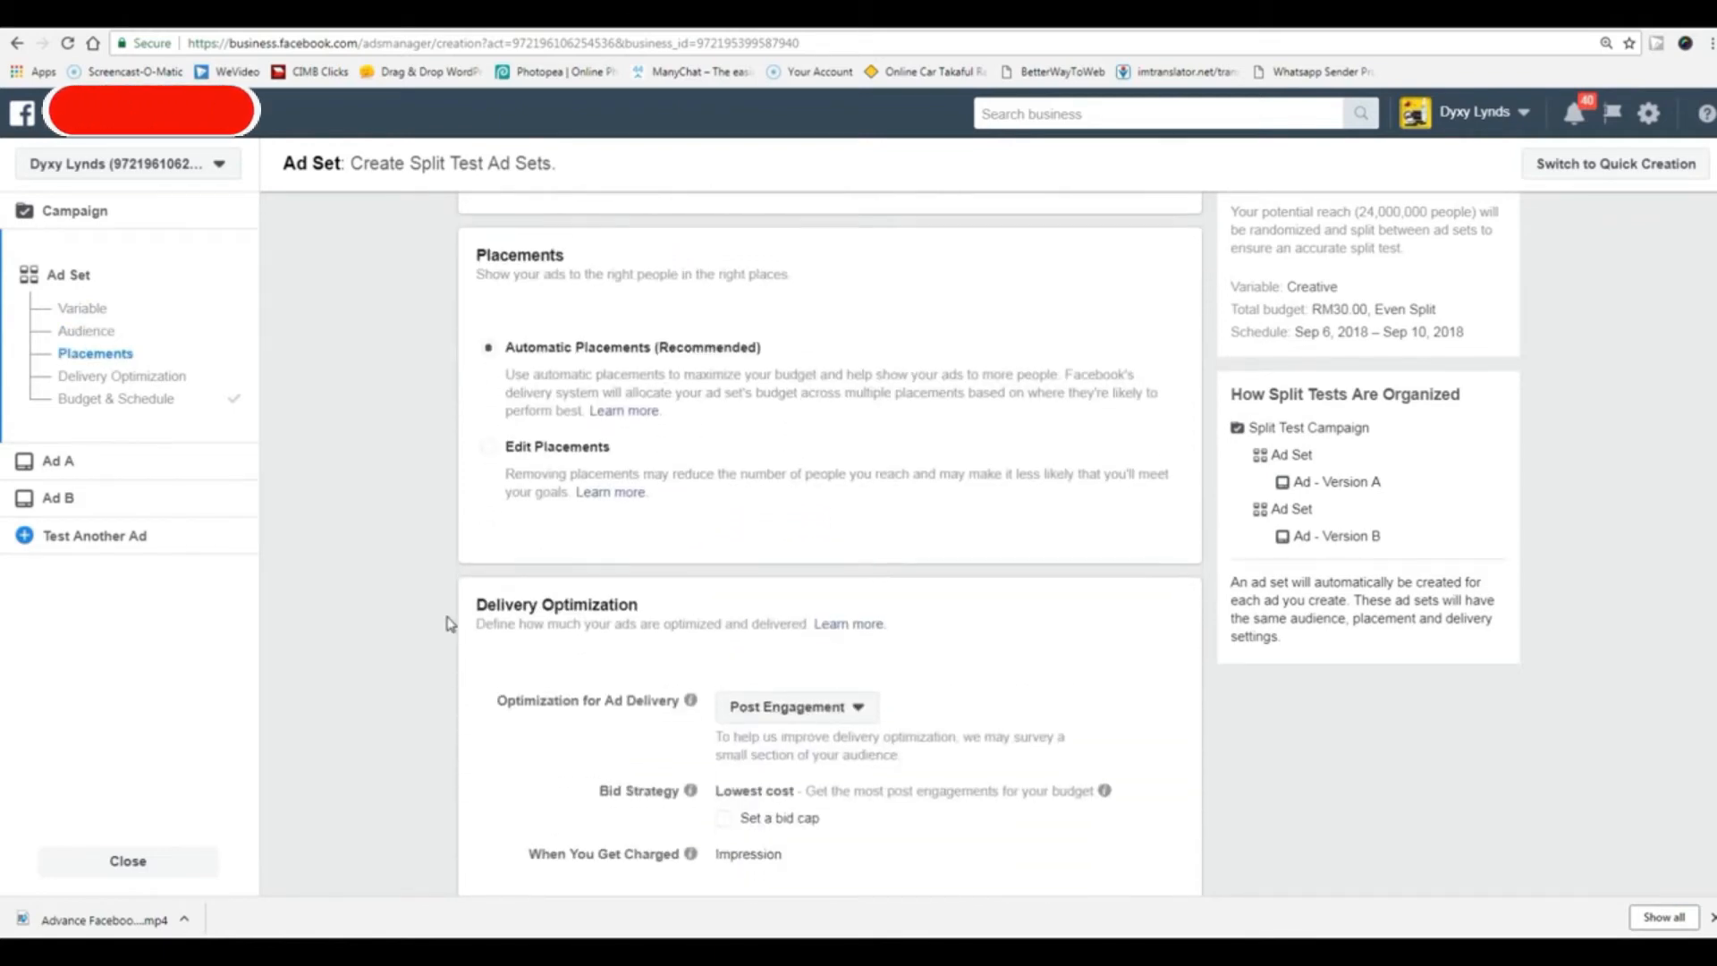
{"action": "scroll", "coordinate": [450, 623], "scroll_direction": "down", "scroll_amount": 5}
{"action": "scroll", "coordinate": [450, 623], "scroll_direction": "up", "scroll_amount": 3}
{"action": "scroll", "coordinate": [449, 623], "scroll_direction": "up", "scroll_amount": 10}
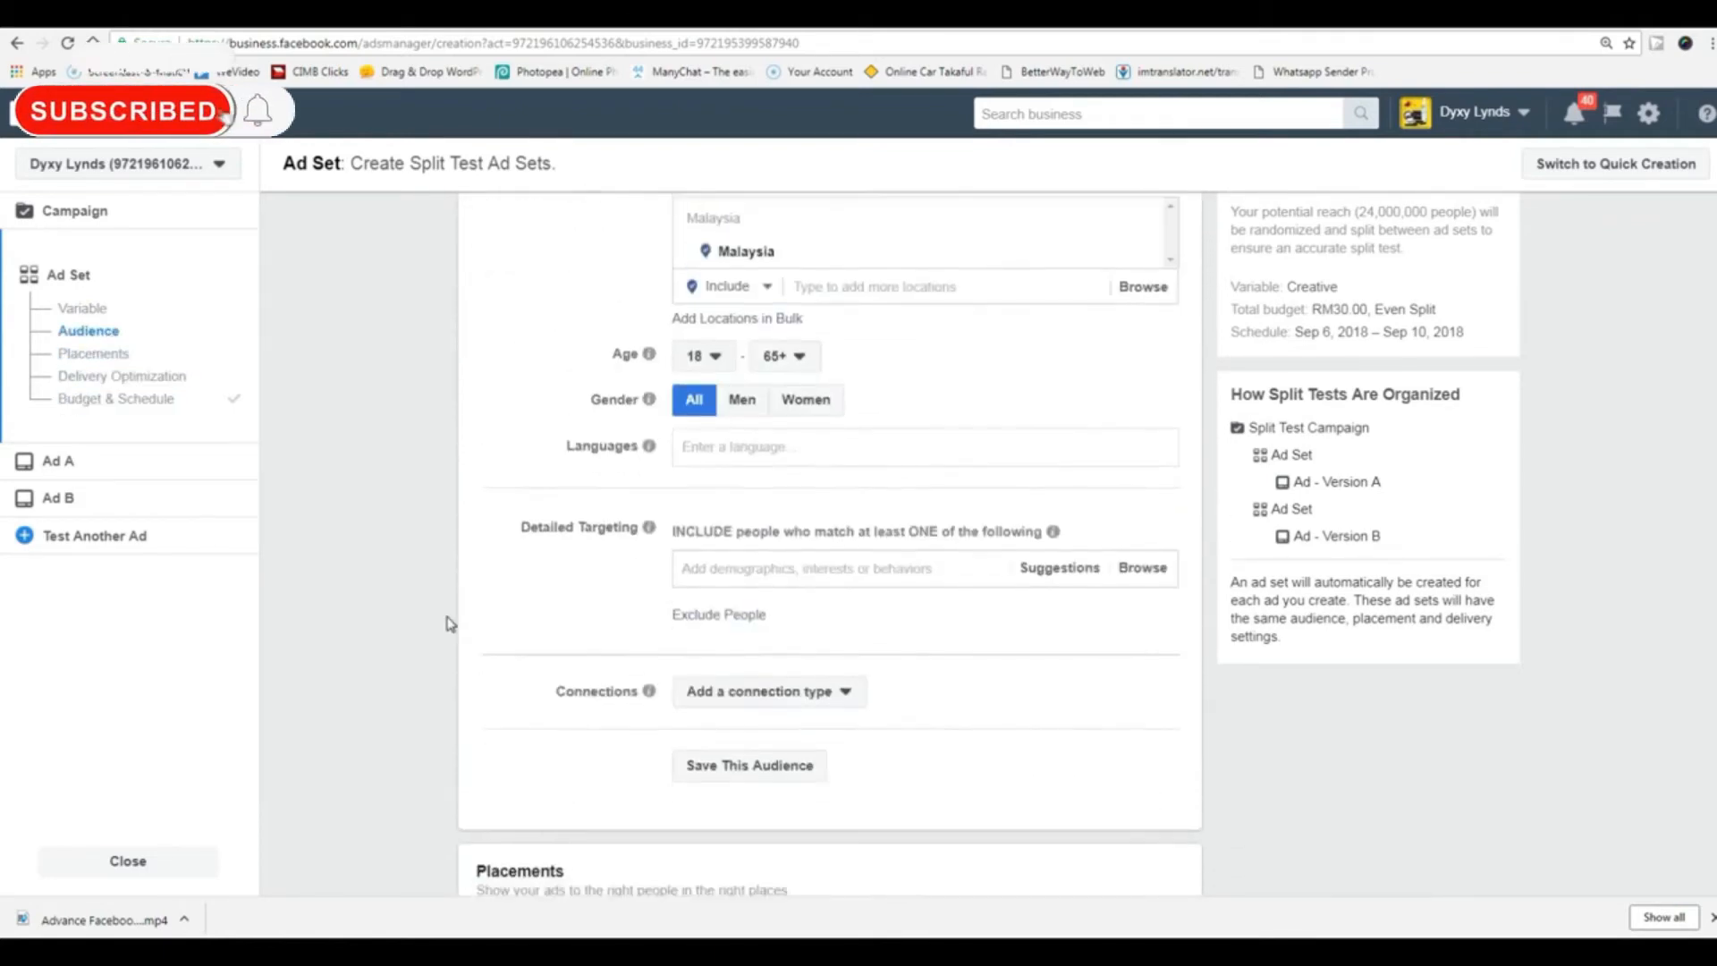
{"action": "scroll", "coordinate": [449, 623], "scroll_direction": "down", "scroll_amount": 4}
{"action": "scroll", "coordinate": [449, 623], "scroll_direction": "up", "scroll_amount": 3}
{"action": "scroll", "coordinate": [450, 624], "scroll_direction": "up", "scroll_amount": 8}
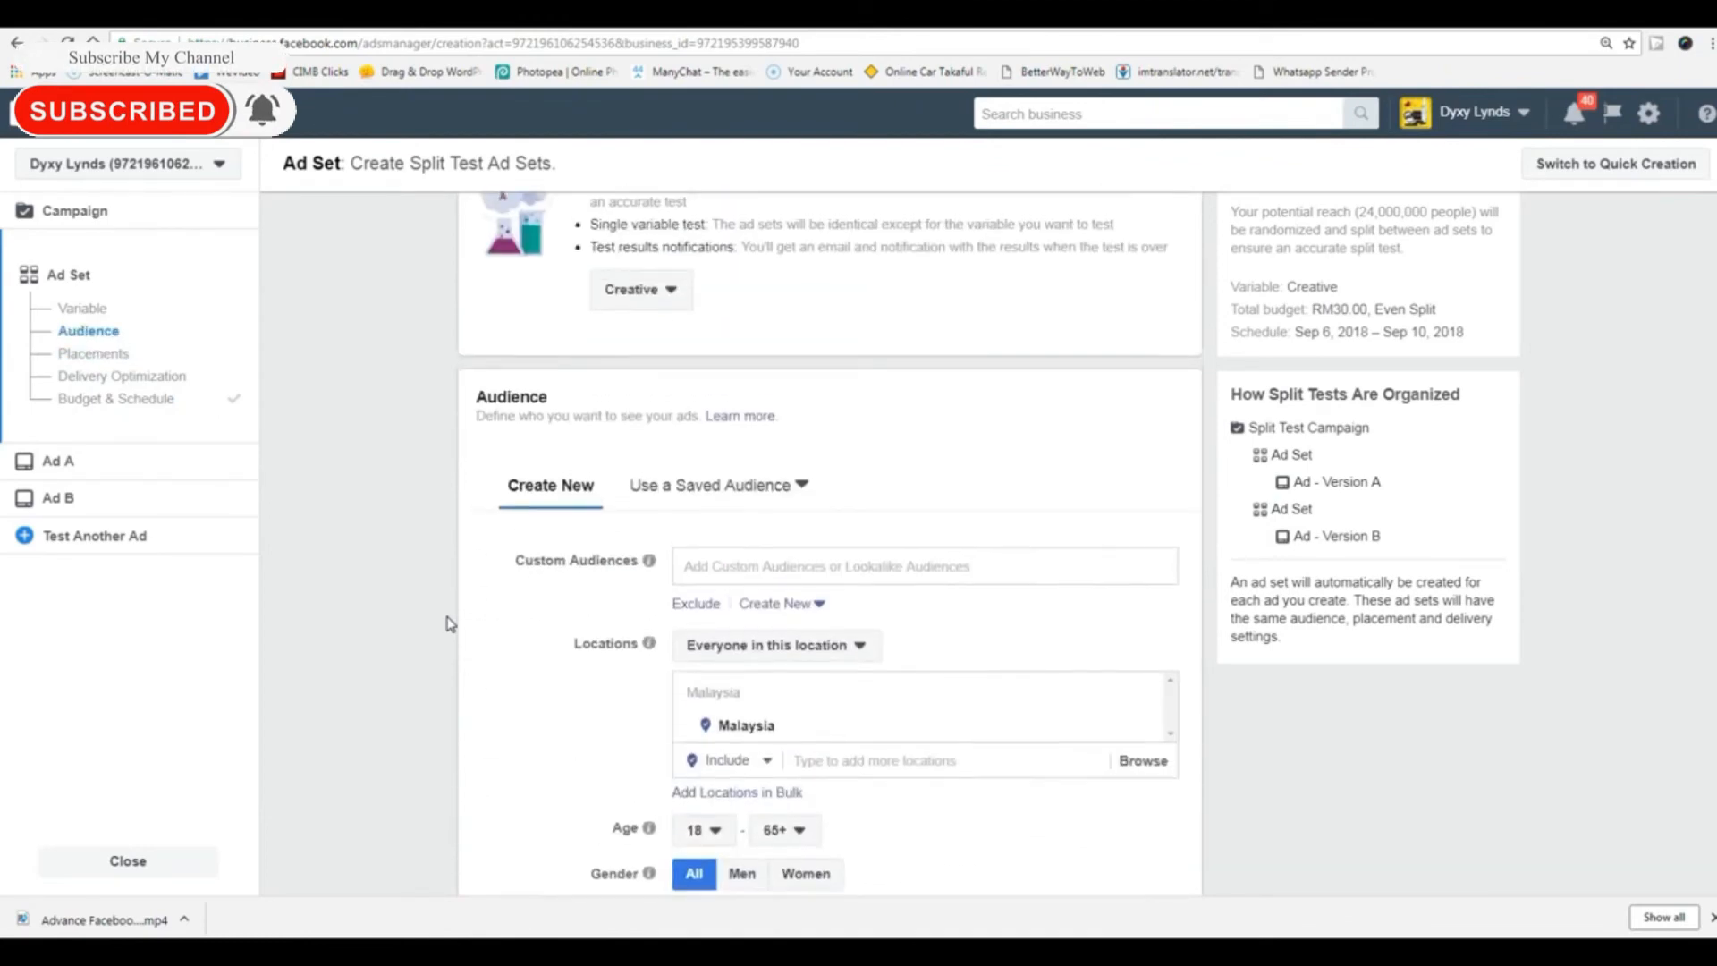
{"action": "scroll", "coordinate": [450, 623], "scroll_direction": "down", "scroll_amount": 4}
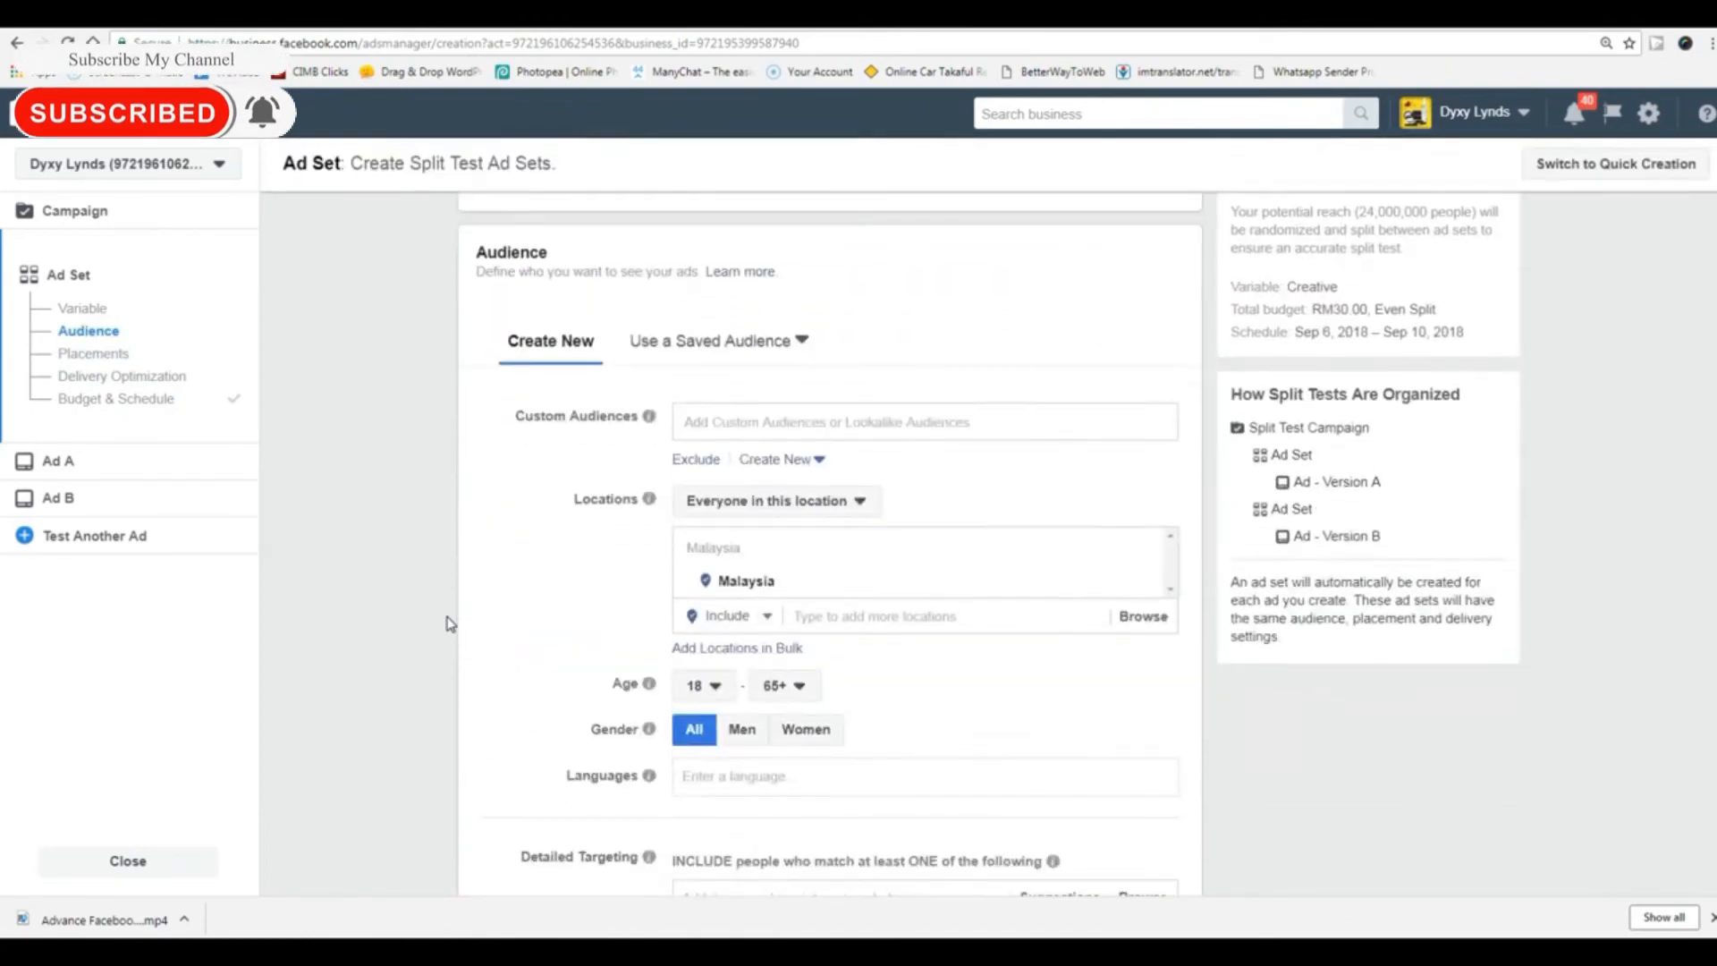
{"action": "scroll", "coordinate": [450, 624], "scroll_direction": "up", "scroll_amount": 4}
{"action": "scroll", "coordinate": [450, 623], "scroll_direction": "down", "scroll_amount": 7}
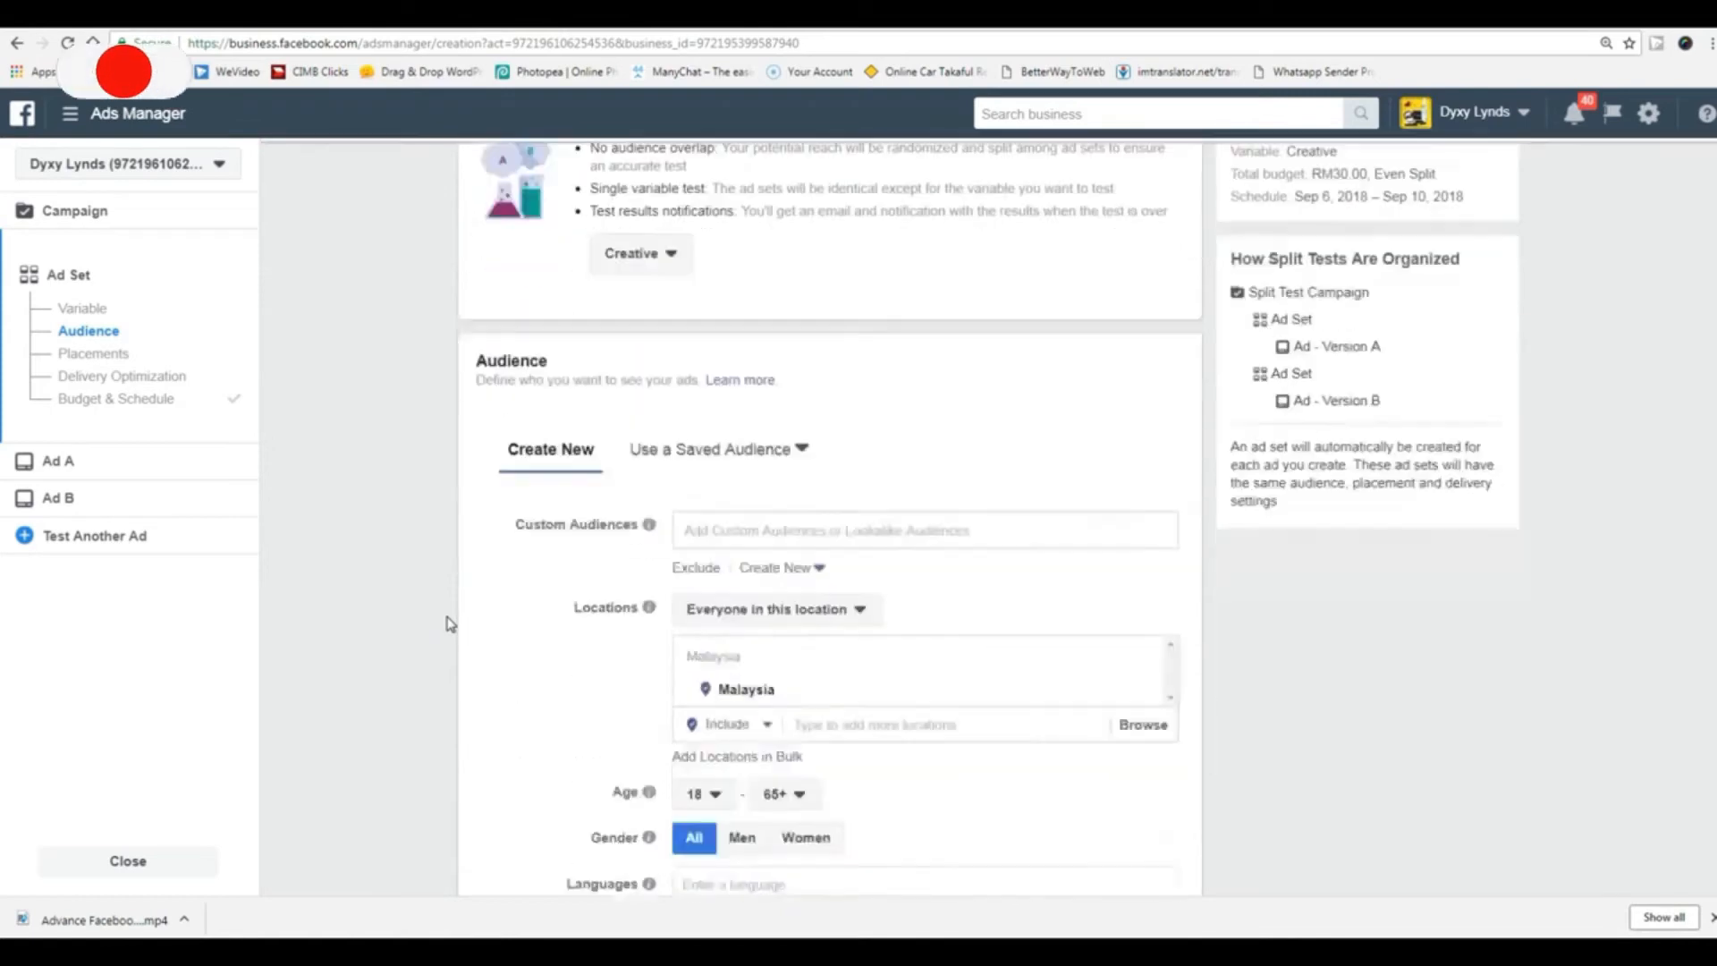
{"action": "scroll", "coordinate": [450, 623], "scroll_direction": "up", "scroll_amount": 5}
{"action": "scroll", "coordinate": [450, 624], "scroll_direction": "up", "scroll_amount": 1}
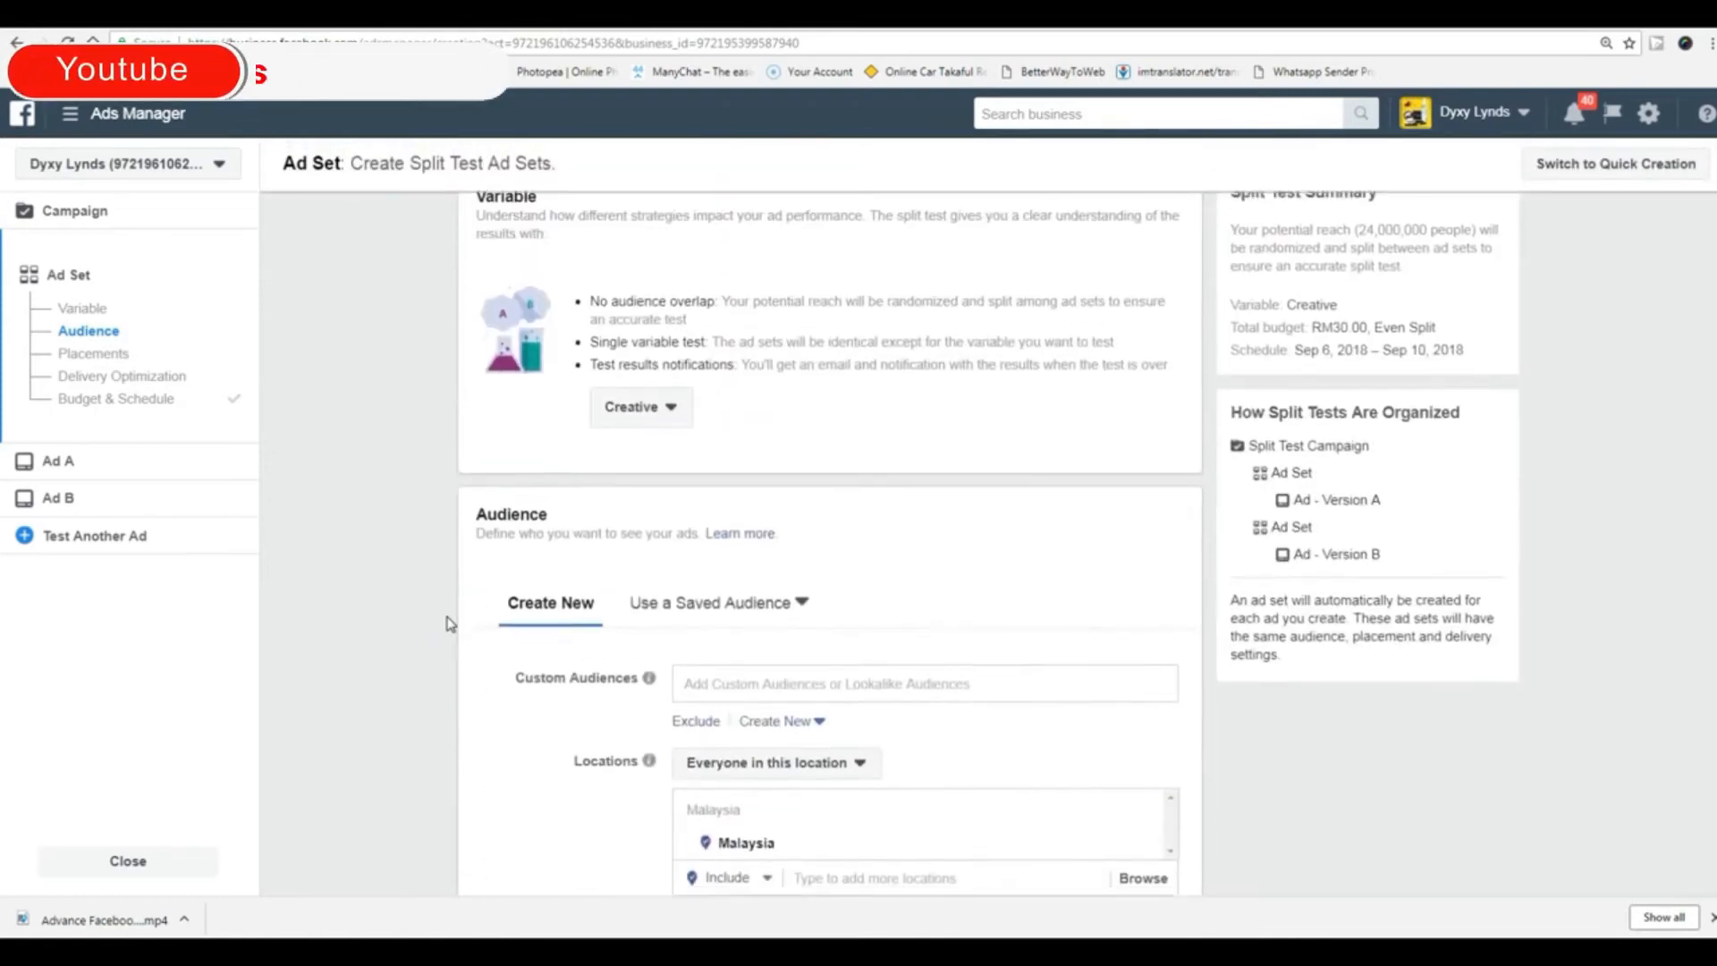
{"action": "scroll", "coordinate": [449, 624], "scroll_direction": "down", "scroll_amount": 4}
{"action": "scroll", "coordinate": [450, 623], "scroll_direction": "down", "scroll_amount": 4}
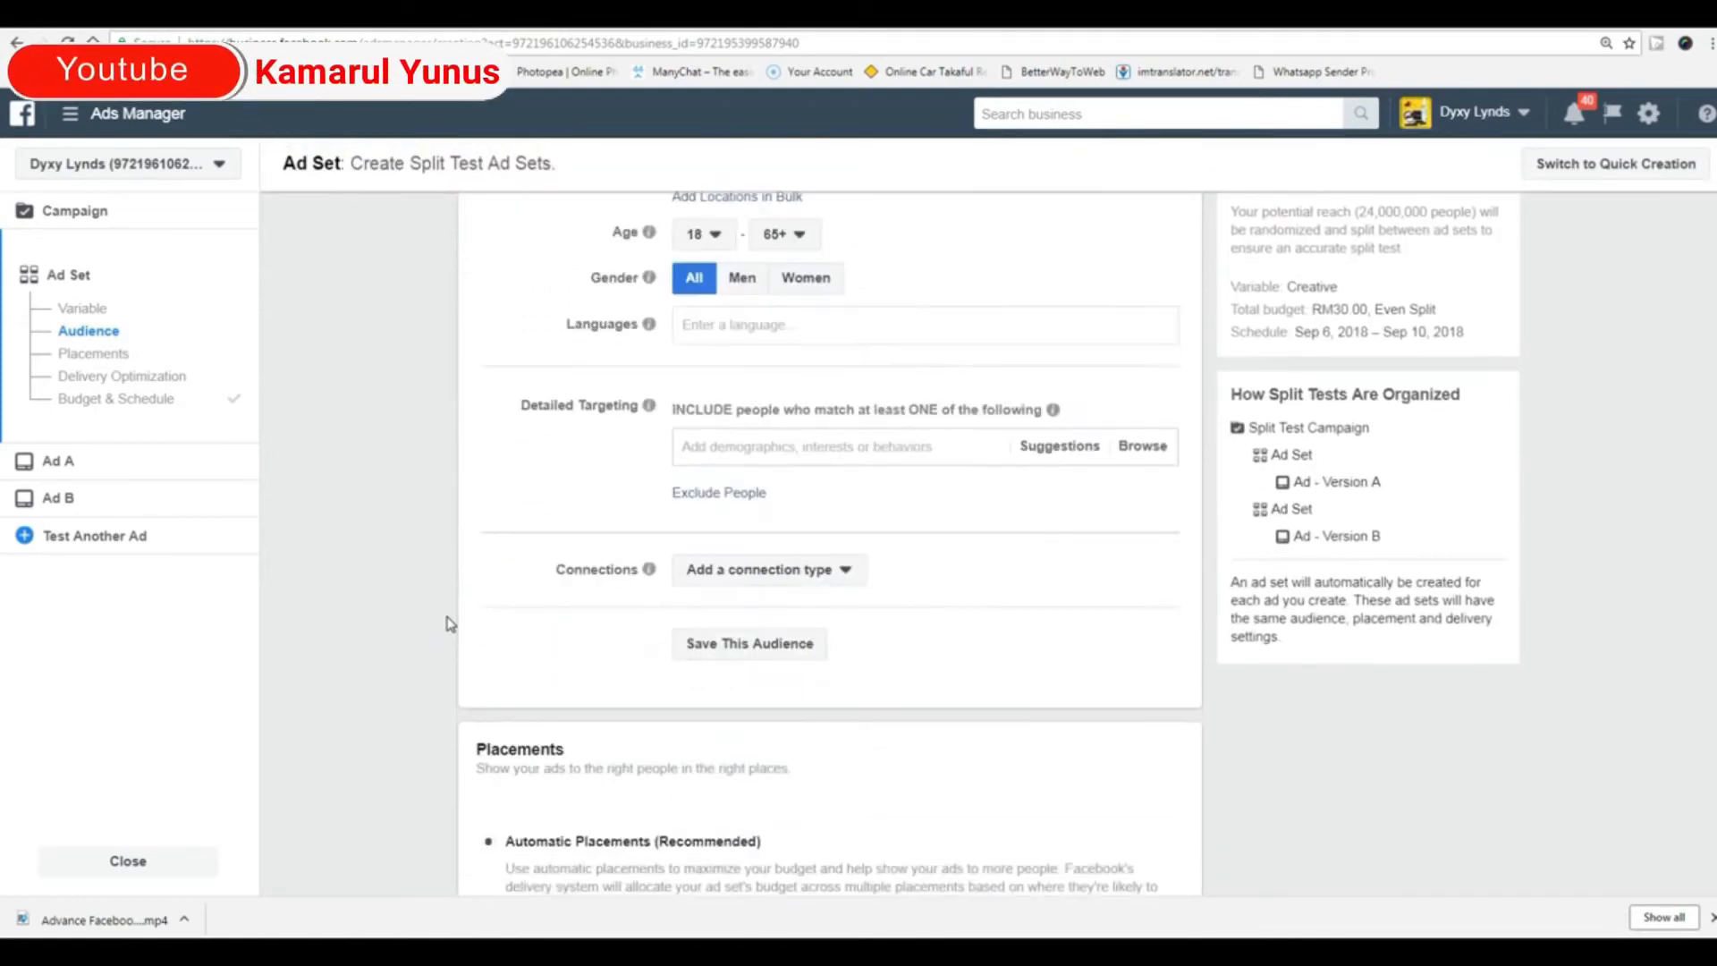
{"action": "scroll", "coordinate": [449, 624], "scroll_direction": "down", "scroll_amount": 4}
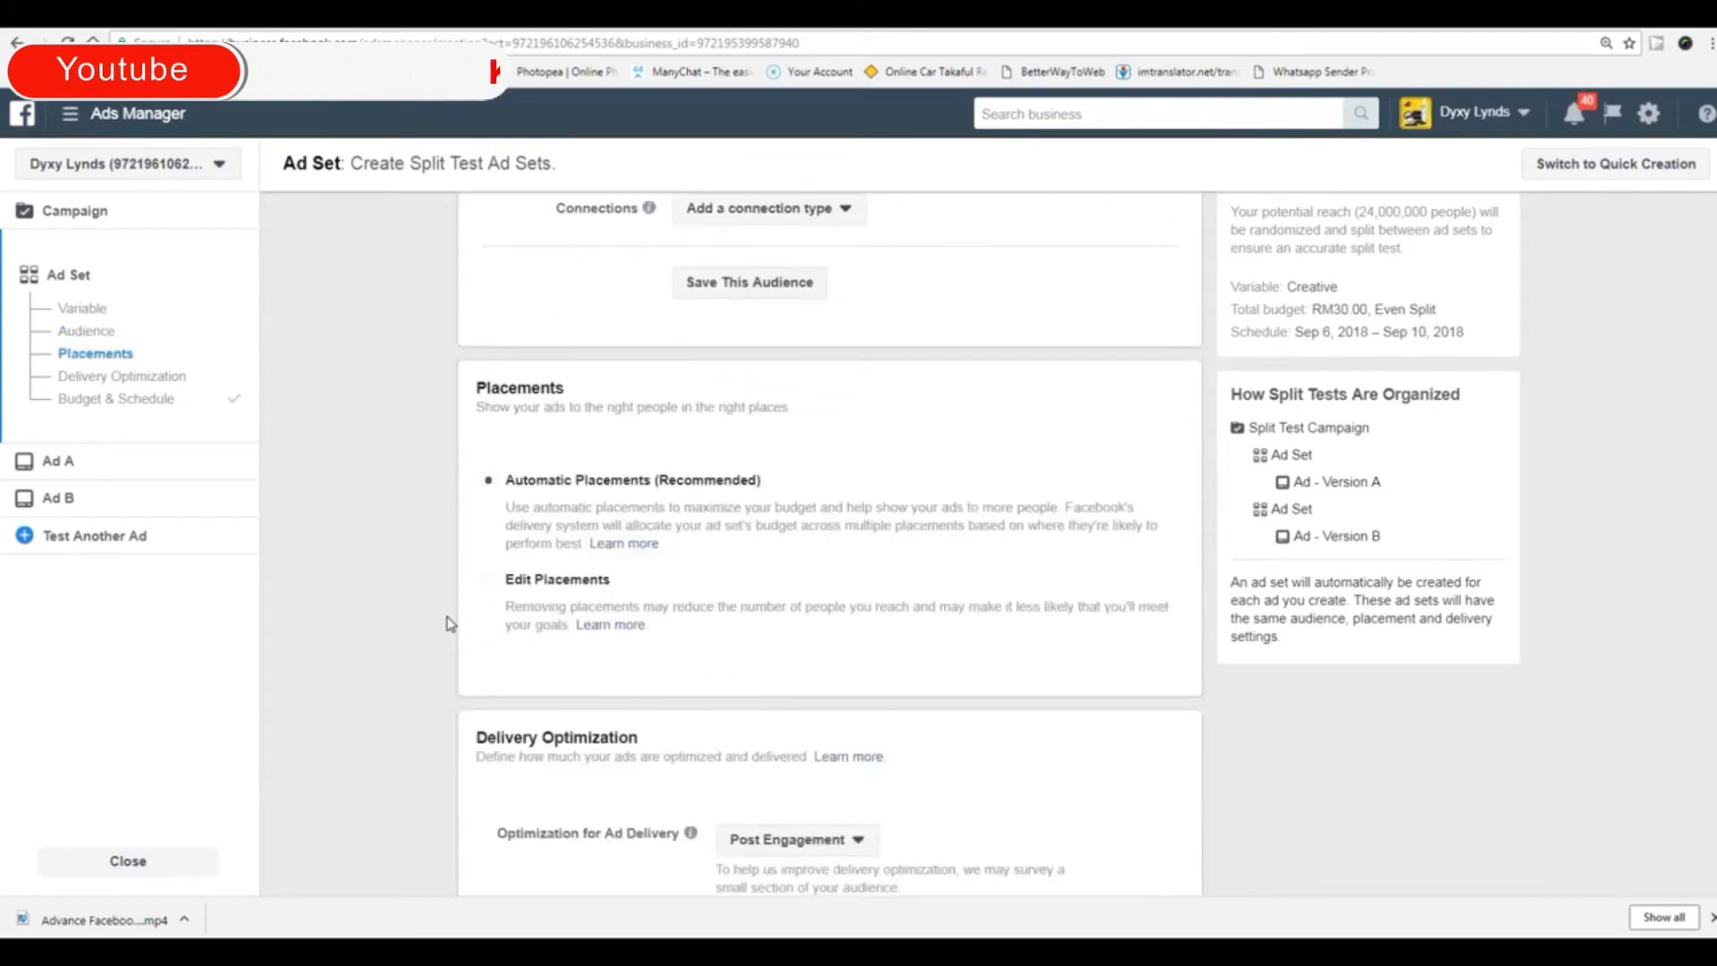
{"action": "scroll", "coordinate": [450, 623], "scroll_direction": "down", "scroll_amount": 9}
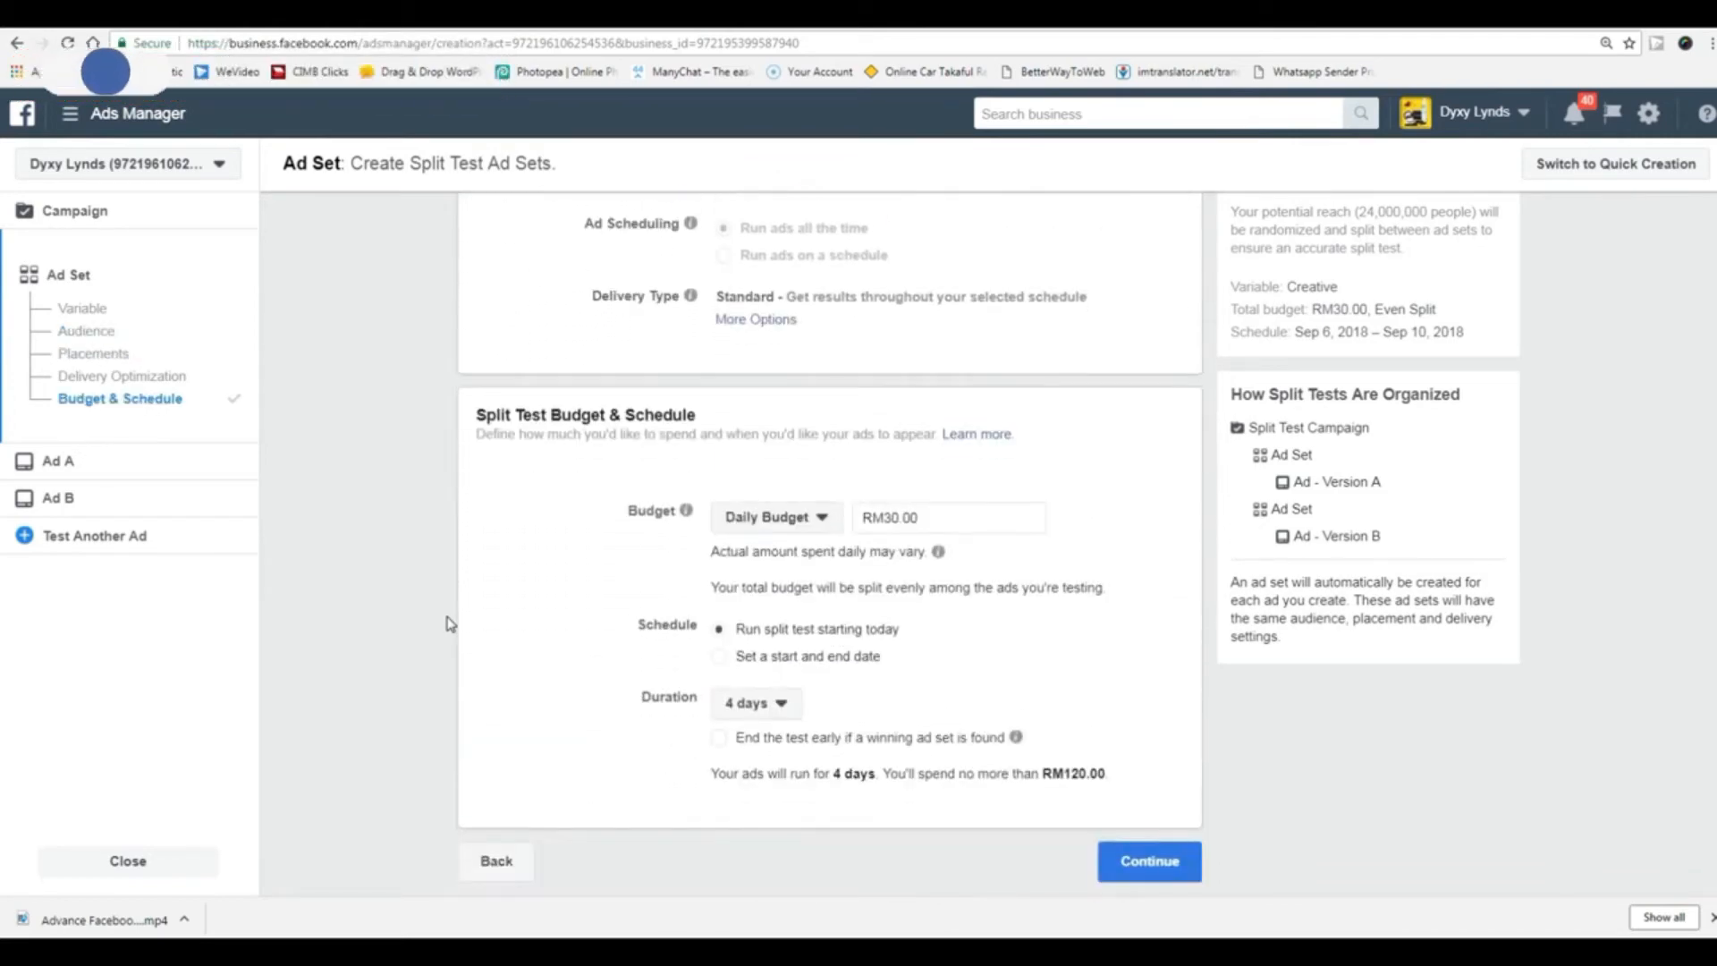
{"action": "scroll", "coordinate": [449, 623], "scroll_direction": "up", "scroll_amount": 15}
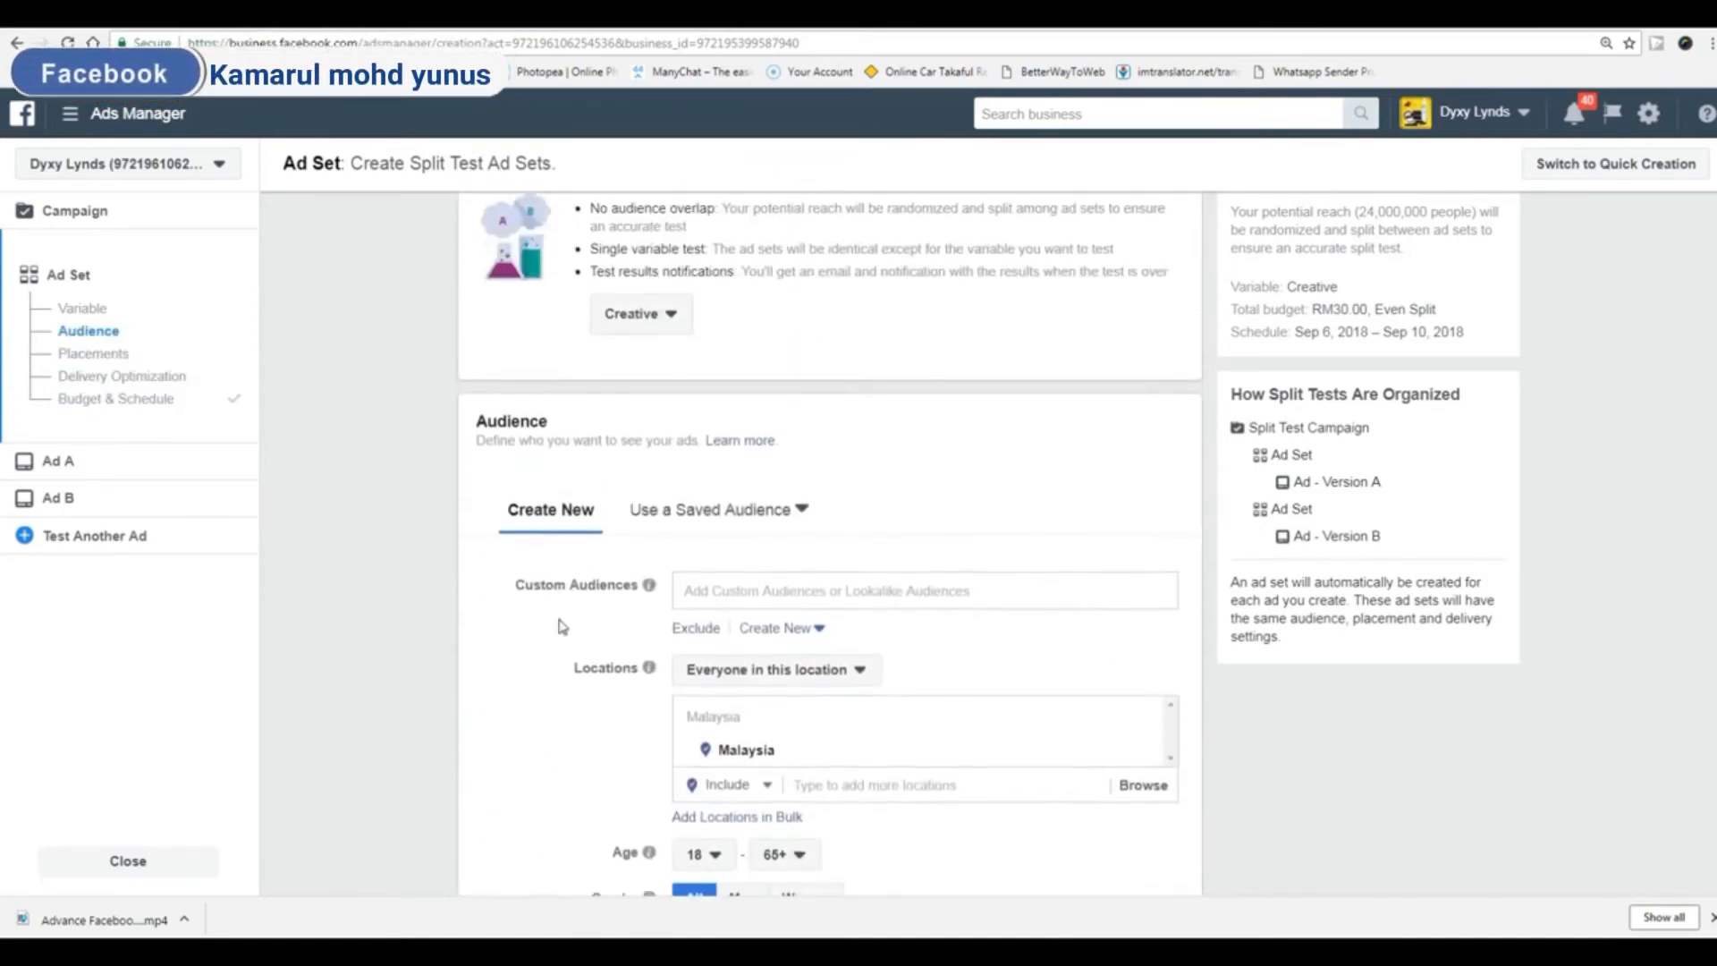
- Change the split test variable to Audience and bring the audience settings of each ad set into focus
{"action": "left_click", "coordinate": [672, 324]}
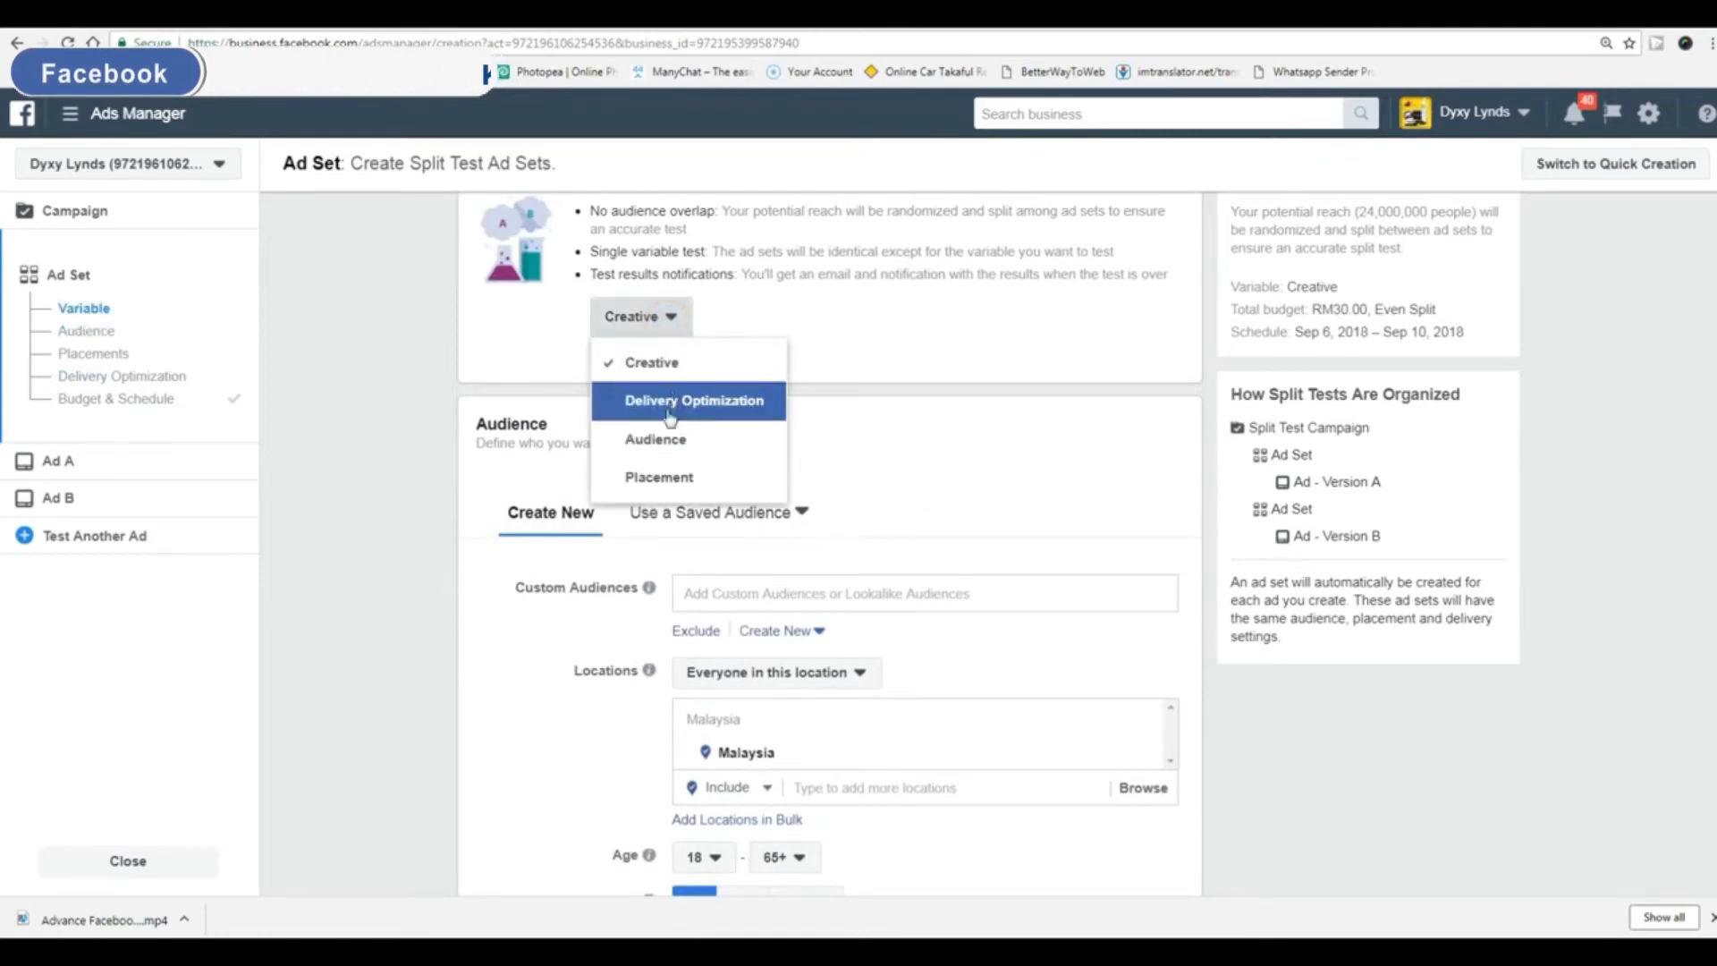
{"action": "left_click", "coordinate": [661, 442]}
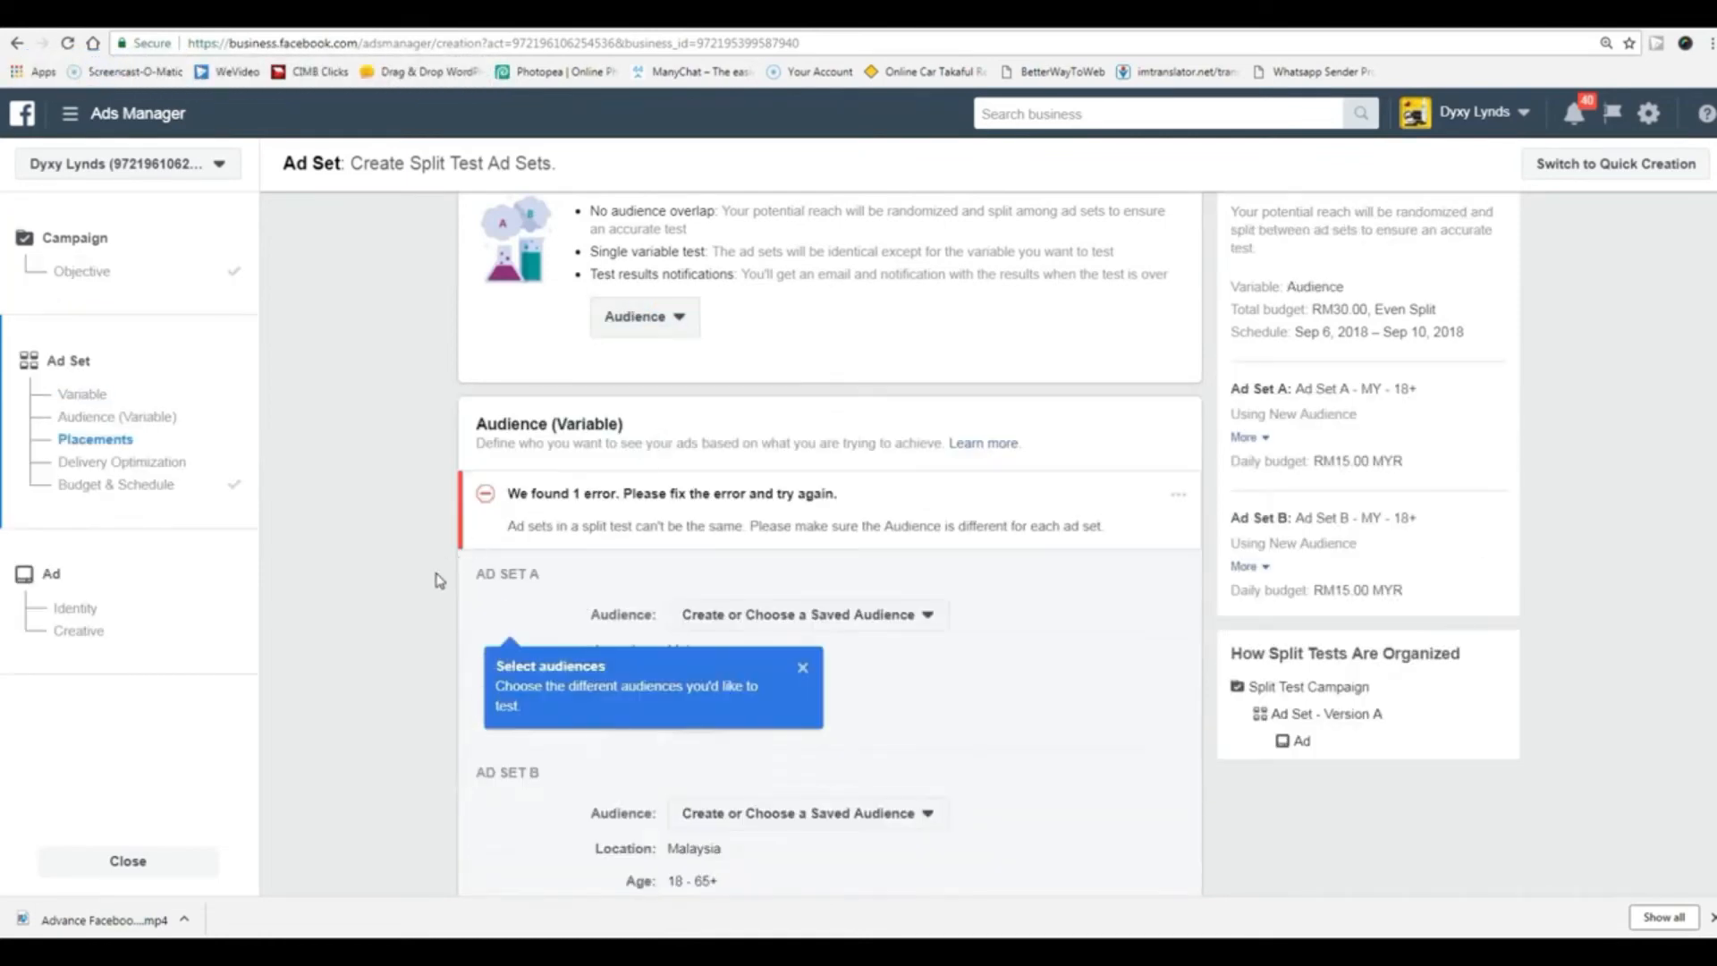
{"action": "scroll", "coordinate": [420, 595], "scroll_direction": "down", "scroll_amount": 1}
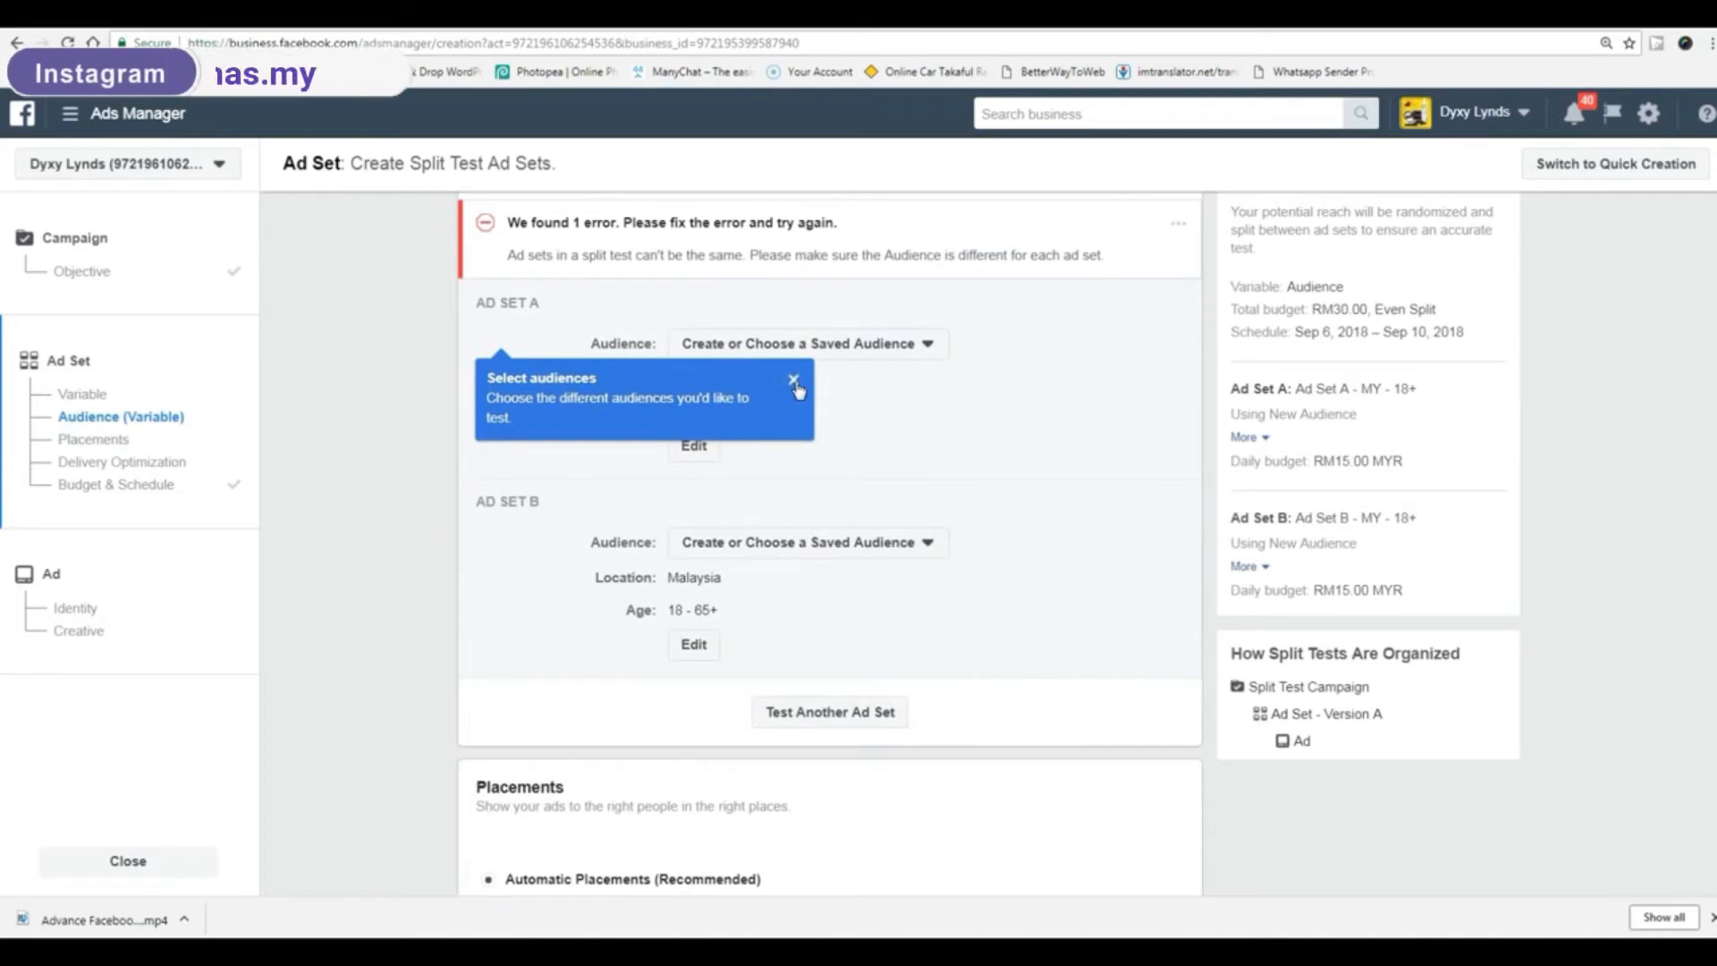
- Add a third ad set to the audience split test
{"action": "scroll", "coordinate": [866, 613], "scroll_direction": "down", "scroll_amount": 3}
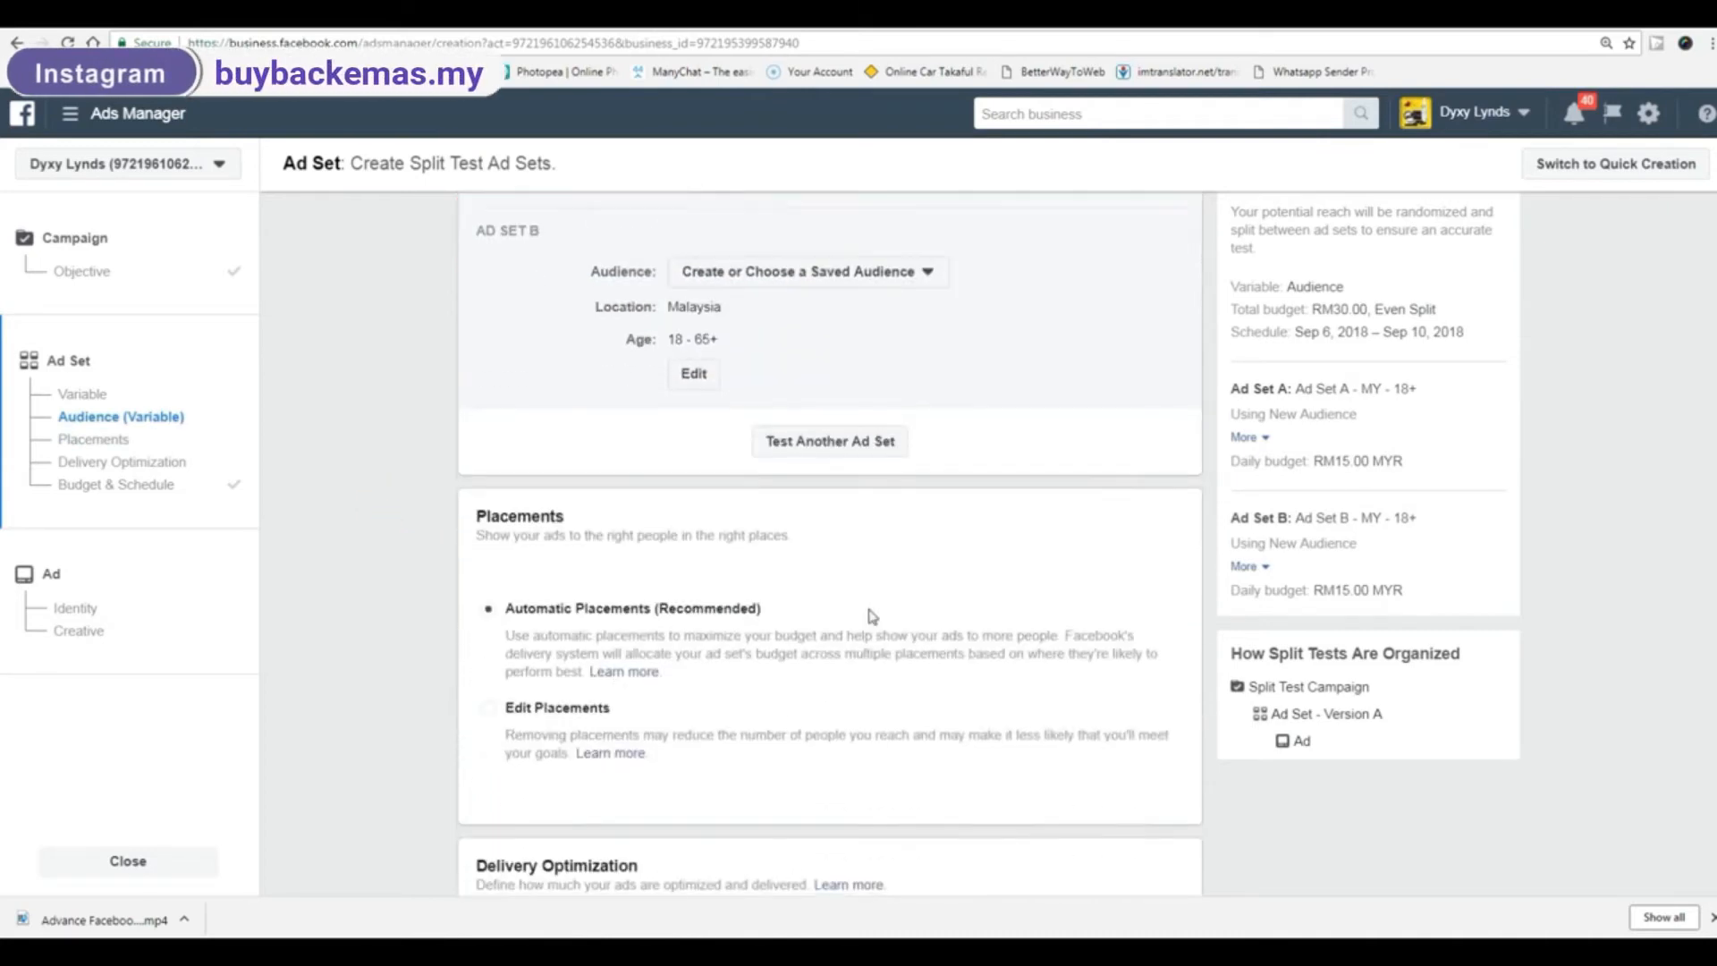
{"action": "left_click", "coordinate": [800, 445]}
{"action": "scroll", "coordinate": [403, 612], "scroll_direction": "up", "scroll_amount": 5}
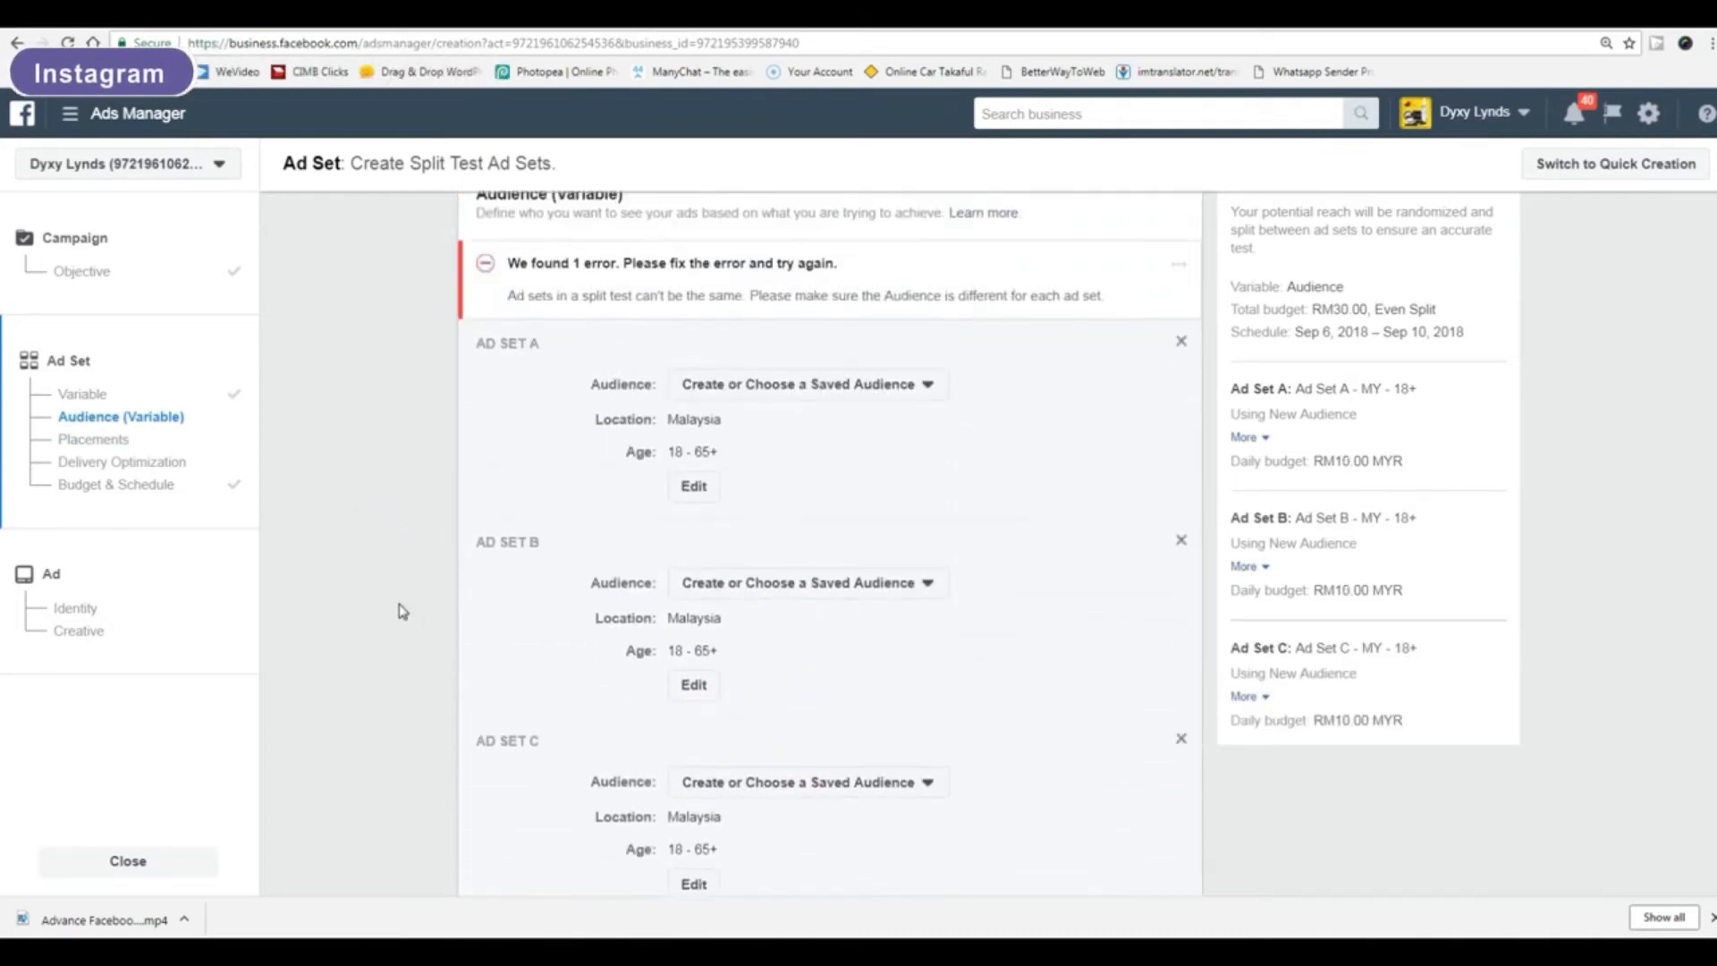
- Examine the audience blocks of Ad Sets A, B and C and the placement section below them
{"action": "scroll", "coordinate": [402, 611], "scroll_direction": "down", "scroll_amount": 1}
{"action": "scroll", "coordinate": [401, 609], "scroll_direction": "down", "scroll_amount": 1}
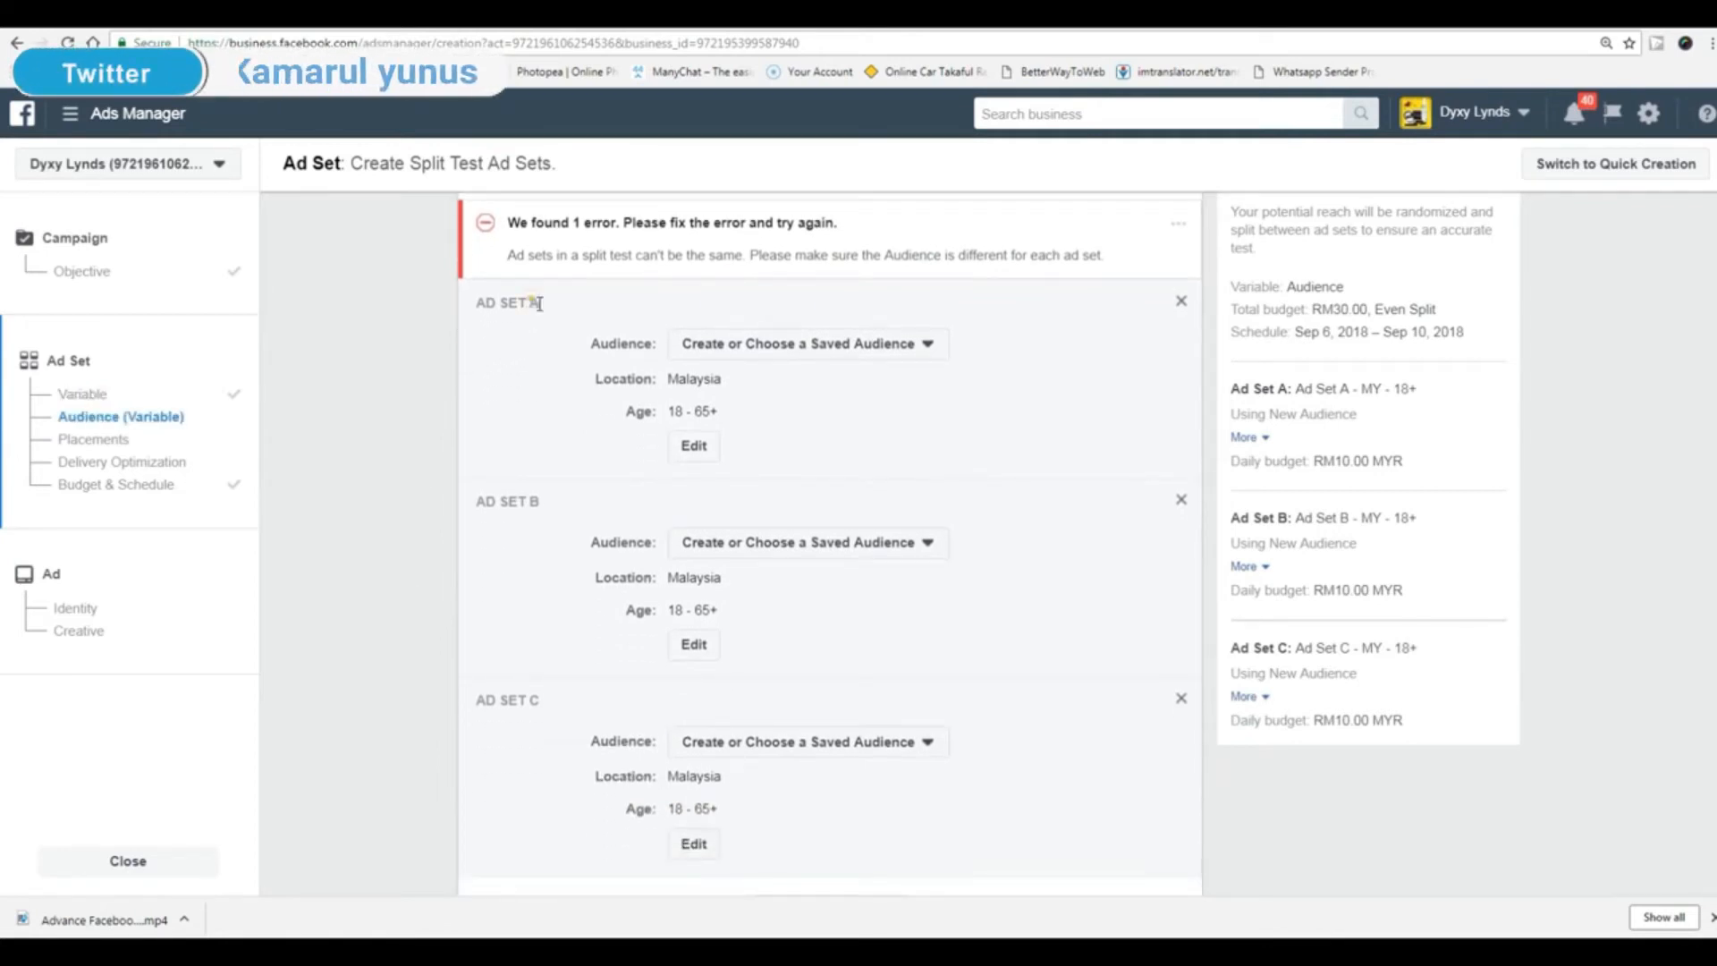
{"action": "double_click", "coordinate": [533, 302]}
{"action": "double_click", "coordinate": [529, 503]}
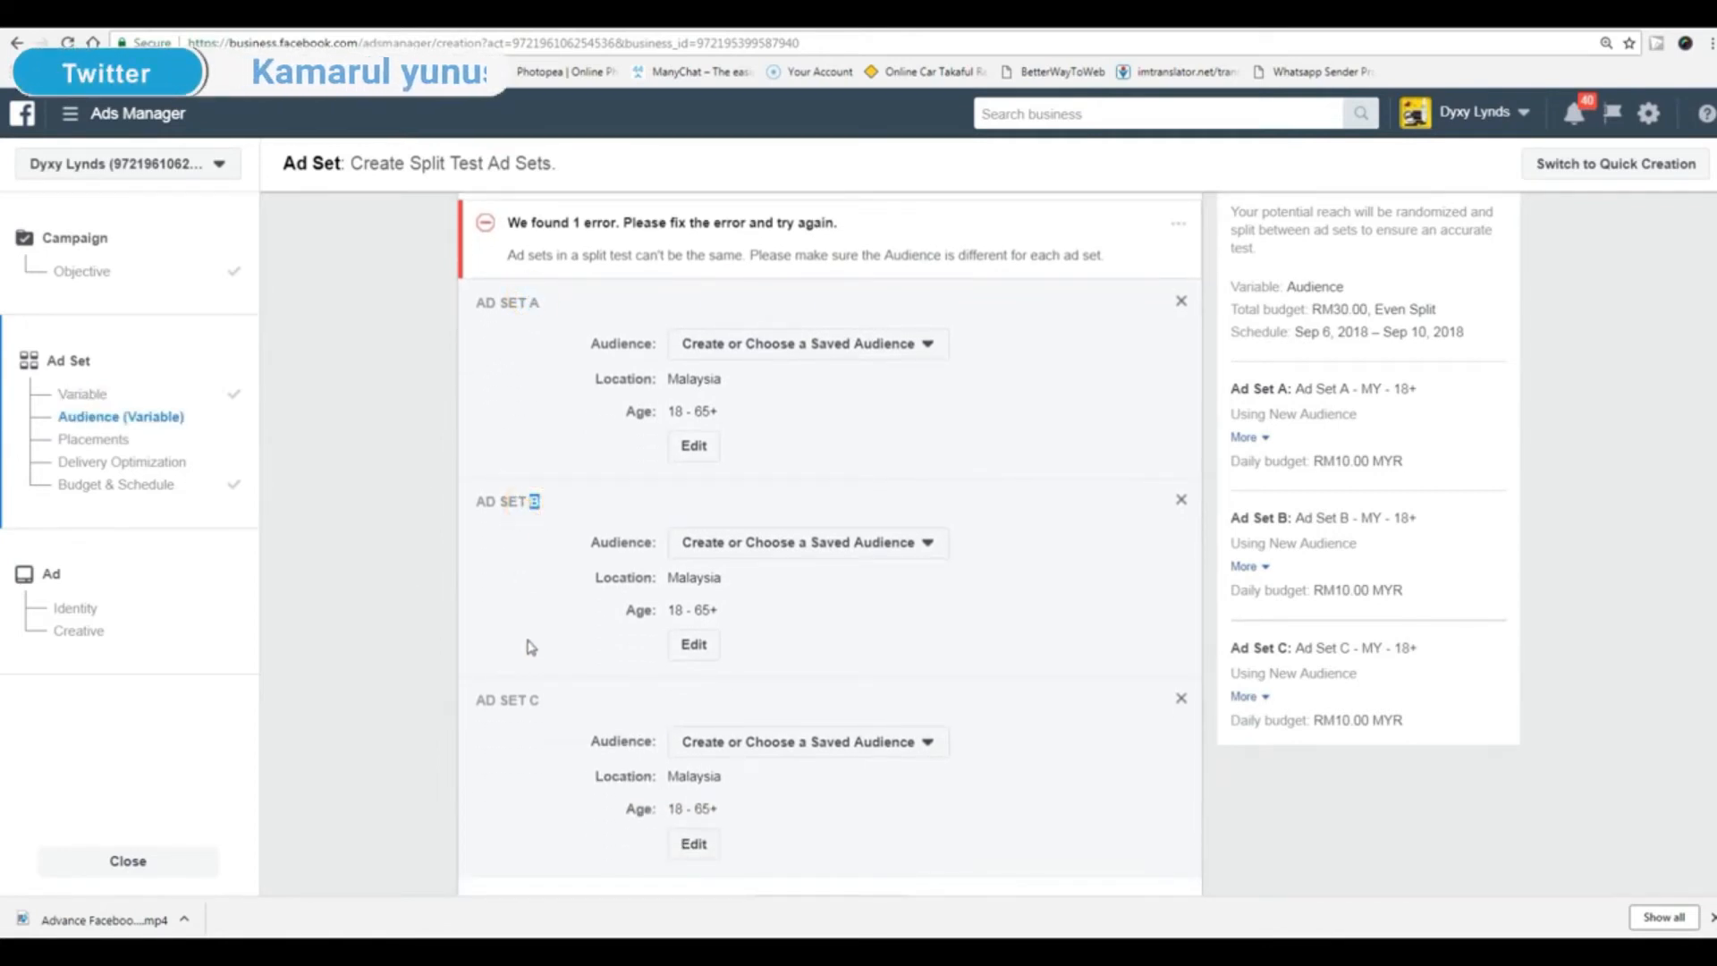
{"action": "left_click", "coordinate": [534, 701]}
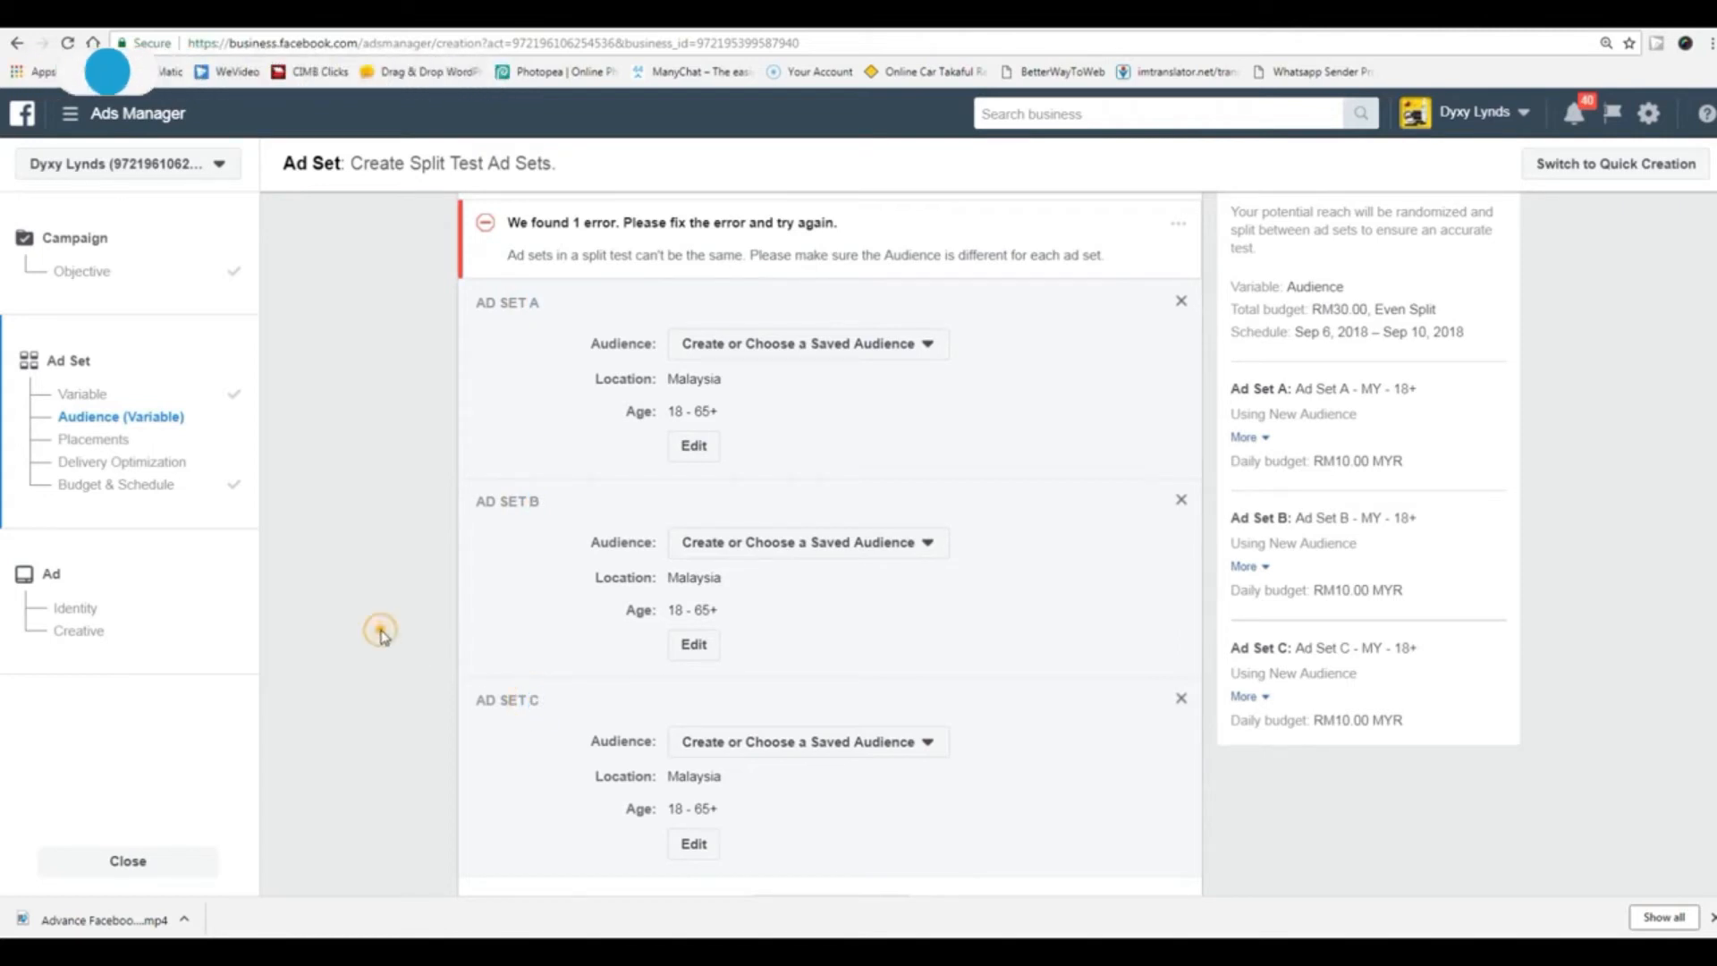
{"action": "scroll", "coordinate": [381, 633], "scroll_direction": "down", "scroll_amount": 5}
{"action": "scroll", "coordinate": [383, 639], "scroll_direction": "up", "scroll_amount": 2}
{"action": "scroll", "coordinate": [383, 638], "scroll_direction": "down", "scroll_amount": 2}
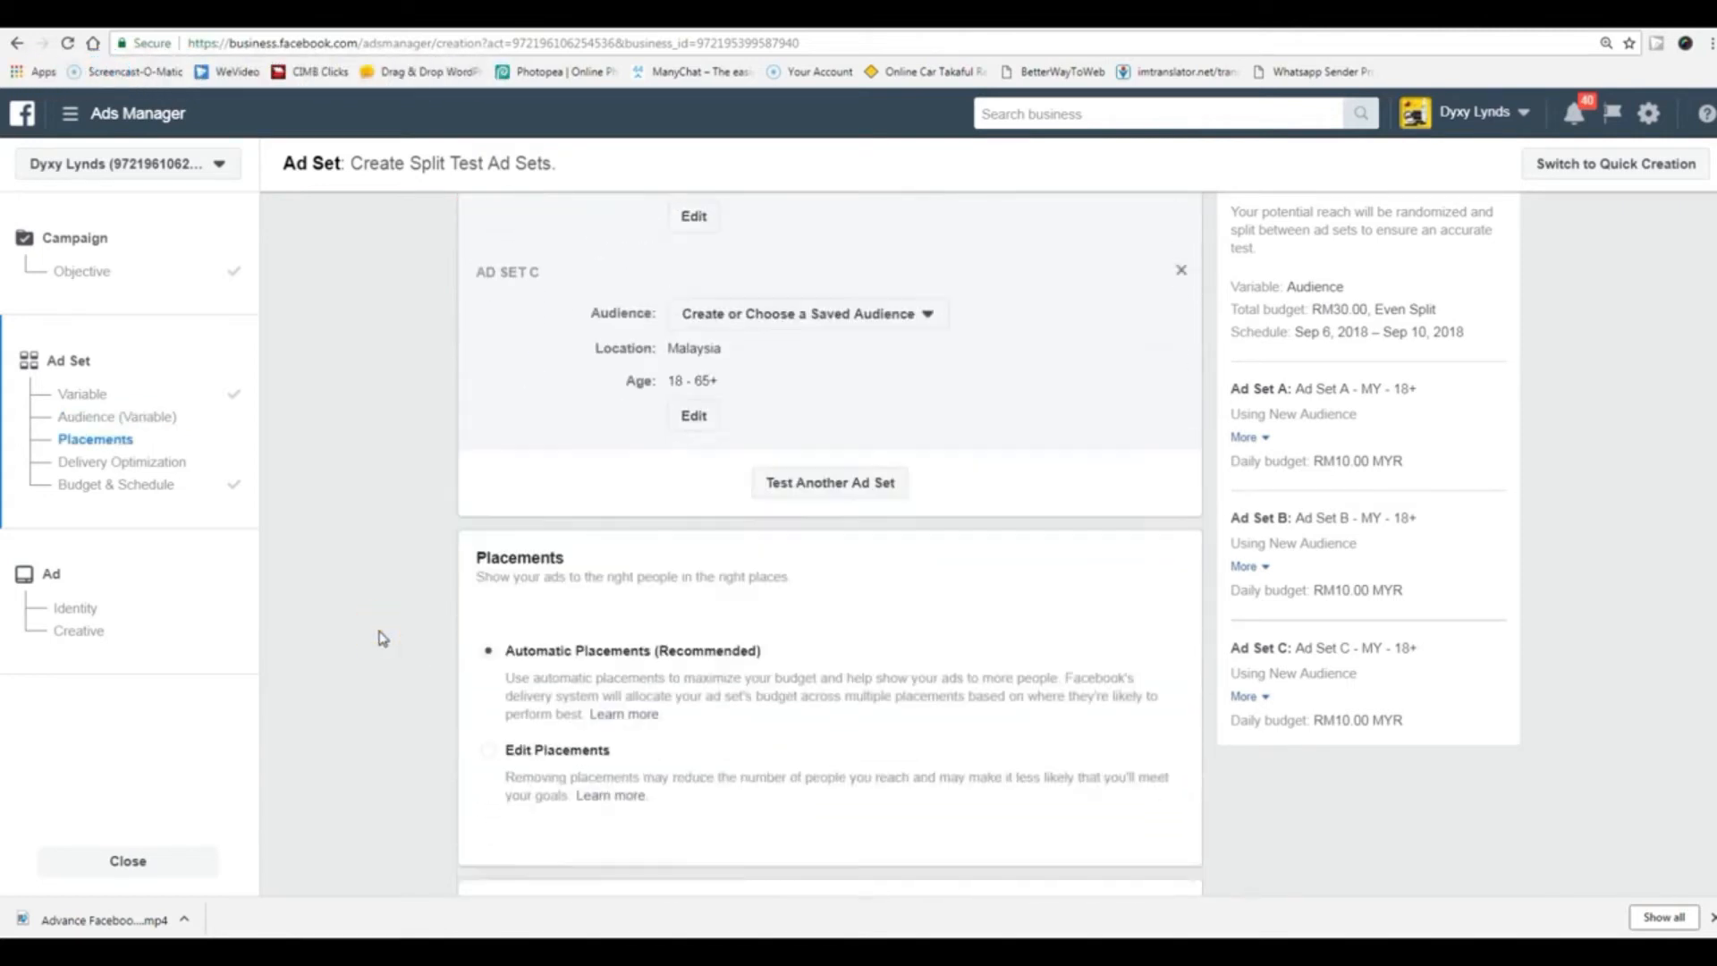
{"action": "scroll", "coordinate": [383, 639], "scroll_direction": "up", "scroll_amount": 7}
{"action": "scroll", "coordinate": [381, 637], "scroll_direction": "down", "scroll_amount": 2}
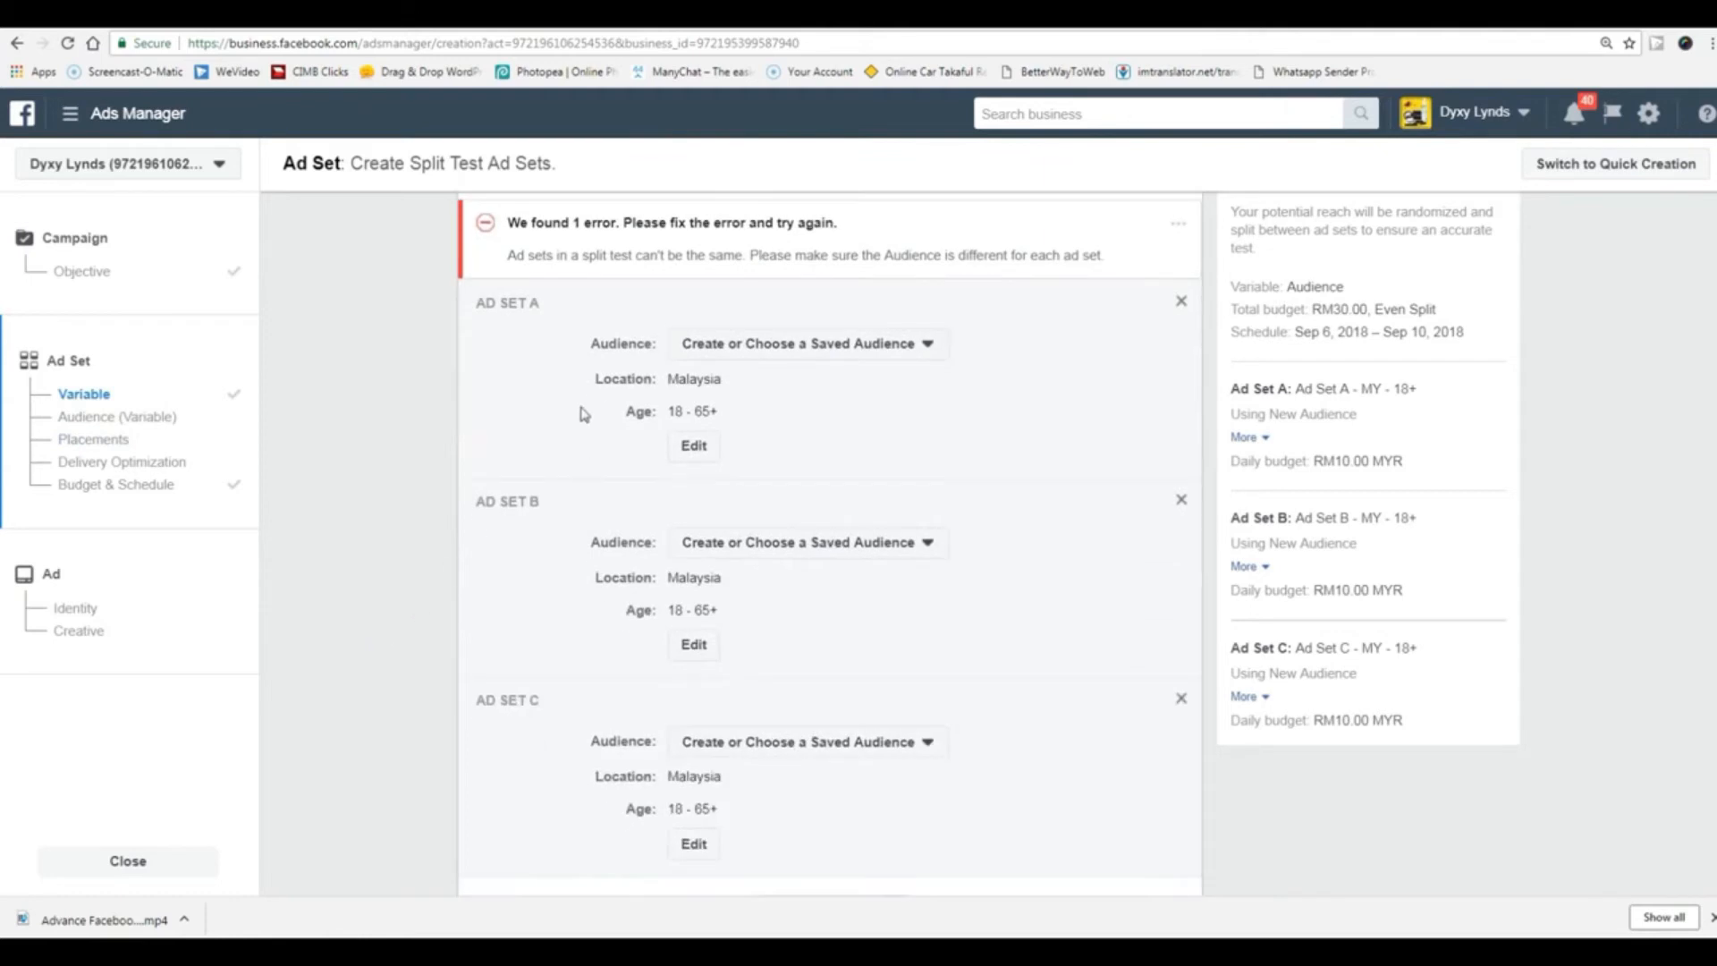
- Assign the saved audience "Splite test (cosmetics)" to Ad Set A and "split test (campur)" to Ad Set B
{"action": "left_click", "coordinate": [927, 348]}
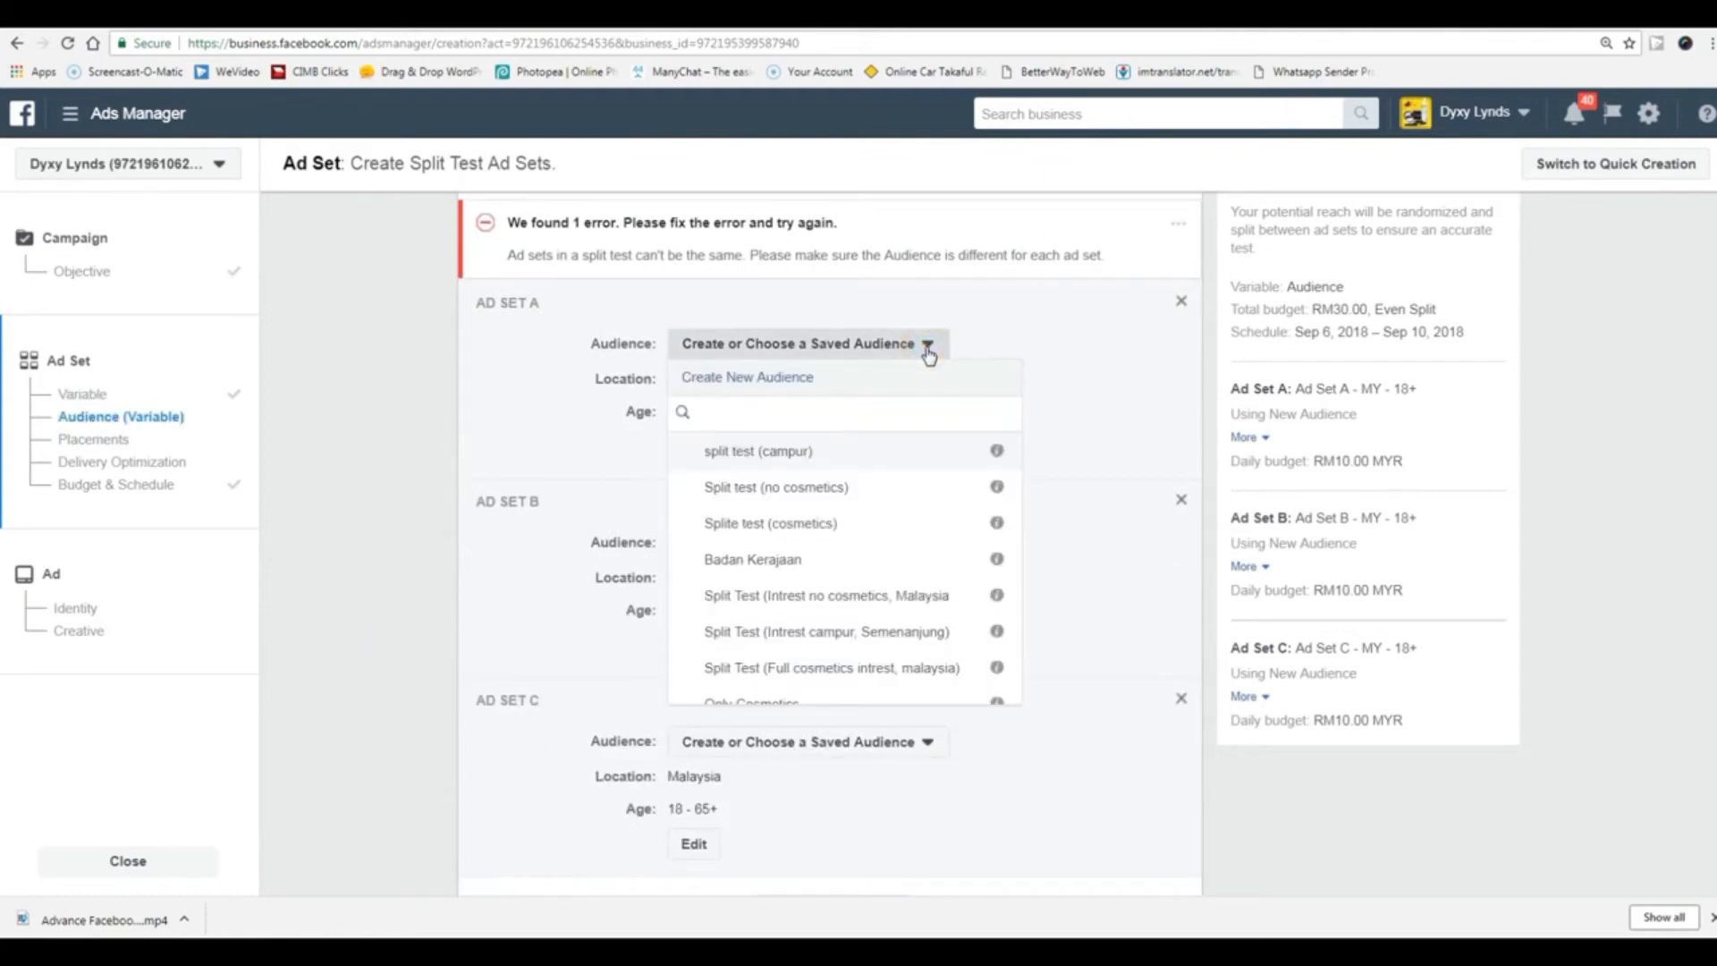
{"action": "left_click", "coordinate": [798, 528]}
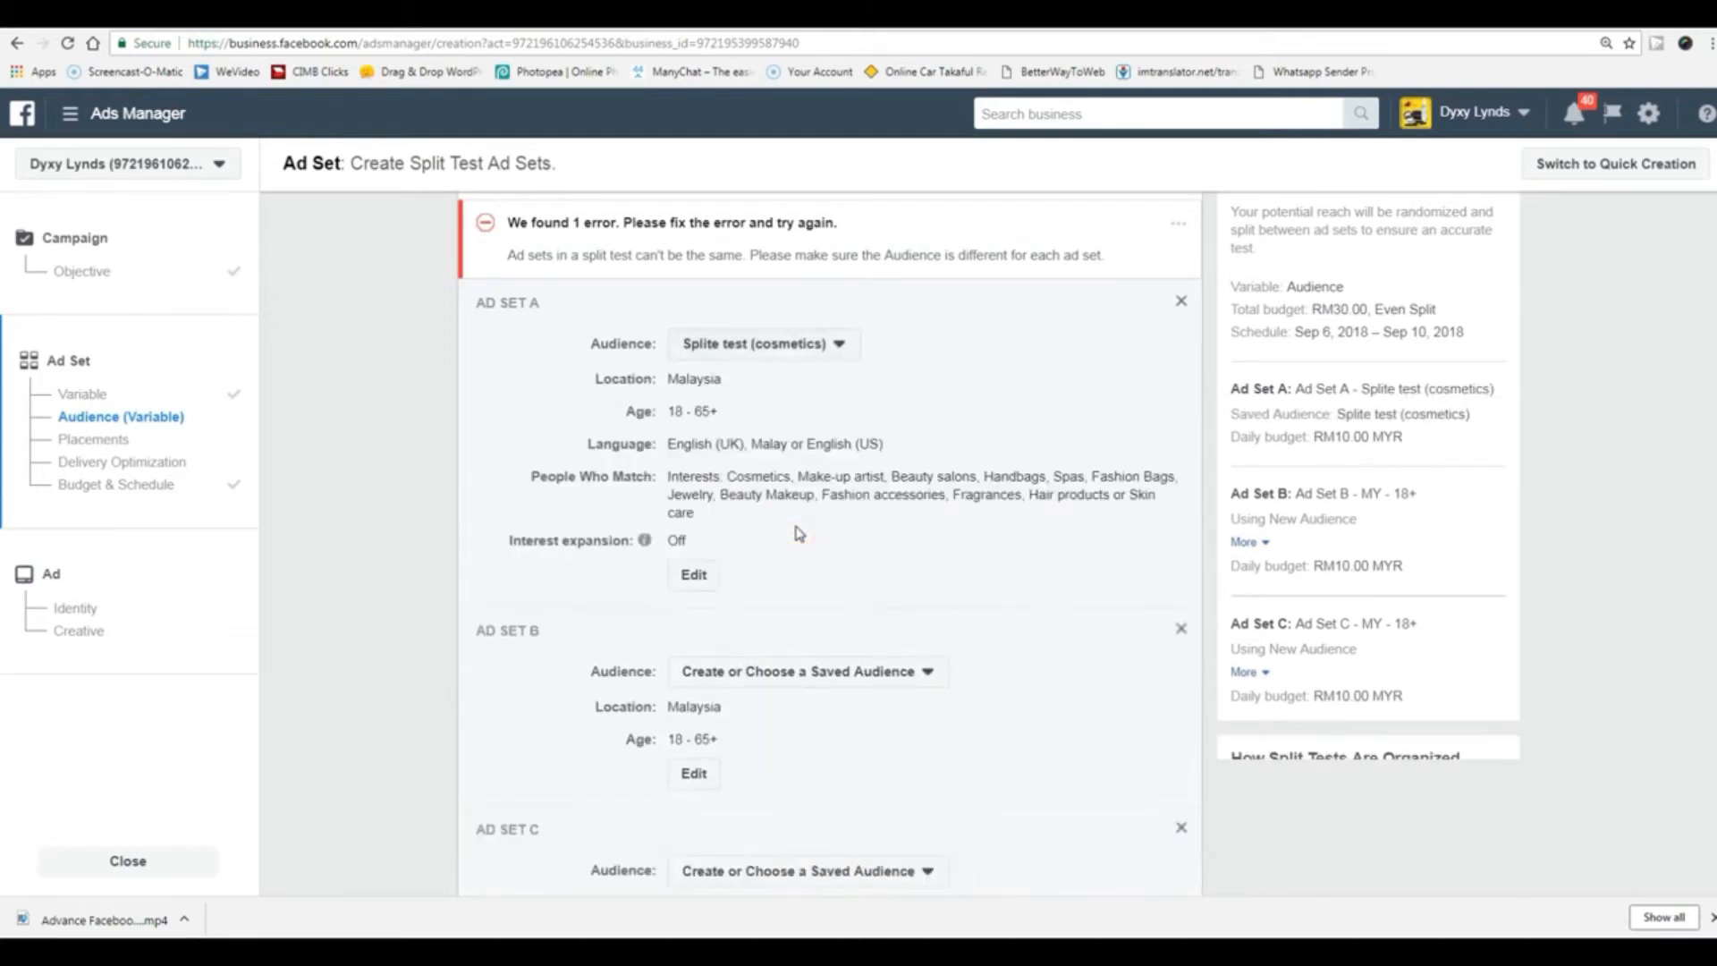
{"action": "scroll", "coordinate": [416, 615], "scroll_direction": "down", "scroll_amount": 1}
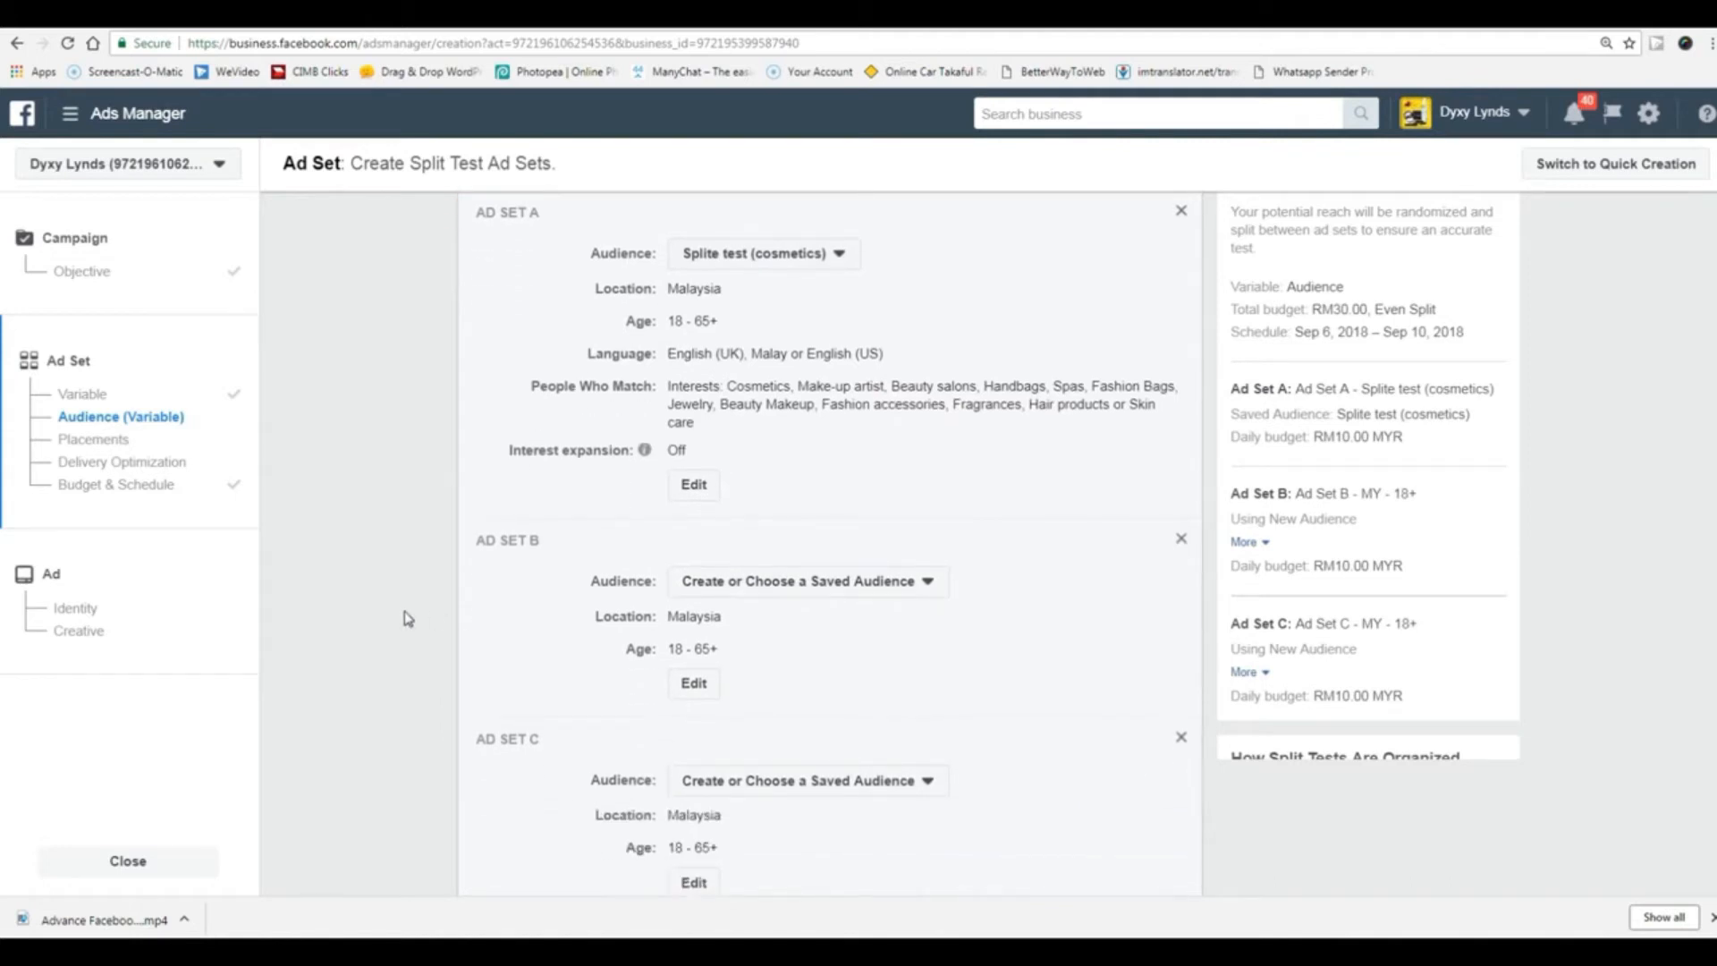
{"action": "scroll", "coordinate": [411, 617], "scroll_direction": "down", "scroll_amount": 1}
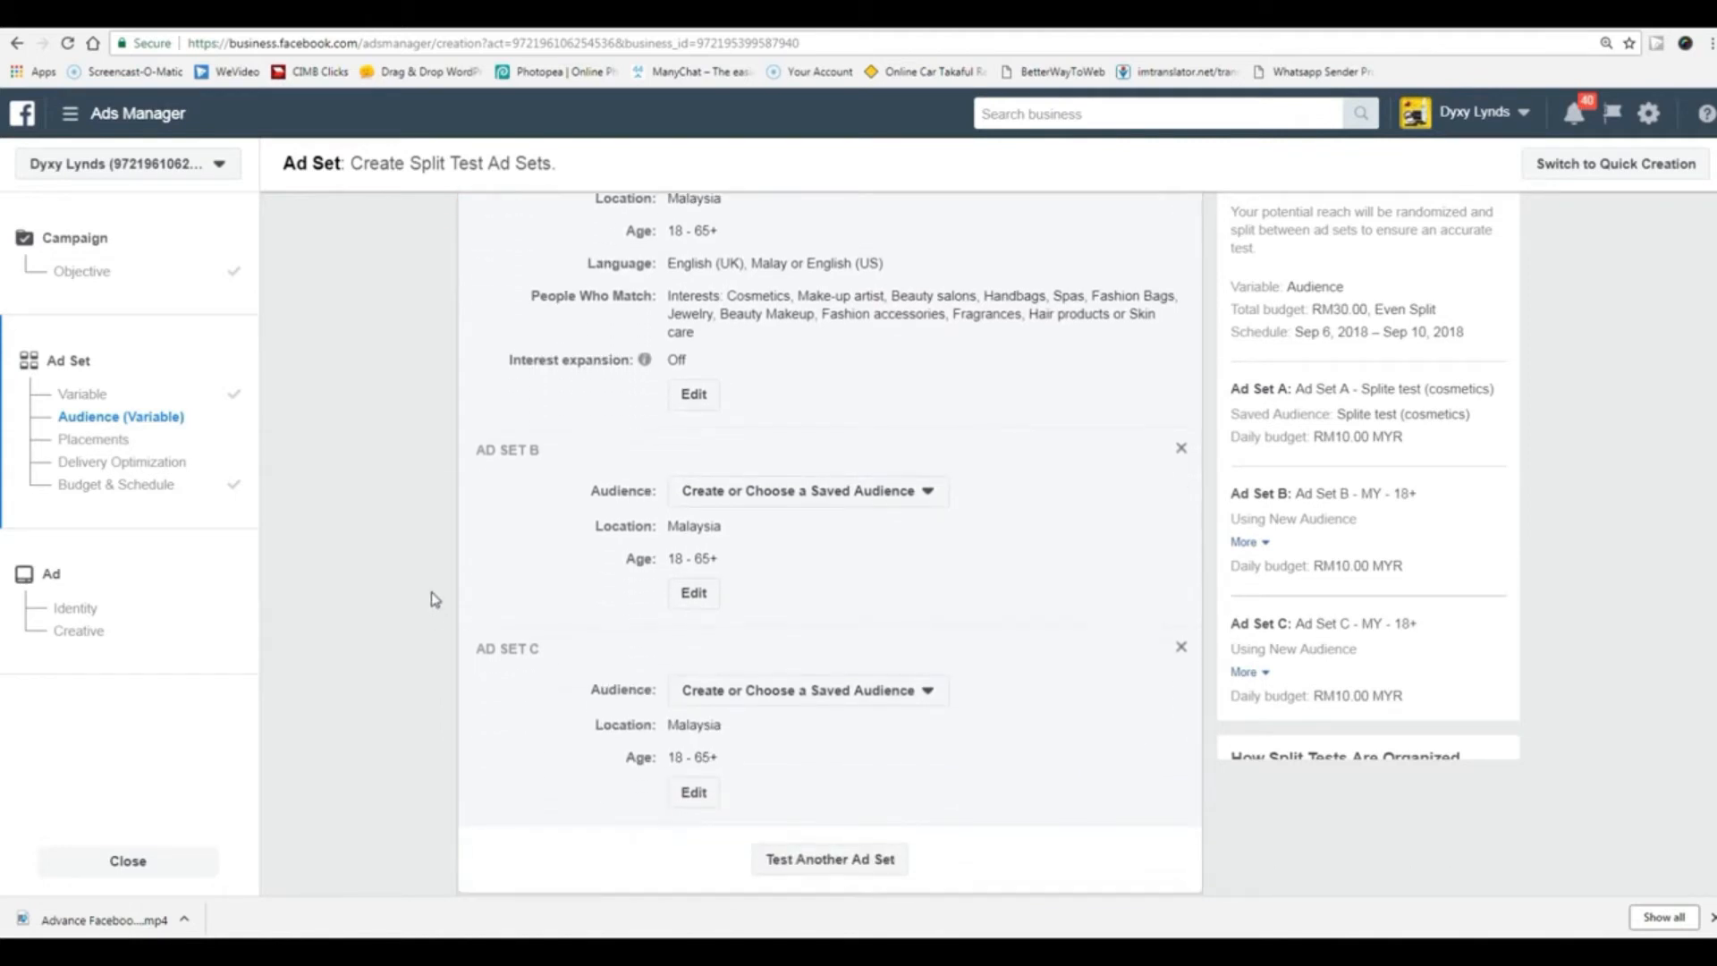
{"action": "left_click", "coordinate": [912, 495]}
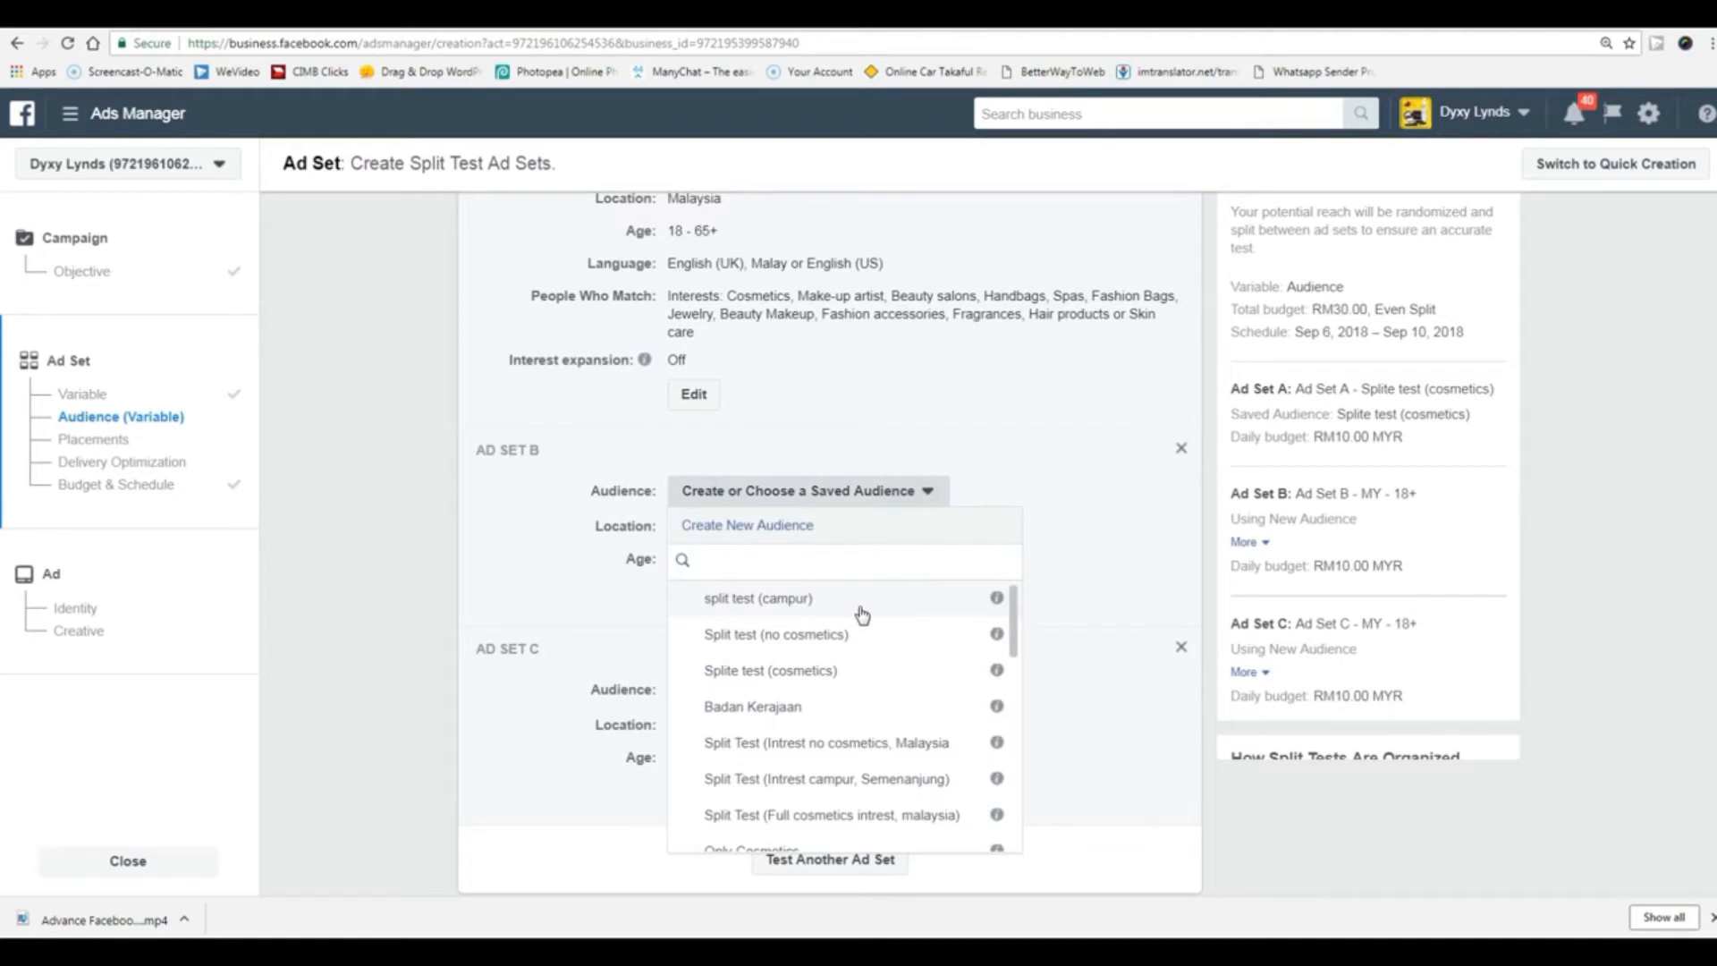
{"action": "left_click", "coordinate": [860, 611]}
- Assign the saved audience "Split test (no cosmetics)" to Ad Set C
{"action": "scroll", "coordinate": [450, 600], "scroll_direction": "down", "scroll_amount": 3}
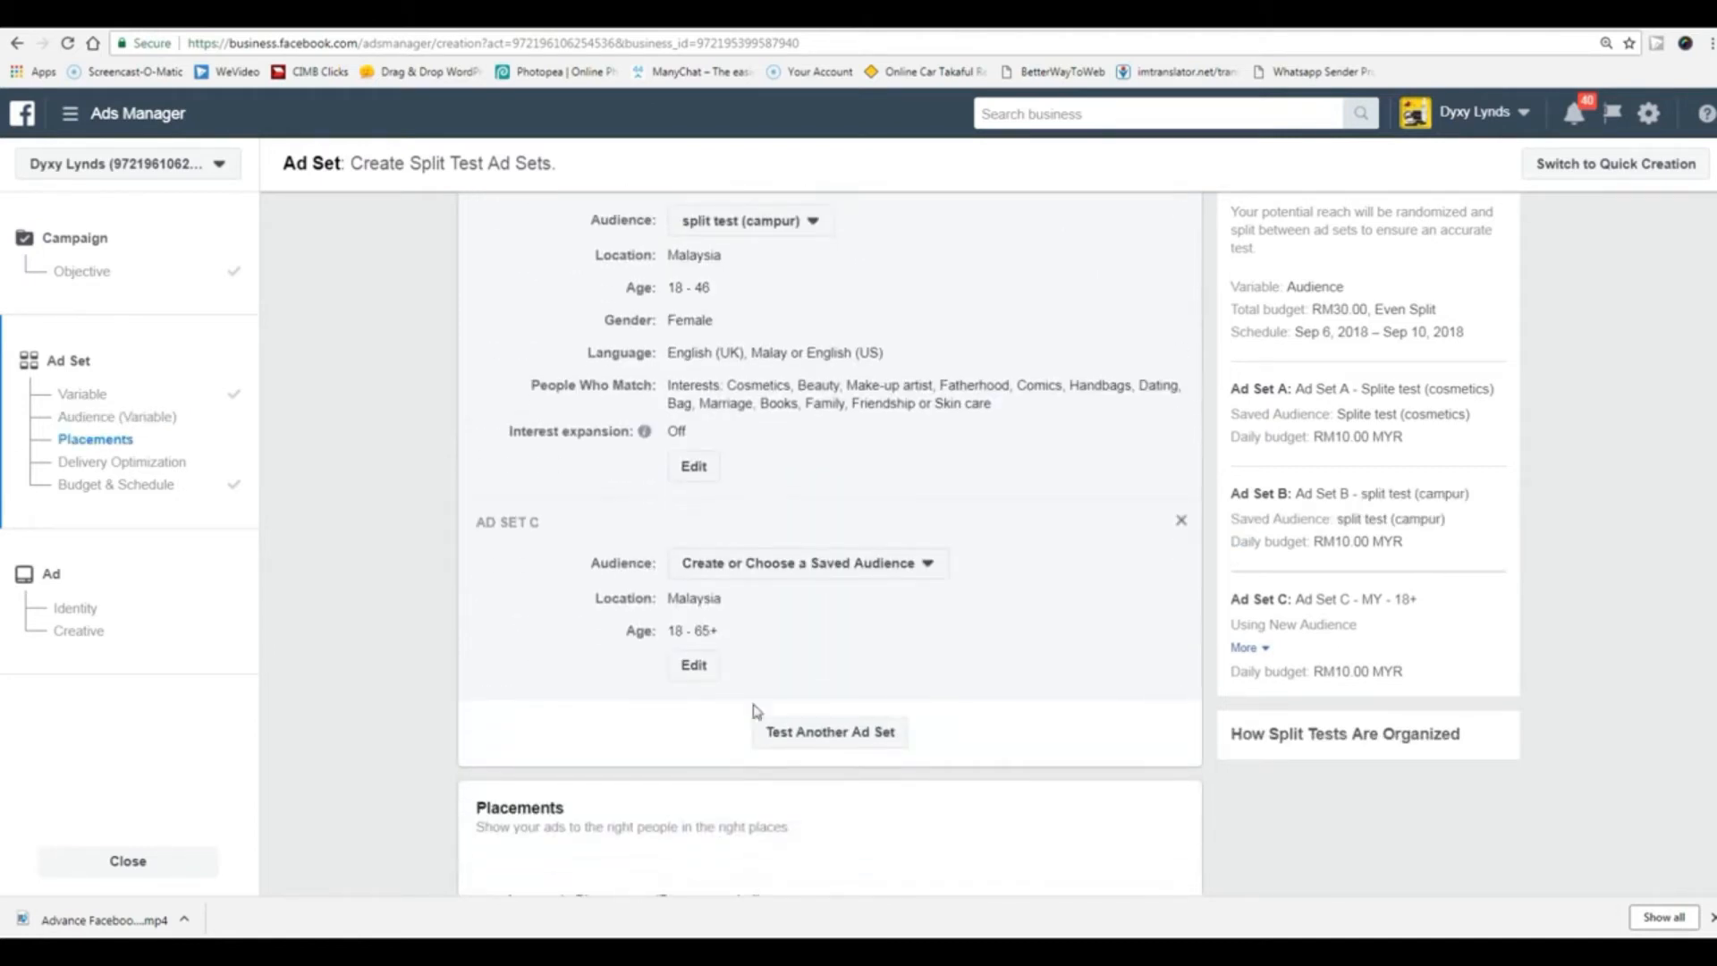
{"action": "left_click", "coordinate": [893, 574]}
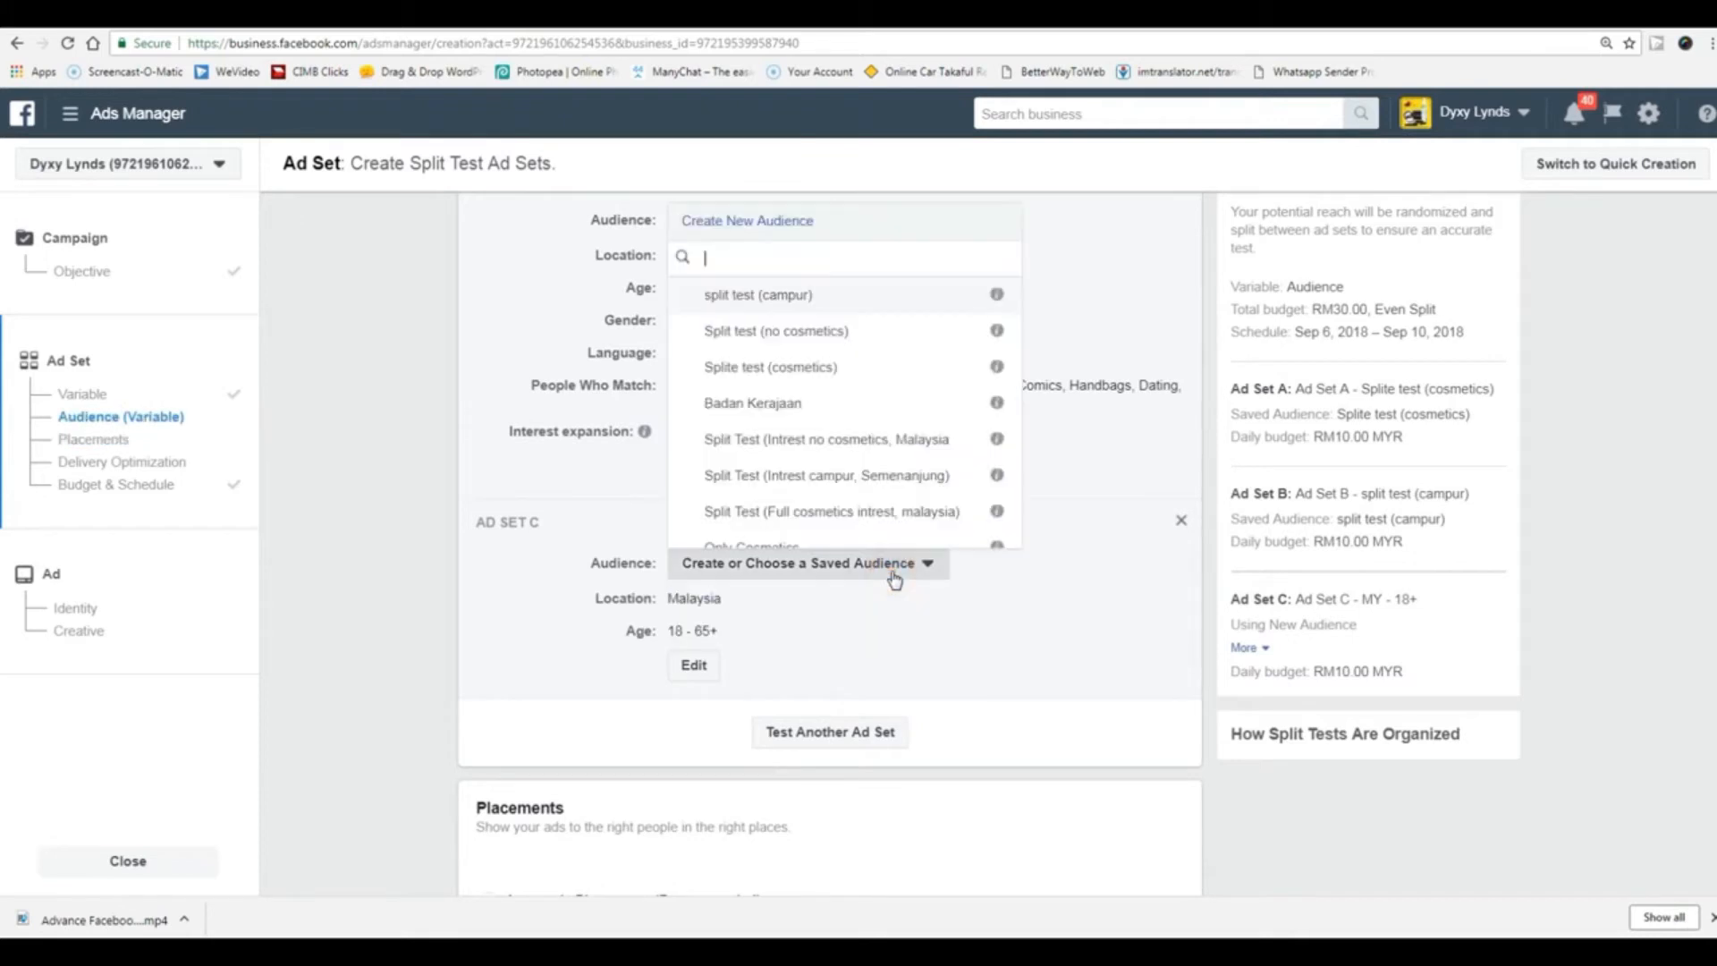
{"action": "left_click", "coordinate": [877, 330]}
- Review the targeting details of the saved audiences assigned to the three ad sets
{"action": "scroll", "coordinate": [388, 498], "scroll_direction": "up", "scroll_amount": 5}
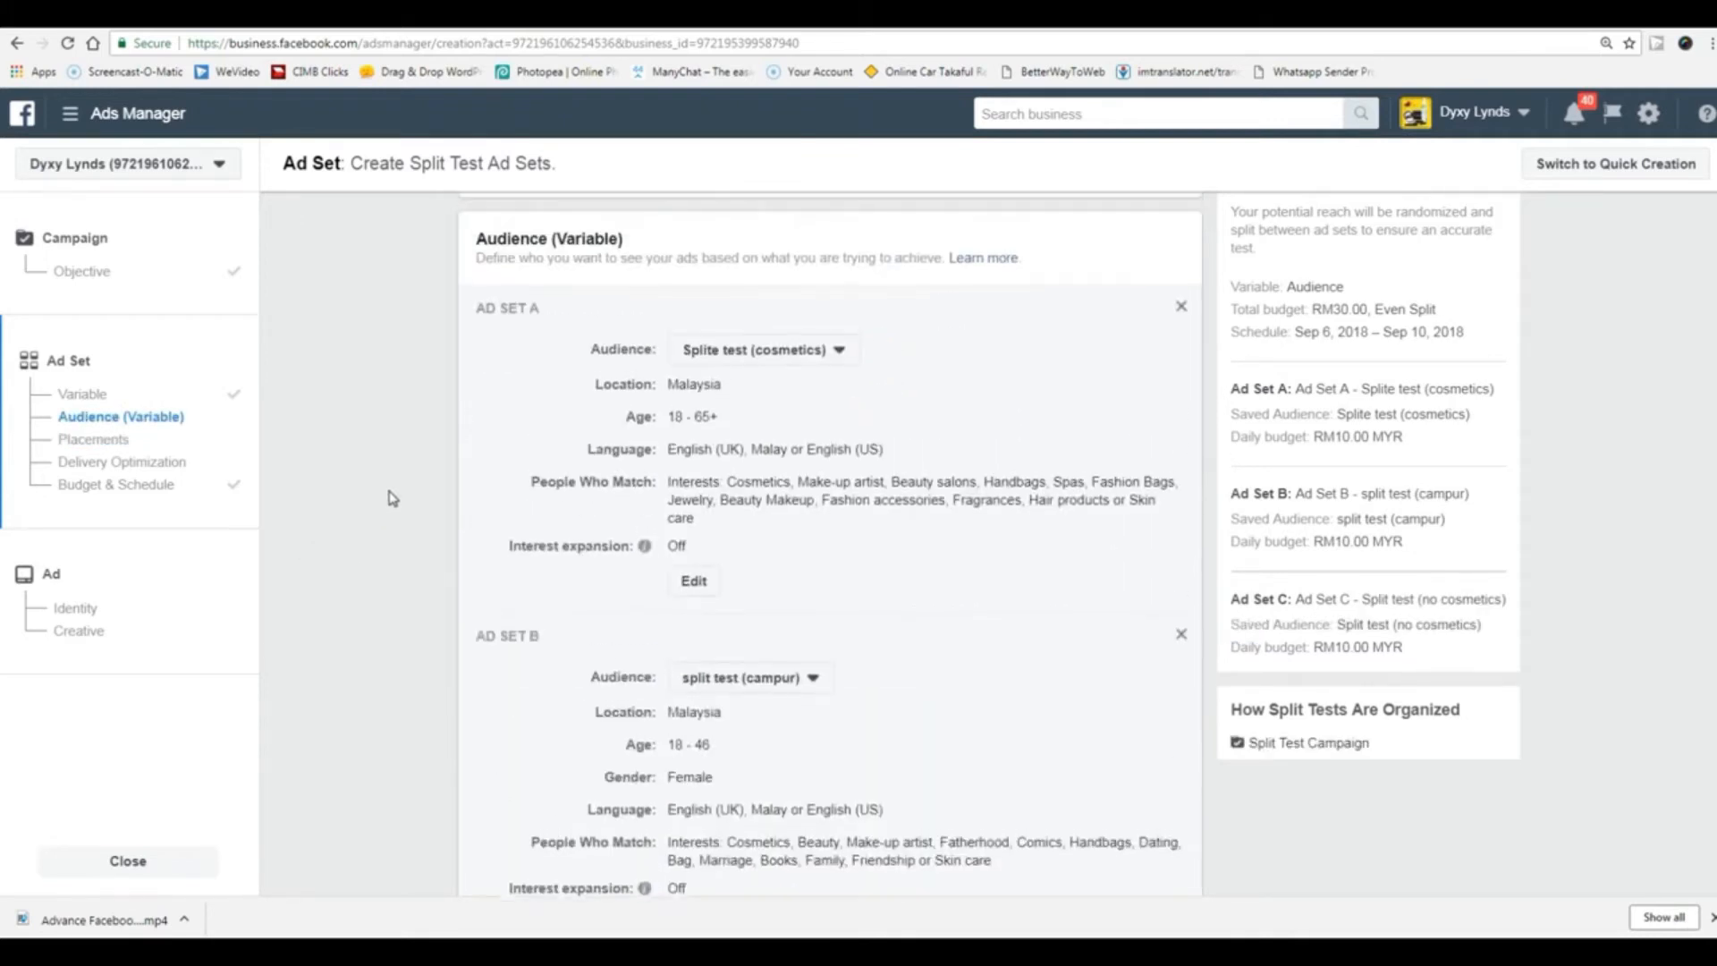
{"action": "scroll", "coordinate": [387, 498], "scroll_direction": "down", "scroll_amount": 4}
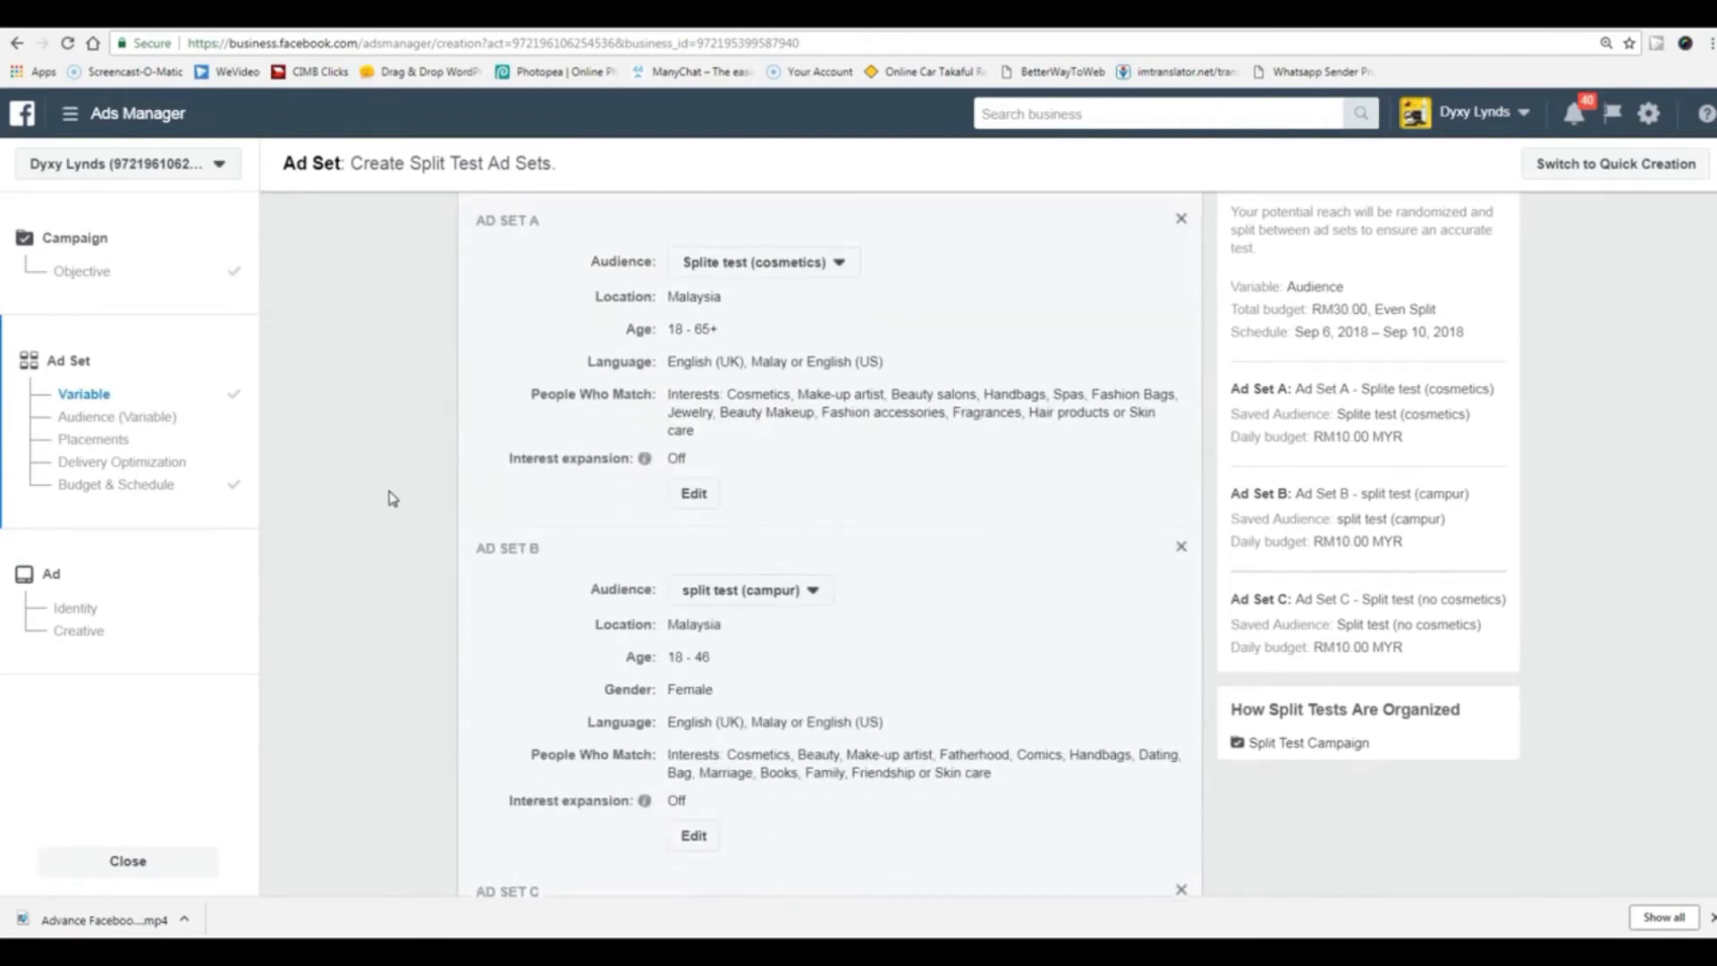
{"action": "scroll", "coordinate": [387, 498], "scroll_direction": "up", "scroll_amount": 2}
{"action": "scroll", "coordinate": [495, 645], "scroll_direction": "down", "scroll_amount": 10}
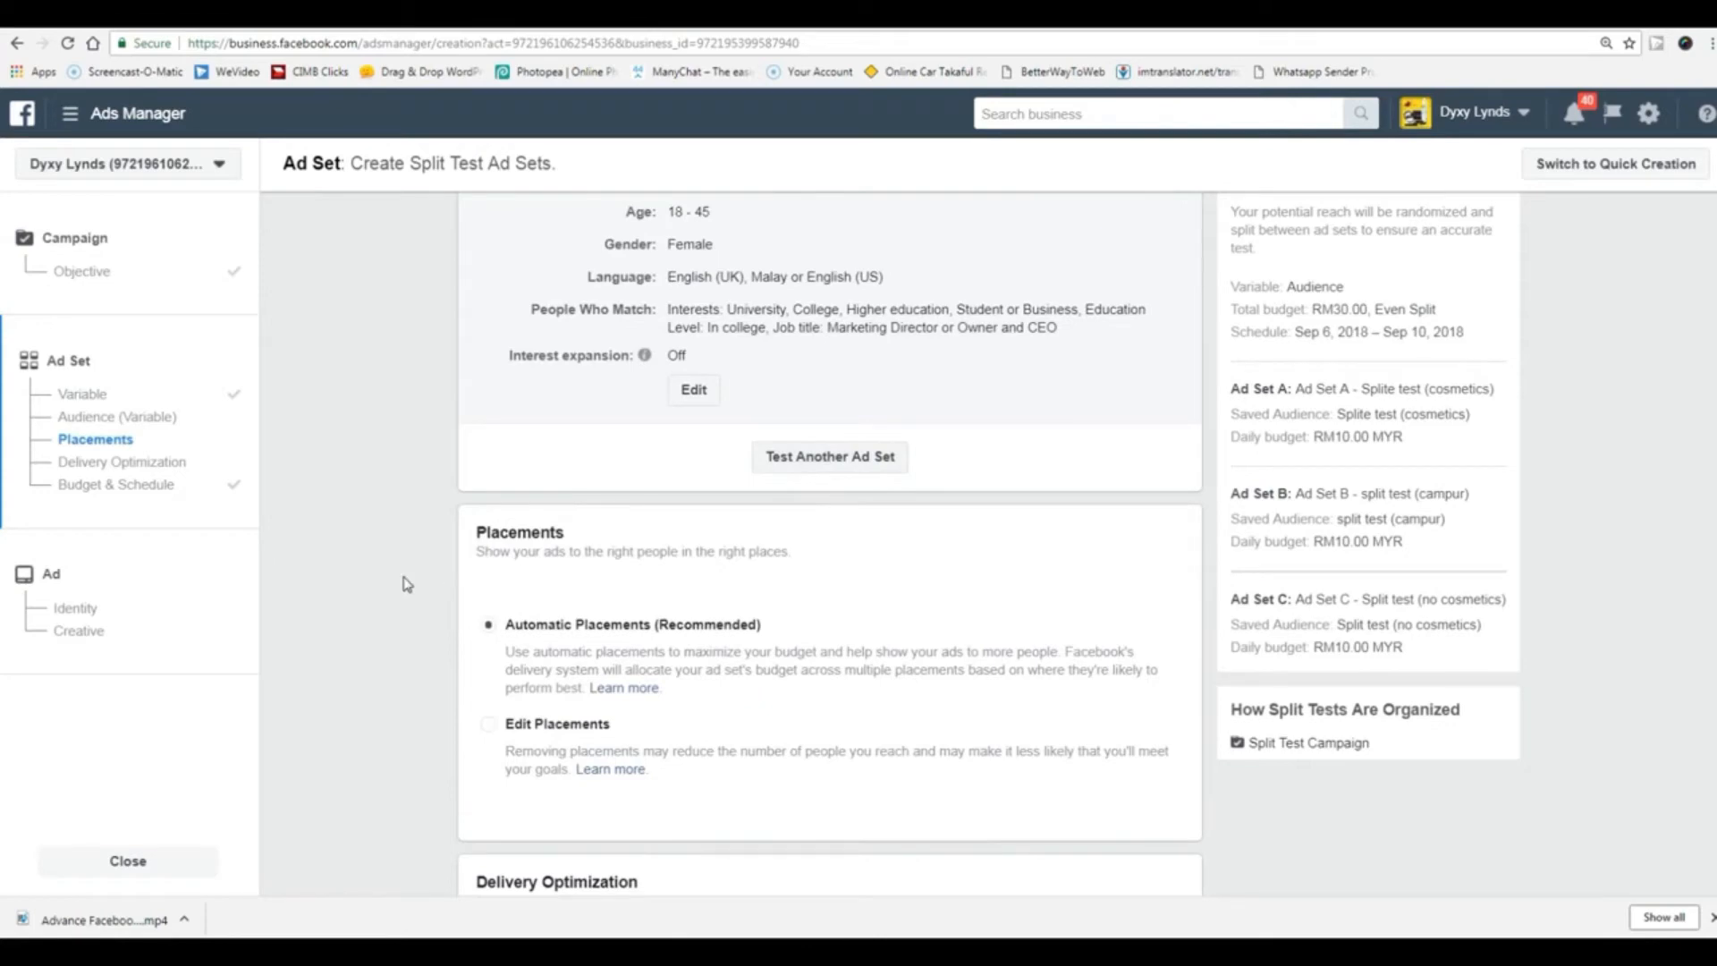
{"action": "scroll", "coordinate": [407, 584], "scroll_direction": "up", "scroll_amount": 15}
{"action": "scroll", "coordinate": [407, 584], "scroll_direction": "down", "scroll_amount": 15}
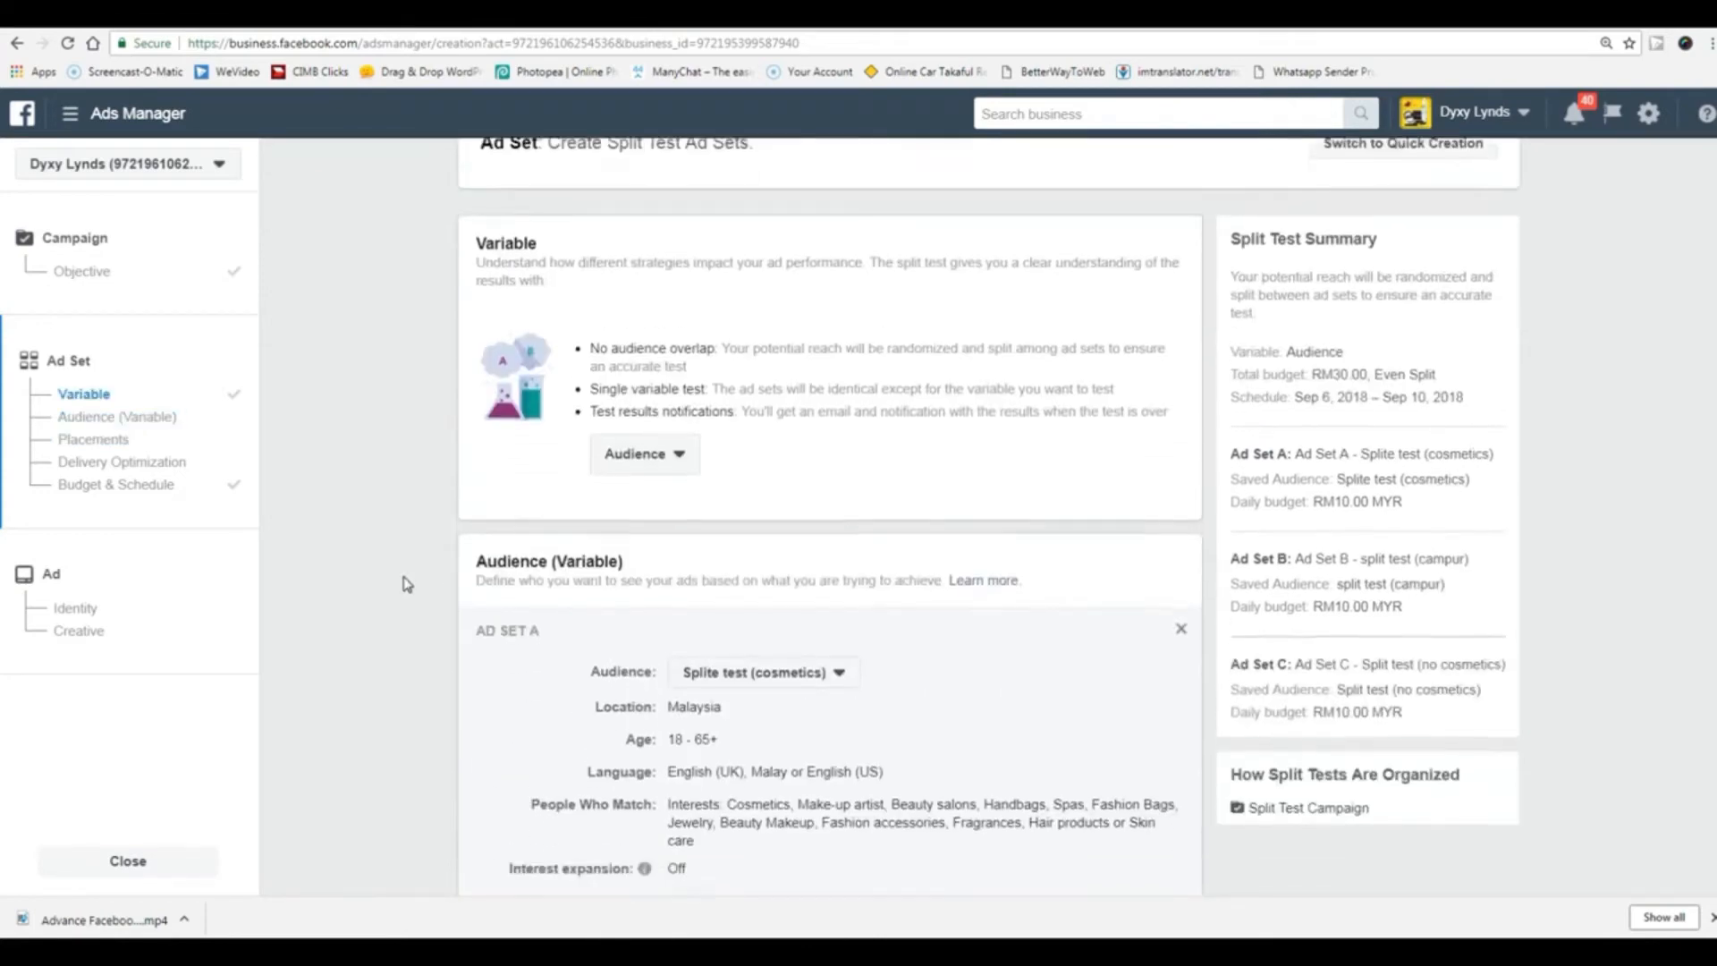
- Examine the Automatic Placements (Recommended) option in the placement settings
{"action": "scroll", "coordinate": [407, 584], "scroll_direction": "up", "scroll_amount": 1}
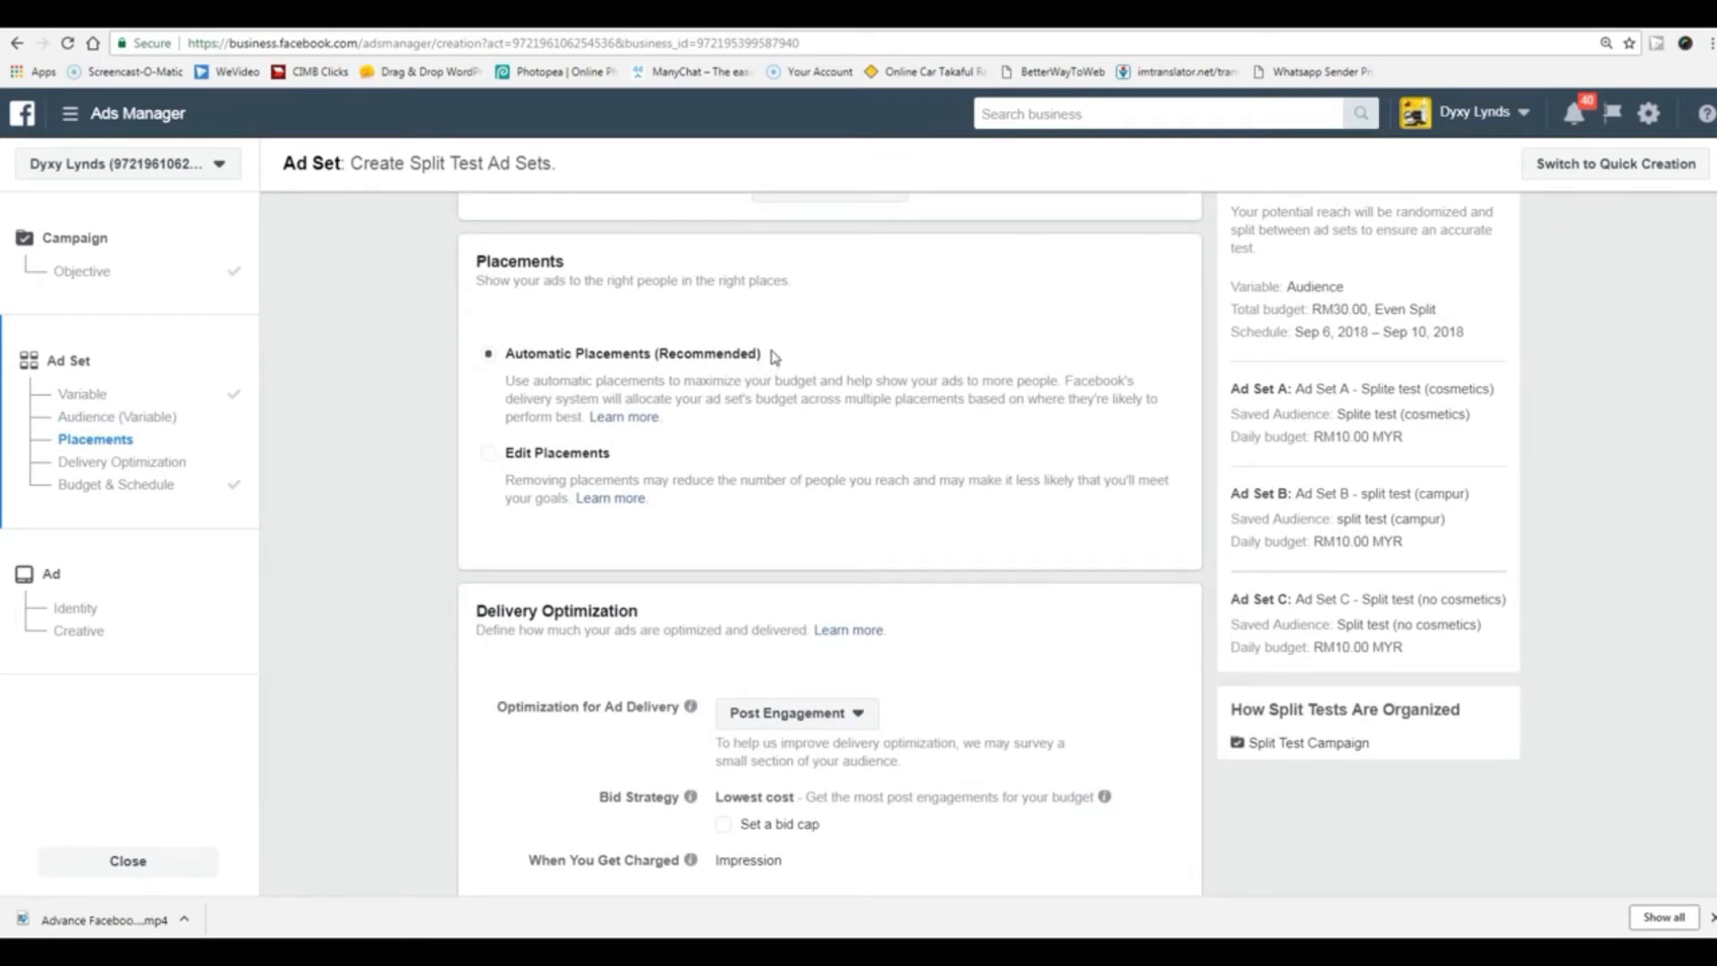
{"action": "left_click_drag", "start_coordinate": [773, 356], "coordinate": [515, 358]}
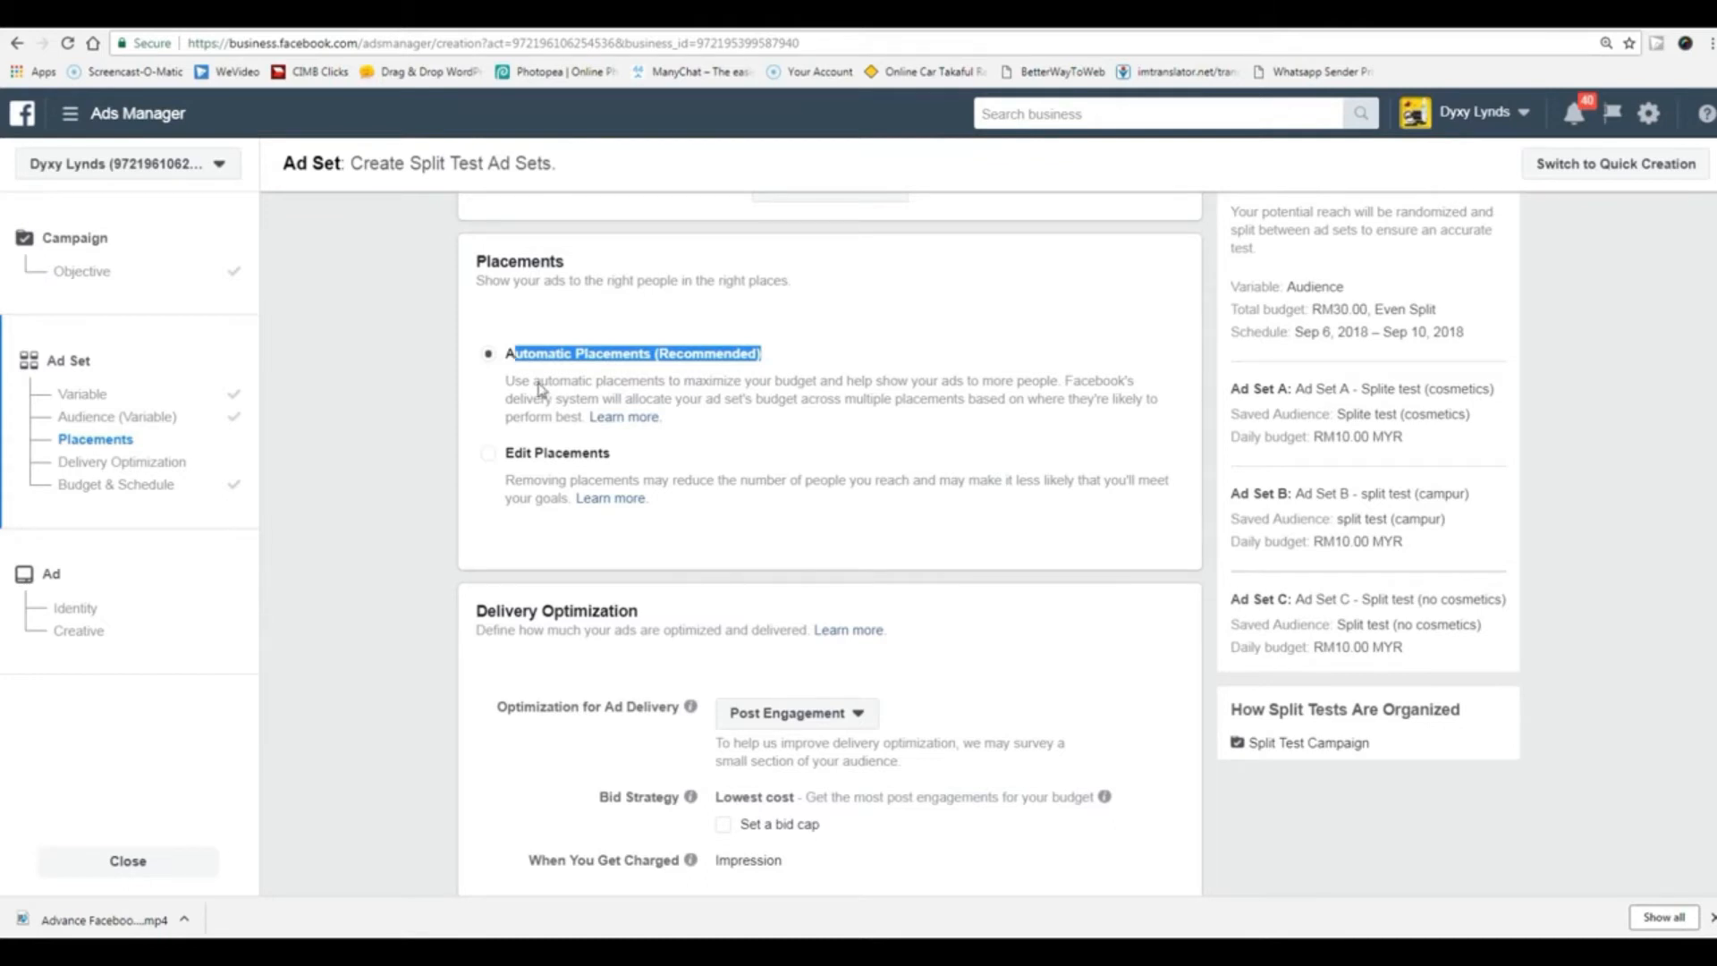
{"action": "left_click", "coordinate": [587, 362]}
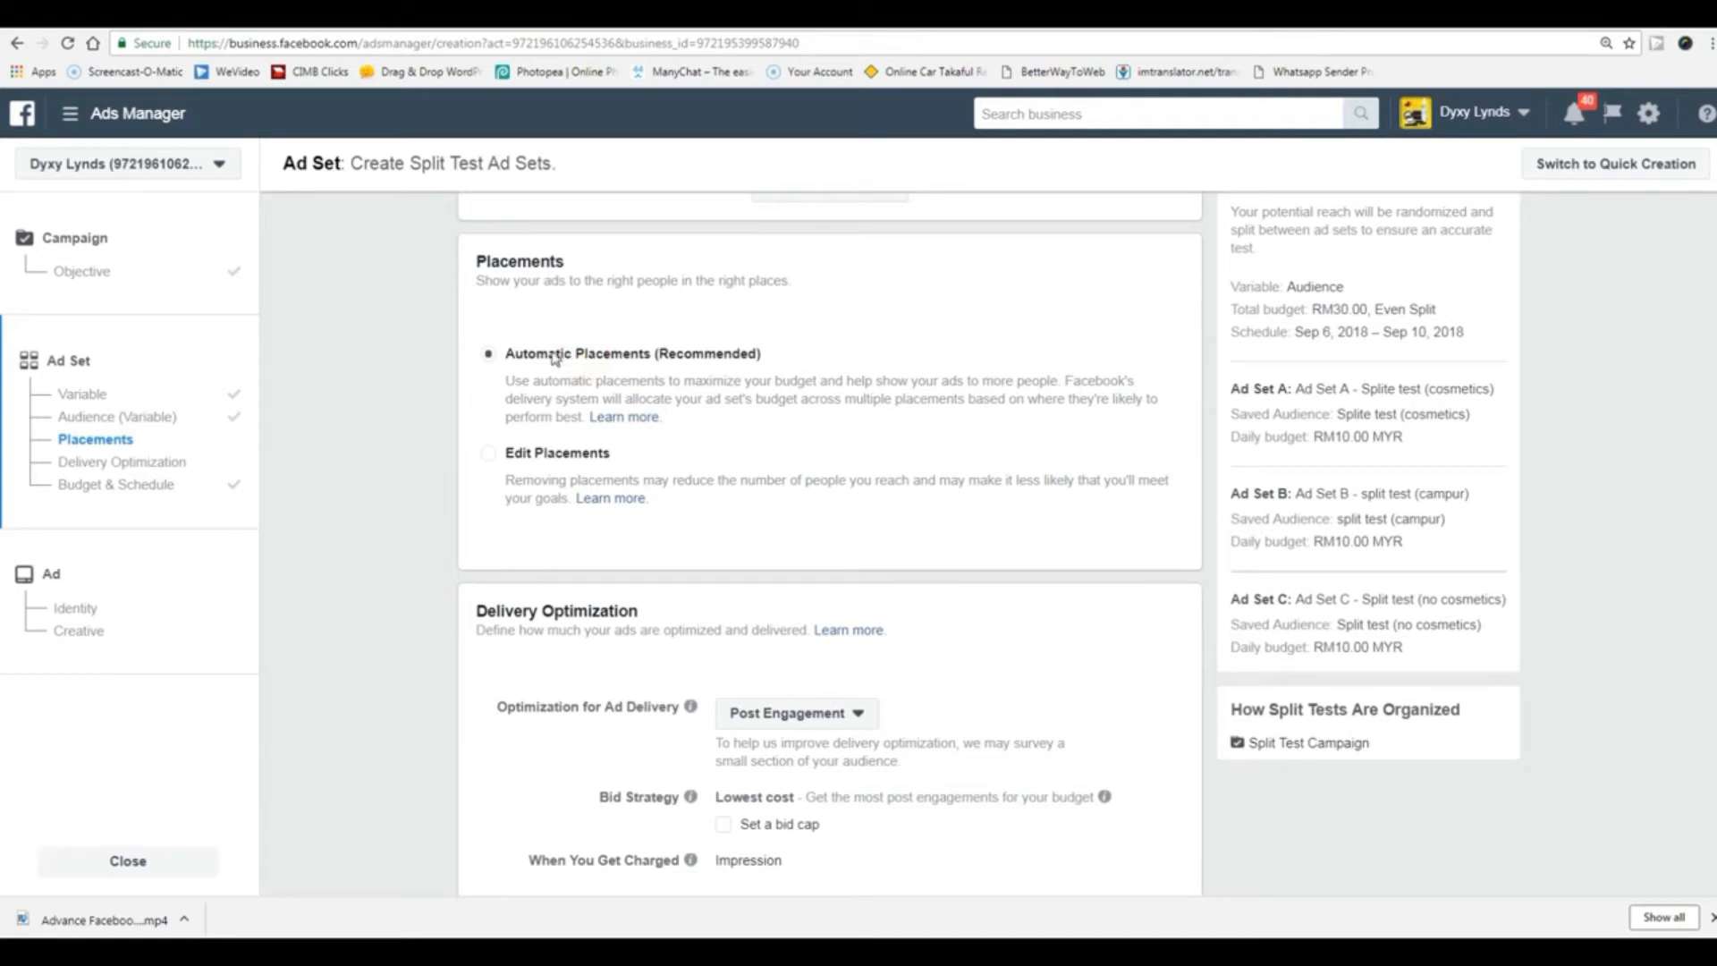
{"action": "left_click_drag", "start_coordinate": [487, 353], "coordinate": [766, 355]}
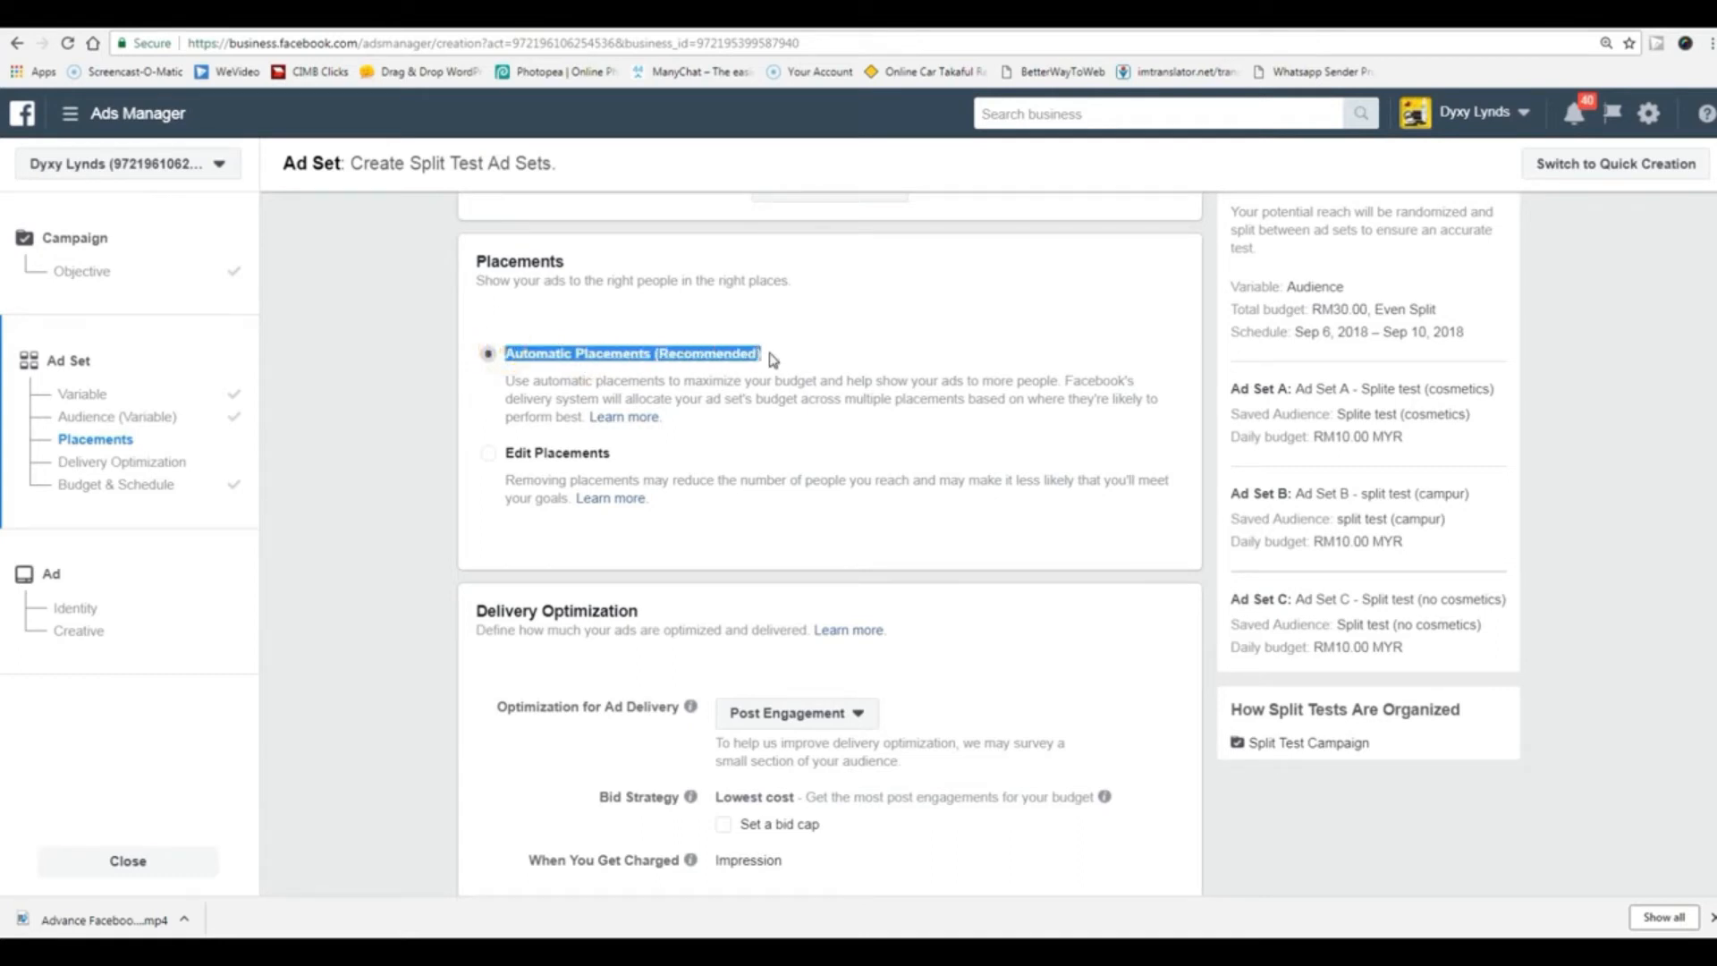
{"action": "left_click", "coordinate": [508, 360]}
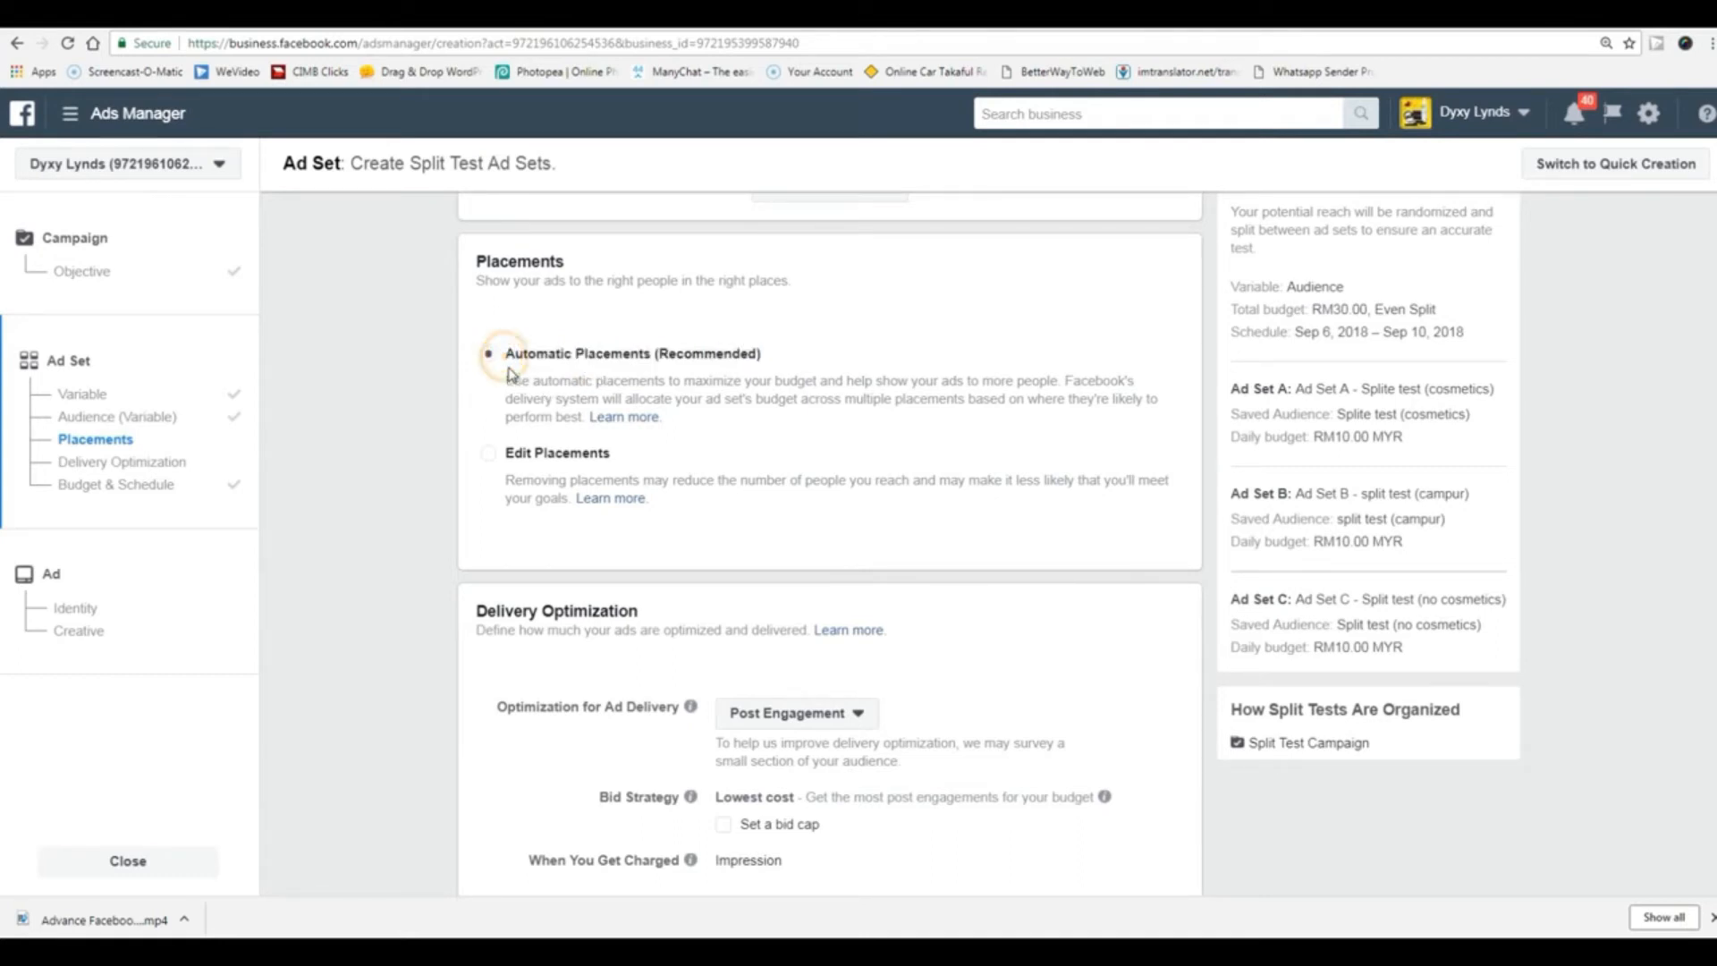
{"action": "mouse_move", "coordinate": [505, 355]}
{"action": "left_mouse_down"}
{"action": "mouse_move", "coordinate": [784, 356]}
{"action": "mouse_move", "coordinate": [510, 357]}
{"action": "left_mouse_up"}
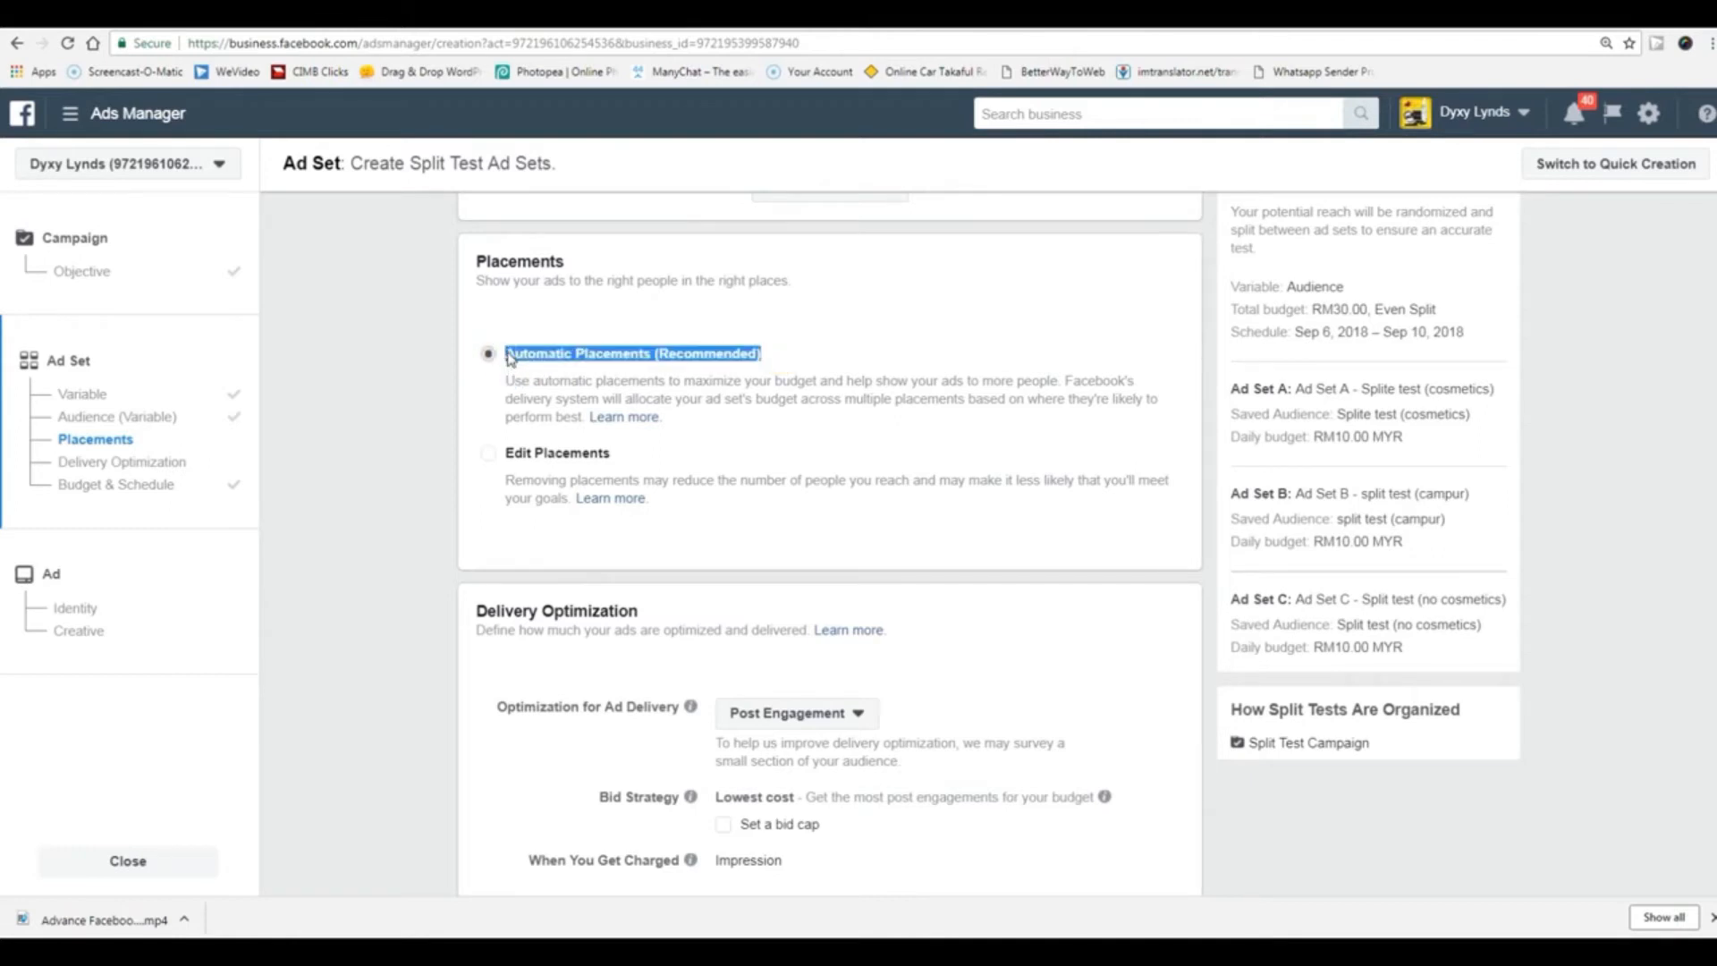
{"action": "left_click", "coordinate": [894, 372]}
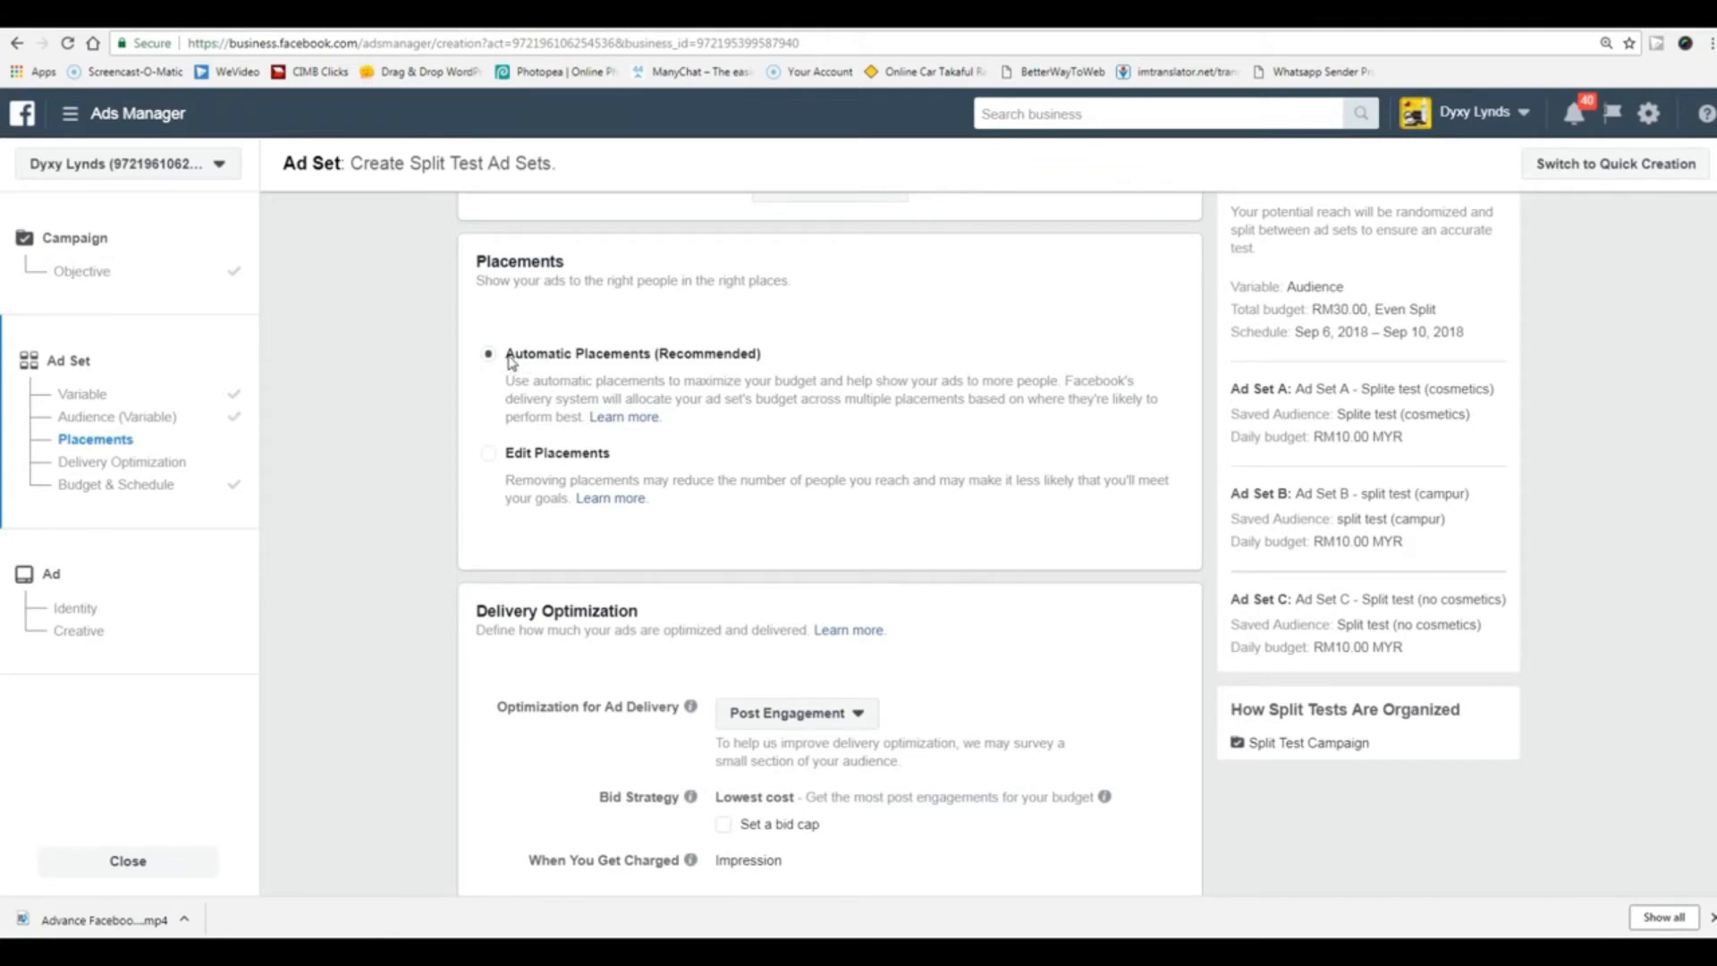
{"action": "left_click_drag", "start_coordinate": [508, 356], "coordinate": [821, 360]}
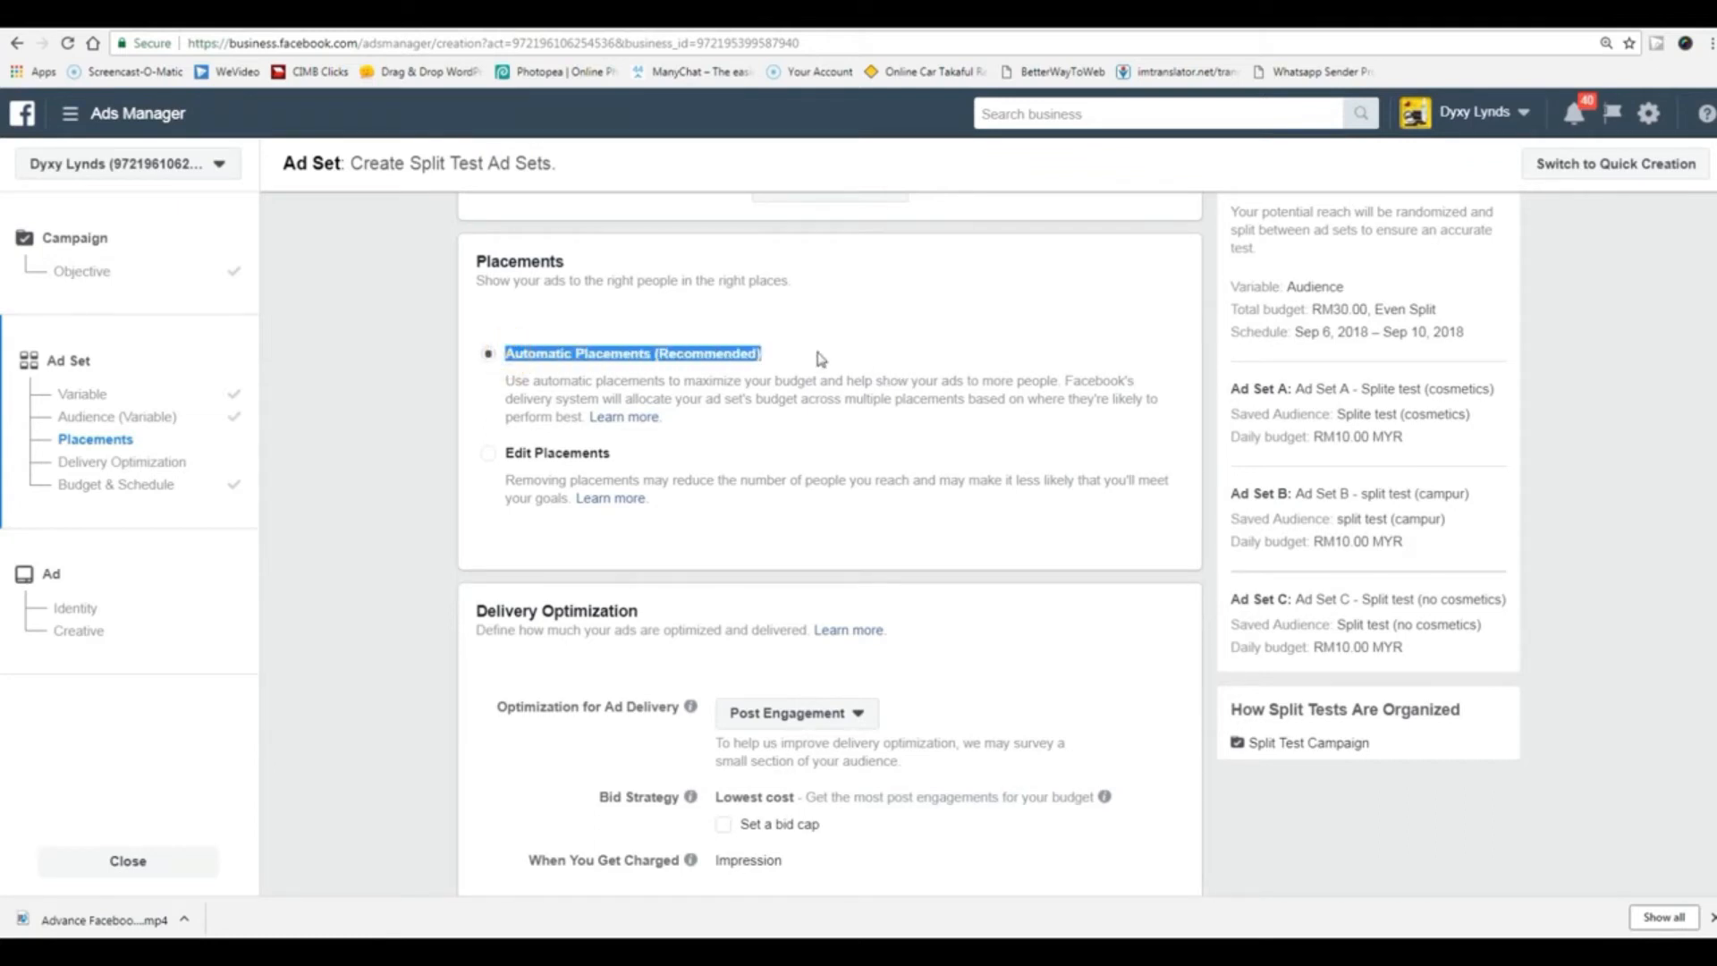
{"action": "left_click", "coordinate": [821, 359]}
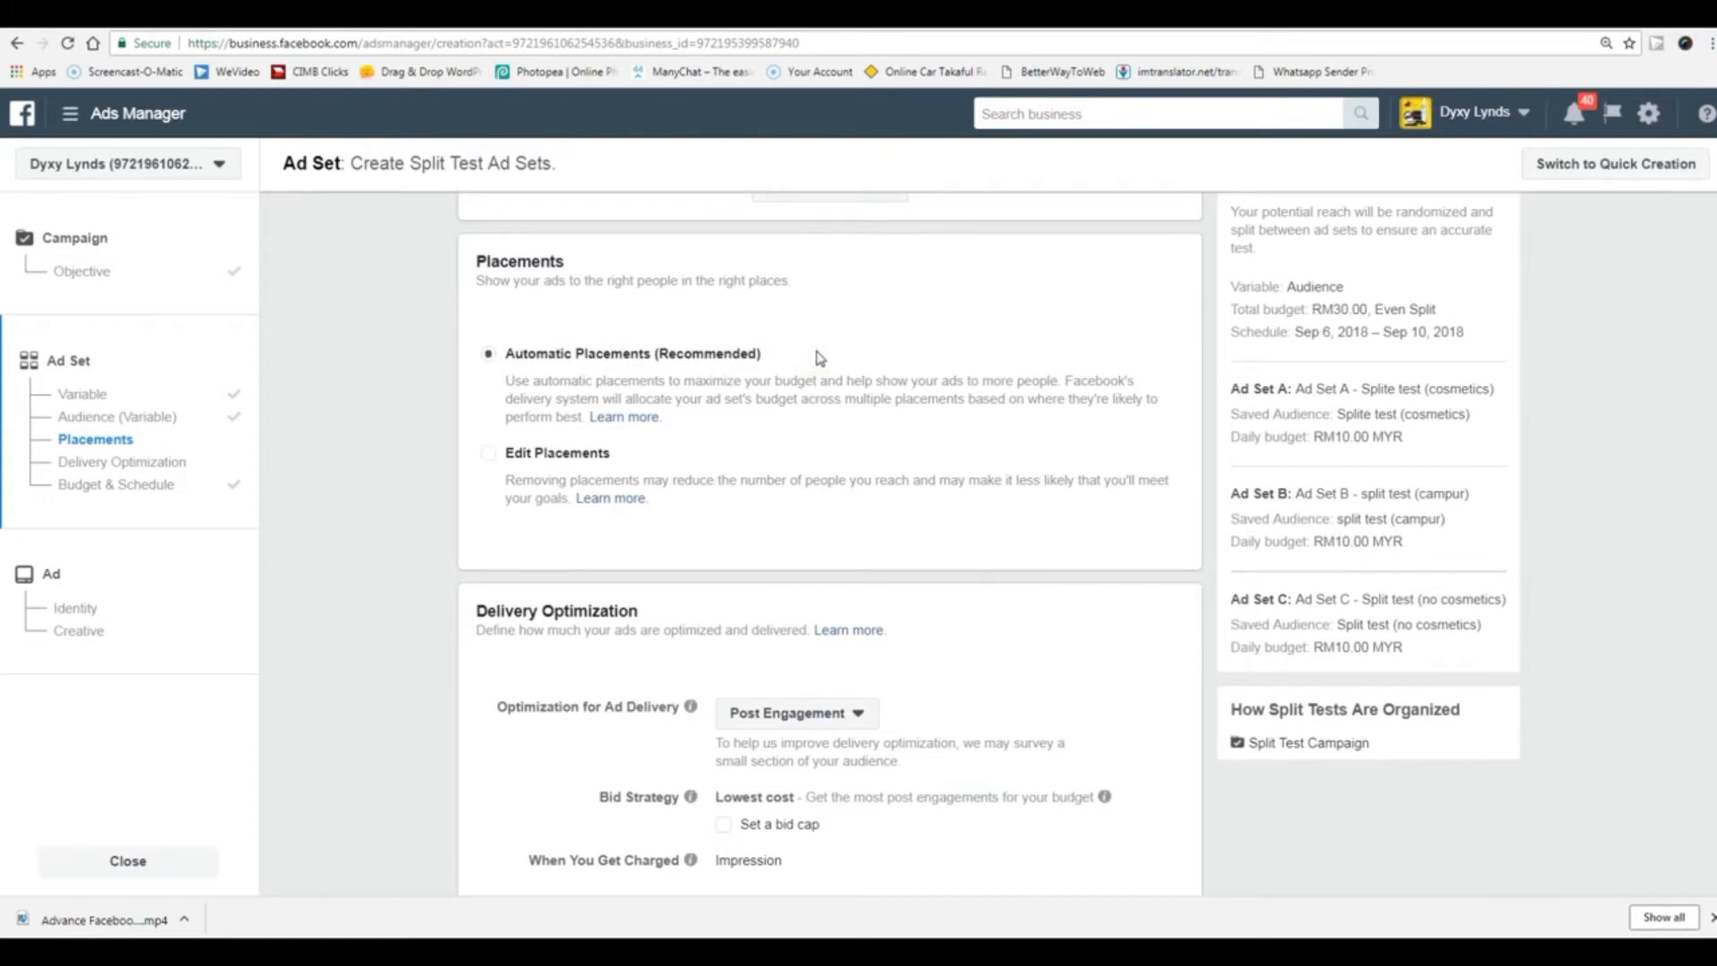
- Switch the placements to Edit Placements and check the available device types, keeping All Devices (Recommended)
{"action": "scroll", "coordinate": [809, 359], "scroll_direction": "down", "scroll_amount": 1}
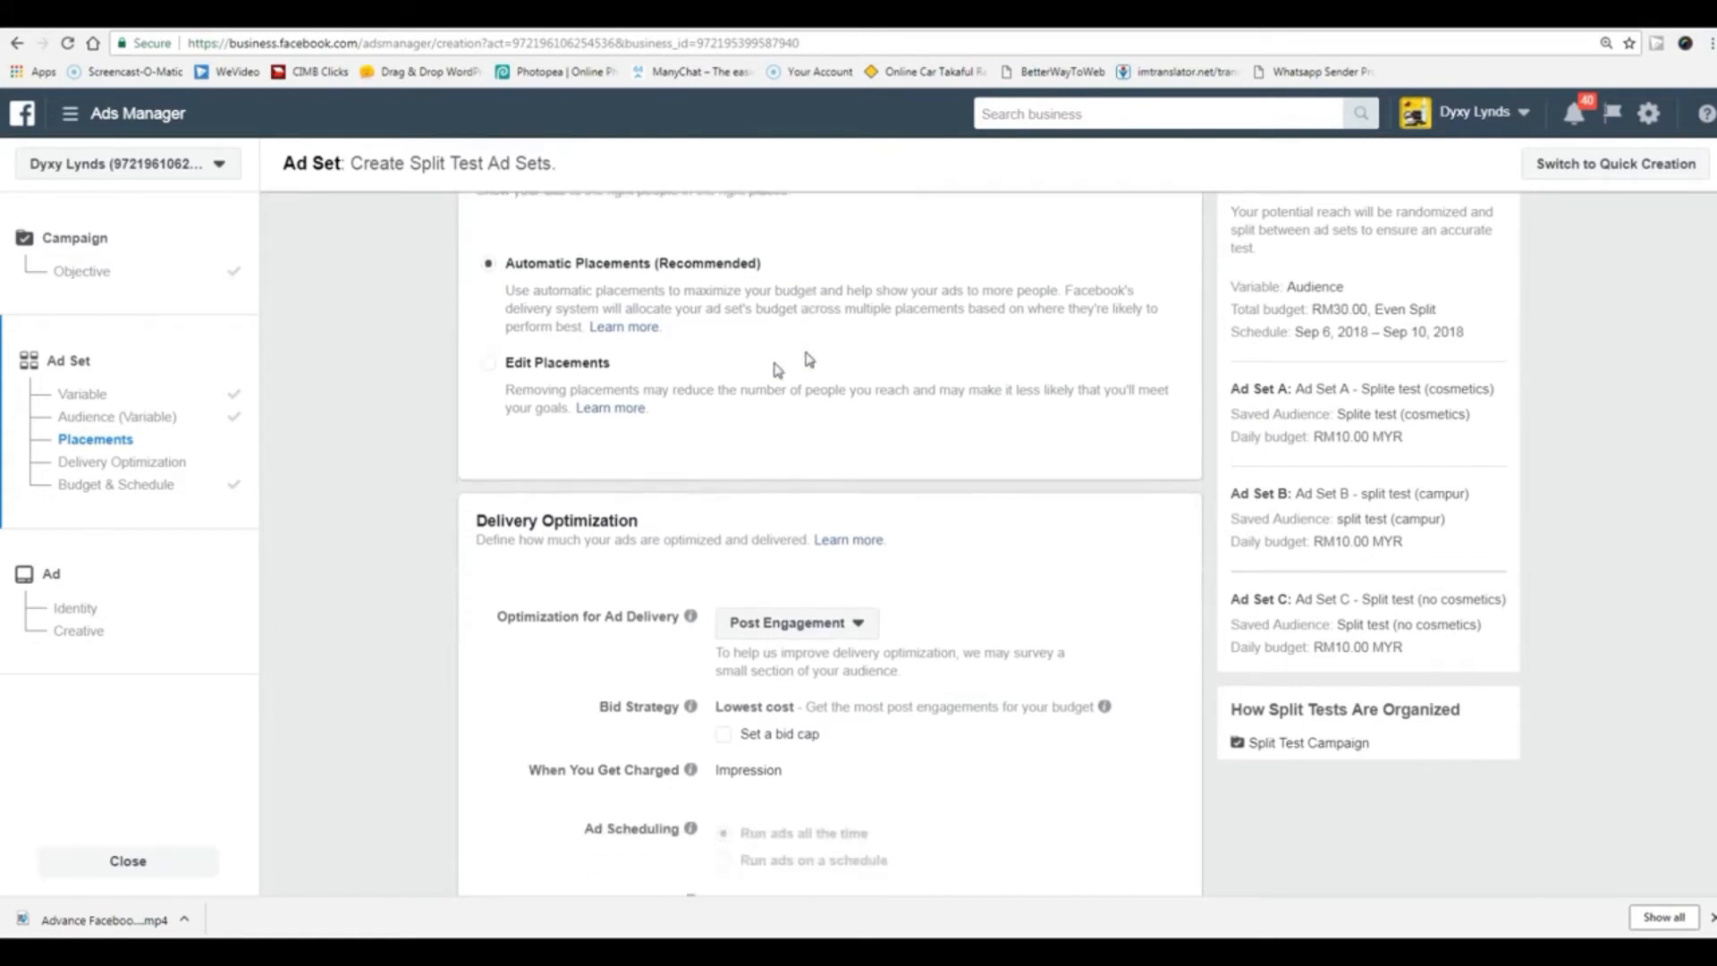
{"action": "left_click", "coordinate": [489, 363]}
{"action": "scroll", "coordinate": [376, 437], "scroll_direction": "down", "scroll_amount": 2}
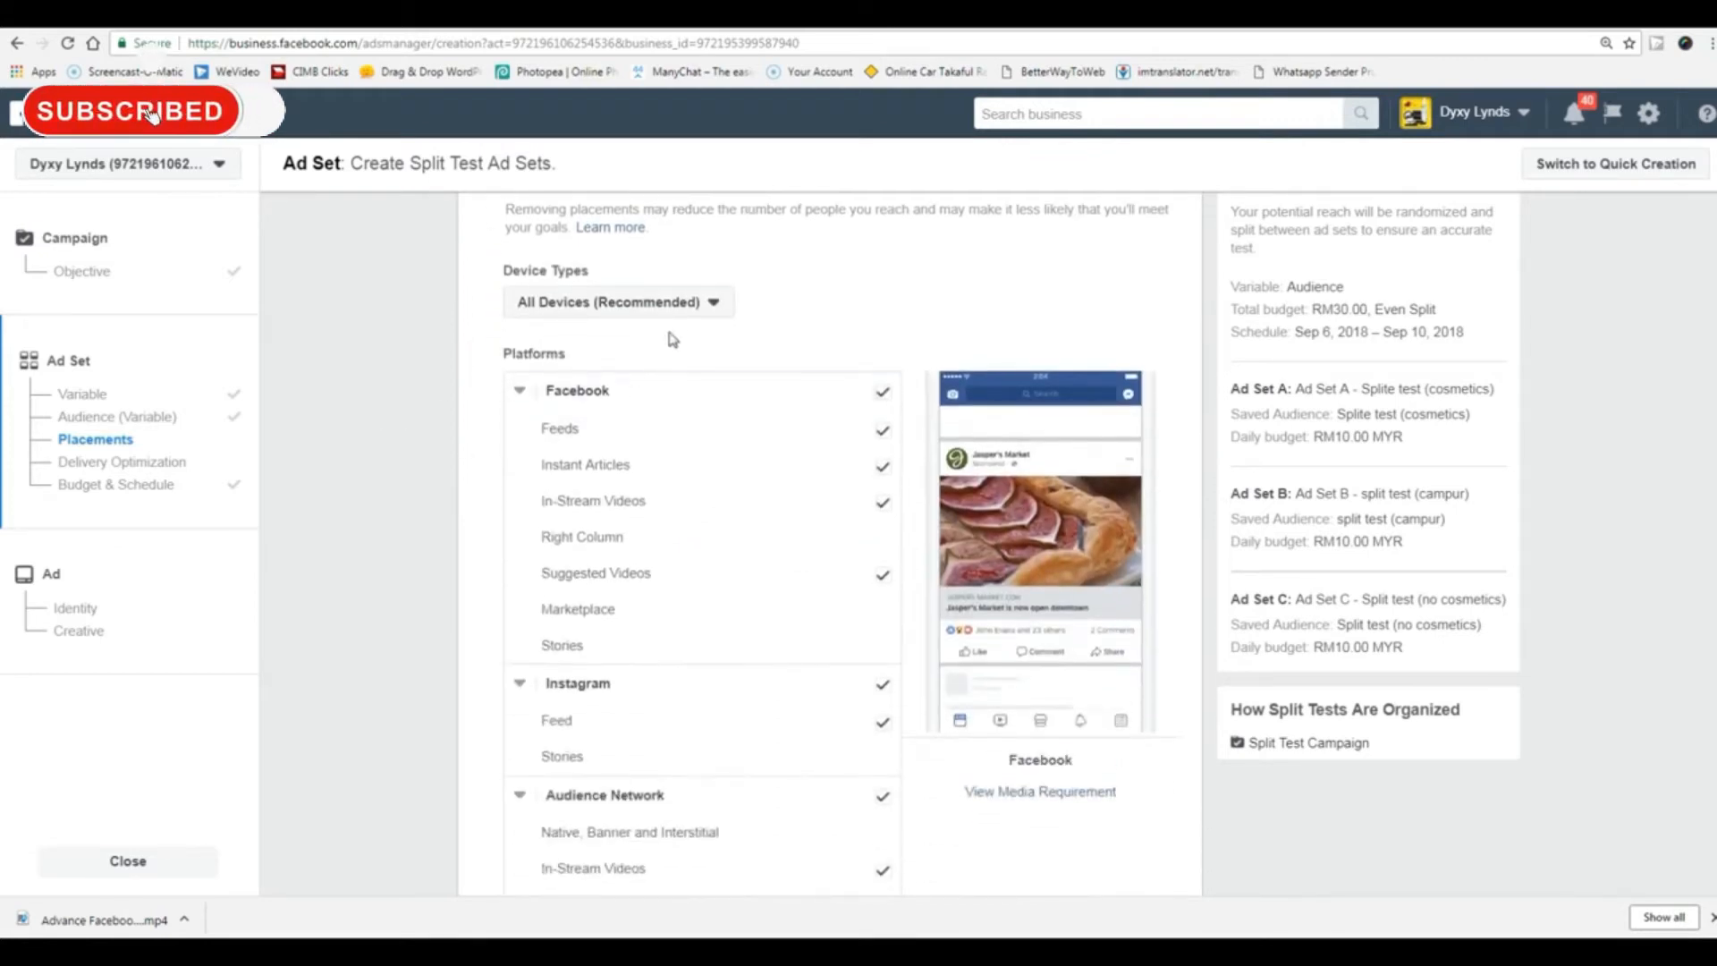
{"action": "left_click", "coordinate": [684, 304]}
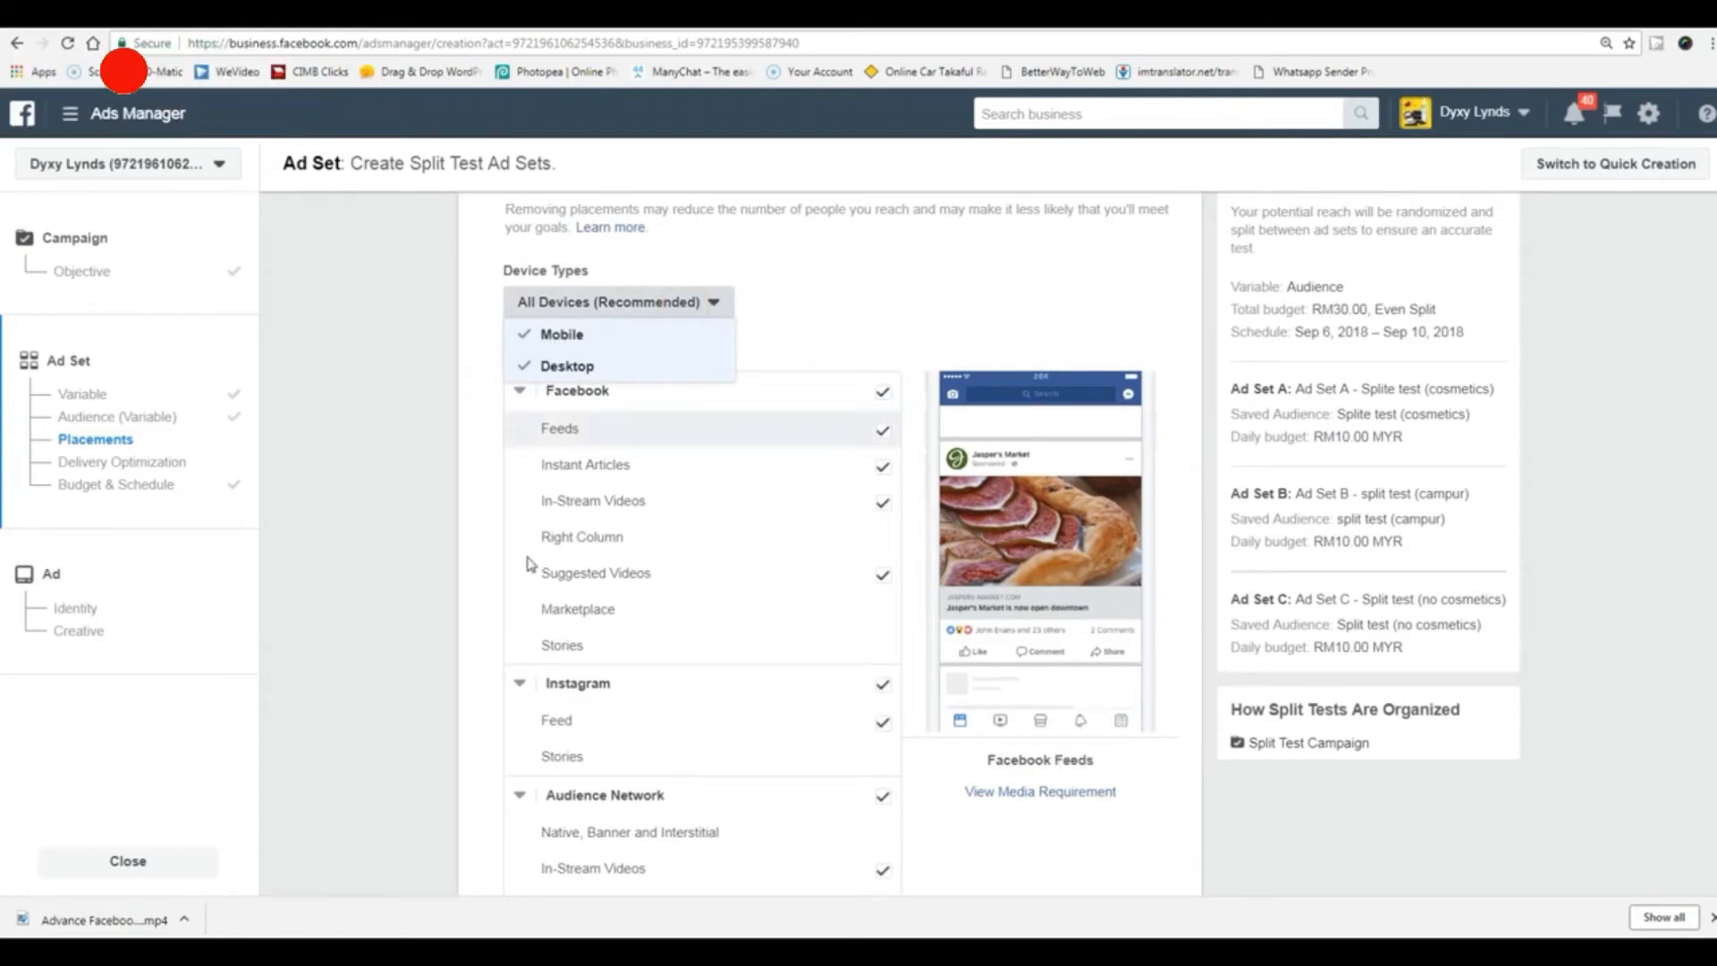
{"action": "left_click", "coordinate": [429, 589]}
{"action": "left_click", "coordinate": [403, 513]}
- Exclude Instagram from the ad placement platforms
{"action": "scroll", "coordinate": [403, 513], "scroll_direction": "down", "scroll_amount": 1}
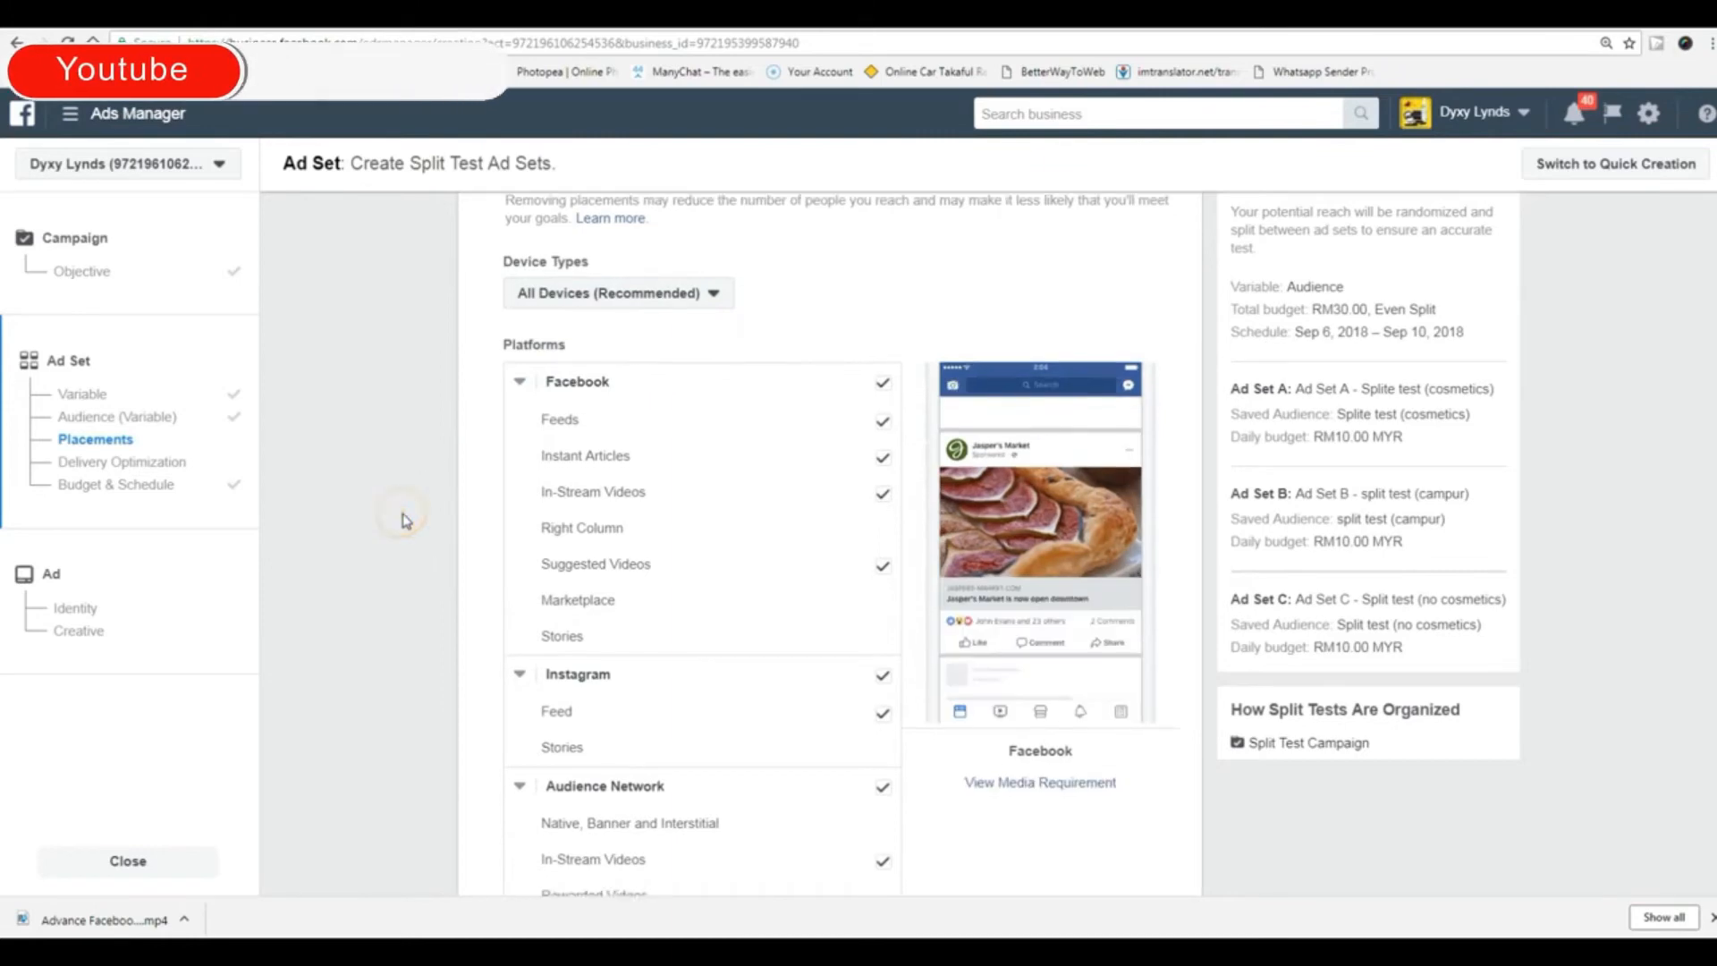
{"action": "scroll", "coordinate": [402, 518], "scroll_direction": "down", "scroll_amount": 1}
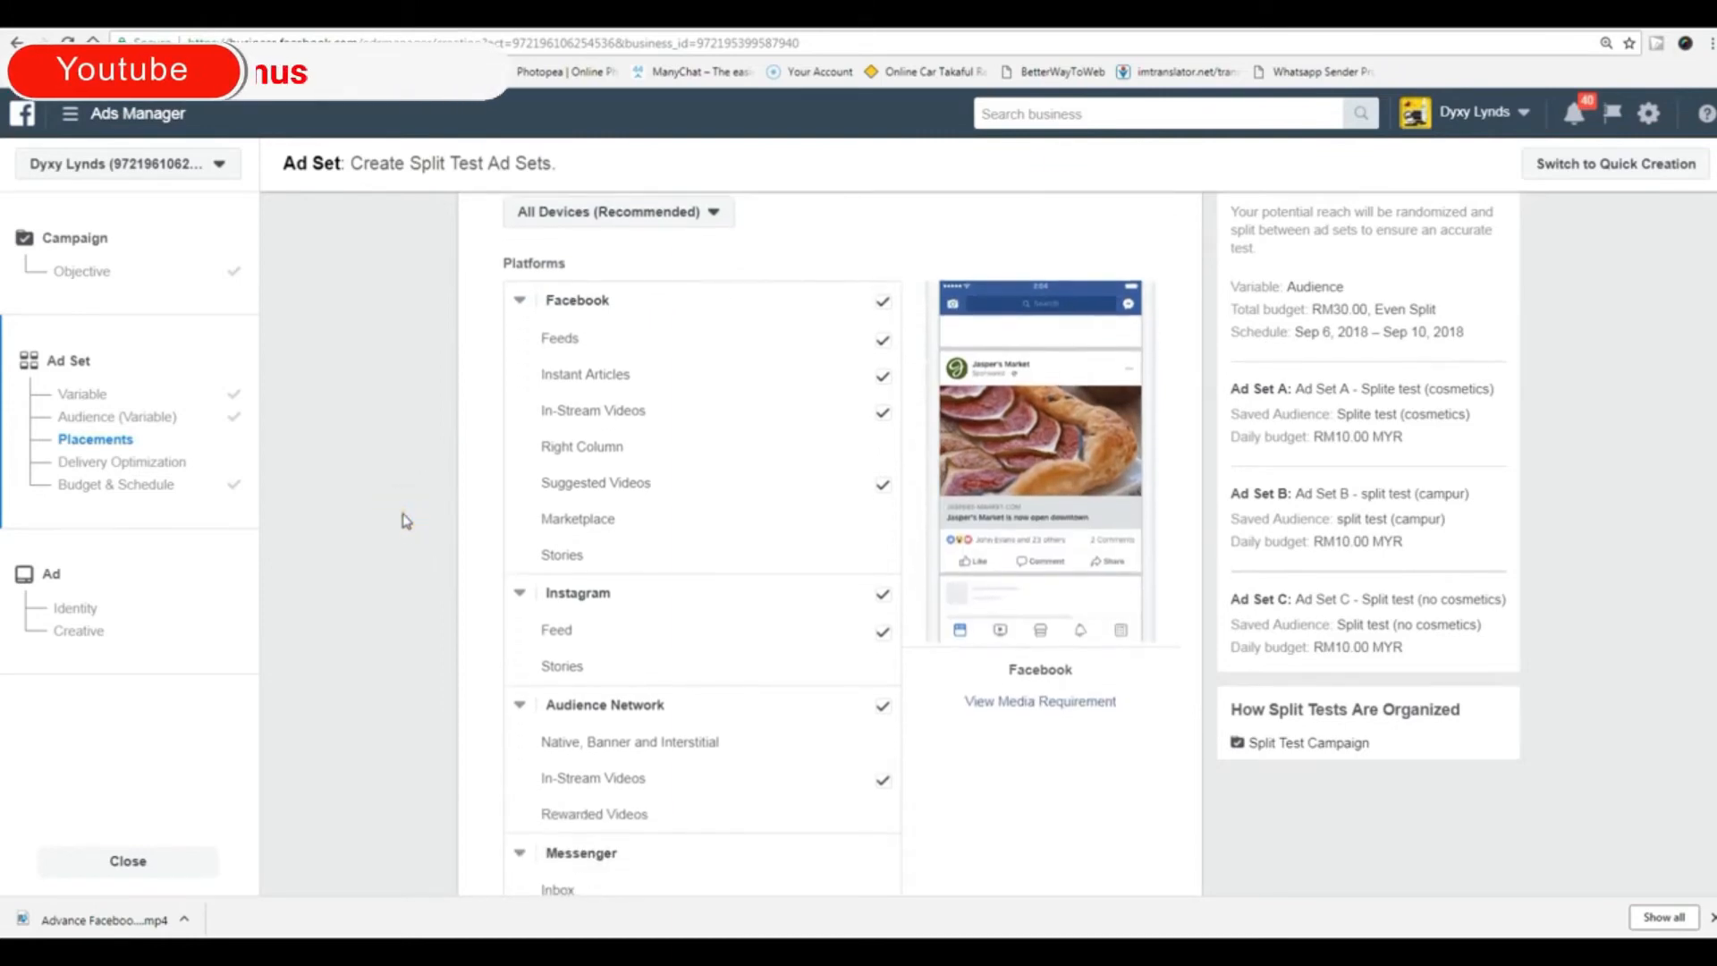
{"action": "left_click", "coordinate": [882, 597]}
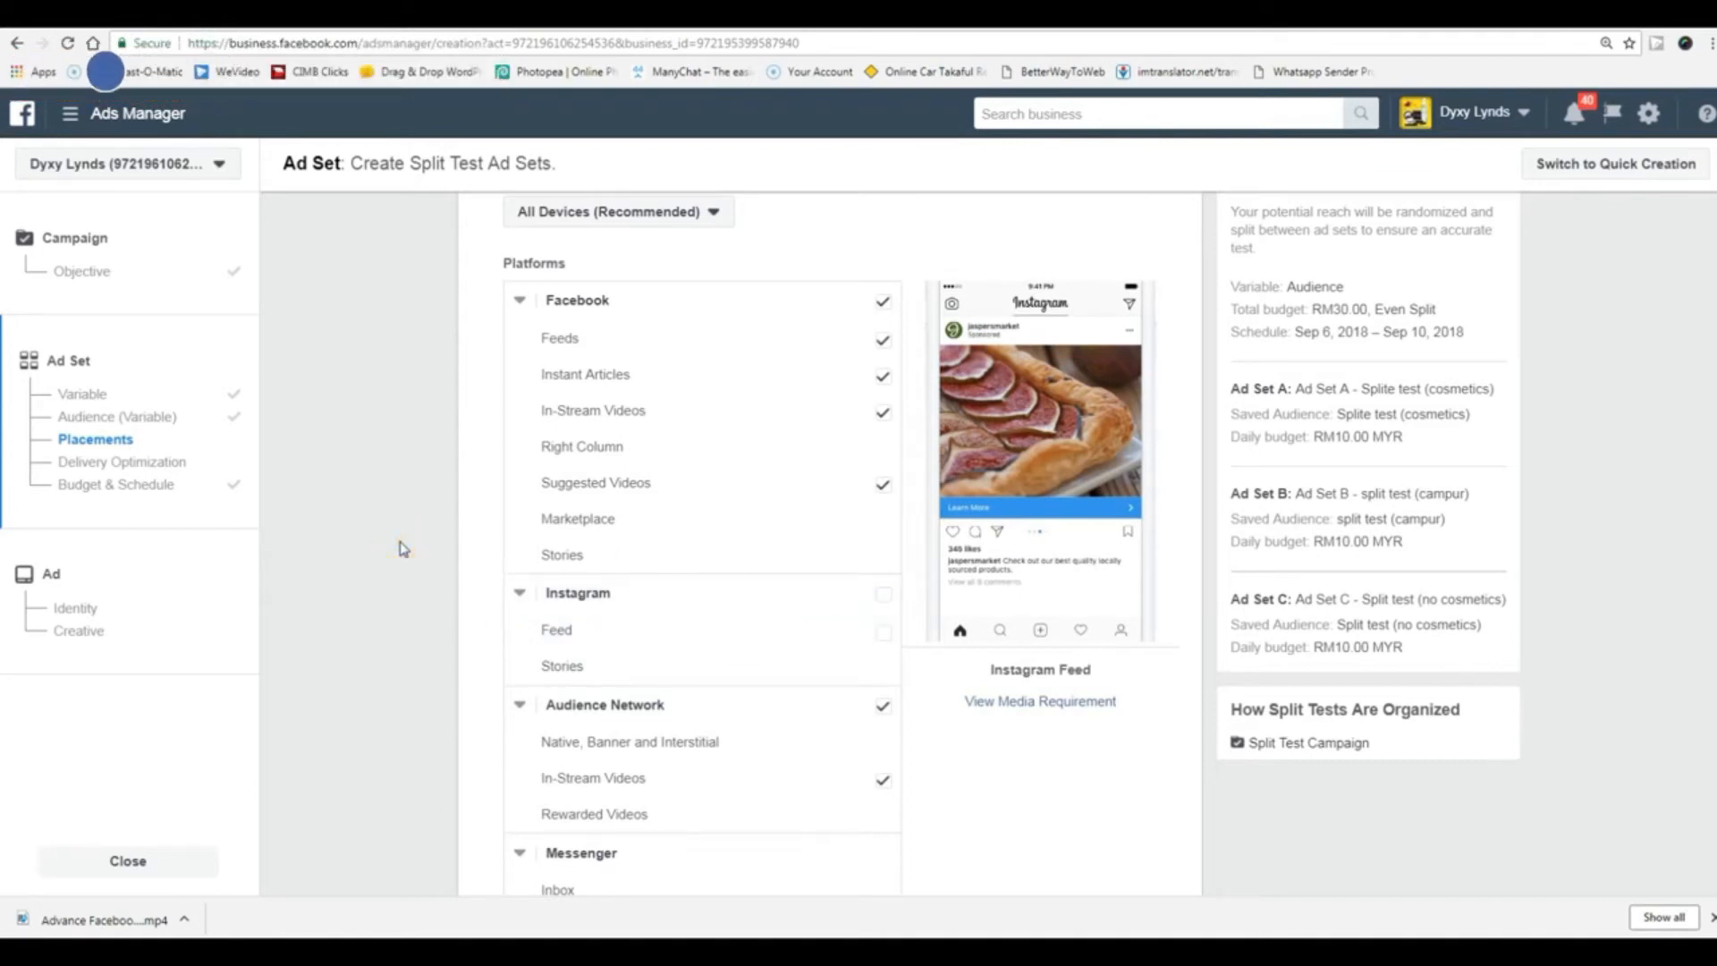
- Check the mobile device and operating system options in the placement settings, keeping All Mobile Devices
{"action": "scroll", "coordinate": [403, 549], "scroll_direction": "down", "scroll_amount": 2}
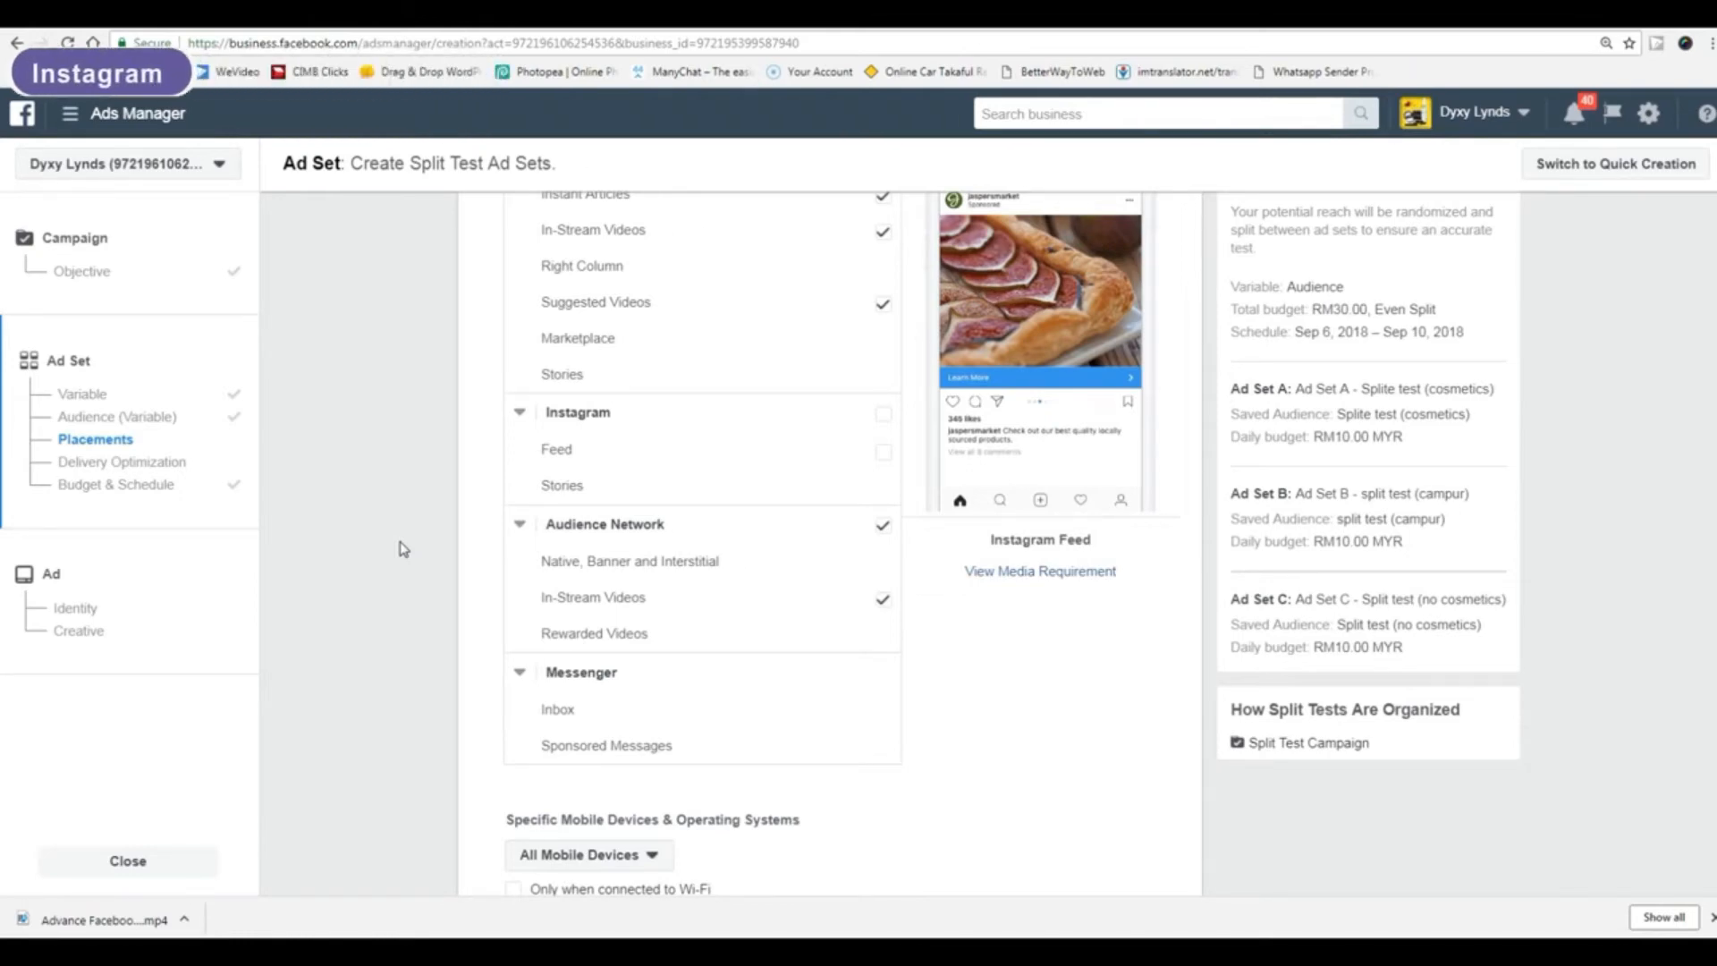
{"action": "scroll", "coordinate": [403, 549], "scroll_direction": "down", "scroll_amount": 3}
{"action": "scroll", "coordinate": [398, 562], "scroll_direction": "down", "scroll_amount": 4}
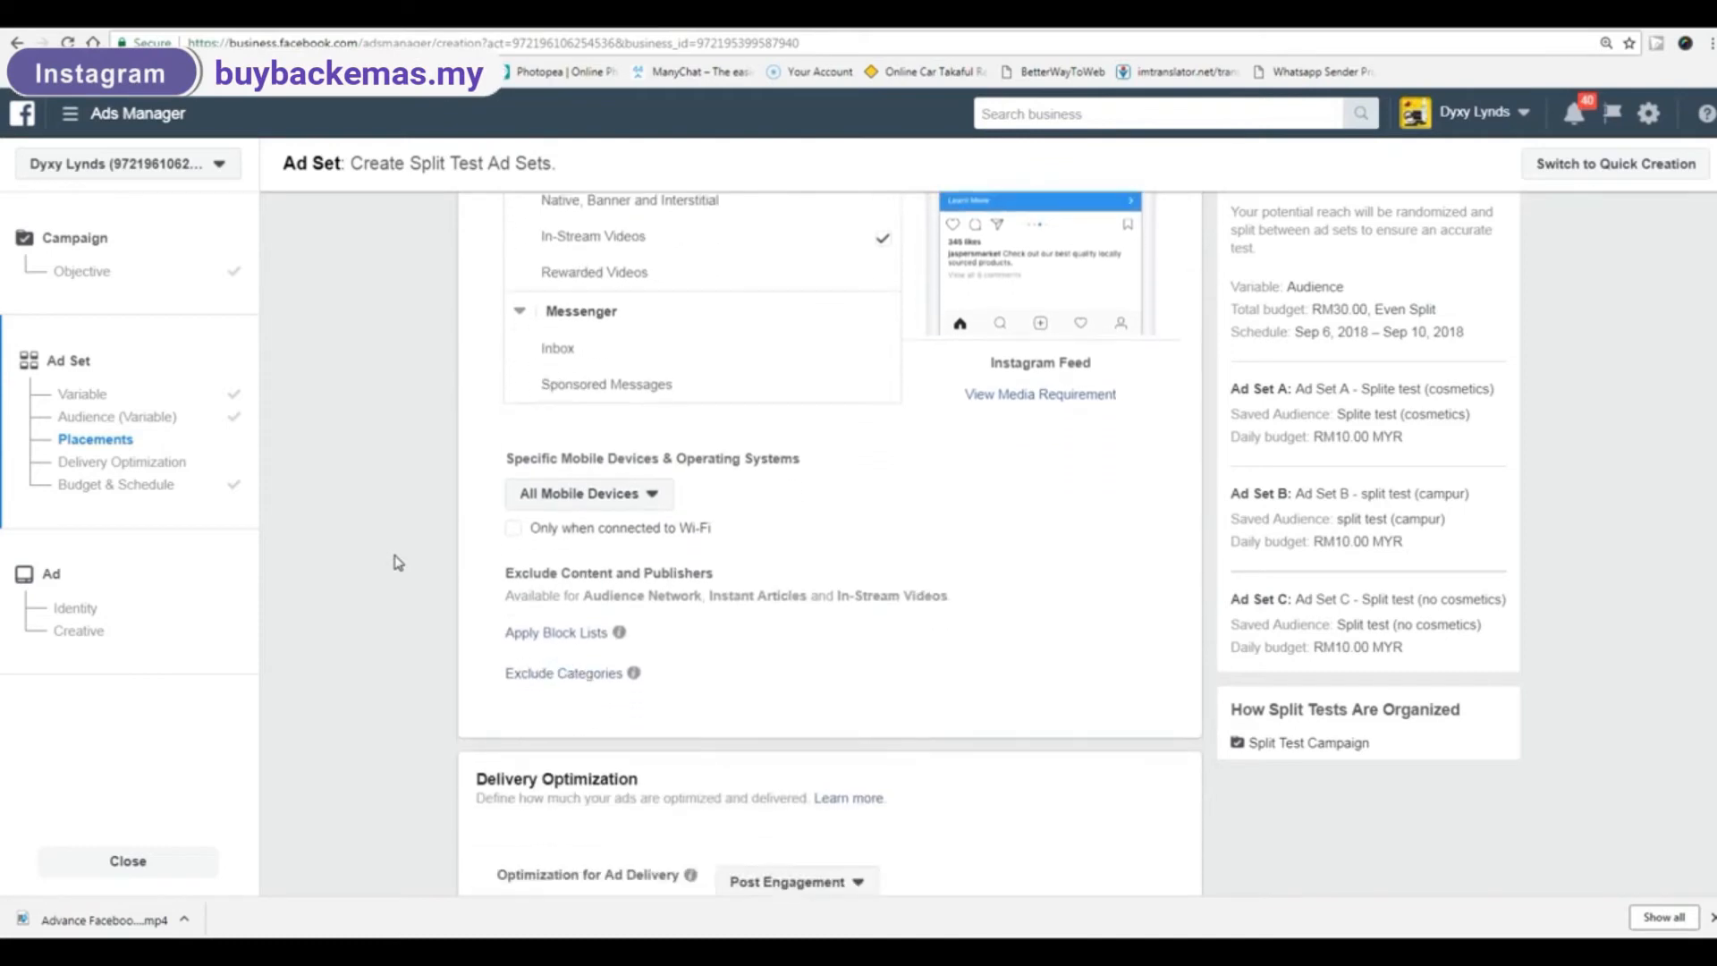
{"action": "scroll", "coordinate": [397, 561], "scroll_direction": "up", "scroll_amount": 2}
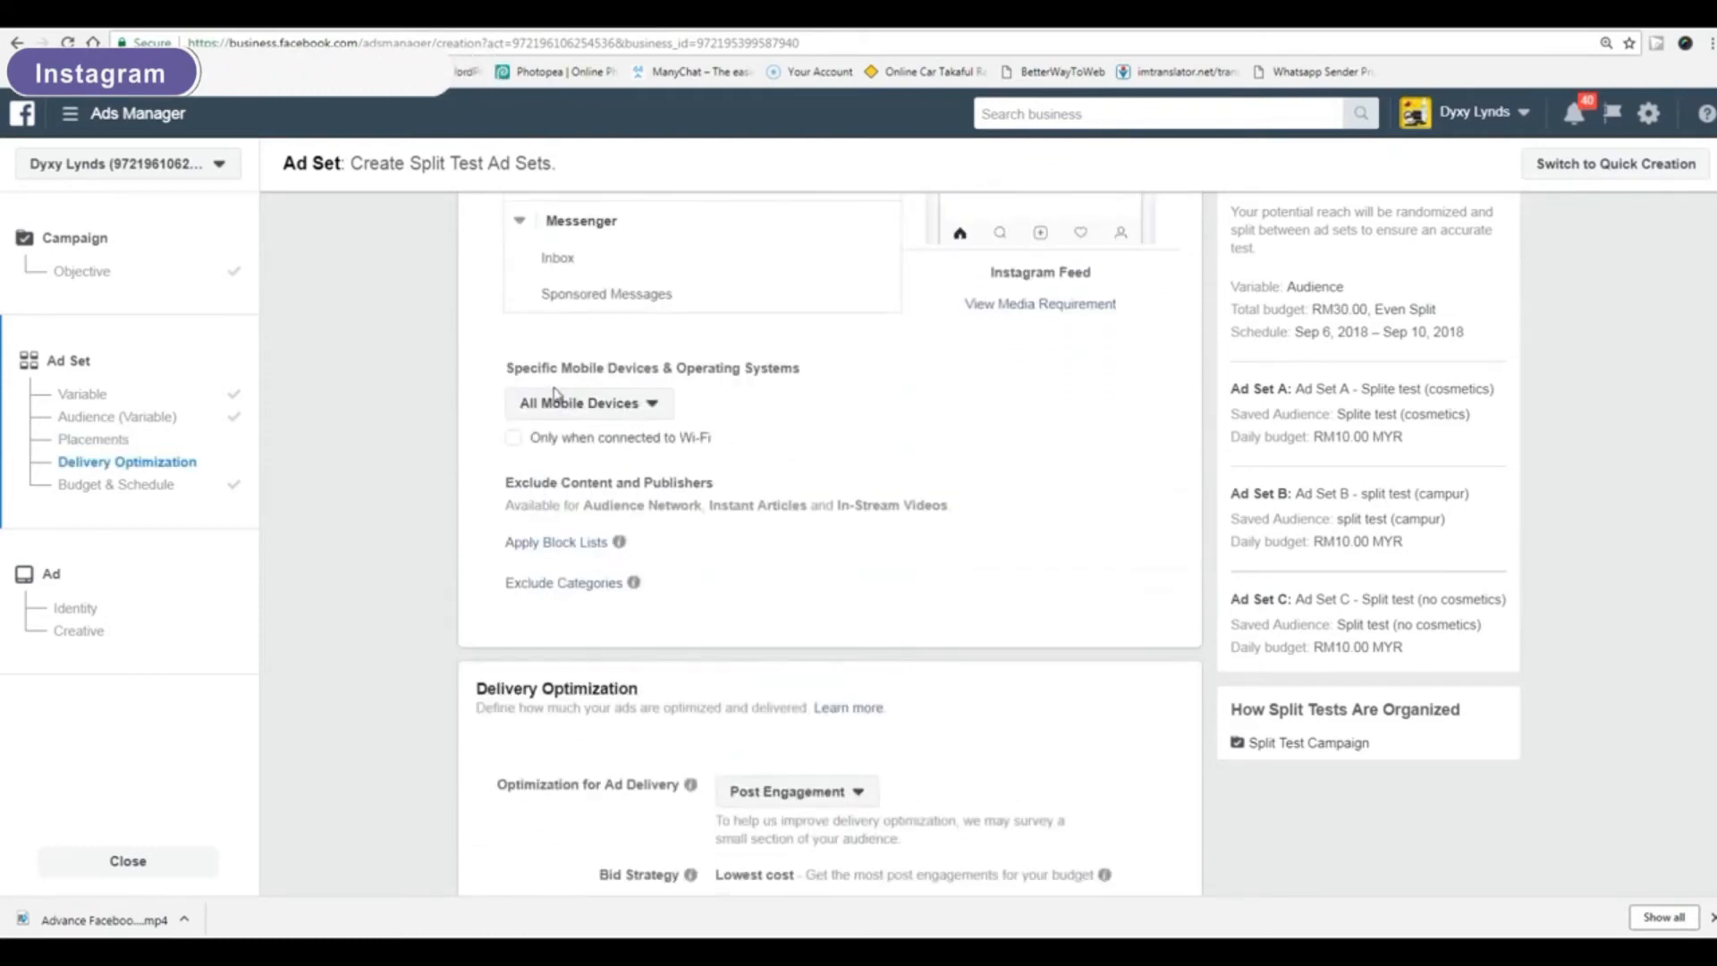
{"action": "left_click", "coordinate": [654, 410]}
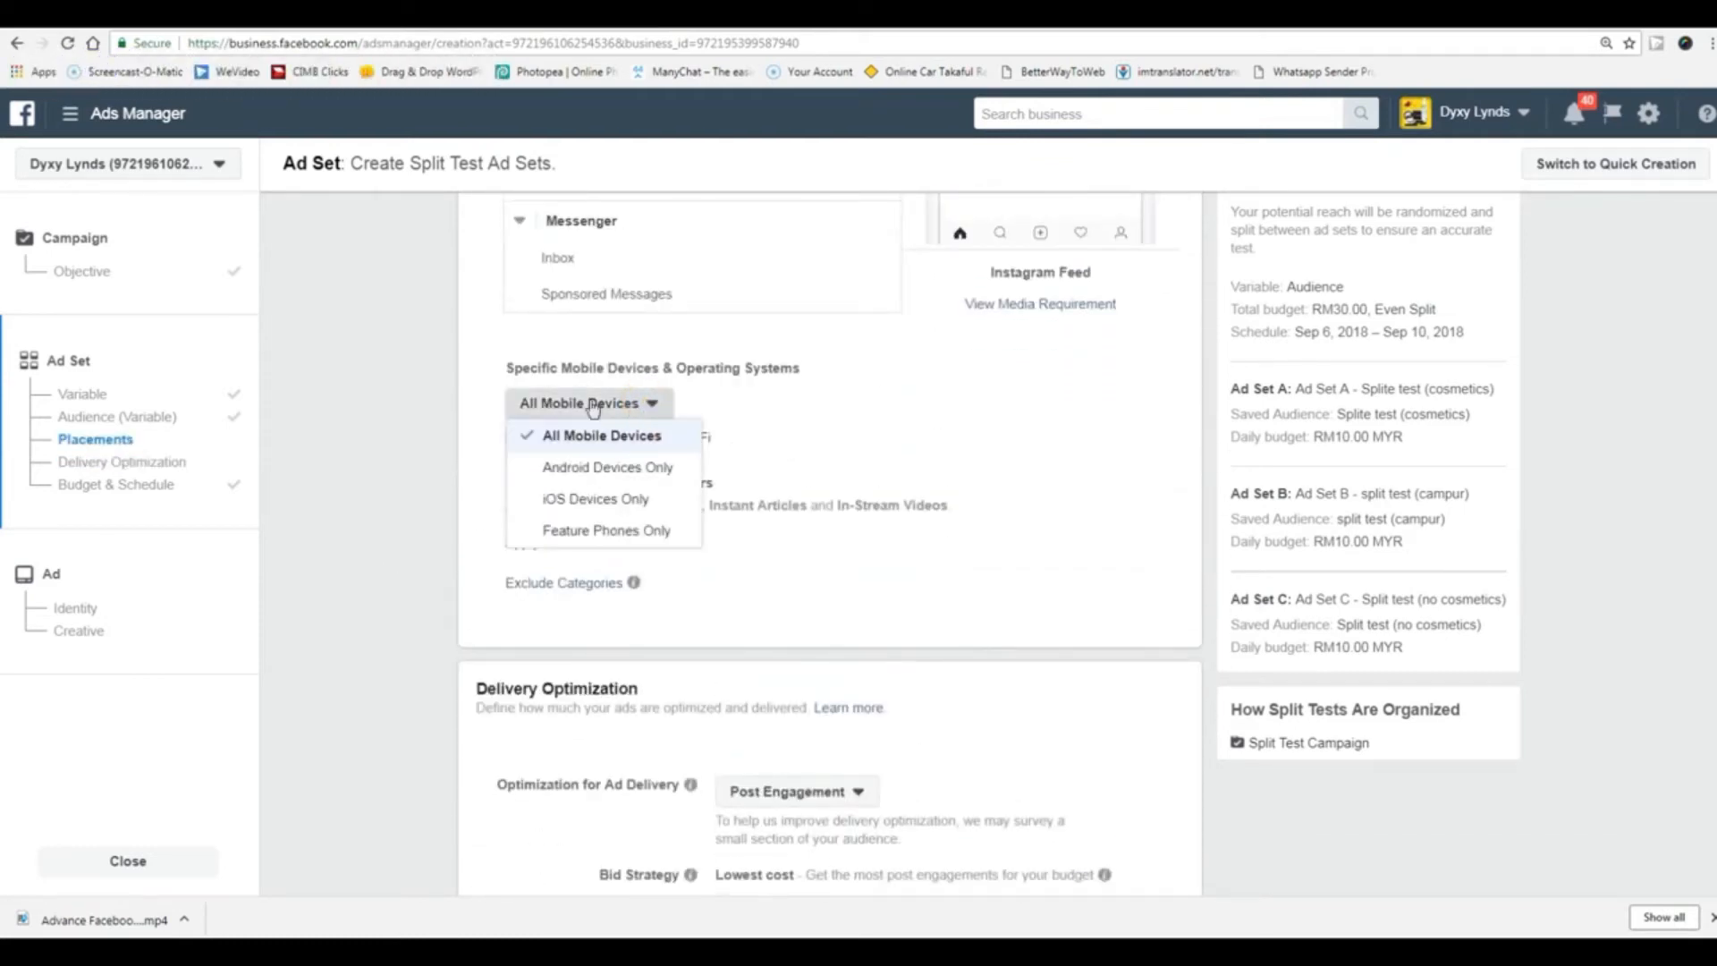
{"action": "left_click", "coordinate": [398, 490]}
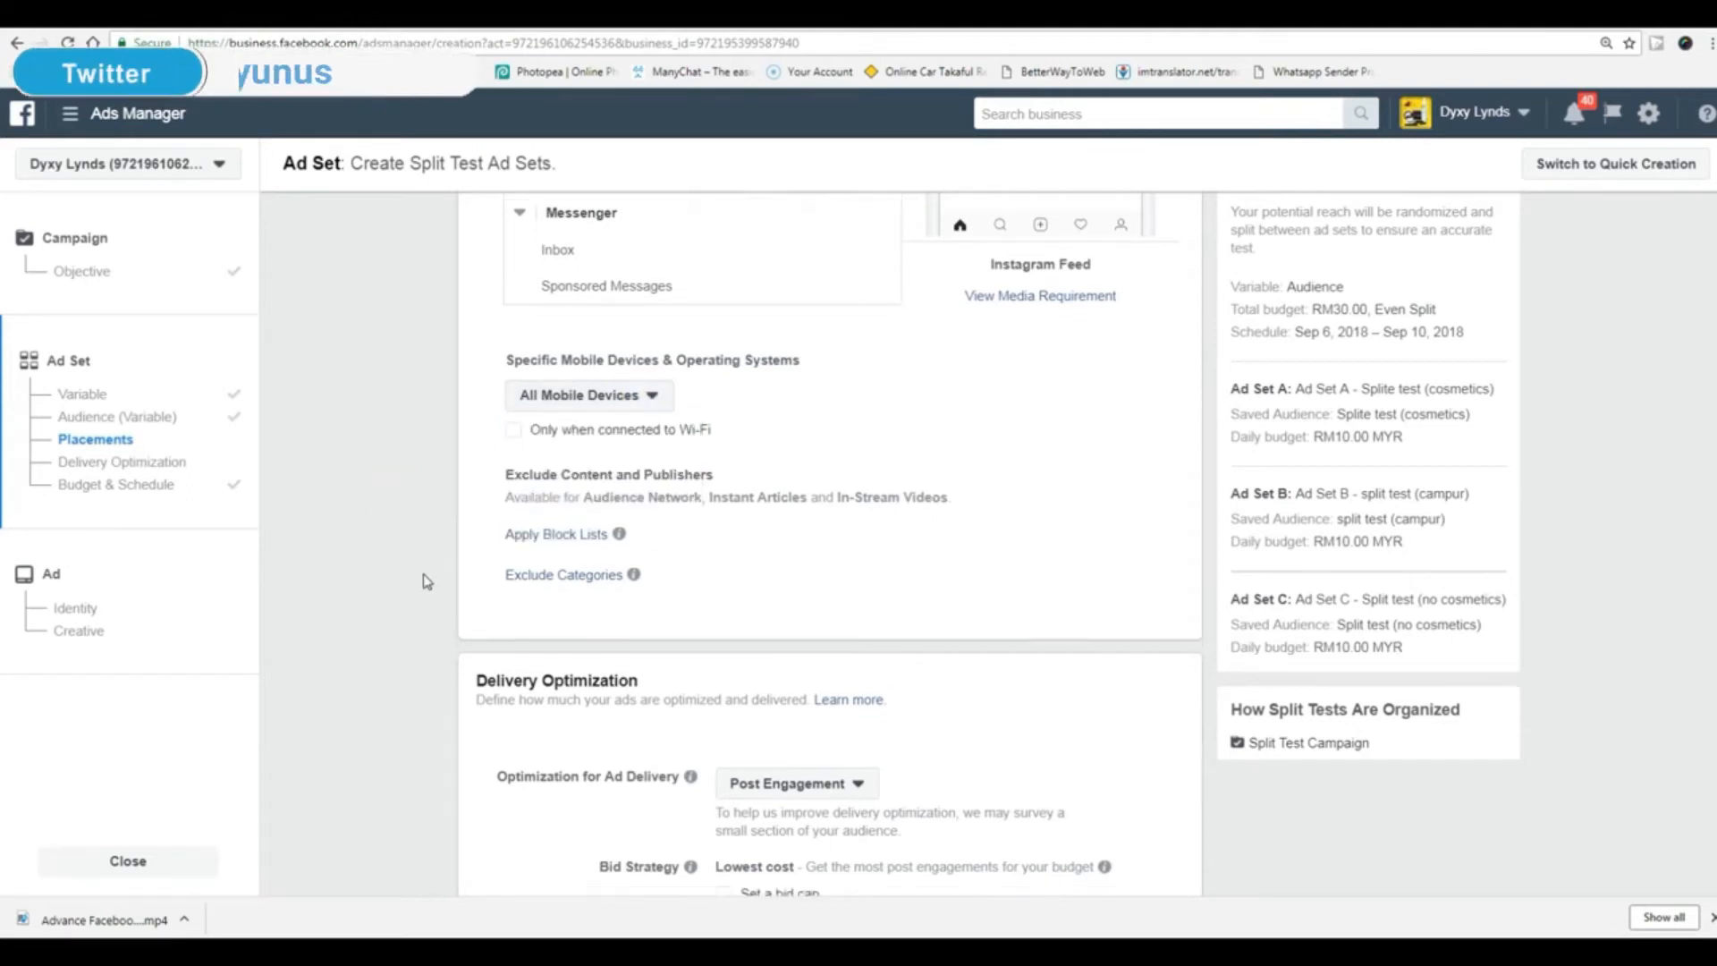
- Check the ad delivery optimization choices, keeping Post Engagement
{"action": "scroll", "coordinate": [422, 582], "scroll_direction": "down", "scroll_amount": 2}
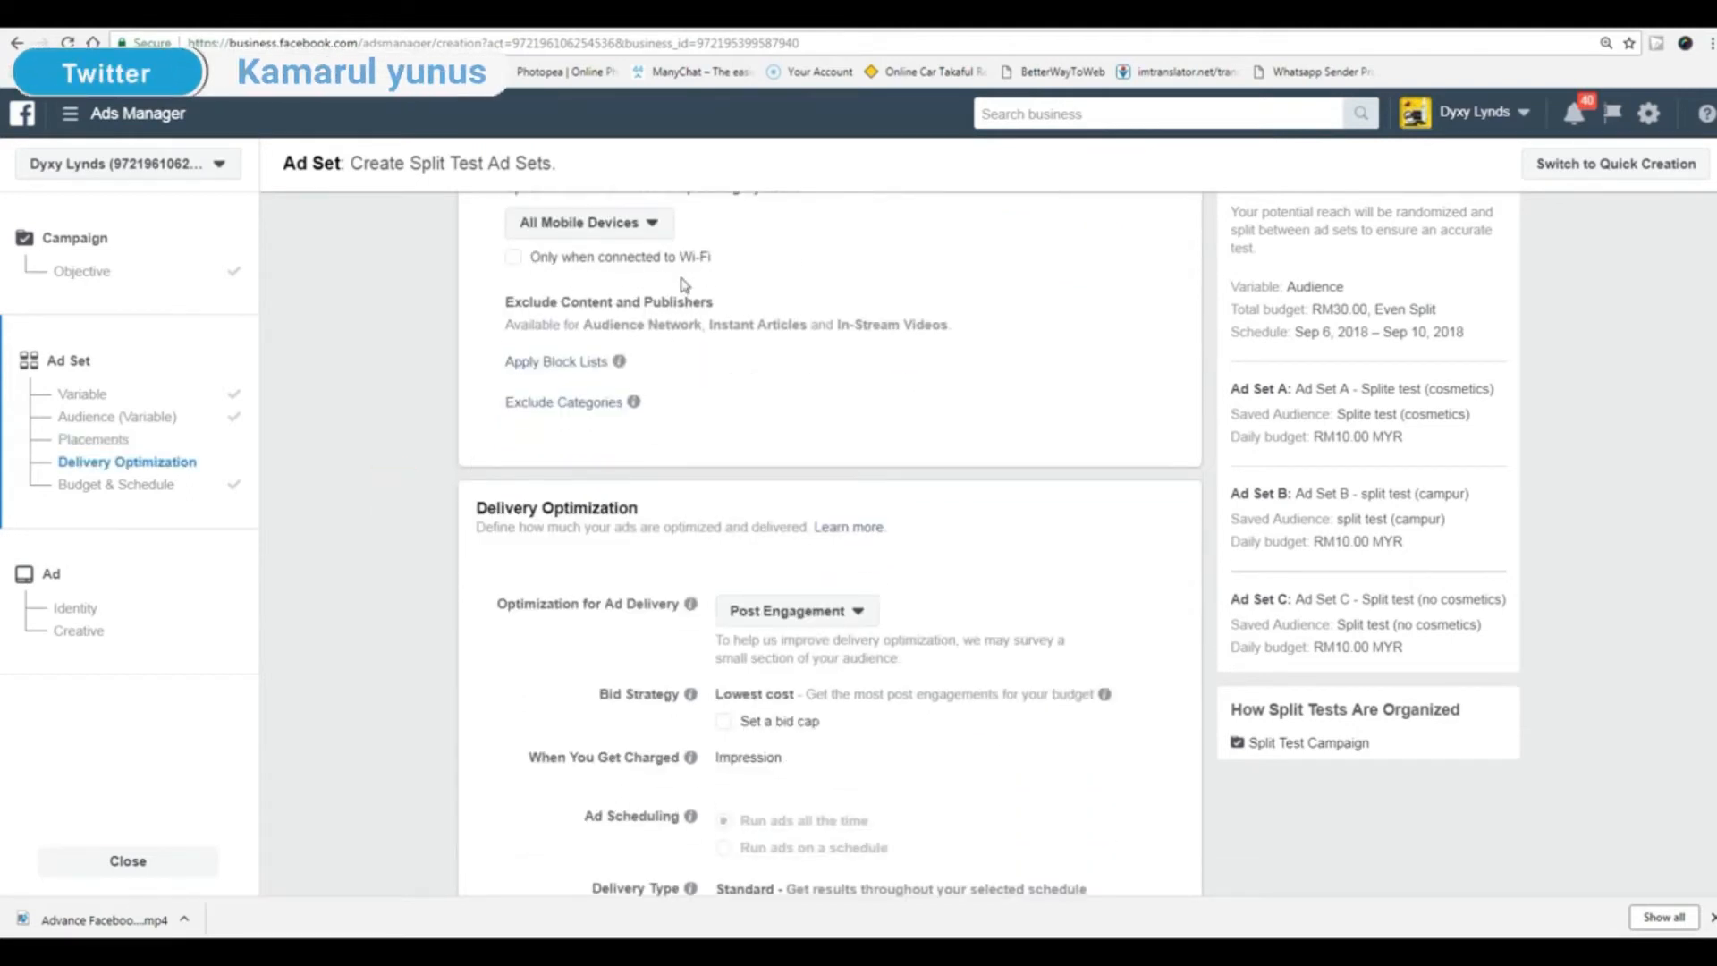
{"action": "scroll", "coordinate": [382, 474], "scroll_direction": "down", "scroll_amount": 2}
{"action": "scroll", "coordinate": [383, 475], "scroll_direction": "down", "scroll_amount": 1}
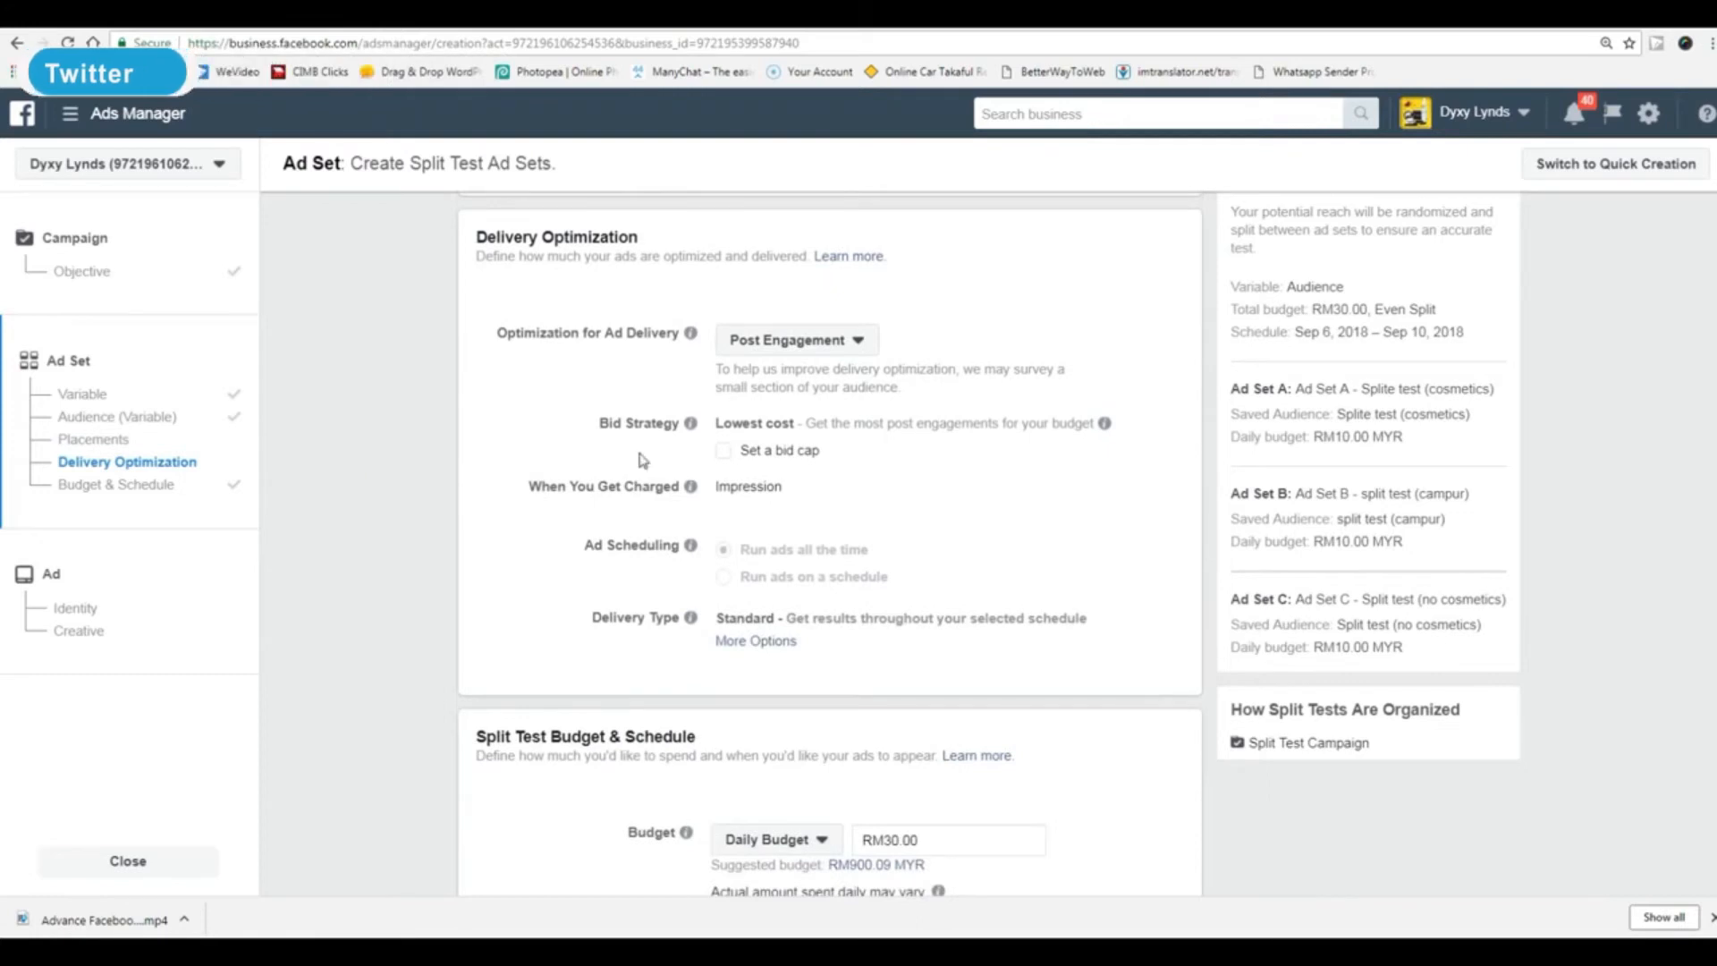
{"action": "left_click", "coordinate": [856, 343]}
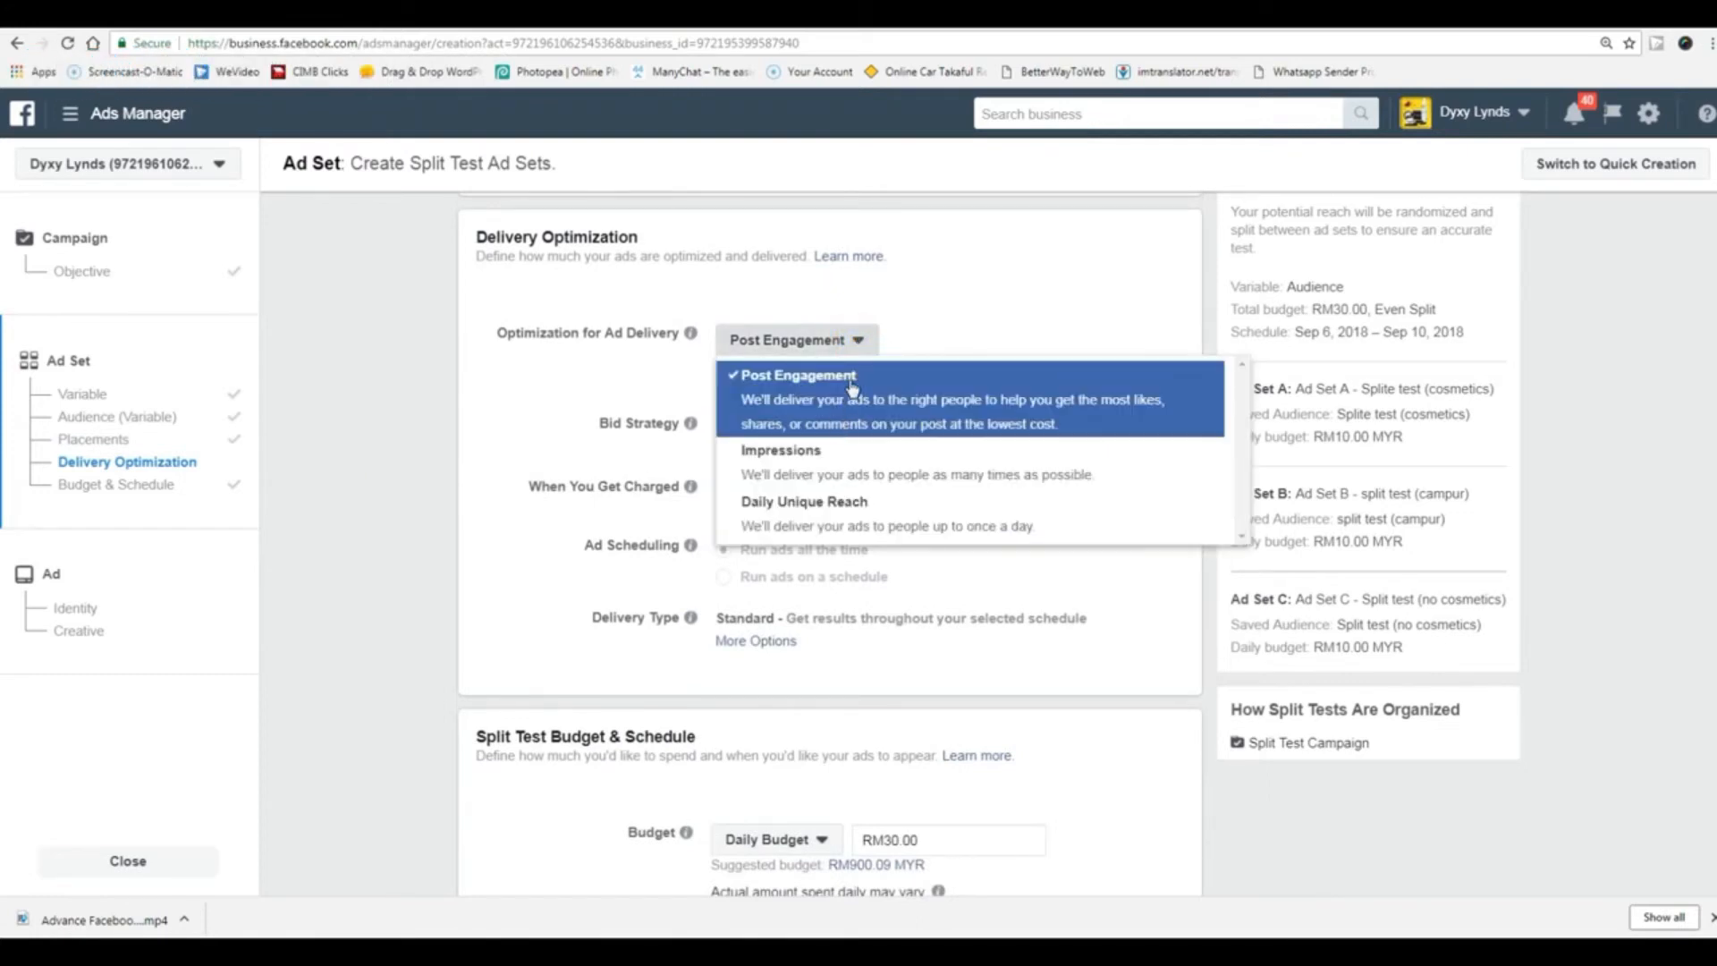
{"action": "left_click", "coordinate": [989, 304]}
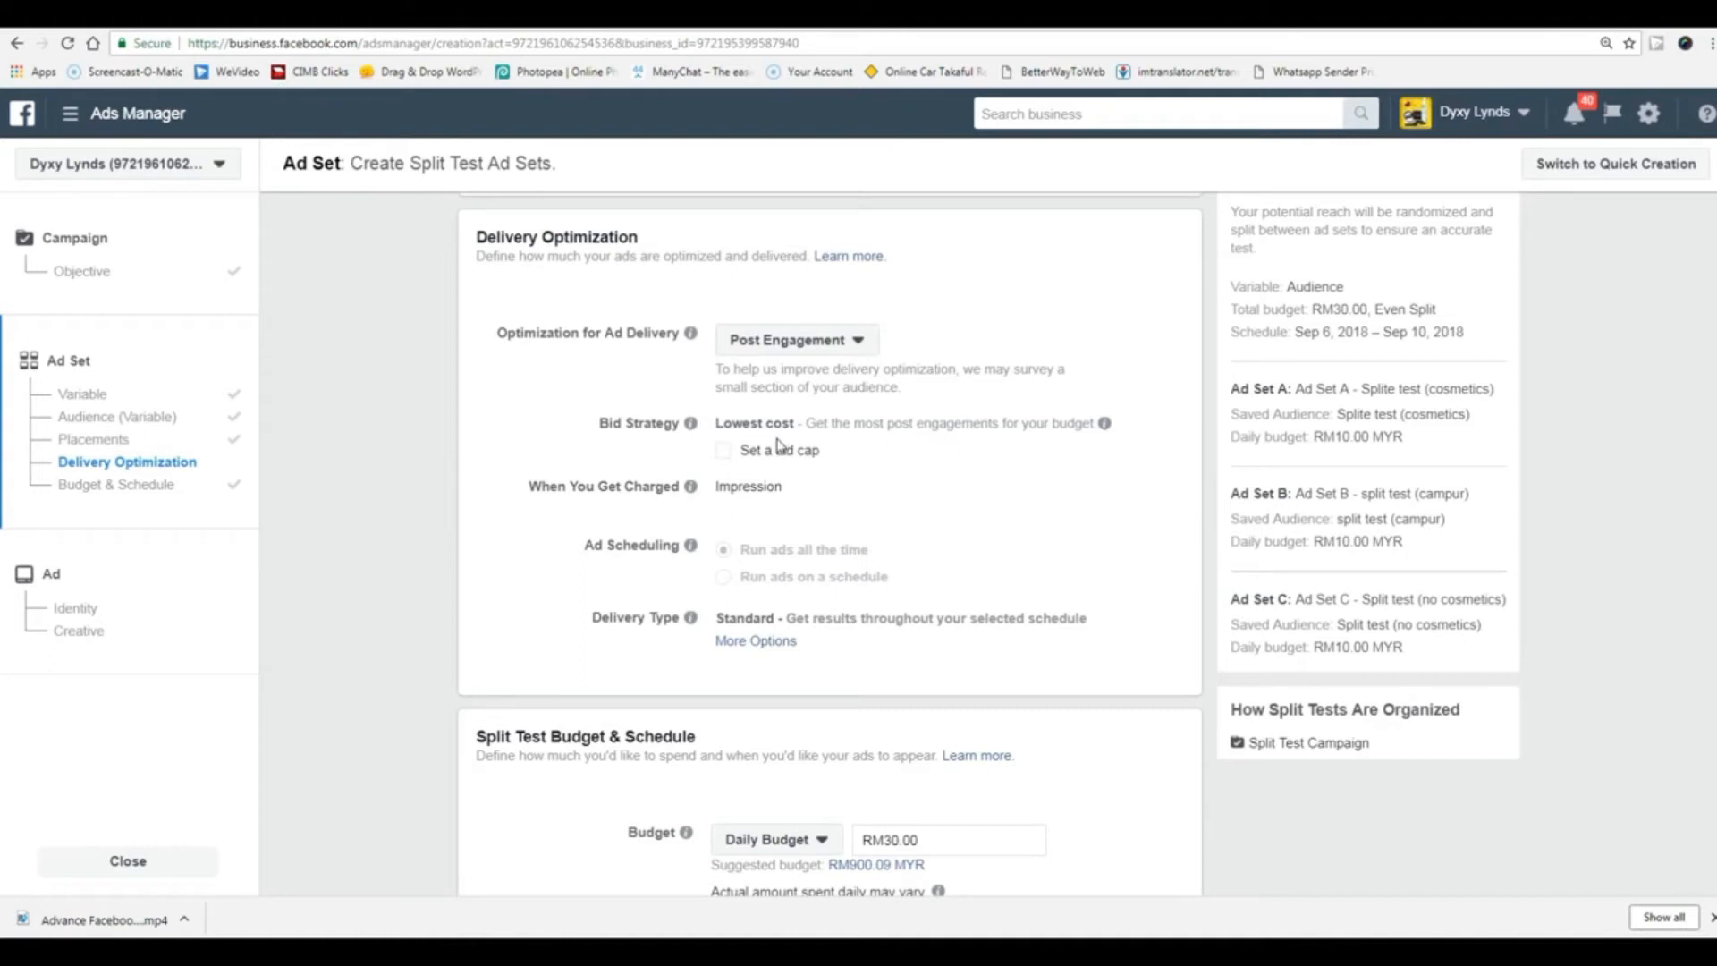
- Try the bid cap option under the Lowest cost bid strategy and turn it off again
{"action": "mouse_move", "coordinate": [691, 427]}
{"action": "left_click", "coordinate": [723, 450]}
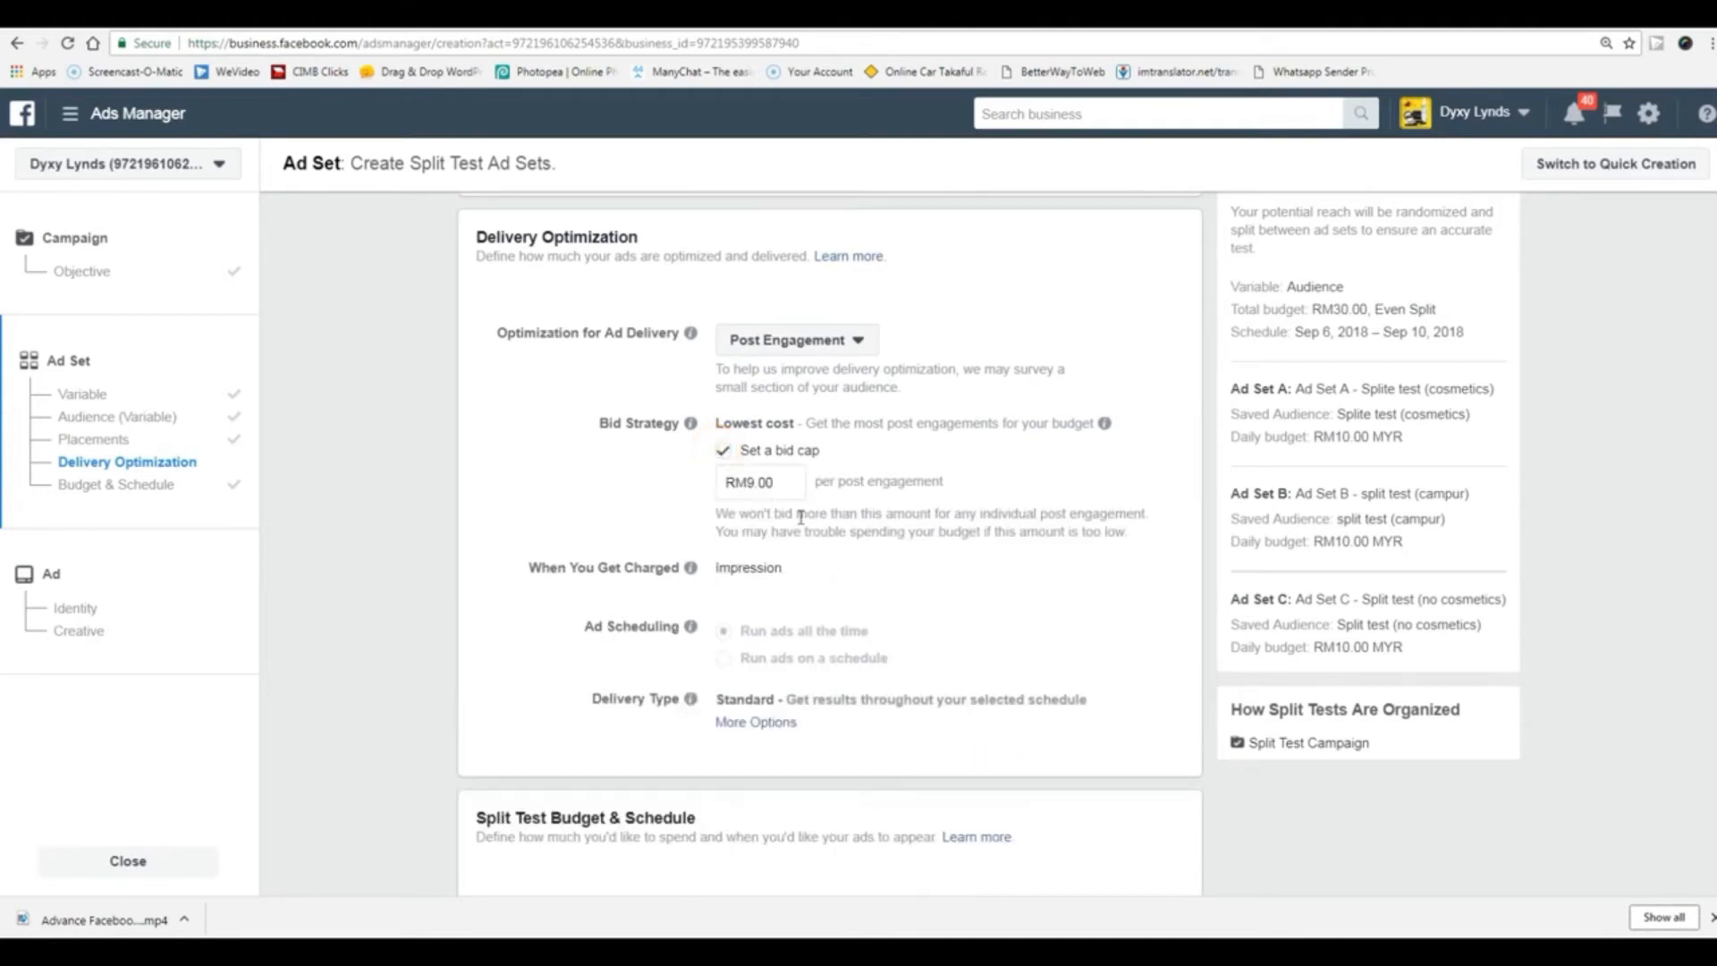
{"action": "double_click", "coordinate": [754, 484]}
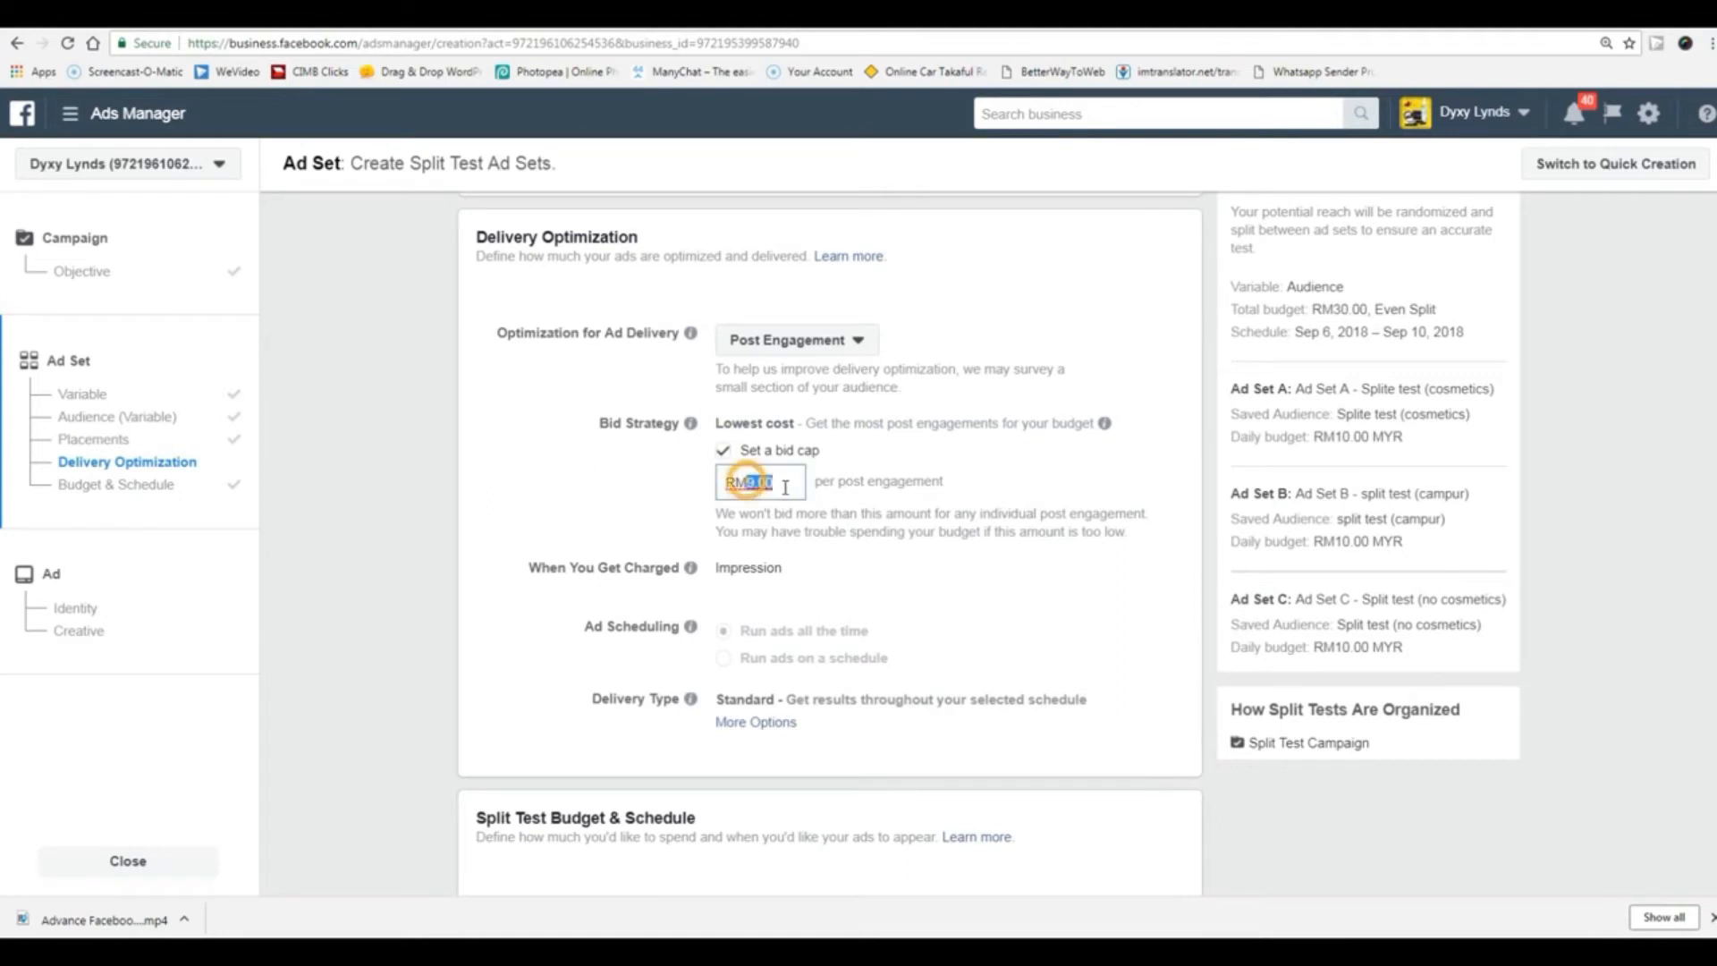
{"action": "left_click", "coordinate": [984, 489]}
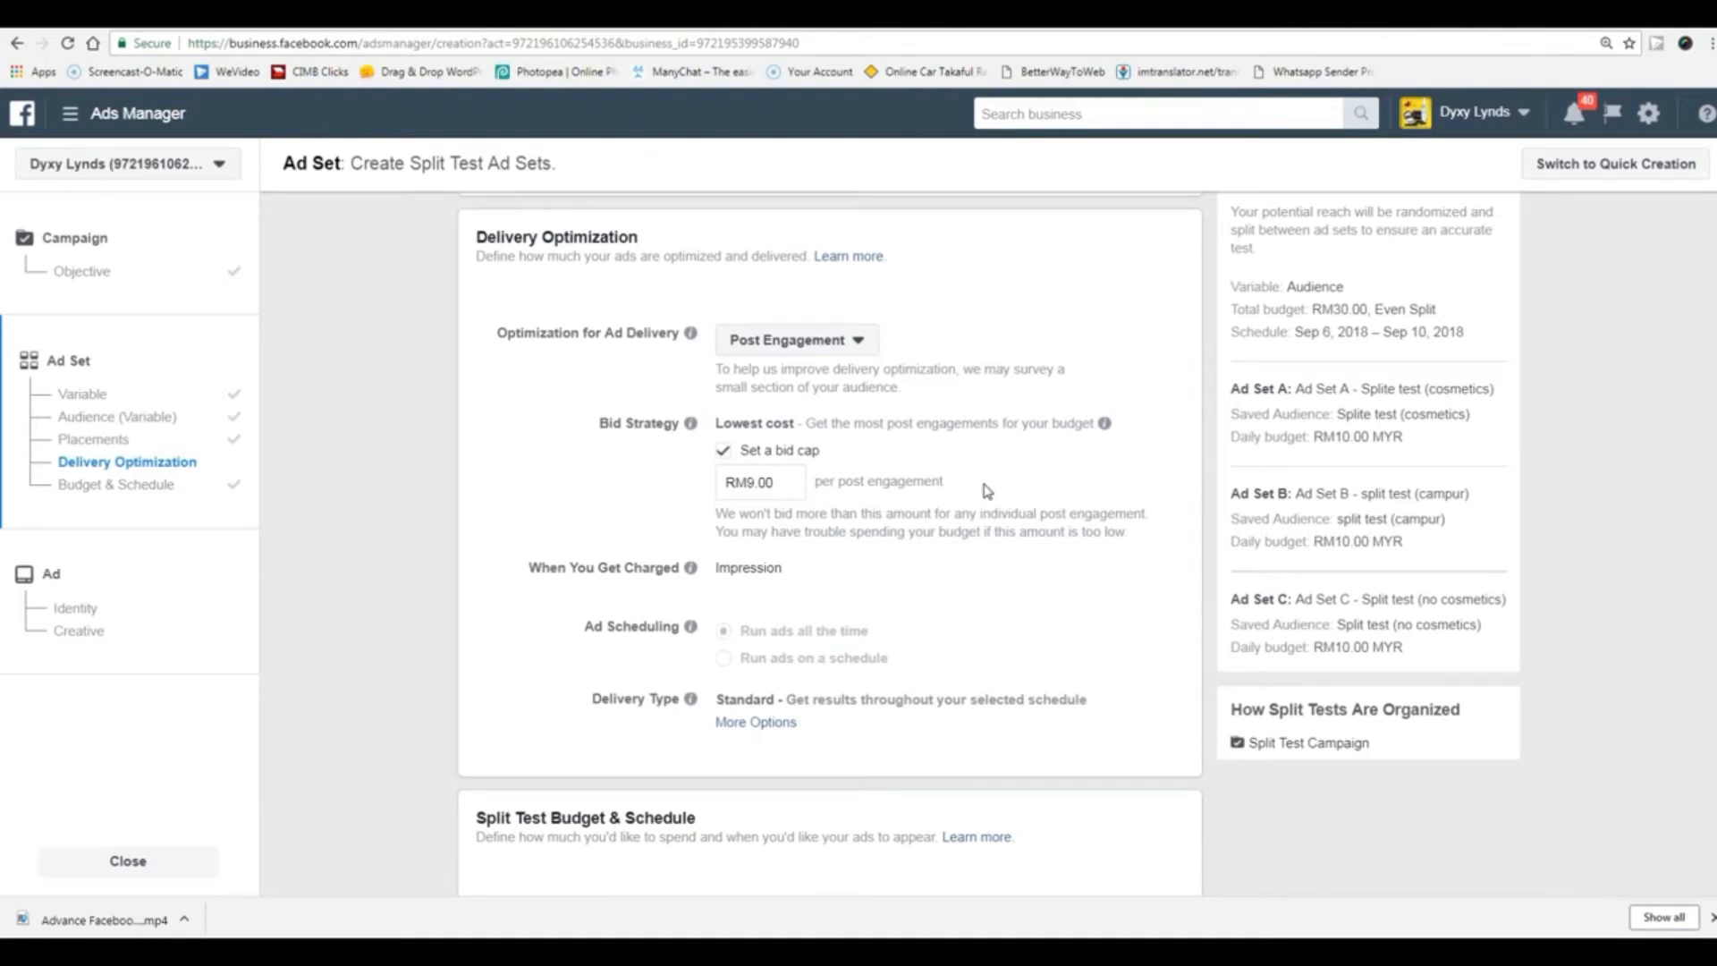
{"action": "left_click", "coordinate": [722, 449]}
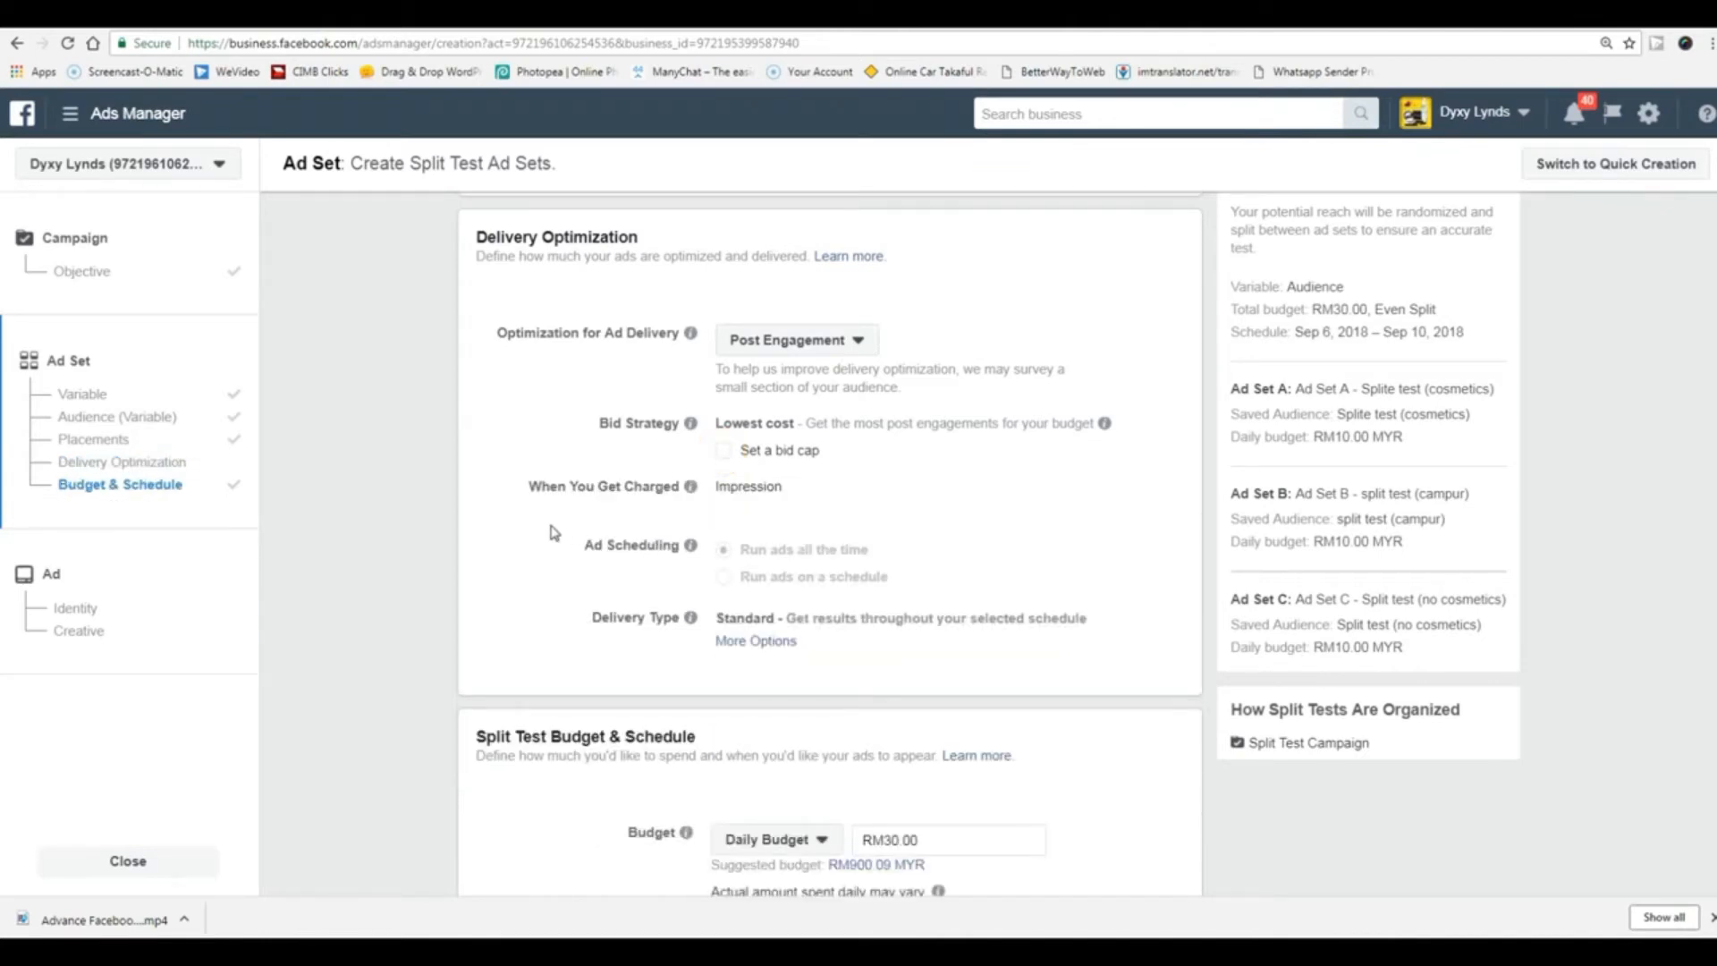
- Review the bid strategy, split test budget and schedule settings, and proceed to the ad setup
{"action": "scroll", "coordinate": [554, 533], "scroll_direction": "down", "scroll_amount": 1}
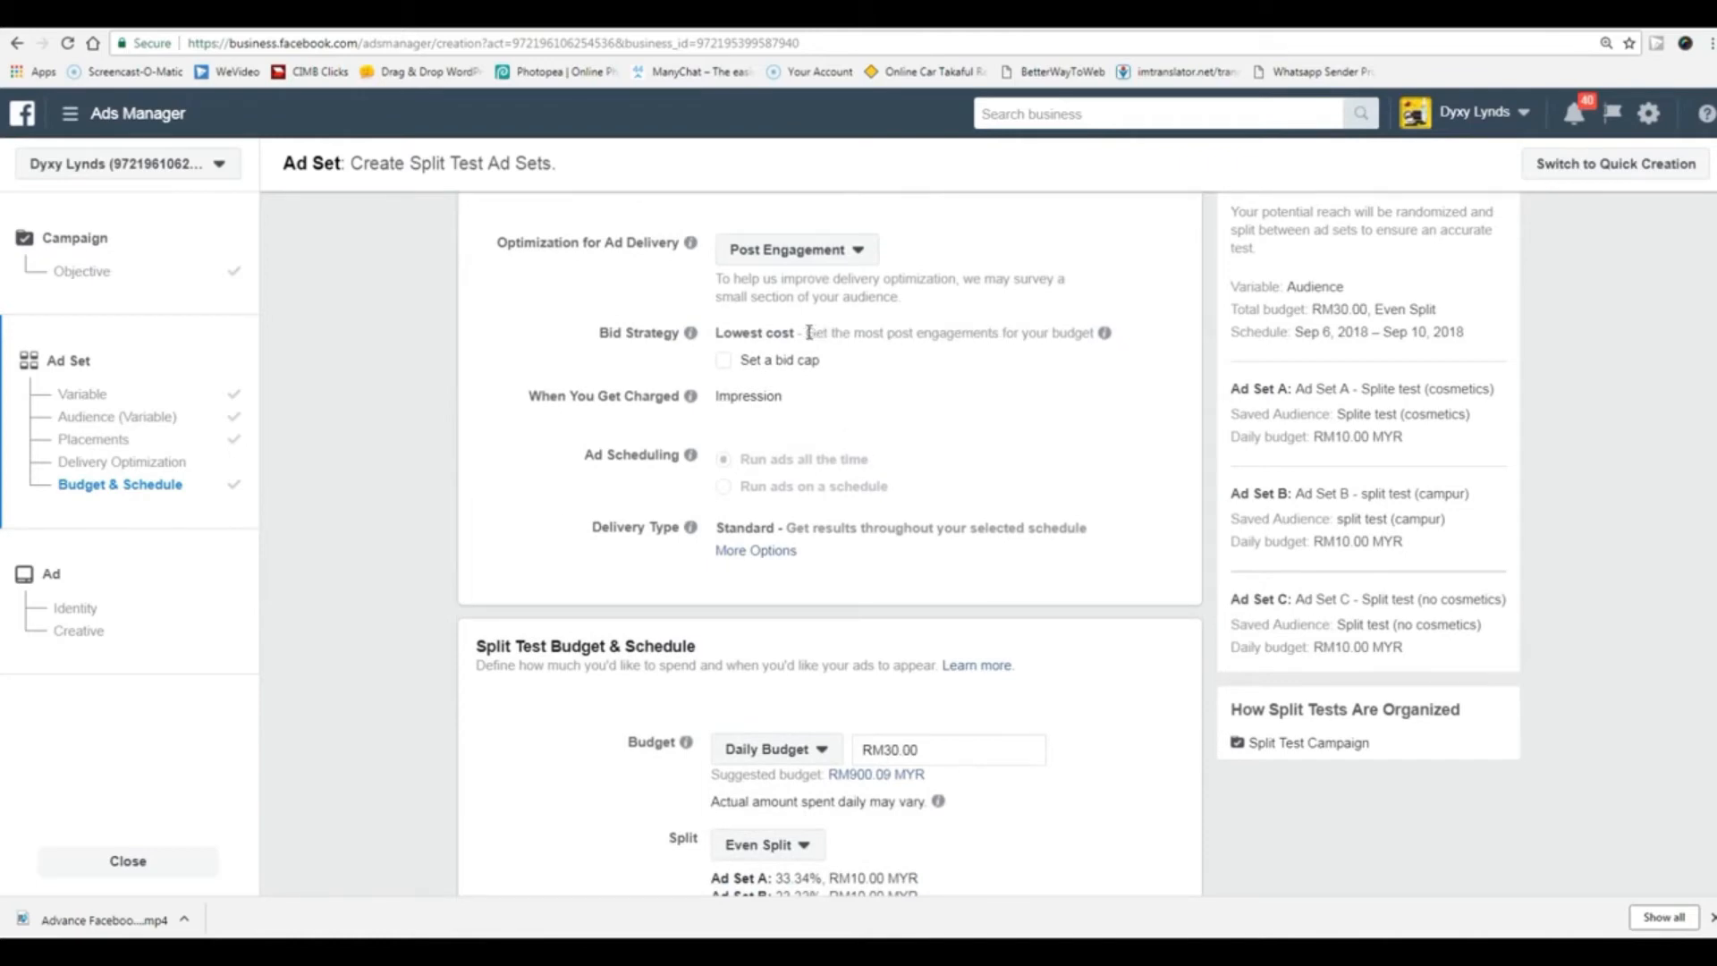
{"action": "left_click_drag", "start_coordinate": [810, 333], "coordinate": [973, 334]}
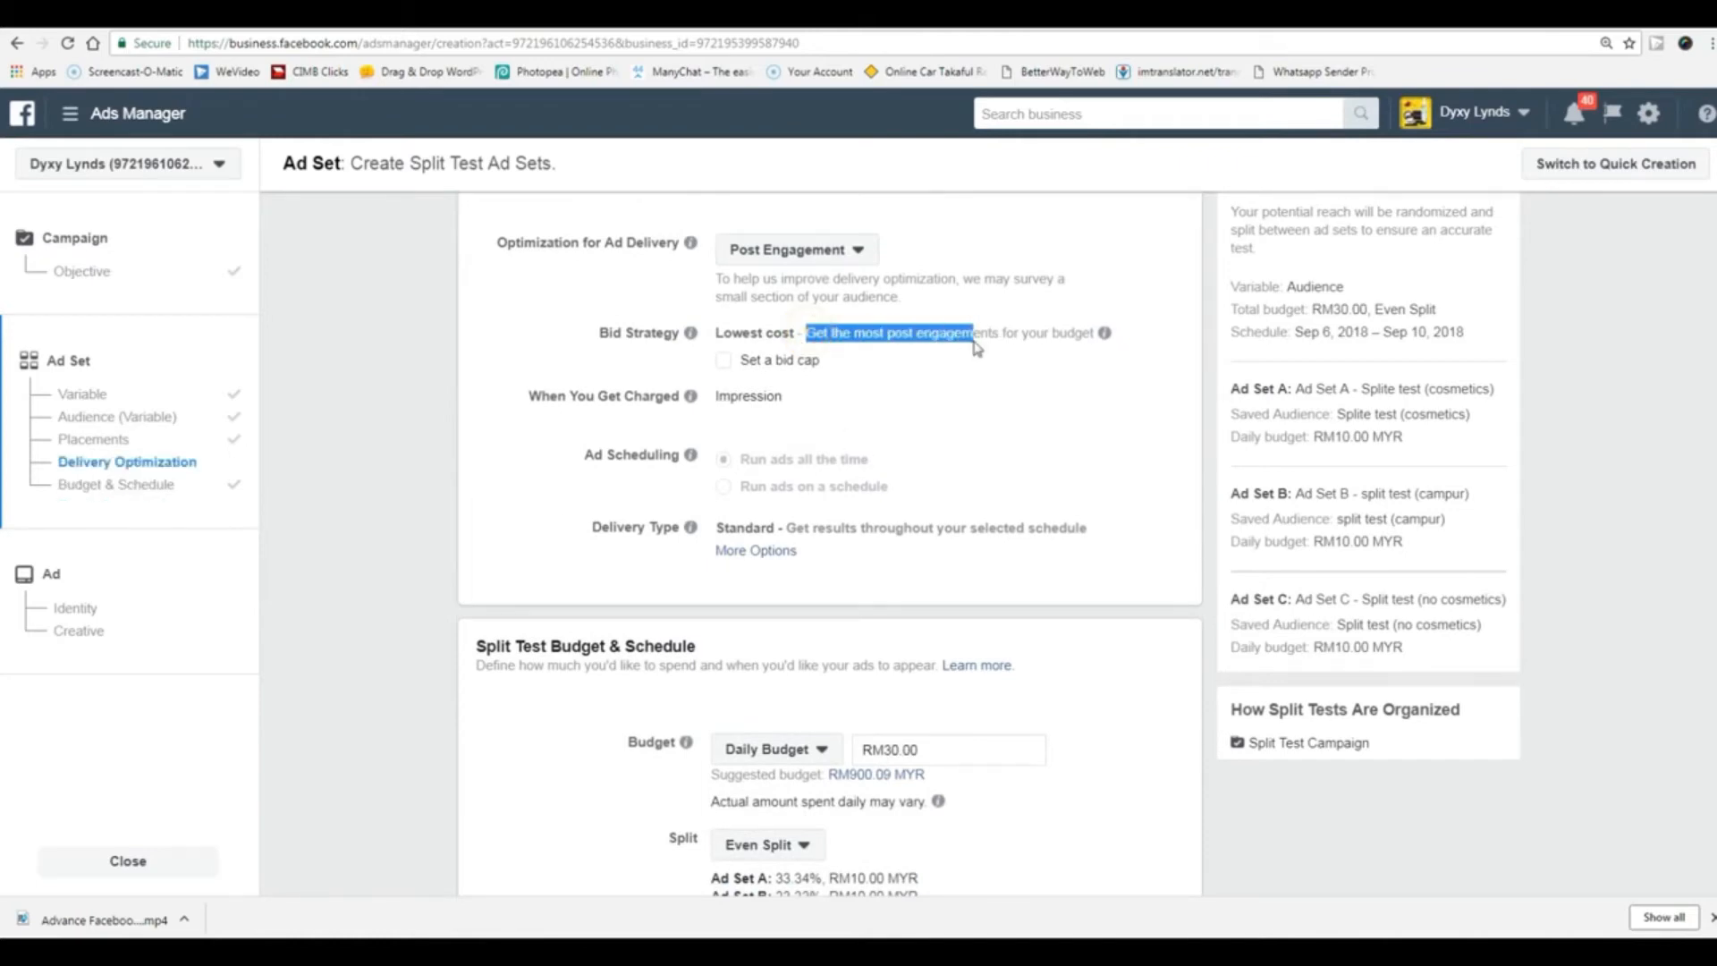
{"action": "left_click", "coordinate": [467, 321]}
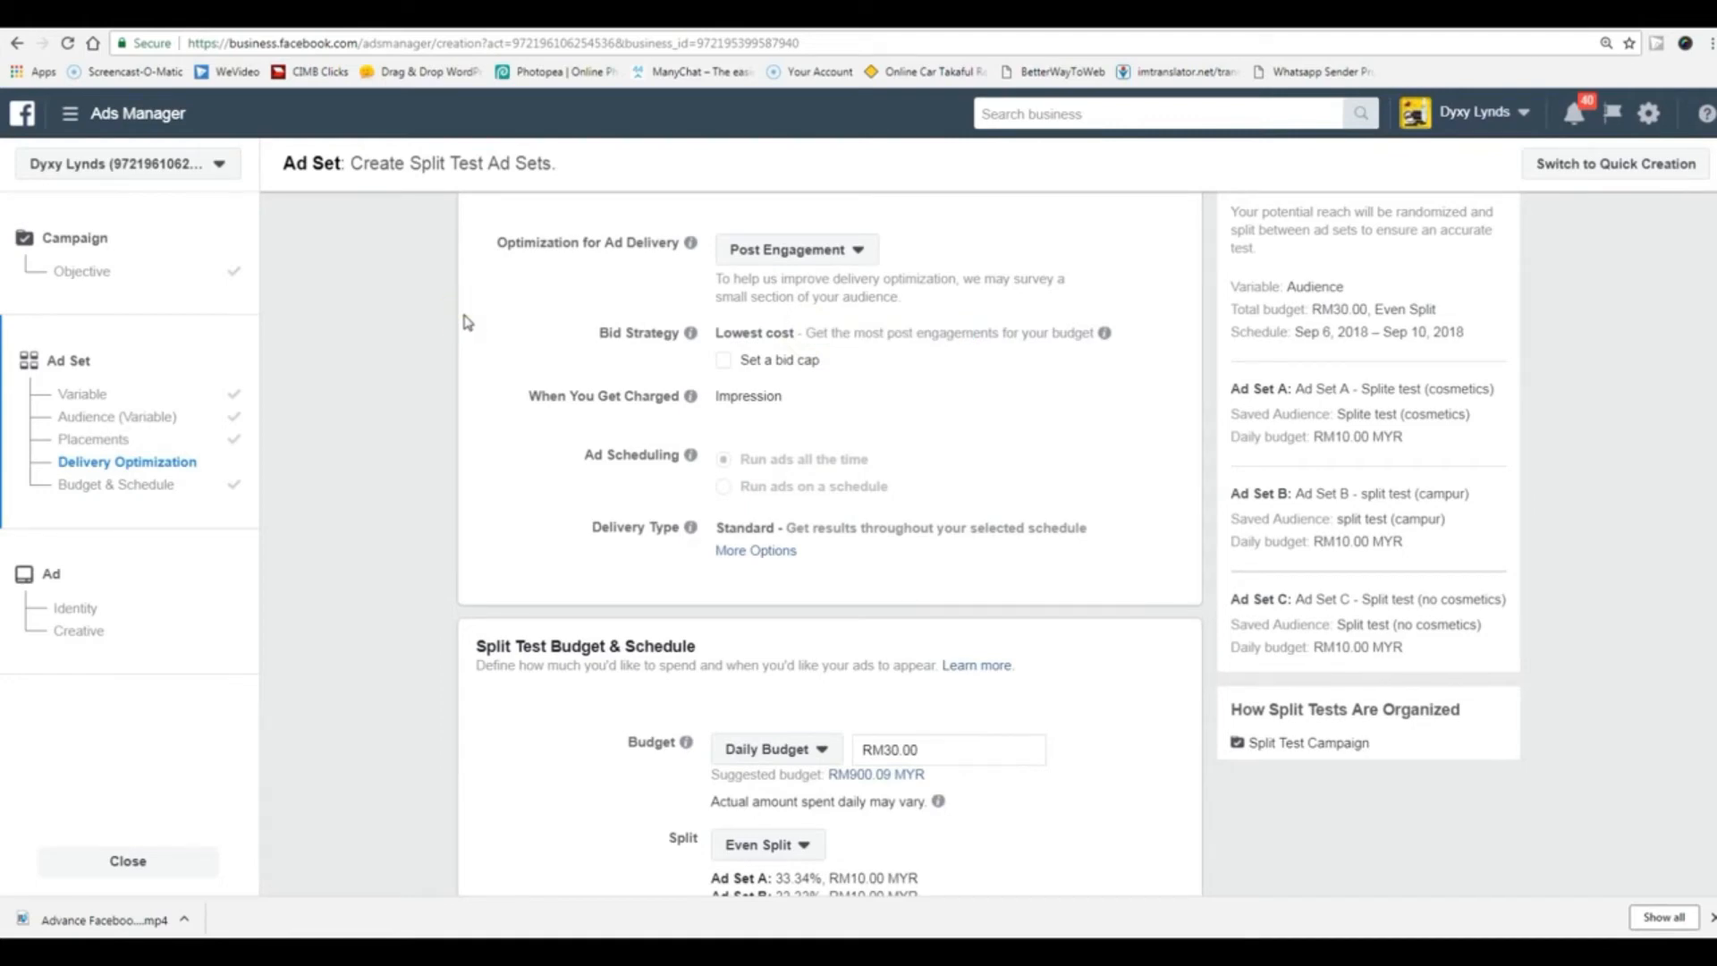
{"action": "scroll", "coordinate": [466, 322], "scroll_direction": "down", "scroll_amount": 2}
{"action": "scroll", "coordinate": [466, 322], "scroll_direction": "up", "scroll_amount": 2}
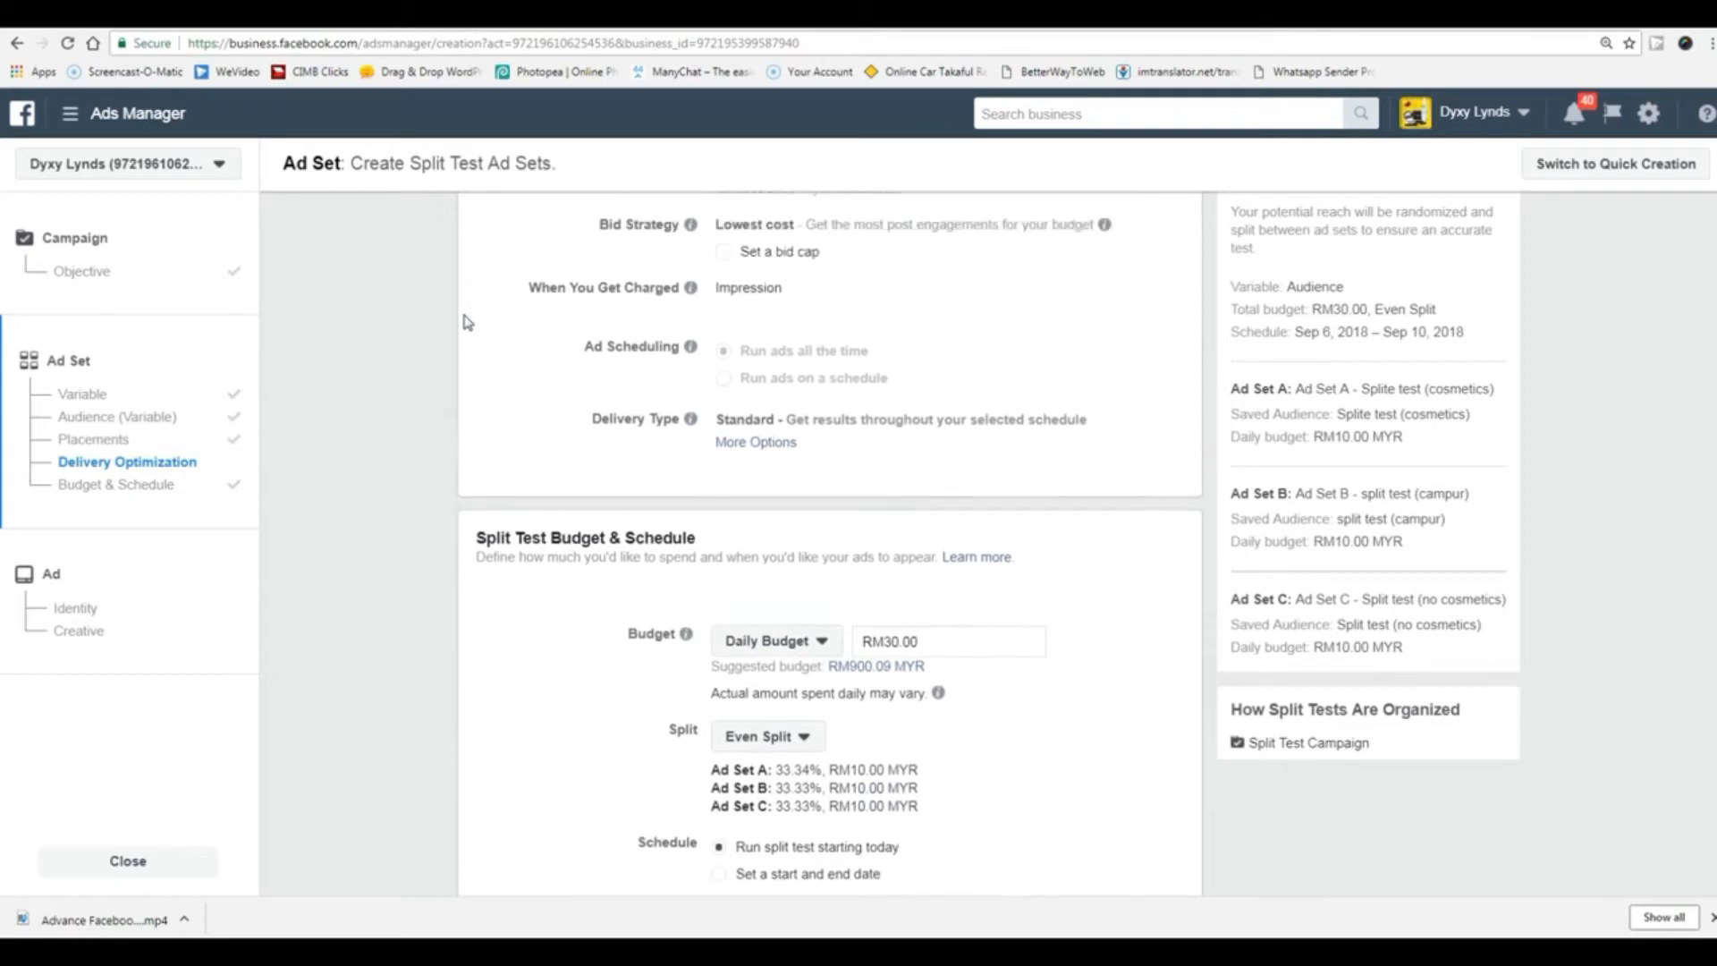
{"action": "scroll", "coordinate": [466, 322], "scroll_direction": "down", "scroll_amount": 3}
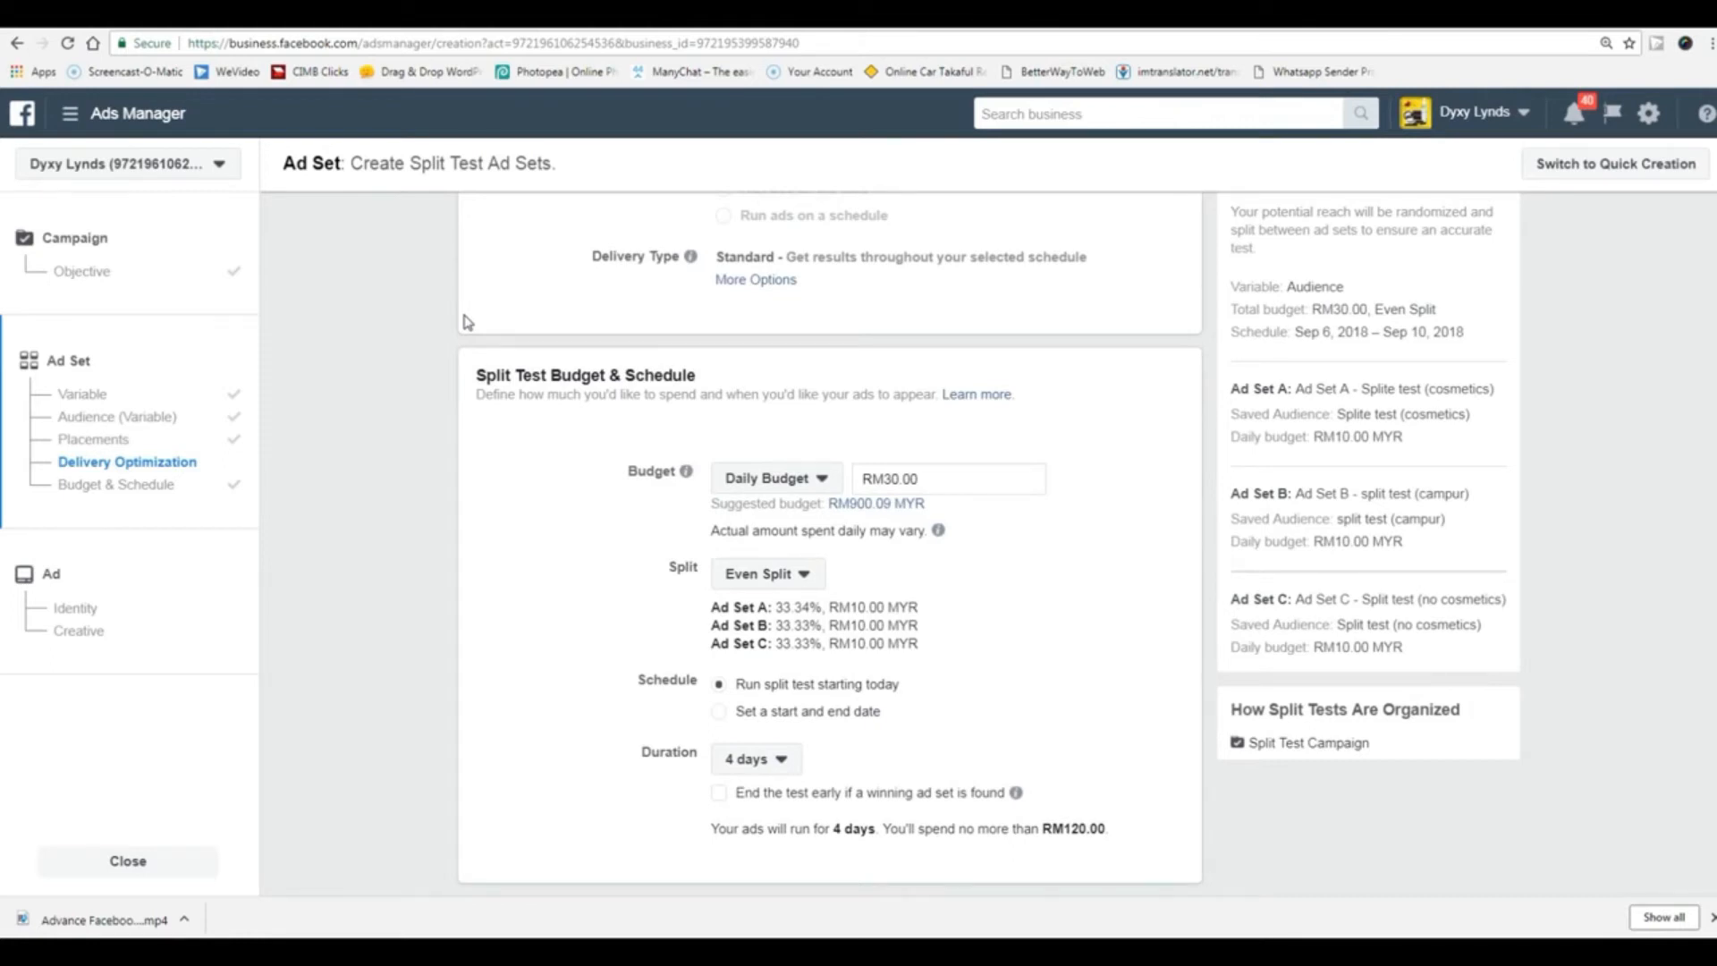
{"action": "scroll", "coordinate": [467, 322], "scroll_direction": "down", "scroll_amount": 1}
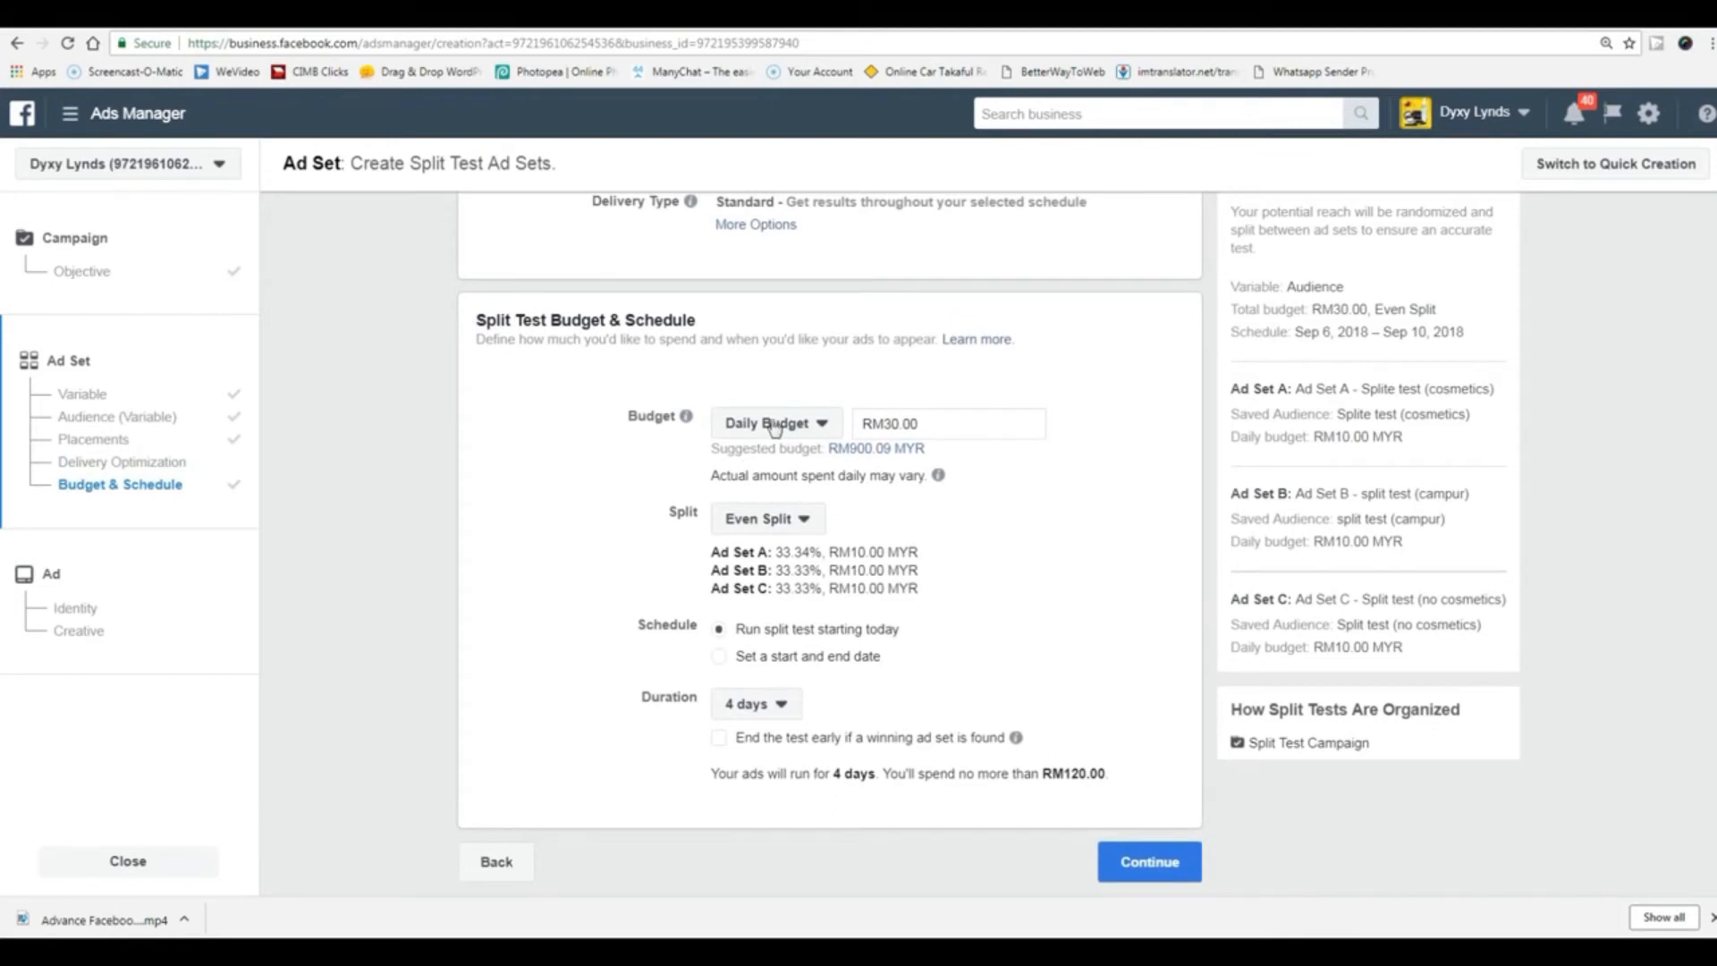
{"action": "left_click", "coordinate": [1140, 862]}
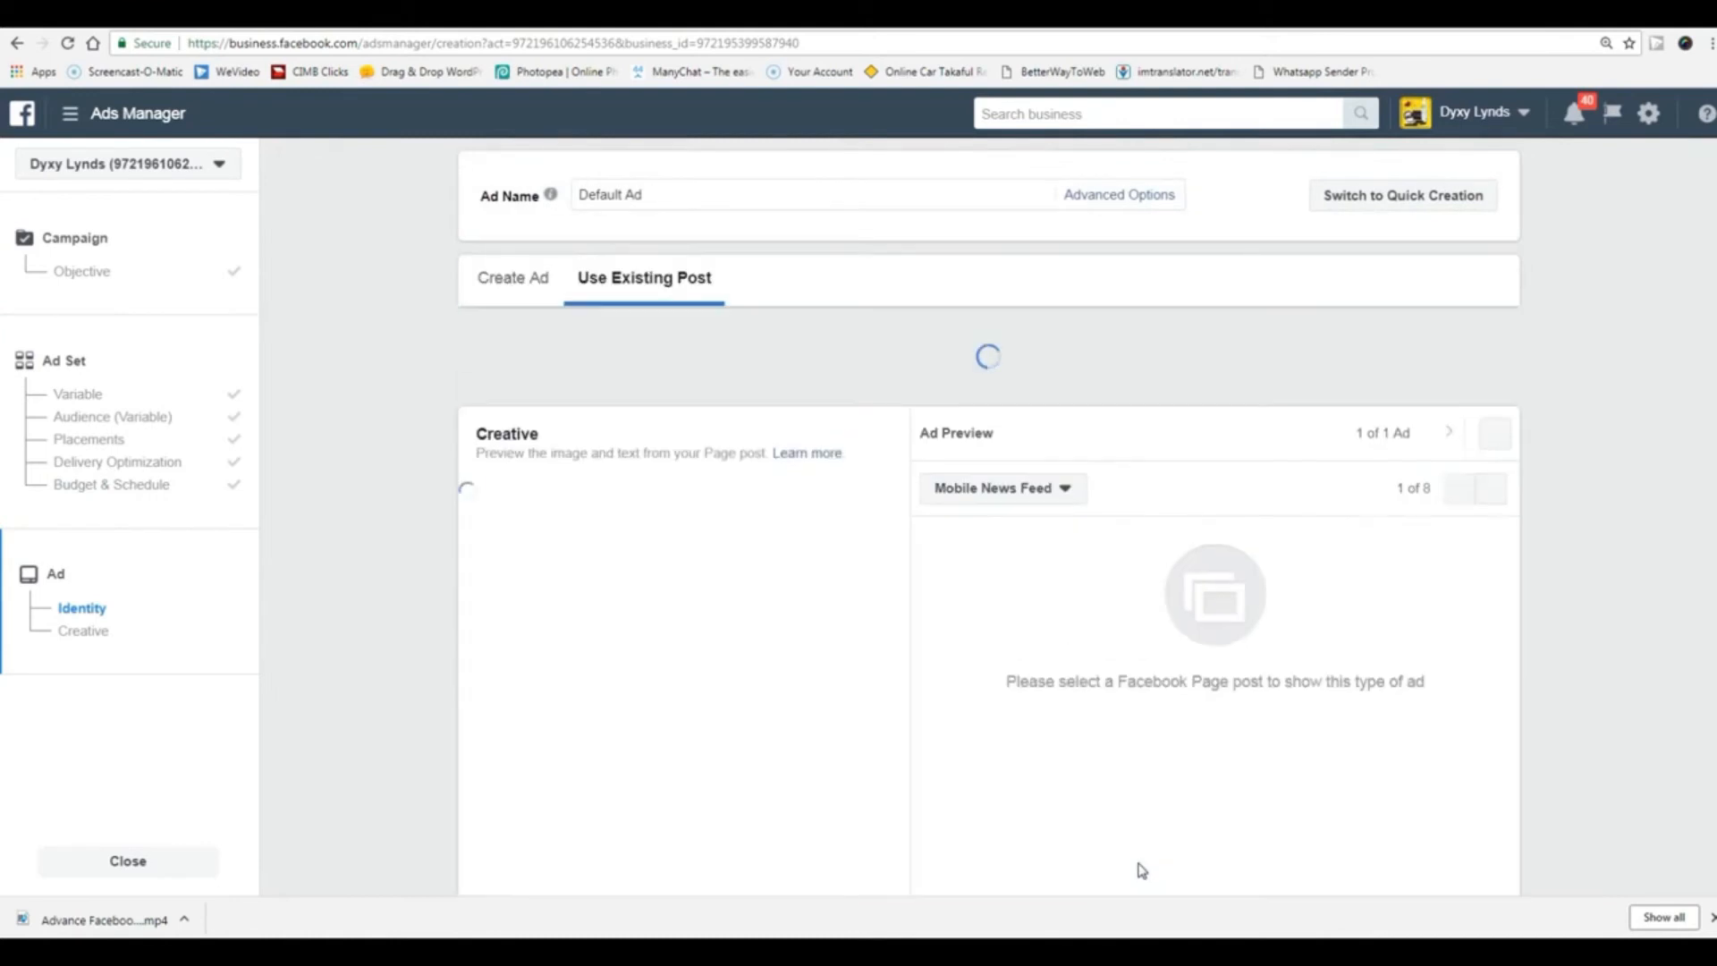
- Check the Facebook Pages available for the ad's identity and keep the currently selected page
{"action": "scroll", "coordinate": [371, 419], "scroll_direction": "down", "scroll_amount": 3}
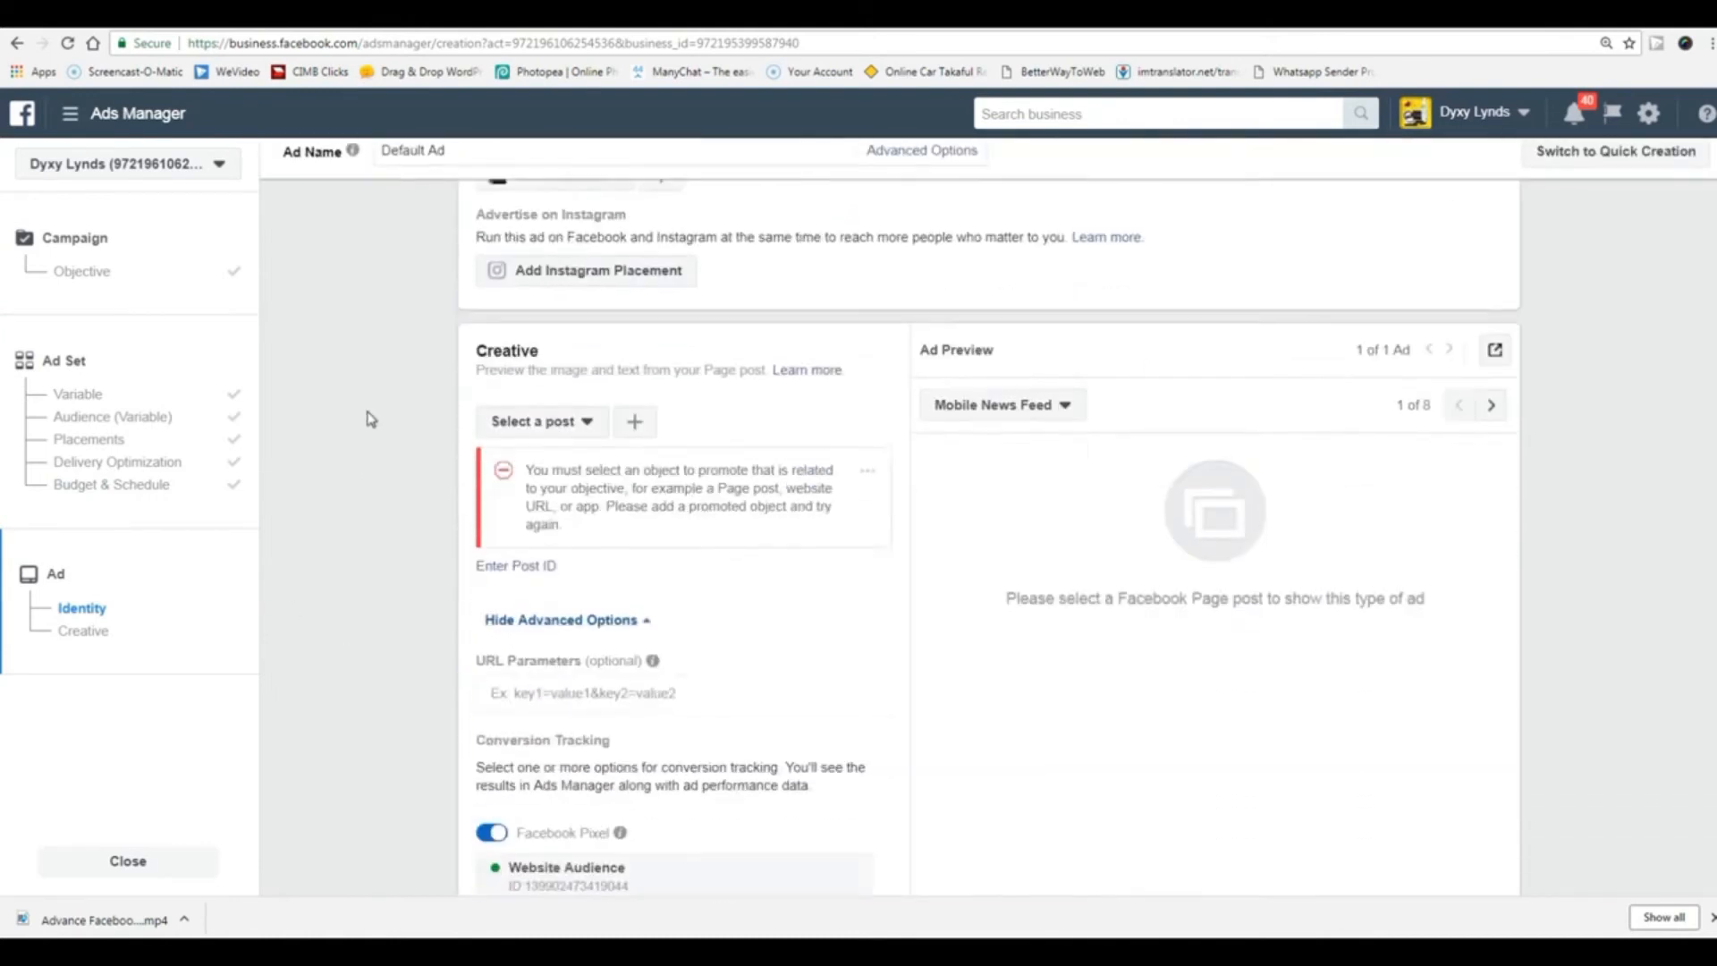
{"action": "scroll", "coordinate": [371, 419], "scroll_direction": "up", "scroll_amount": 2}
{"action": "scroll", "coordinate": [371, 419], "scroll_direction": "down", "scroll_amount": 1}
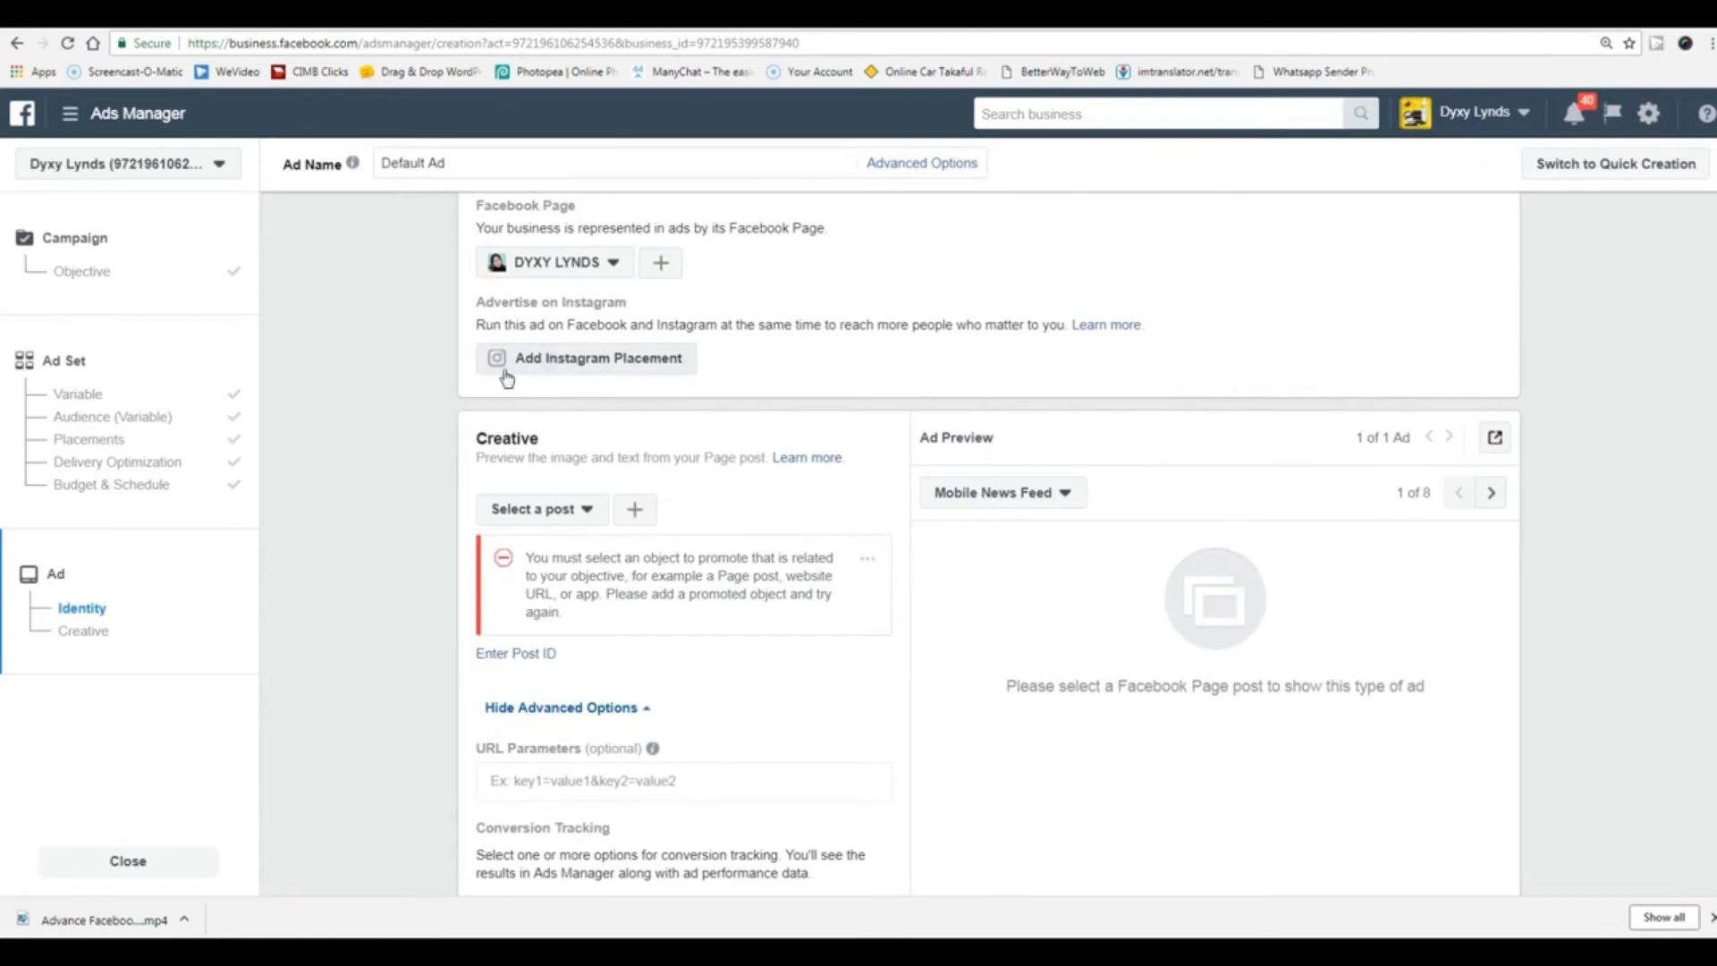
{"action": "scroll", "coordinate": [381, 457], "scroll_direction": "up", "scroll_amount": 2}
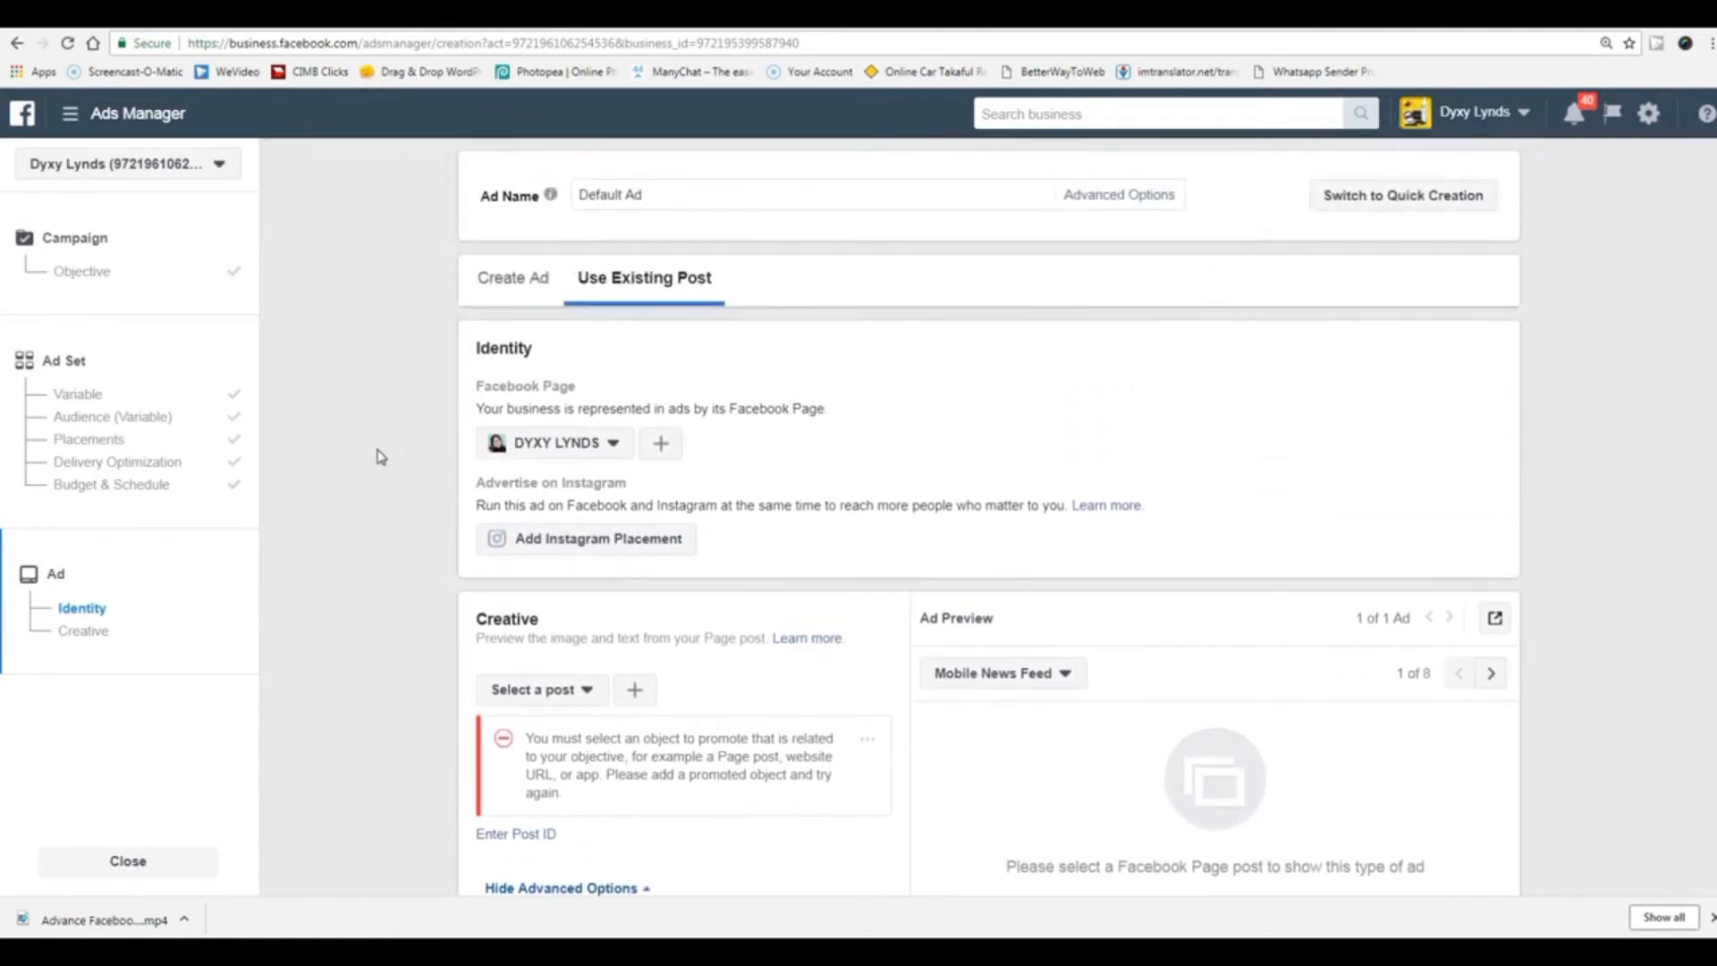
{"action": "left_click", "coordinate": [615, 443]}
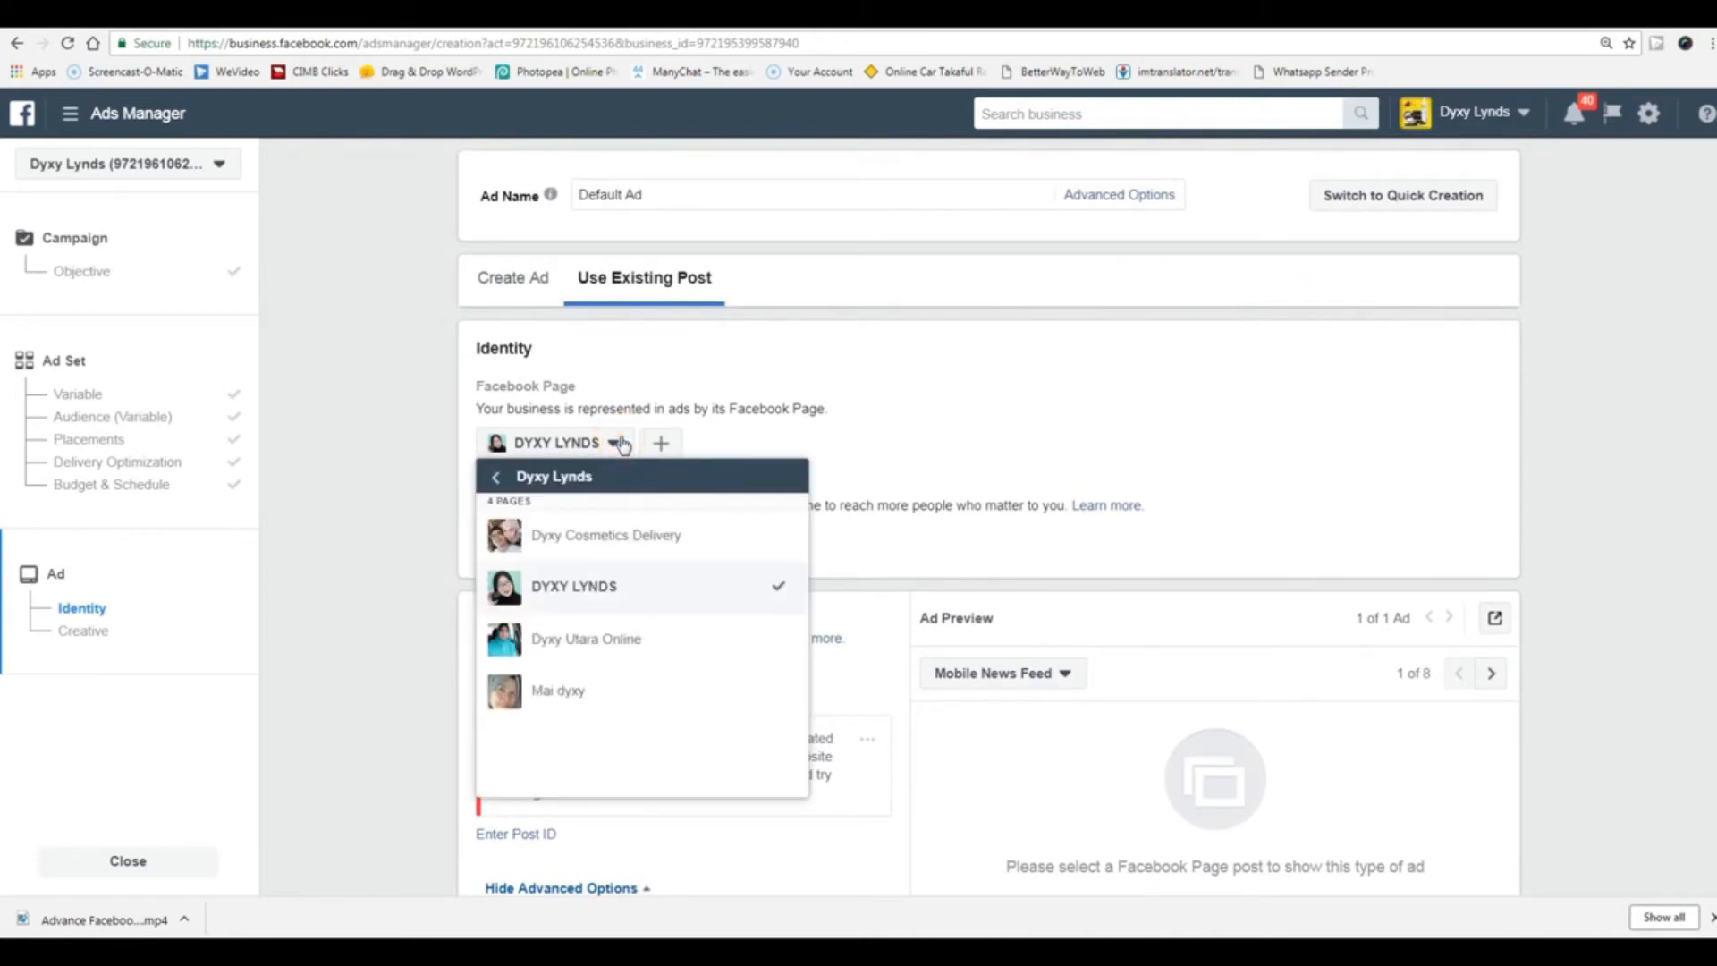
{"action": "left_click", "coordinate": [587, 577]}
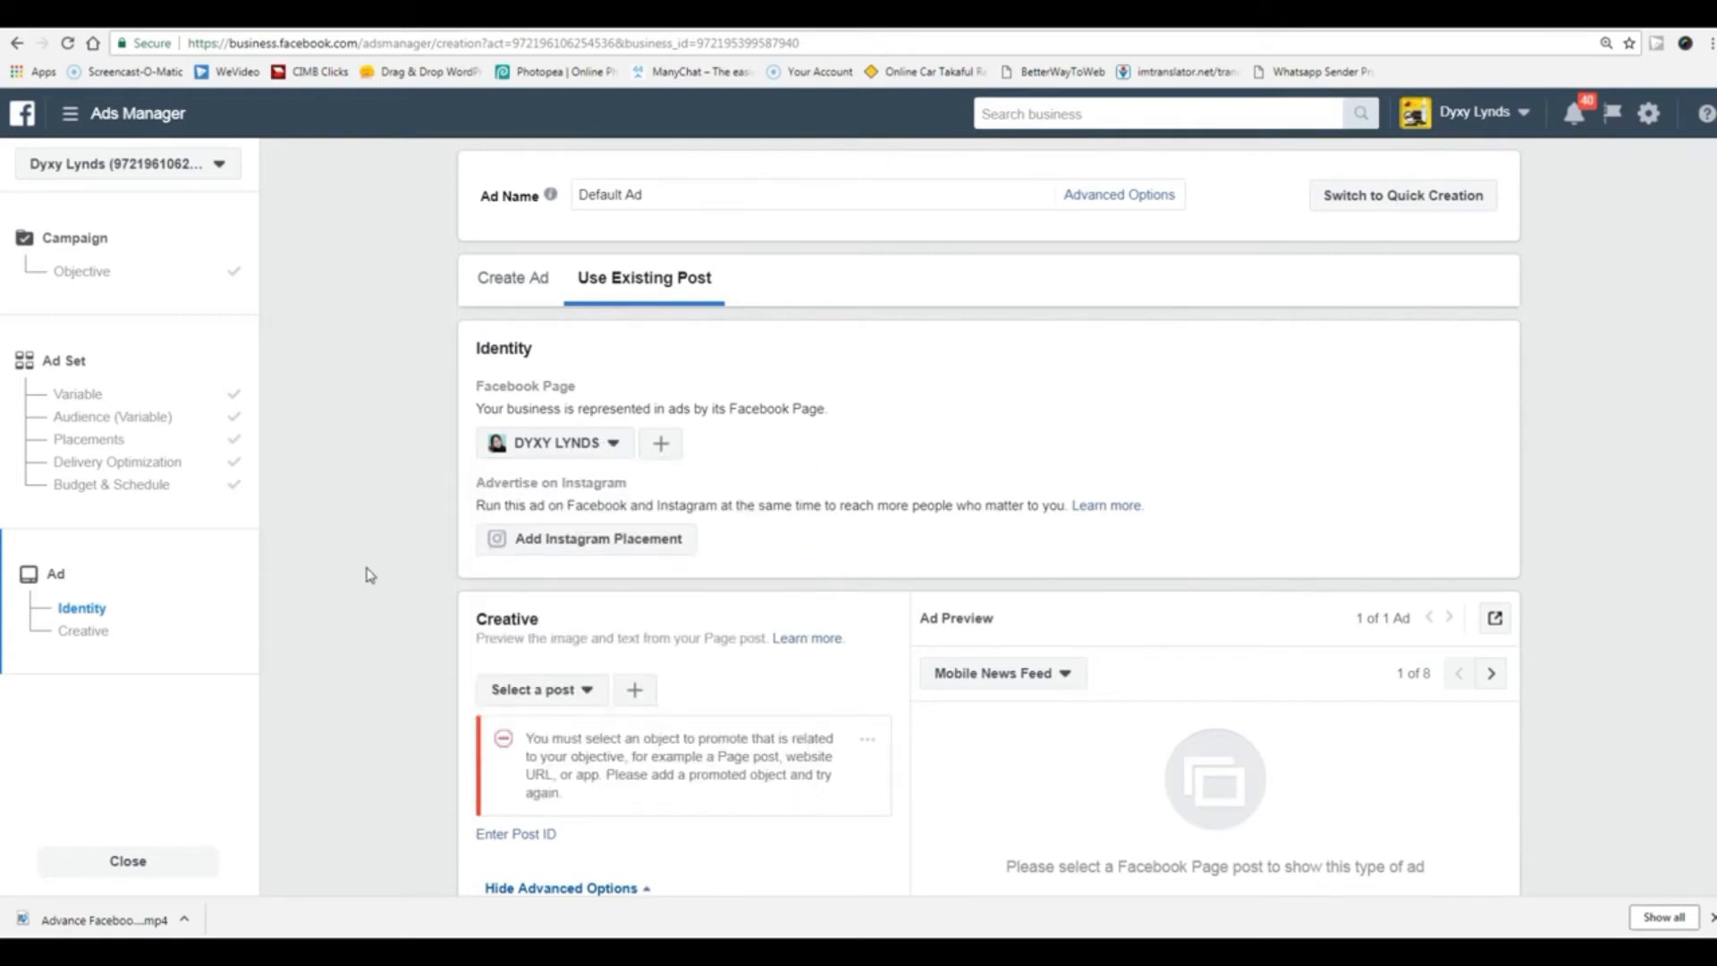
- Browse the page's existing posts and select the "PROMOSI SALE MERDEKA!!!" post as the ad creative
{"action": "scroll", "coordinate": [371, 574], "scroll_direction": "down", "scroll_amount": 2}
{"action": "left_click", "coordinate": [587, 511]}
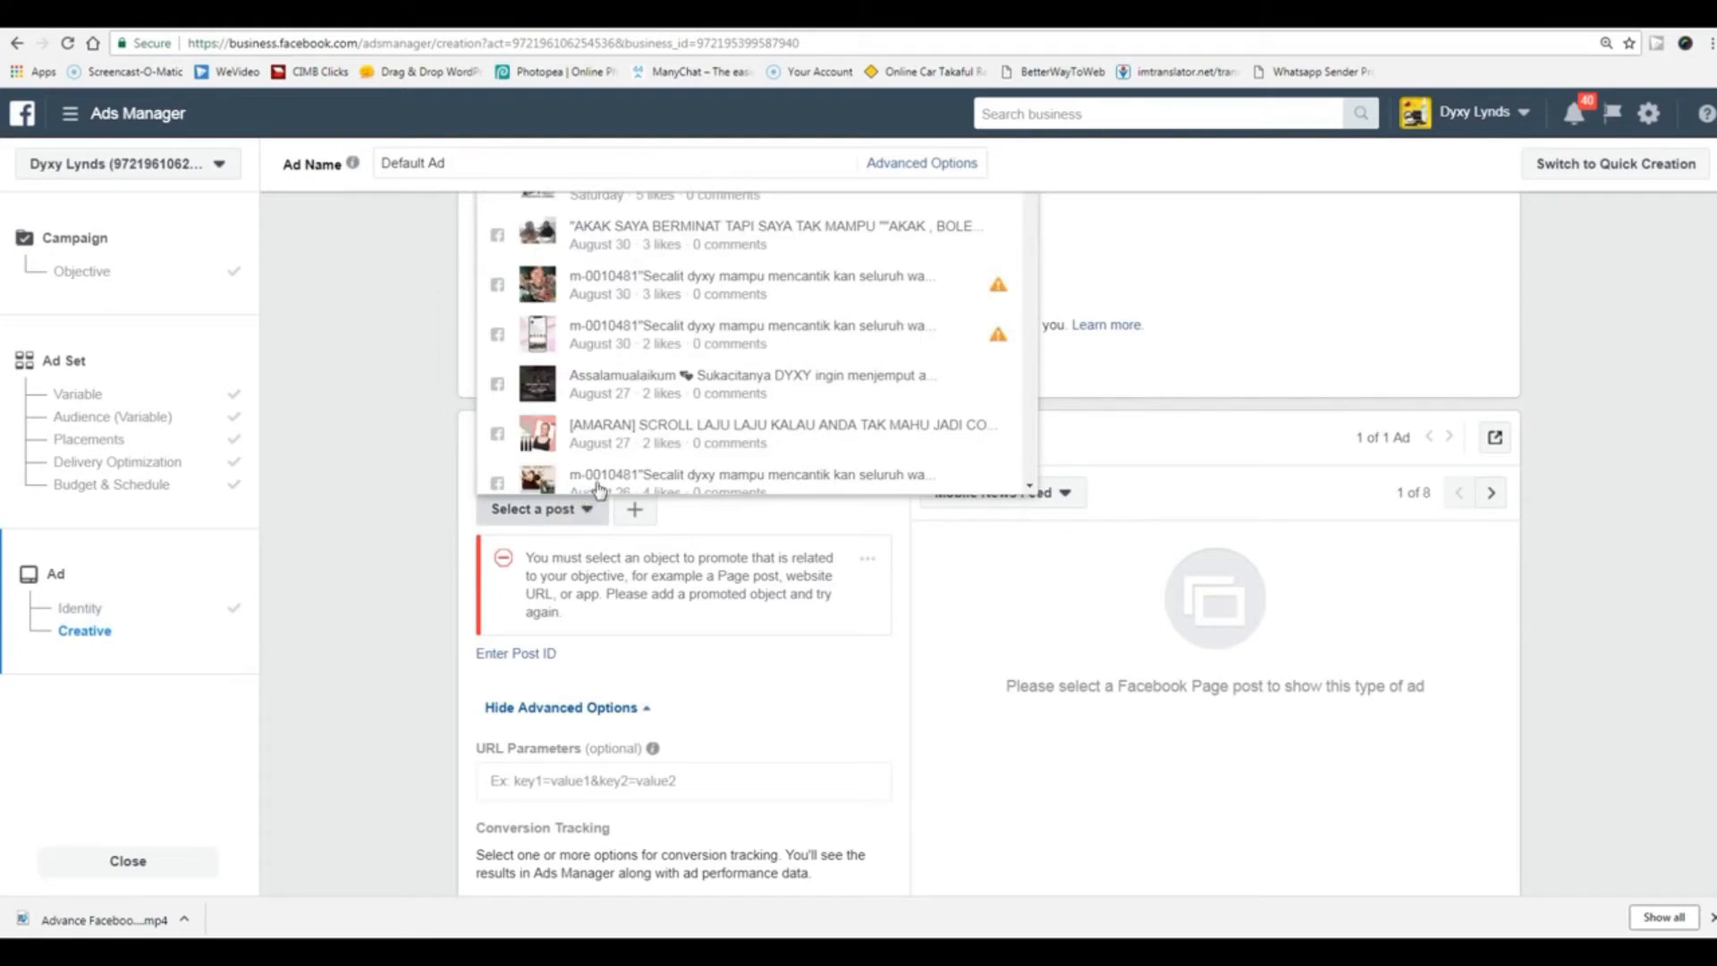
{"action": "scroll", "coordinate": [720, 447], "scroll_direction": "up", "scroll_amount": 4}
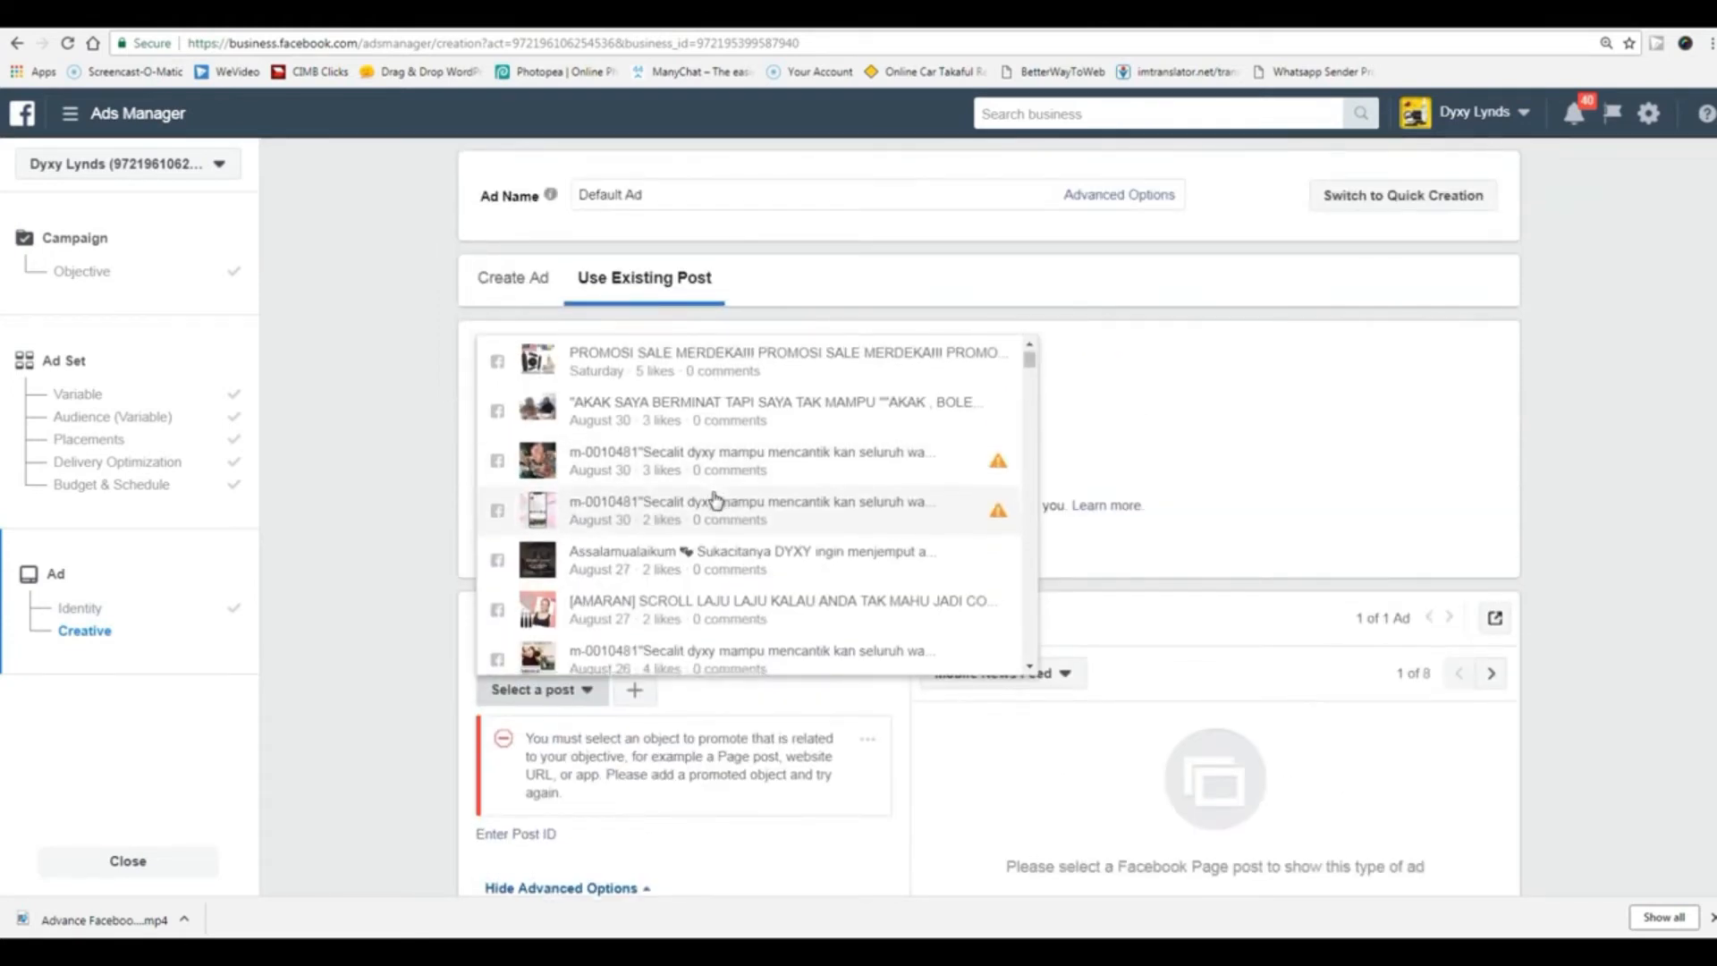
{"action": "scroll", "coordinate": [715, 499], "scroll_direction": "down", "scroll_amount": 3}
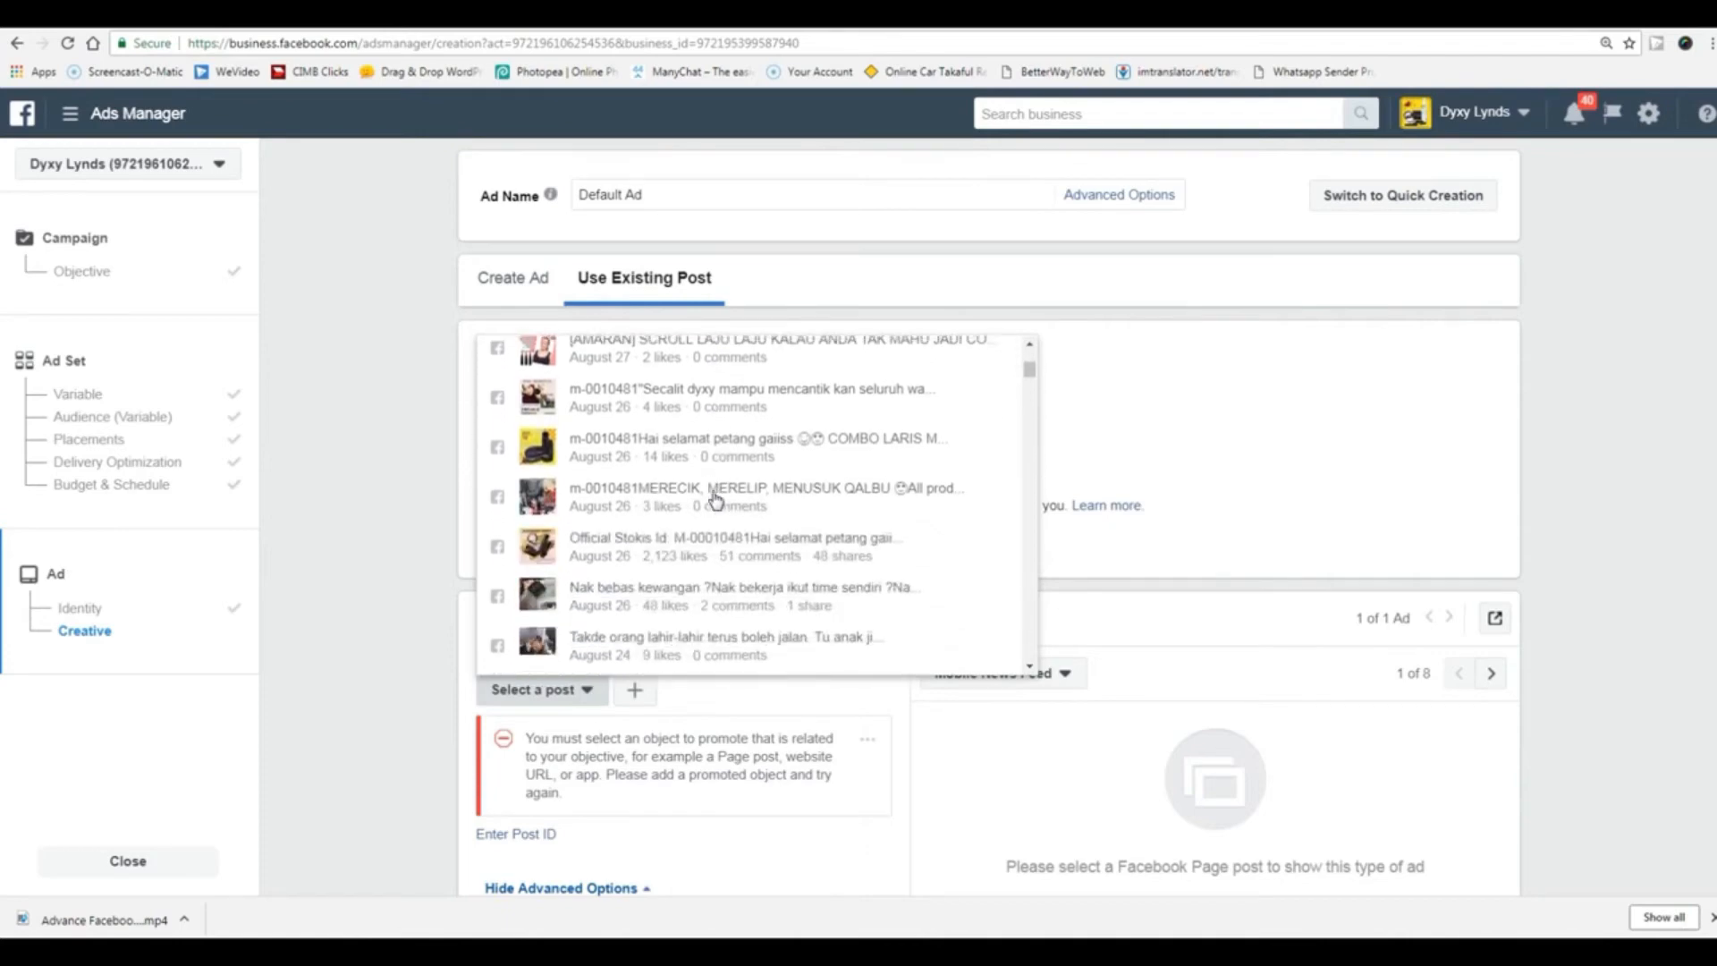
{"action": "scroll", "coordinate": [716, 499], "scroll_direction": "up", "scroll_amount": 2}
{"action": "scroll", "coordinate": [715, 499], "scroll_direction": "down", "scroll_amount": 2}
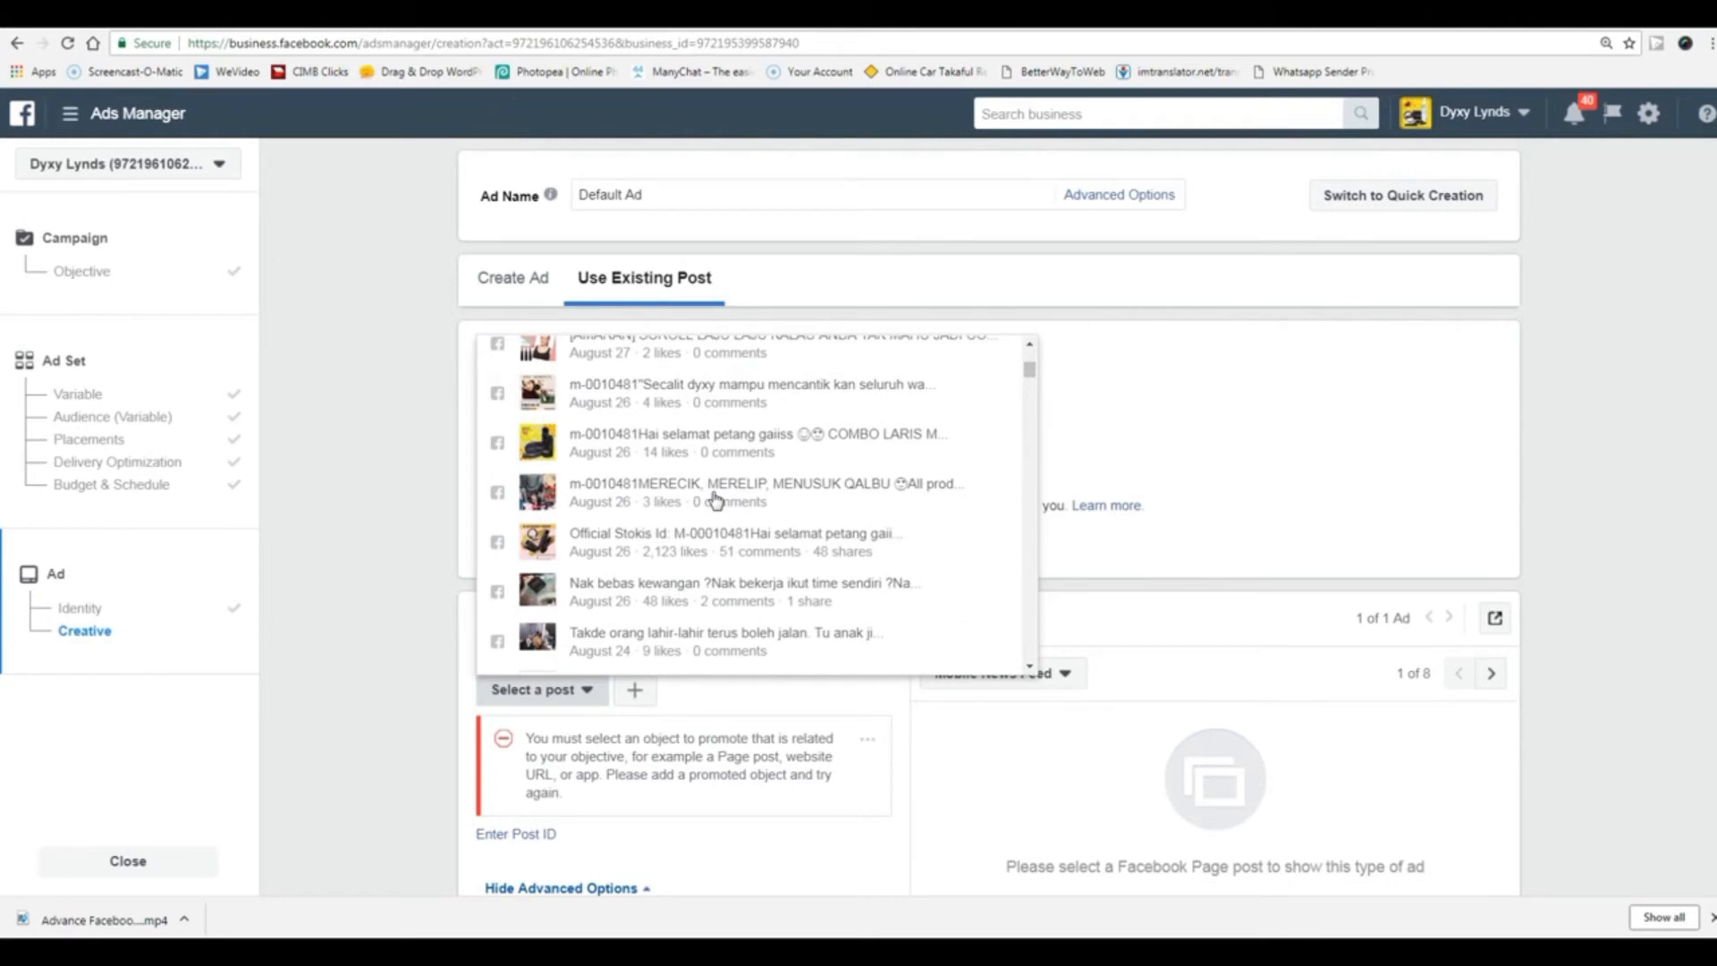
{"action": "scroll", "coordinate": [716, 499], "scroll_direction": "up", "scroll_amount": 1}
{"action": "scroll", "coordinate": [716, 499], "scroll_direction": "up", "scroll_amount": 1}
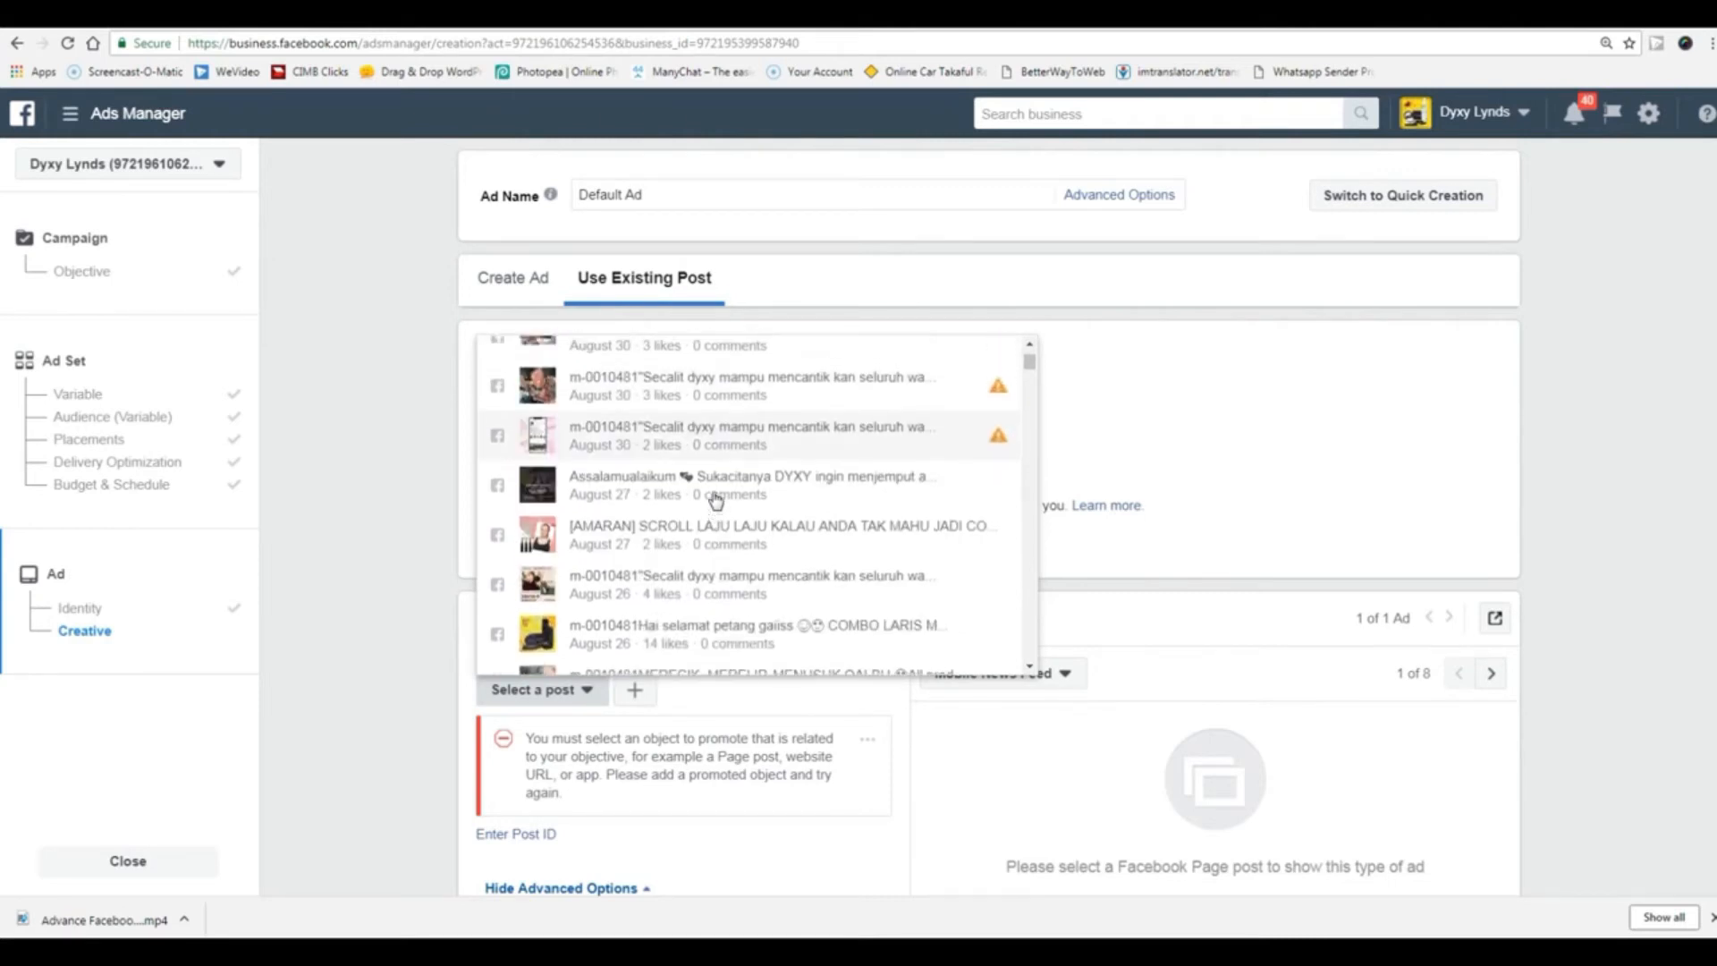
{"action": "scroll", "coordinate": [715, 498], "scroll_direction": "up", "scroll_amount": 1}
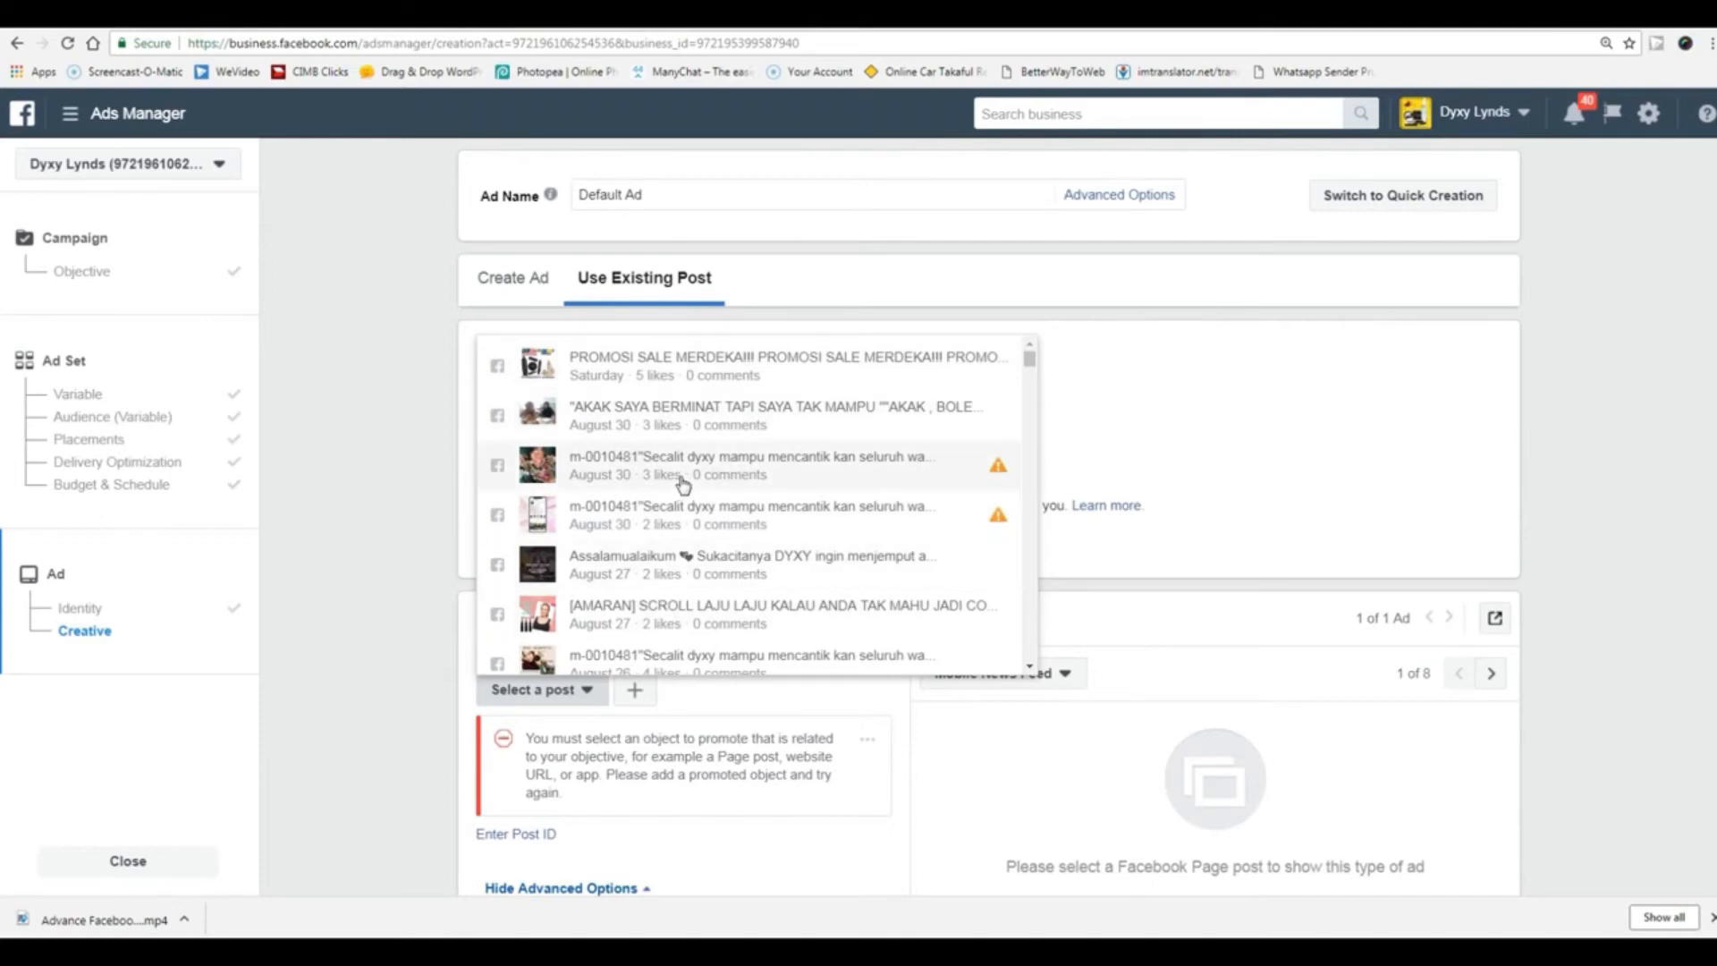
{"action": "scroll", "coordinate": [684, 484], "scroll_direction": "down", "scroll_amount": 5}
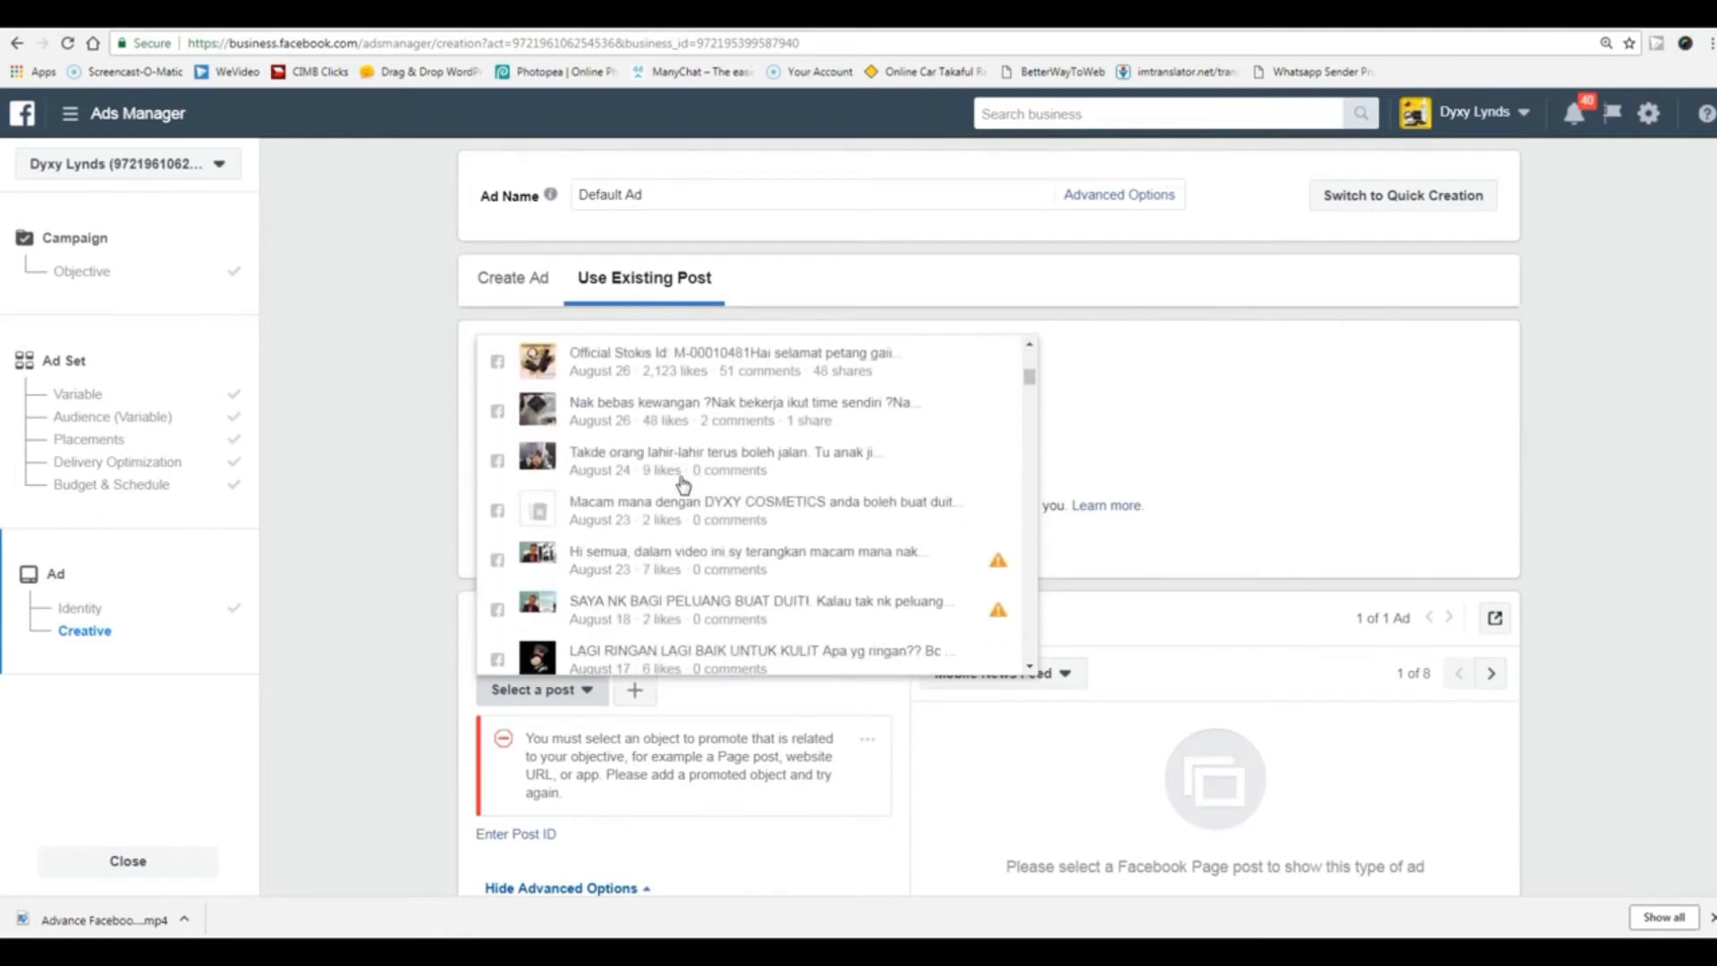
{"action": "scroll", "coordinate": [684, 484], "scroll_direction": "up", "scroll_amount": 3}
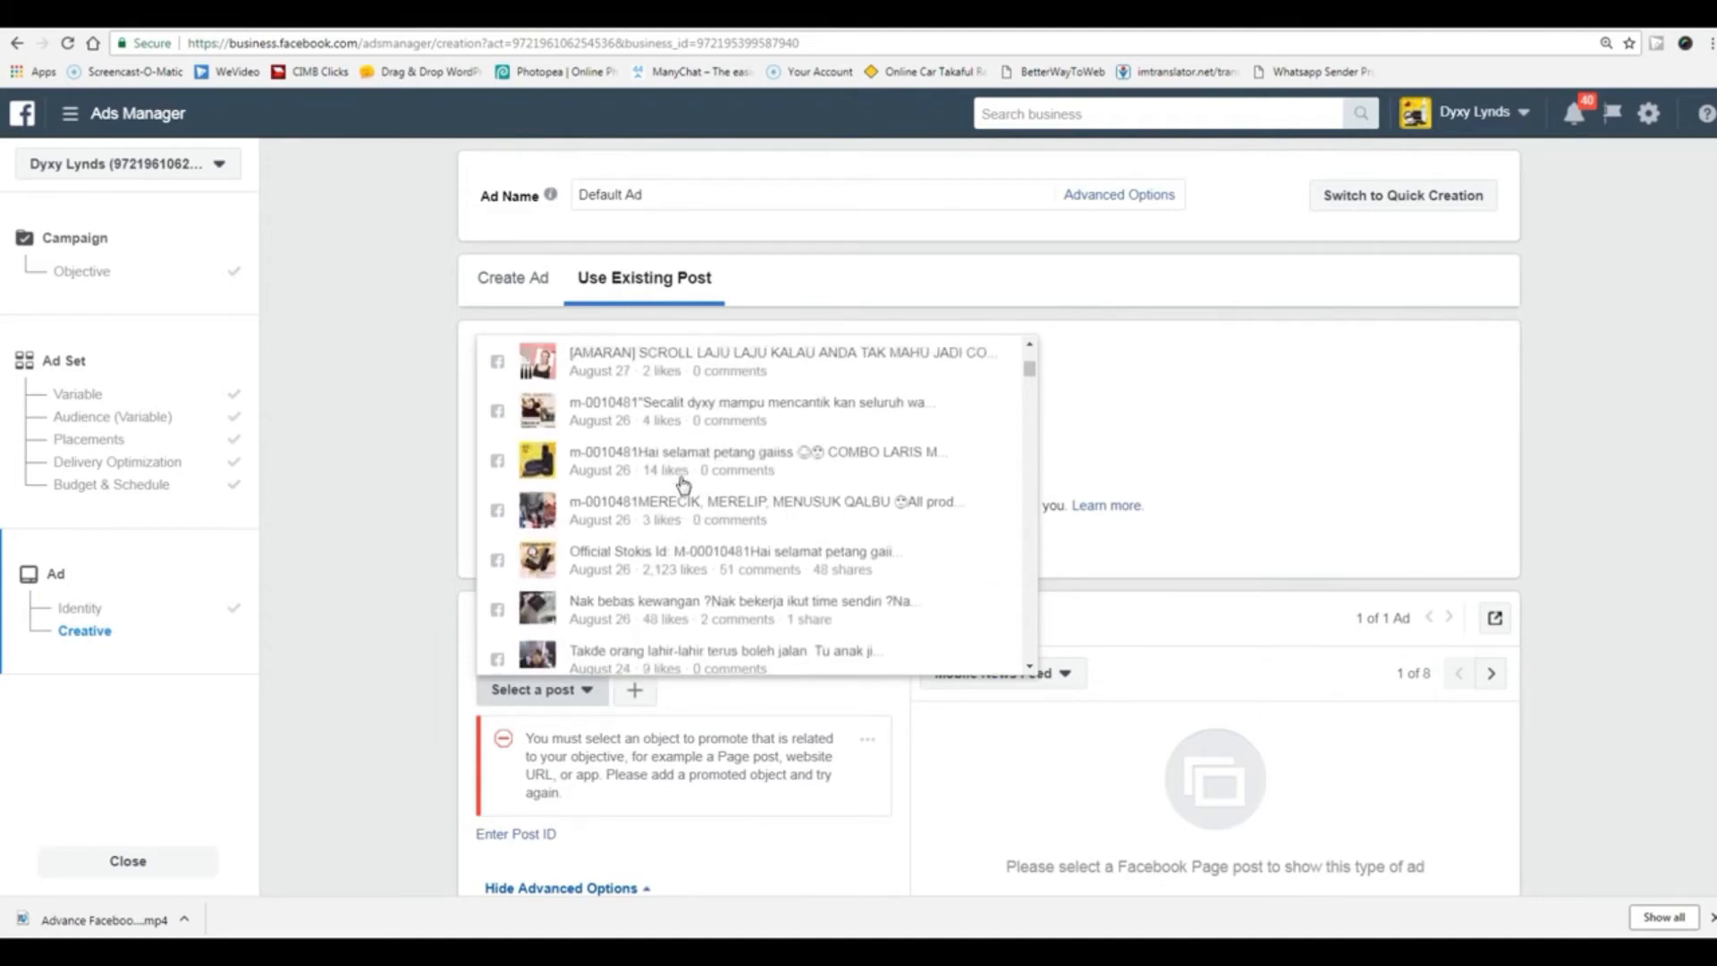
{"action": "scroll", "coordinate": [684, 485], "scroll_direction": "up", "scroll_amount": 2}
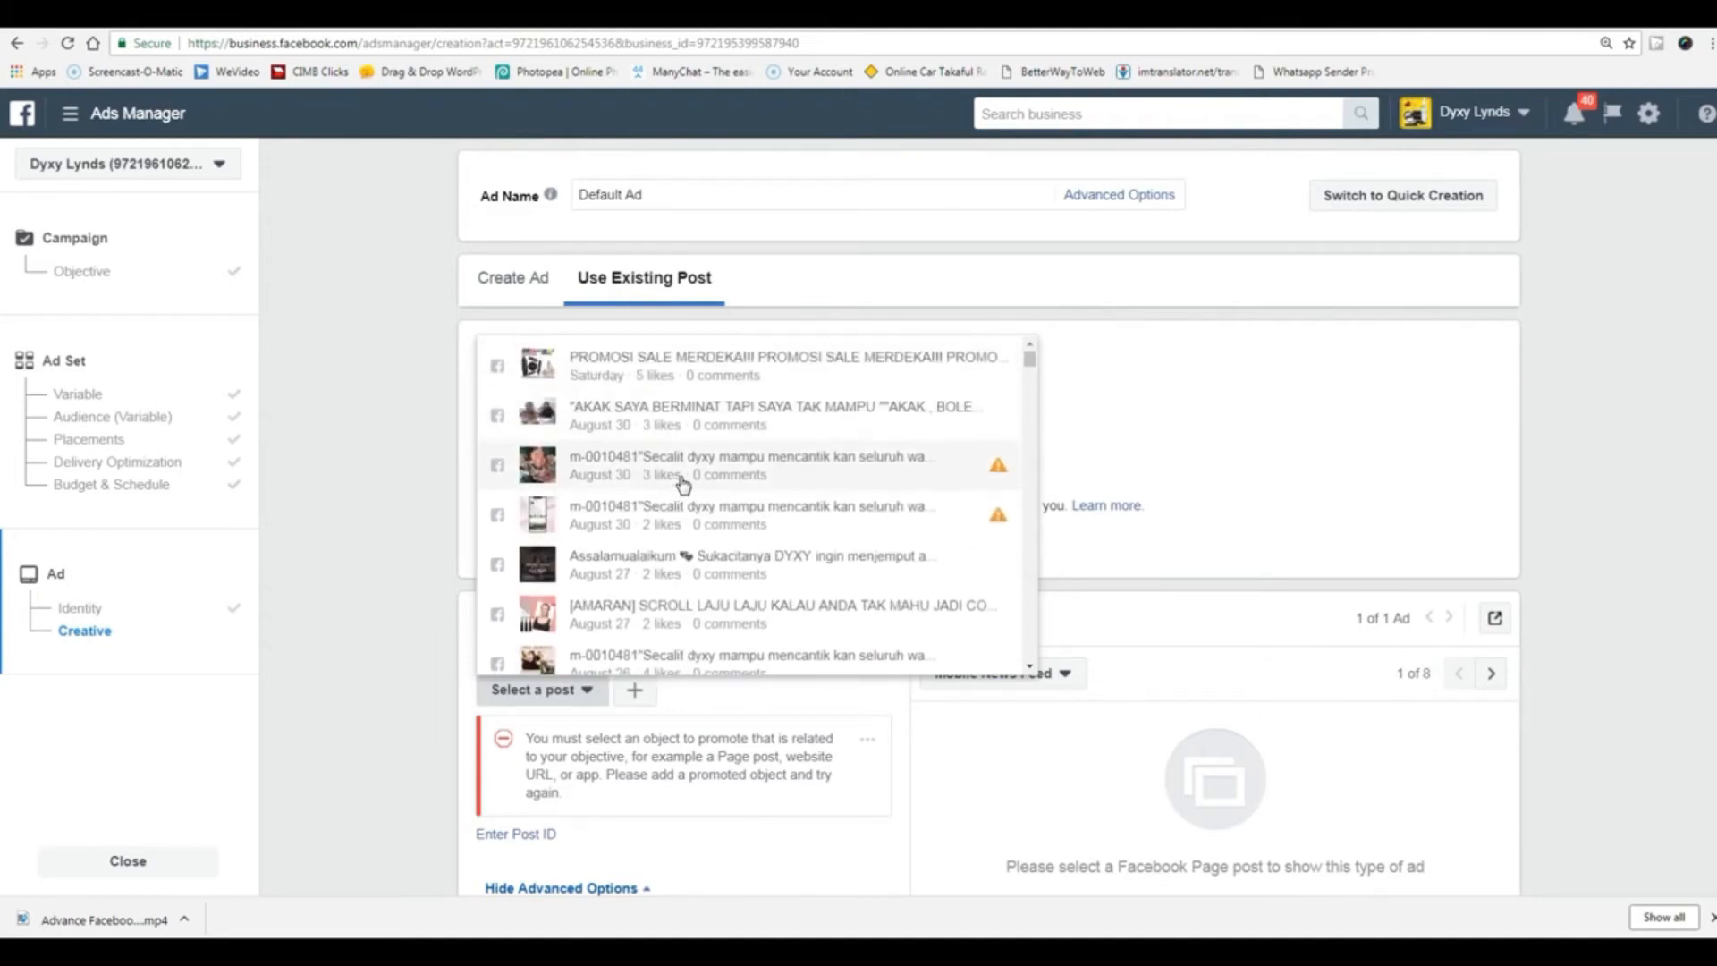
{"action": "left_click", "coordinate": [739, 363]}
{"action": "scroll", "coordinate": [407, 566], "scroll_direction": "down", "scroll_amount": 7}
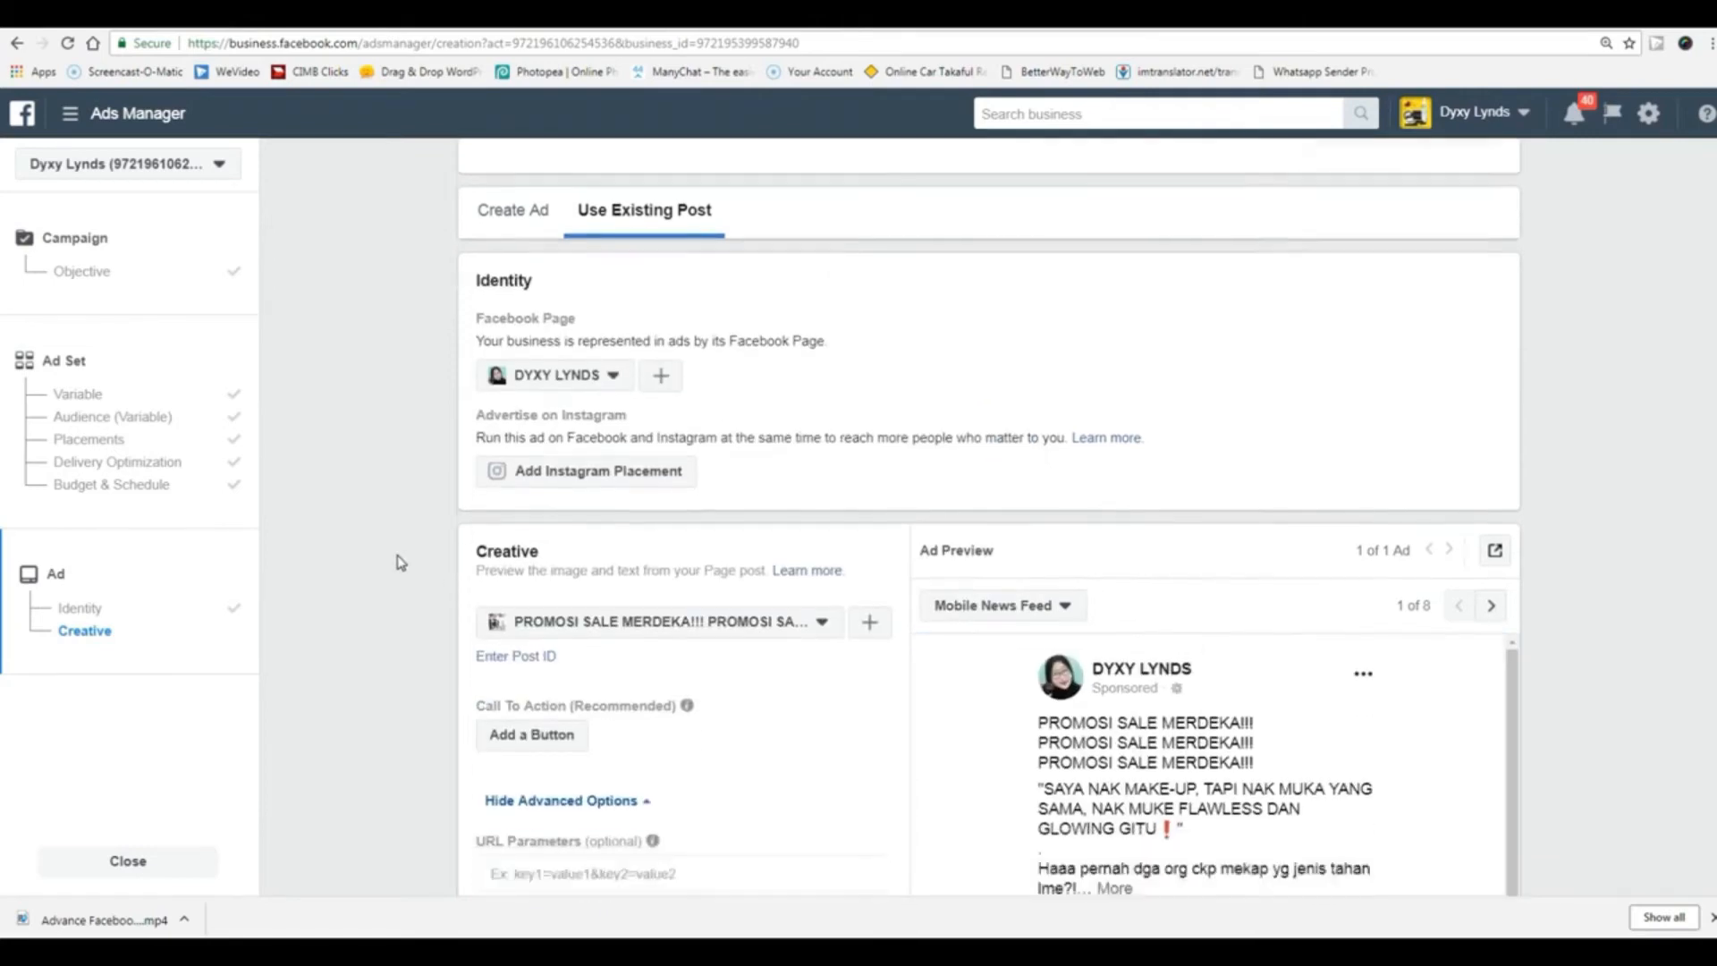
- Switch the ad creative to the page's August 26 "Official Stokis Id" post with 2,123 likes
{"action": "scroll", "coordinate": [400, 562], "scroll_direction": "down", "scroll_amount": 2}
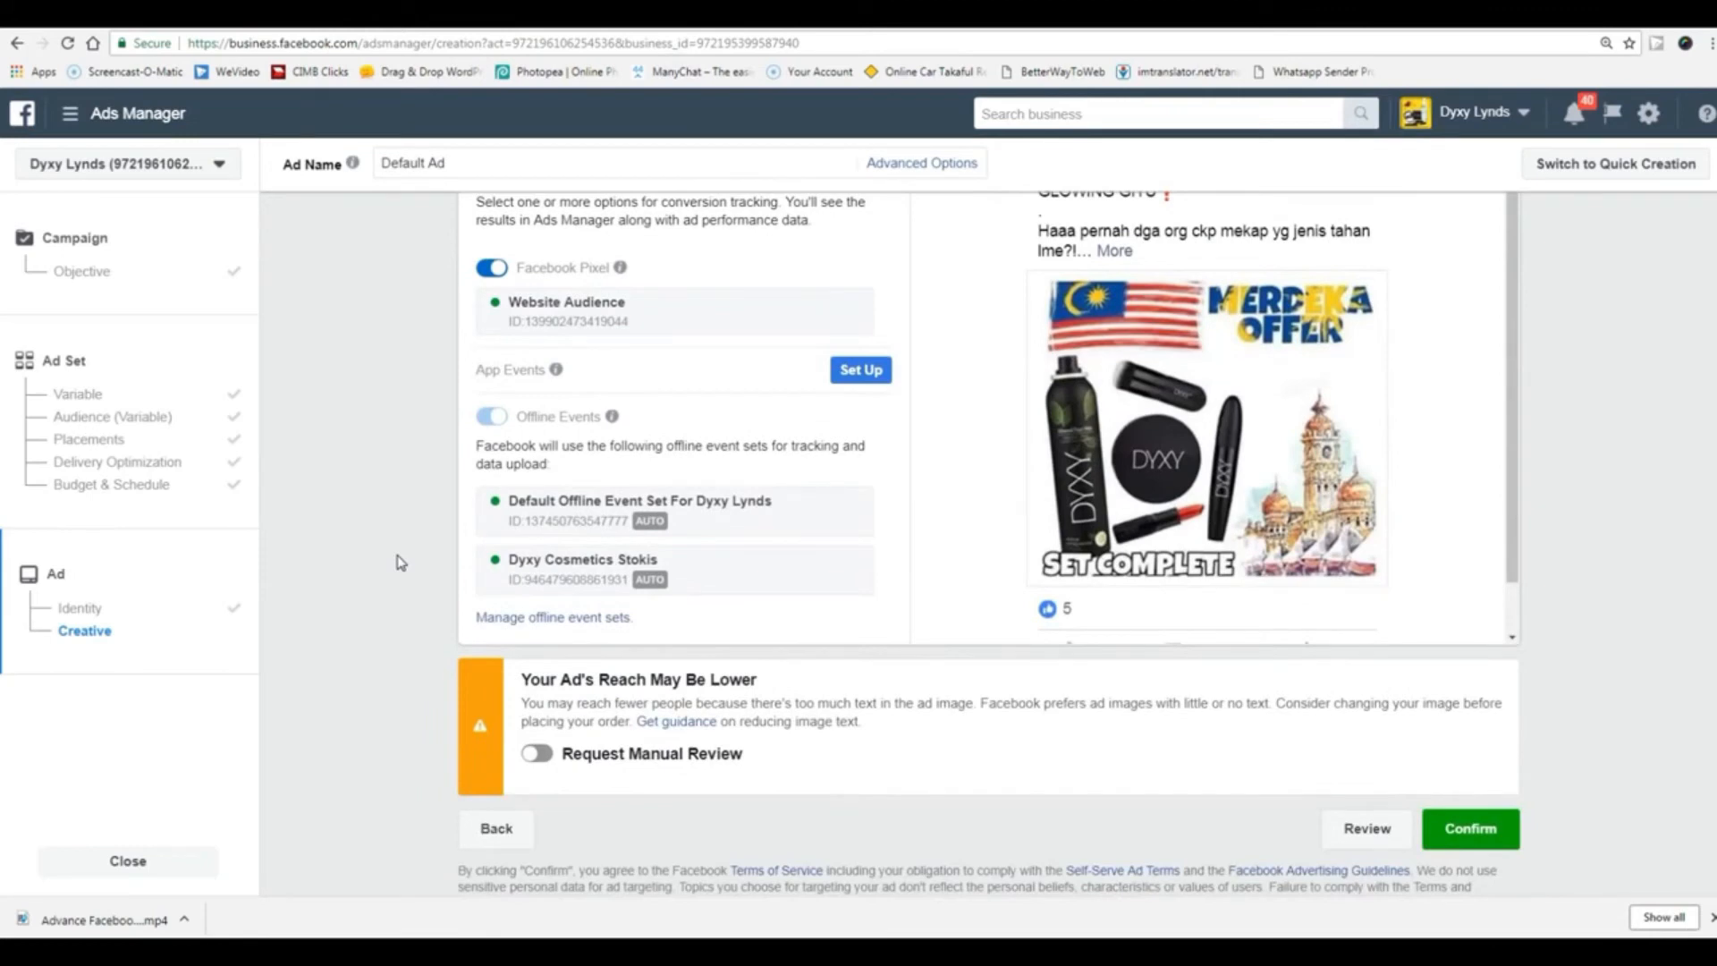
{"action": "scroll", "coordinate": [400, 561], "scroll_direction": "up", "scroll_amount": 10}
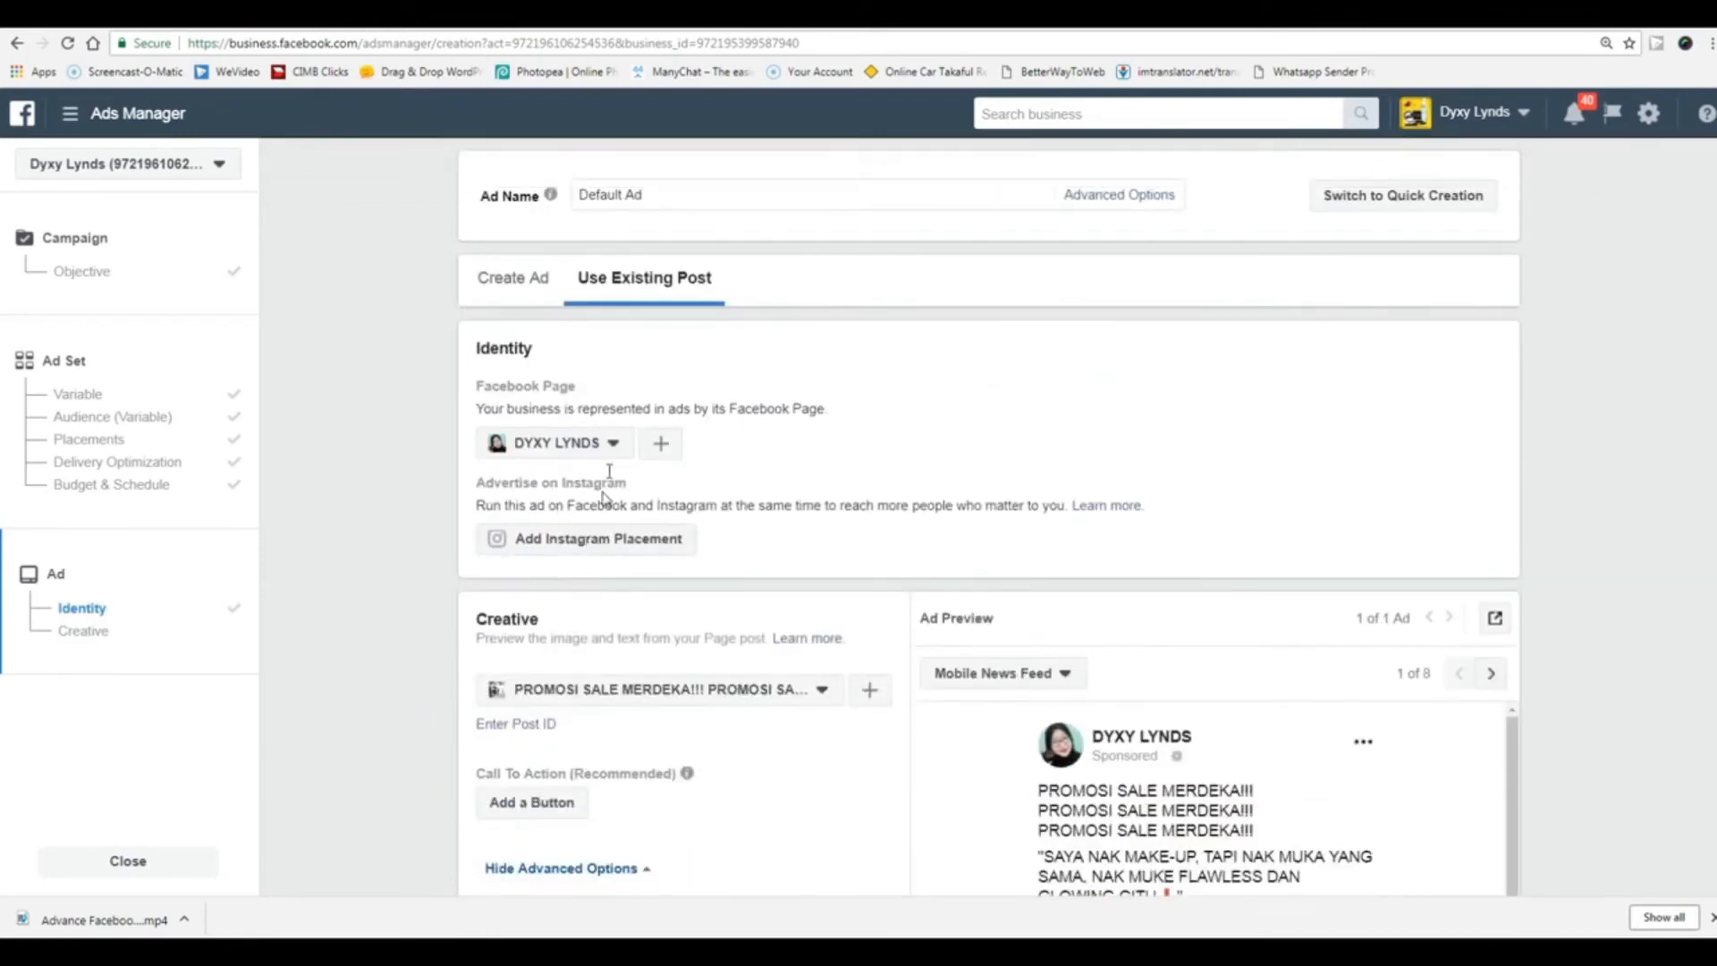
{"action": "left_click", "coordinate": [577, 688]}
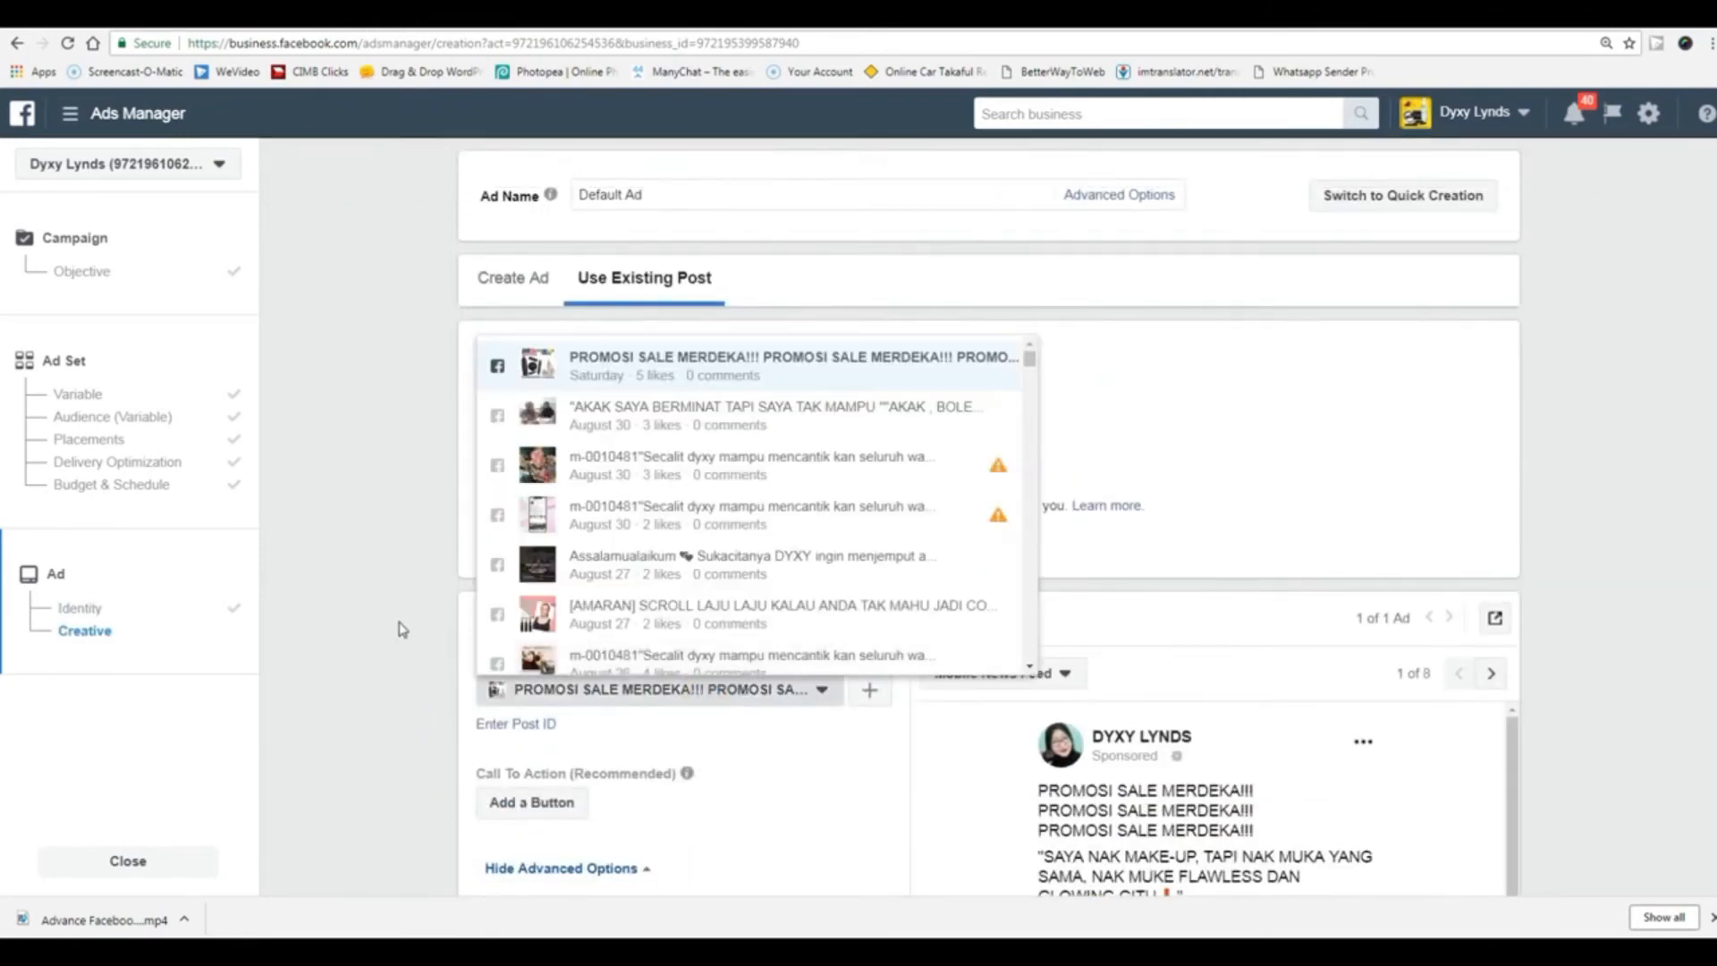
{"action": "scroll", "coordinate": [500, 582], "scroll_direction": "down", "scroll_amount": 1}
{"action": "scroll", "coordinate": [728, 475], "scroll_direction": "down", "scroll_amount": 2}
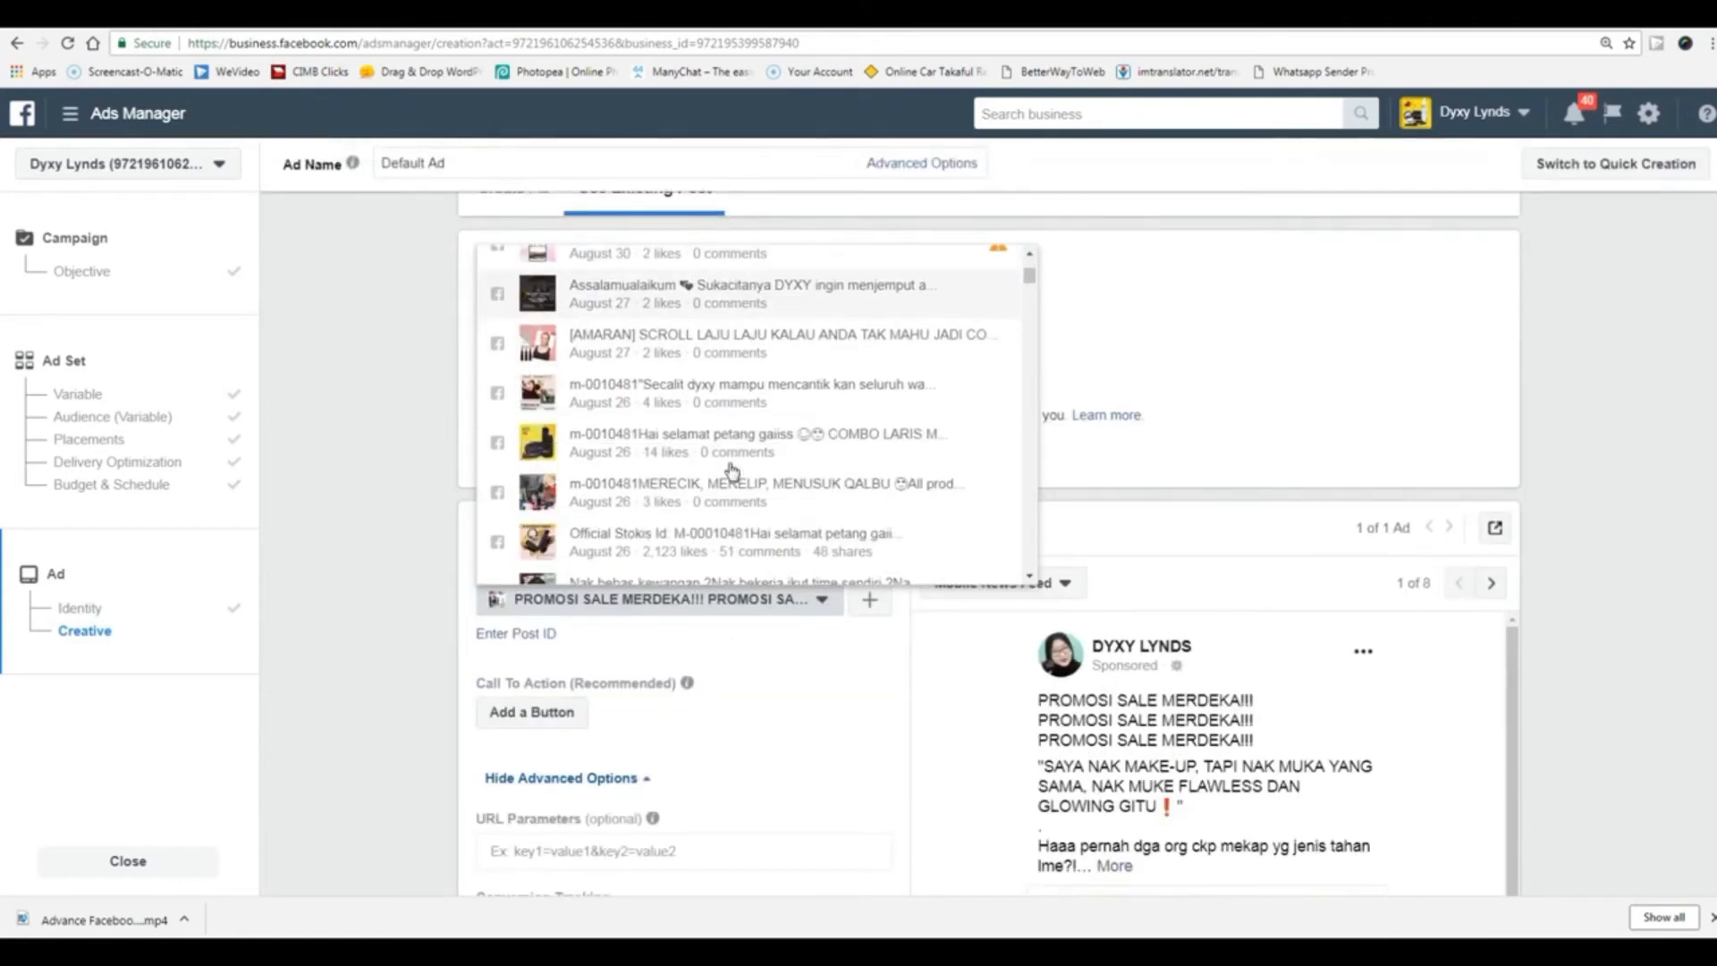
{"action": "left_click", "coordinate": [684, 542]}
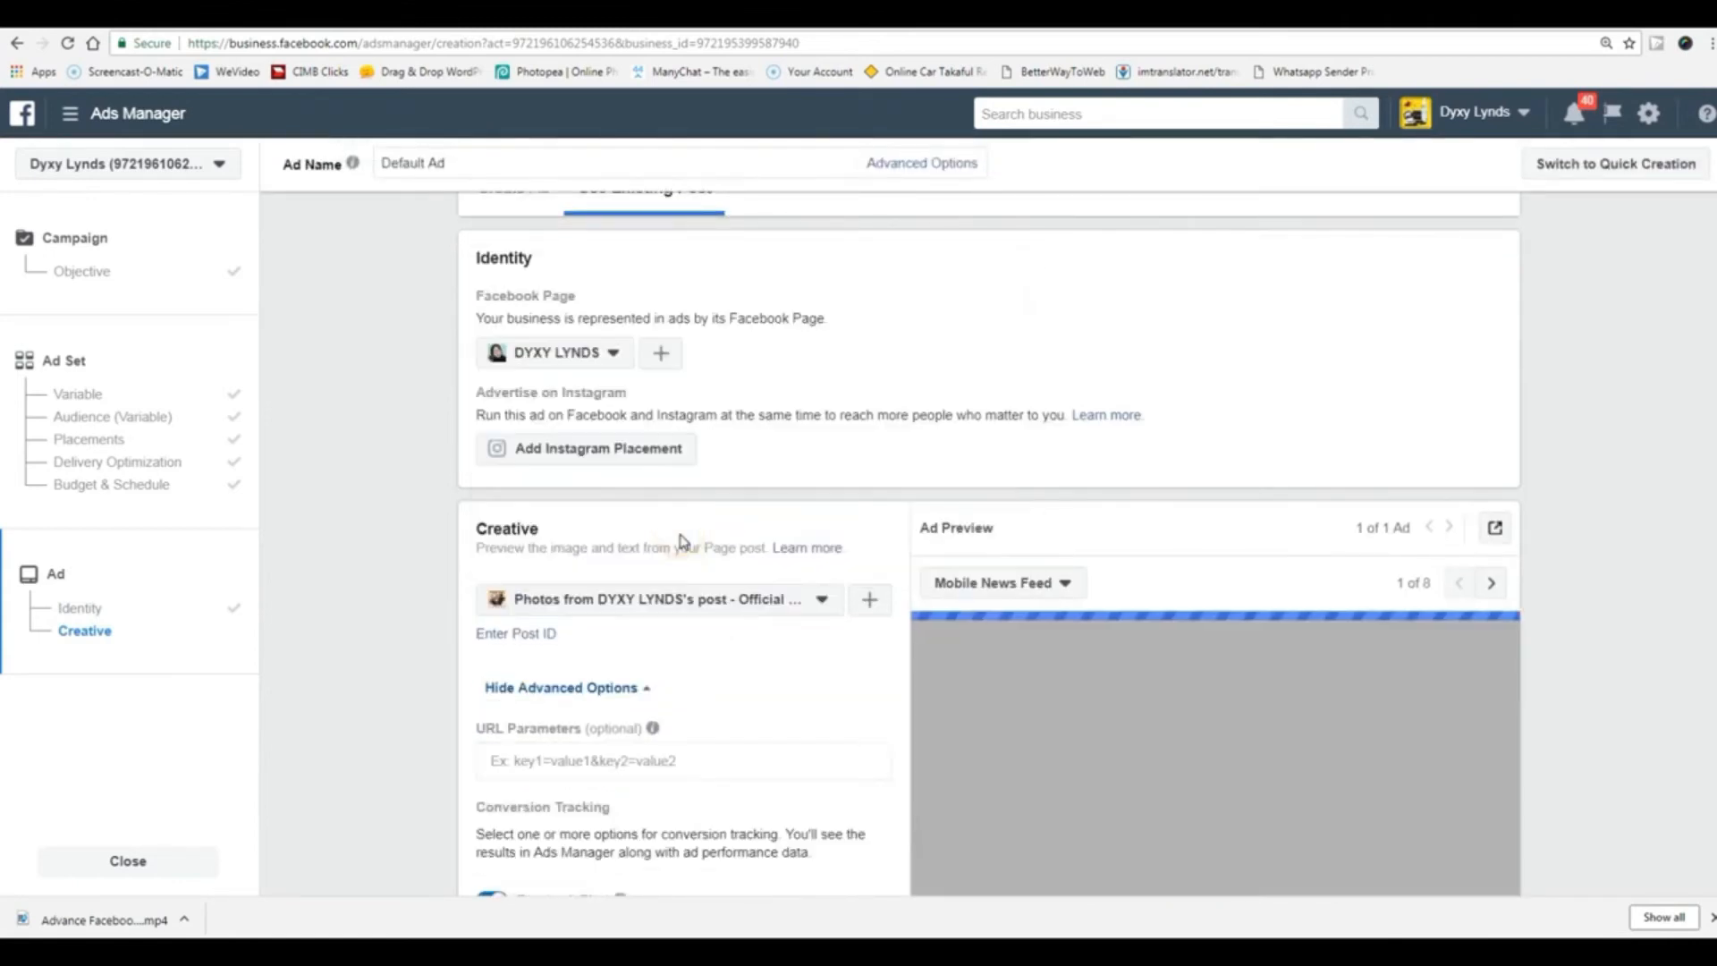
- Review the ad preview and conversion tracking settings, confirm the campaign for publishing, and dismiss the publishing notification
{"action": "scroll", "coordinate": [374, 628], "scroll_direction": "down", "scroll_amount": 2}
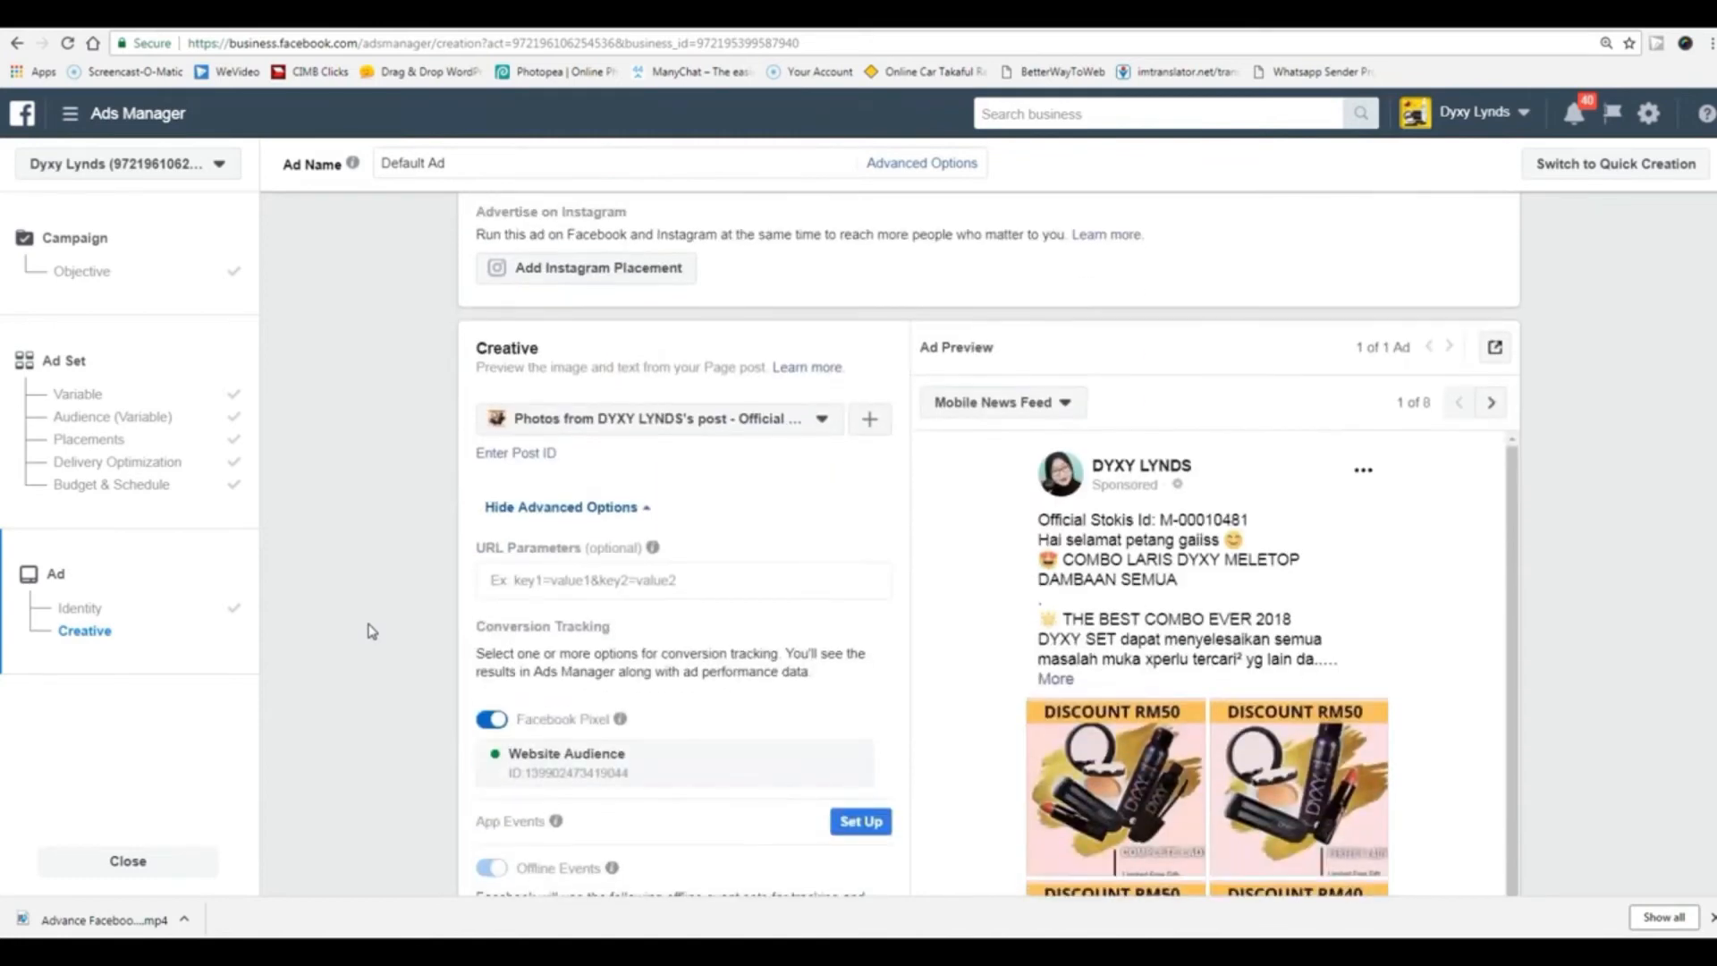
{"action": "scroll", "coordinate": [371, 630], "scroll_direction": "down", "scroll_amount": 2}
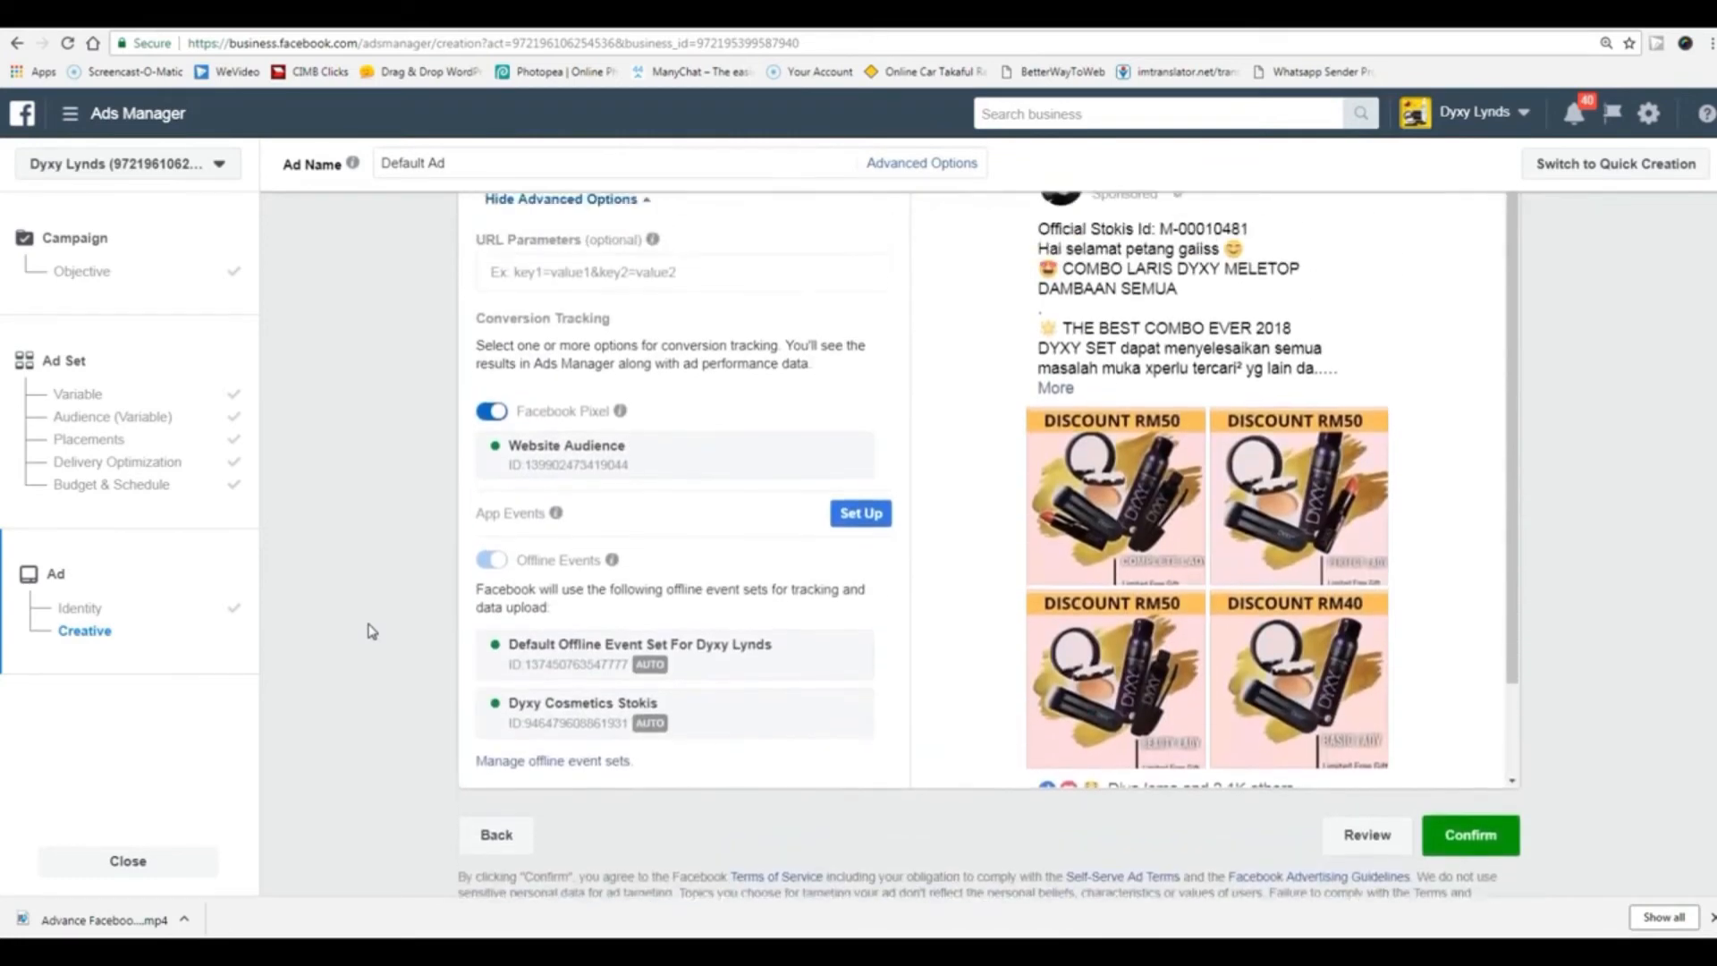
{"action": "scroll", "coordinate": [1189, 571], "scroll_direction": "down", "scroll_amount": 3}
{"action": "scroll", "coordinate": [1060, 535], "scroll_direction": "up", "scroll_amount": 3}
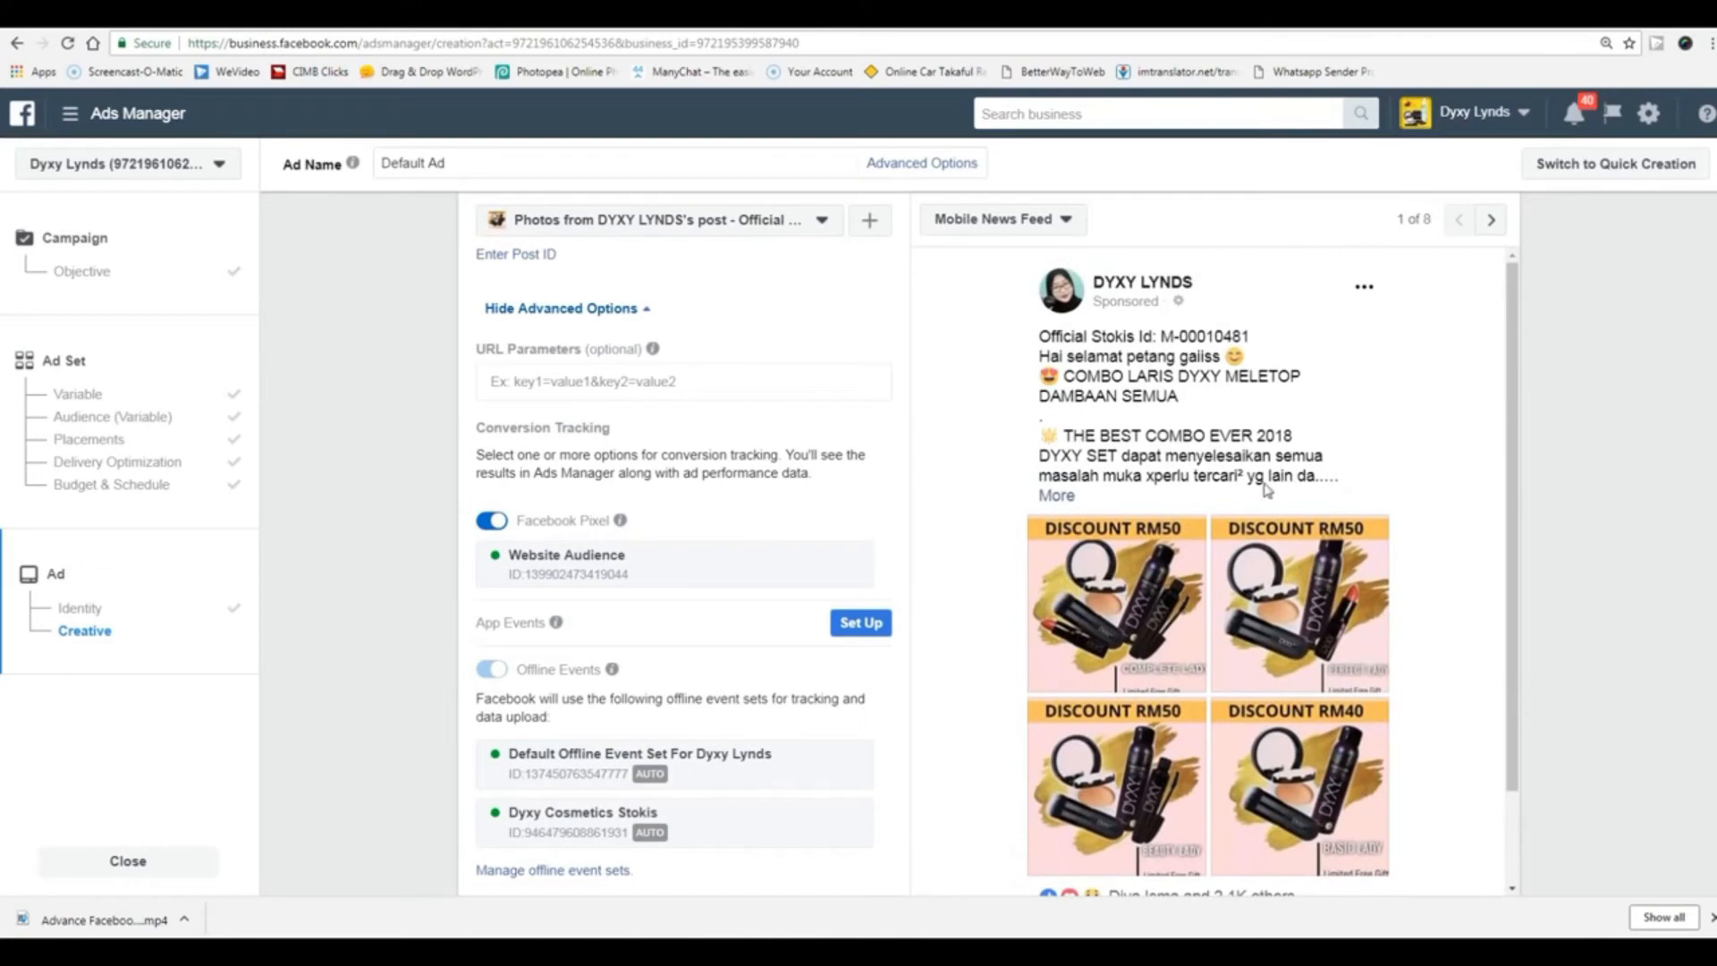
{"action": "scroll", "coordinate": [449, 587], "scroll_direction": "down", "scroll_amount": 2}
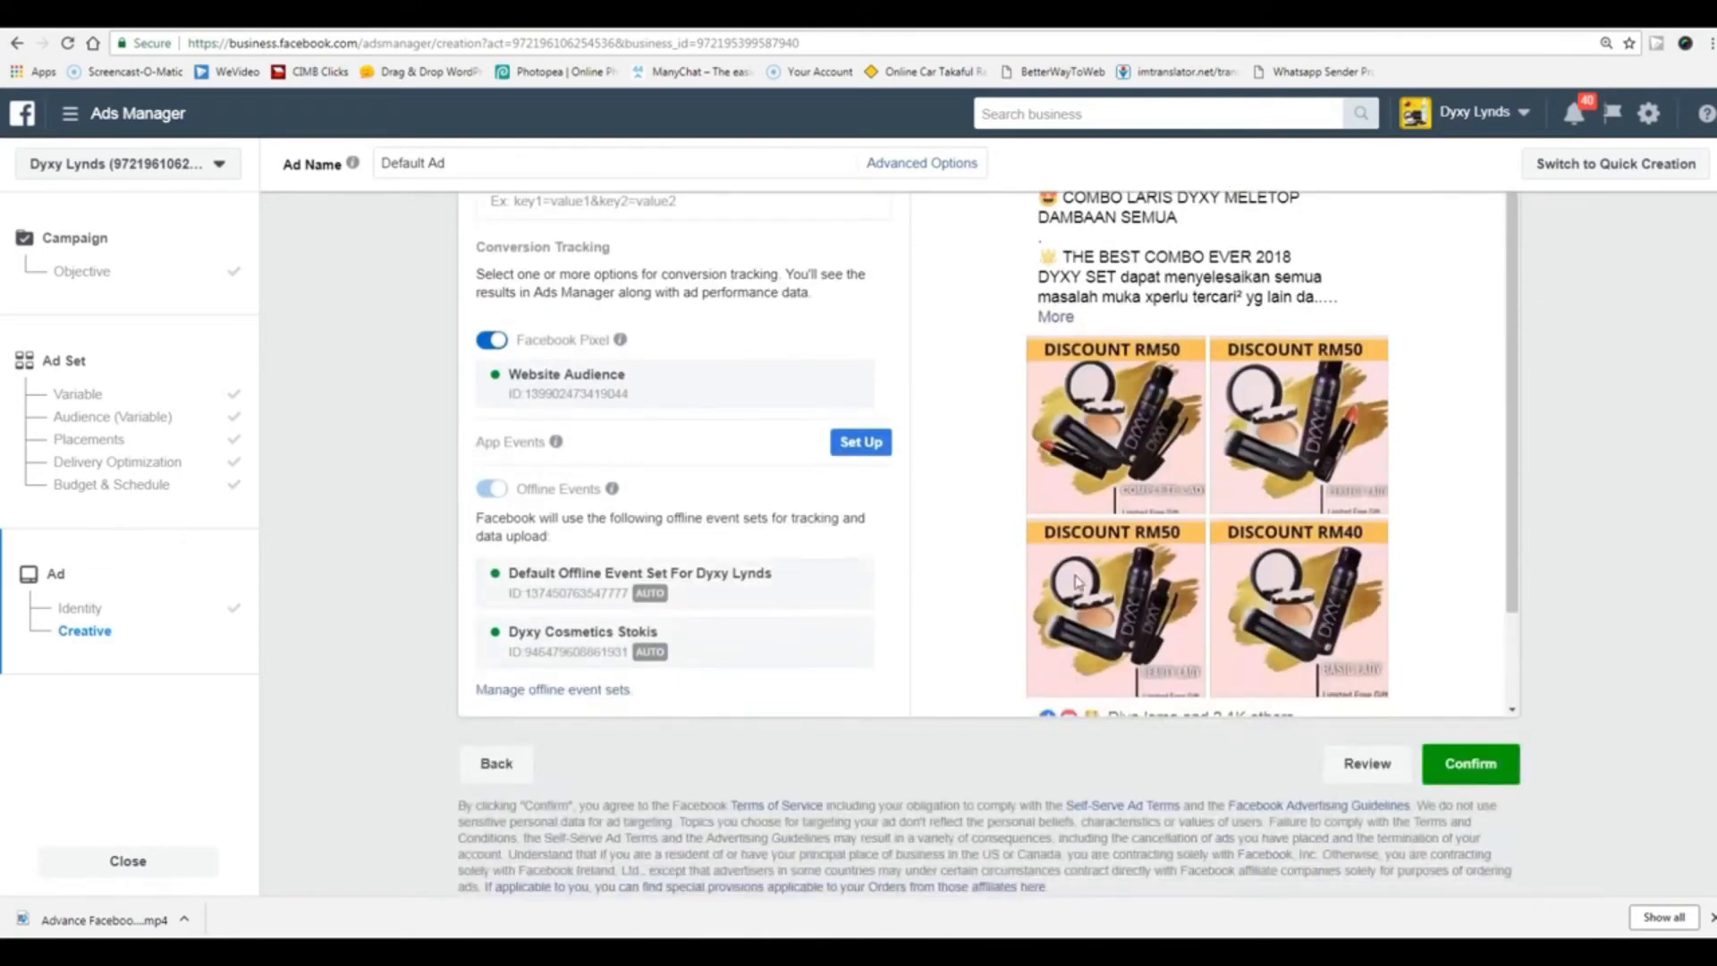
{"action": "scroll", "coordinate": [1010, 463], "scroll_direction": "up", "scroll_amount": 3}
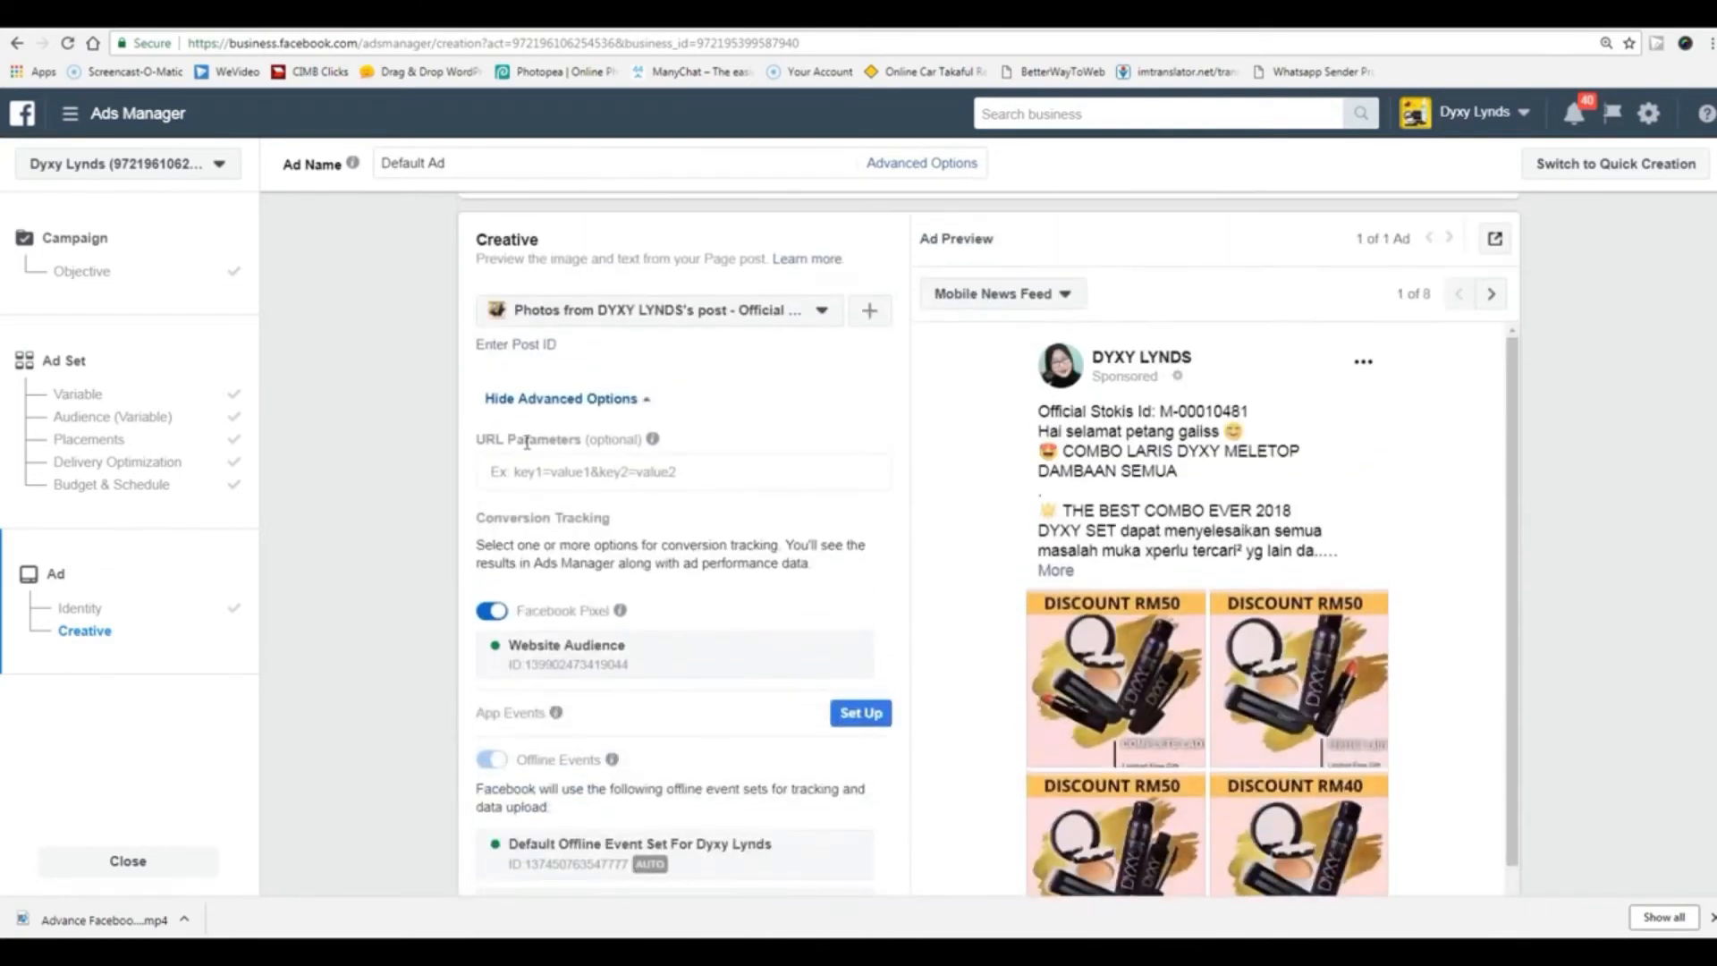
{"action": "scroll", "coordinate": [1552, 662], "scroll_direction": "down", "scroll_amount": 2}
{"action": "scroll", "coordinate": [1551, 663], "scroll_direction": "down", "scroll_amount": 1}
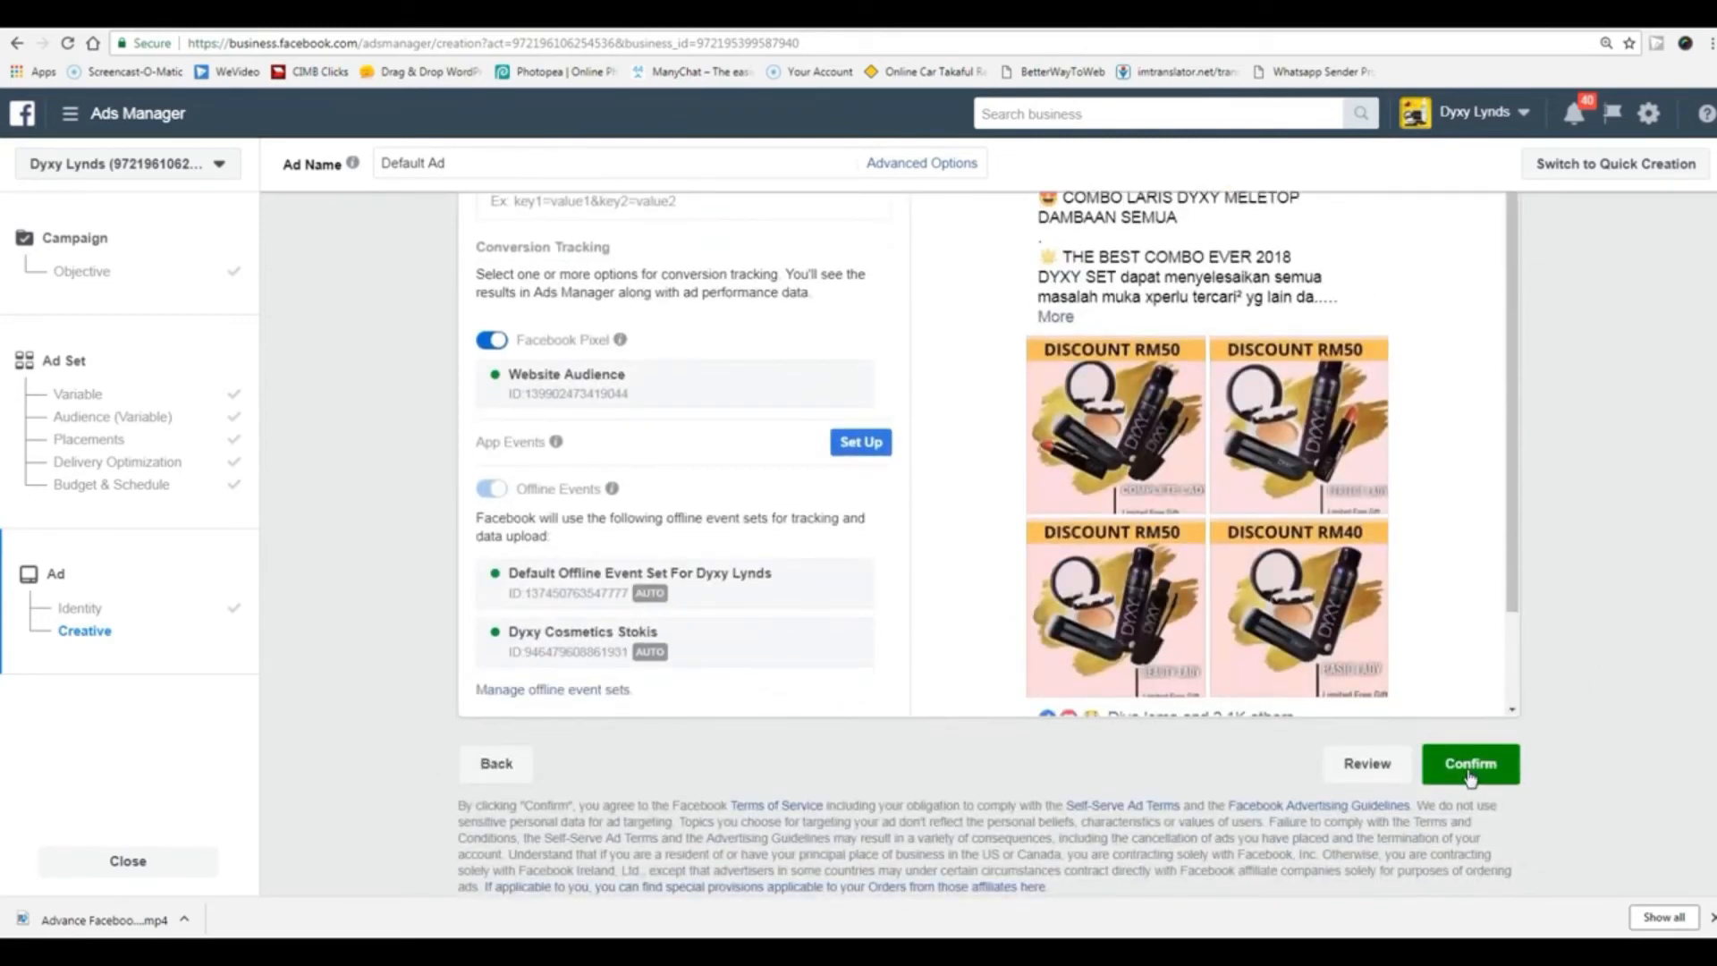
{"action": "left_click", "coordinate": [1469, 765]}
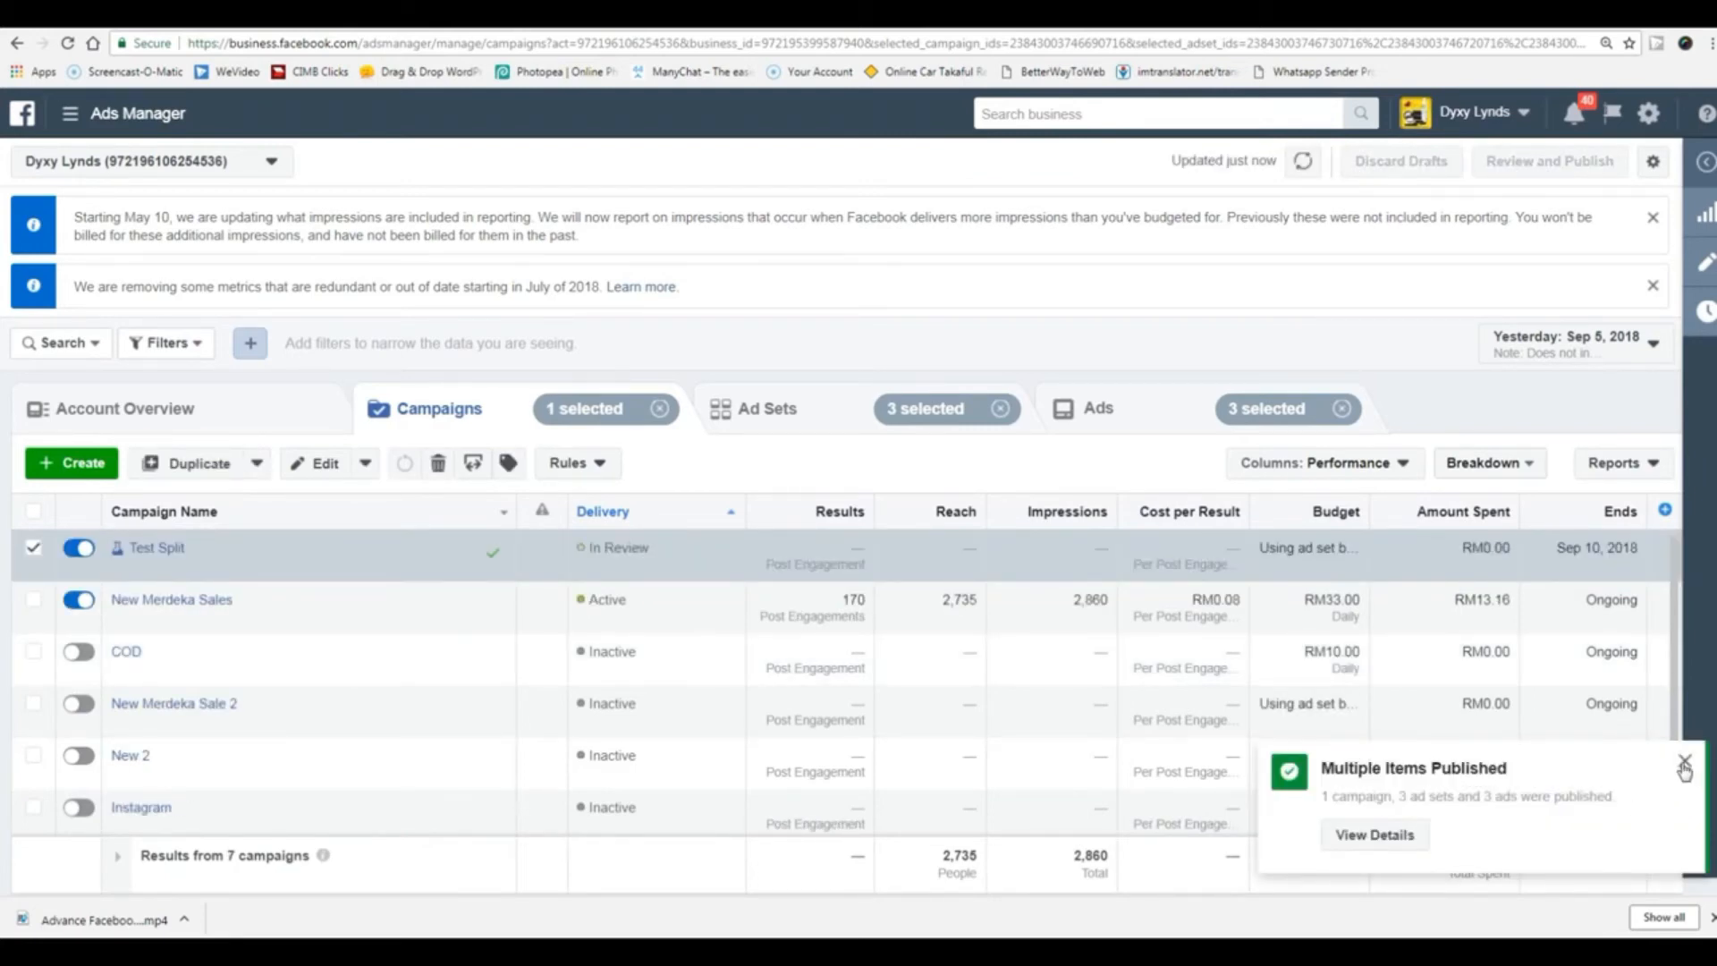
{"action": "left_click", "coordinate": [1685, 763]}
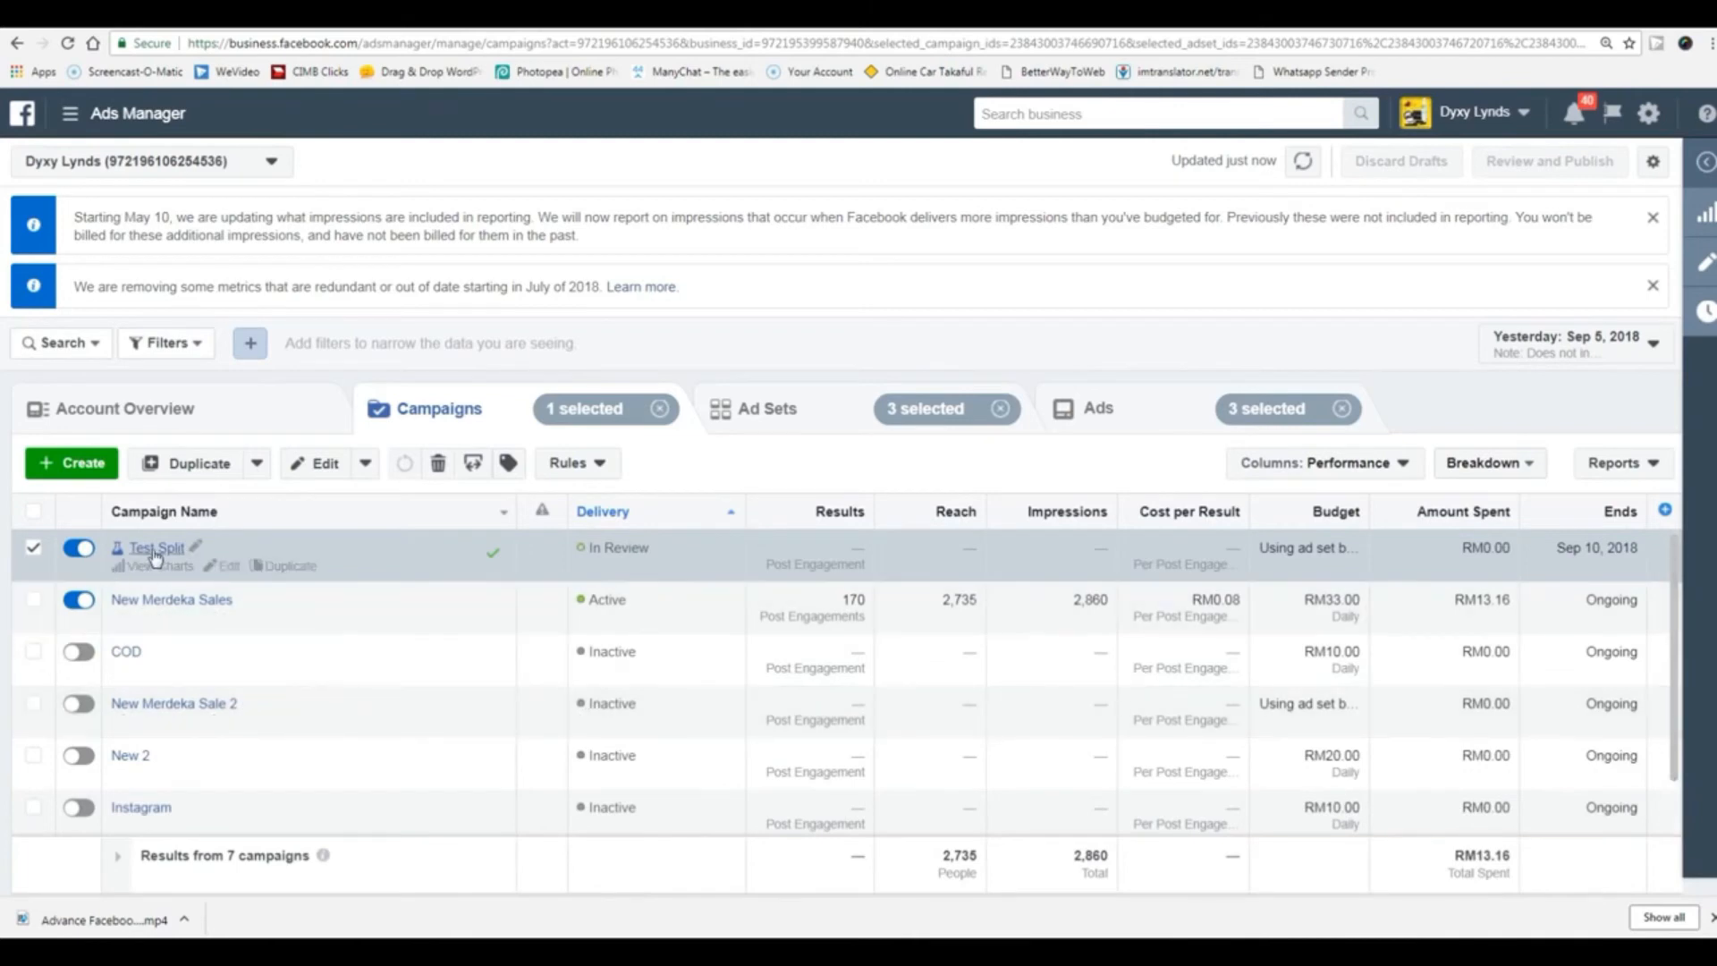
- Open the Test Split campaign's ad sets and deselect ad sets A, B and C
{"action": "left_click", "coordinate": [33, 548]}
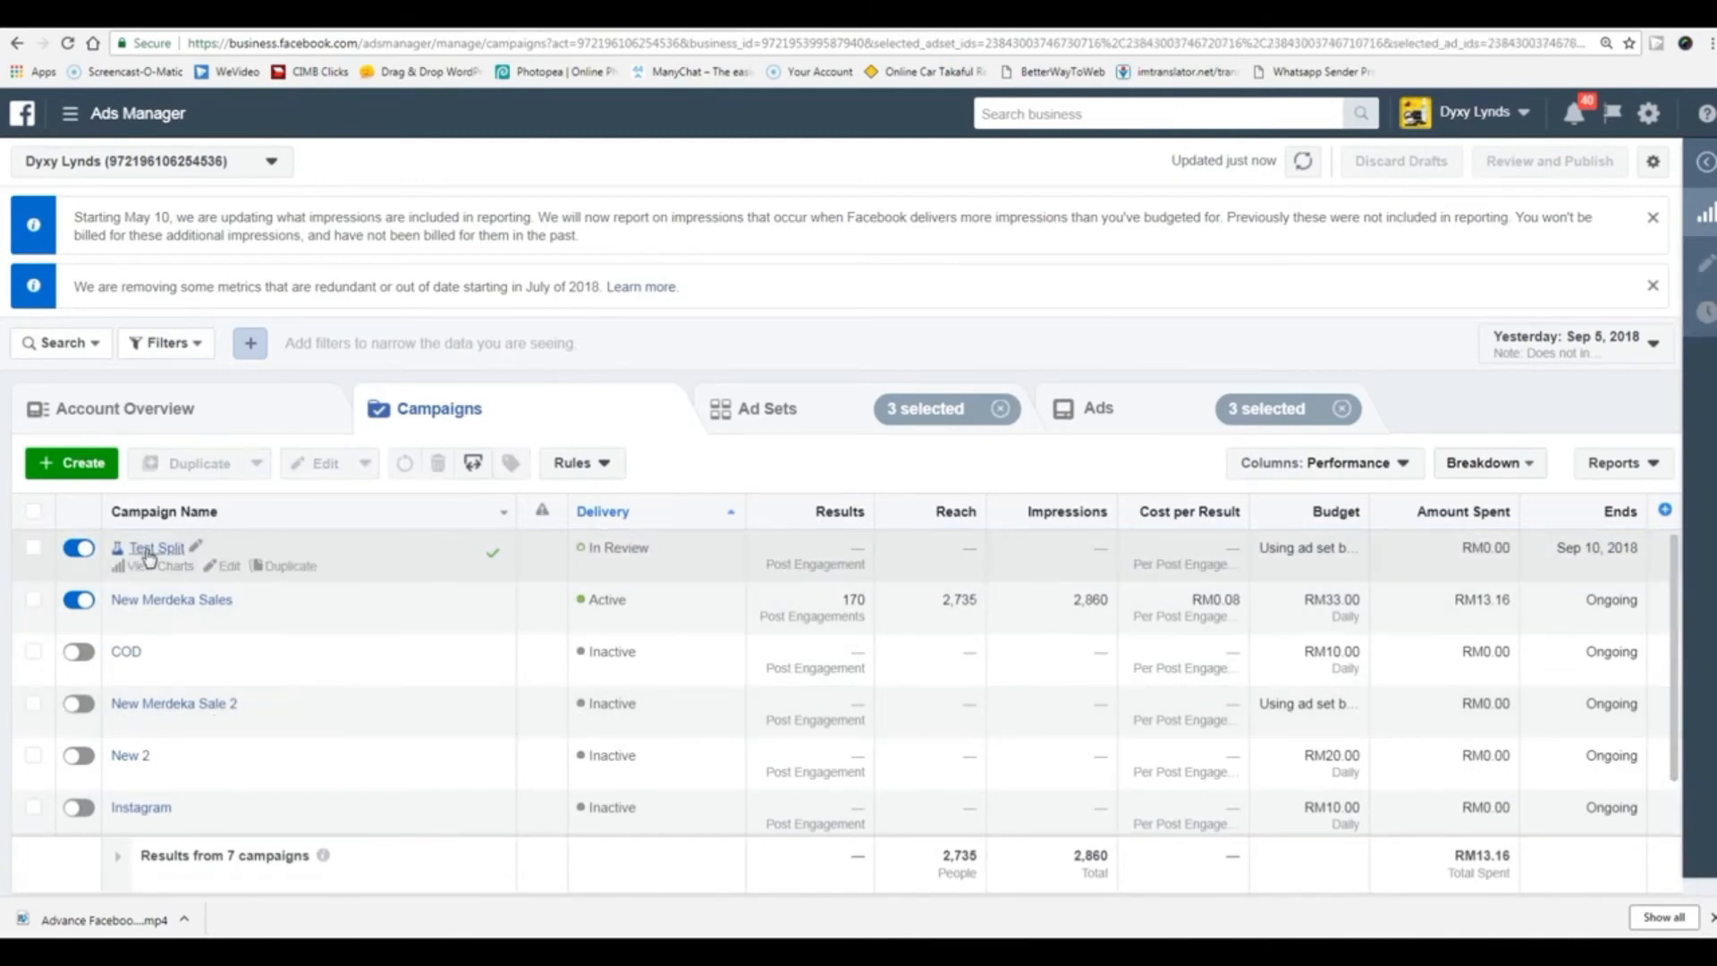
{"action": "left_click", "coordinate": [149, 549]}
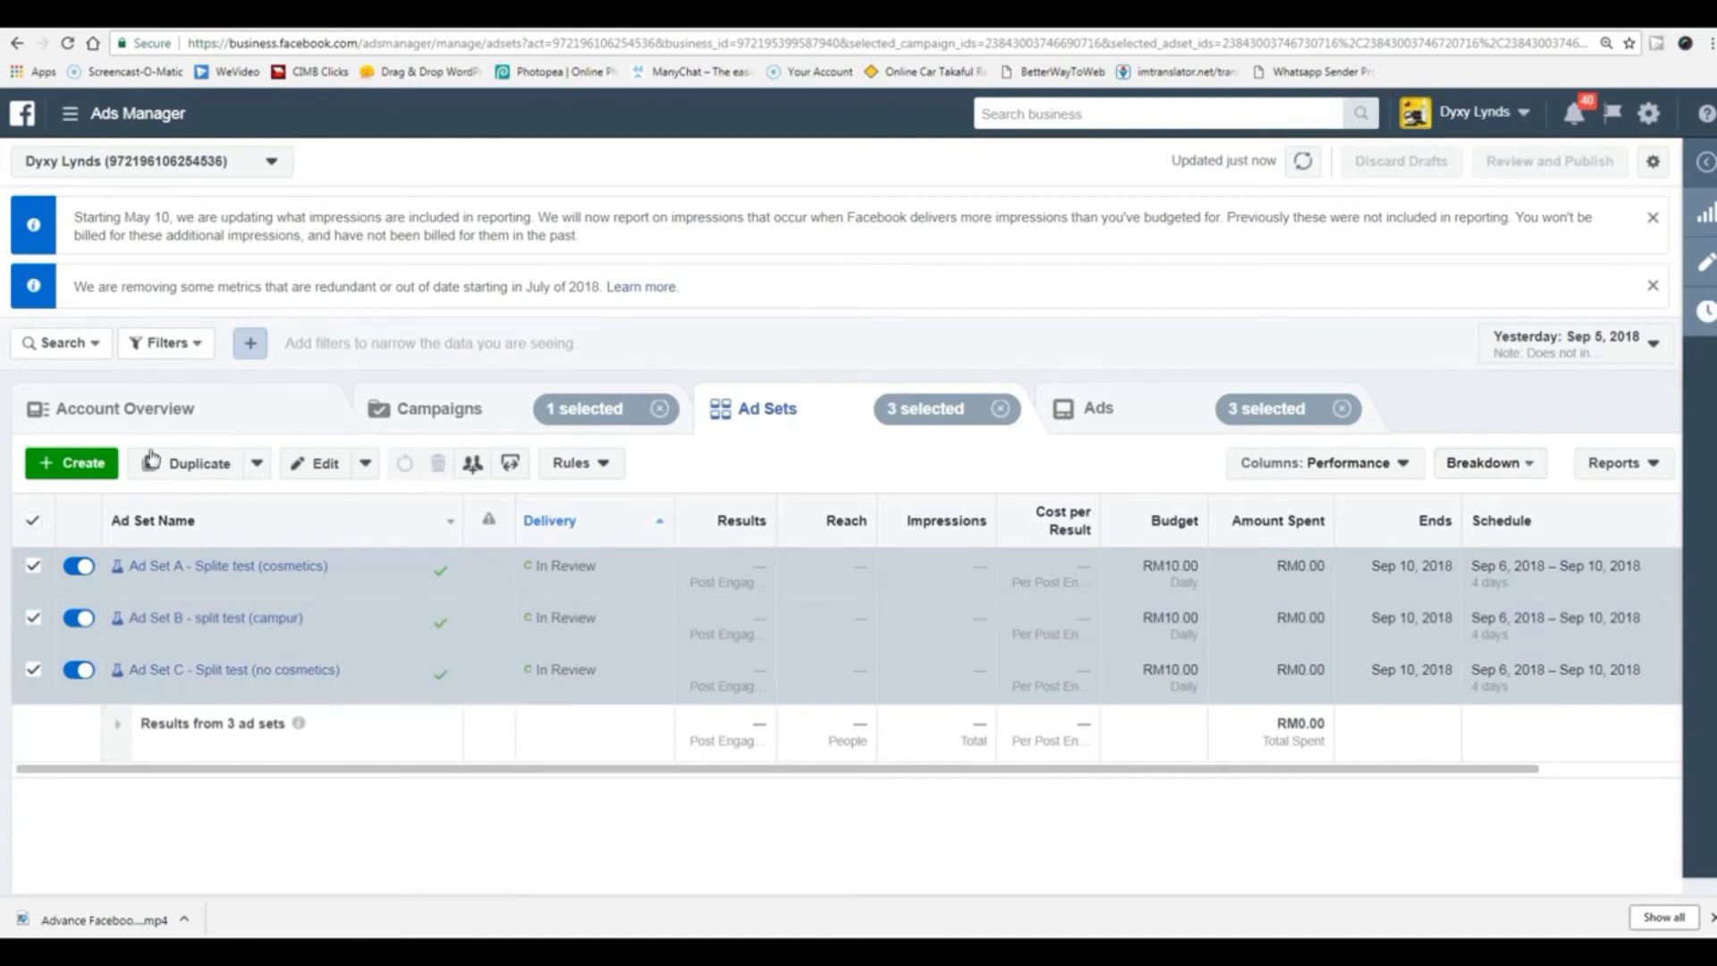
{"action": "left_click", "coordinate": [32, 570]}
{"action": "left_click", "coordinate": [33, 619]}
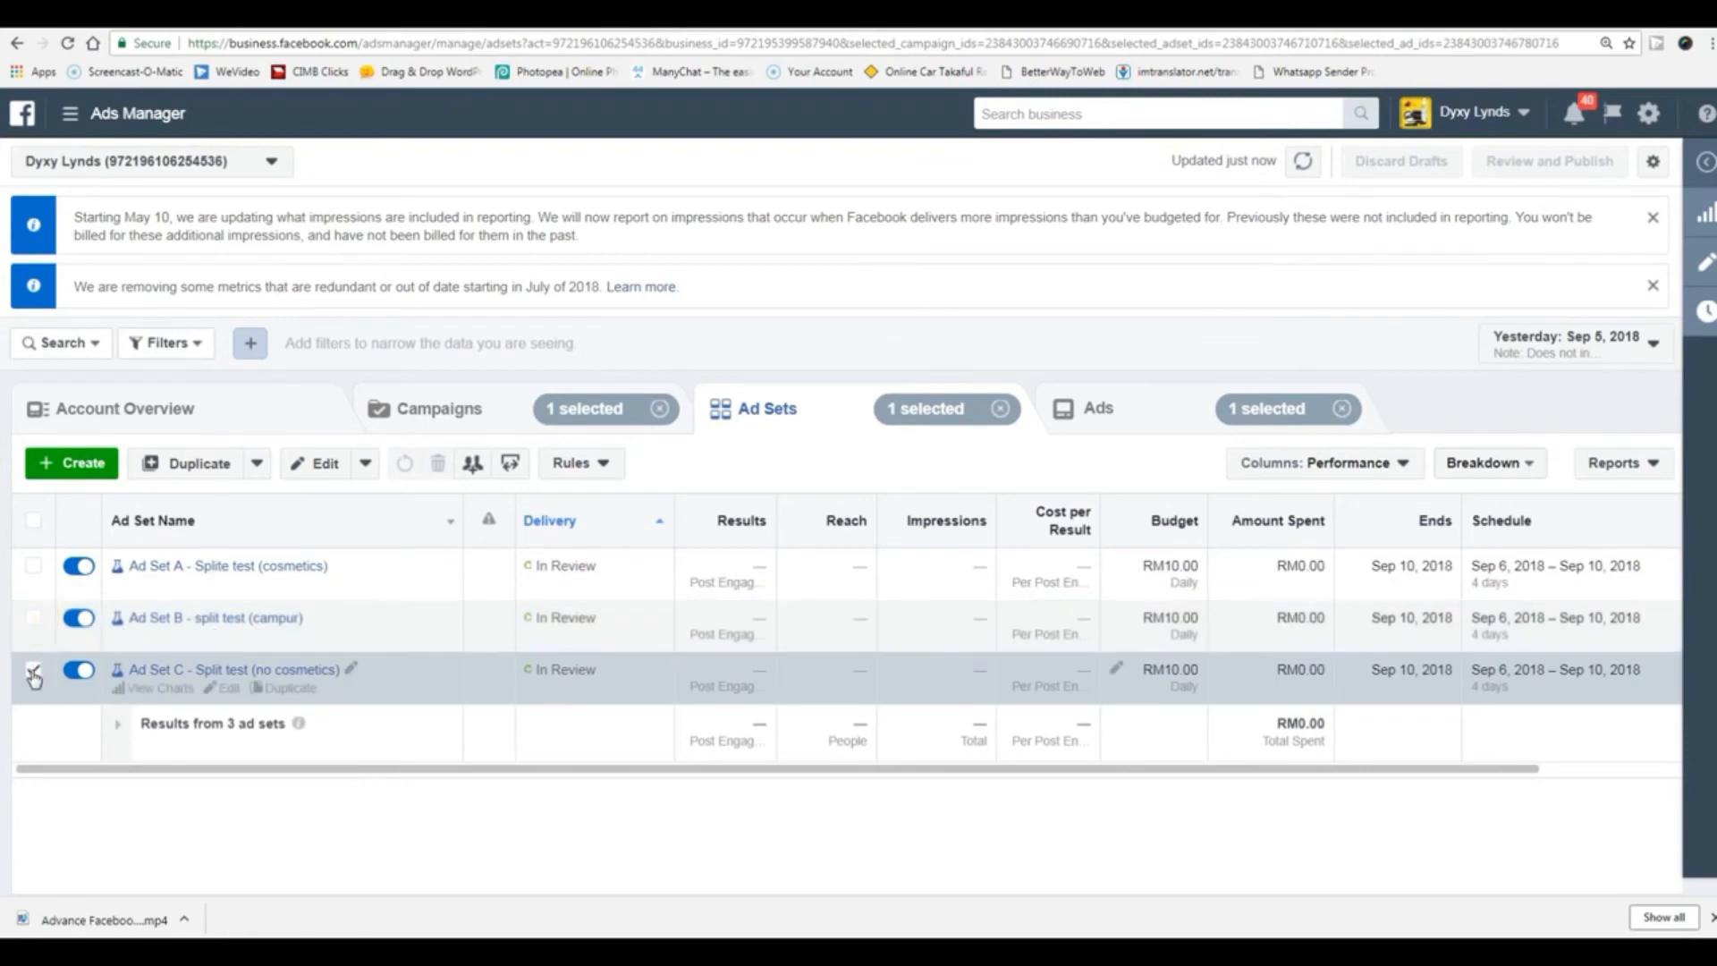
{"action": "left_click", "coordinate": [33, 670]}
- Return to the campaign list, deselect Test Split and look over the listed campaigns
{"action": "left_click", "coordinate": [436, 411]}
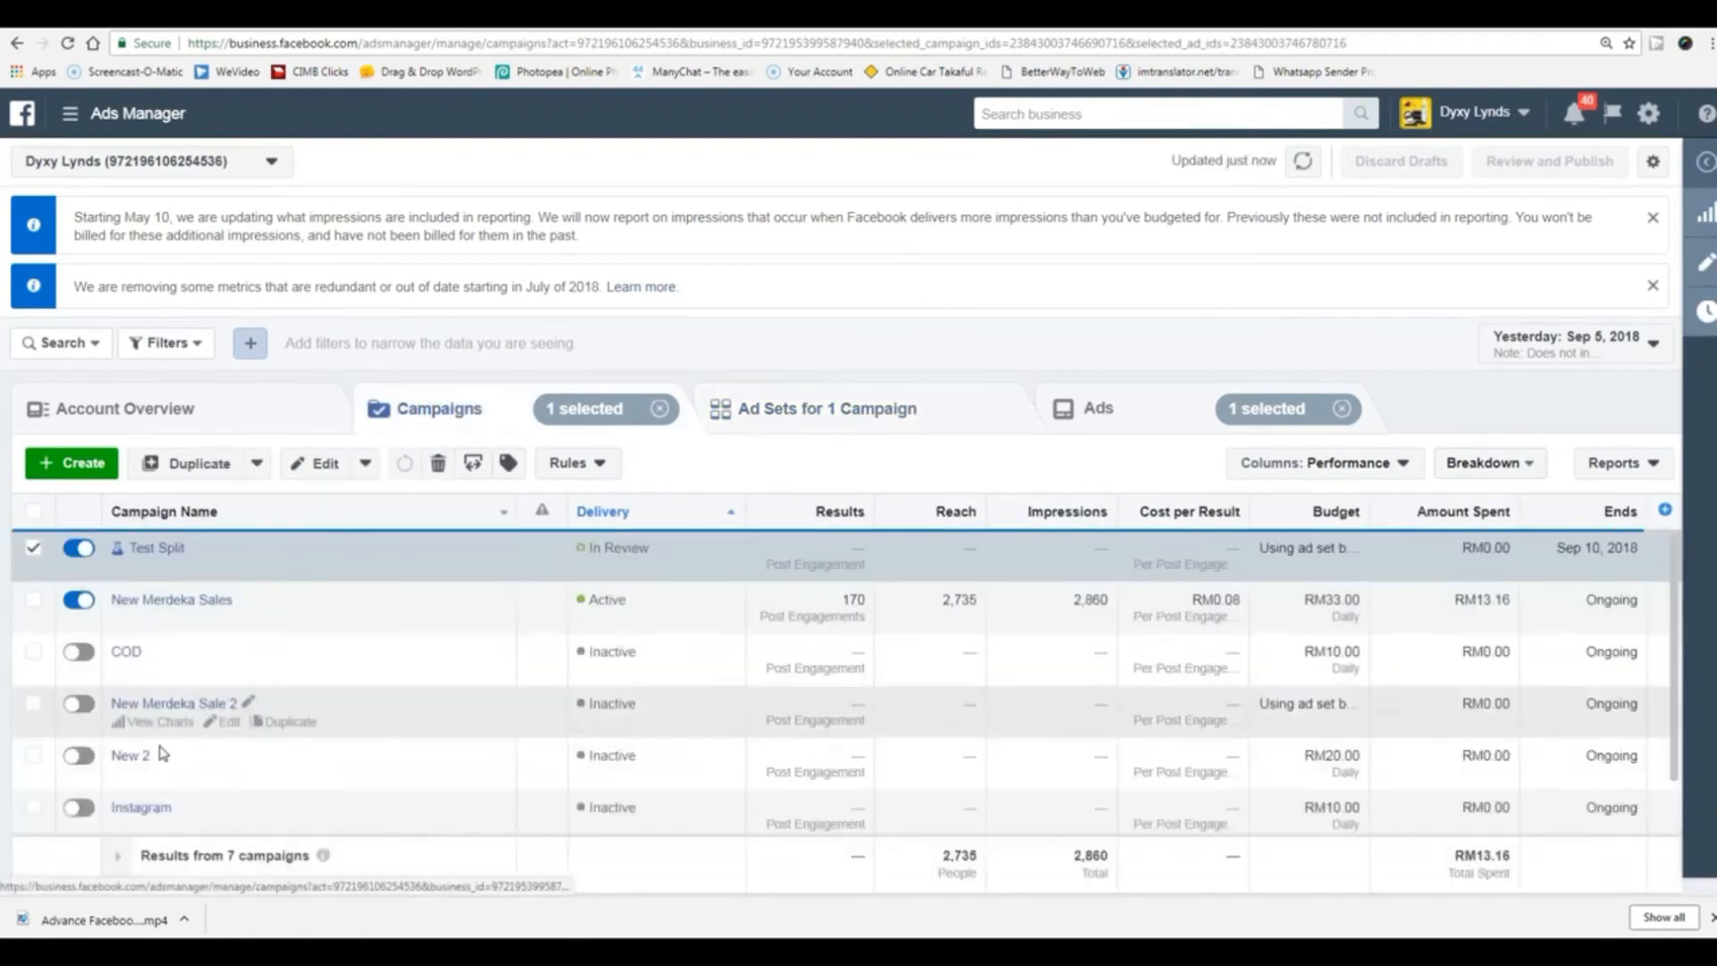
{"action": "left_click", "coordinate": [33, 550]}
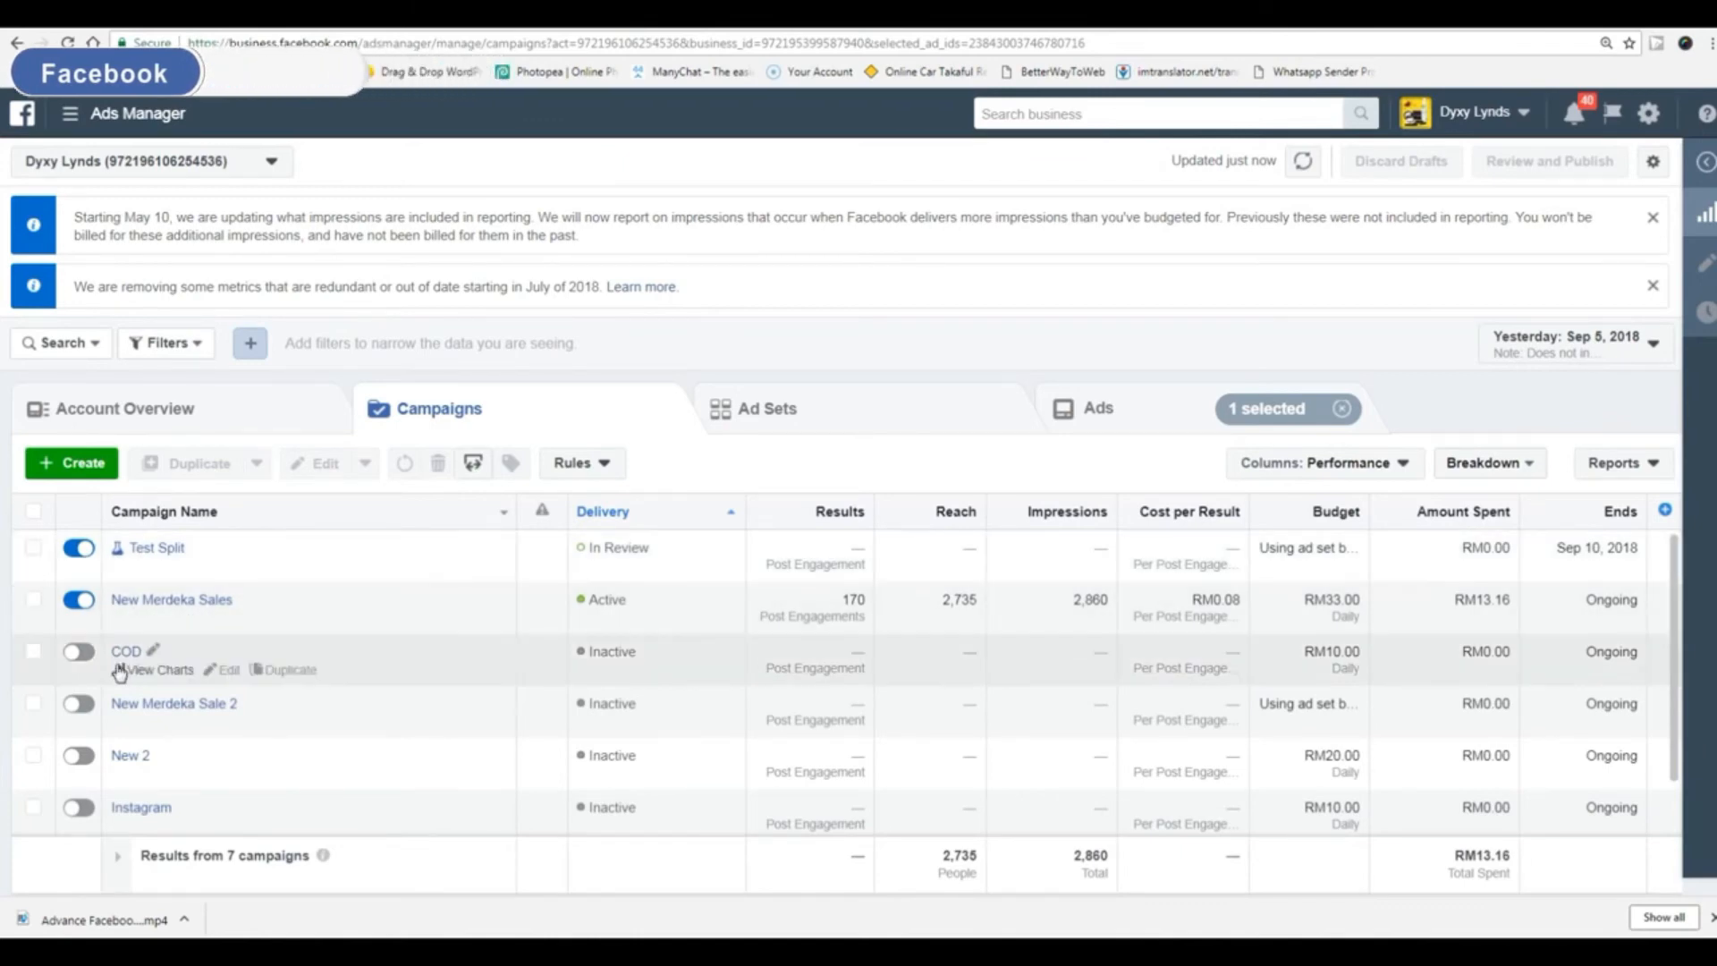
{"action": "scroll", "coordinate": [354, 784], "scroll_direction": "down", "scroll_amount": 1}
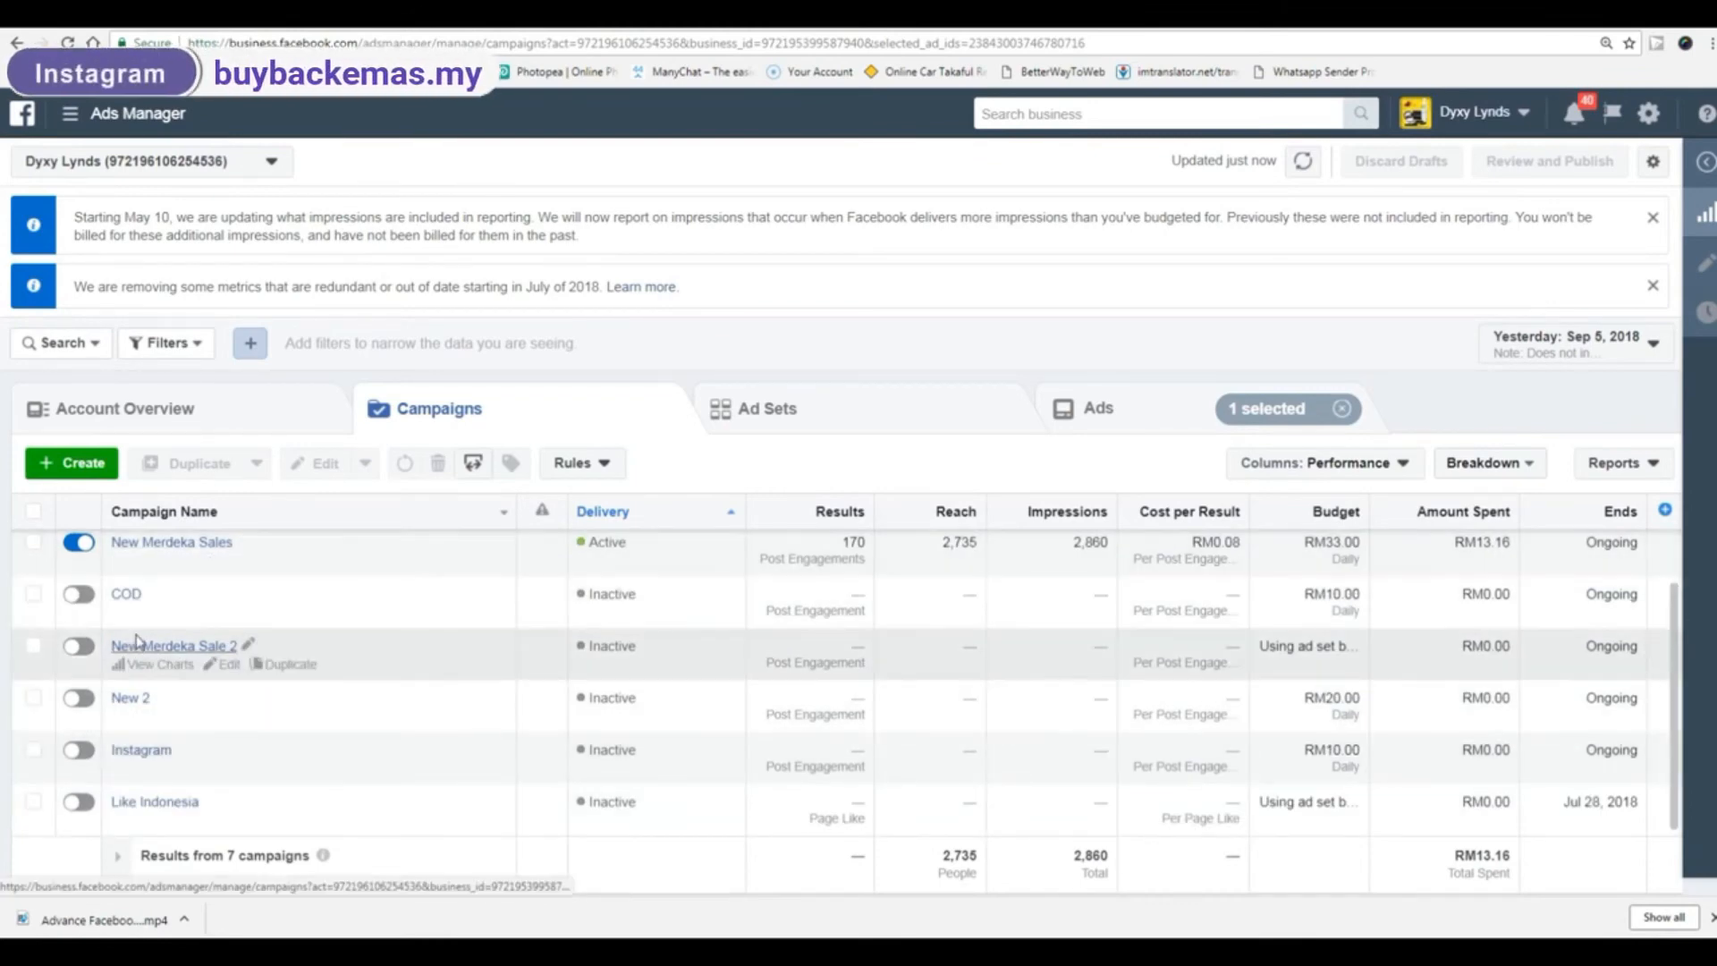
{"action": "scroll", "coordinate": [352, 731], "scroll_direction": "up", "scroll_amount": 1}
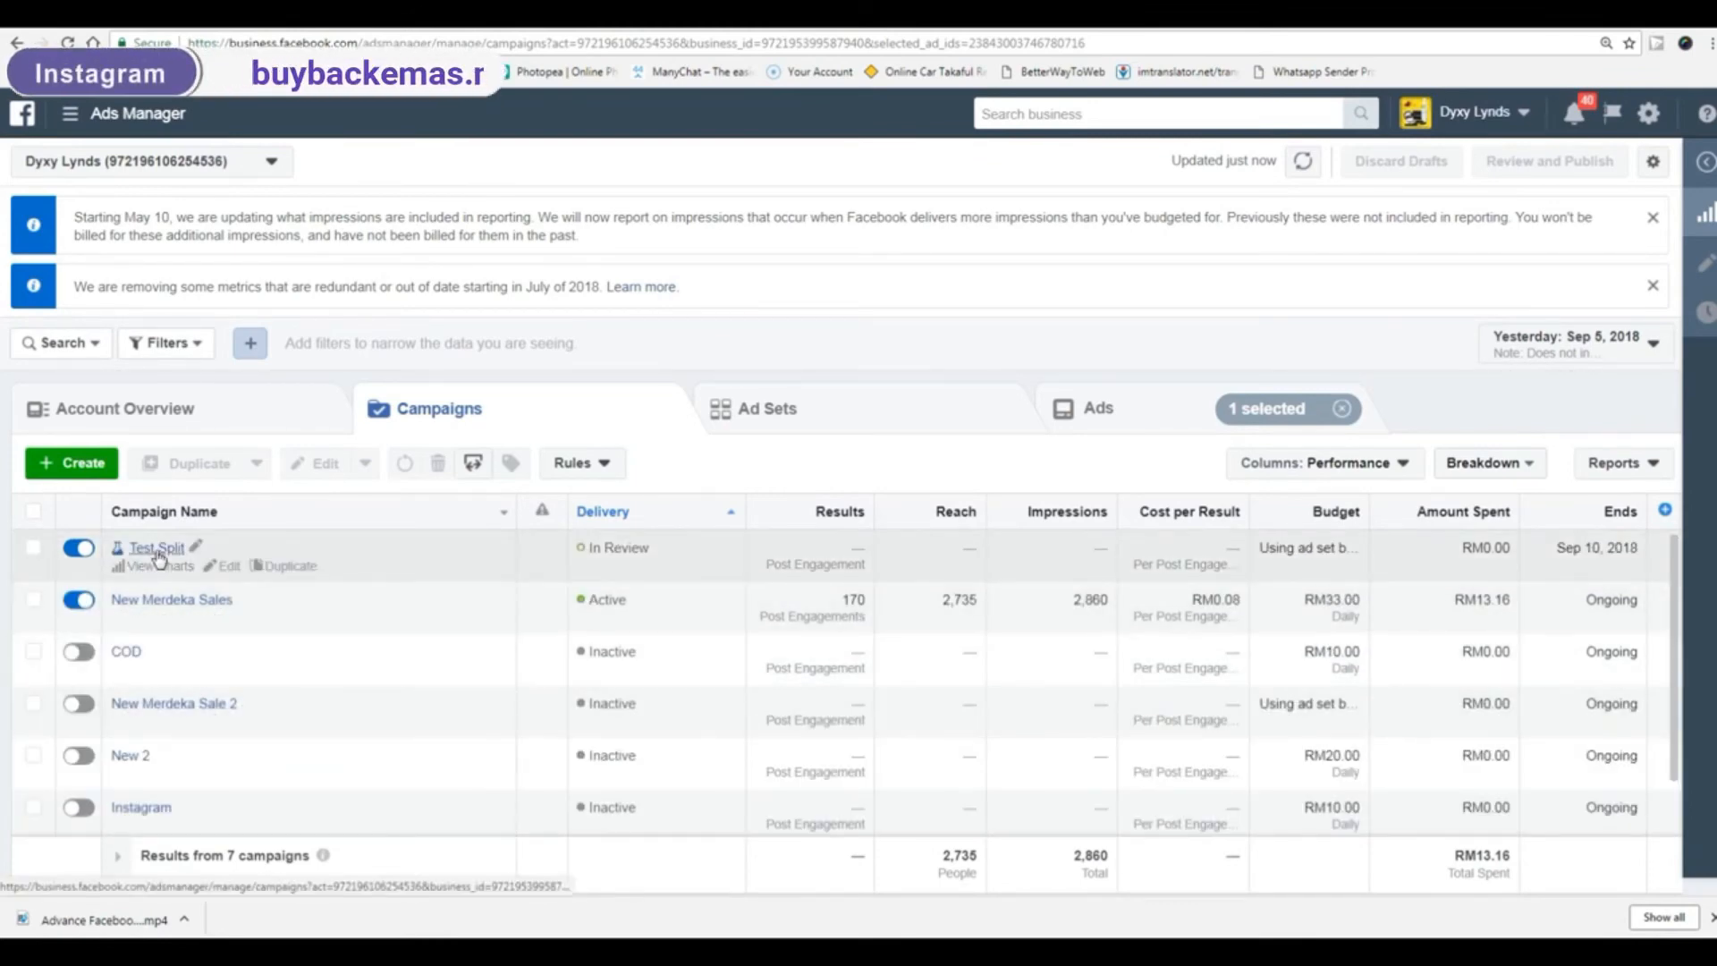
- Check the ad sets inside Test Split, return to the campaign list and clear the campaign's selection
{"action": "left_click", "coordinate": [156, 550]}
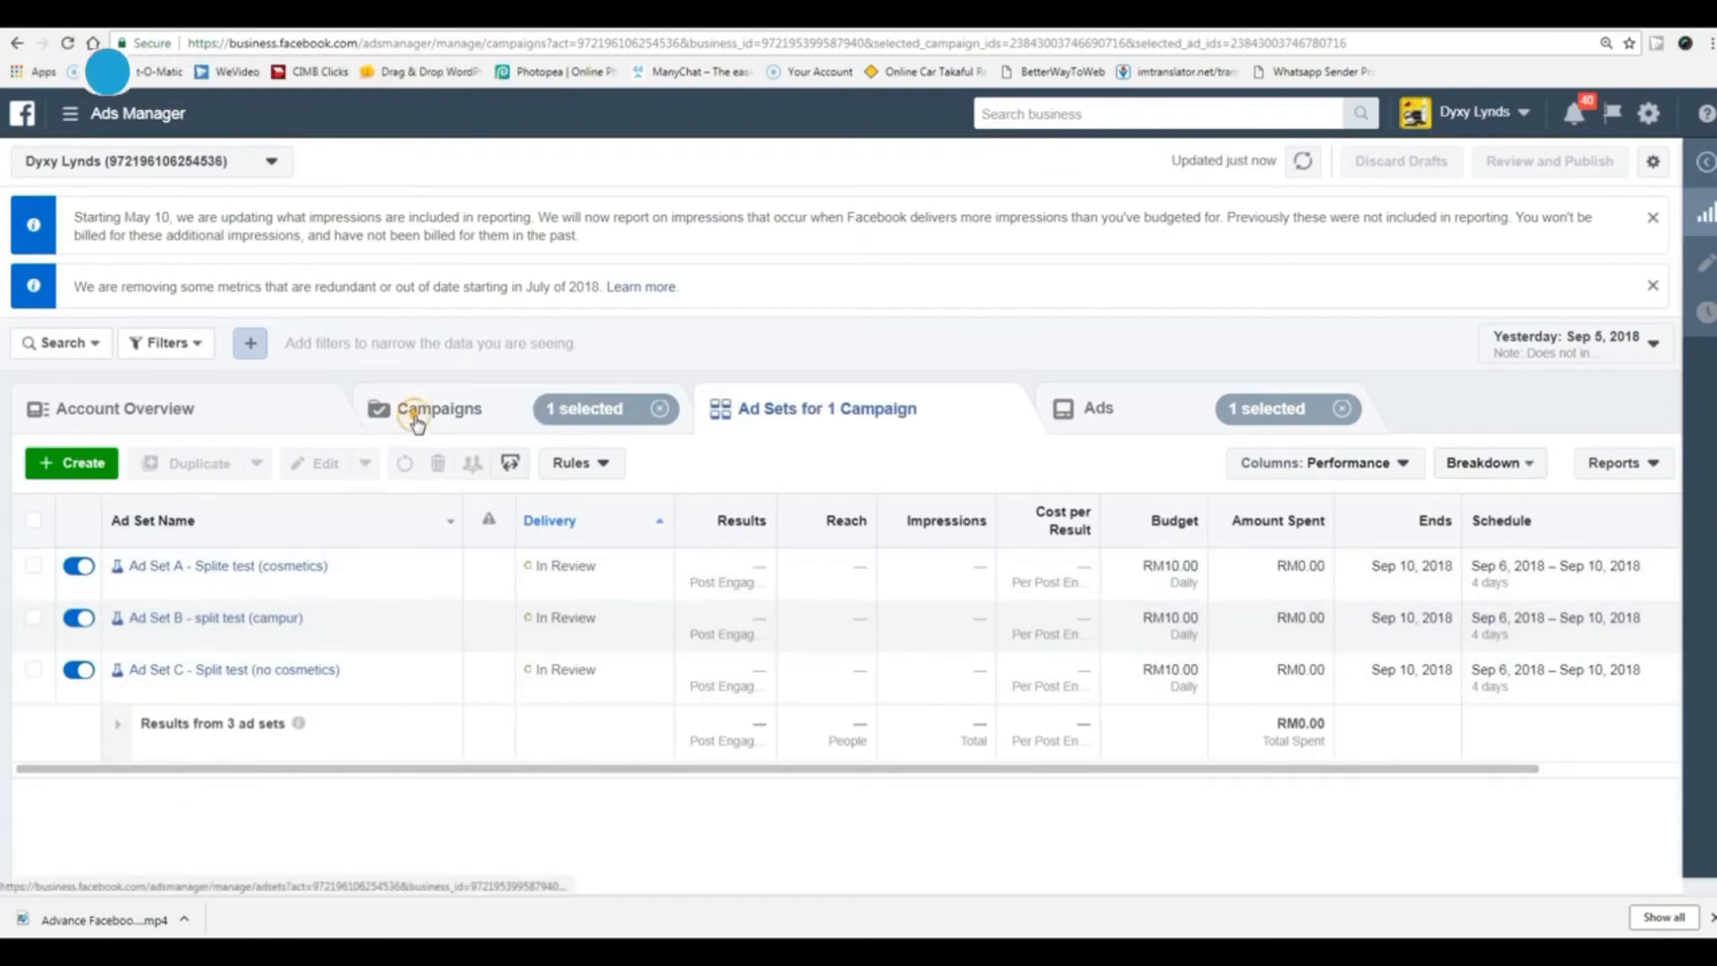
{"action": "left_click", "coordinate": [416, 421]}
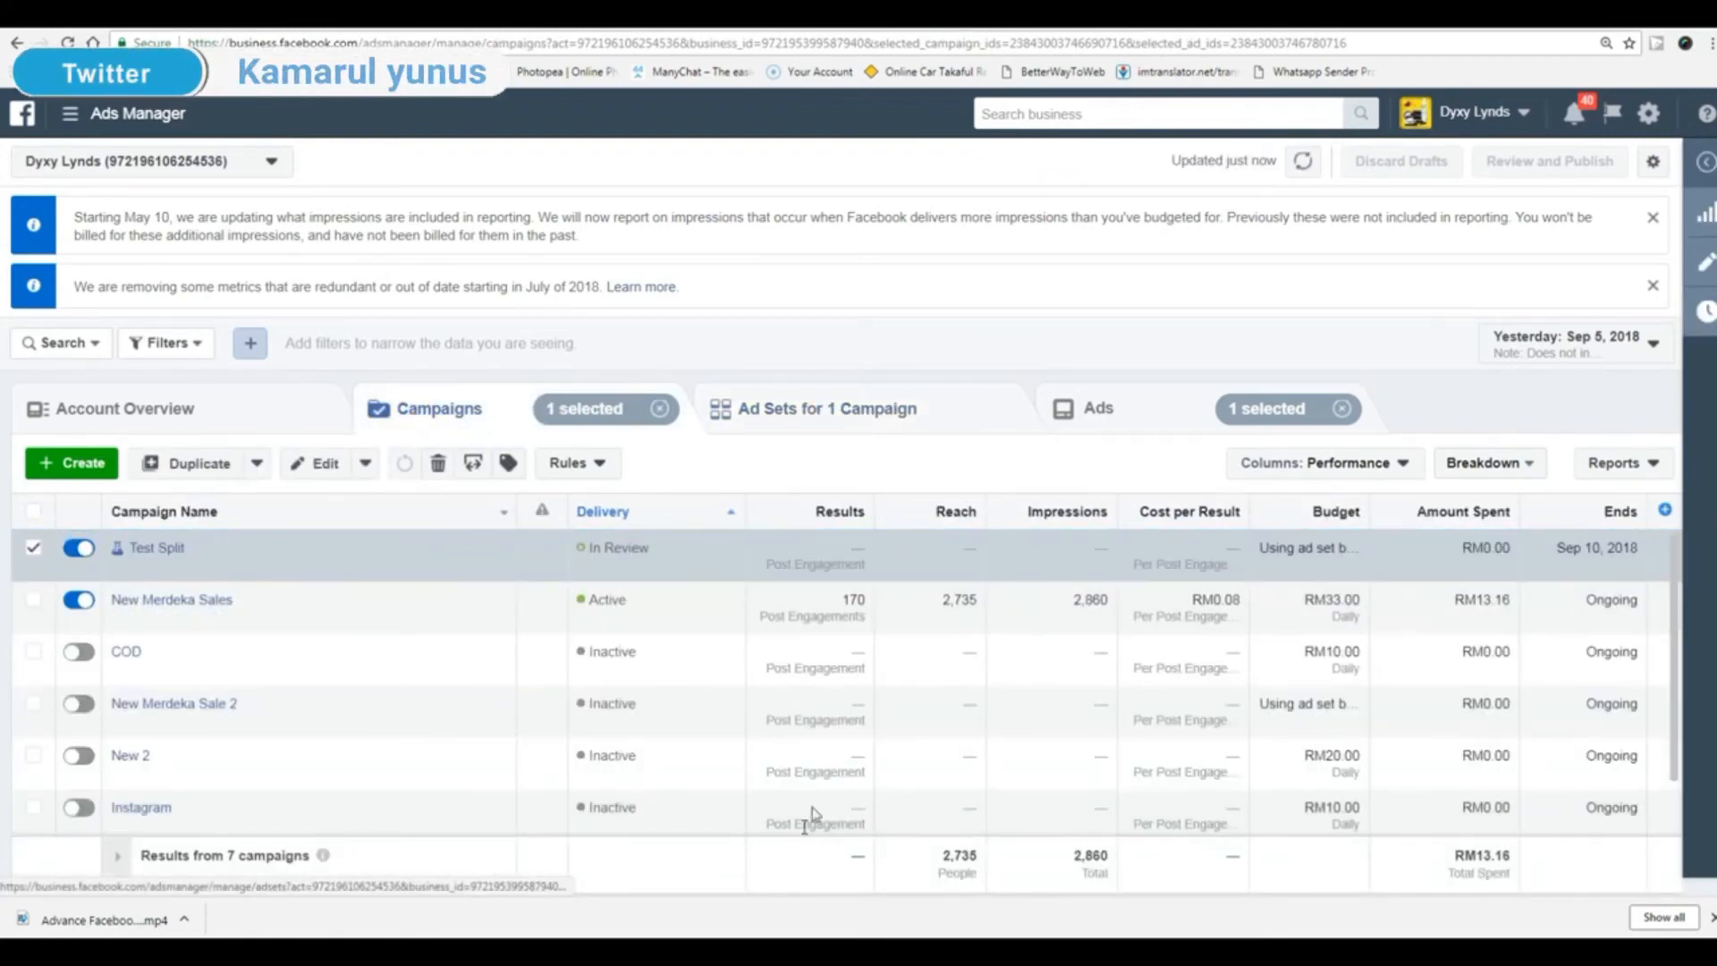
{"action": "scroll", "coordinate": [839, 745], "scroll_direction": "down", "scroll_amount": 1}
{"action": "scroll", "coordinate": [839, 745], "scroll_direction": "up", "scroll_amount": 1}
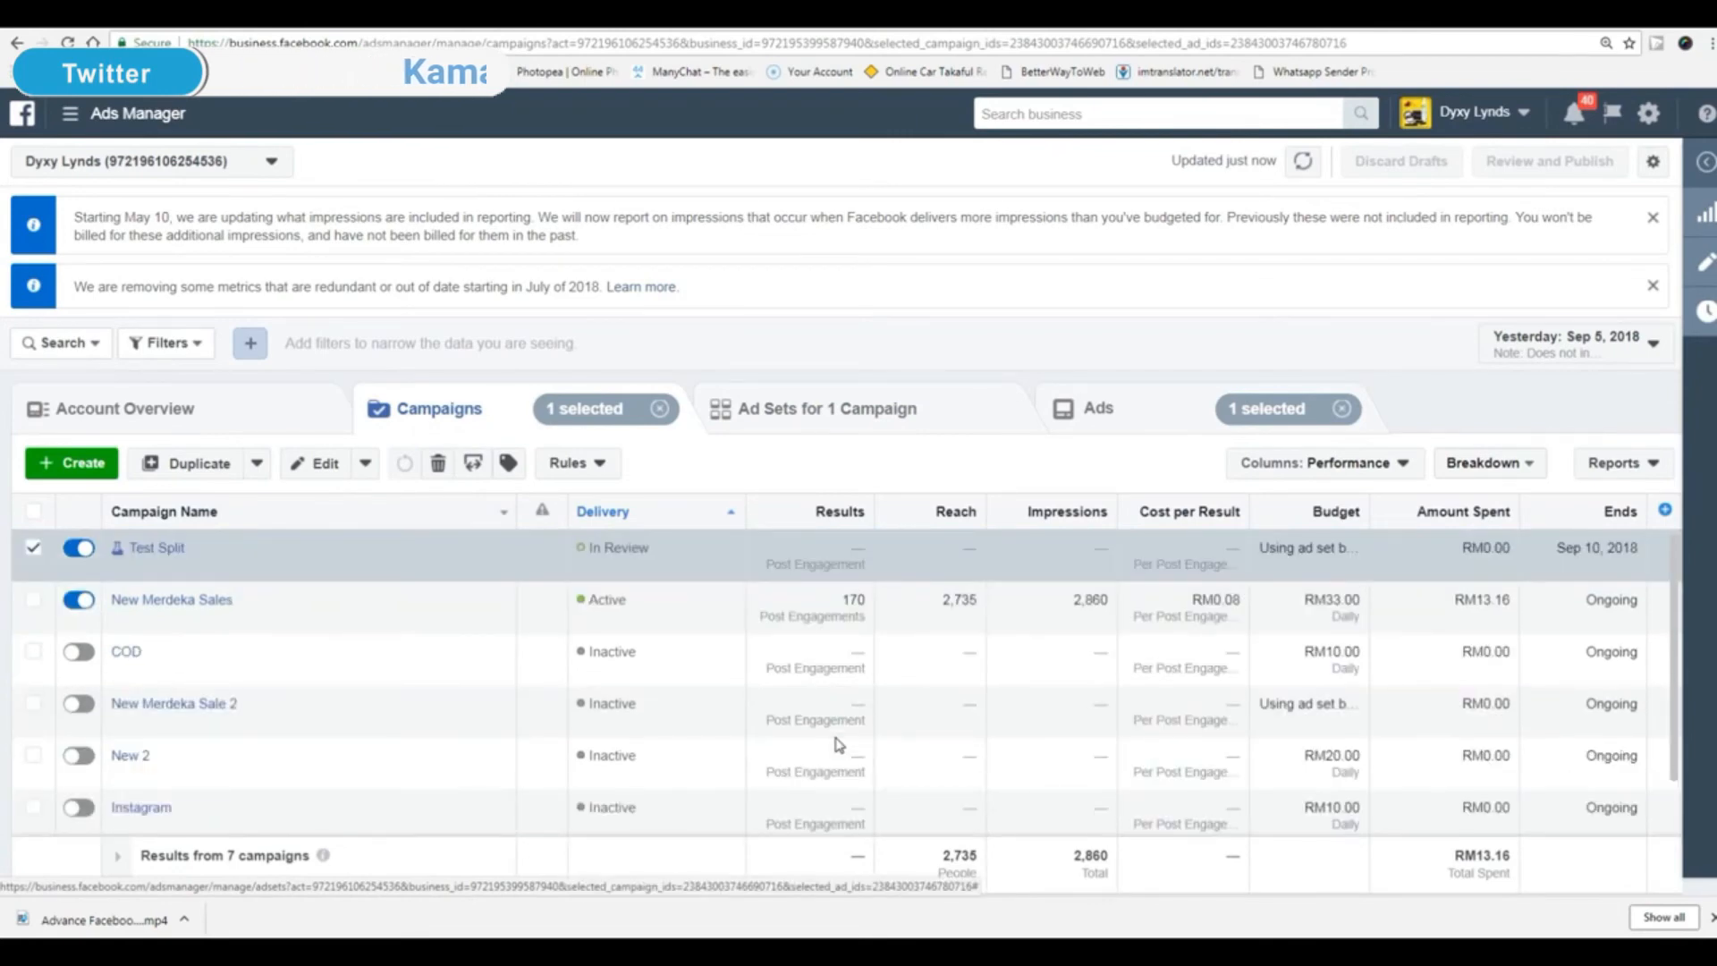
{"action": "left_click", "coordinate": [34, 551]}
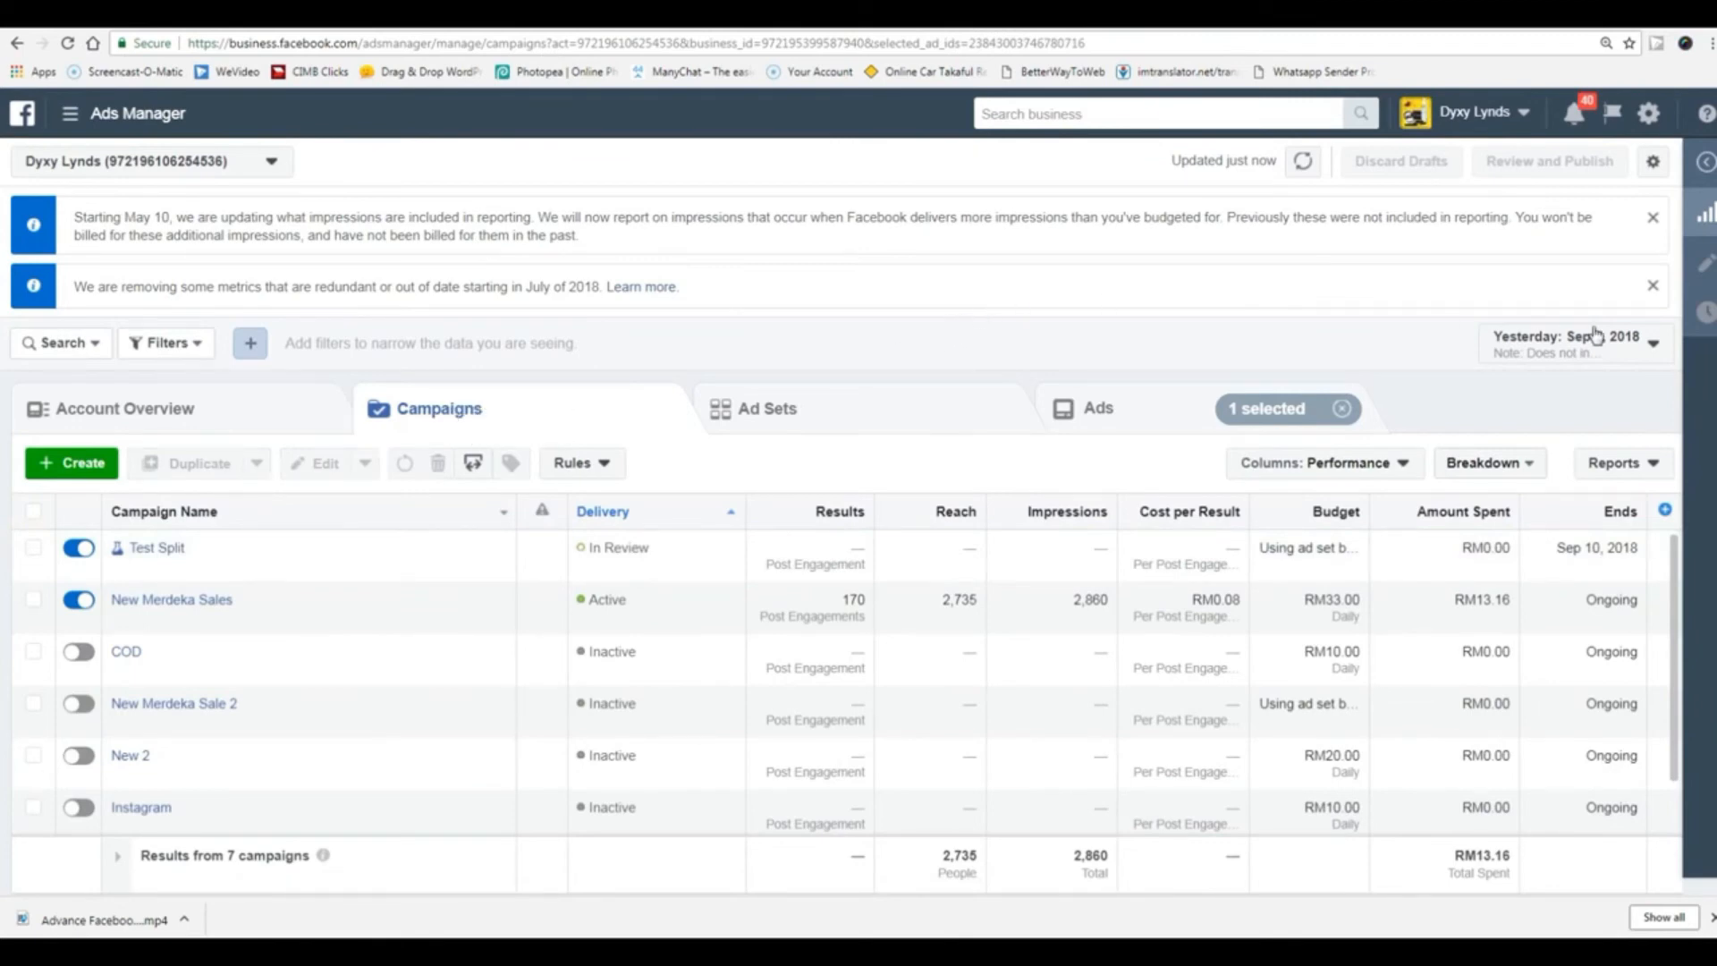
- Dismiss both reporting notices above the campaign list and open the Test Split campaign's ad sets
{"action": "left_click", "coordinate": [1653, 219]}
{"action": "left_click", "coordinate": [1653, 219]}
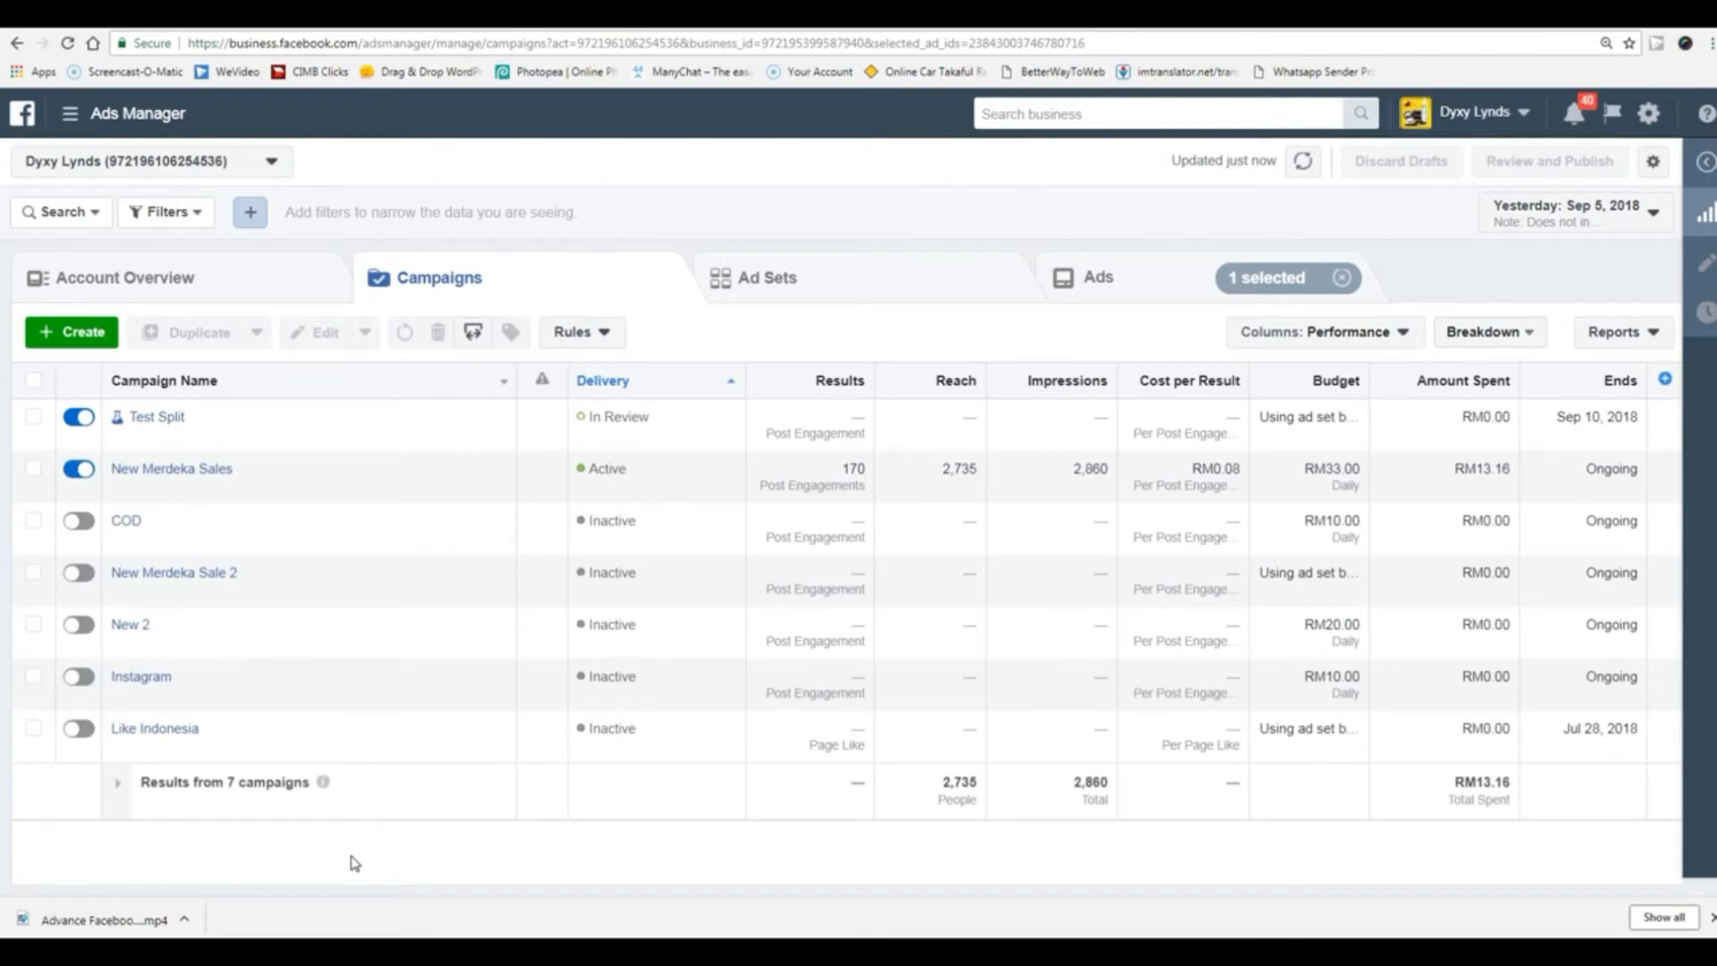
{"action": "left_click", "coordinate": [147, 418]}
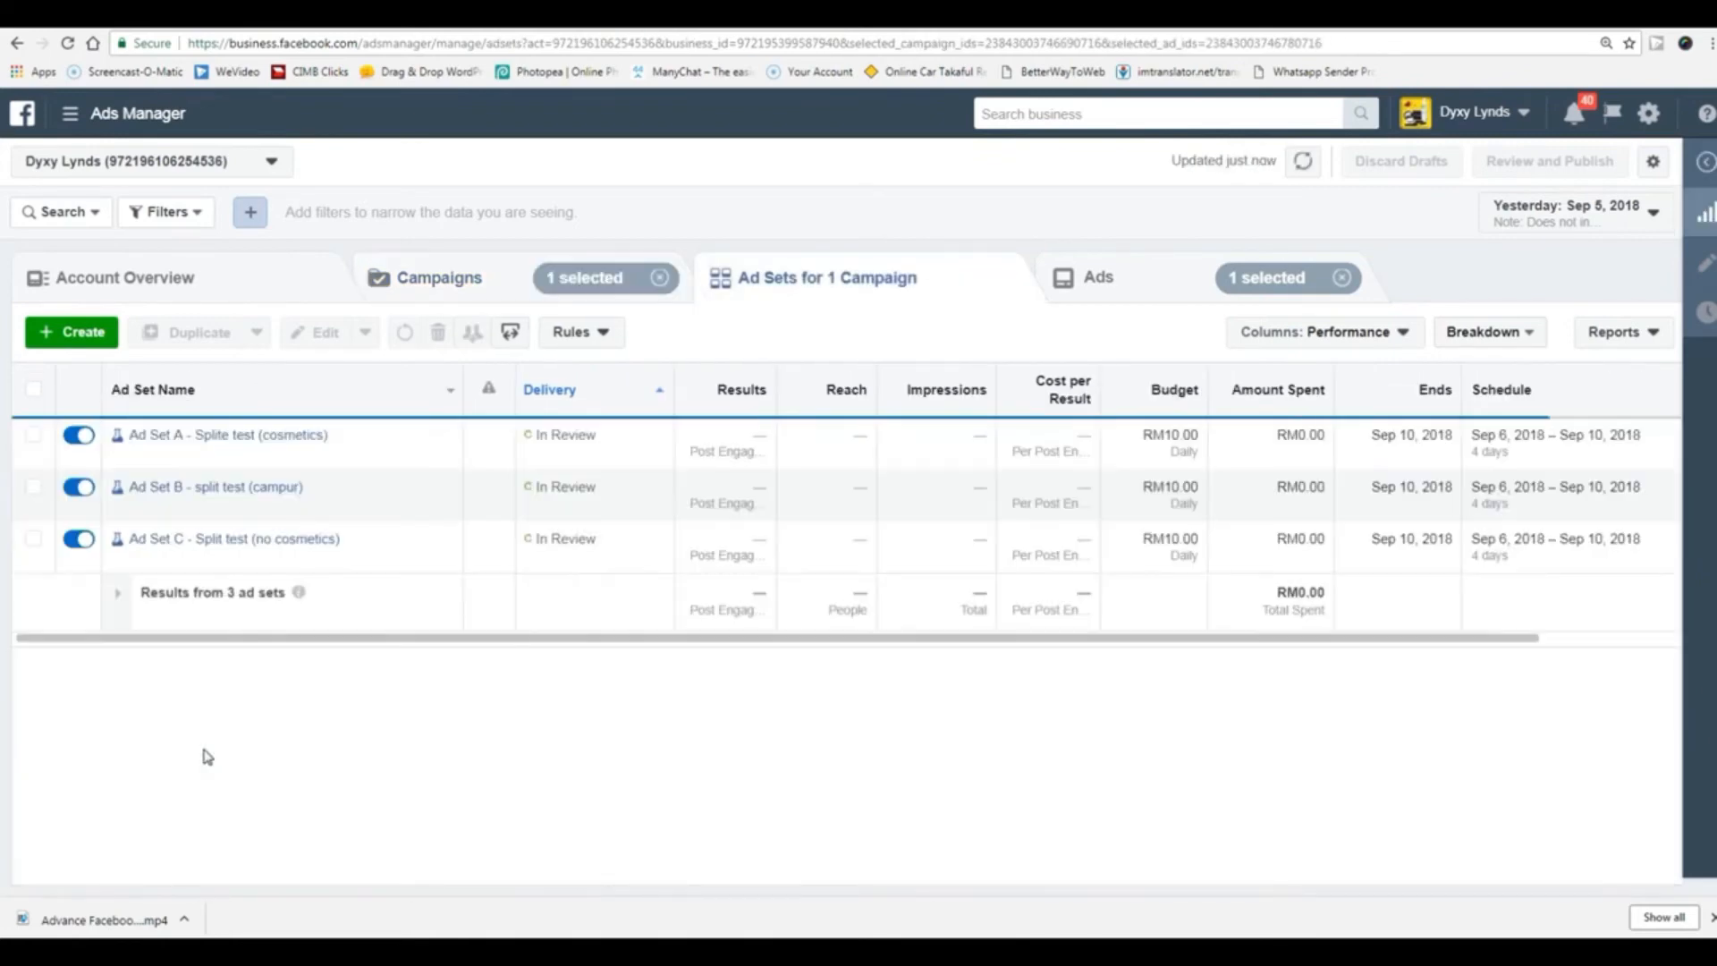